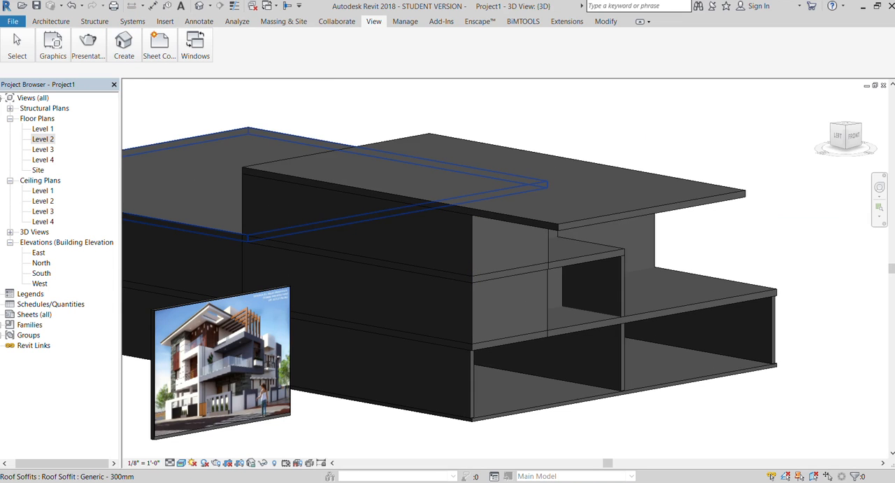
Place an M_Fixed 0406 x 0610mm window in the Level 2 plan's front-left room wall, about 4'-0" from the left wall.
left_click(50, 21)
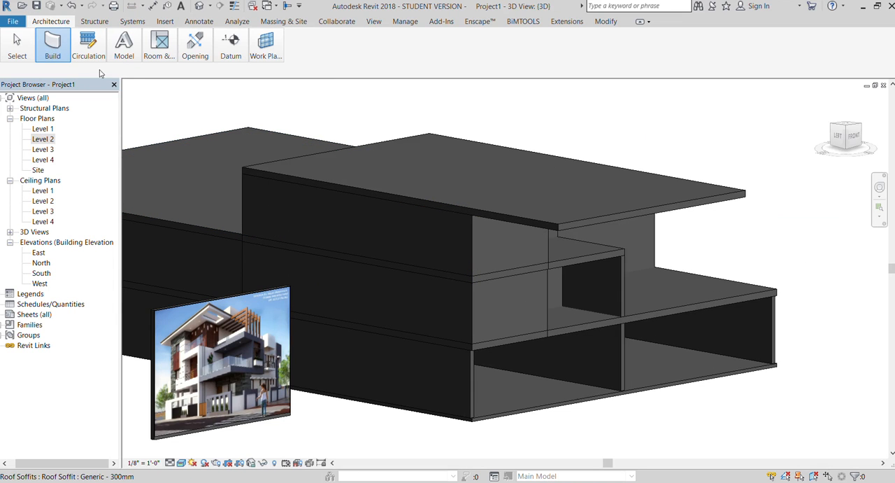
key("w")
key("n")
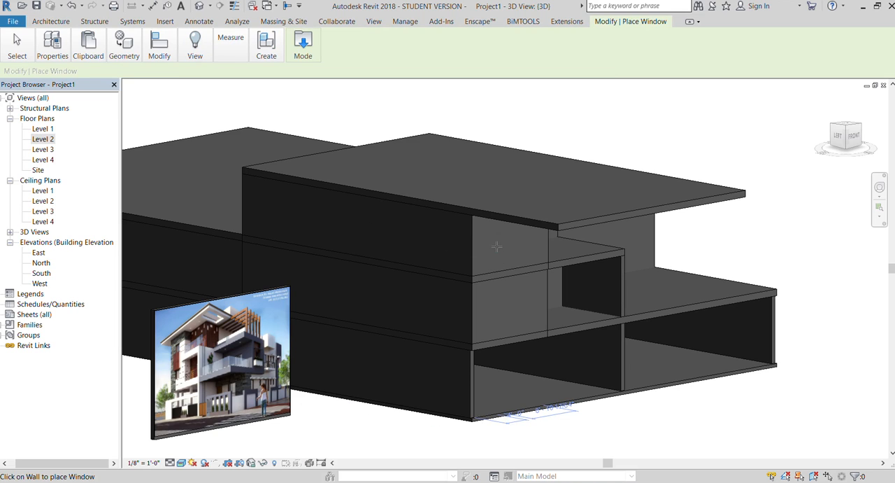
left_click(44, 54)
left_click(51, 22)
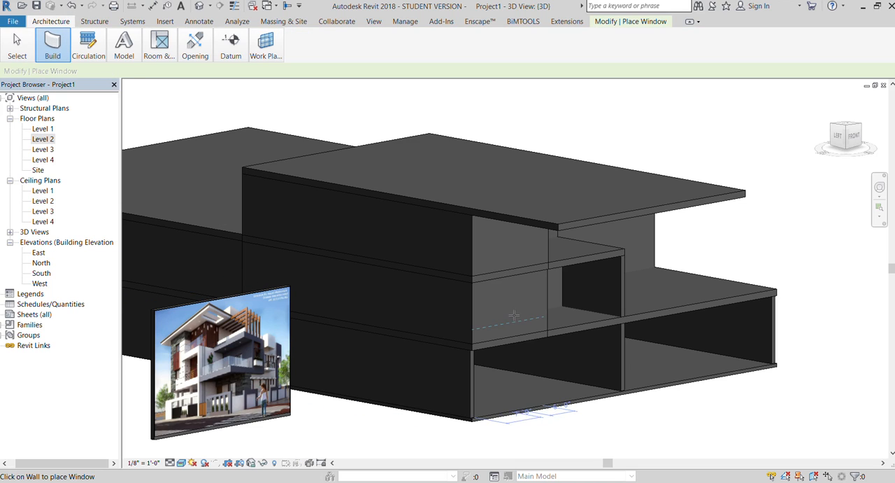
double_click(43, 140)
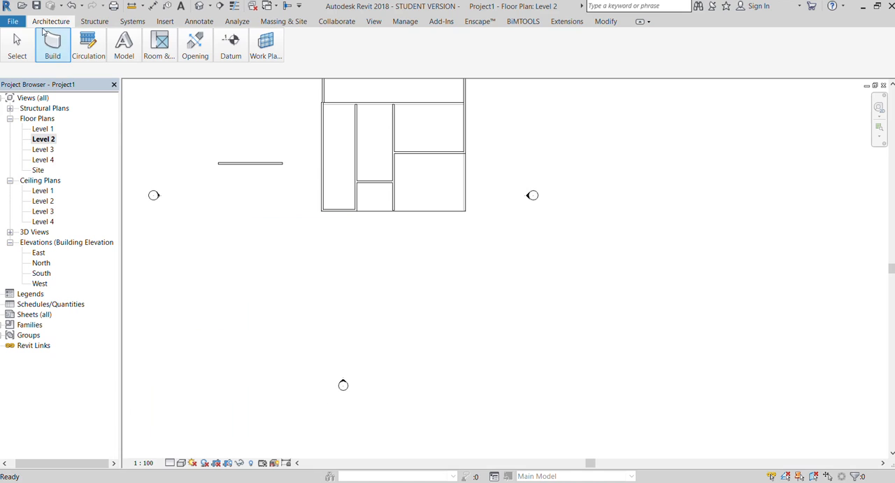
key("w")
key("n")
scroll(338, 218, "up", 5)
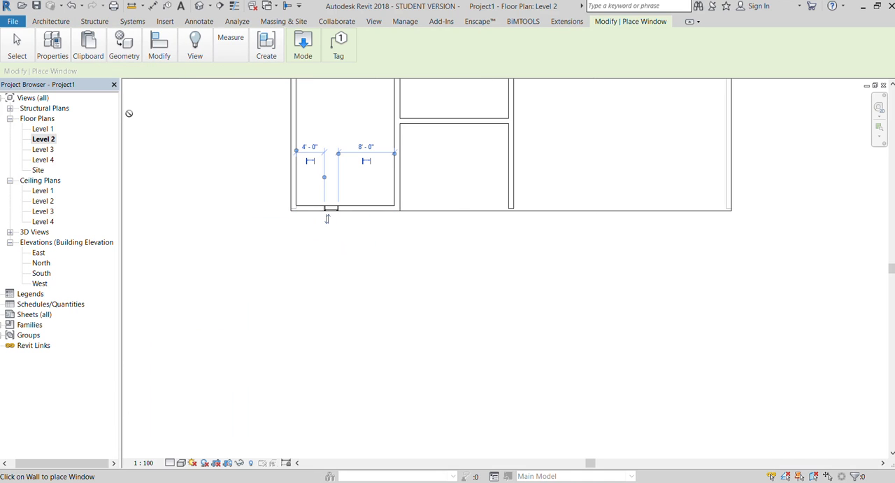
Place a matching window in the front wall of the left room on the Level 3 floor plan.
double_click(42, 150)
scroll(268, 230, "down", 2)
scroll(350, 368, "up", 5)
left_click(358, 377)
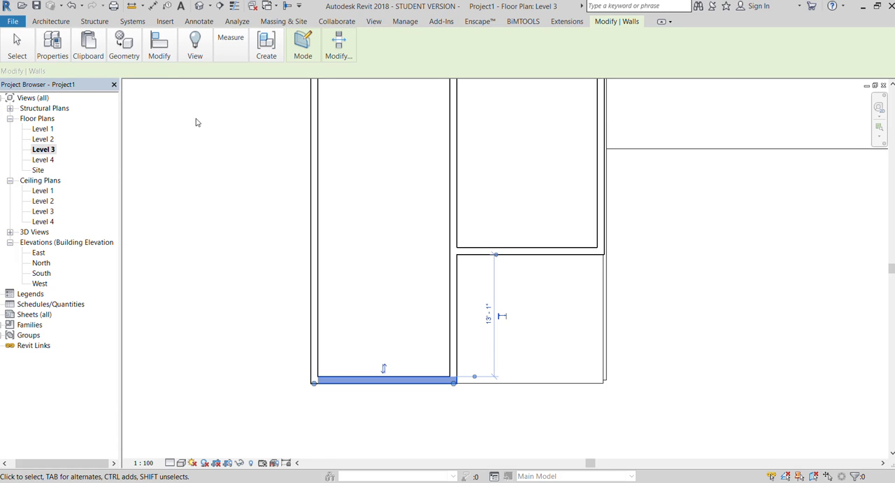
left_click(50, 21)
left_click(130, 86)
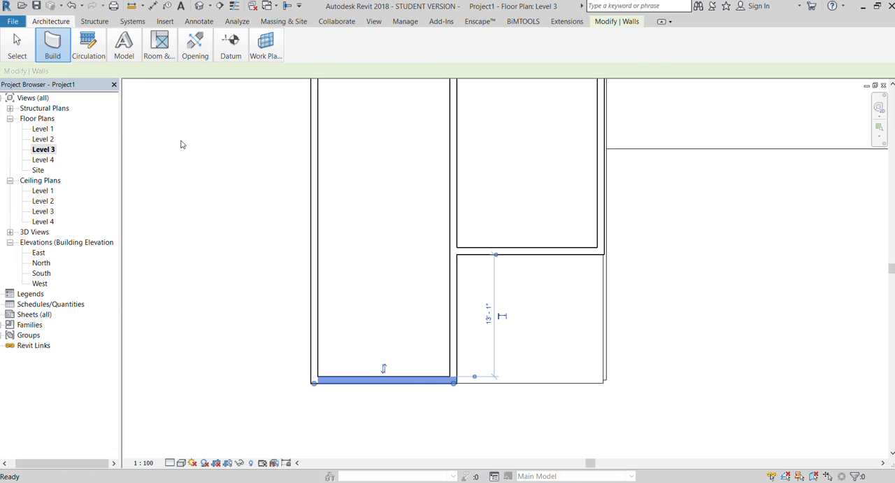
left_click(370, 381)
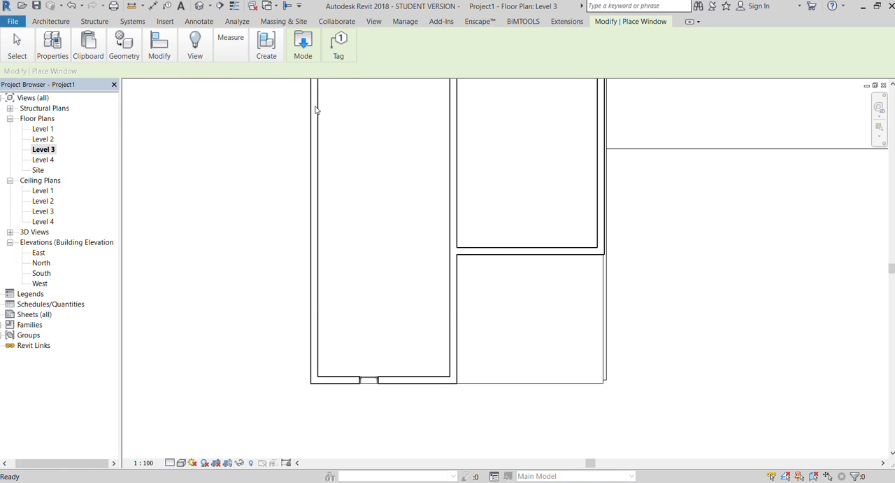
key("Escape")
key("Escape")
Line up the lower window directly beneath the upper one in the front-facing 3D view.
left_click(374, 22)
left_click(131, 38)
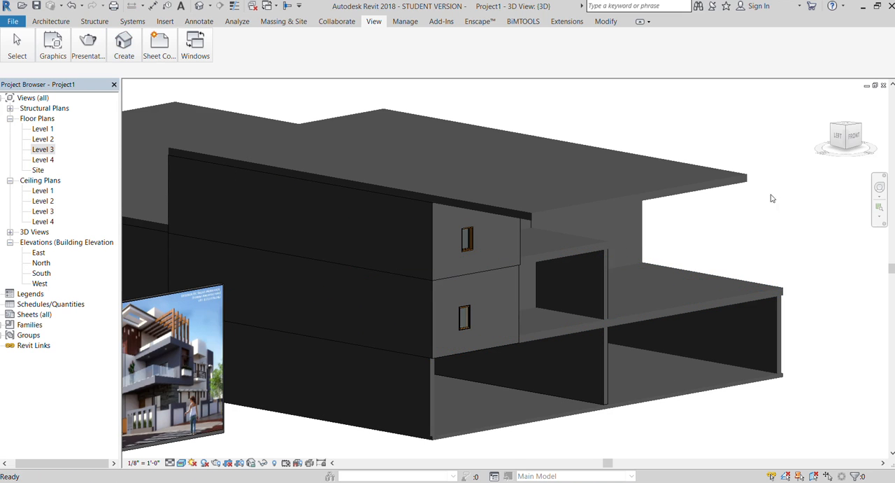
left_click(849, 138)
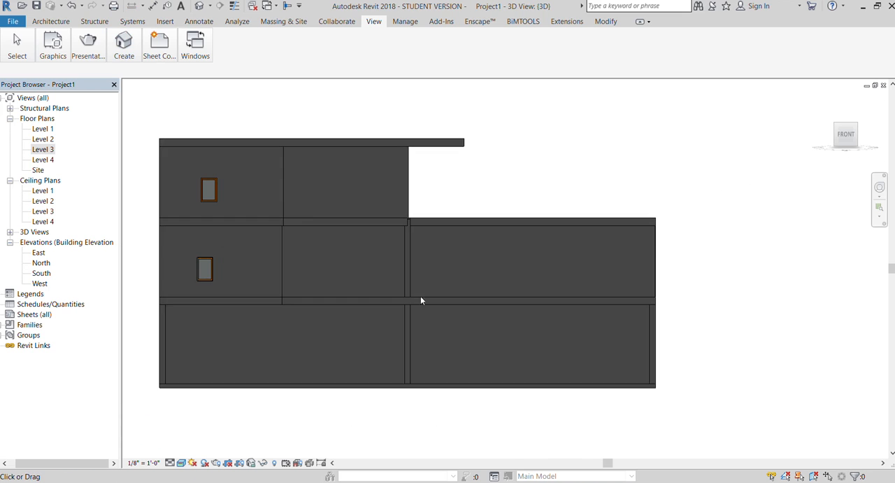
scroll(207, 269, "up", 4)
left_click(237, 272)
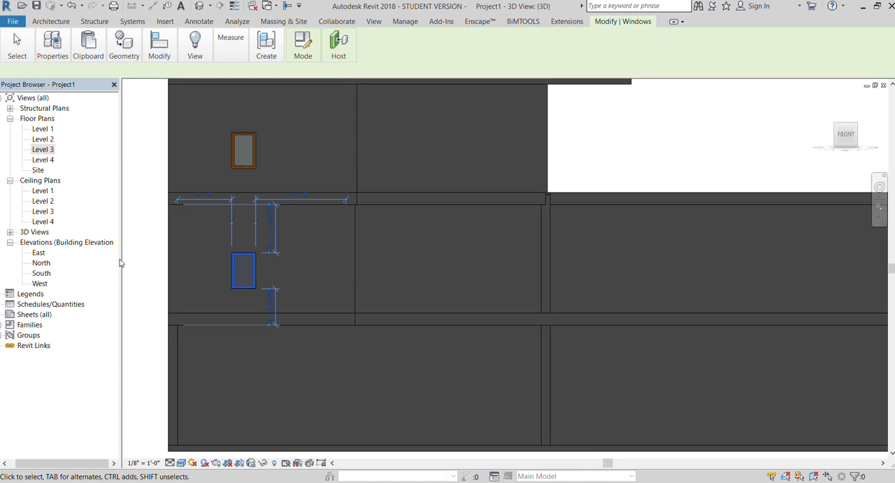
key("Escape")
Try sliding the lower window slightly sideways along its wall.
scroll(309, 181, "down", 2)
scroll(310, 174, "down", 2)
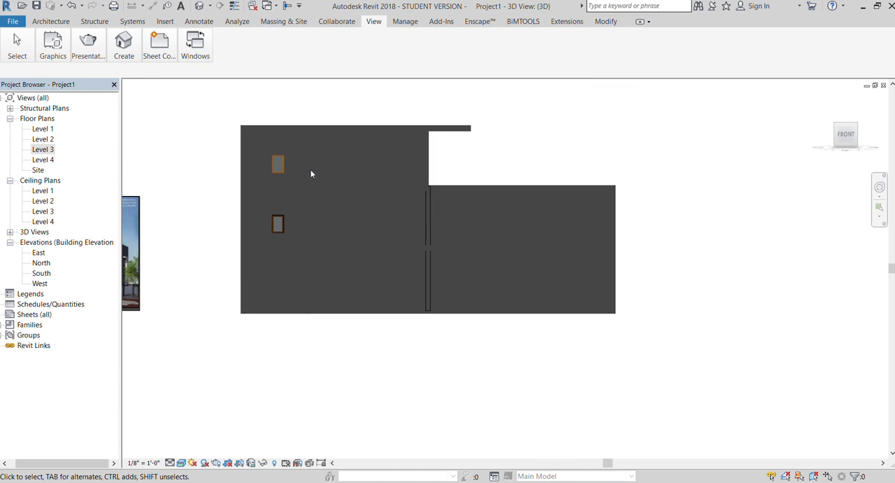
scroll(445, 166, "down", 1)
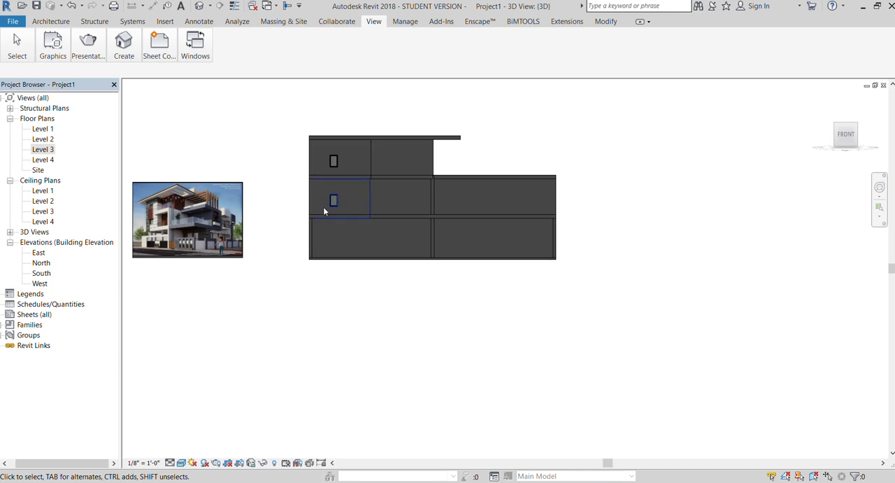
scroll(345, 221, "up", 5)
left_click(365, 234)
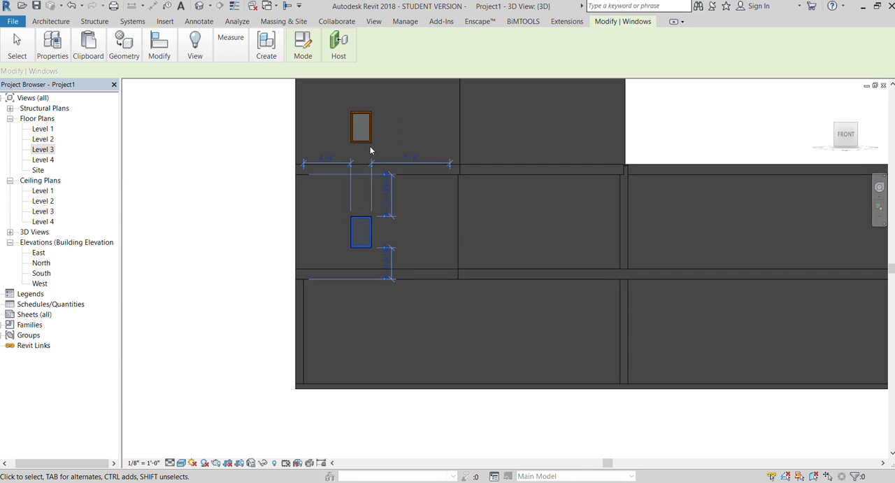
left_click_drag(370, 230, 373, 231)
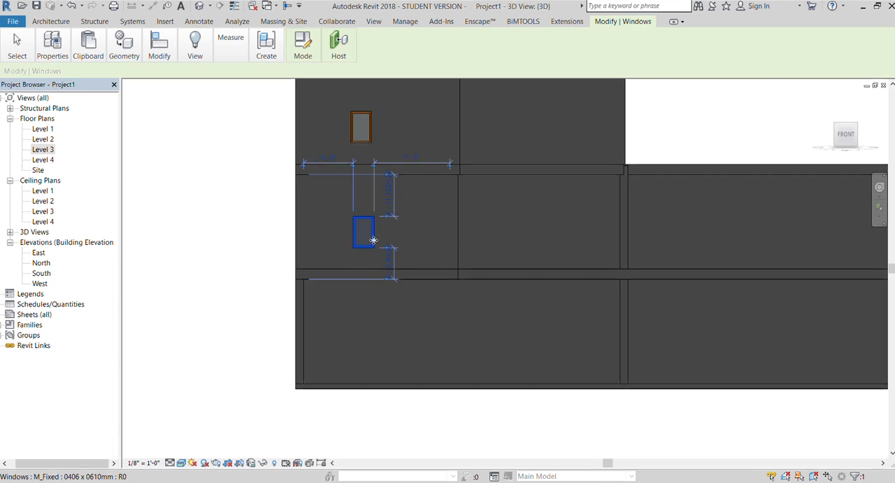
left_click(200, 268)
scroll(294, 360, "down", 3)
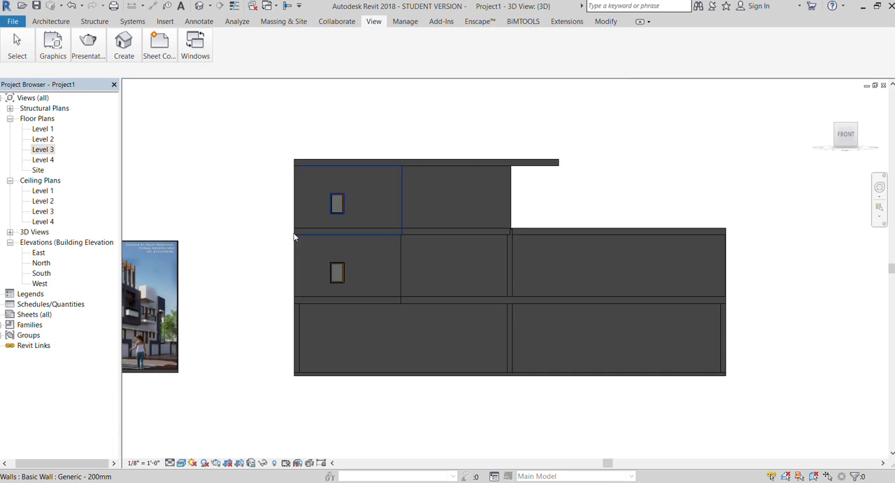
Change the material of the Basic Wall Generic - 200mm type to a light lavender-grey finish.
scroll(356, 263, "down", 4)
scroll(209, 276, "up", 6)
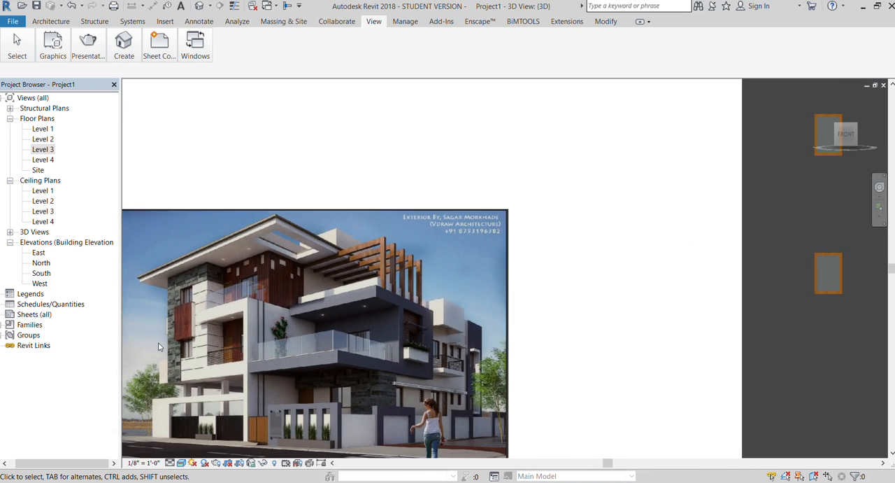
scroll(447, 292, "up", 1)
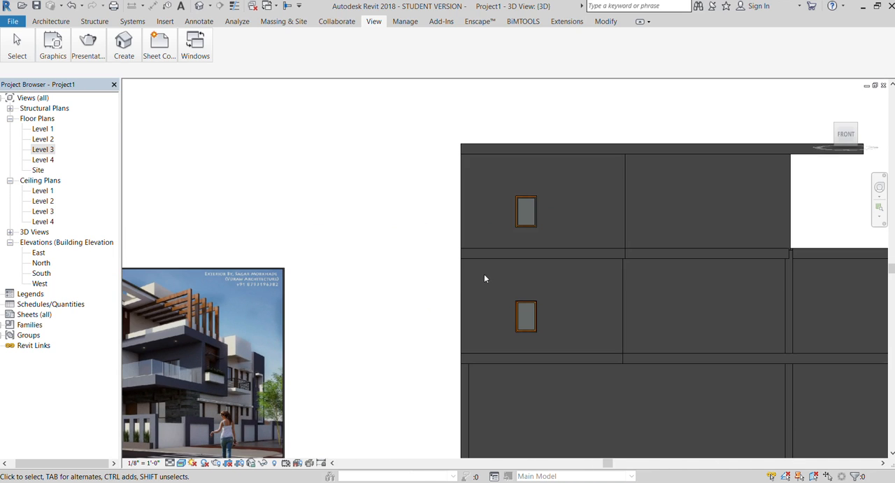
left_click(461, 284)
key("Escape")
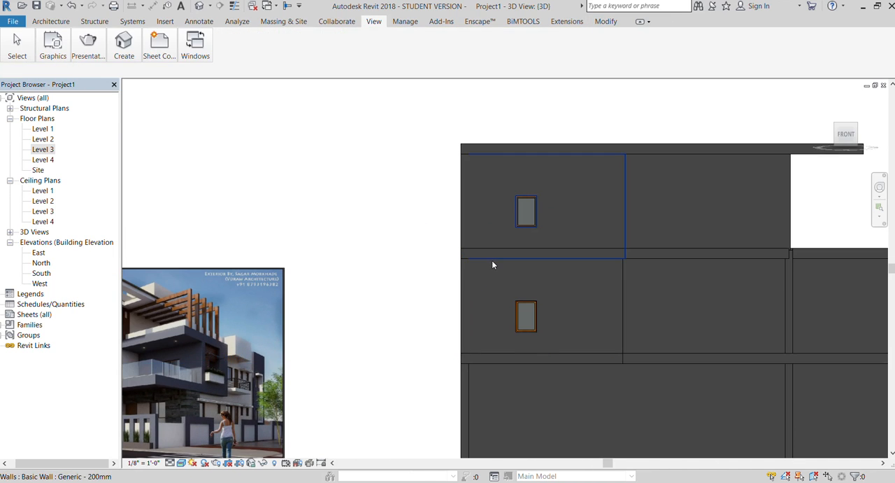
left_click(493, 265)
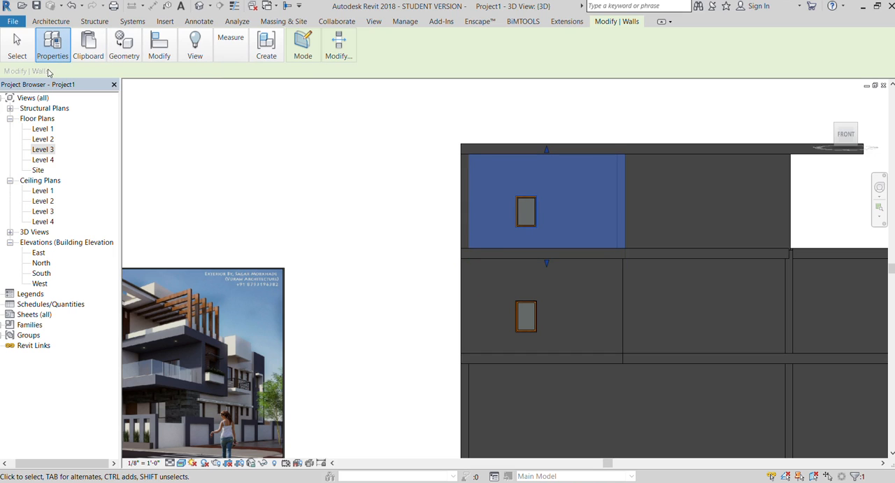
left_click(49, 73)
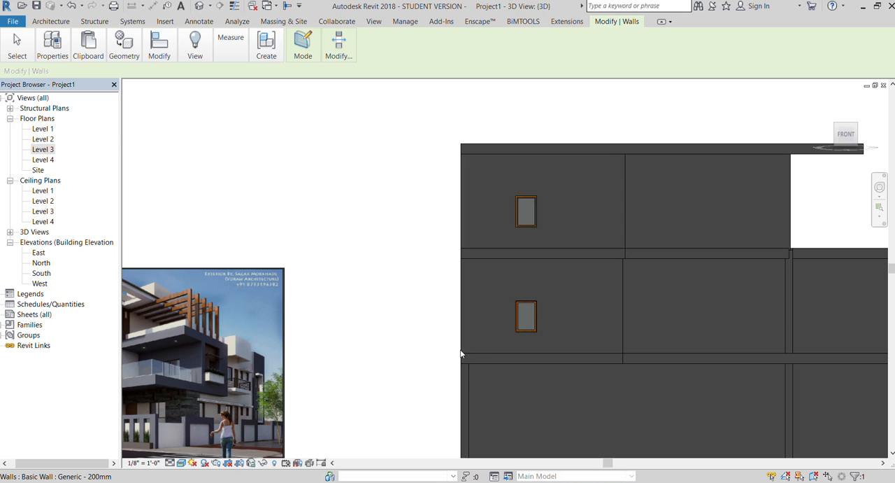
left_click(402, 337)
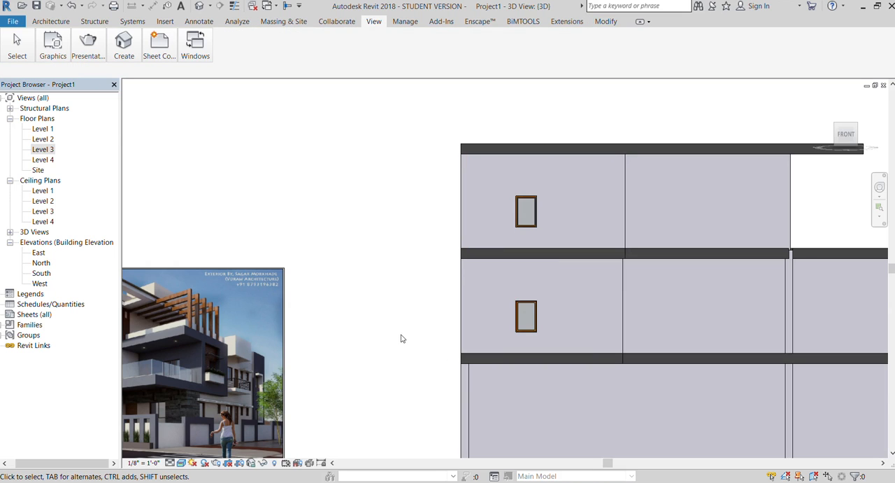
Reduce the thickness of the Generic - 300mm roof soffit type used for the building's slabs.
scroll(378, 200, "down", 3)
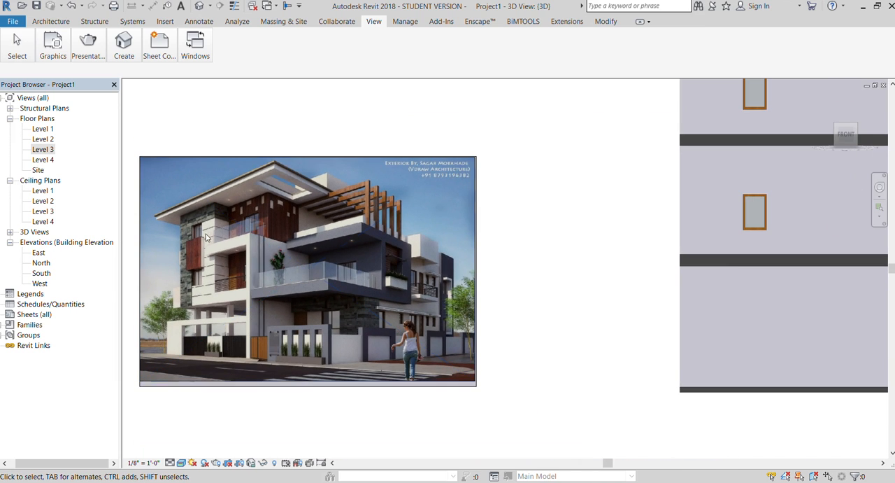
scroll(462, 181, "down", 3)
scroll(672, 150, "up", 3)
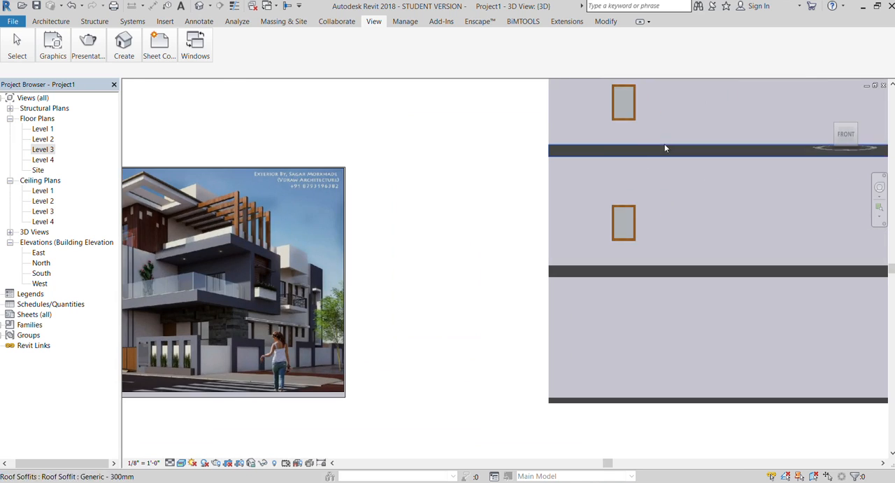
scroll(487, 251, "down", 2)
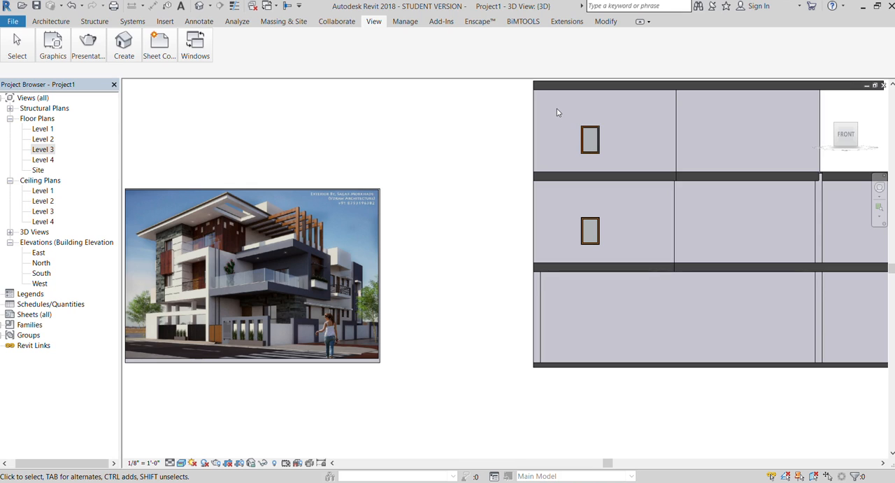
left_click(570, 178)
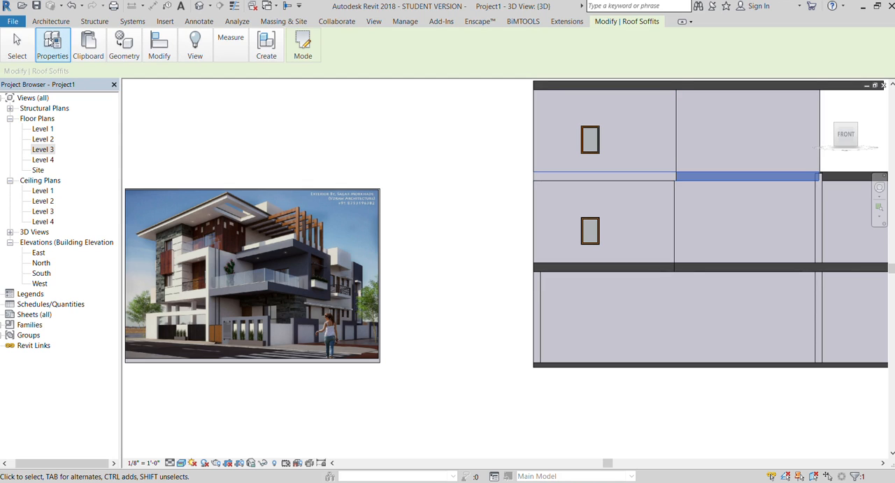
left_click(44, 80)
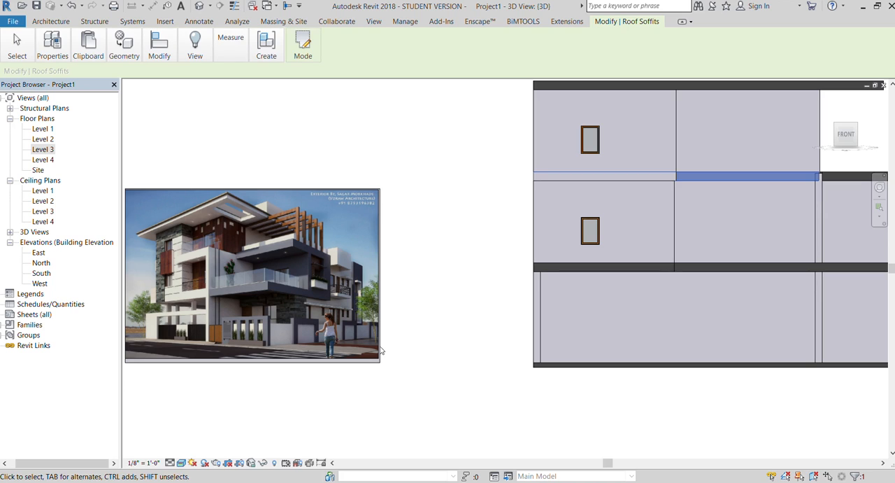
scroll(399, 374, "down", 1)
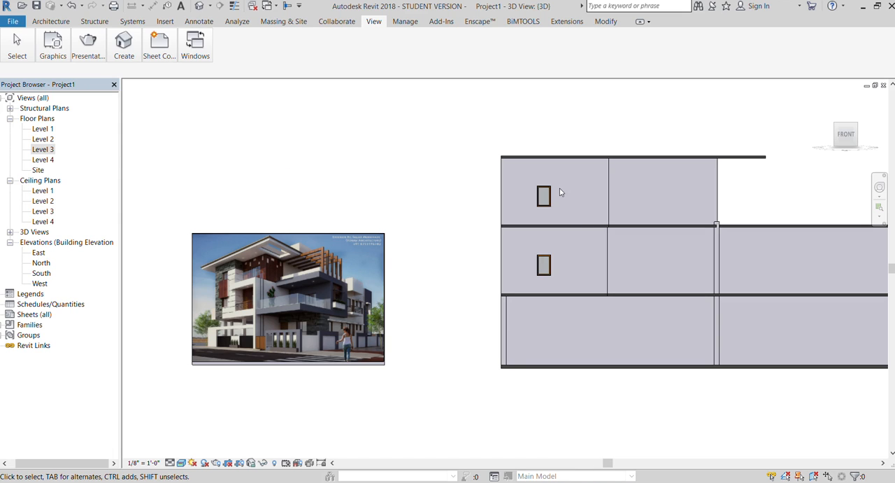
Split the top-storey front wall vertically at a line just beside the outer edge of its window.
mouse_move(845, 138)
left_mouse_down()
mouse_move(838, 148)
mouse_move(830, 138)
left_mouse_up()
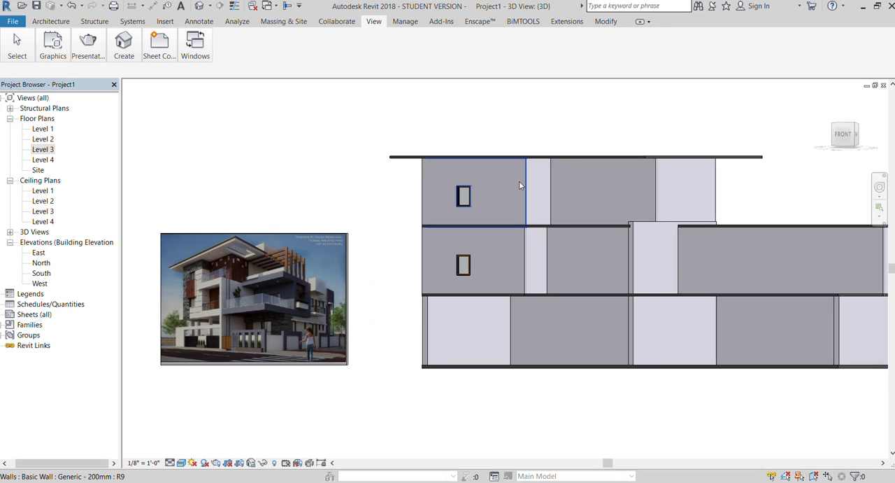
left_click(844, 134)
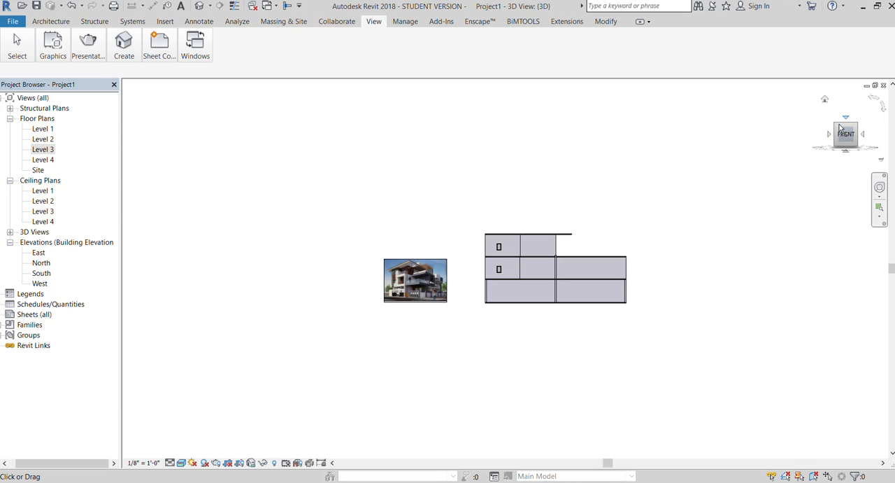
scroll(496, 272, "up", 5)
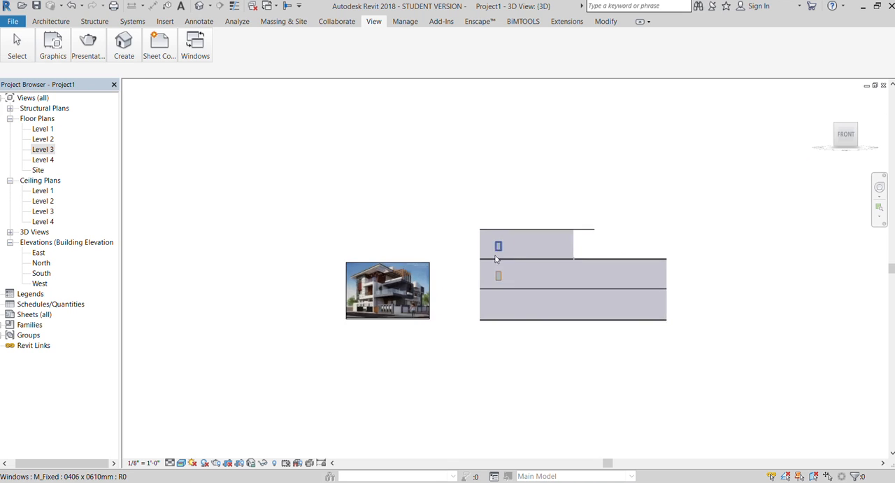
scroll(499, 335, "up", 3)
scroll(335, 306, "down", 2)
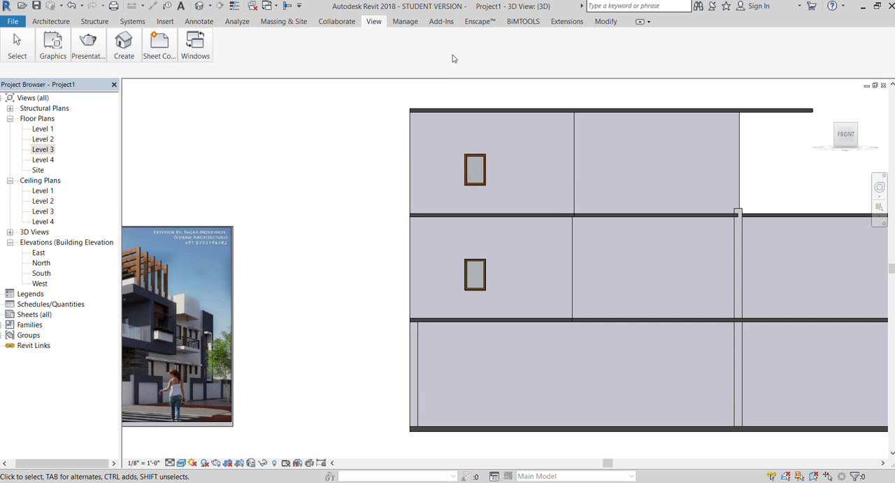
left_click(605, 22)
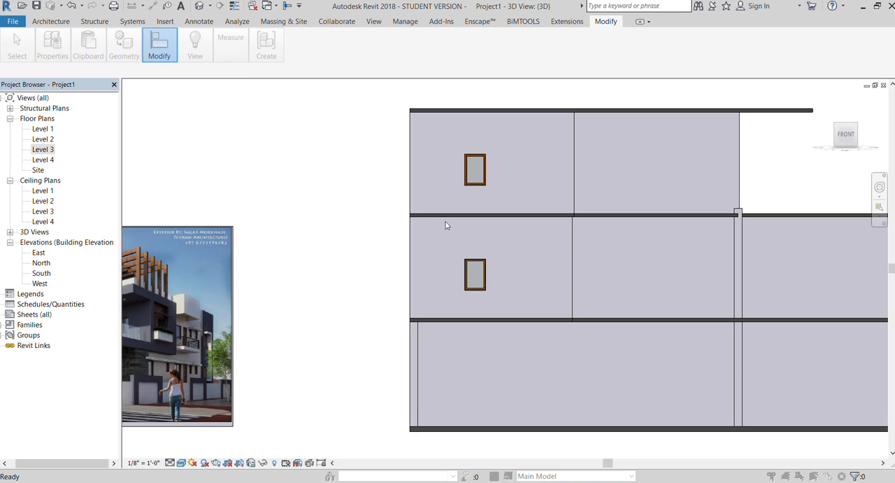
key("s")
key("l")
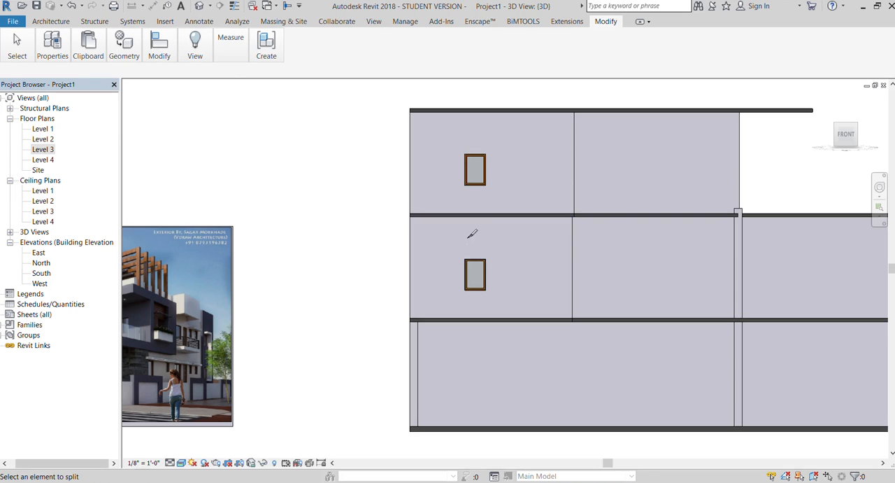
scroll(469, 229, "up", 2)
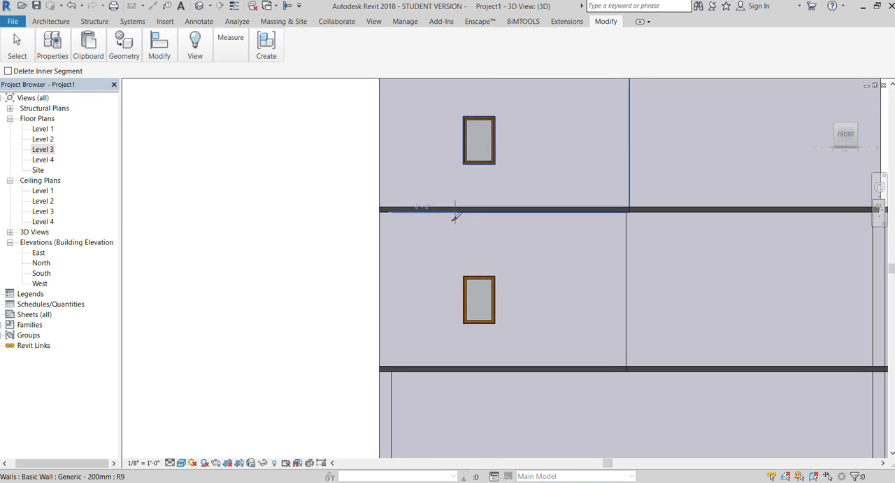
left_click(455, 211)
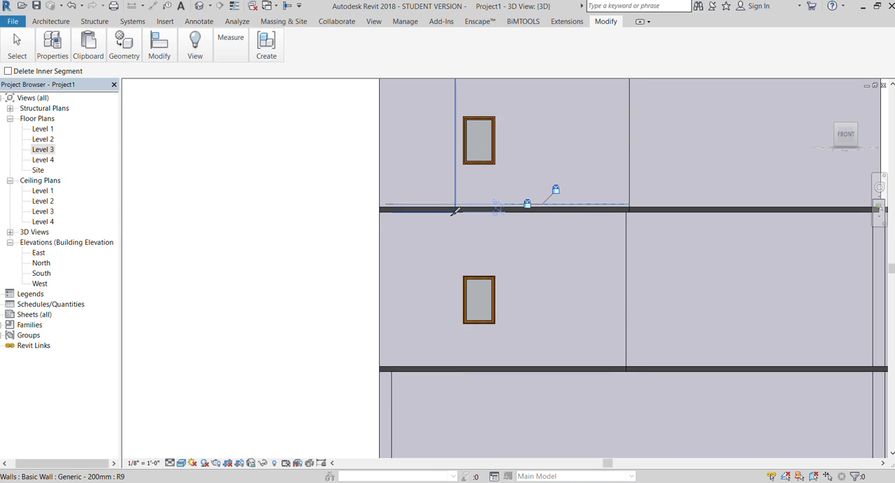
scroll(414, 223, "down", 3)
key("Escape")
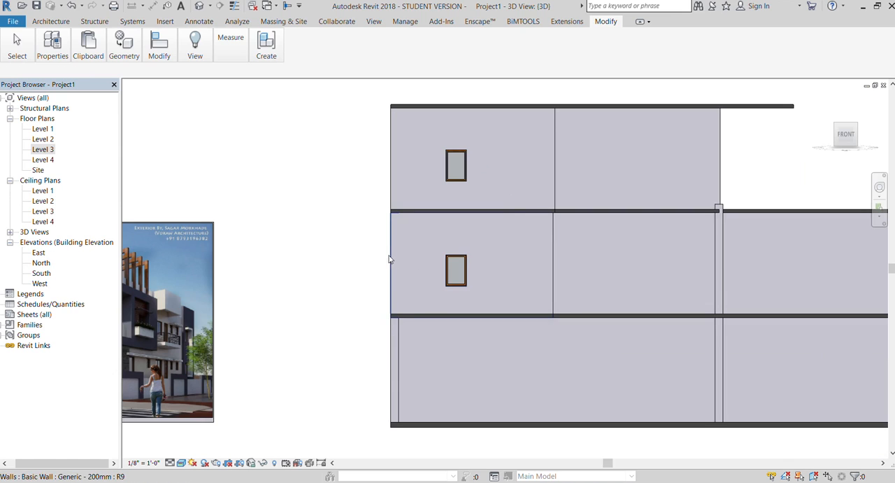
Examine the top- and middle-storey front wall segments around the windows by selecting them individually.
left_click(391, 259)
key("Escape")
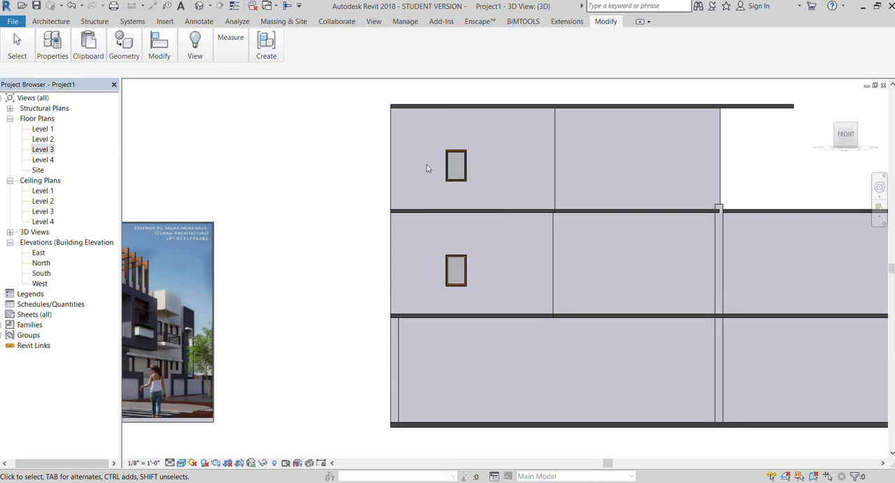
left_click(433, 175)
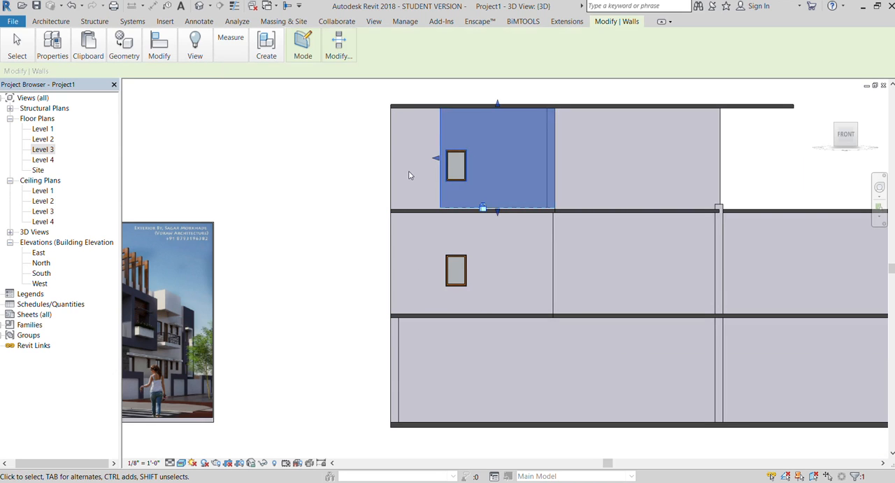
key("Escape")
left_click(411, 111)
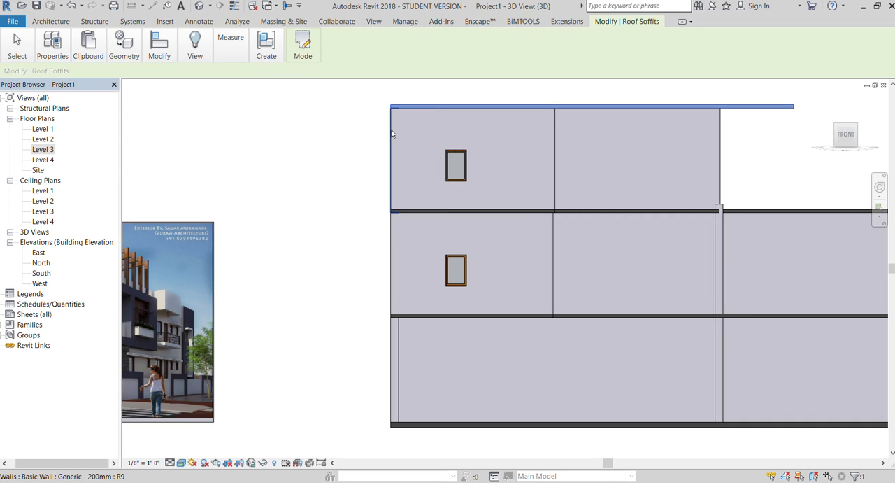
left_click(396, 134)
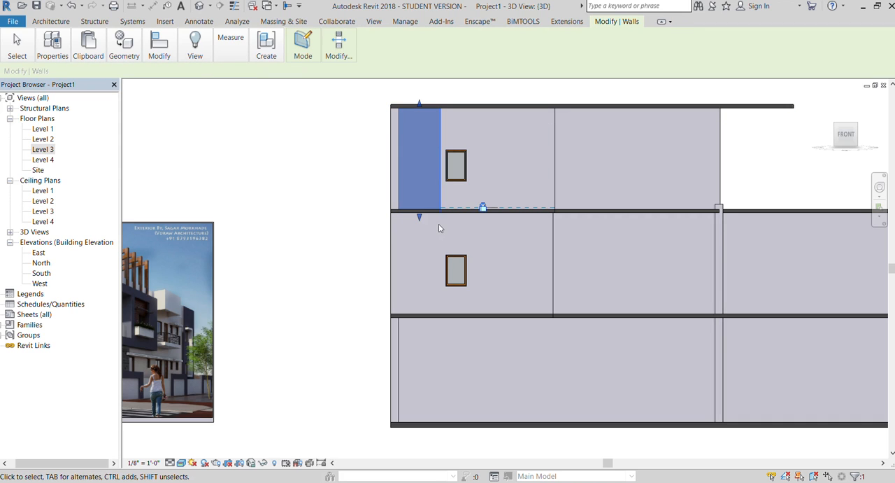
left_click(411, 235)
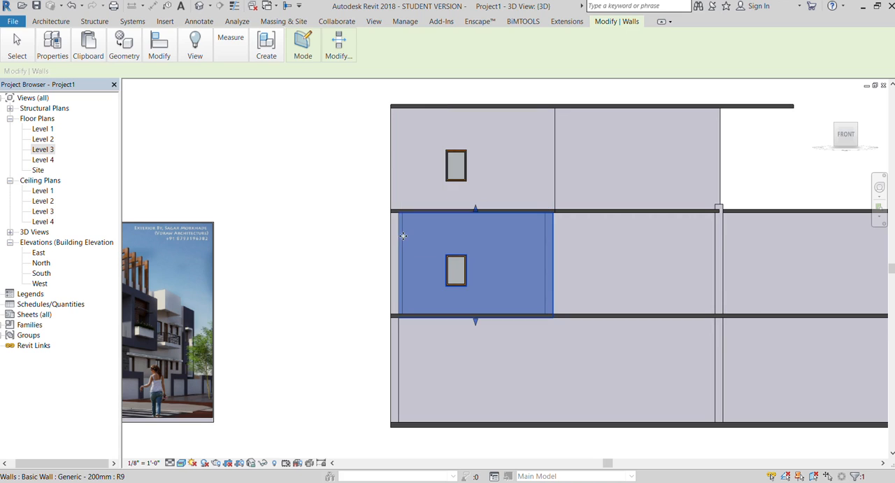
left_click(364, 234)
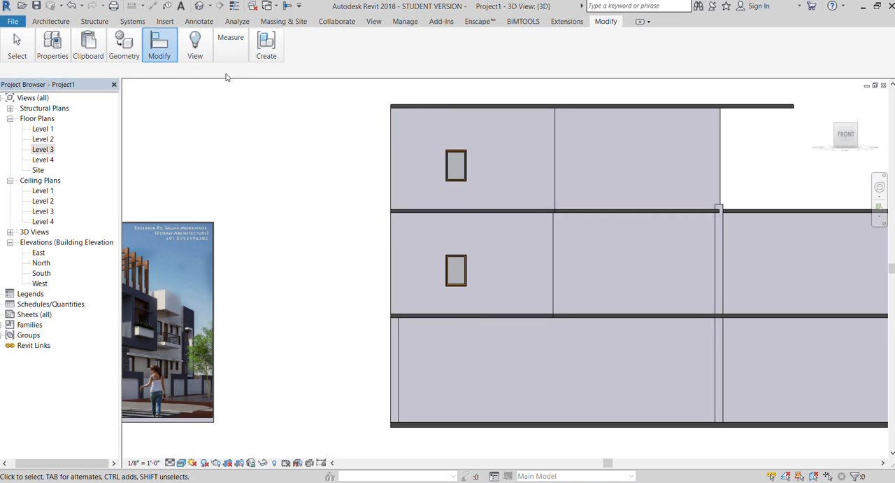
Split the middle-storey front wall vertically in line with the cut above and delete its narrow corner segment.
key("s")
key("l")
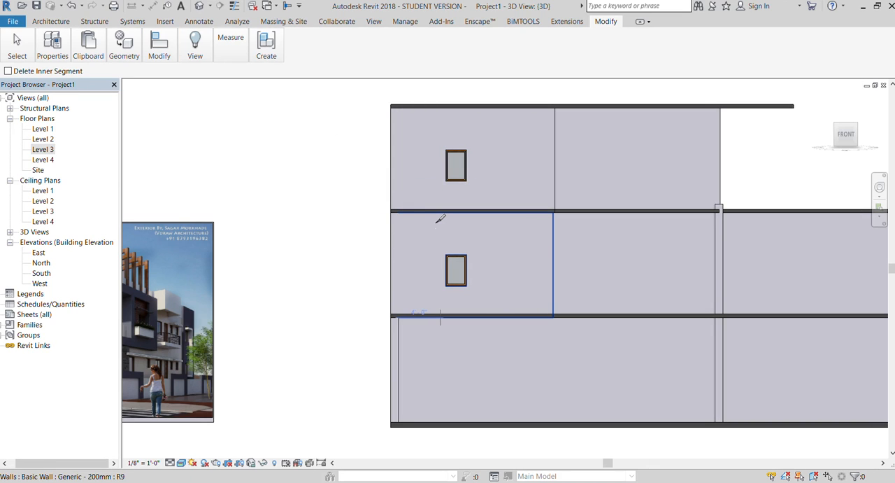
left_click(393, 254)
key("Escape")
left_click(431, 310)
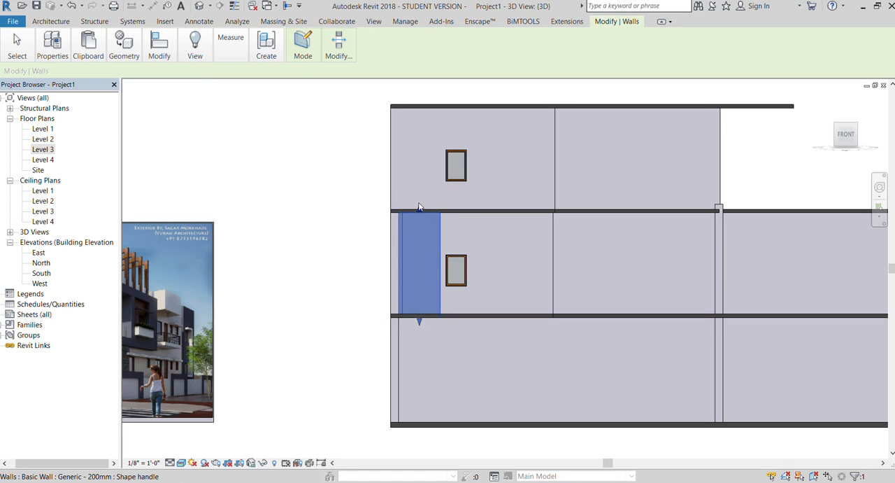
key("Escape")
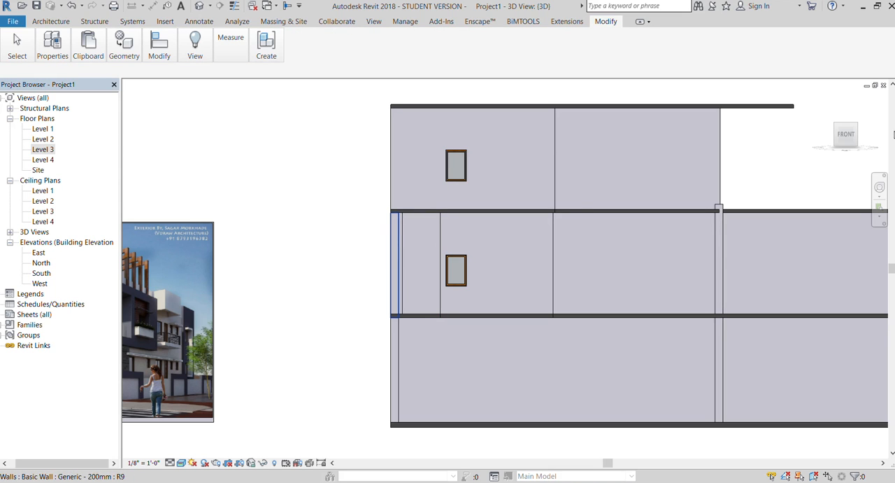
Extend the base of the narrow top-storey corner wall segment down to the slab beneath the middle storey.
left_click_drag(844, 144, 865, 153)
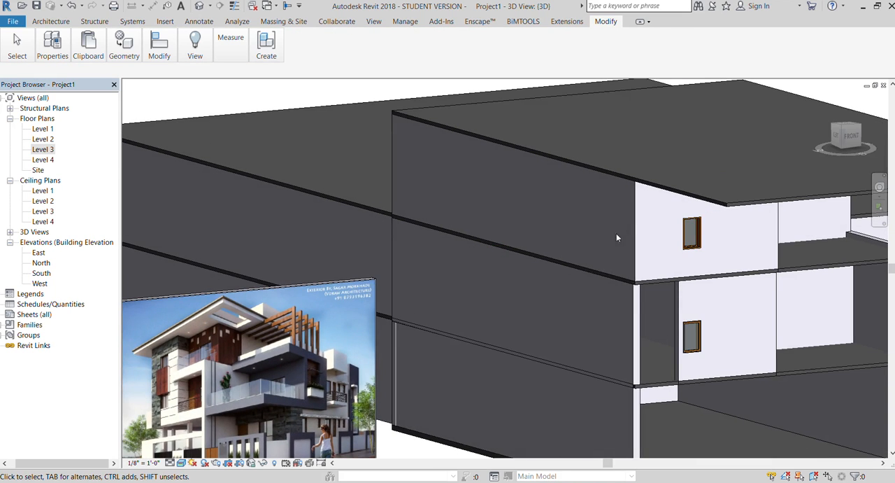
scroll(616, 238, "up", 2)
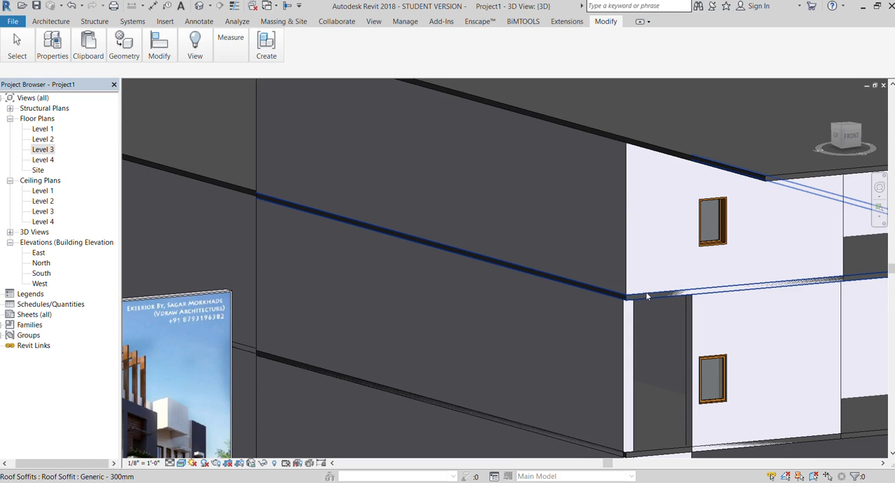
scroll(640, 280, "down", 2)
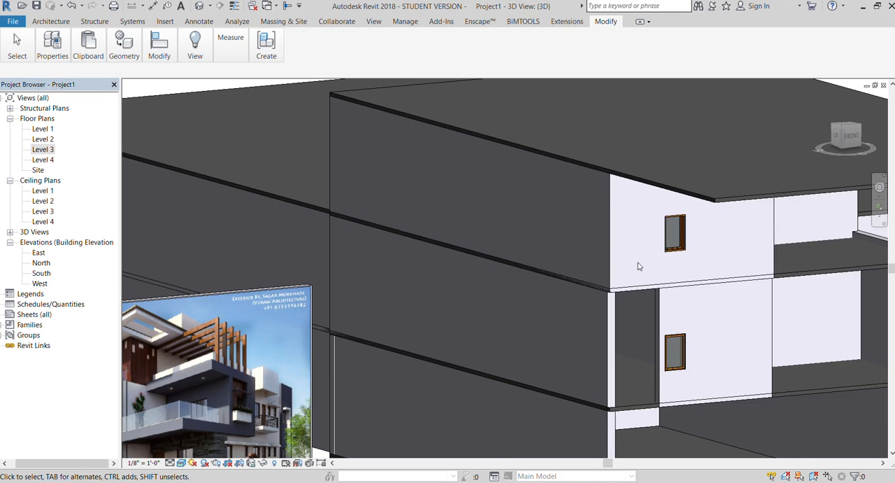
left_click(602, 261)
key("Escape")
left_click(627, 282)
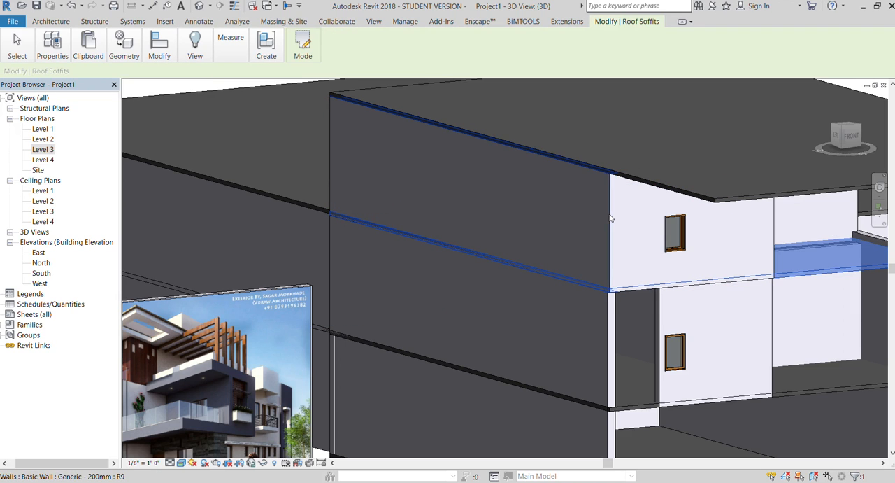
left_click(609, 218)
key("Escape")
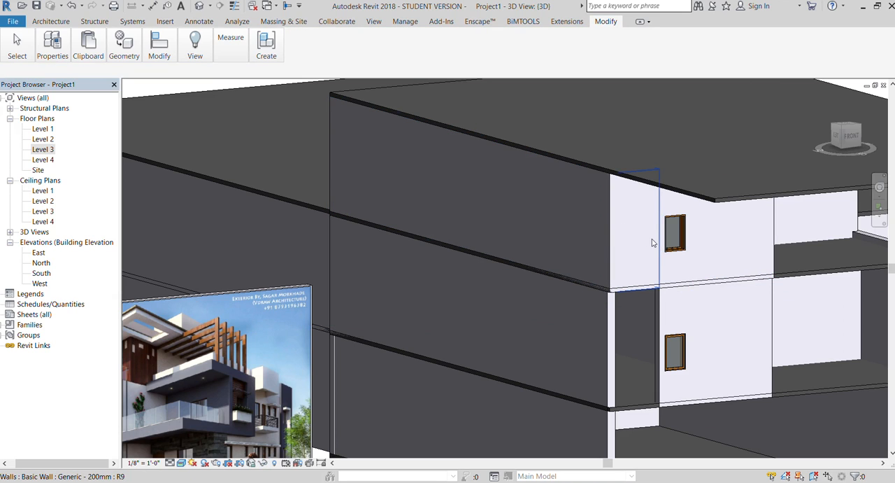
left_click(624, 249)
left_click_drag(638, 349, 638, 409)
scroll(469, 215, "down", 6)
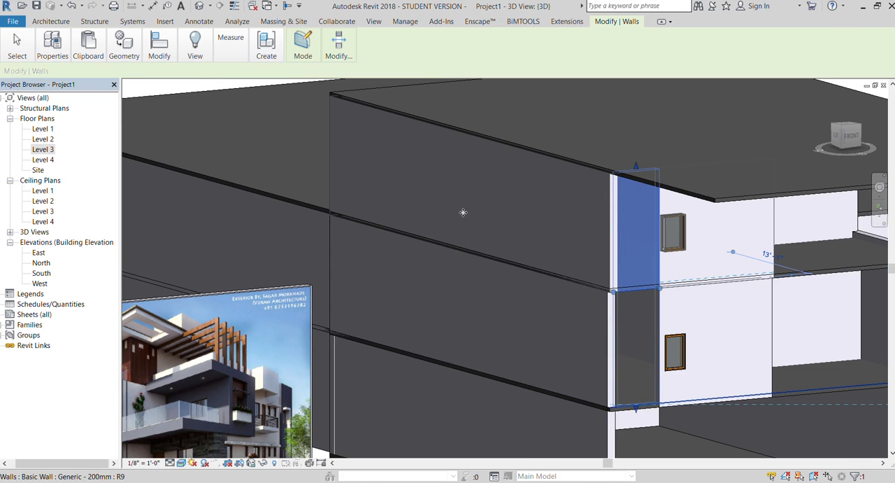
left_click(666, 362)
scroll(584, 293, "up", 5)
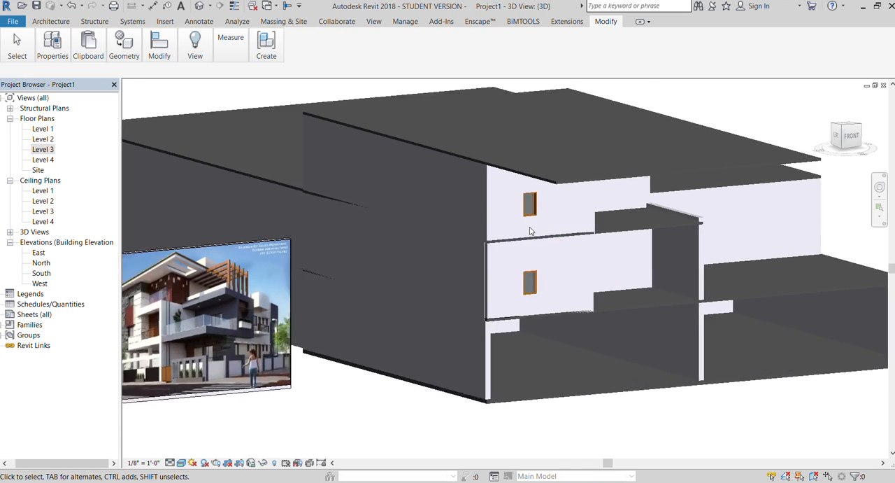
Split the top-storey window wall horizontally above the window at a height of 7'-6".
left_click(852, 136)
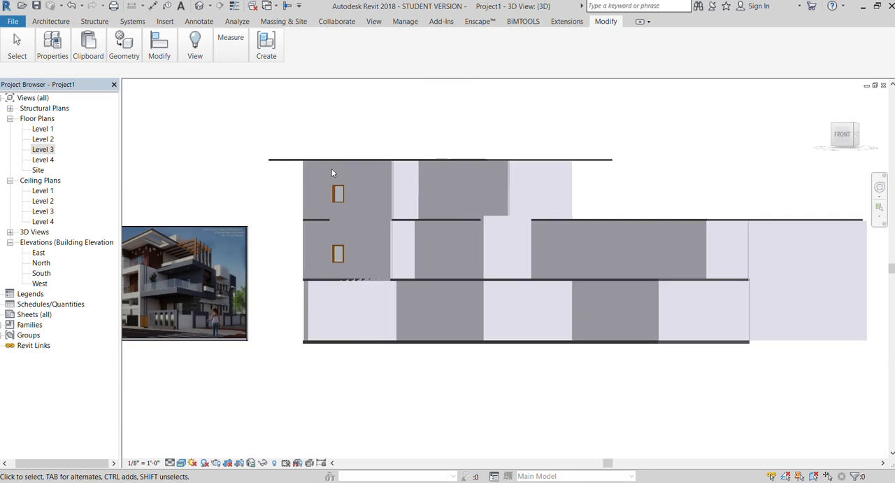
scroll(334, 172, "up", 4)
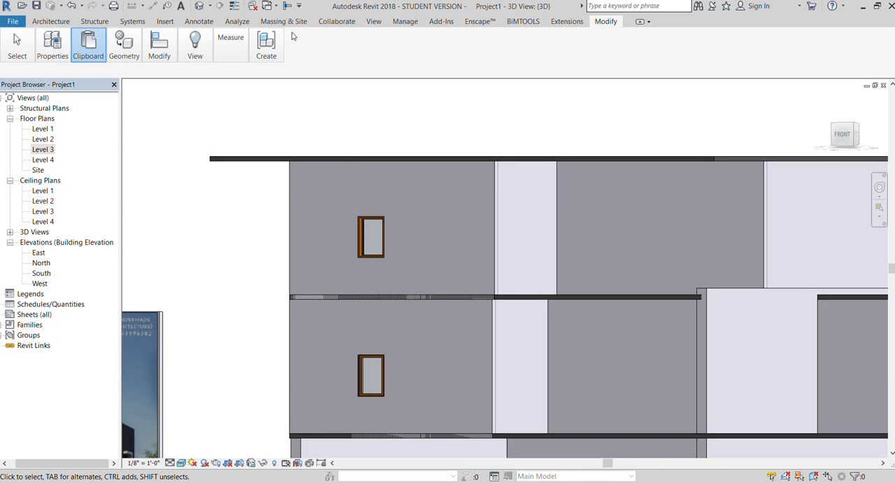
left_click(235, 74)
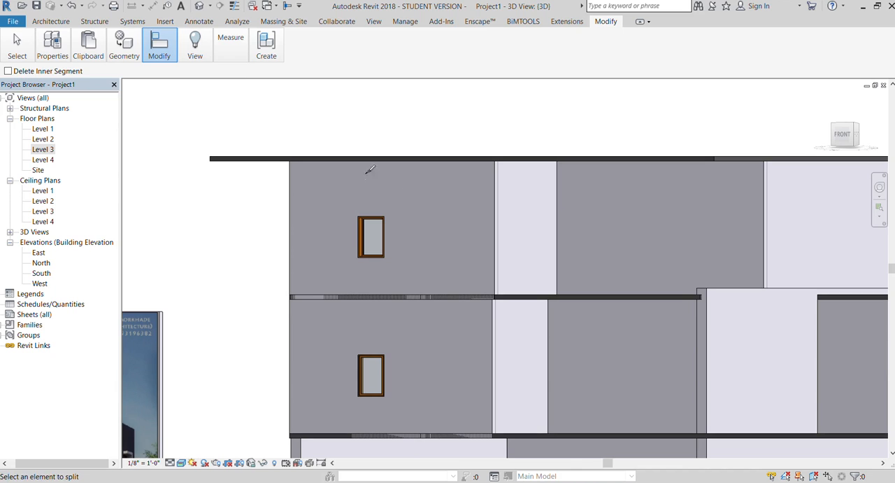
left_click(499, 192)
key("Escape")
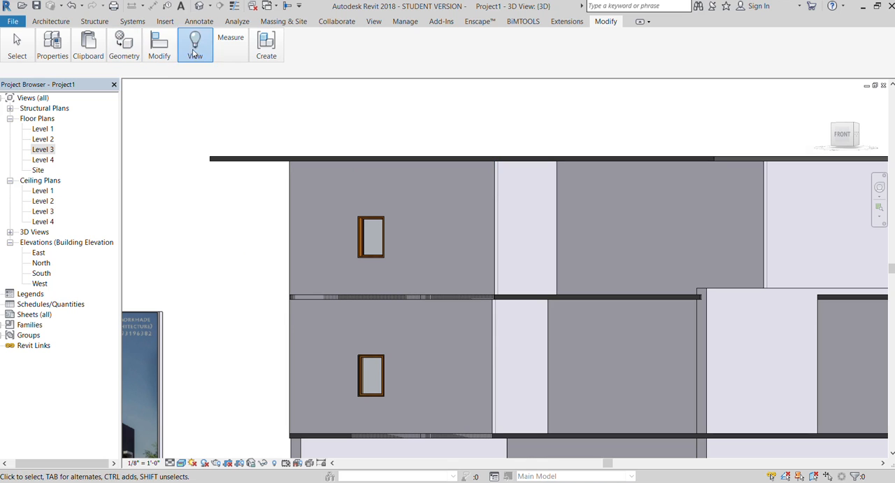
Try to split the adjoining top-storey side wall horizontally at the same height and check the divided window wall.
key("s")
key("l")
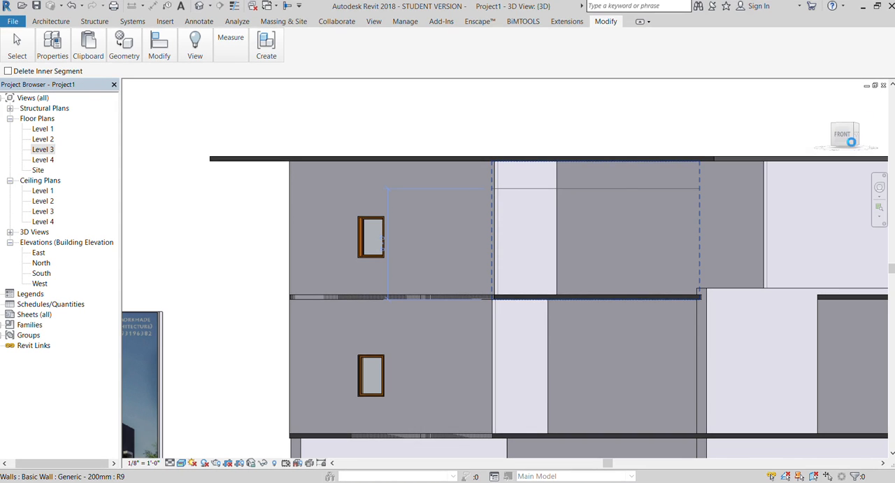
left_click_drag(839, 145, 830, 146)
scroll(353, 260, "up", 5)
scroll(349, 258, "down", 5)
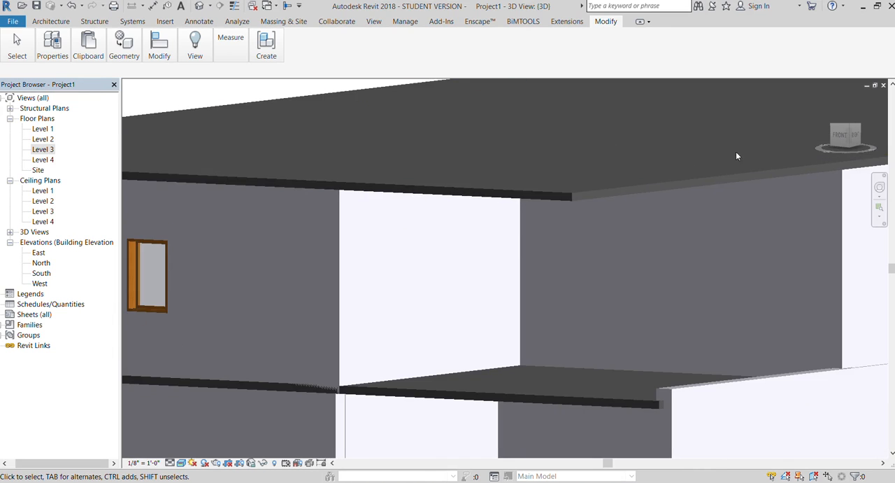
left_click_drag(841, 130, 826, 132)
scroll(837, 232, "down", 2)
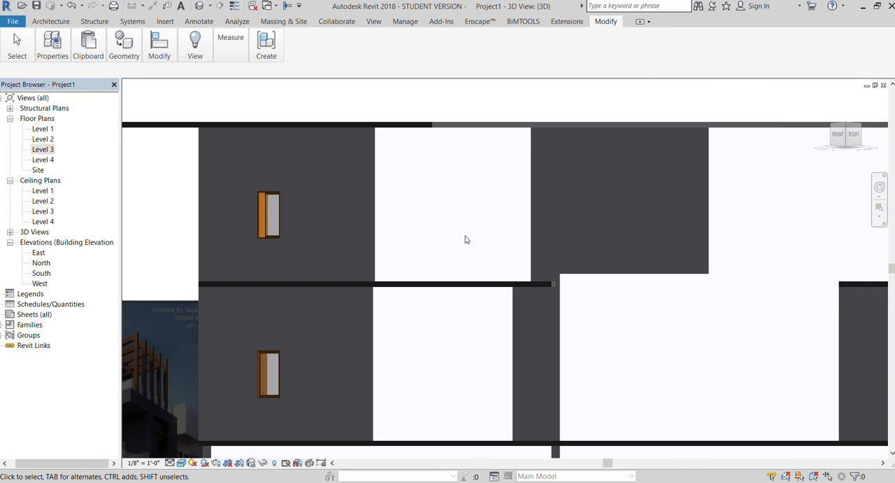
left_click(376, 216)
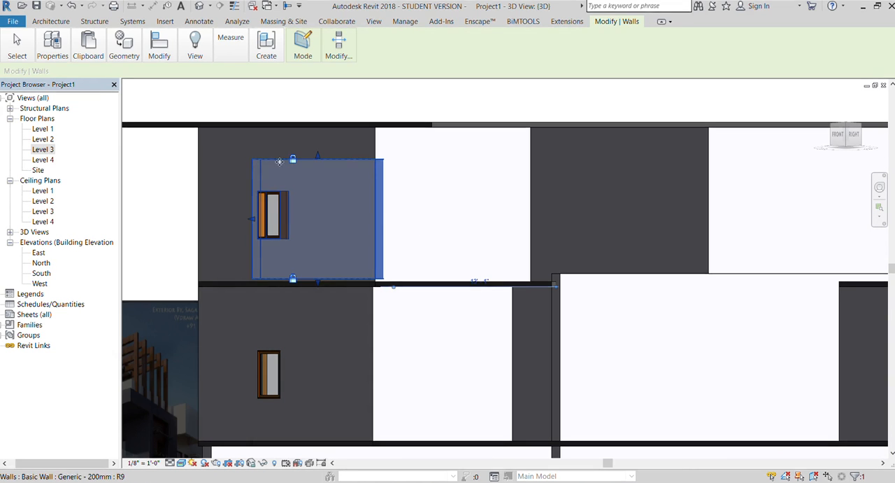
left_click(445, 258)
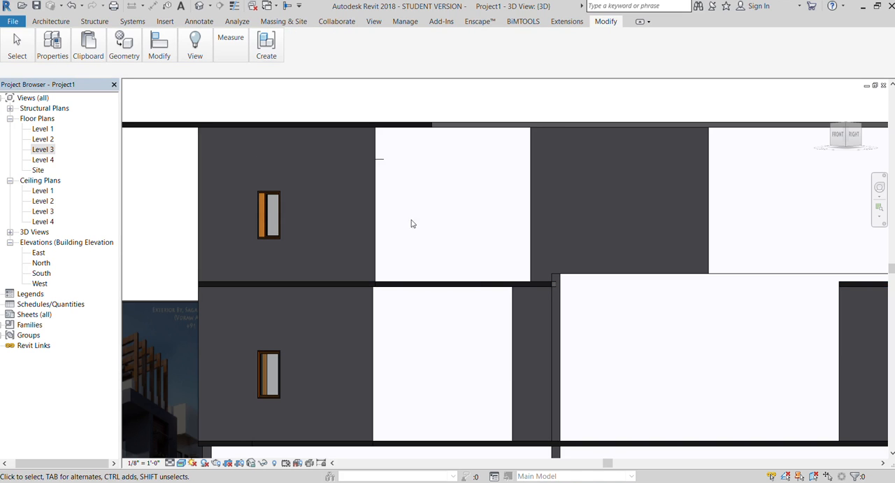
Split the top-storey side wall horizontally in line with the cut above the window and select its lower part to check the division.
left_click(160, 44)
key("s")
key("l")
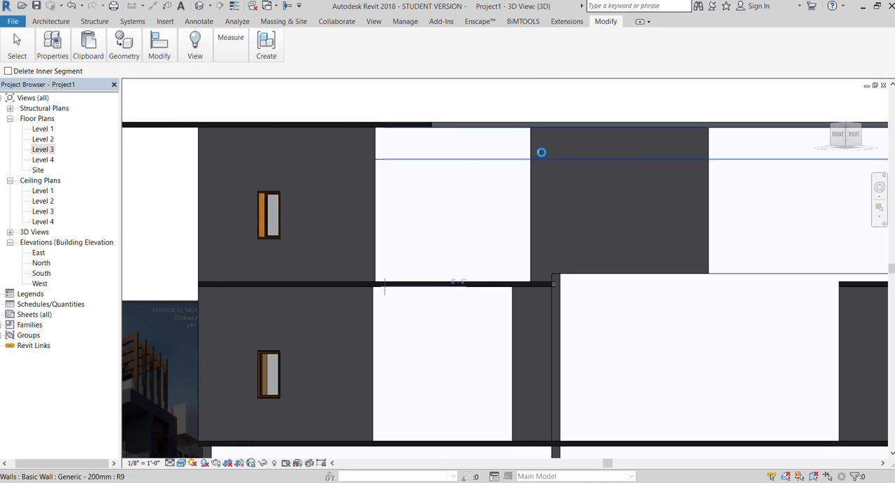
key("Escape")
left_click(851, 136)
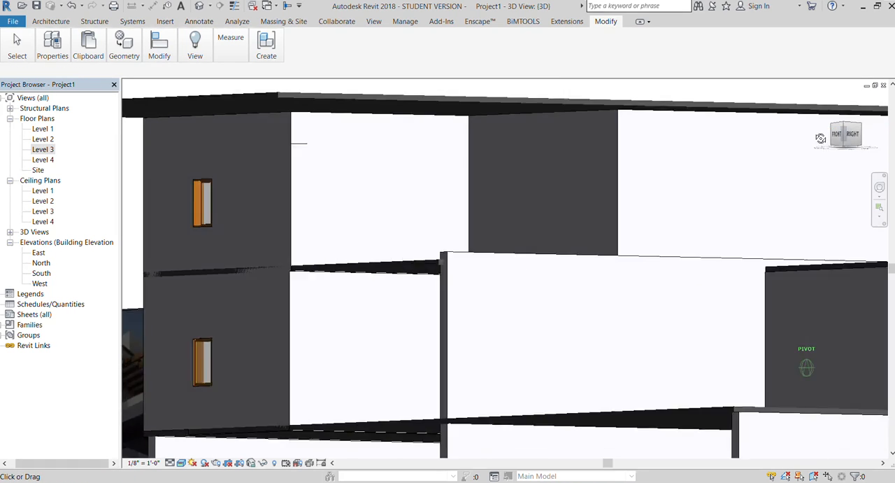
scroll(421, 230, "up", 5)
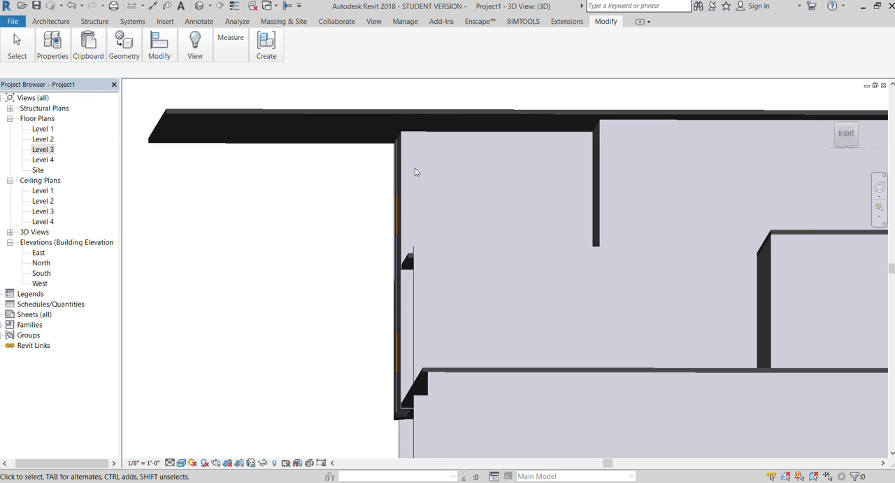
left_click(435, 161)
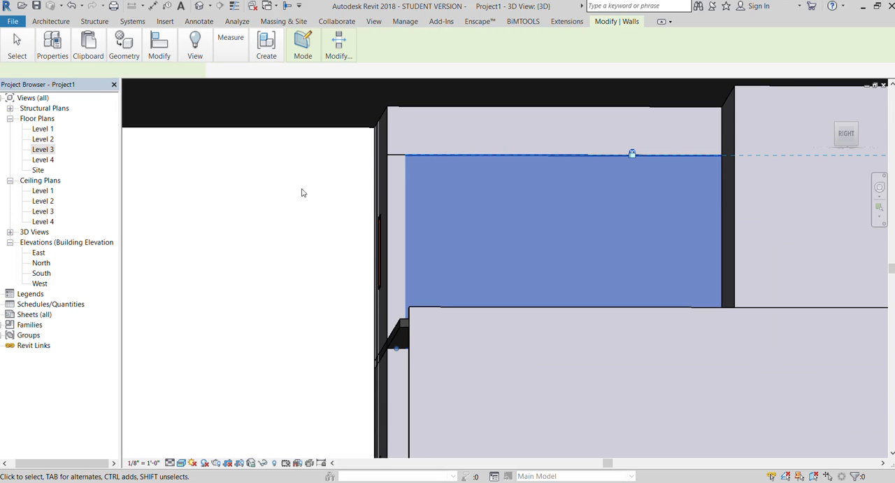
Apply the stone-textured tiles wall type to the narrow corner wall spanning the two upper storeys.
left_click_drag(883, 147, 894, 165)
scroll(369, 183, "down", 2)
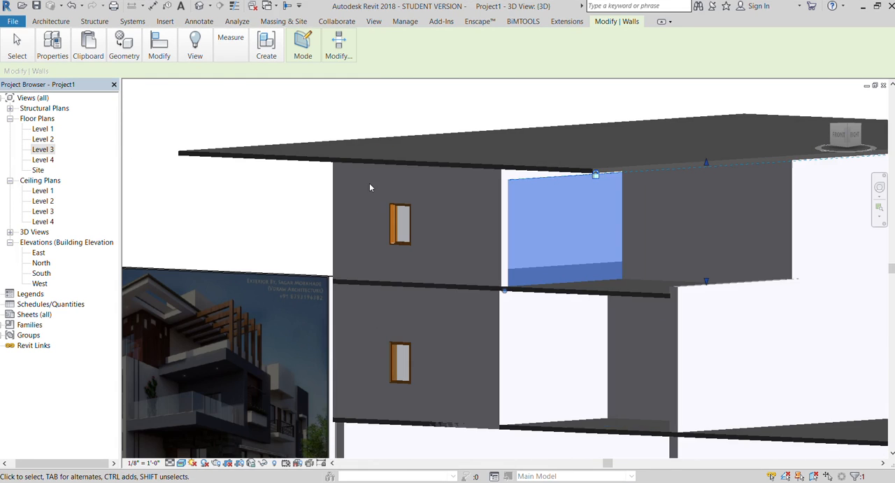
scroll(495, 157, "down", 3)
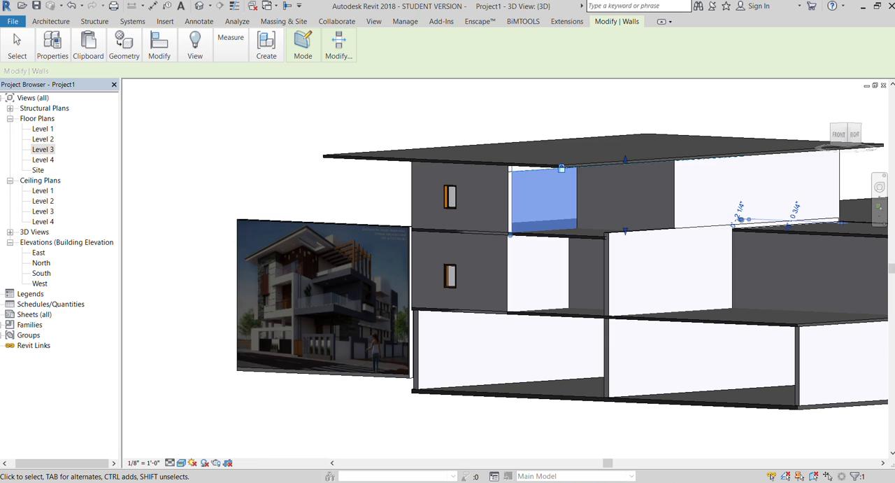
scroll(495, 247, "up", 2)
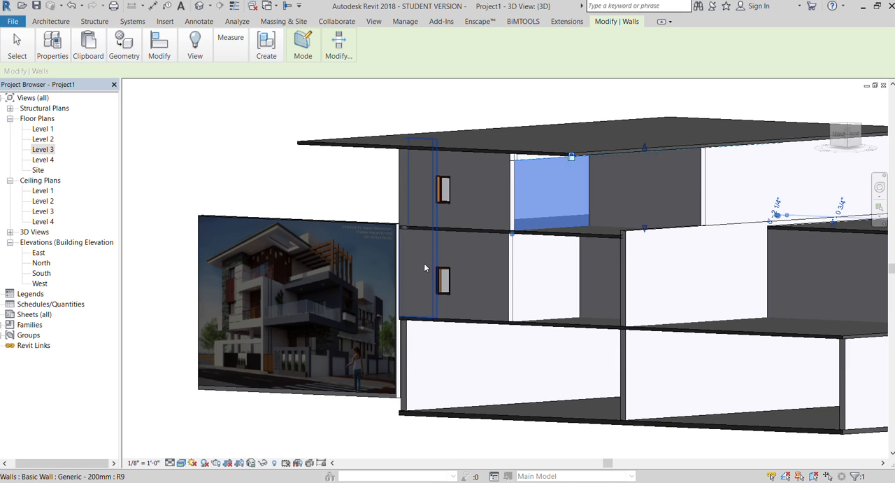
left_click(423, 267)
left_click(52, 45)
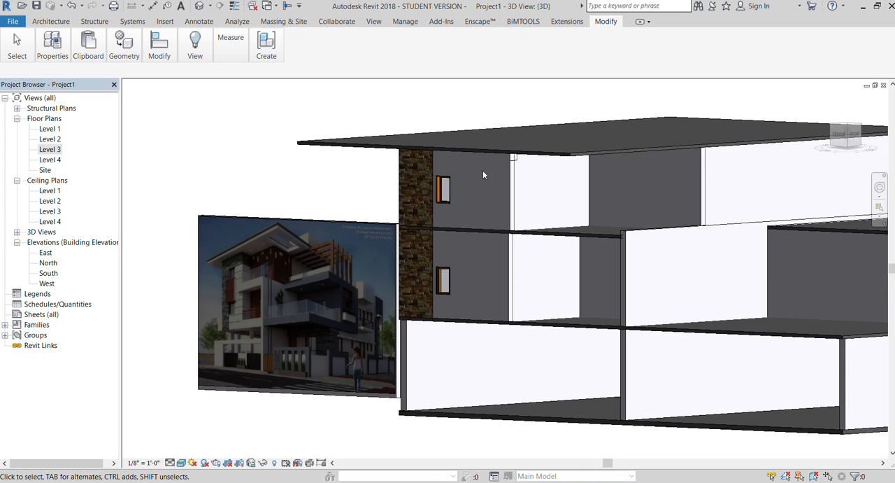
Extend the base of the wall strip above the top-storey window slightly downward, closer to the window head.
scroll(483, 175, "up", 2)
left_click(498, 157)
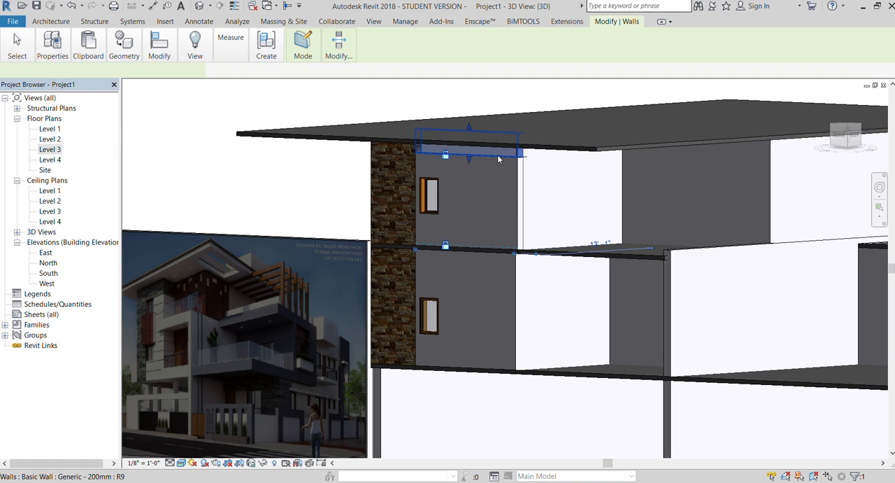
left_click(842, 138)
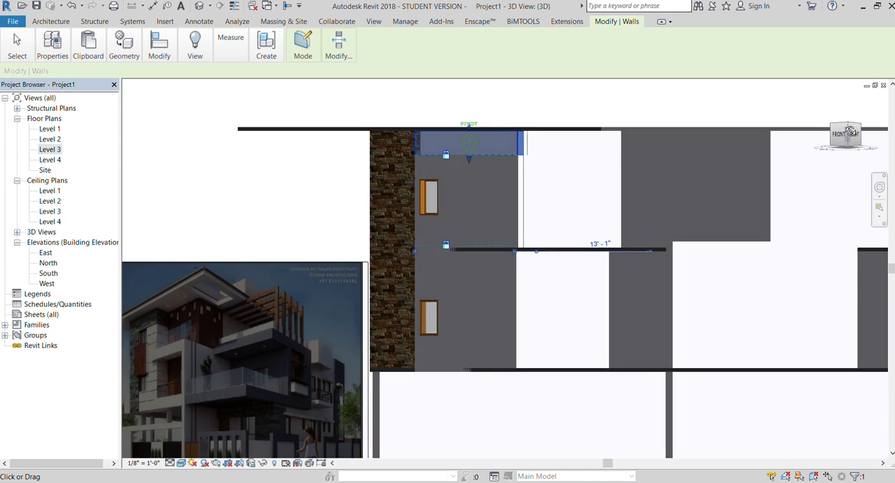
scroll(451, 159, "up", 4)
left_click_drag(479, 155, 483, 168)
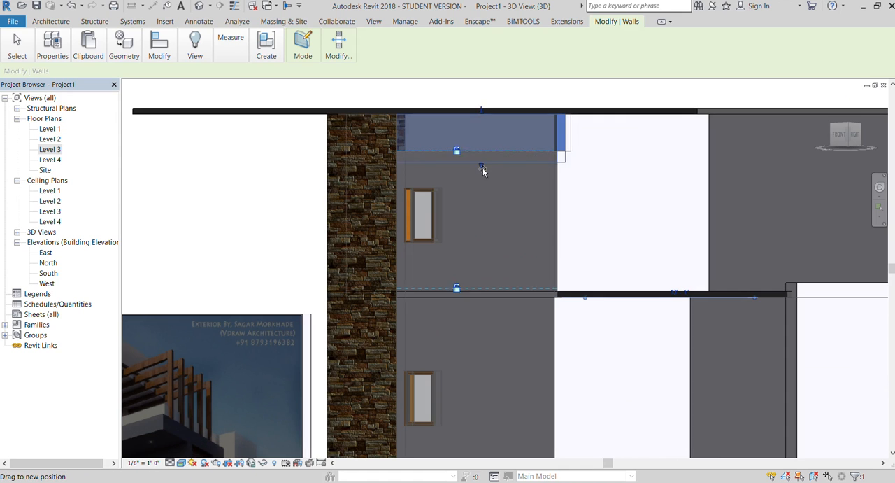
left_click(279, 187)
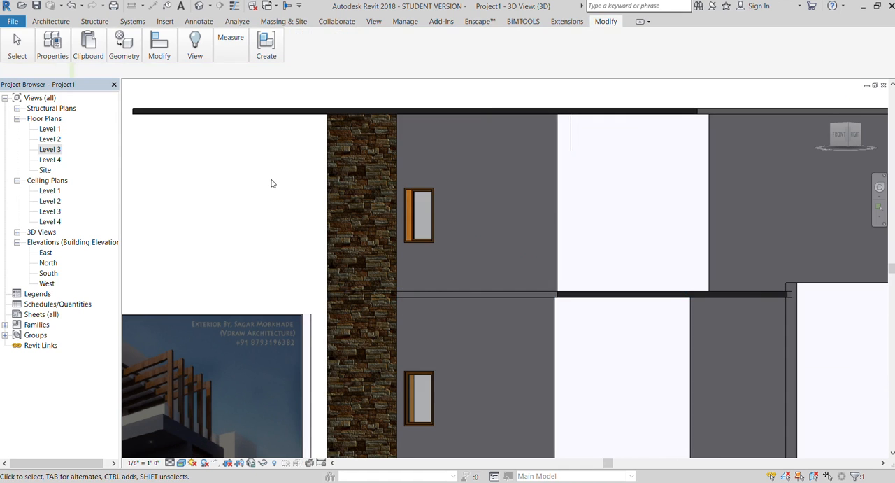
Change the wall strip above the top-storey window to the tiles wall type.
left_click(527, 165)
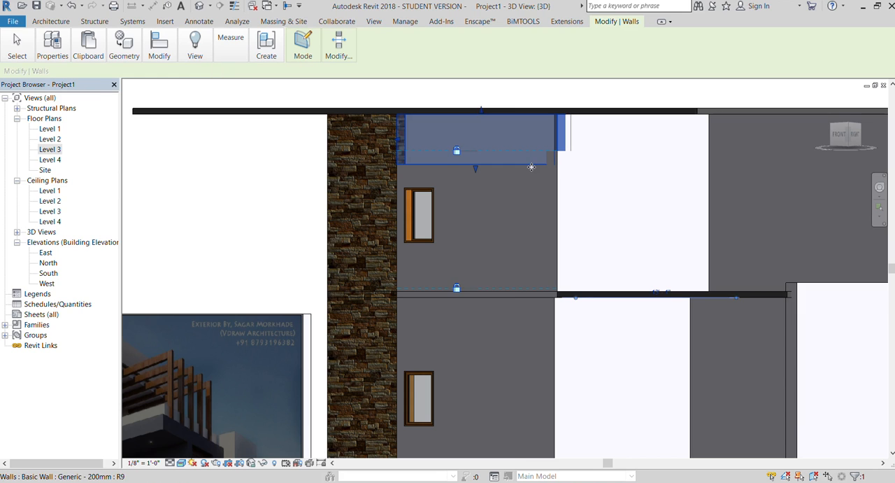
scroll(380, 166, "down", 3)
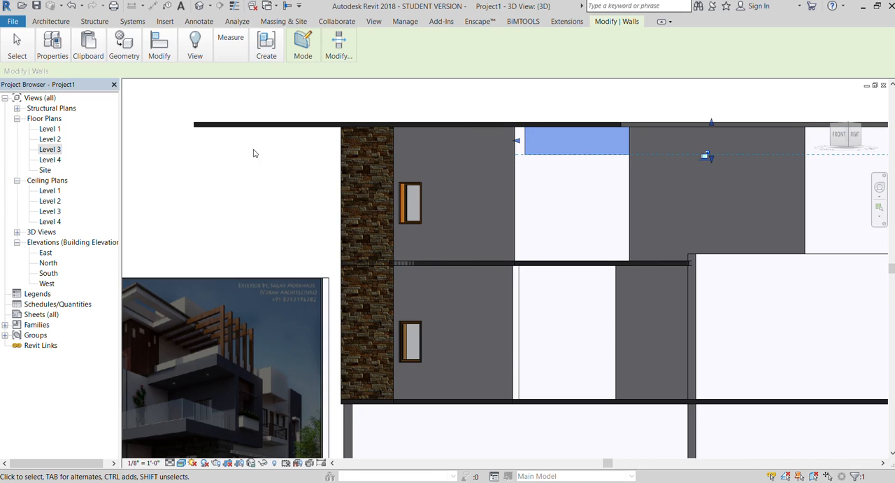
left_click(240, 170)
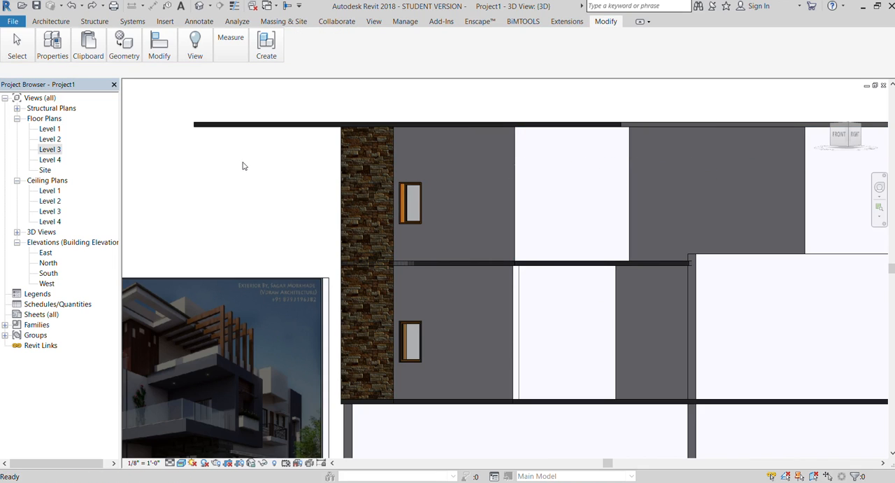
left_click(507, 151)
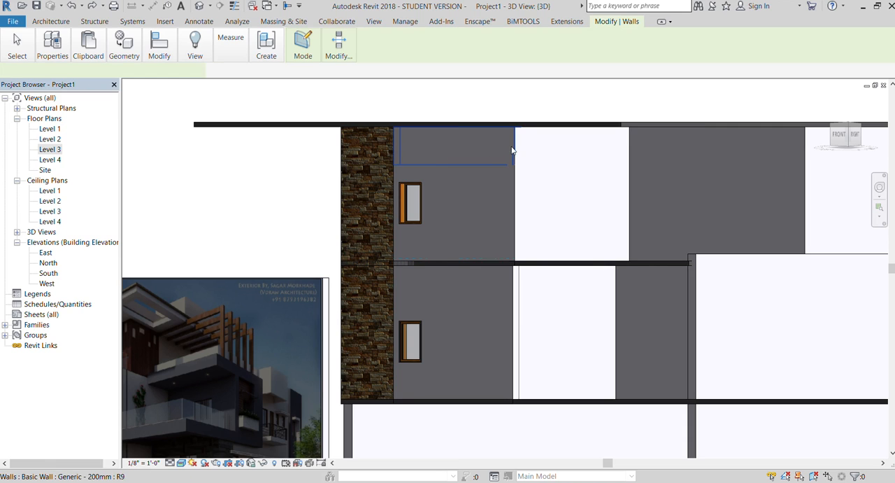
scroll(319, 184, "down", 2)
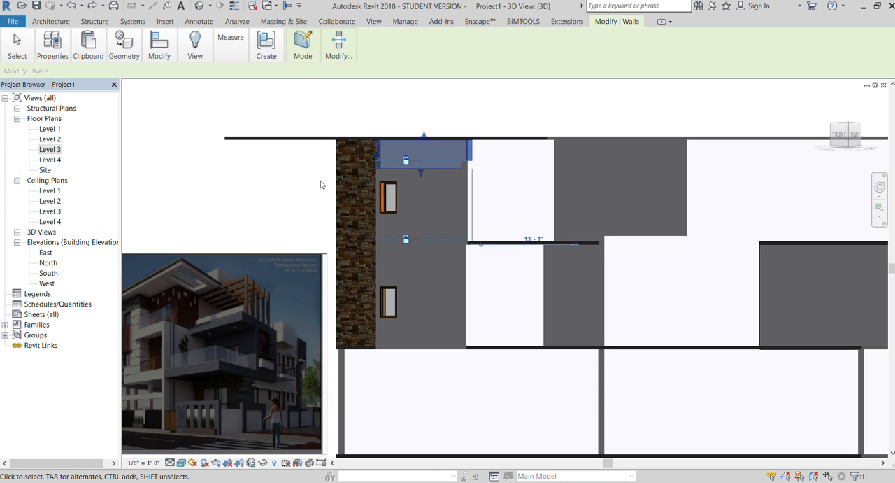
left_click(51, 45)
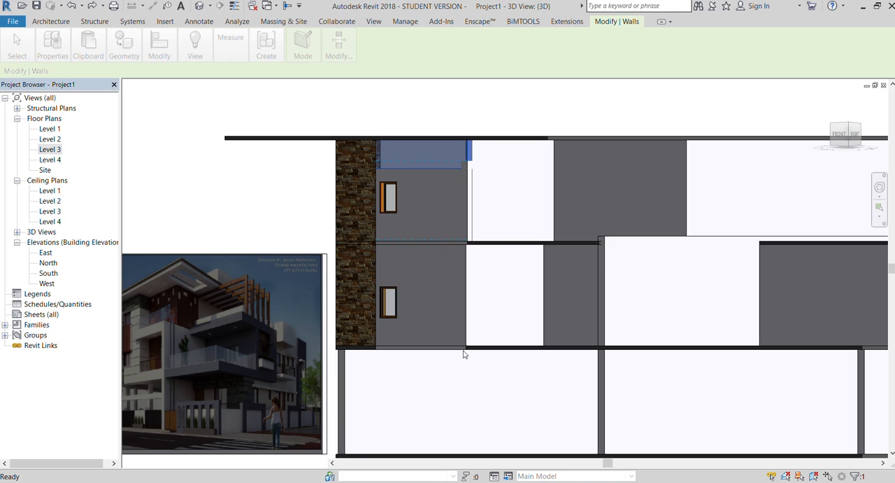
left_click(268, 109)
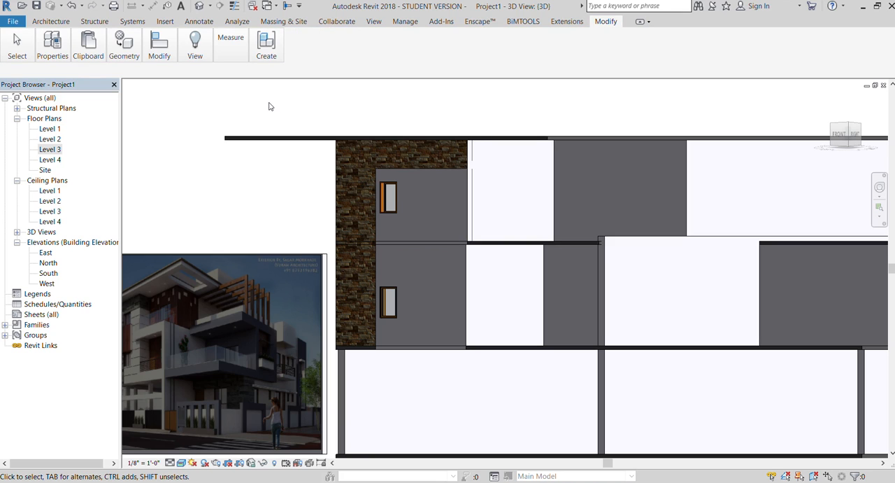
Extend the base of the adjoining top-storey side wall strip downward towards the bottom of the tiled front strip.
scroll(291, 100, "up", 1)
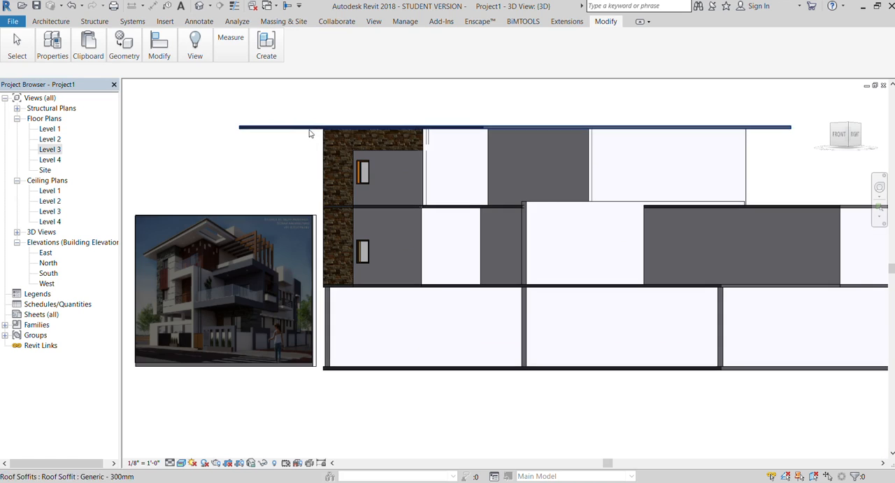
scroll(415, 145, "up", 3)
left_click(436, 142)
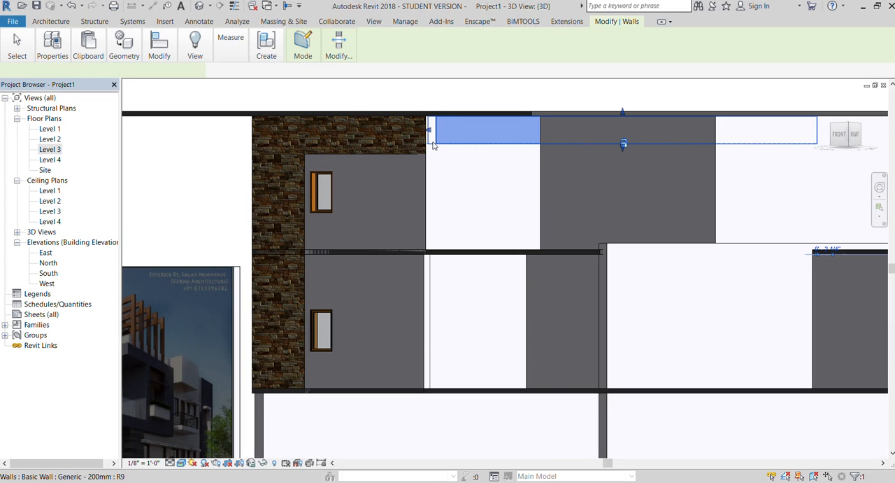
left_click_drag(842, 138, 806, 138)
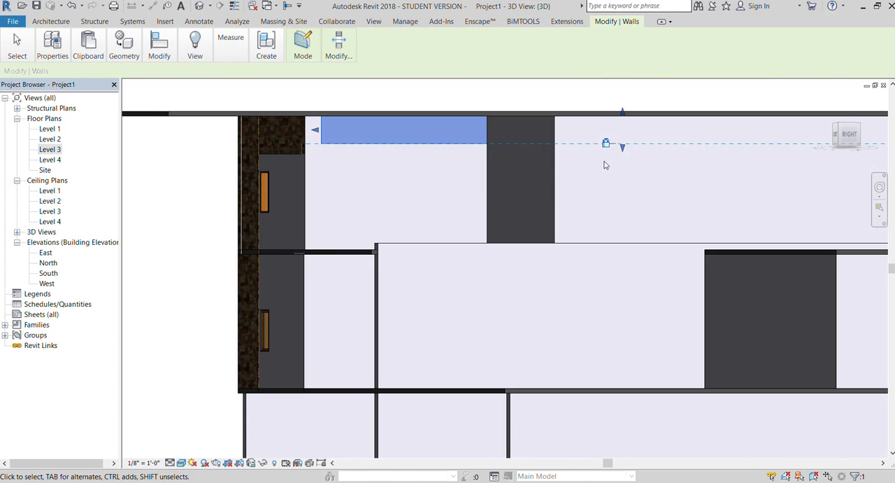
mouse_move(623, 151)
left_mouse_down()
mouse_move(624, 161)
mouse_move(616, 153)
left_mouse_up()
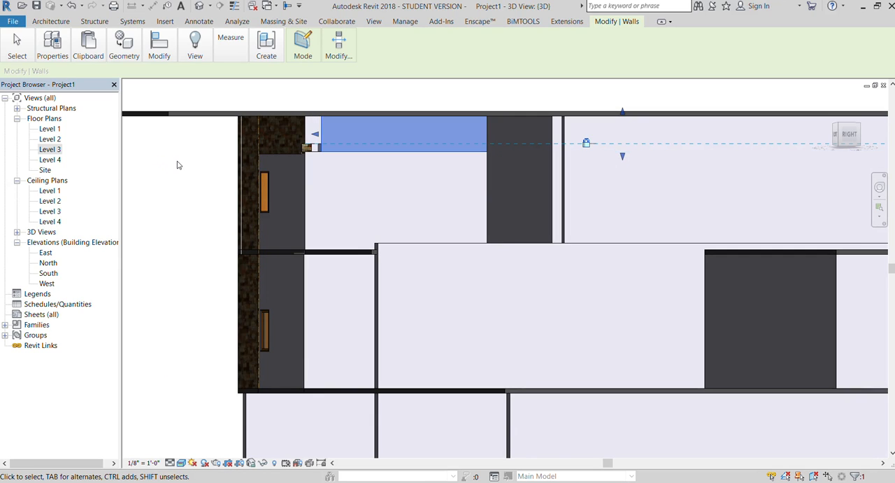
left_click(177, 165)
Change the top-storey side wall strip beneath the roof to the tiles wall type.
left_click(318, 144)
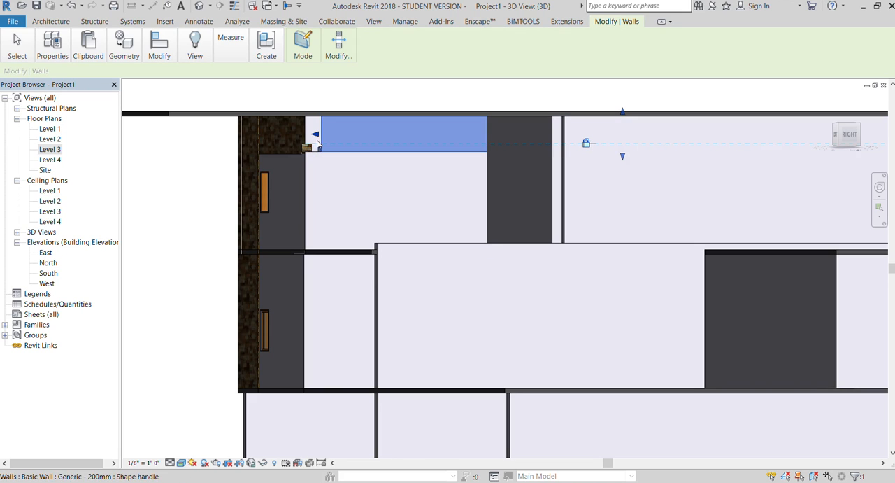
left_click(52, 76)
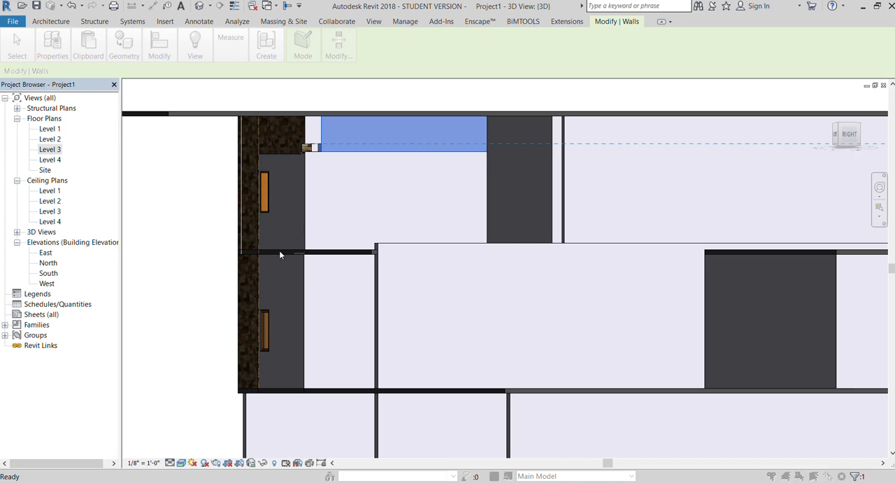
left_click(181, 248)
left_click(842, 135)
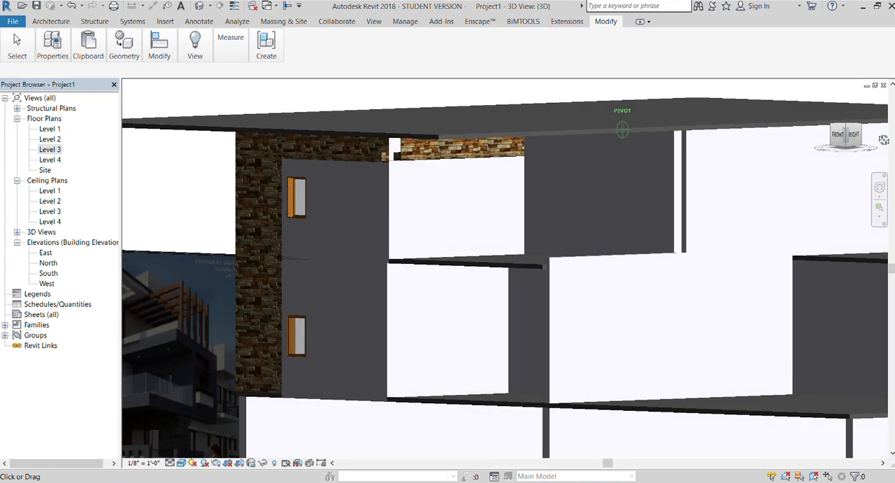
Remove the short leftover plain wall segment at the corner between the two tiled strips beneath the roof.
scroll(362, 153, "up", 1)
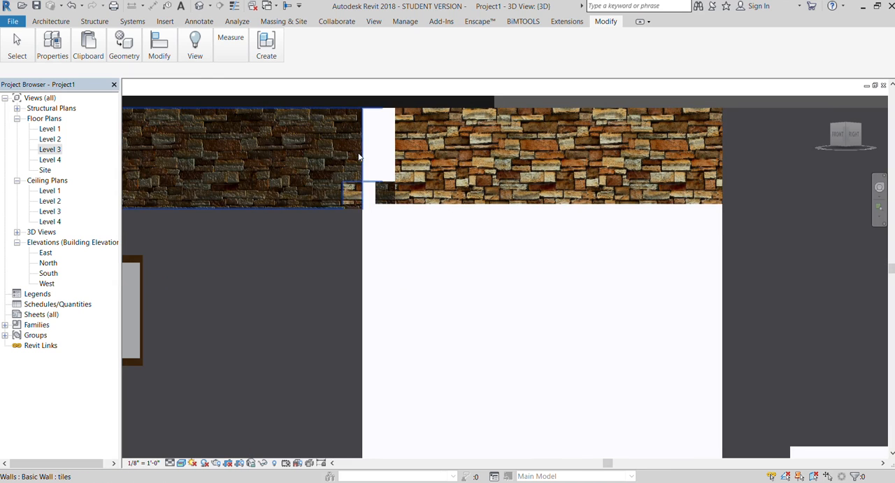
left_click(360, 153)
left_click(380, 155)
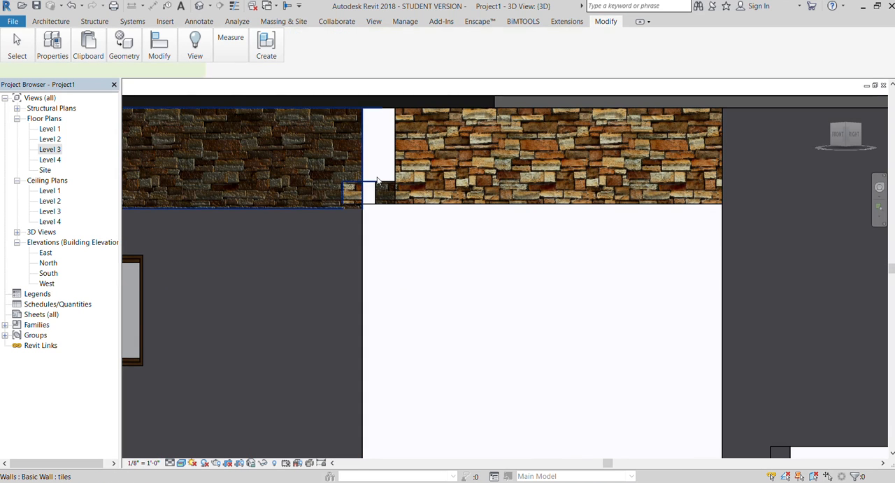
left_click(382, 184)
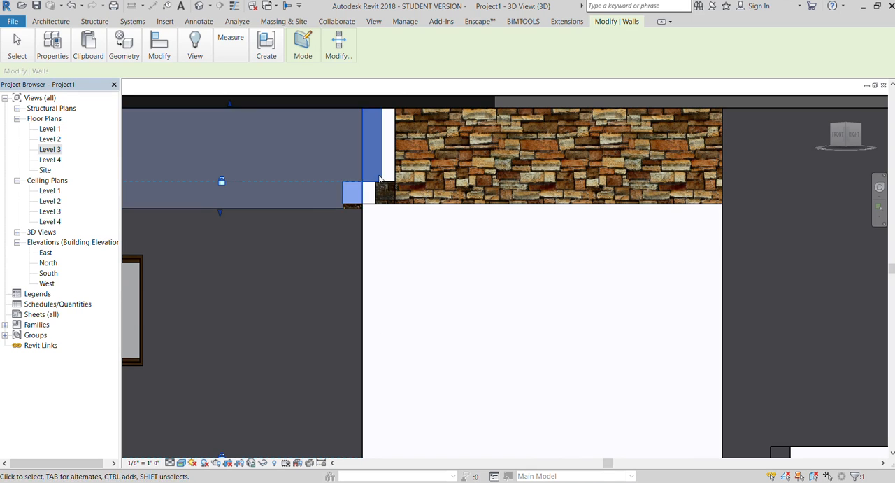
left_click(384, 185)
left_click(385, 185)
key("Escape")
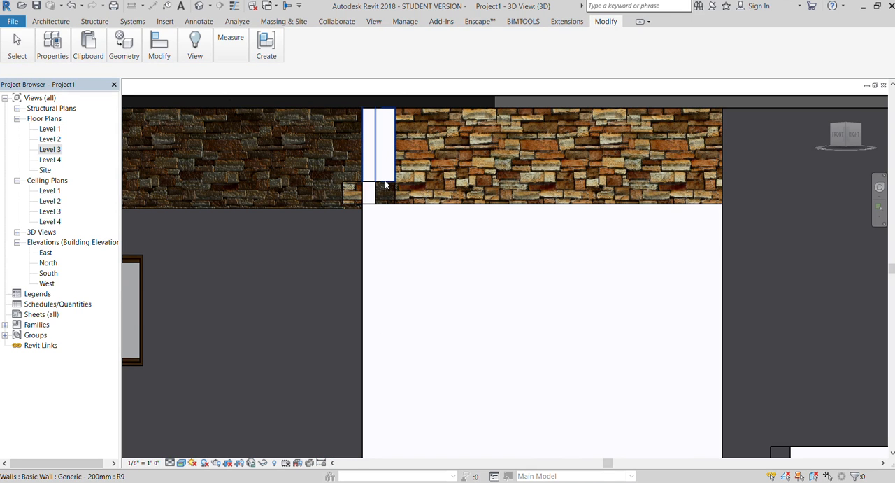
left_click(385, 181)
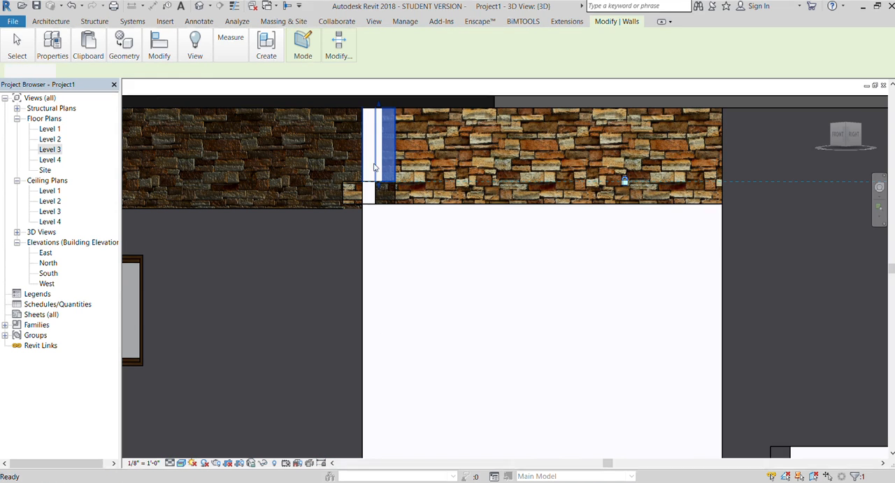
key("Escape")
scroll(379, 151, "down", 3)
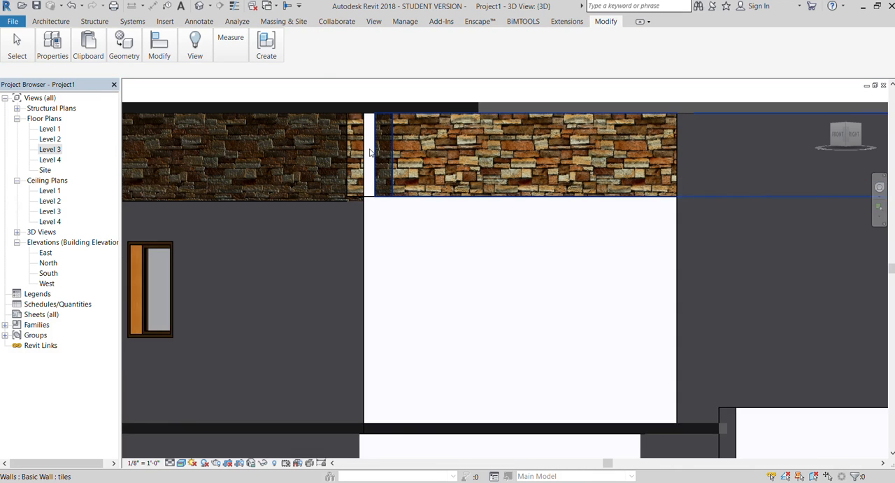
Extend the end of the tiled side strip to the corner so it joins the tiled front strip.
scroll(379, 151, "up", 5)
left_click(382, 167)
left_click_drag(366, 158, 339, 168)
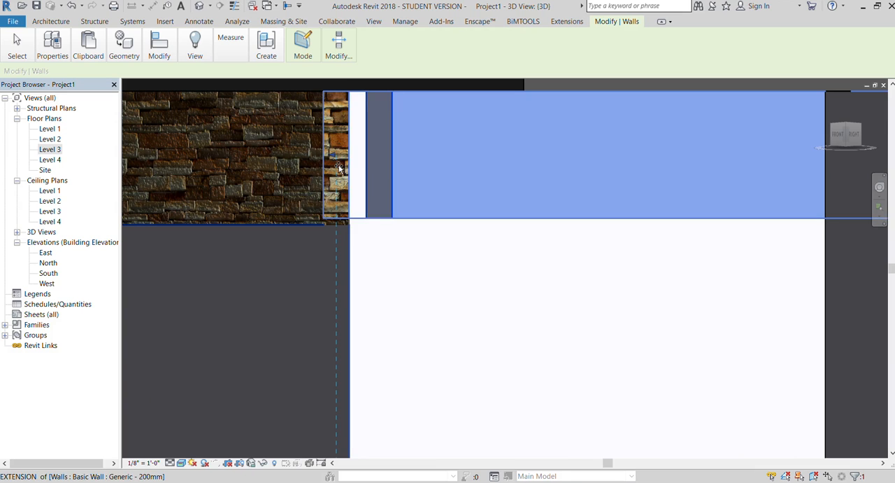
scroll(382, 176, "down", 6)
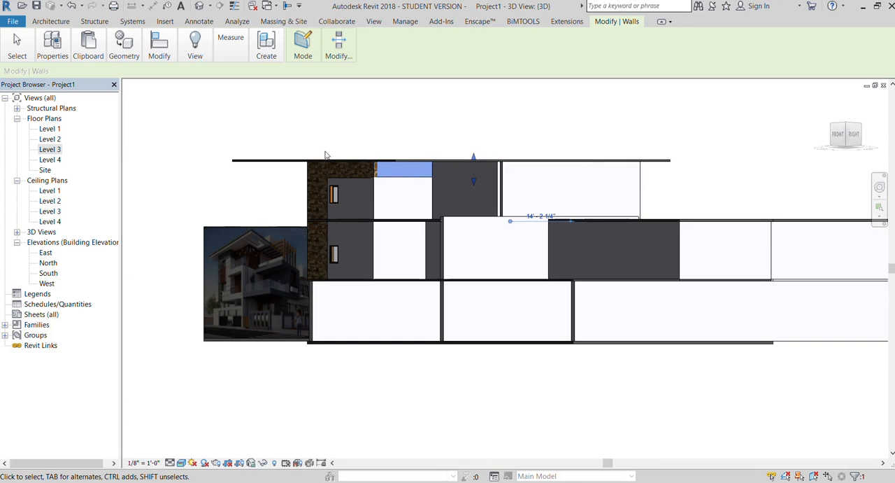
left_click(300, 126)
scroll(524, 168, "down", 2)
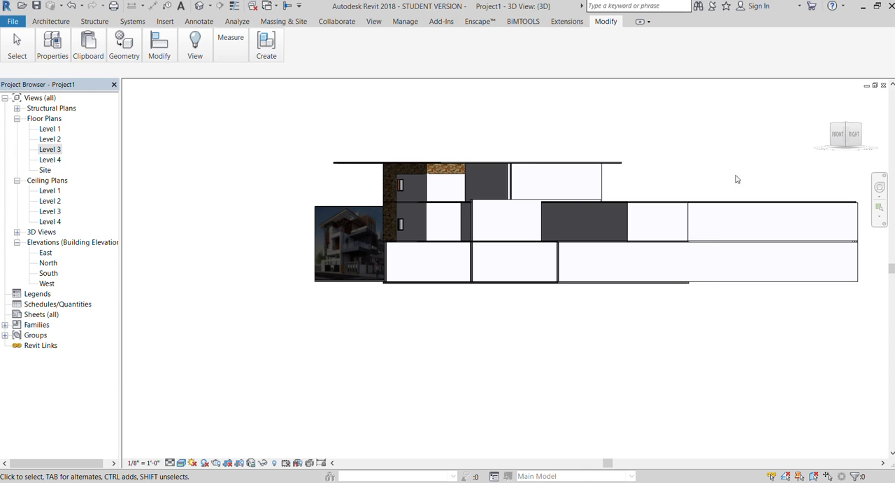
Start an in-place wall extrusion and use the top-storey front wall panel around the upper window as its work plane.
left_click(837, 135)
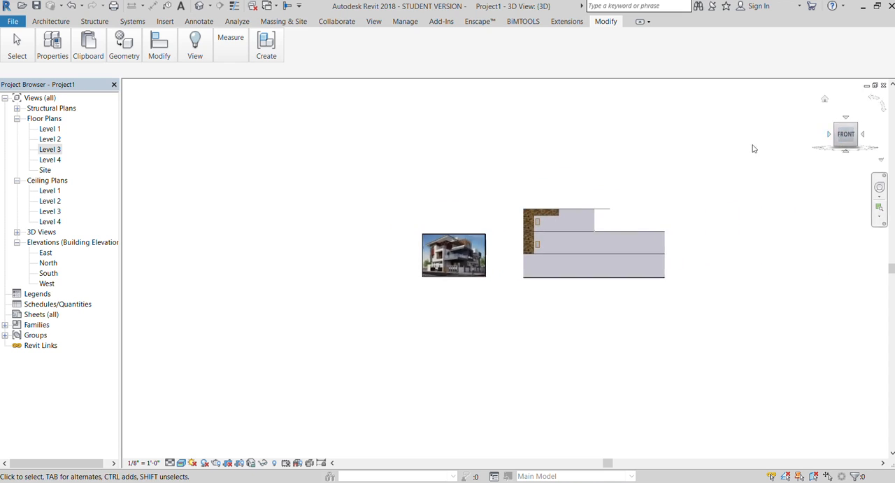
scroll(500, 266, "up", 4)
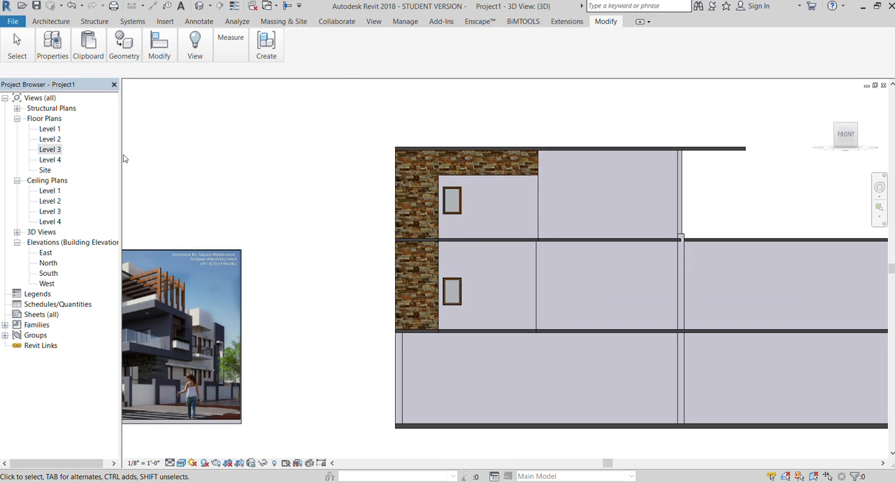
scroll(143, 157, "down", 1)
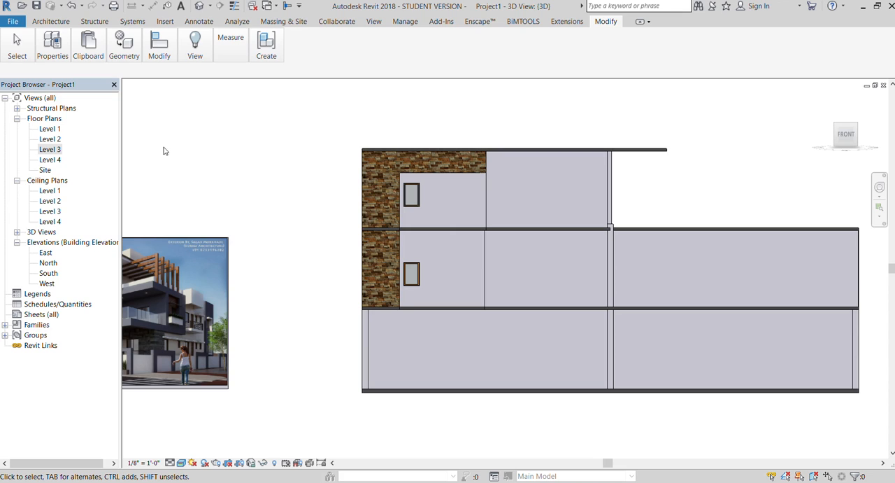
left_click(48, 22)
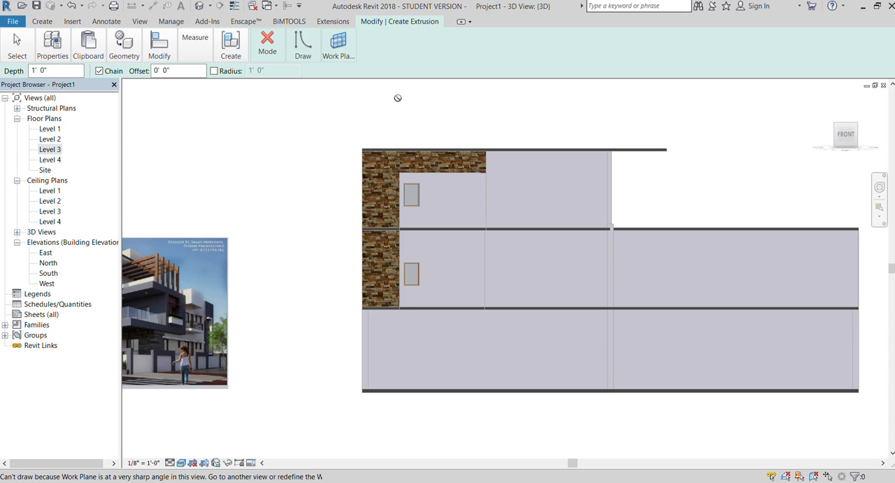
scroll(419, 220, "up", 3)
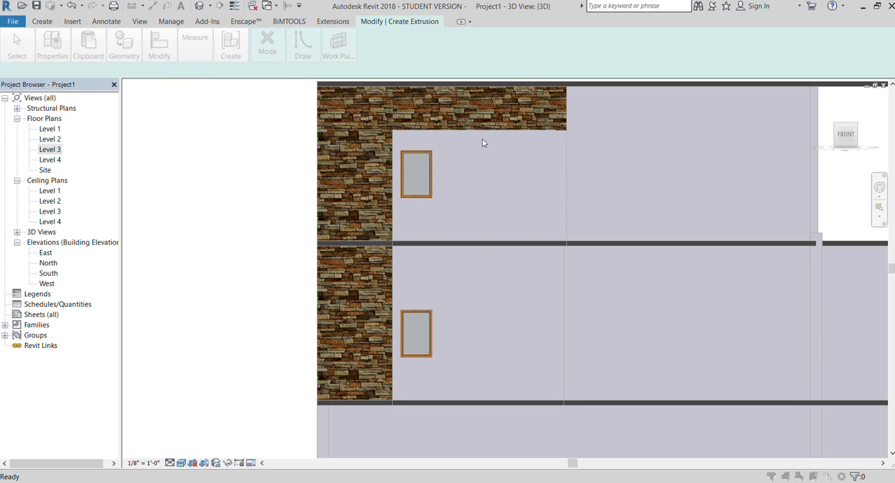
left_click(522, 193)
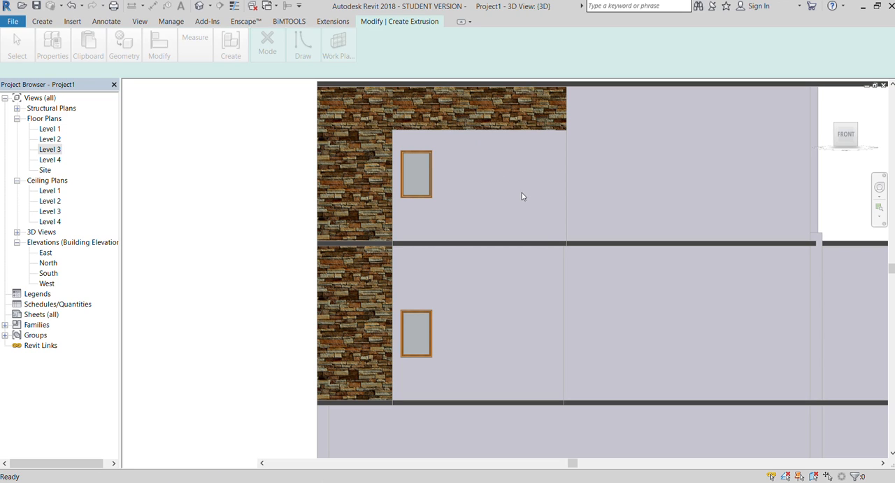
left_click(567, 201)
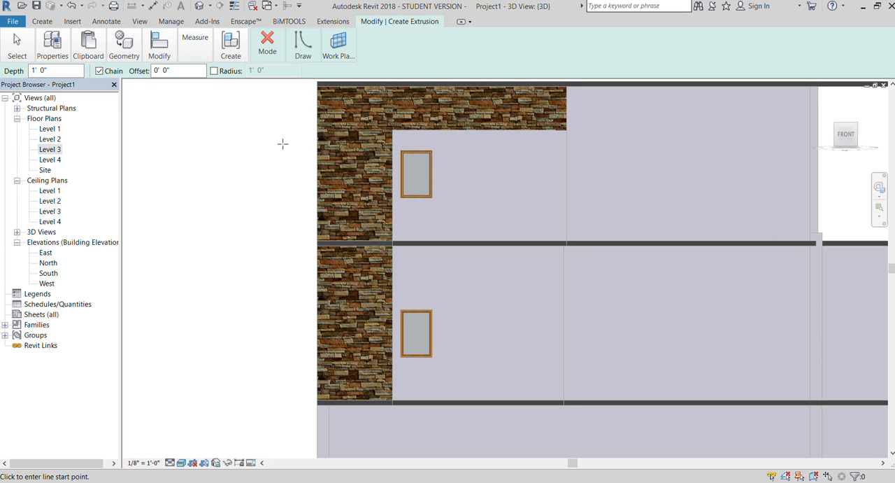
Sketch a 2'-6" by 5'-0" rectangle between the two front windows, extrude it 1'-0" deep and finish the in-place model.
left_click(301, 58)
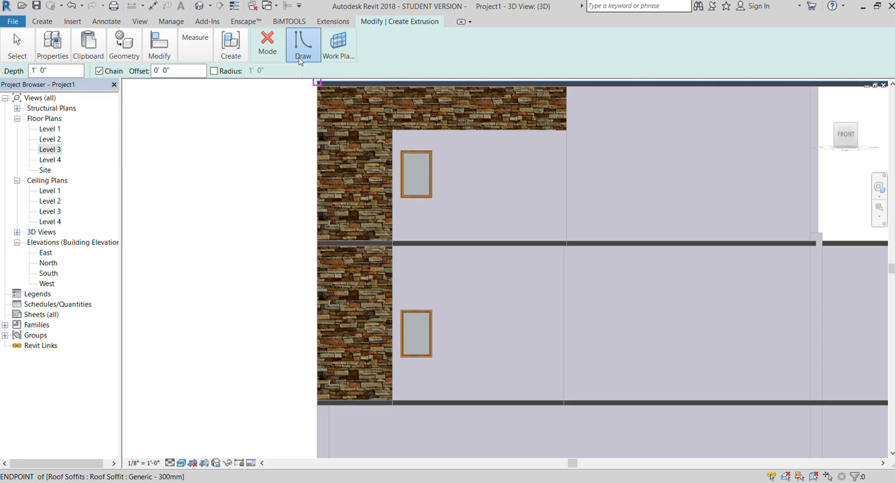
left_click(304, 75)
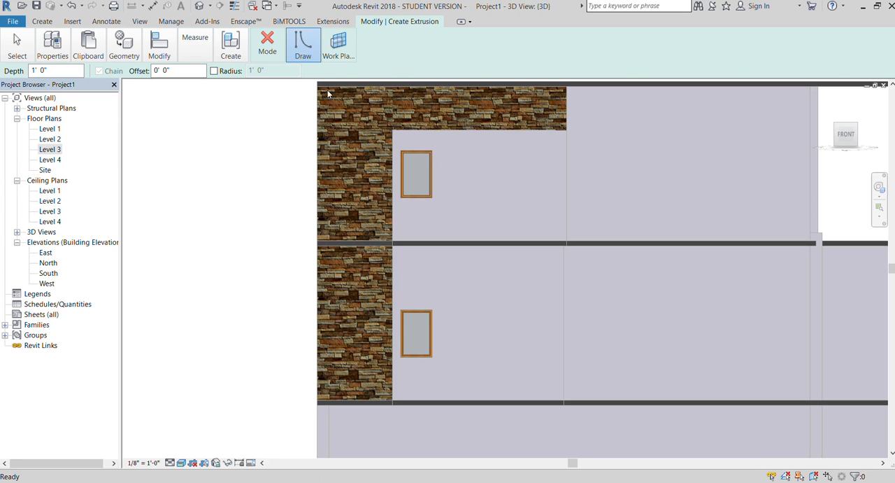
left_click(400, 212)
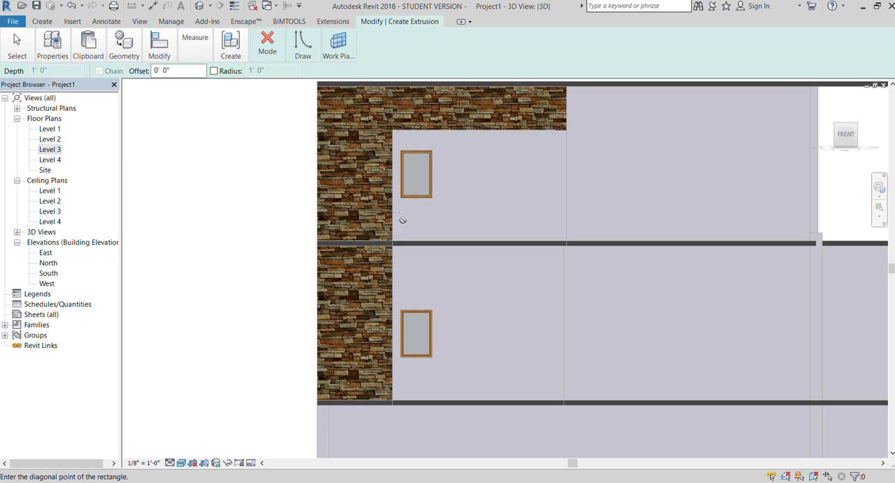
left_click(439, 291)
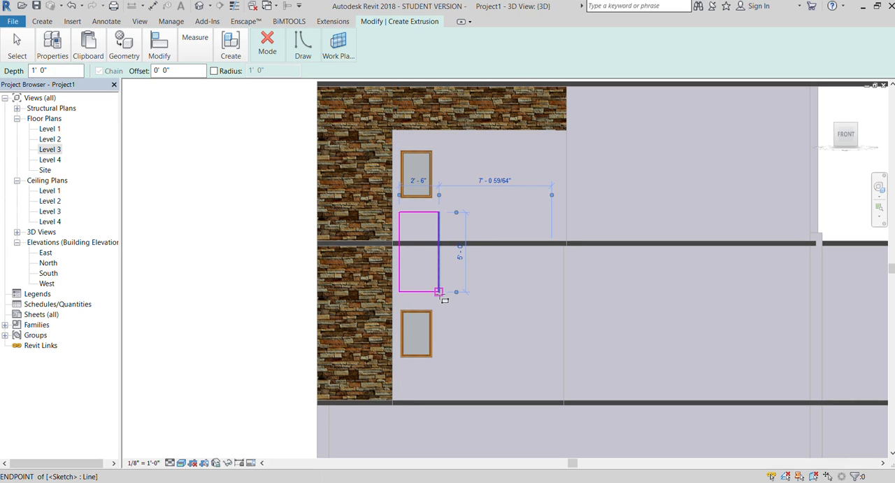
left_click(269, 52)
left_click(260, 93)
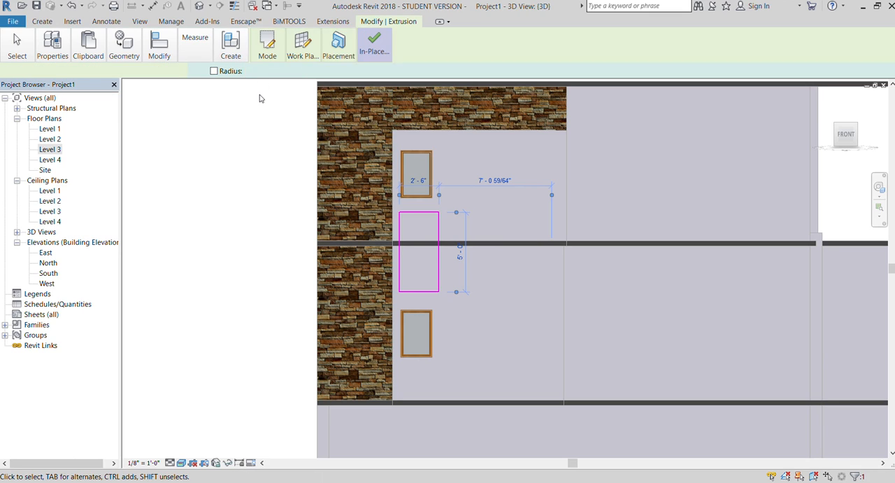
left_click(373, 47)
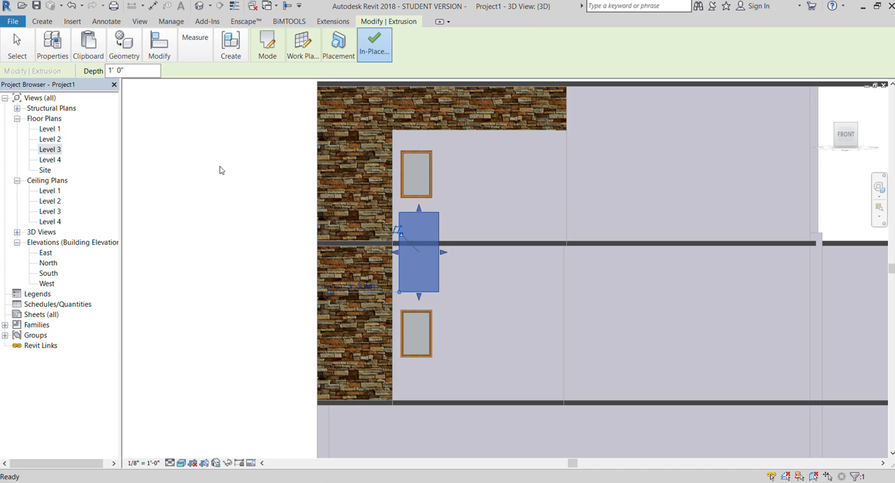
Widen the extruded block between the windows slightly towards the tiled strip on the front facade.
scroll(221, 169, "down", 1)
left_click_drag(848, 137, 826, 144)
scroll(196, 319, "up", 1)
middle_click_drag(196, 319, 283, 306)
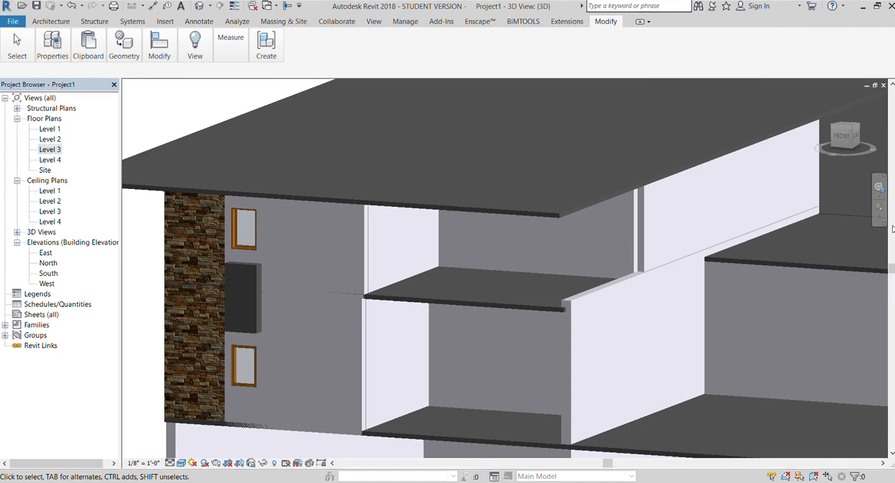
scroll(238, 293, "up", 3)
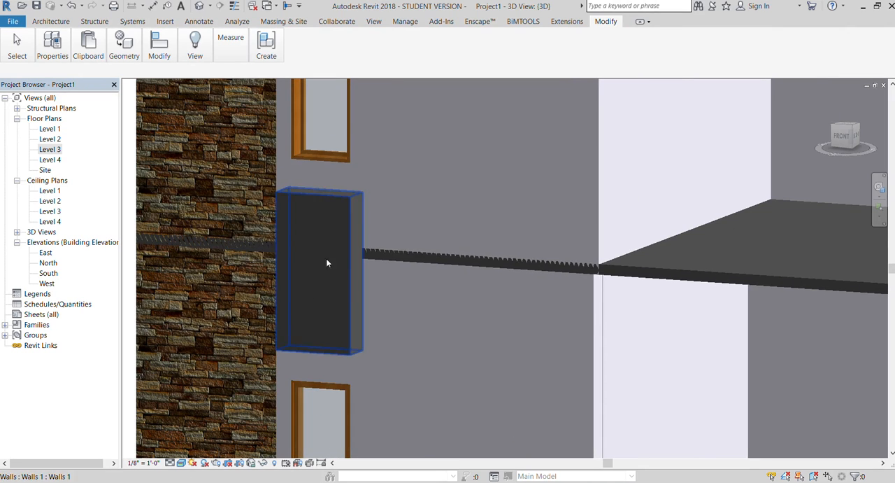
scroll(351, 265, "down", 1)
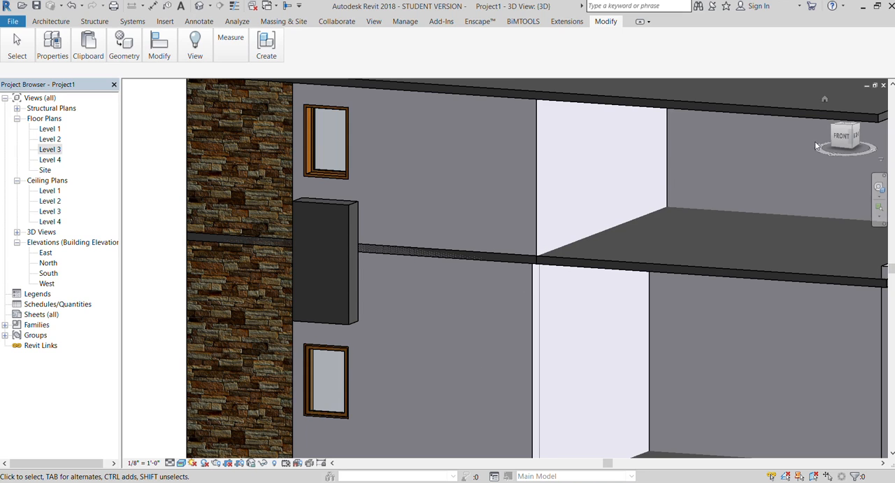
left_click(841, 135)
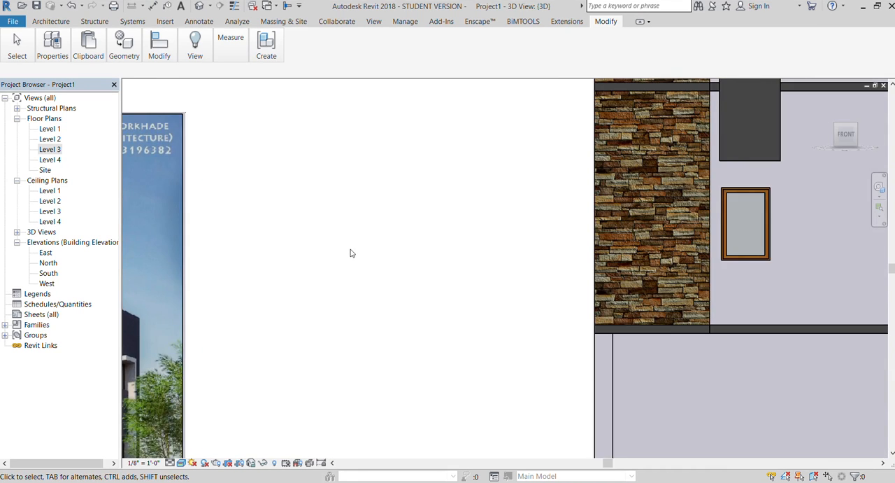
scroll(352, 252, "down", 2)
scroll(598, 127, "up", 2)
left_click(598, 122)
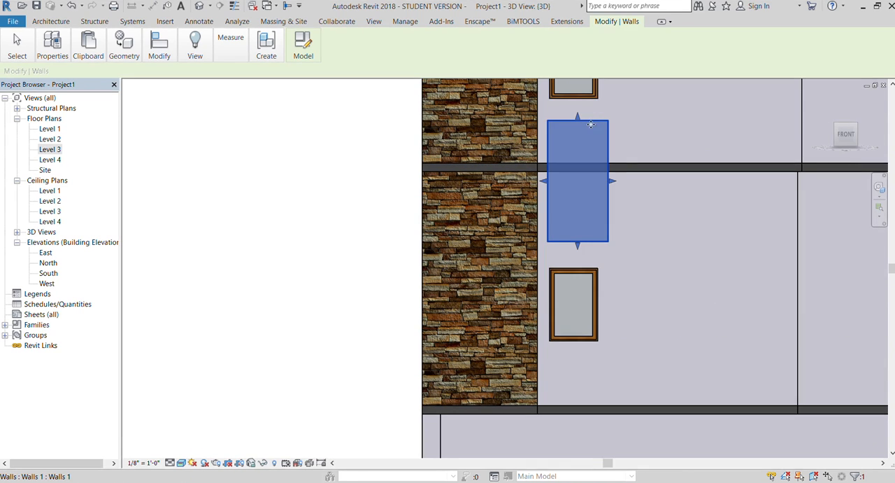
left_click_drag(543, 181, 538, 182)
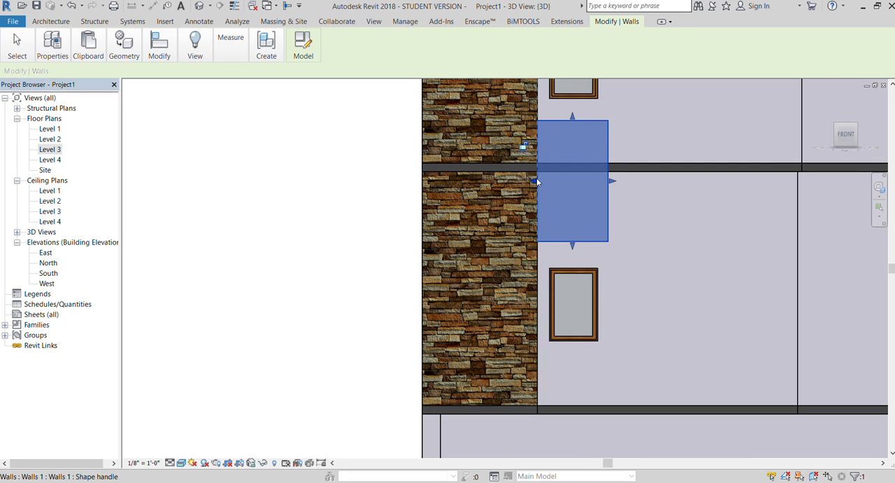
left_click_drag(536, 179, 320, 154)
left_click(320, 154)
scroll(318, 156, "down", 2)
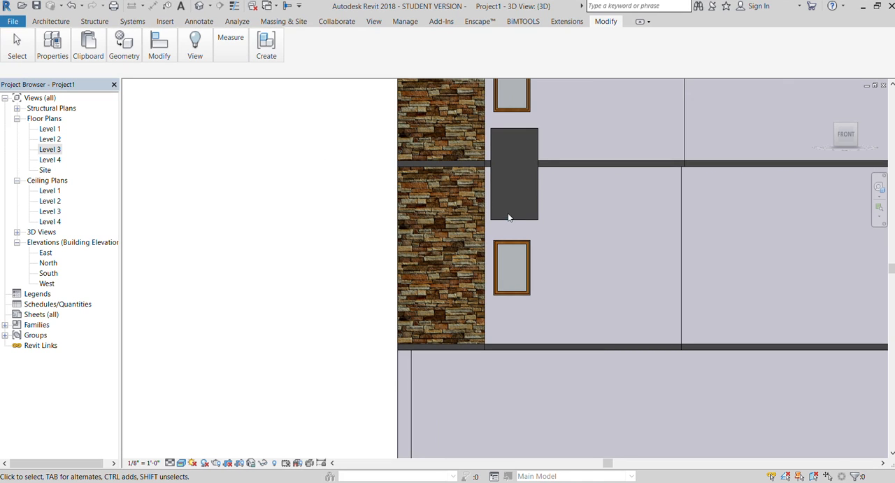
Shorten the block by raising its lower edge away from the lower window.
left_click(509, 217)
left_click_drag(514, 223, 514, 203)
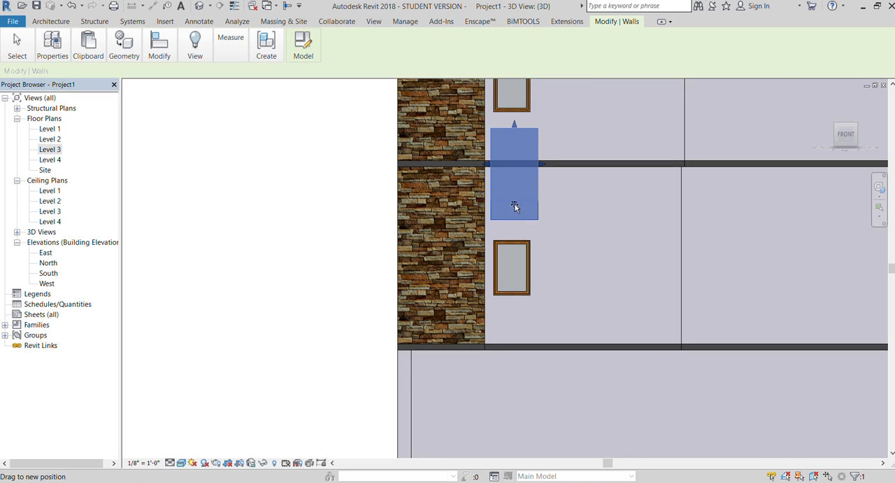
left_click(297, 184)
Reduce the block's projection from the front wall to a depth of about 5.8 inches.
scroll(441, 237, "down", 2)
left_click_drag(830, 145, 813, 155)
scroll(227, 246, "up", 4)
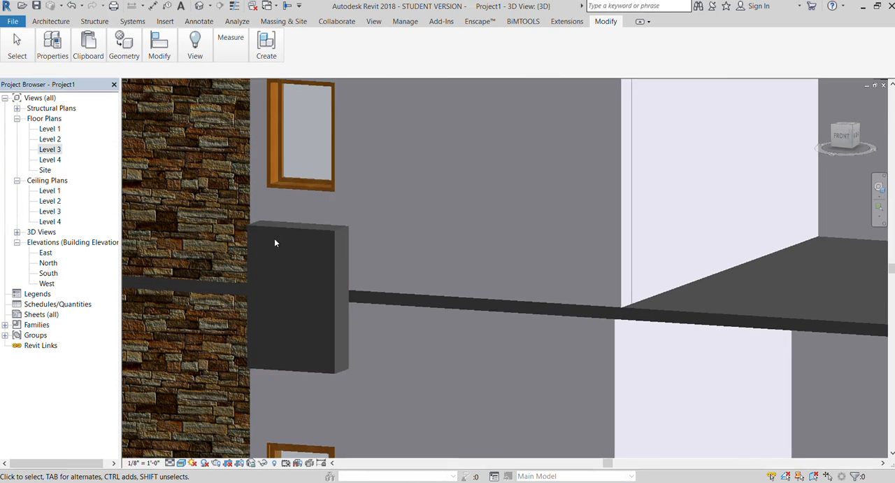
left_click(292, 230)
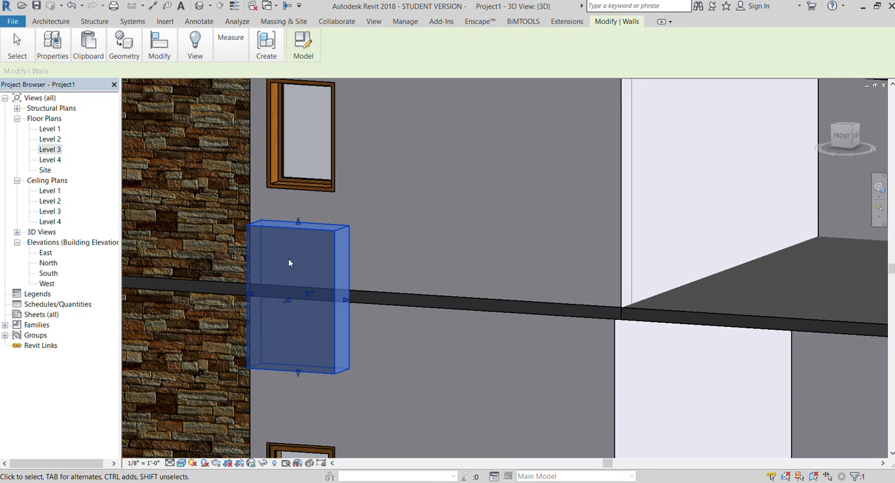
mouse_move(278, 299)
left_mouse_down()
mouse_move(303, 301)
mouse_move(296, 299)
left_mouse_up()
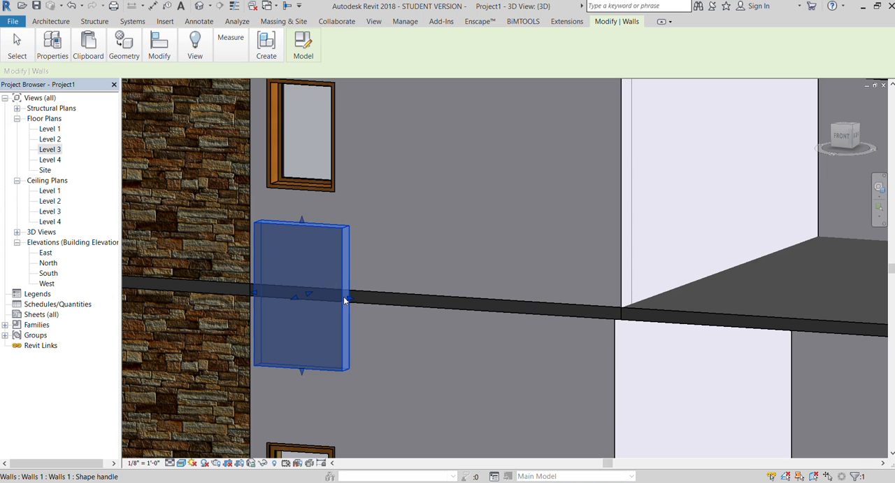
scroll(379, 140, "down", 2)
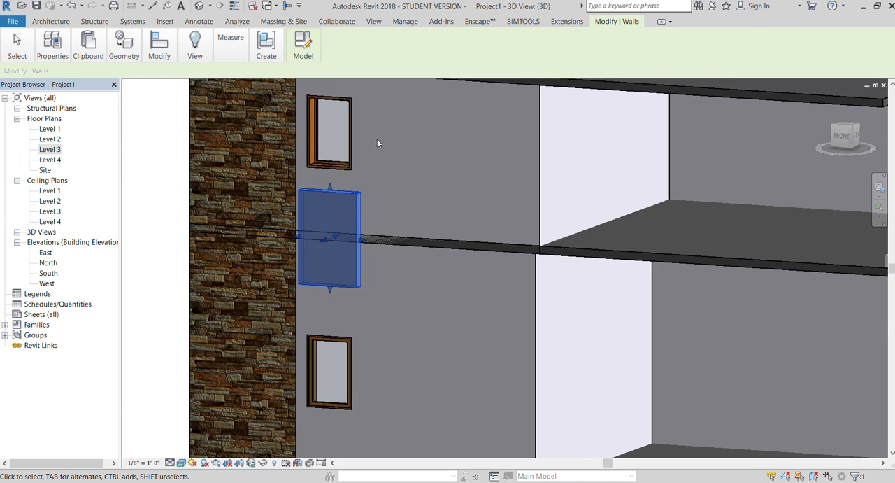
scroll(378, 143, "down", 2)
left_click(230, 150)
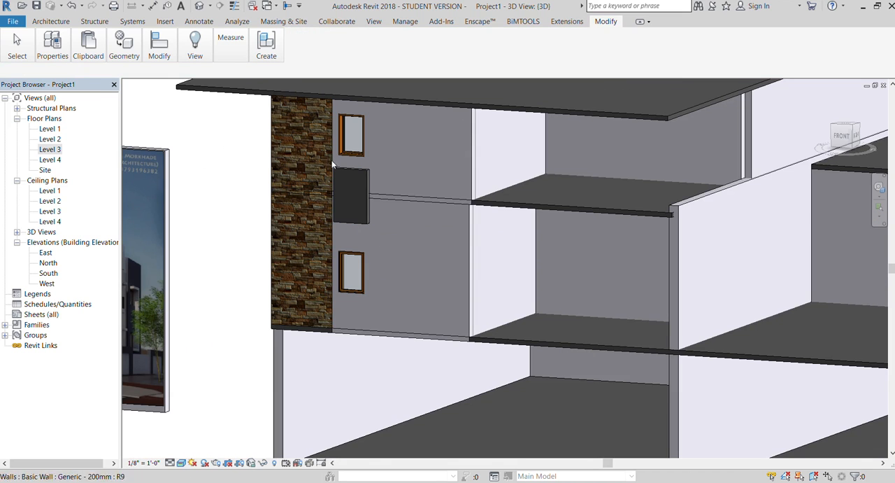
Open the block for in-place editing, check its extrusion's properties, and finish the model.
scroll(509, 159, "down", 2)
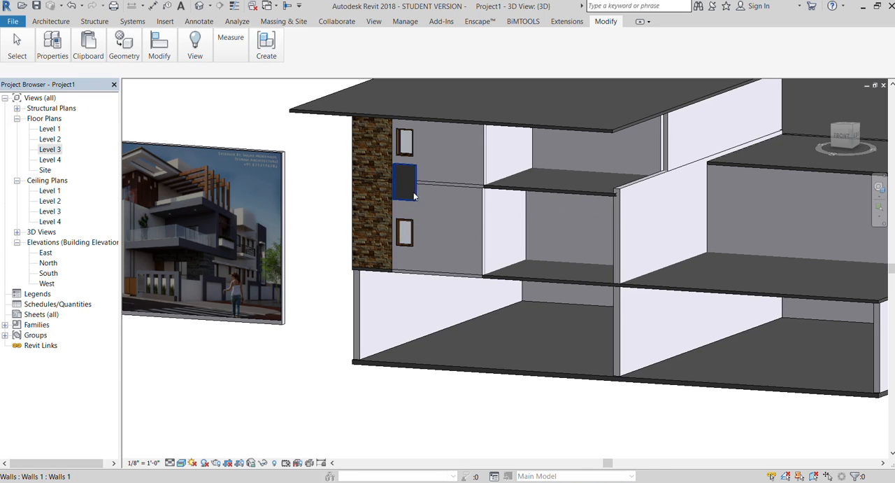
scroll(403, 171, "up", 4)
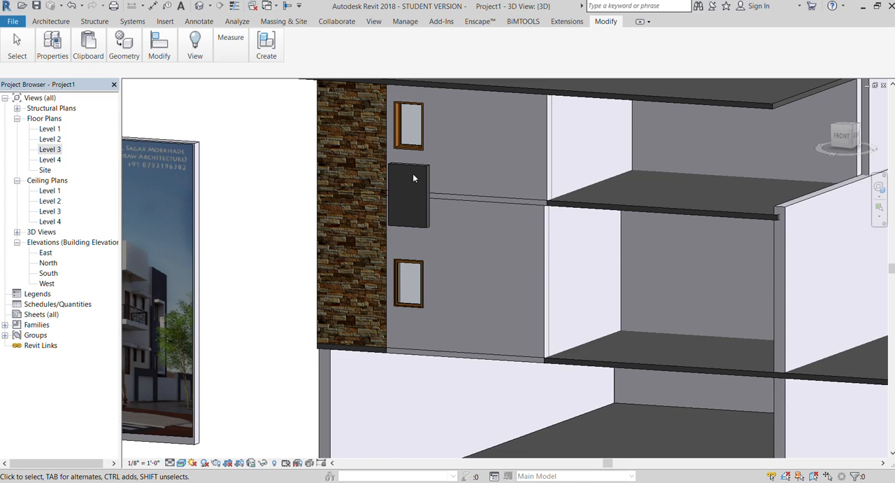
left_click(417, 175)
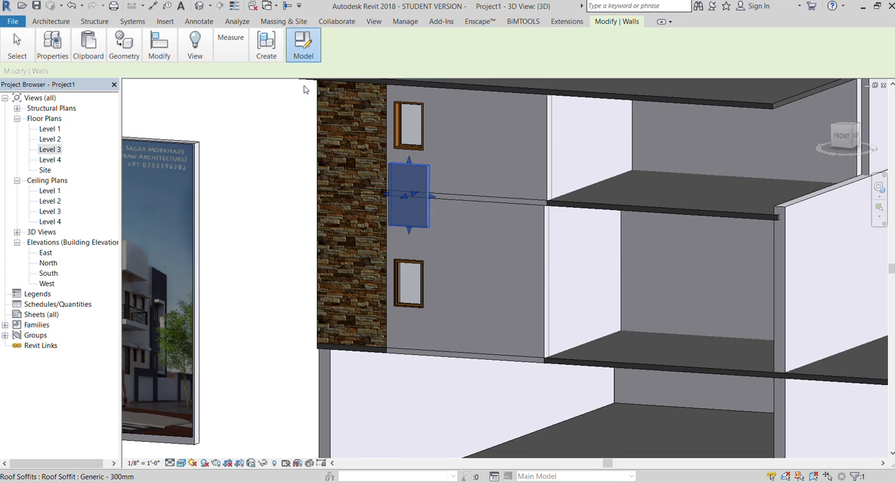
left_click(297, 60)
left_click(293, 83)
left_click(409, 172)
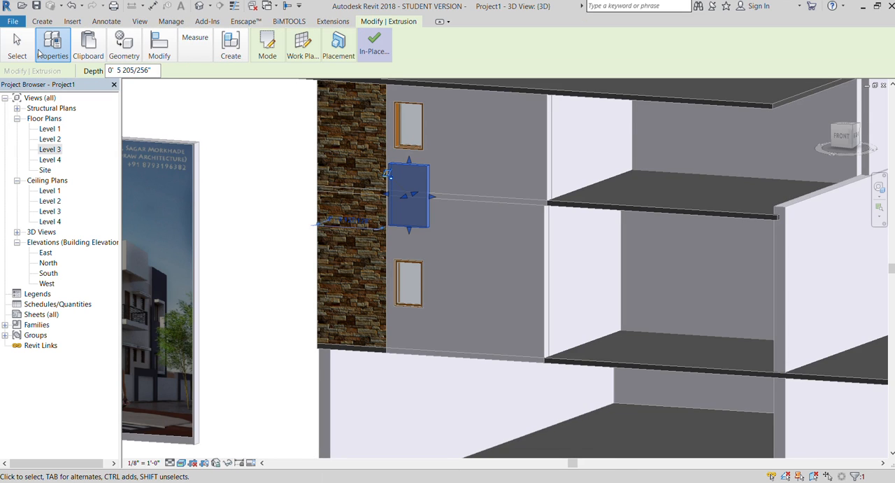
left_click(42, 53)
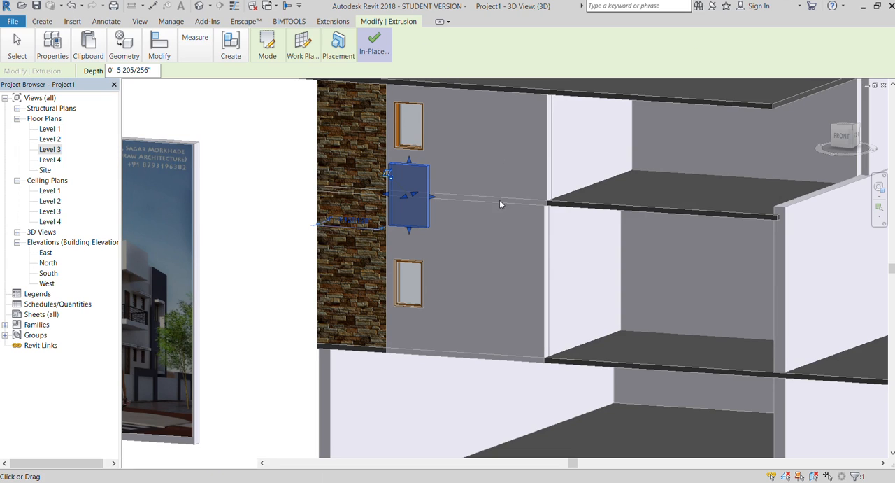
left_click(501, 200)
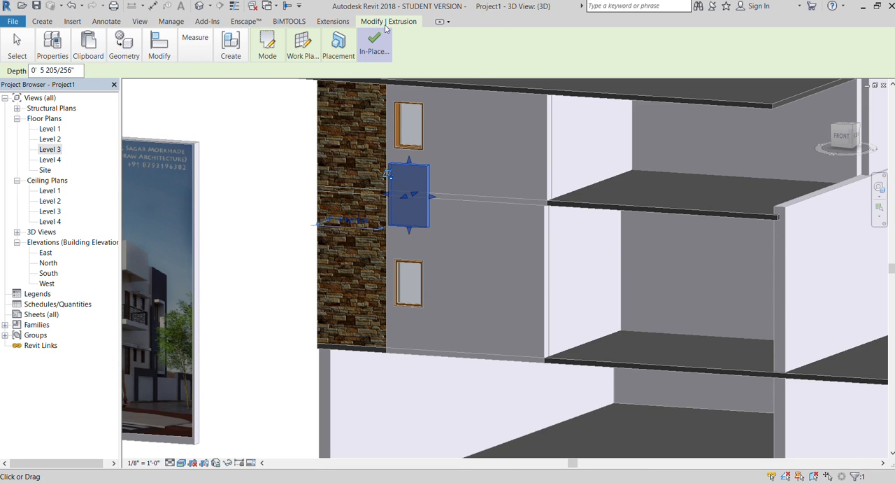
left_click(371, 43)
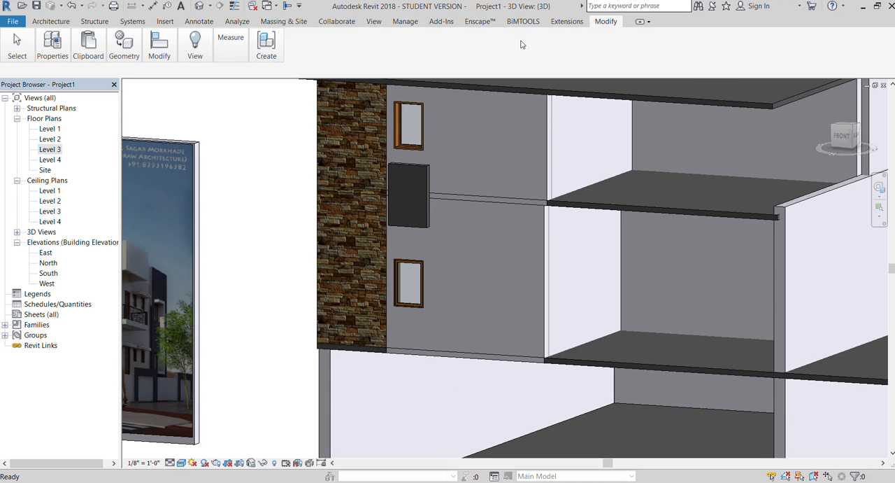
Edit the block between the front windows in place, apply a dark wood-grain material to its extrusion, and finish the model.
left_click(412, 167)
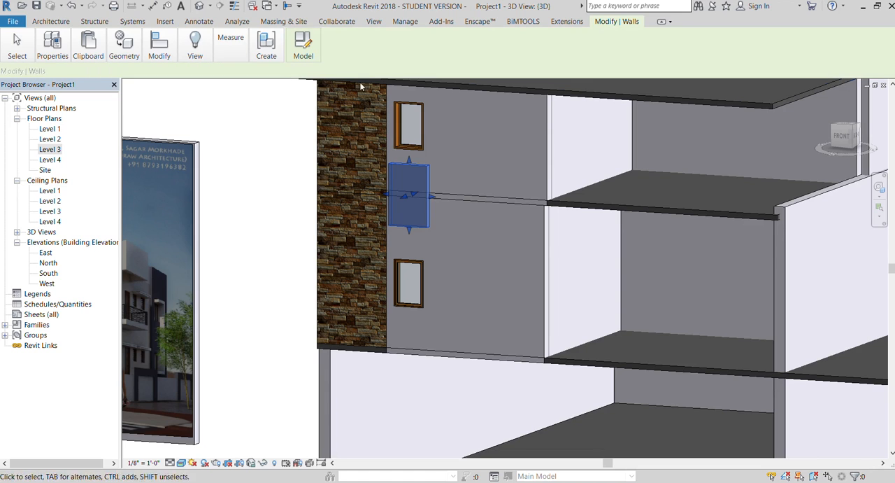
left_click(303, 55)
left_click(407, 163)
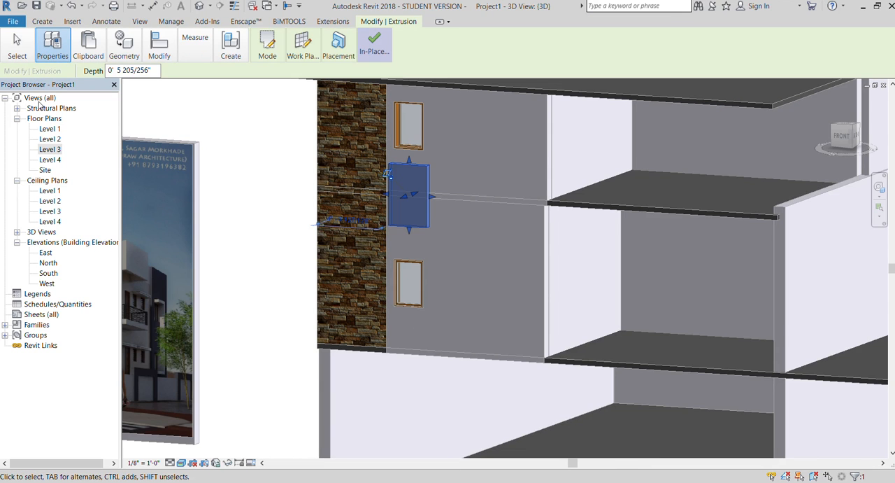
left_click(508, 200)
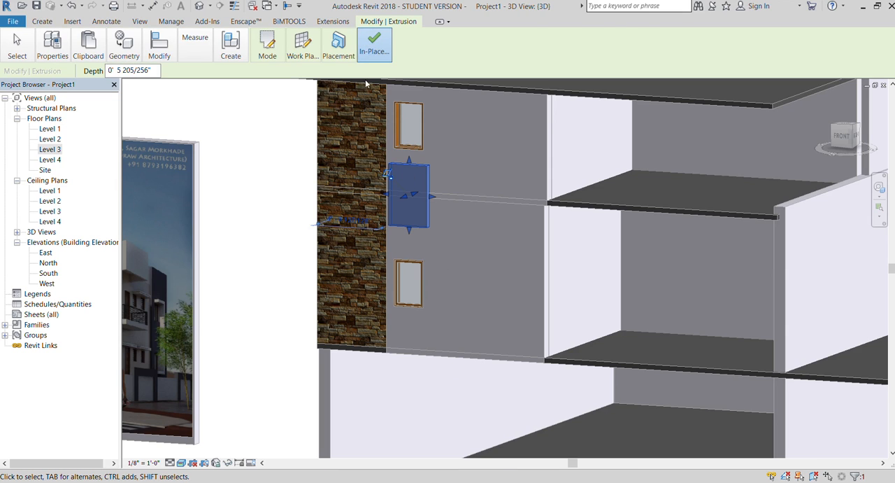
left_click(373, 45)
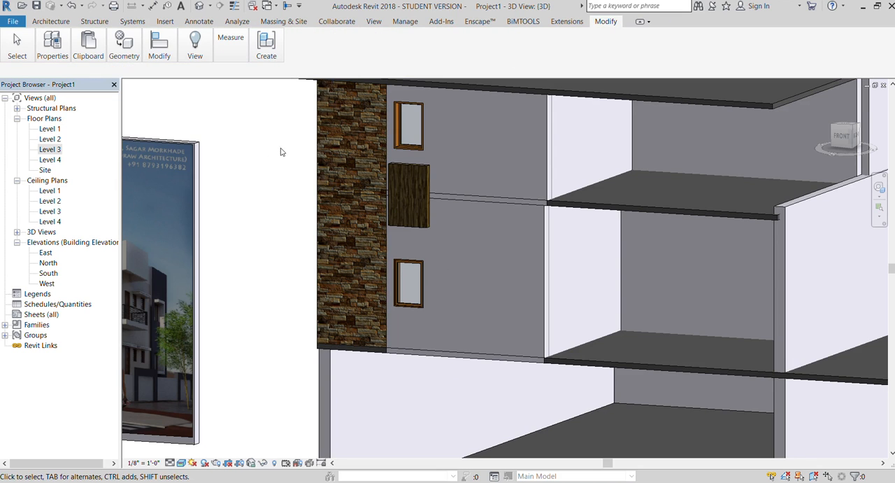
Place two horizontal wall reveals one above the other across the lower front wall, between the floor slab and the window.
scroll(280, 152, "down", 3)
scroll(210, 166, "down", 2)
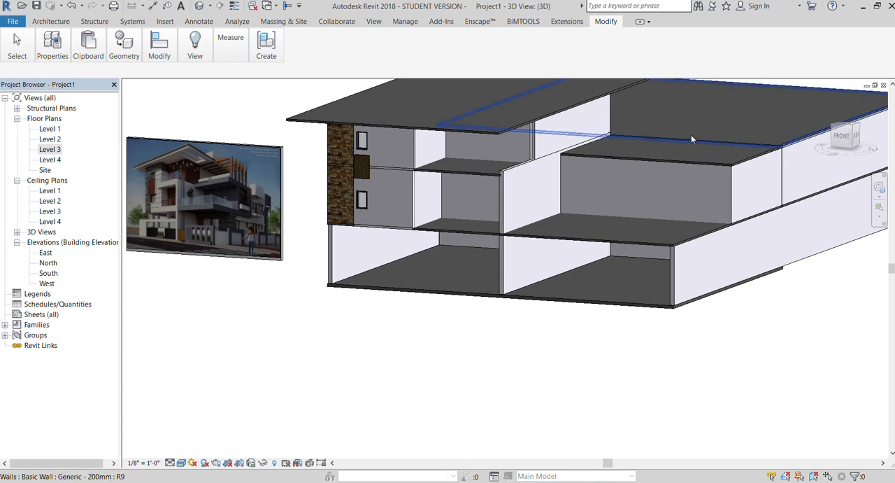
left_click(840, 142)
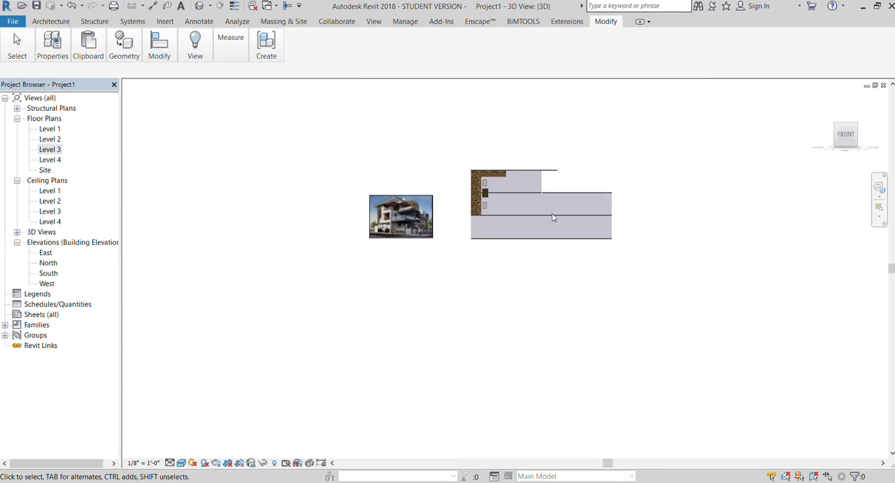
scroll(542, 290, "up", 3)
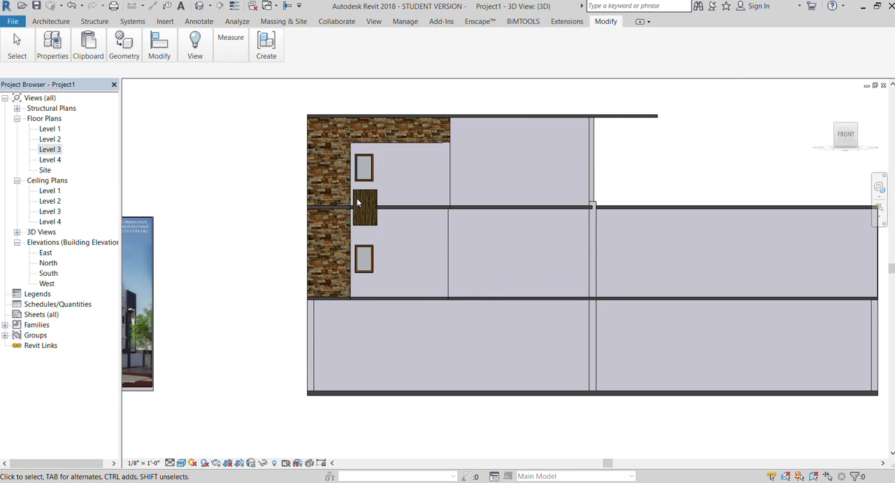
left_click(42, 22)
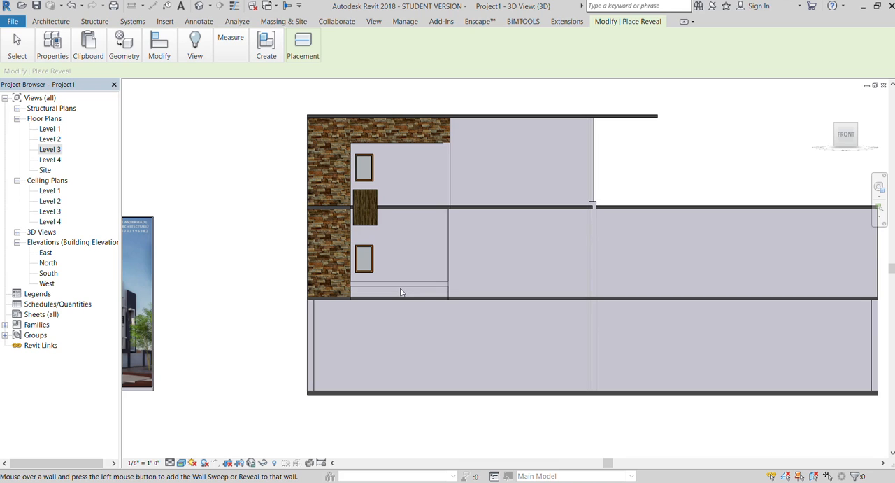
left_click(51, 68)
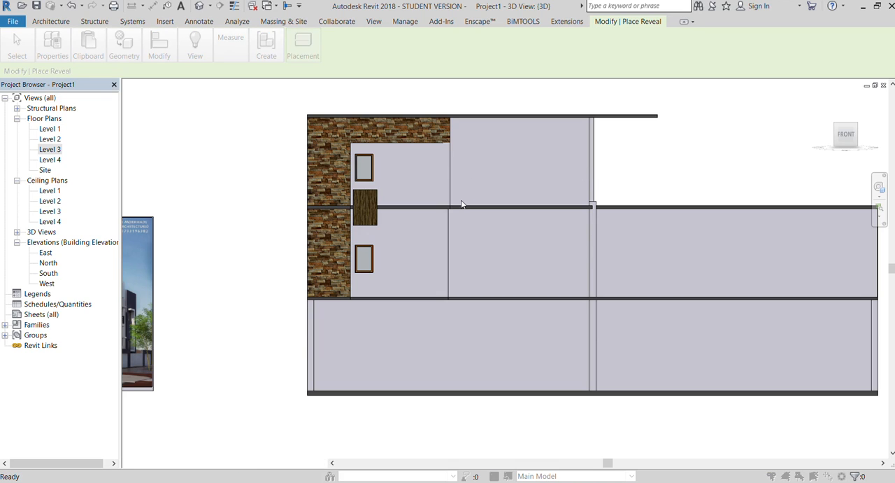
left_click(489, 350)
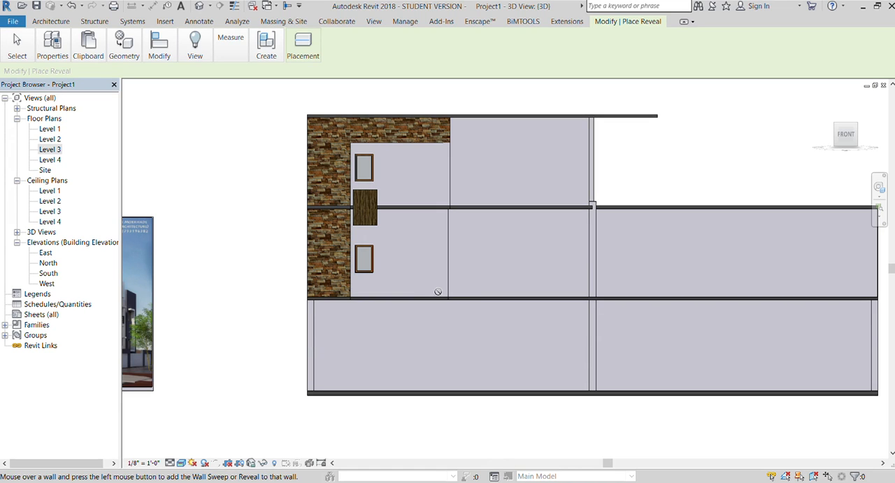
scroll(437, 291, "up", 2)
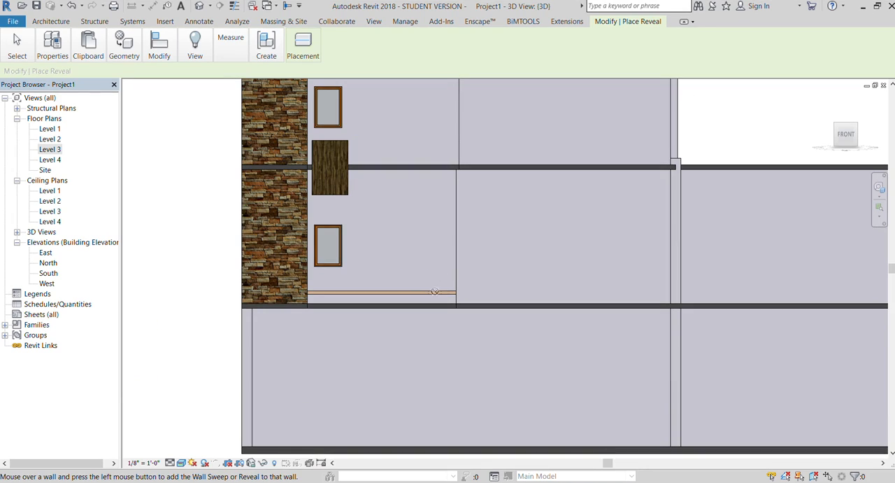
left_click(432, 291)
key("Escape")
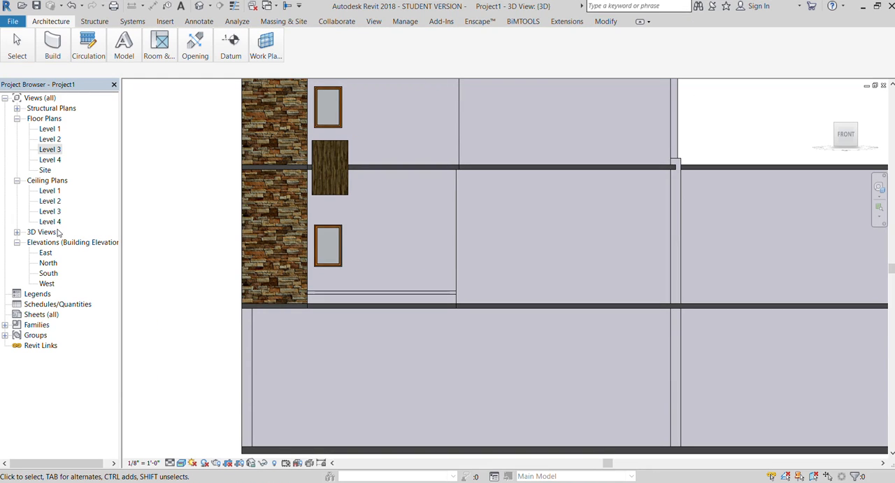
key("Escape")
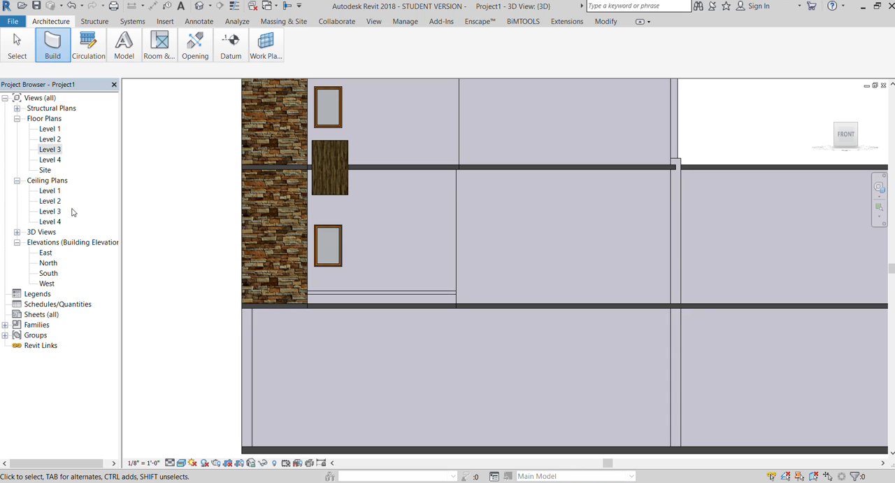
key("Return")
left_click(371, 283)
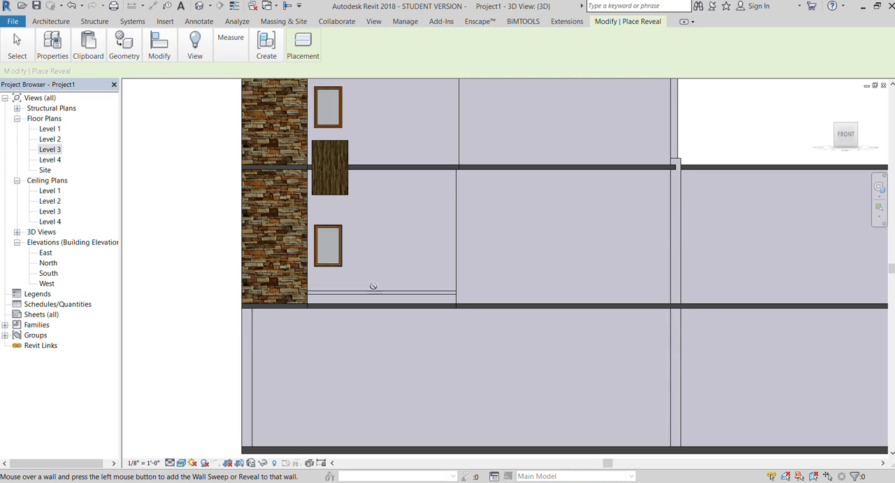
key("Escape")
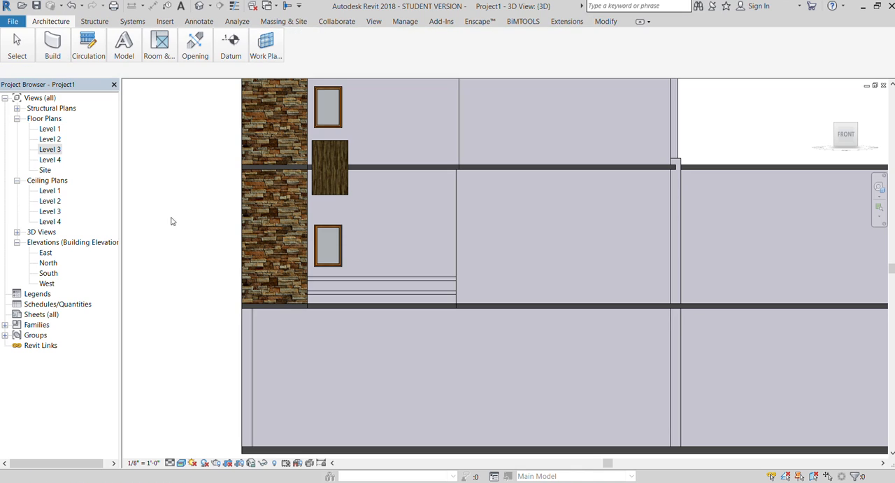
key("Return")
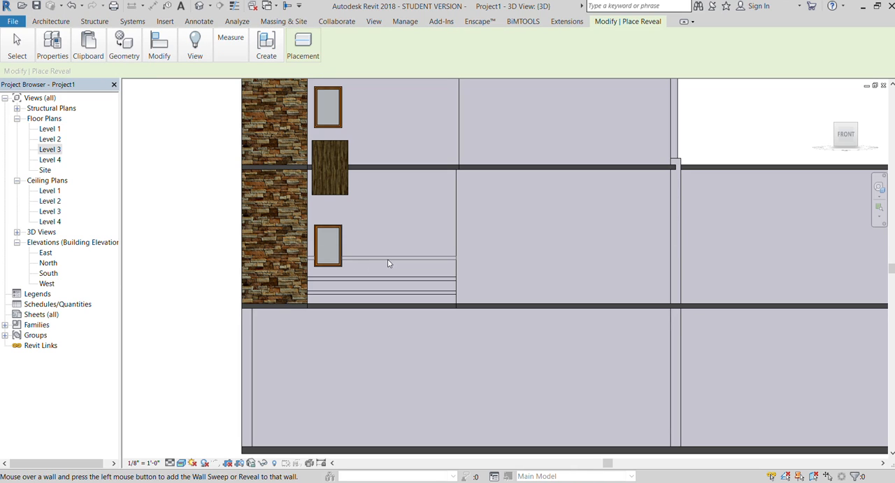
left_click(349, 259)
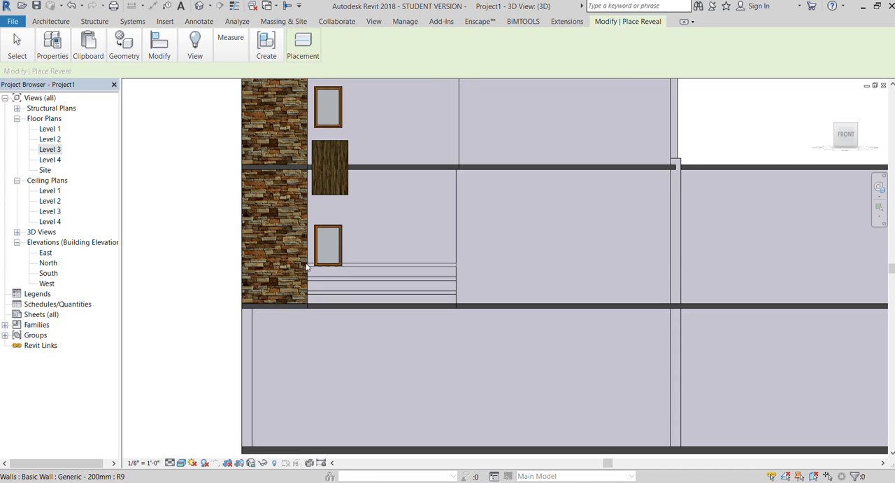
scroll(311, 262, "down", 2)
key("Escape")
Nudge the wood block slightly sideways so that it meets the edge of the stone-tiled strip.
left_click(337, 202)
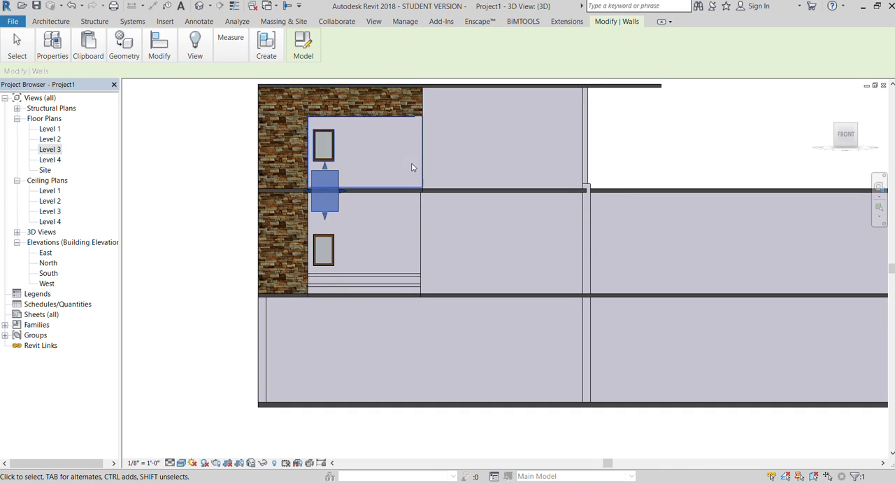
key("Left")
key("Left")
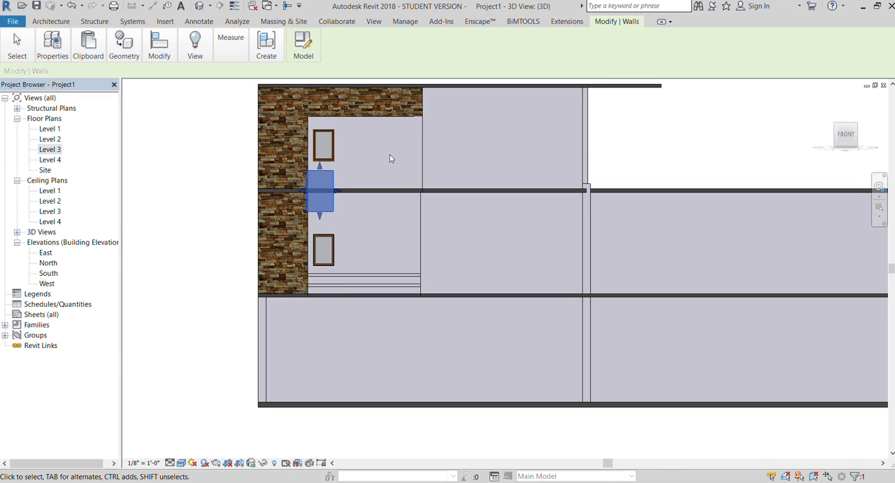
key("Right")
left_click(178, 136)
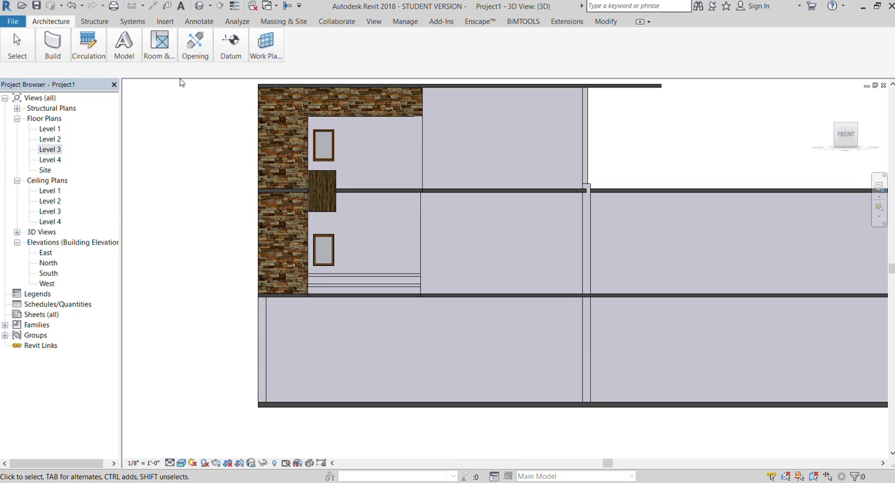
Split the upper and lower front walls vertically just beside the wood block and windows, on the side away from the tiles.
left_click(604, 21)
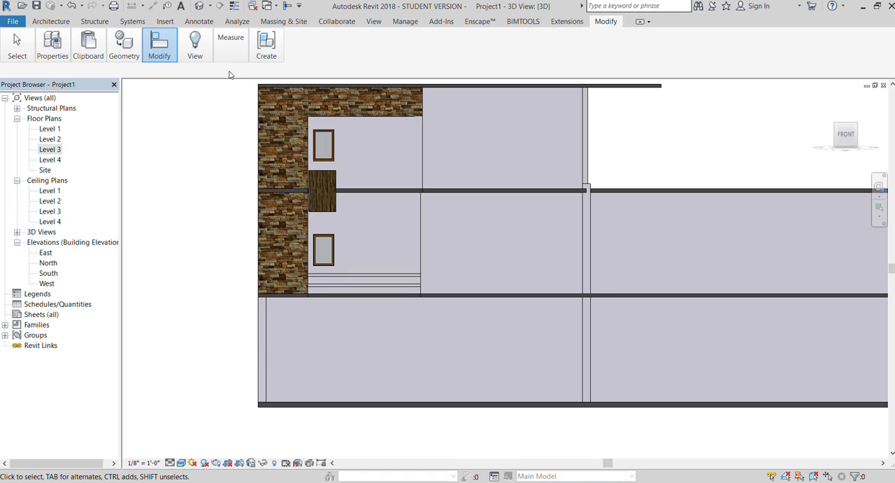
key("s")
key("l")
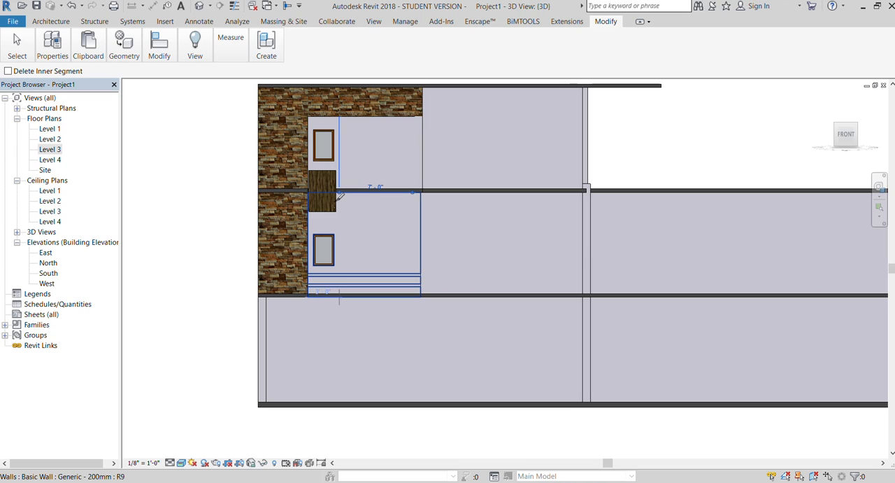
key("Escape")
key("Escape")
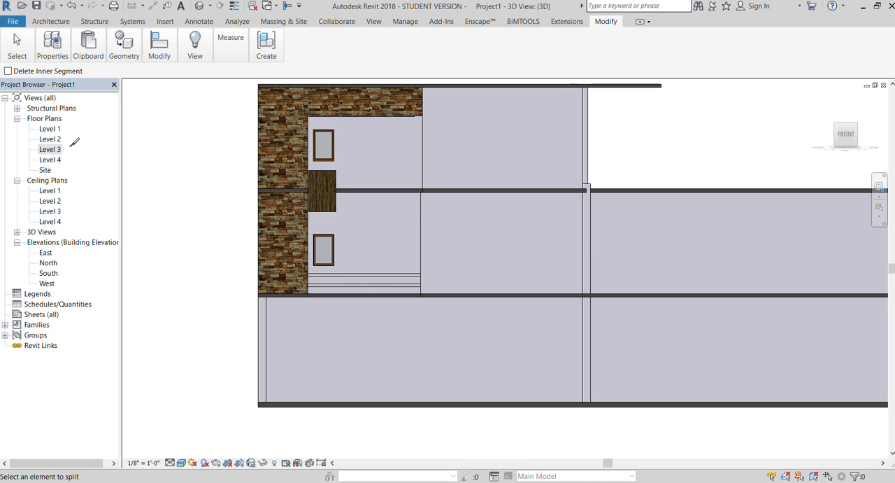
Place five evenly stacked horizontal wall reveals on the split lower wall beside the window, up to the slab above.
left_click(39, 25)
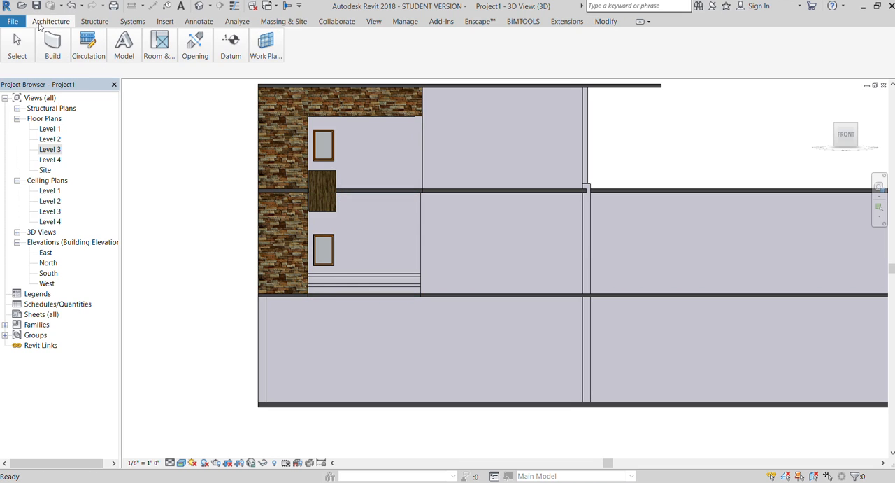
left_click(60, 49)
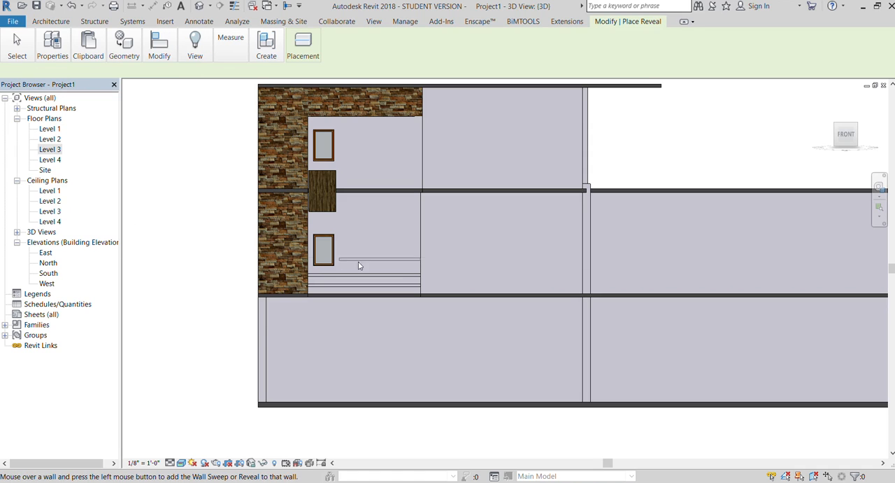
left_click(399, 266)
key("Escape")
left_click(197, 192)
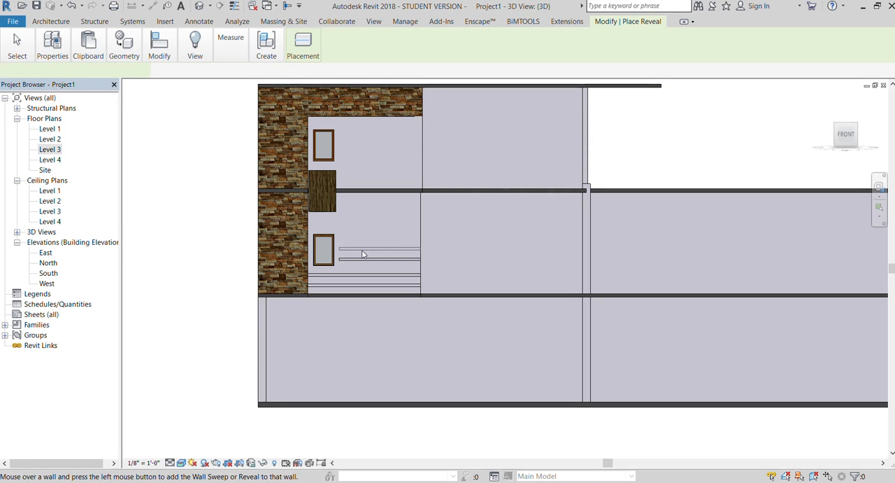
left_click(393, 244)
right_click(194, 198)
left_click(201, 211)
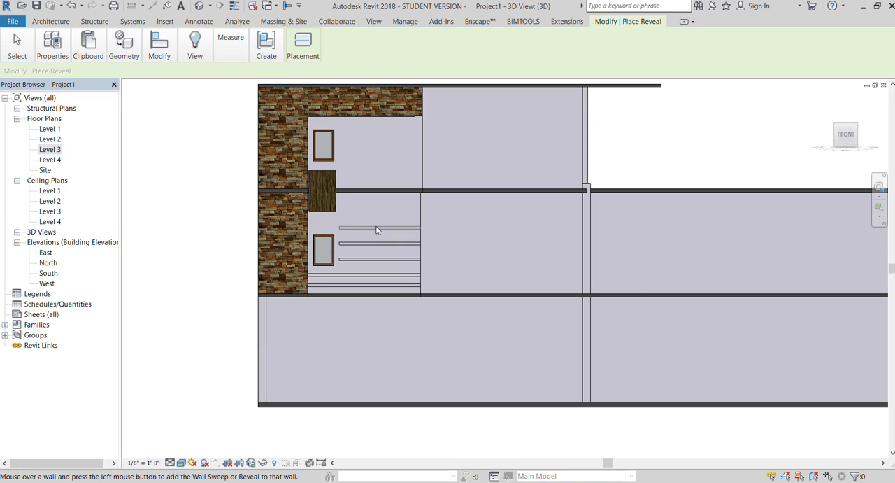
left_click(376, 229)
key("Escape")
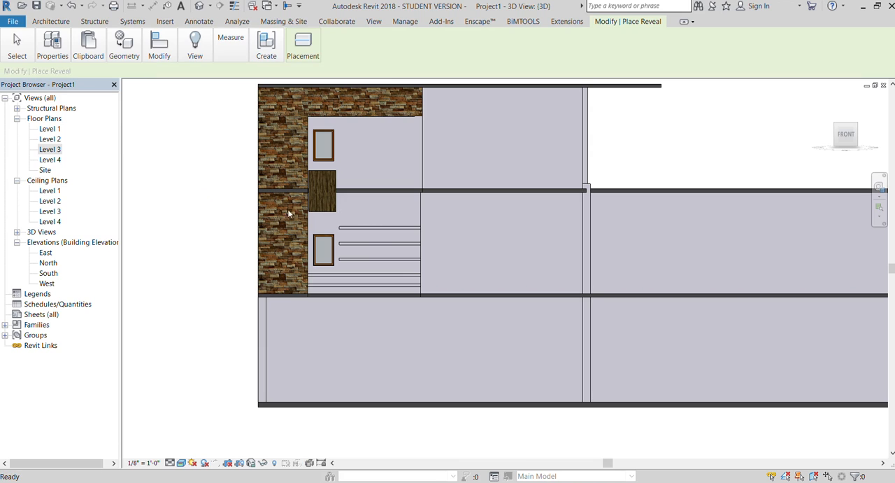
key("Escape")
key("Return")
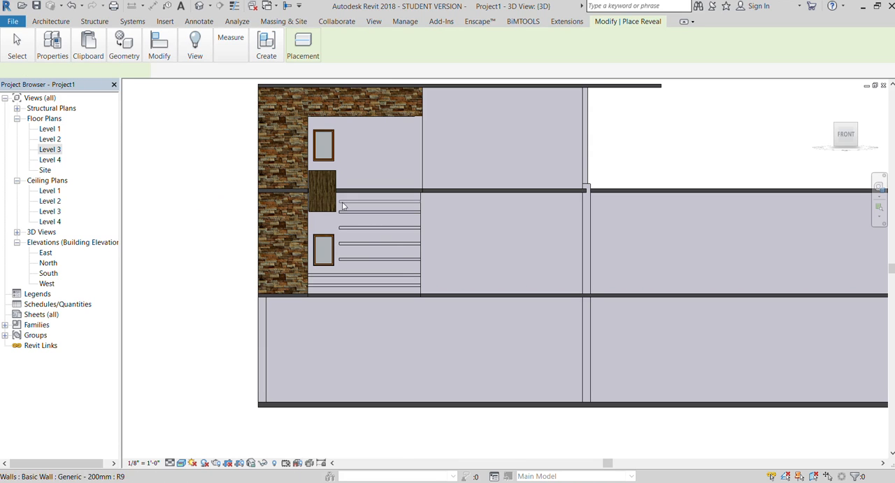
key("Escape")
Place four evenly stacked horizontal wall reveals on the split upper wall, from above the slab to below the tiled band.
key("Return")
left_click(361, 175)
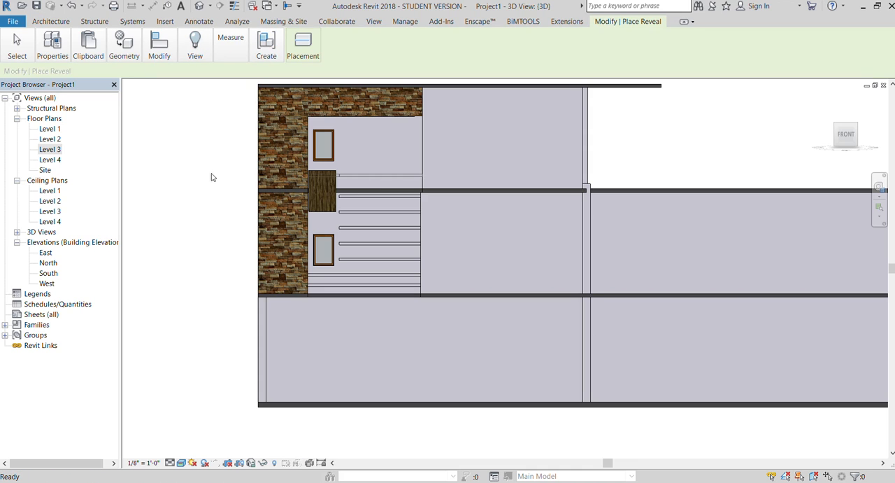
key("Escape")
key("Return")
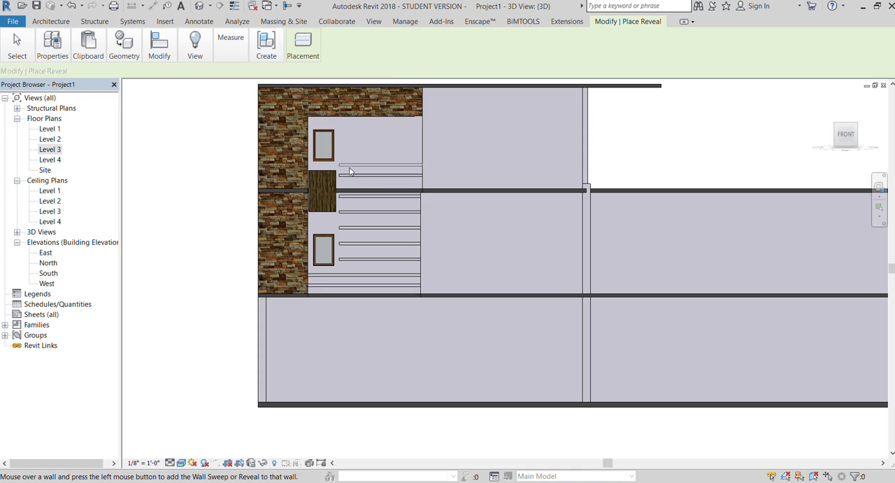
key("Escape")
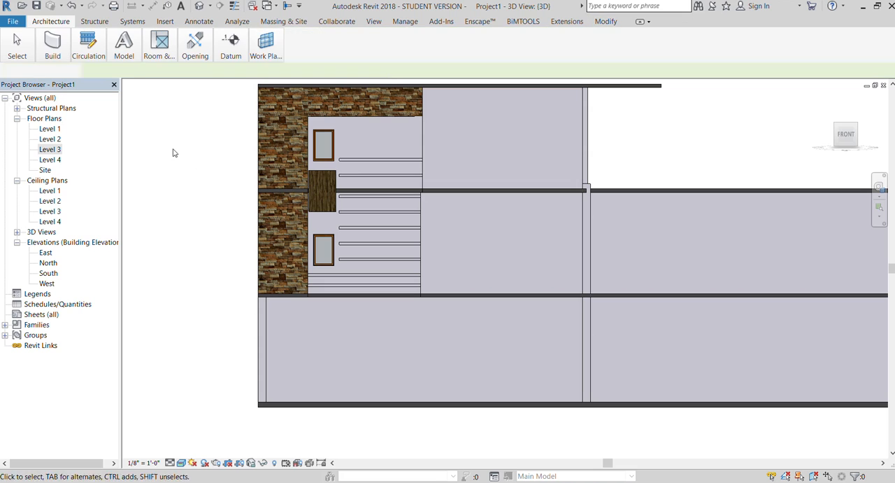
key("Return")
left_click(385, 144)
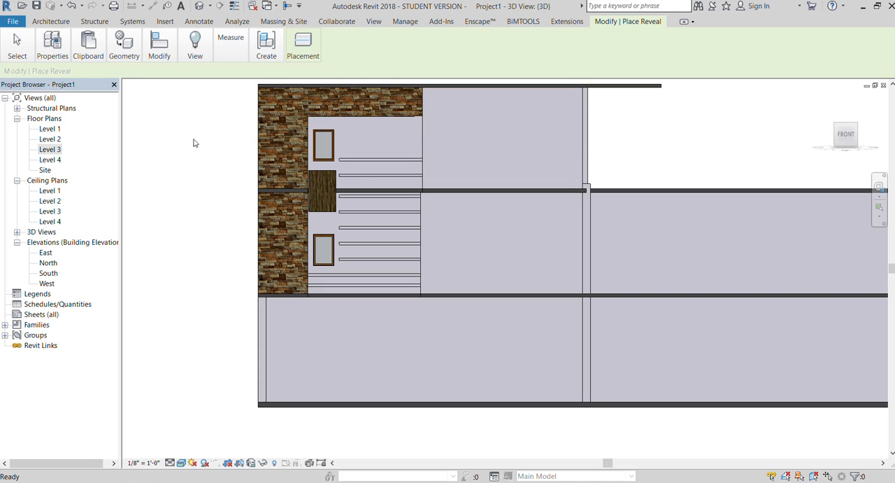
key("Escape")
key("Return")
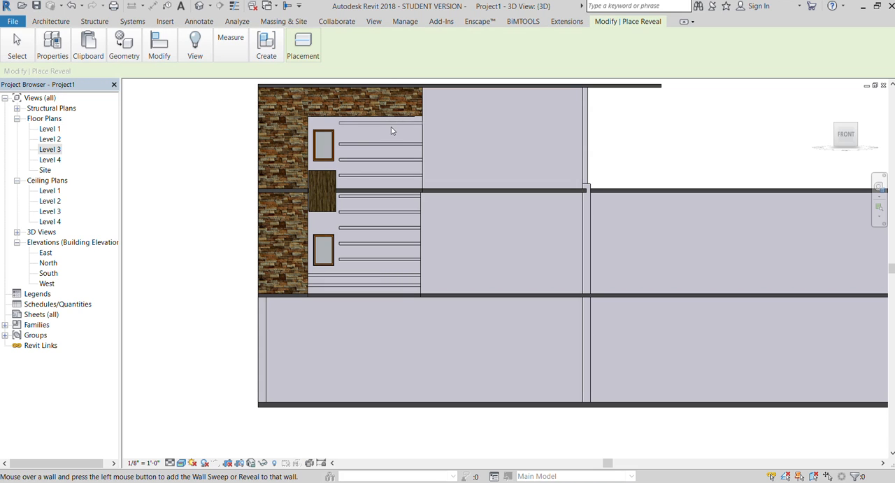
left_click(384, 131)
key("Escape")
scroll(199, 145, "down", 2)
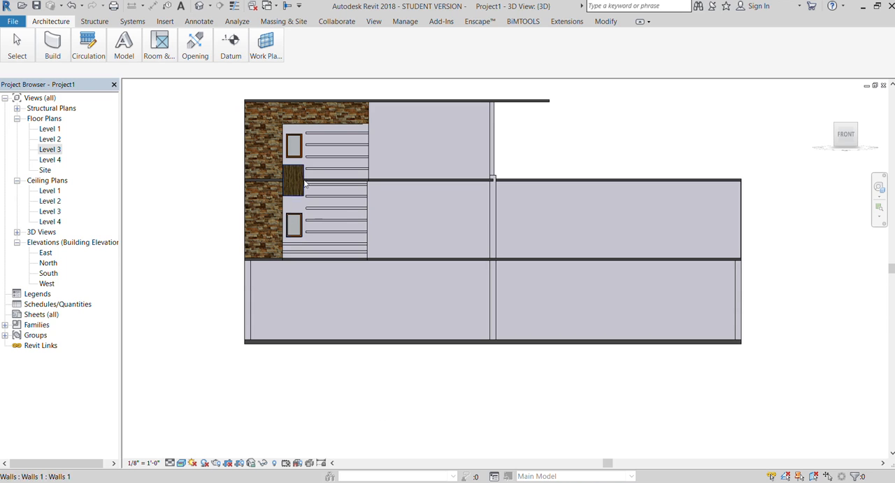
Place the lowest wall reveal on the lower storey's side wall, in line with the lowest reveal of the adjoining front wall.
middle_click_drag(469, 228, 365, 259, "shift")
scroll(236, 314, "down", 2)
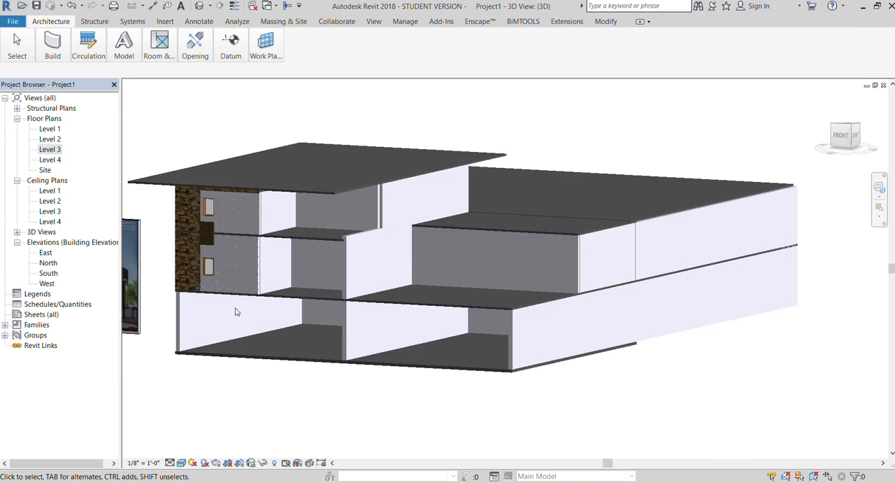
scroll(235, 301, "up", 3)
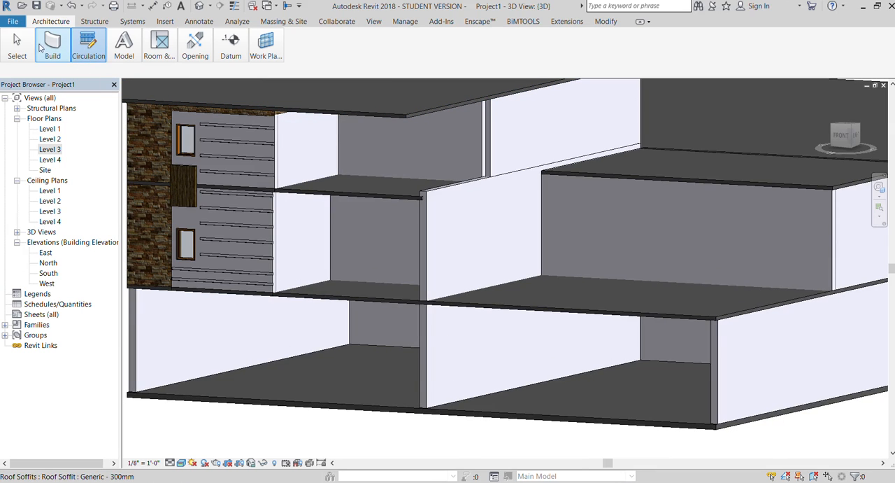
scroll(283, 255, "down", 3)
right_click(216, 370)
left_click(259, 237)
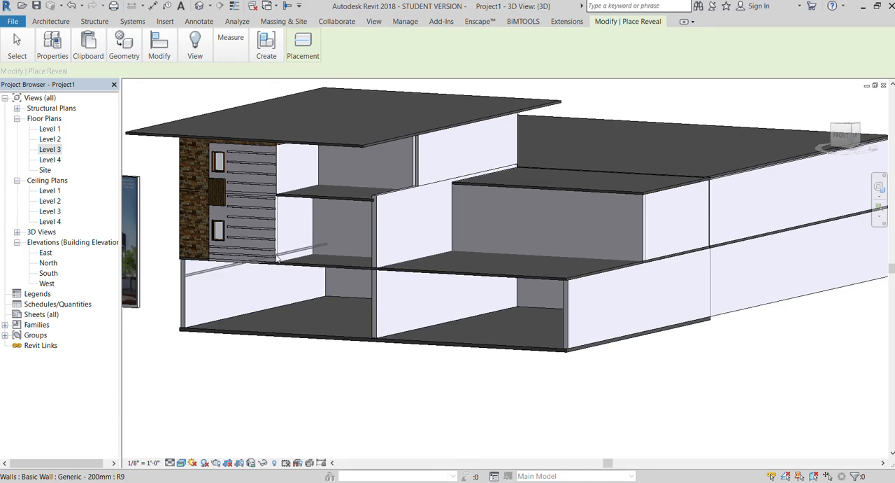
scroll(277, 258, "up", 4)
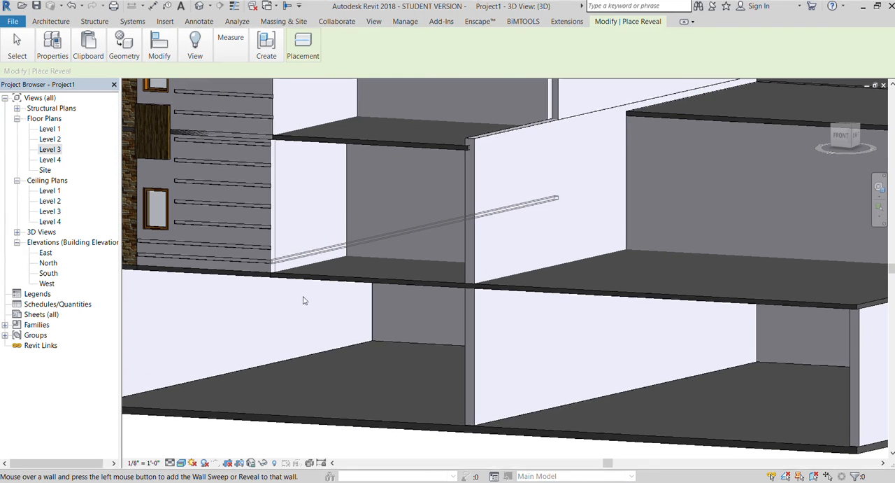
key("Escape")
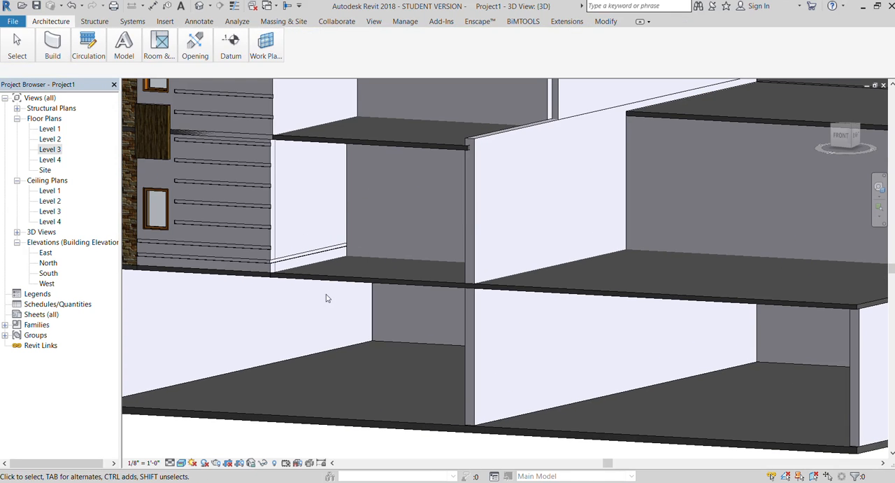
Place the second and third wall reveals on the lower side wall, continuing the heights of the front wall's reveals.
scroll(379, 235, "down", 2)
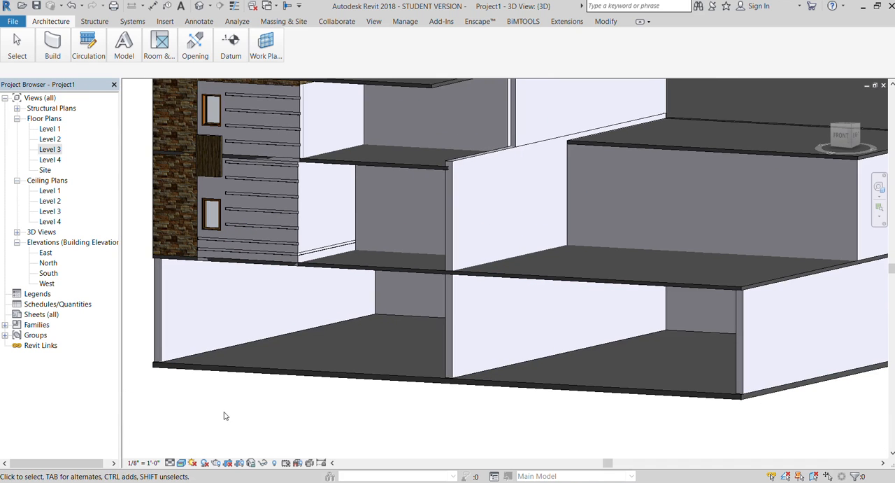
key("Return")
left_click(310, 246)
key("Escape")
key("Return")
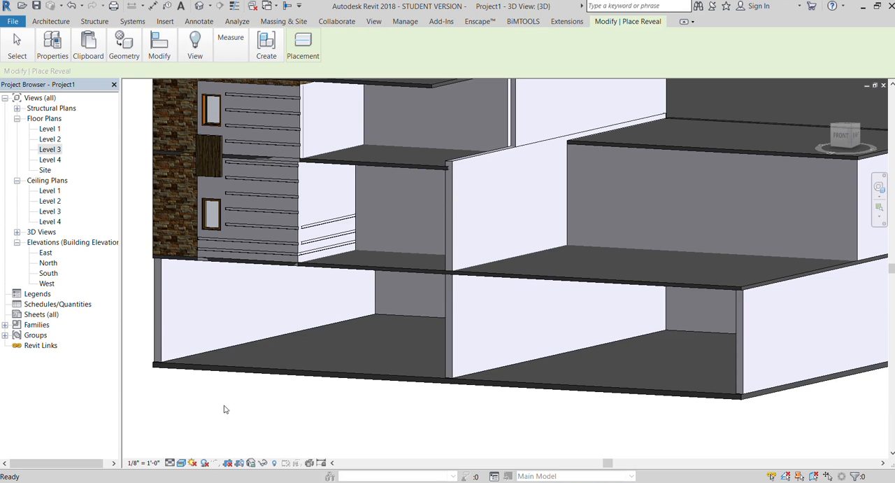
key("Escape")
scroll(295, 224, "up", 2)
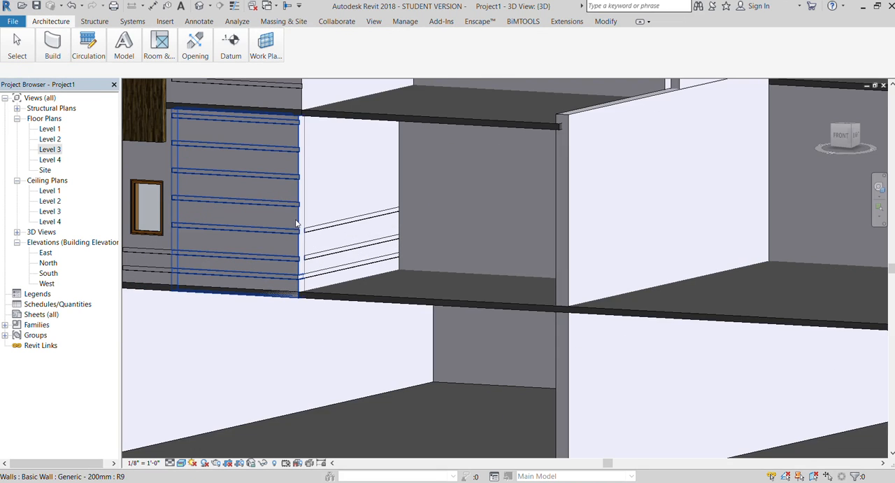
left_click(295, 222)
key("Escape")
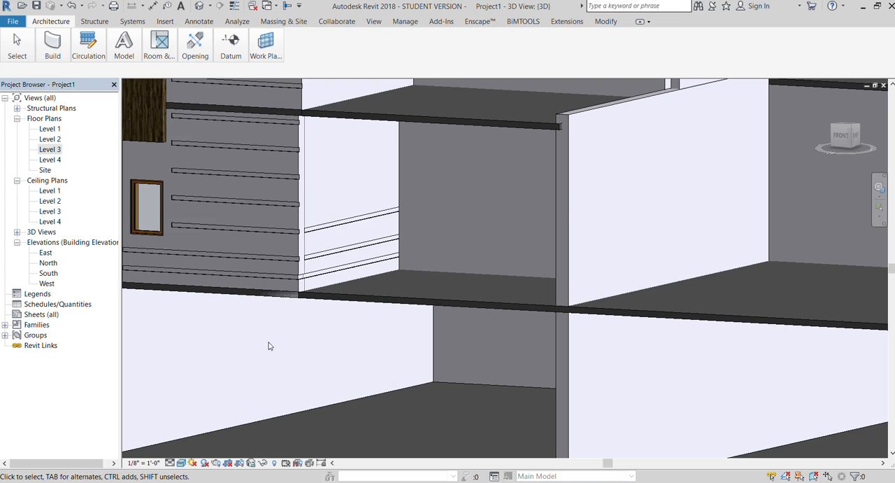
scroll(238, 407, "down", 3)
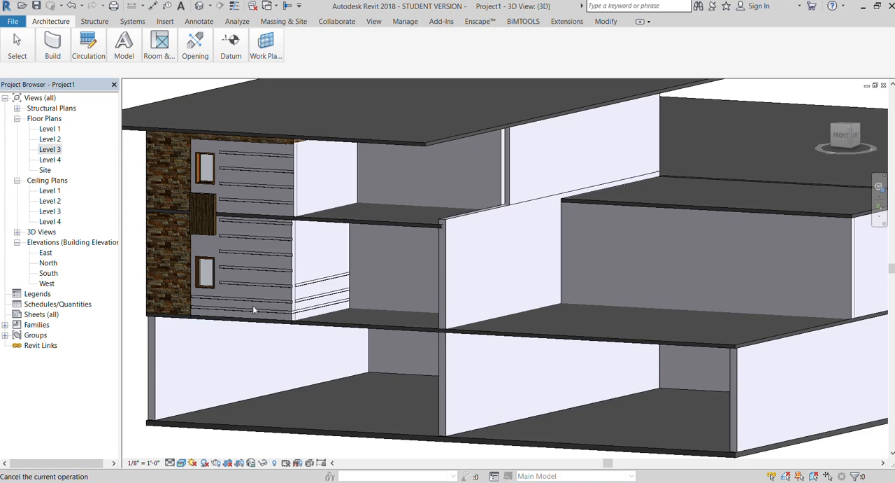
Add four more wall reveals to the lower side wall up to the slab above, matching the front wall's reveals.
key("Return")
scroll(235, 316, "up", 3)
left_click(294, 259)
key("Escape")
scroll(336, 260, "down", 4)
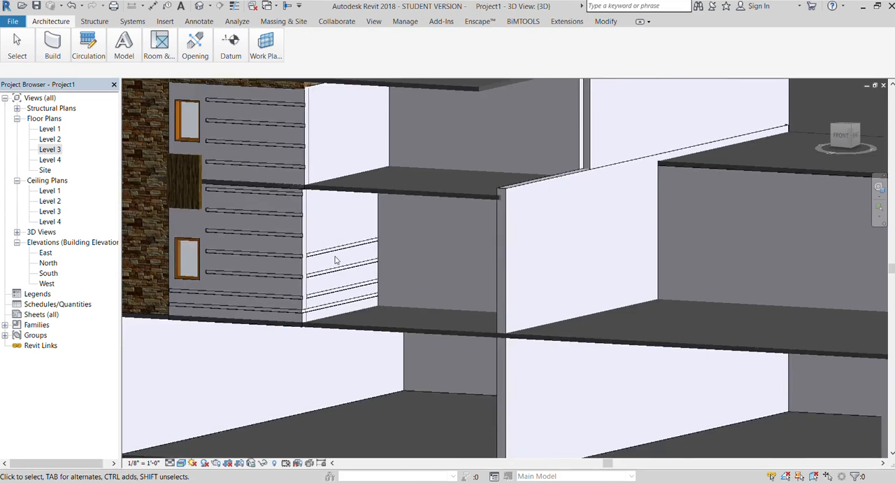
scroll(272, 257, "down", 1)
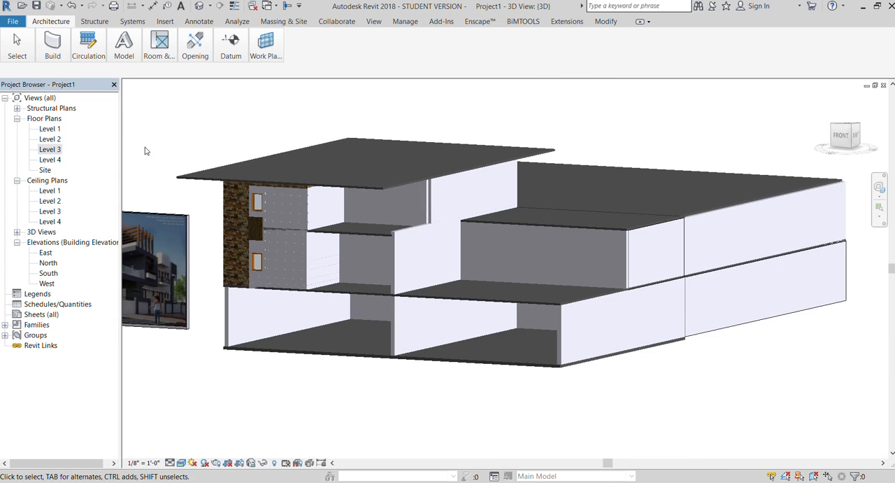
key("Return")
scroll(304, 257, "up", 5)
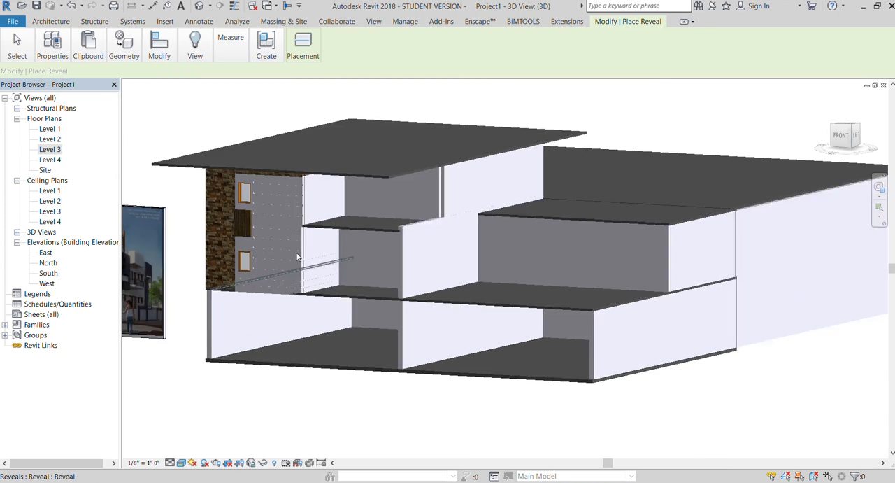
key("Escape")
scroll(373, 274, "down", 3)
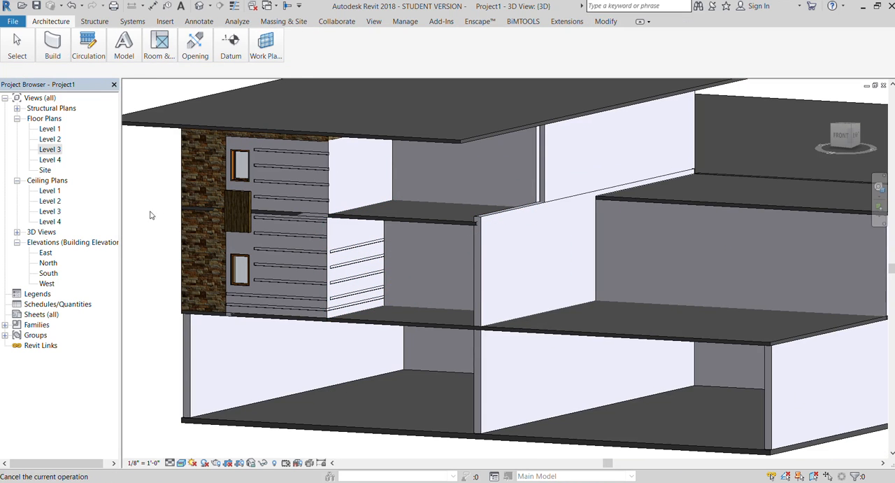
key("Return")
key("Escape")
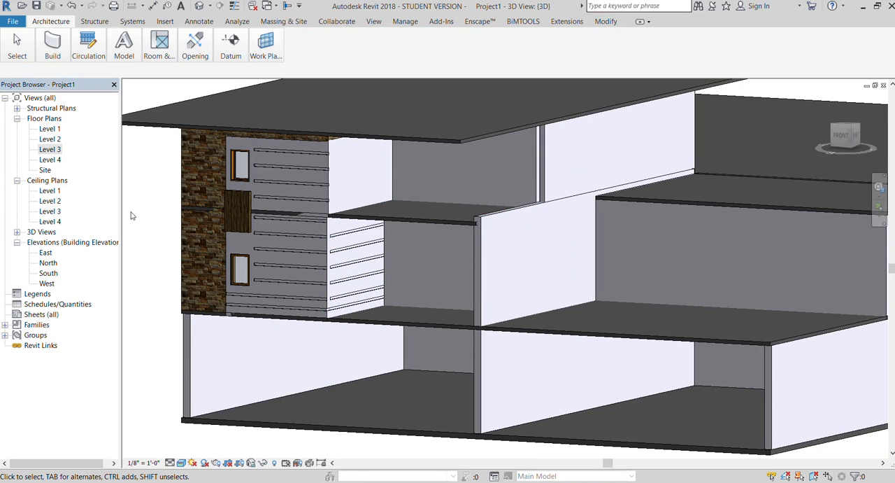
key("Return")
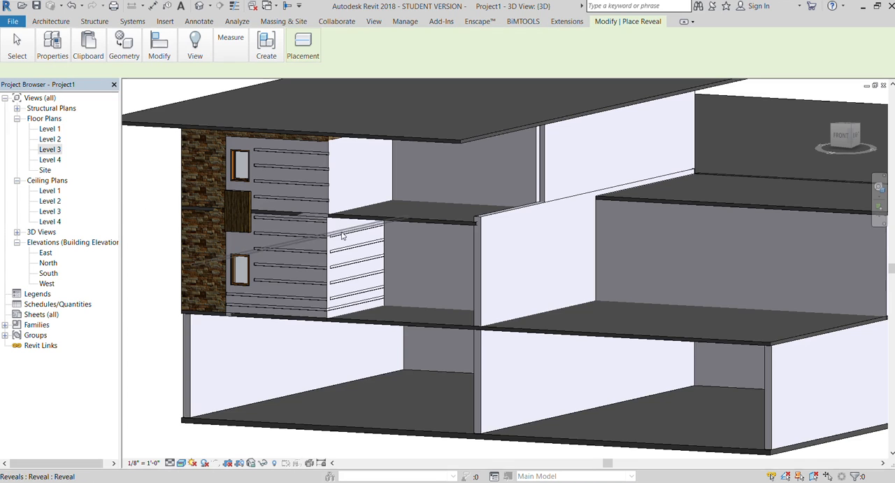
key("Escape")
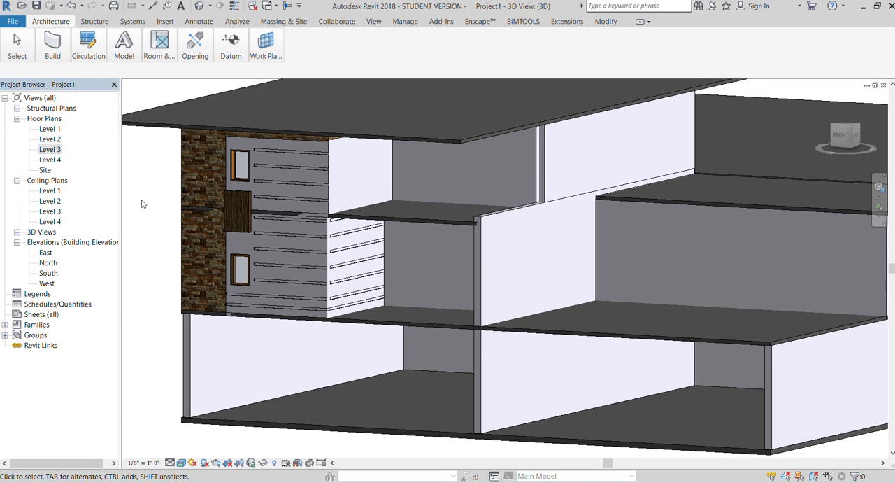
Place four wall reveals on the upper storey's side wall, level with those on the adjoining upper front wall.
key("Return")
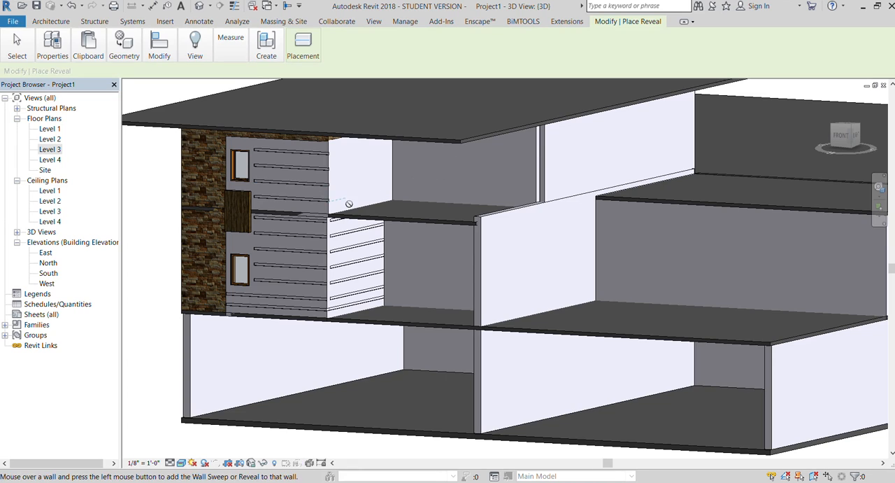
key("Escape")
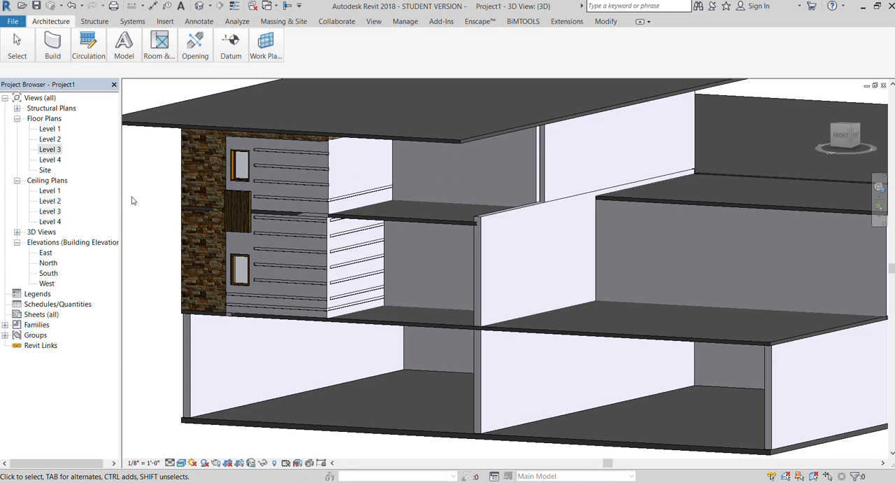
key("Return")
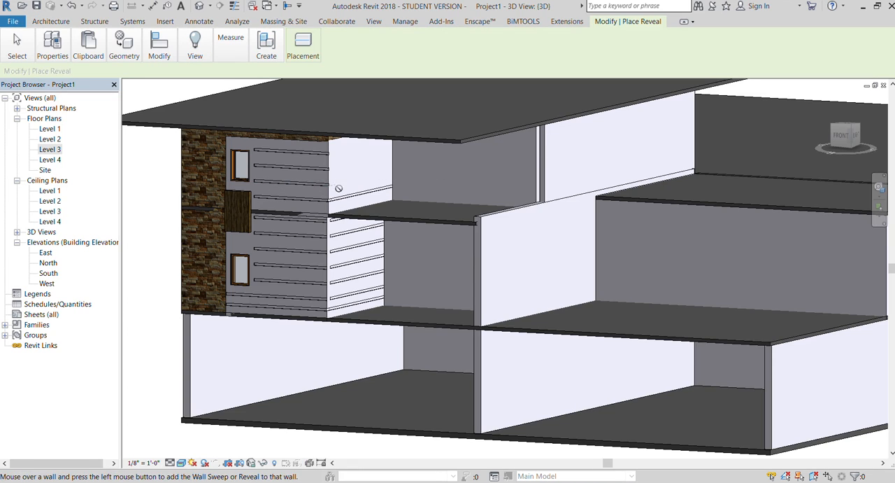
left_click(334, 183)
key("Escape")
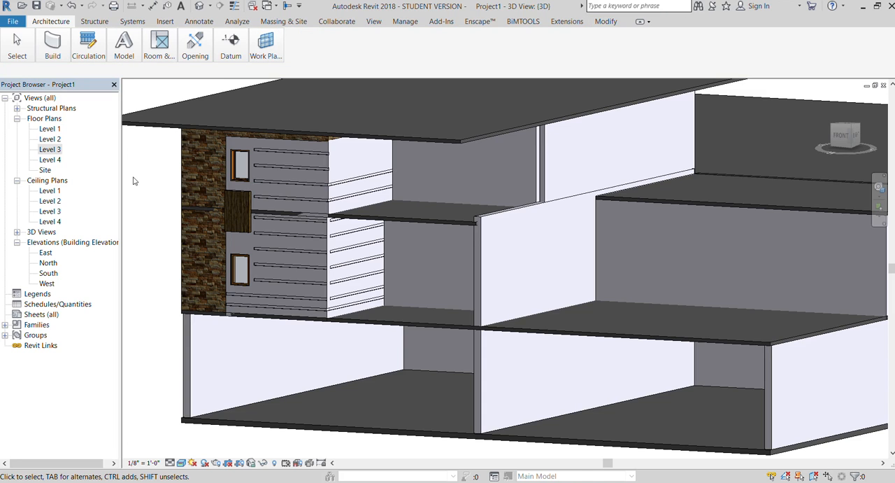
key("Return")
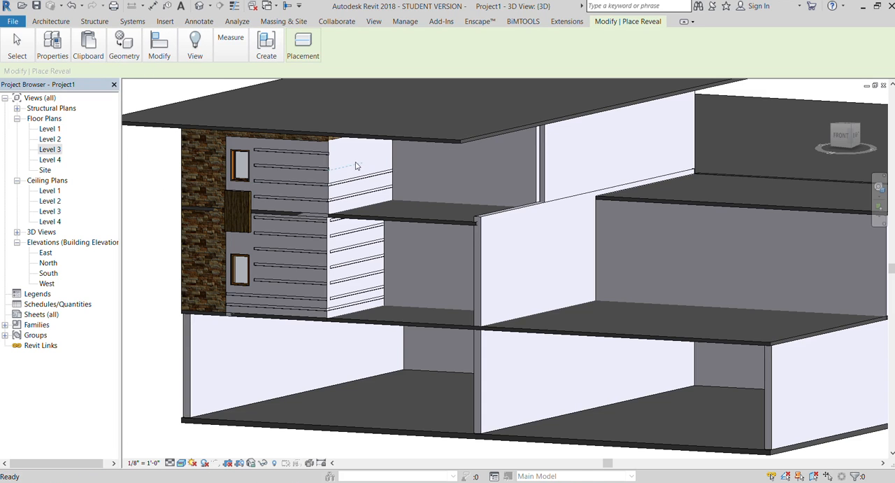
key("Escape")
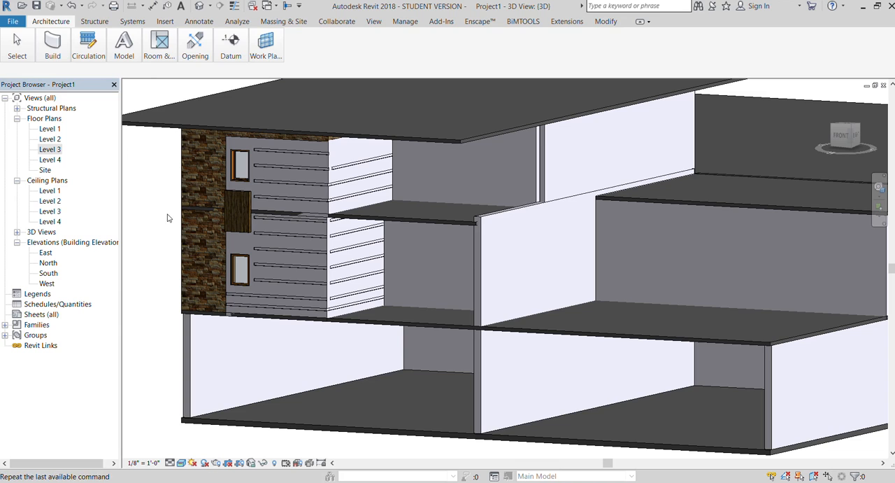
key("Return")
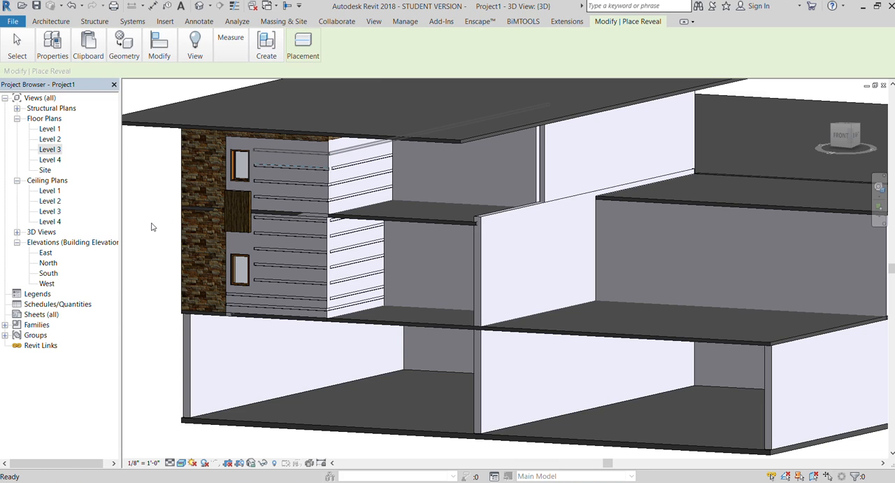
key("Escape")
Shift the lower front wall section that carries the reveals by a small amount at its corner with the side wall.
scroll(300, 261, "up", 4)
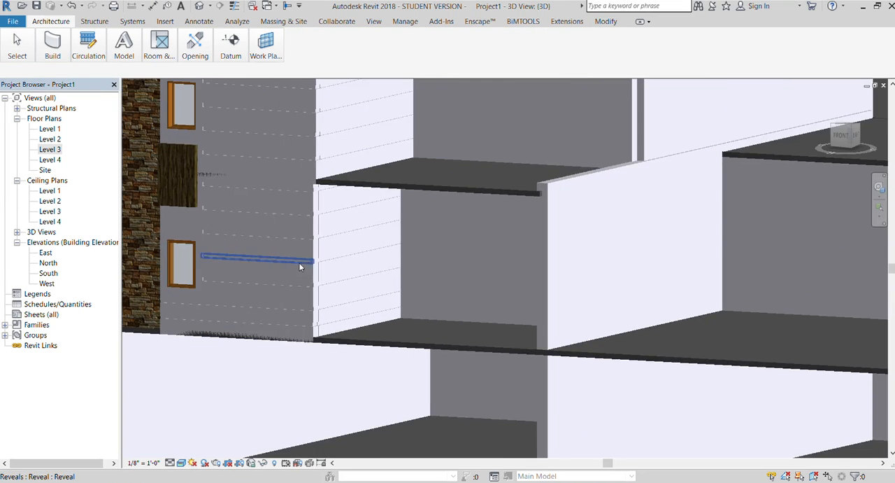
left_click(313, 270)
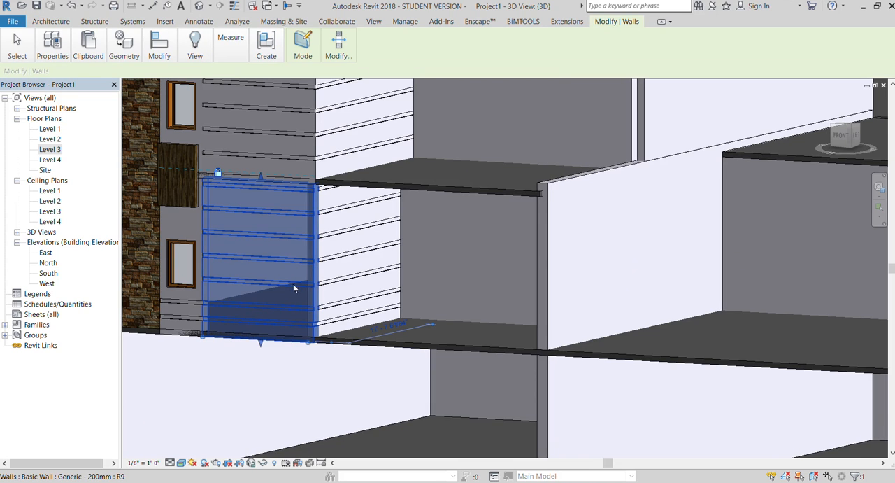
left_click_drag(301, 301, 295, 297)
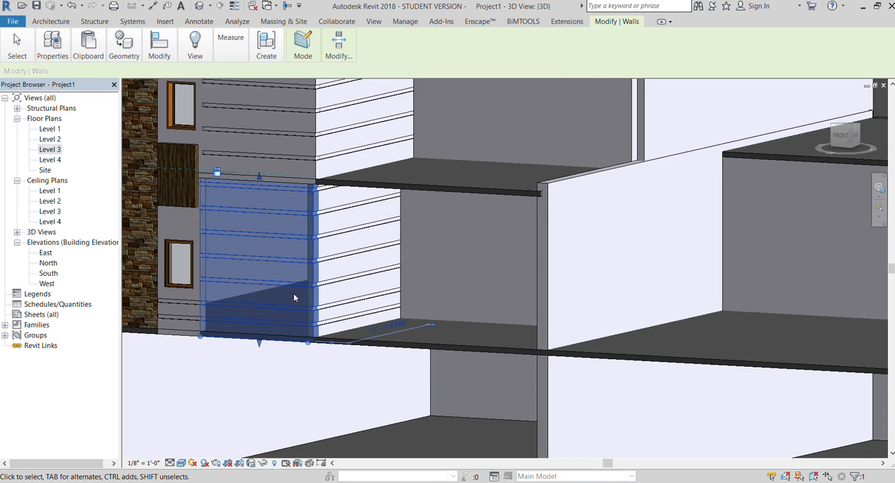
scroll(294, 298, "down", 2)
left_click(136, 212)
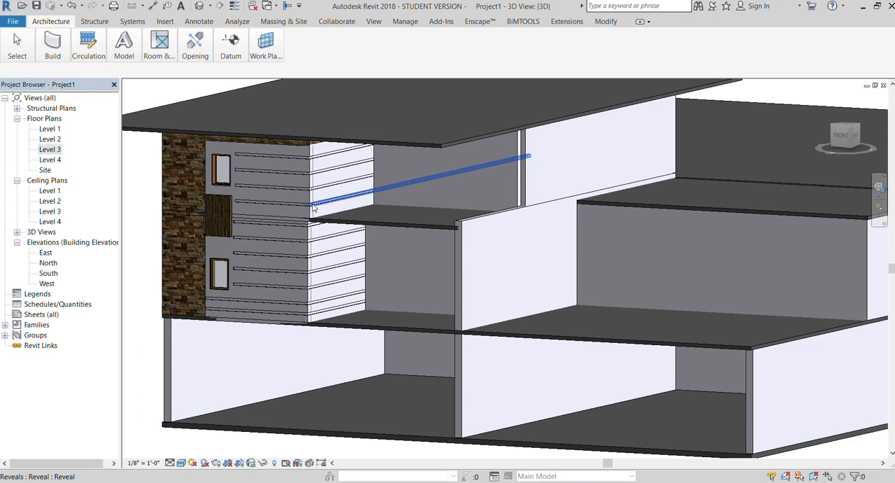
Examine the house from several angles against the reference image, including the corner where the front and side reveals meet.
scroll(314, 207, "down", 2)
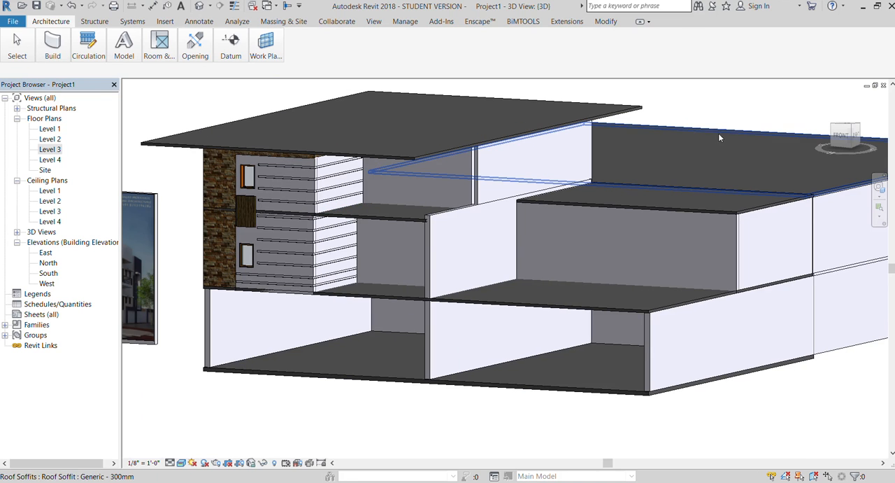
left_click(844, 134)
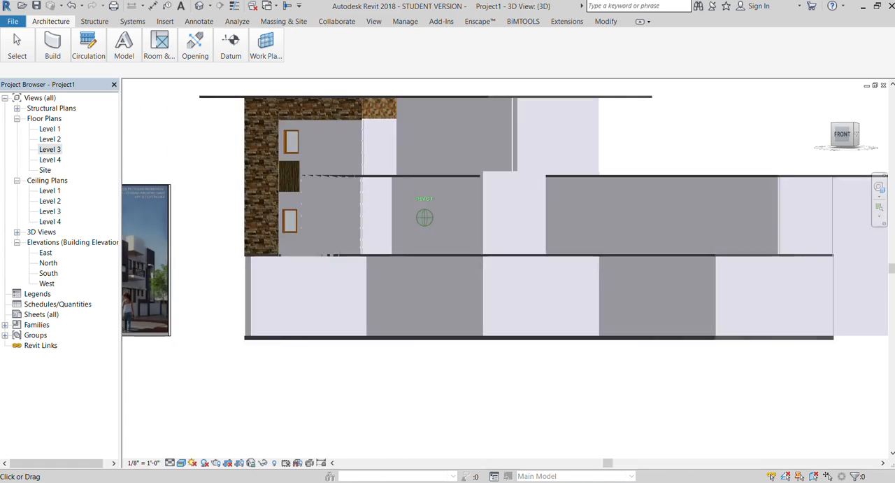
mouse_move(803, 125)
left_mouse_down()
mouse_move(838, 138)
mouse_move(797, 137)
left_mouse_up()
scroll(423, 154, "down", 4)
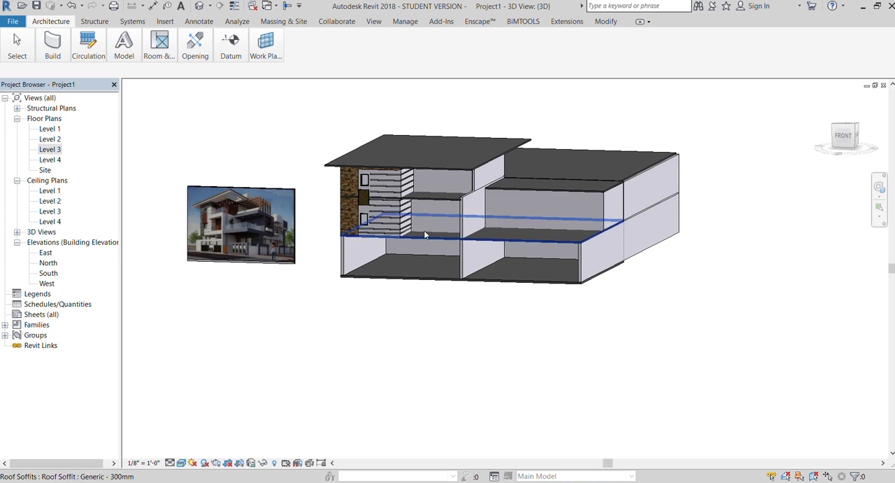
scroll(406, 209, "up", 5)
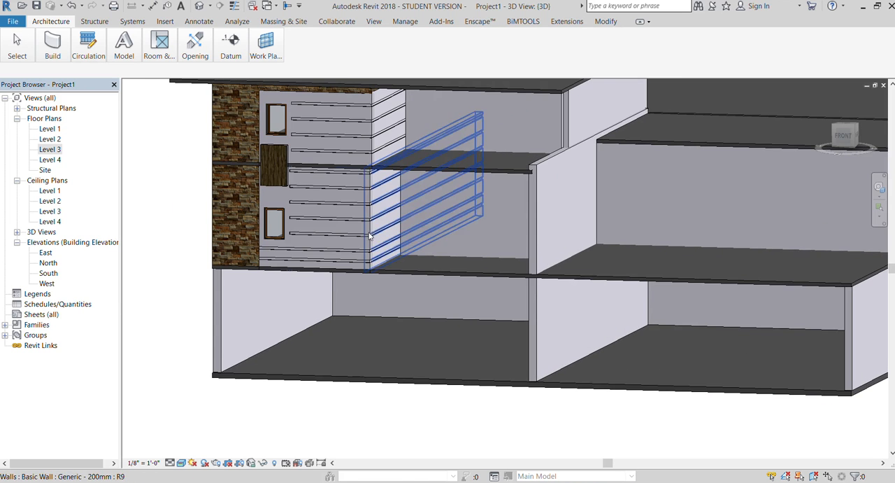
scroll(410, 219, "down", 5)
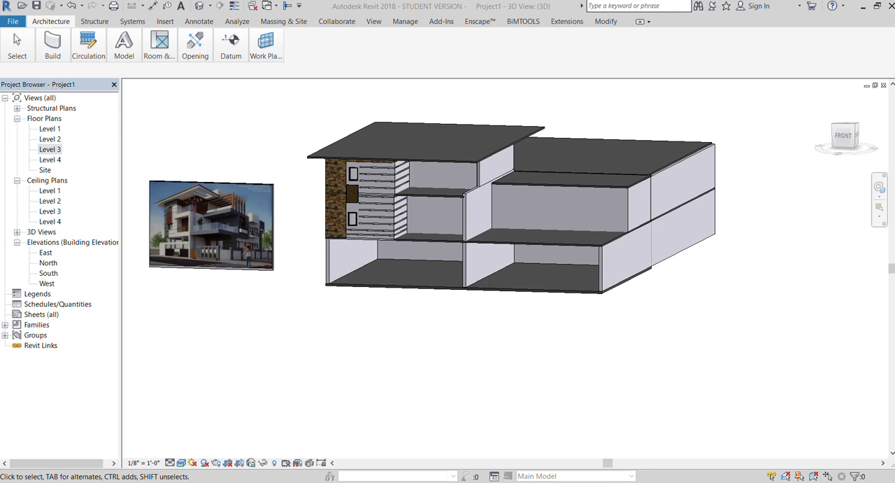
scroll(358, 275, "up", 10)
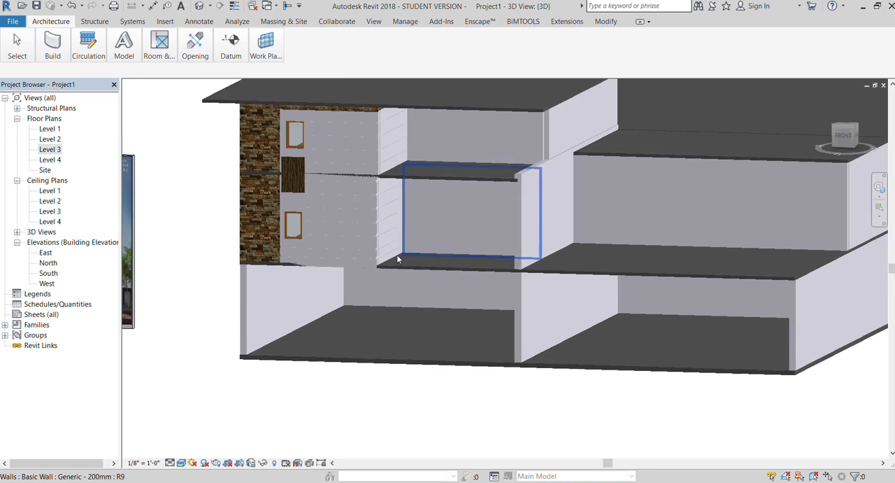
scroll(329, 156, "down", 3)
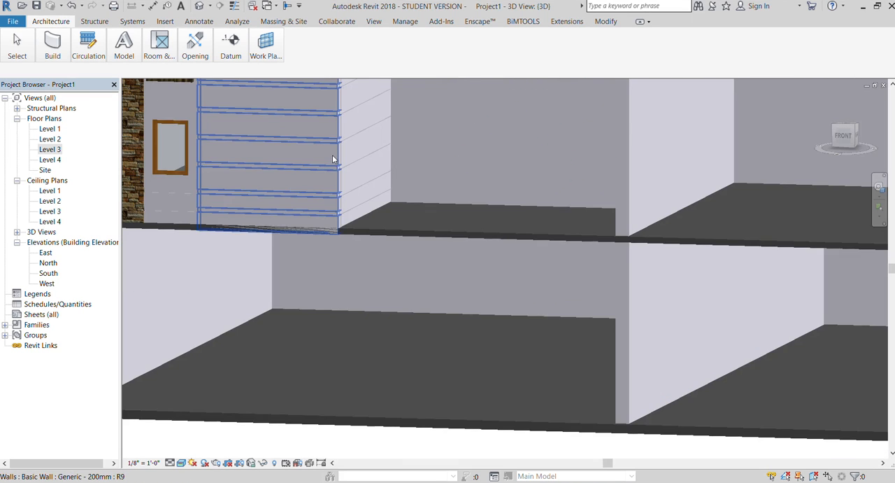
Examine the corner where the lower front wall's reveals meet the side wall, viewing the house from the front and its right side.
scroll(347, 217, "up", 3)
scroll(345, 246, "up", 2)
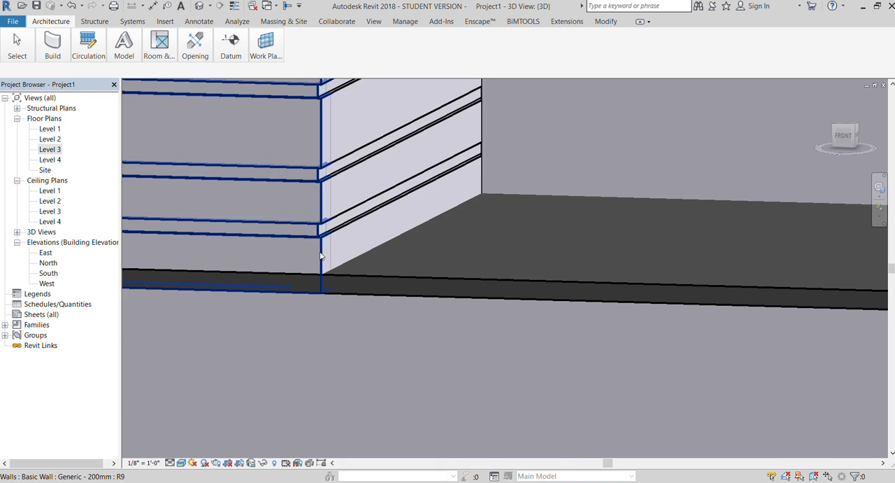
left_click(319, 256)
scroll(320, 257, "down", 5)
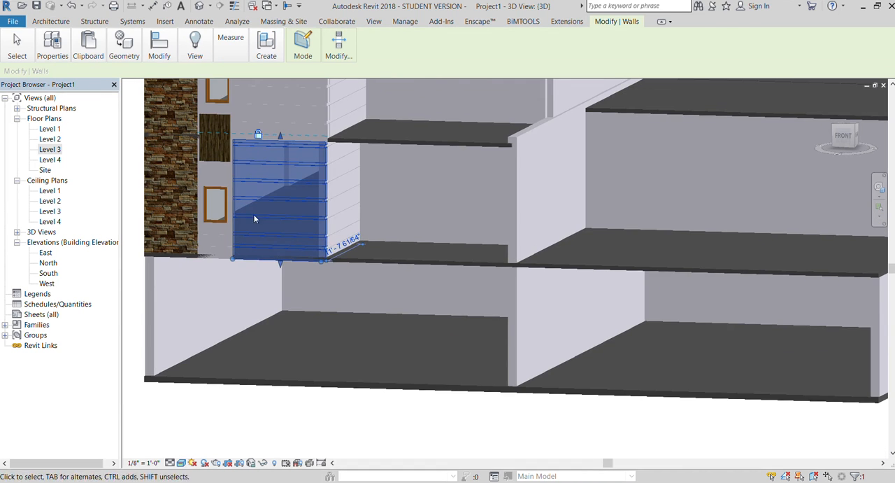
middle_click_drag(255, 219, 174, 209, "shift")
left_click(143, 194)
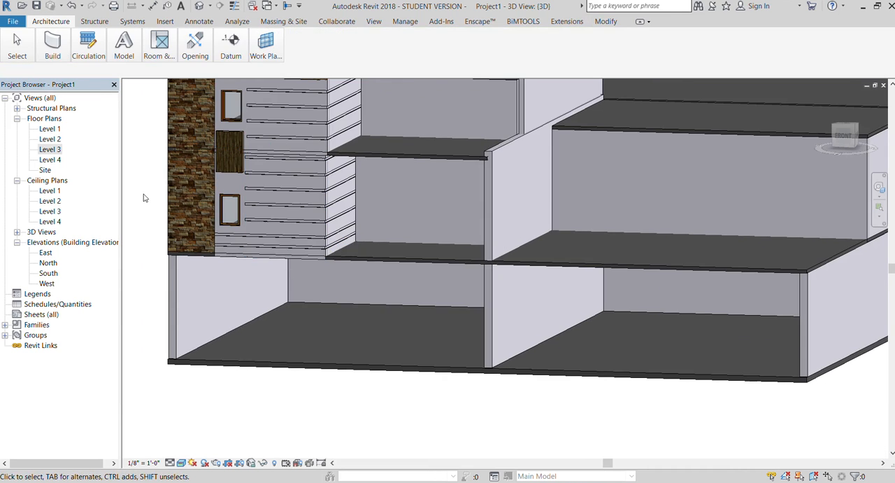
left_click_drag(843, 131, 828, 127)
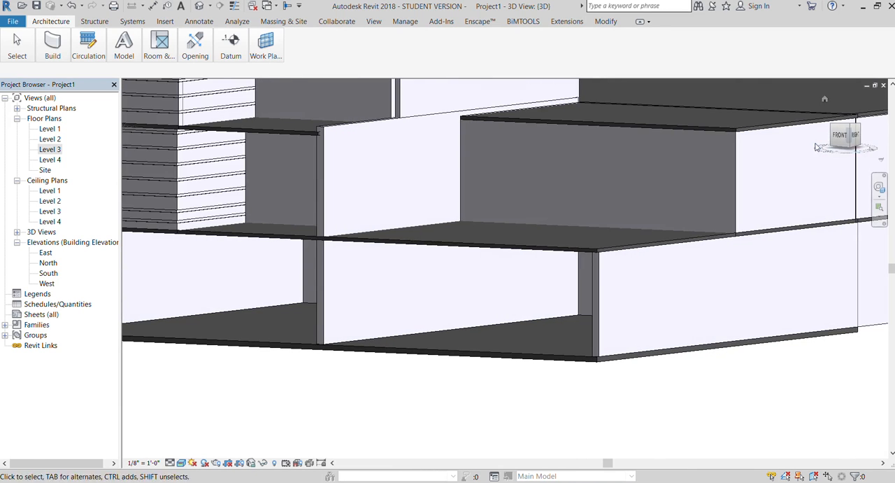
scroll(580, 269, "down", 1)
scroll(200, 187, "up", 5)
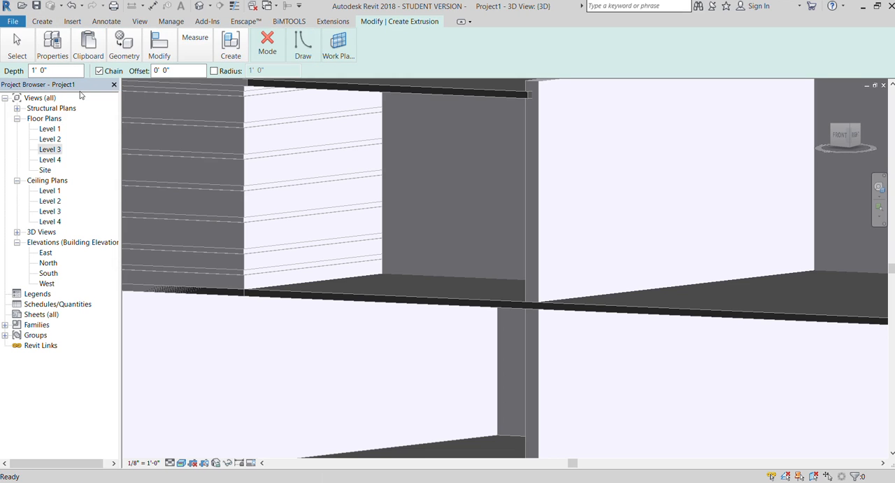
Set the extrusion's work plane by picking the face of the lower side wall that carries the reveals.
left_click(338, 49)
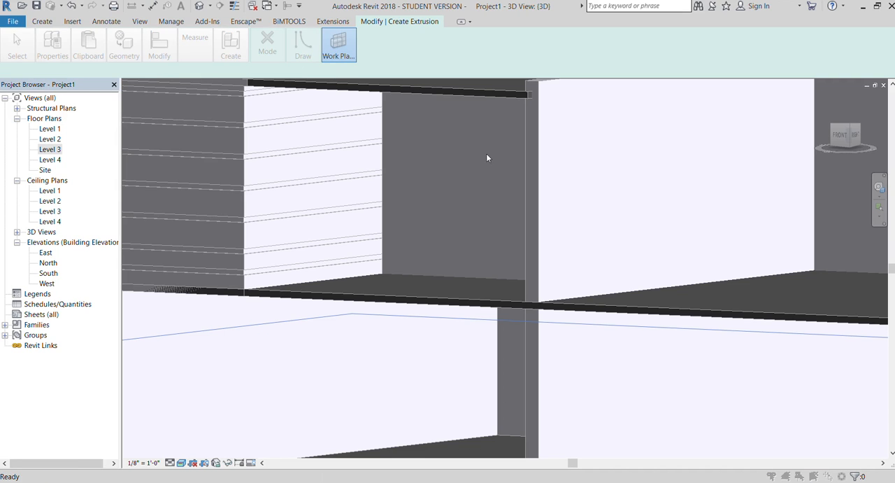
left_click(528, 200)
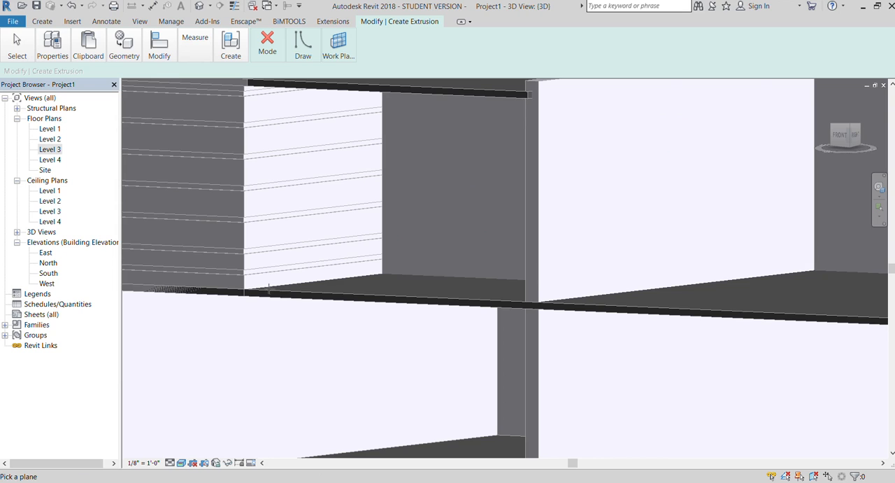
left_click(249, 284)
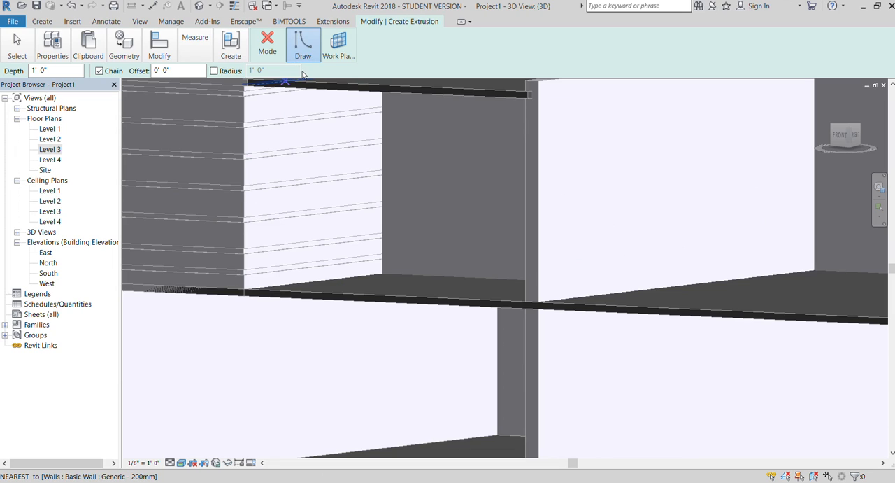
Sketch three small circles stacked above one another on the lower side wall near its front corner, starting just above the floor slab.
left_click(341, 72)
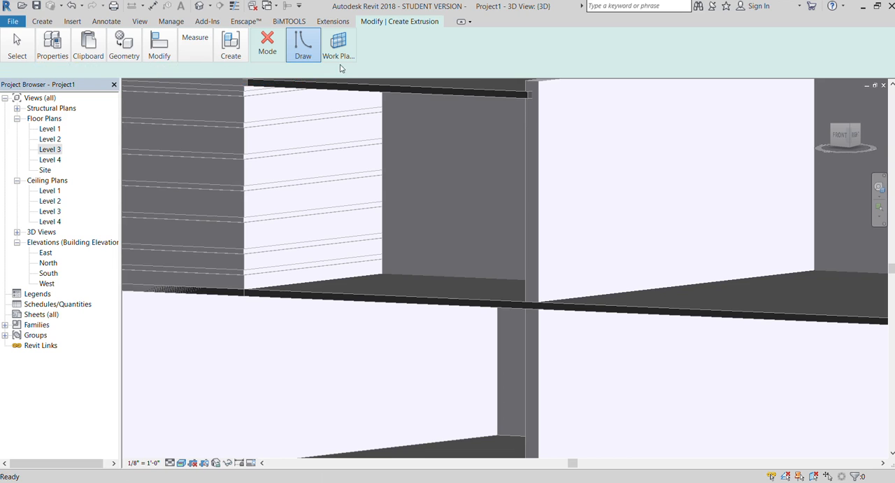
scroll(264, 276, "up", 5)
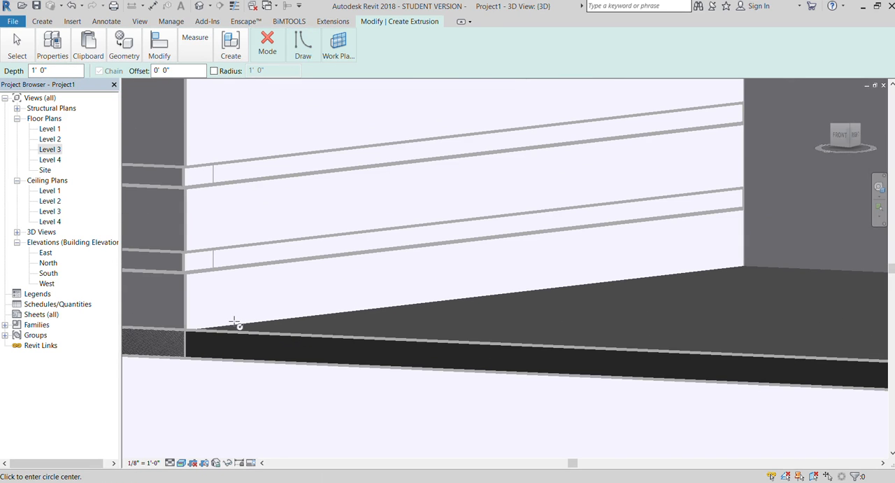
left_click(232, 312)
left_click(234, 307)
left_click(228, 279)
left_click(227, 270)
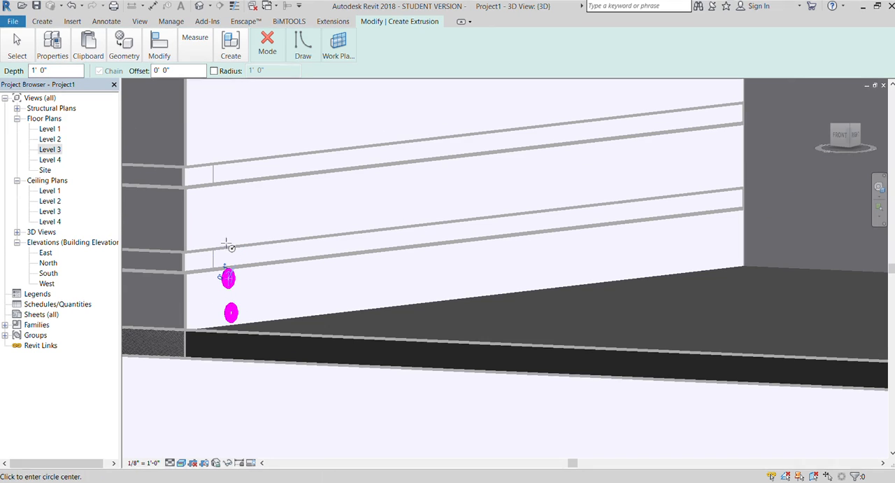
left_click(224, 226)
left_click(226, 222)
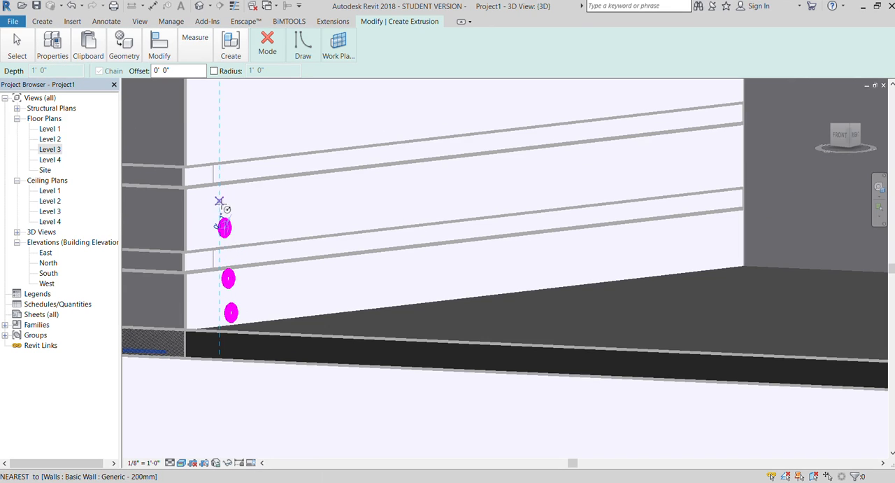
Sketch a fourth small circle above the other three on the side wall, then undo it and redraw it.
left_click(220, 199)
left_click(224, 202)
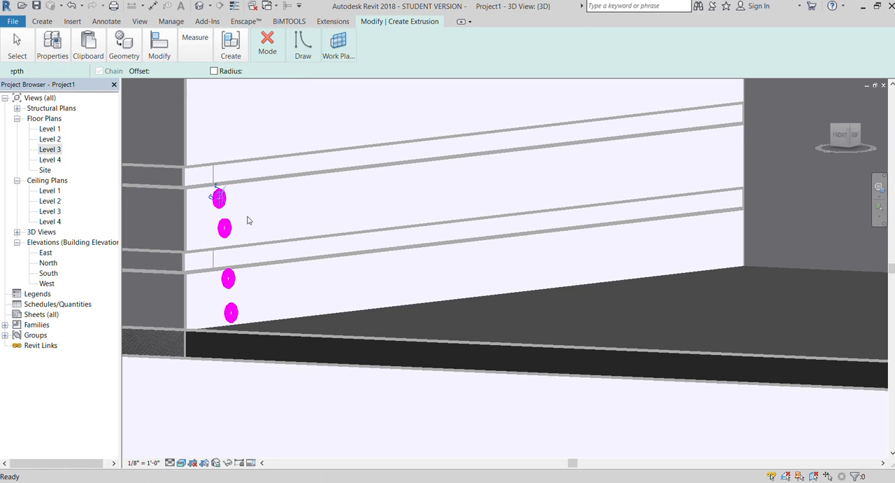
key("ctrl+z")
left_click(221, 200)
left_click(224, 192)
scroll(245, 280, "down", 2)
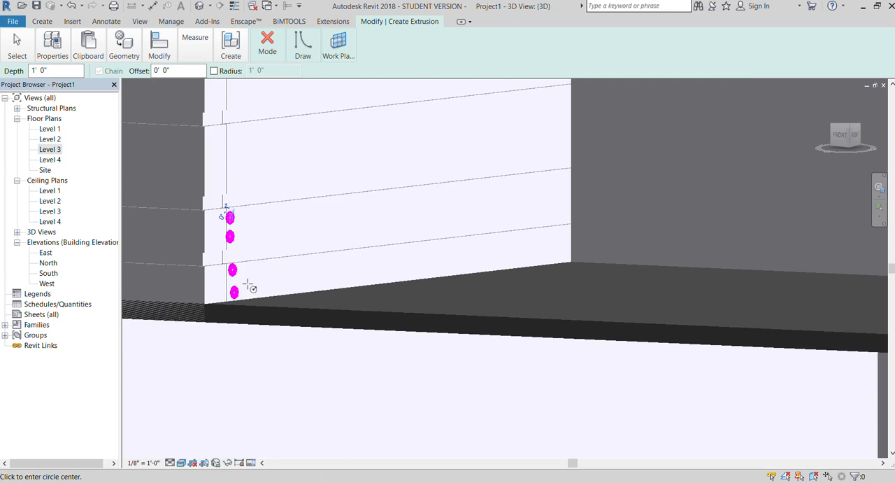
Try to add a fifth, larger circle above the second reveal and undo it.
left_click(227, 180)
left_click(234, 183)
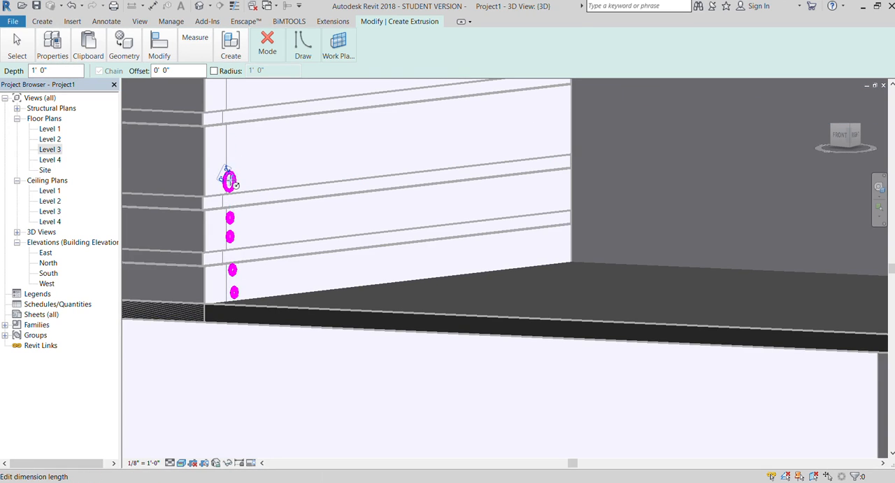
key("ctrl+z")
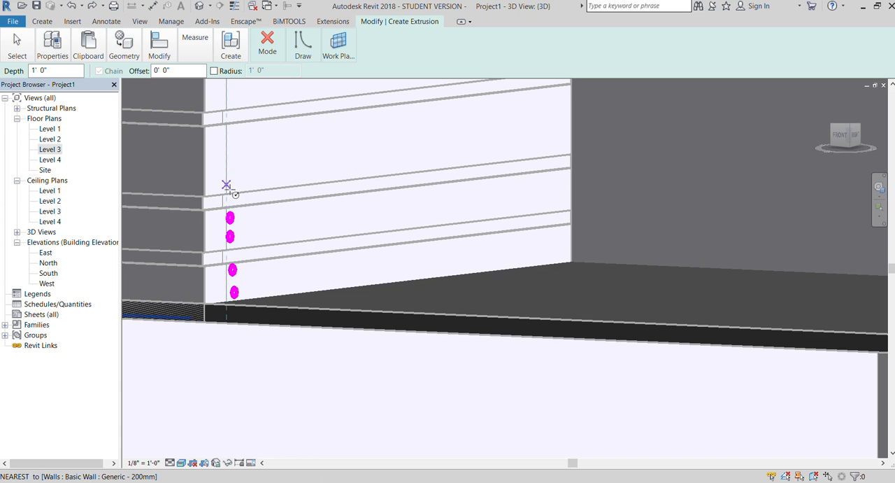
Sketch two more circles with a radius of about 1 1/4" above the second reveal, in line with the four below.
left_click(850, 133)
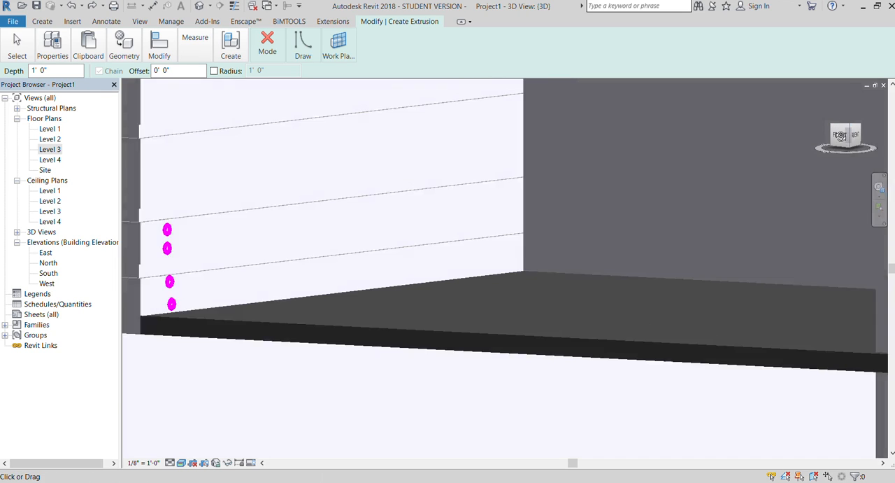
scroll(397, 281, "down", 3)
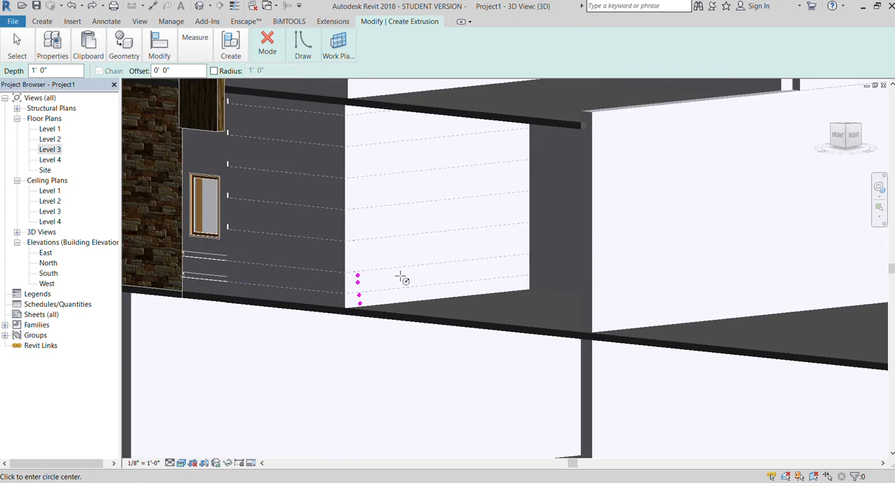
scroll(371, 276, "up", 9)
scroll(342, 233, "down", 2)
scroll(412, 329, "up", 4)
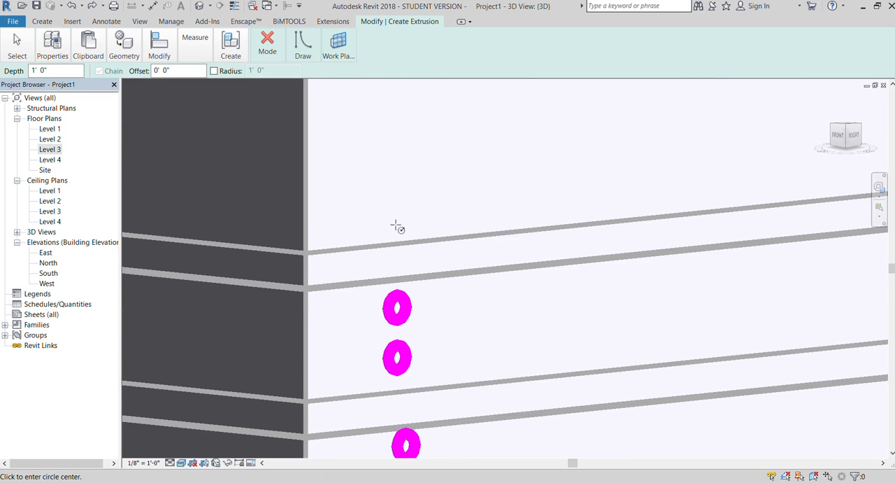
left_click(396, 201)
left_click(399, 183)
left_click(395, 122)
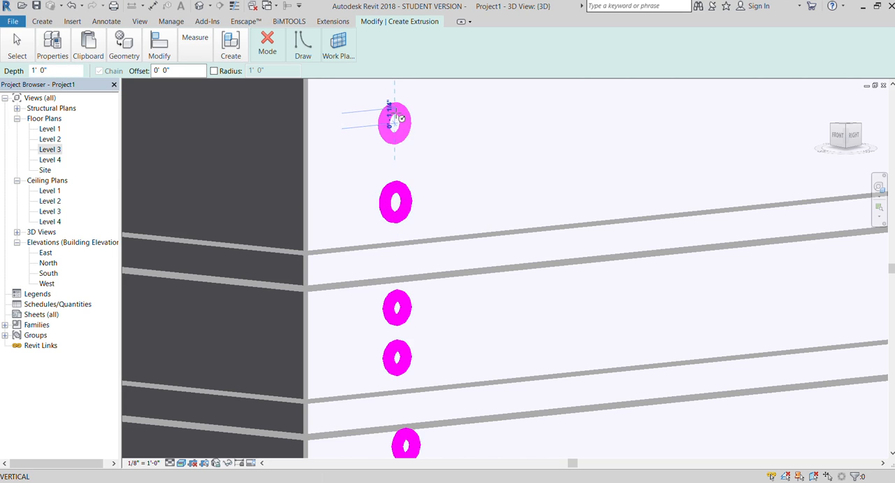
left_click(397, 104)
scroll(379, 278, "down", 4)
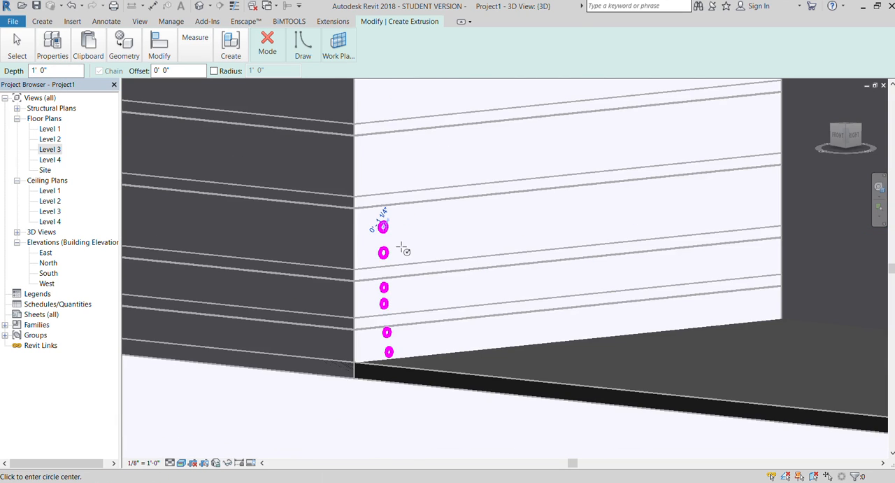
scroll(399, 234, "down", 2)
scroll(385, 197, "up", 3)
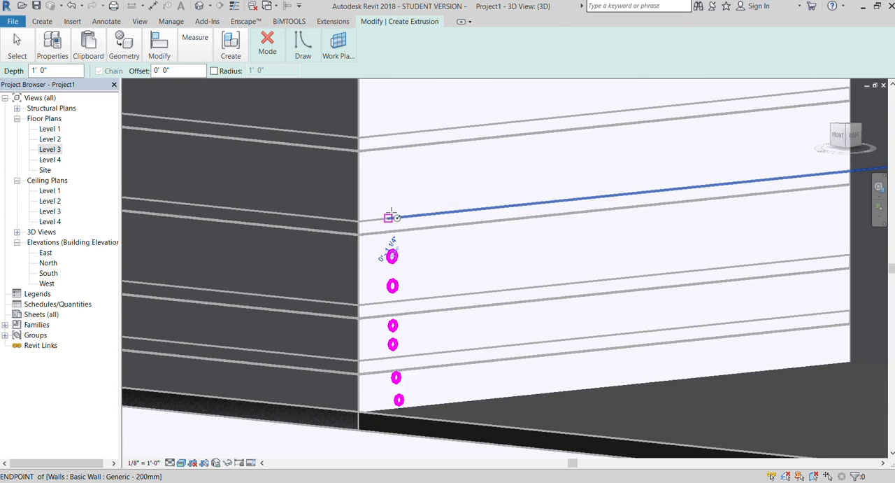
left_click(388, 203)
key("Escape")
key("Escape")
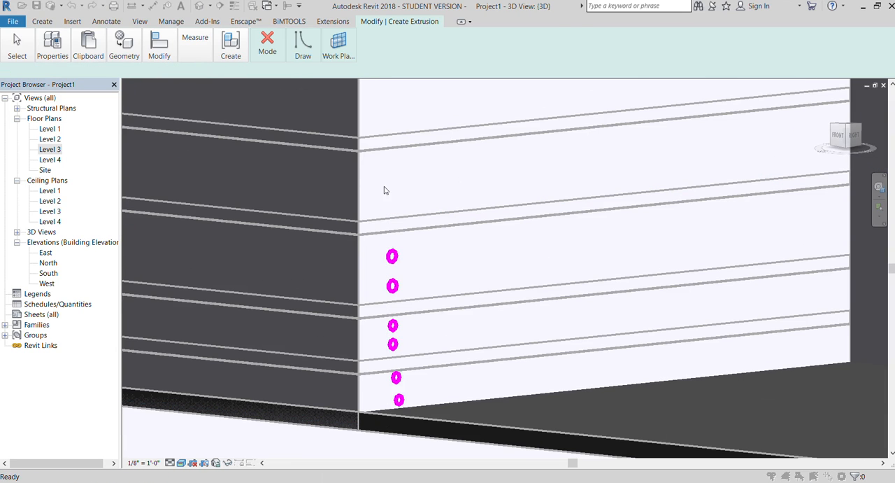
Extrude the six circles to a depth of 1' 0" as horizontal rods and close the in-place model.
scroll(292, 235, "down", 3)
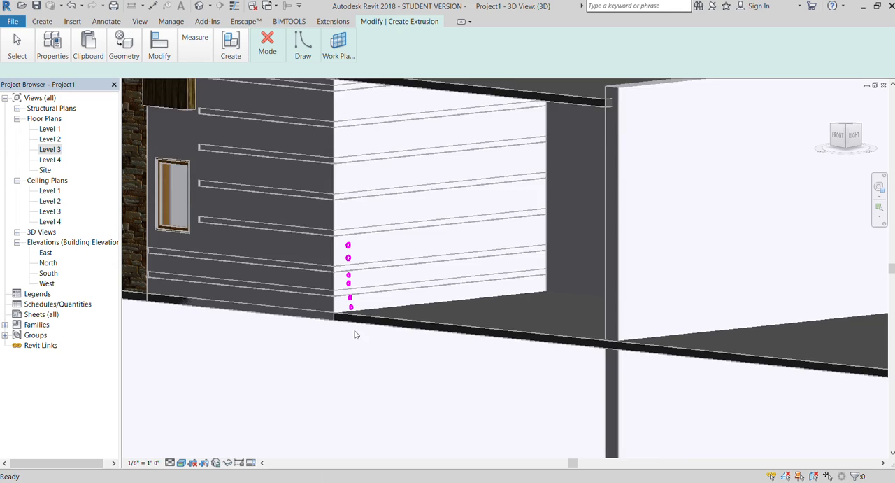
scroll(346, 308, "up", 2)
left_click(266, 46)
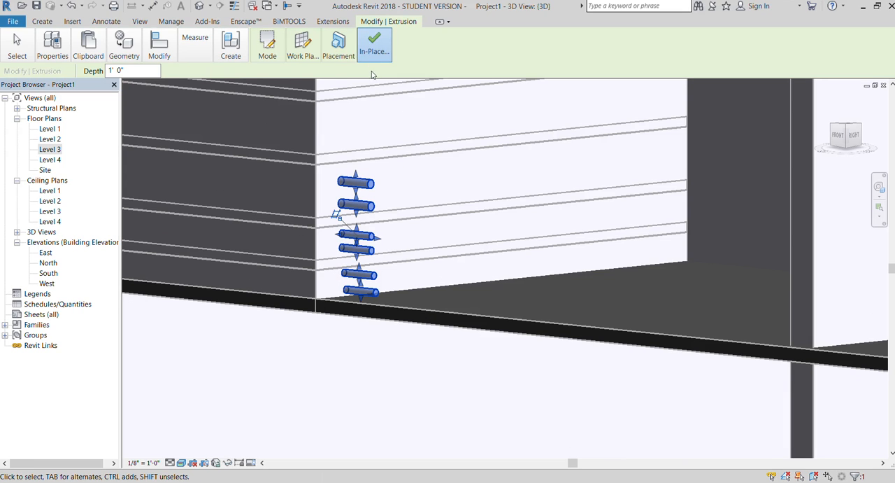
left_click(372, 44)
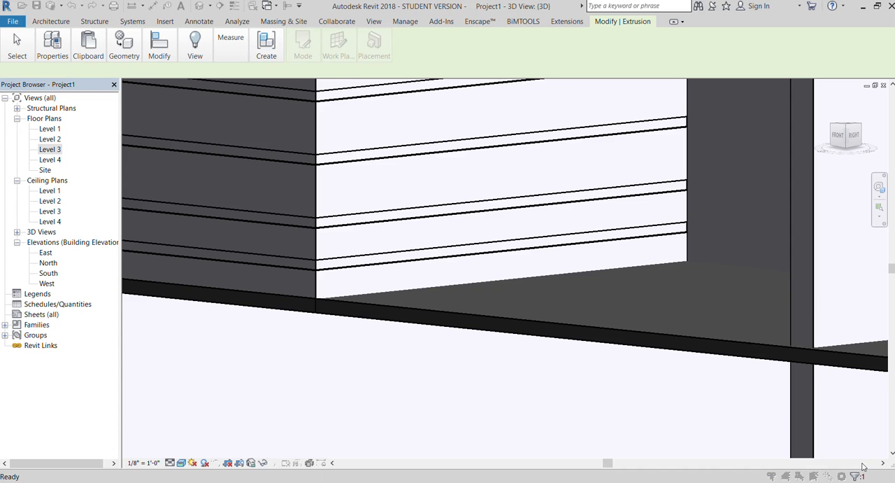
key("Escape")
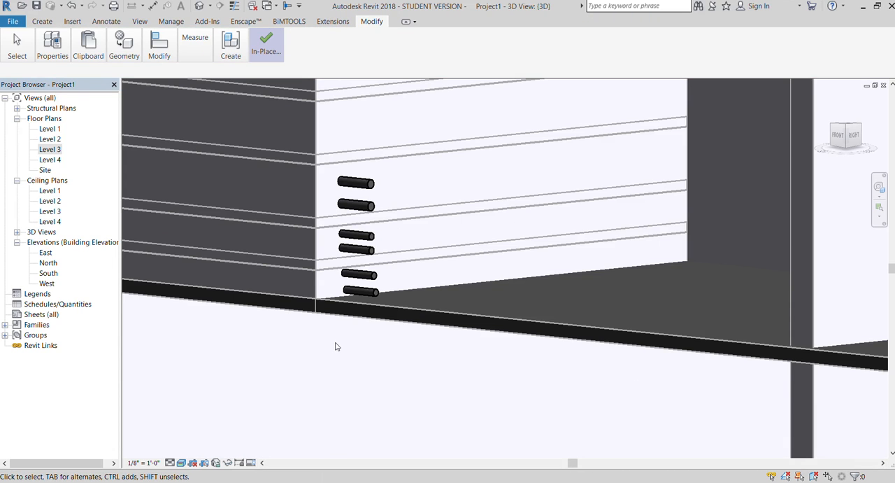
left_click(255, 45)
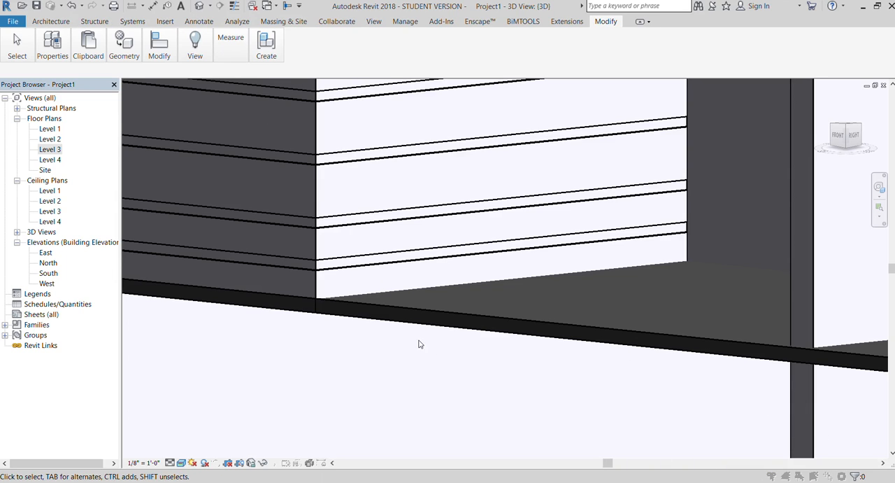
Examine the house and the reference image from the front, and the lower wall reveals and floor edge from the front-left.
scroll(409, 336, "down", 2)
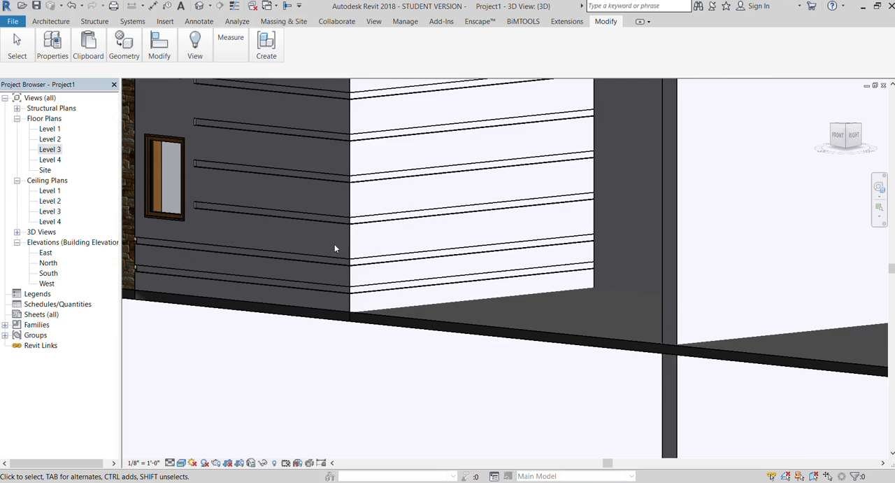
left_click(838, 136)
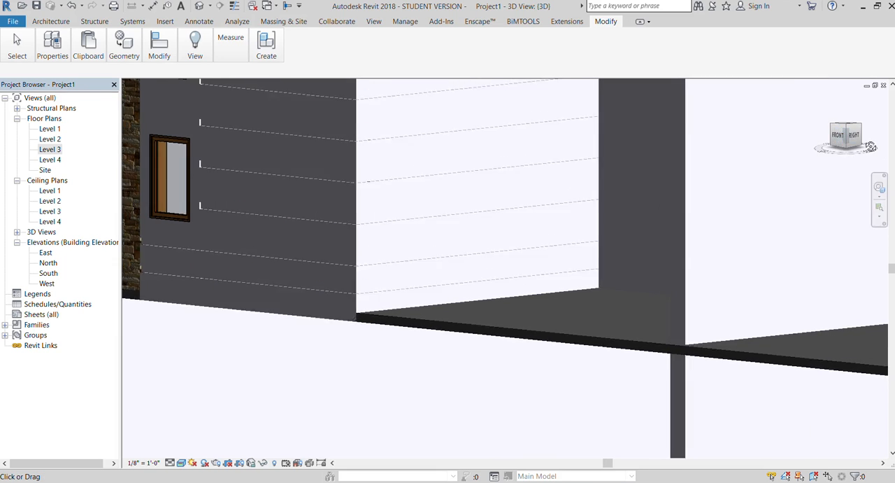
scroll(362, 175, "down", 5)
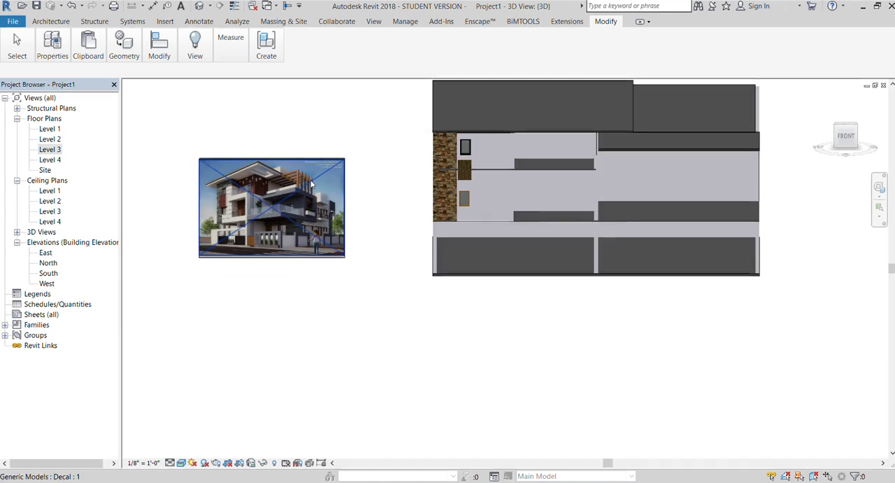
left_click_drag(846, 142, 877, 146)
scroll(661, 183, "up", 5)
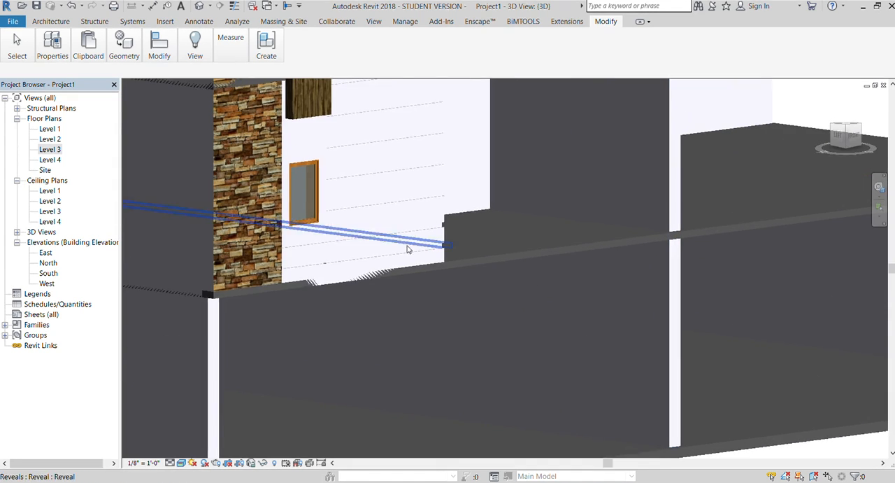
scroll(416, 245, "down", 2)
scroll(560, 193, "up", 3)
scroll(252, 249, "down", 2)
scroll(561, 172, "up", 4)
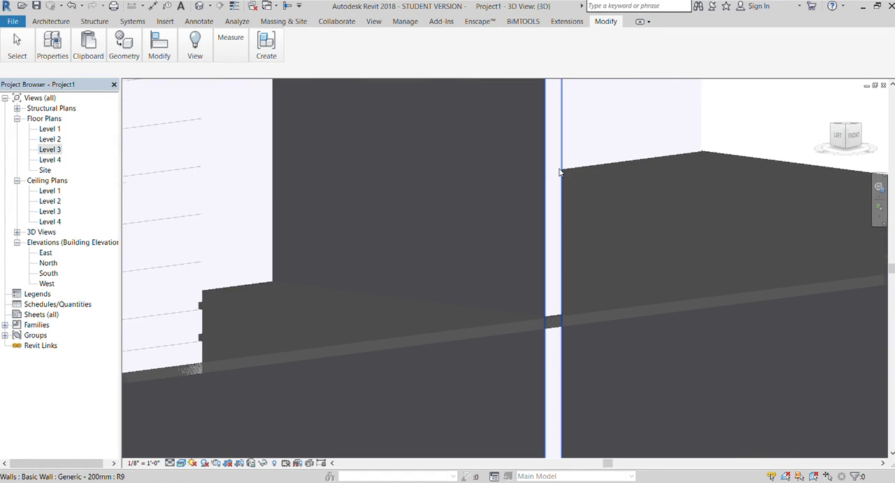
Start a new in-place wall model and begin an extrusion in it.
left_click(53, 24)
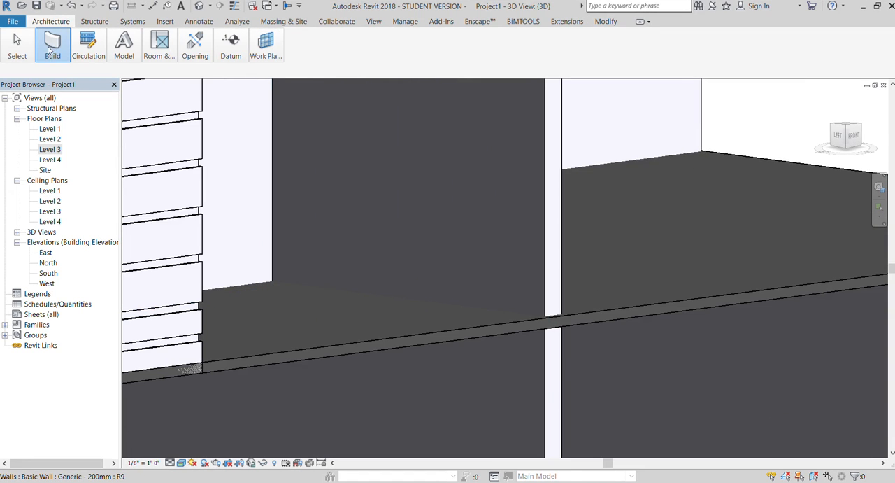
left_click(136, 130)
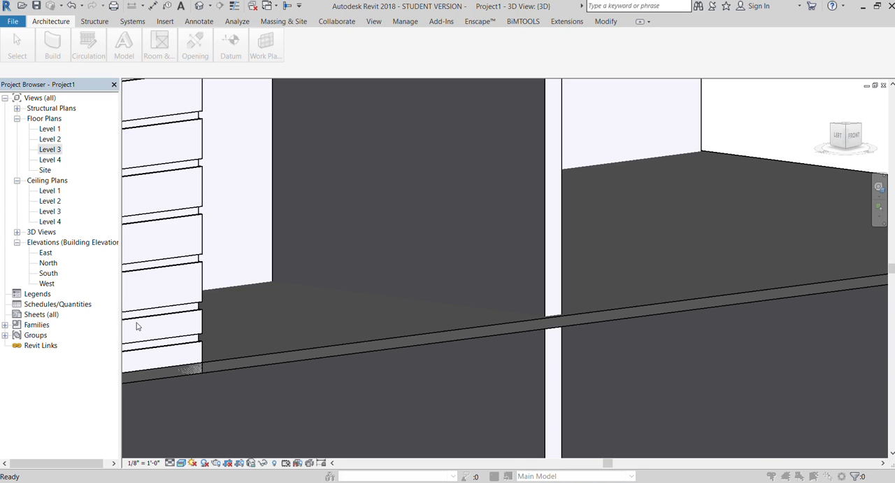
left_click(432, 264)
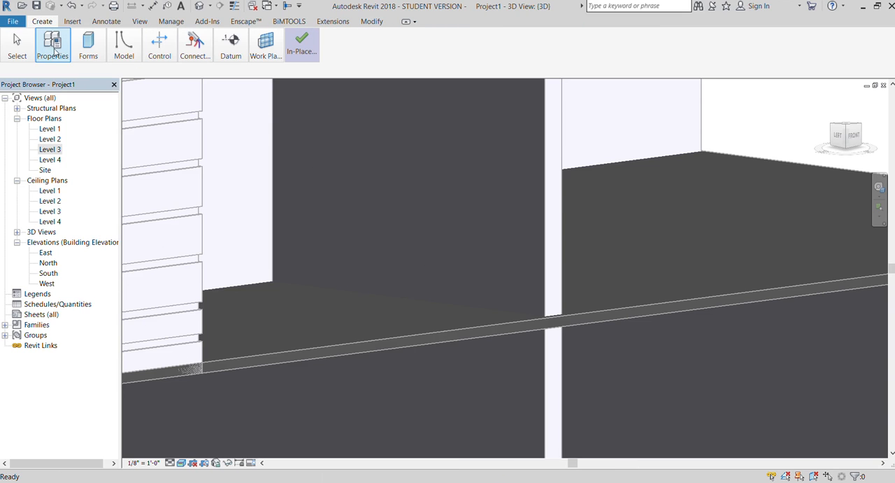
left_click(99, 47)
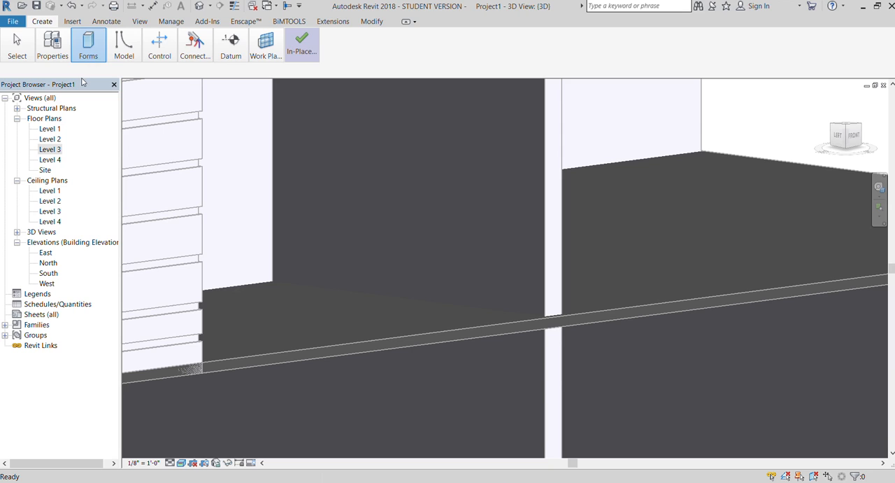
left_click(82, 80)
Set the extrusion's work plane by picking the plain wall across the opening from the wall with reveals.
left_click(340, 48)
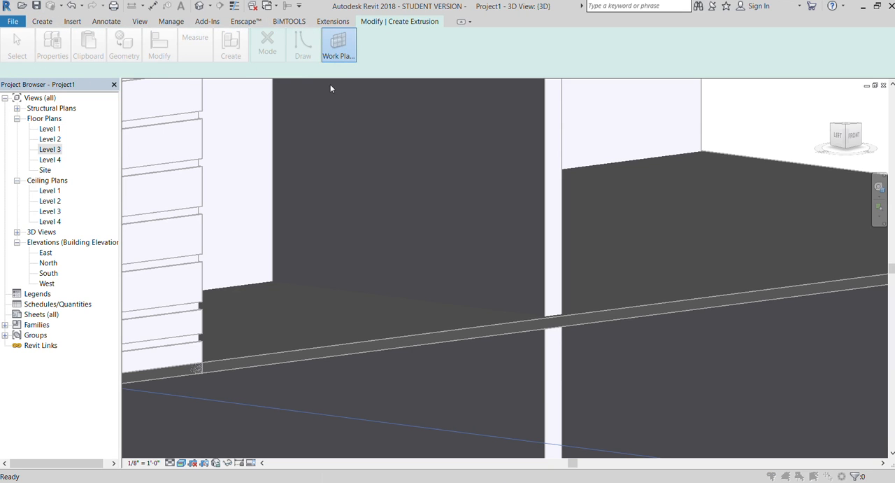
left_click(528, 184)
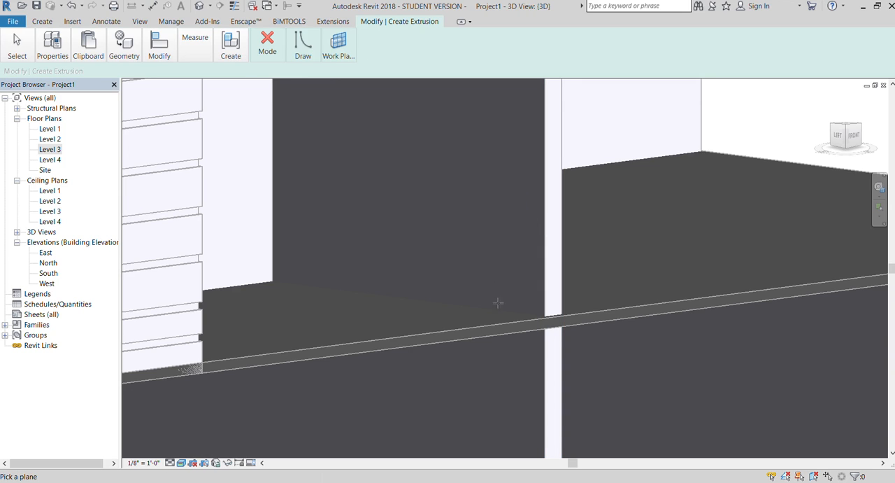
scroll(497, 316, "down", 6)
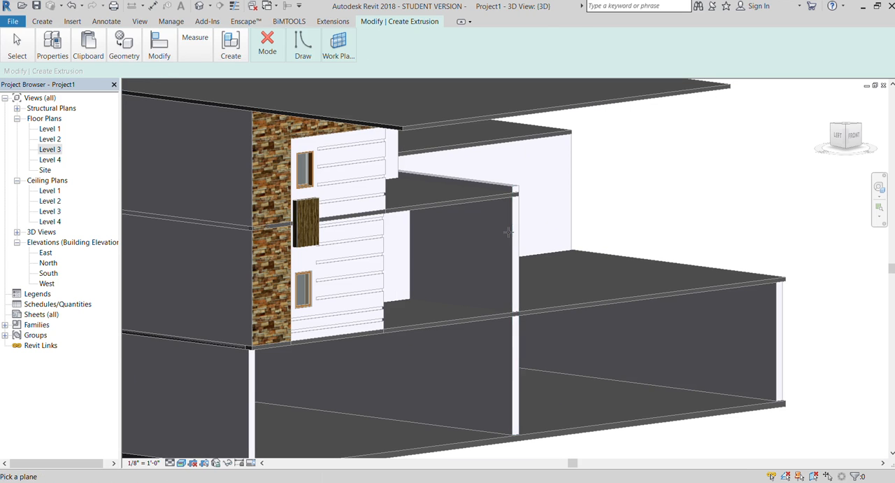
scroll(511, 234, "up", 3)
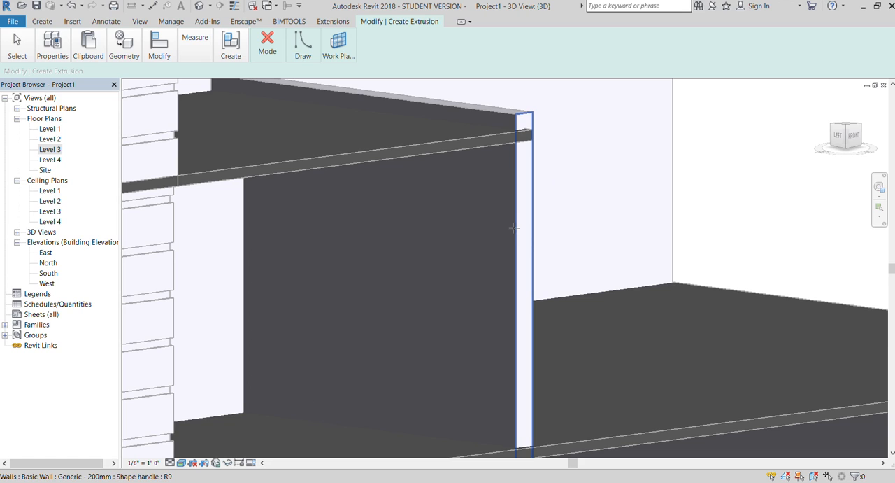
left_click(514, 226)
scroll(471, 196, "down", 2)
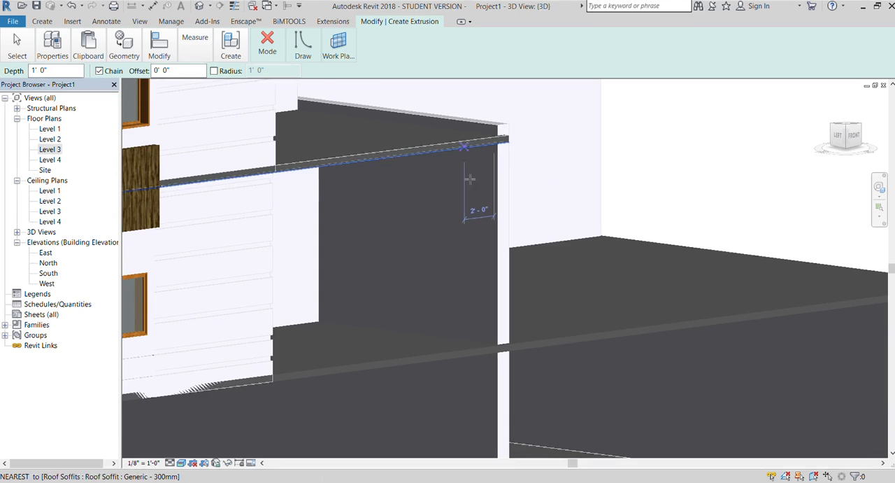
scroll(474, 302, "up", 2)
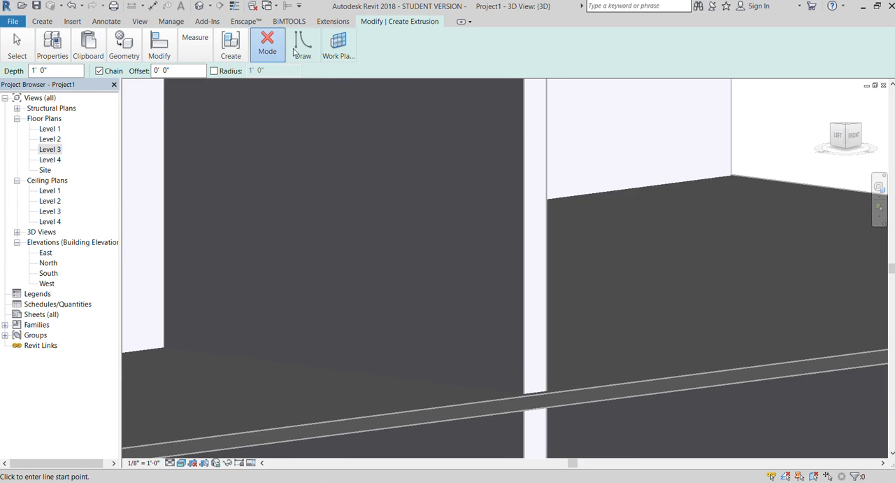
left_click(344, 67)
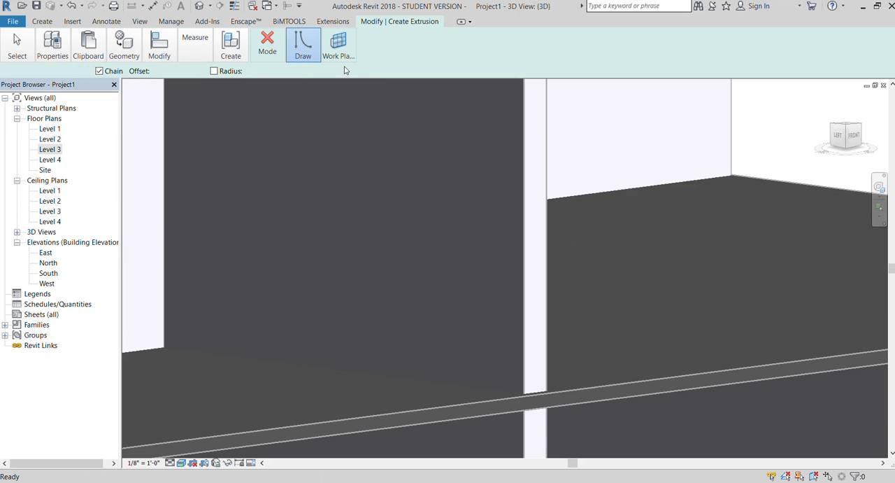
left_click(493, 367)
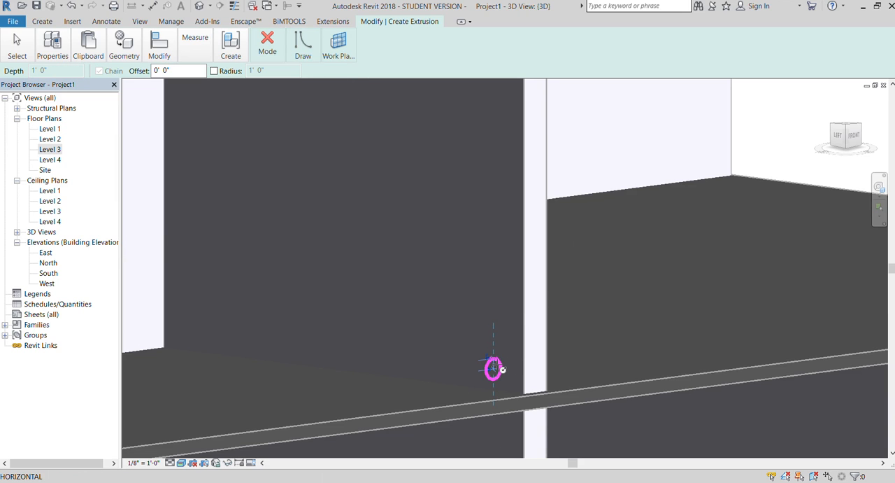
scroll(498, 319, "down", 2)
key("Escape")
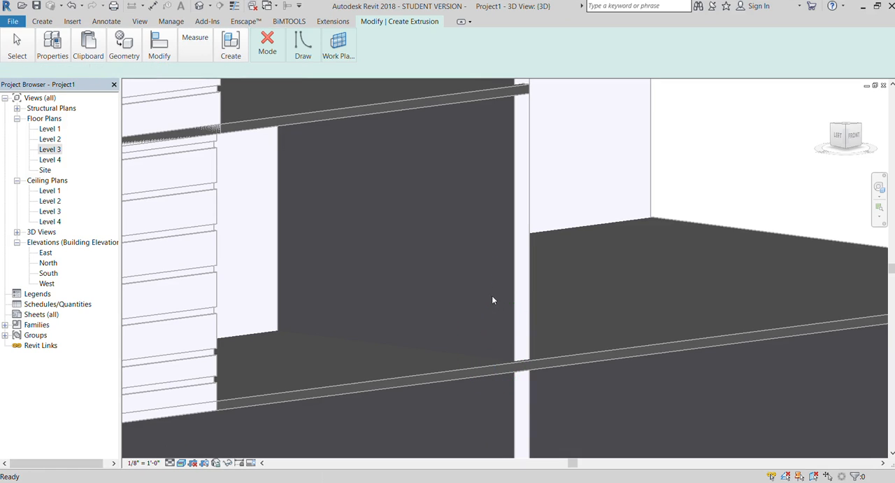
left_click_drag(840, 140, 894, 144)
scroll(530, 252, "up", 3)
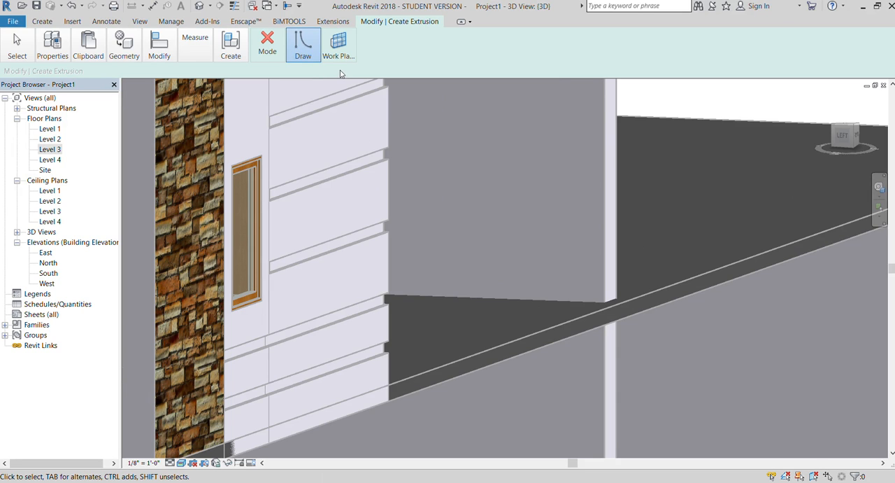
left_click(552, 274)
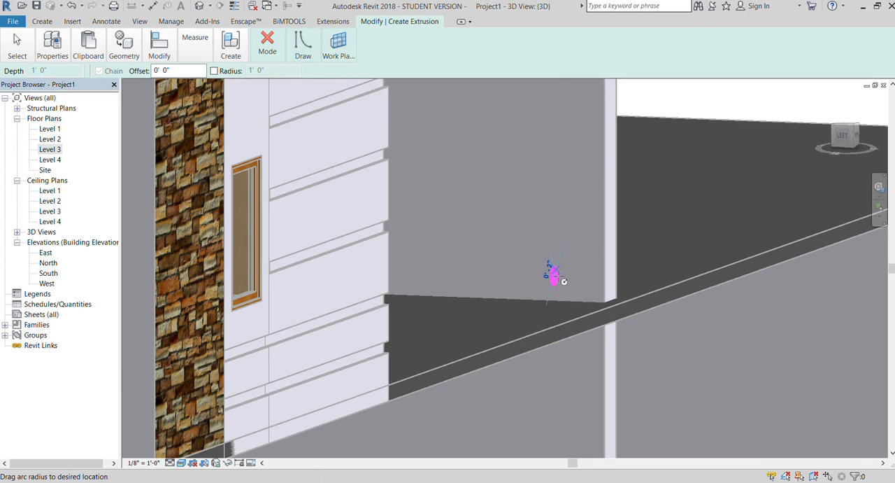
key("Escape")
key("Escape")
Pick the side face of the plain wall, facing the wall with reveals, as the extrusion's work plane.
scroll(202, 242, "down", 2)
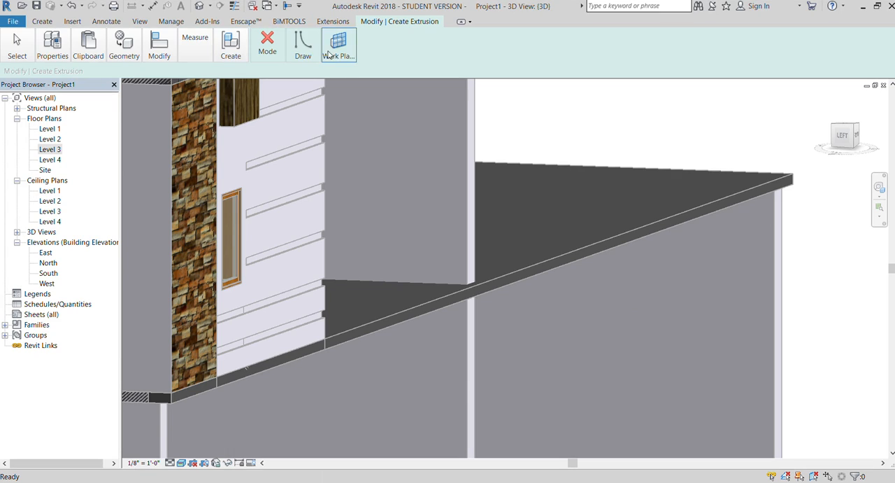
left_click(329, 76)
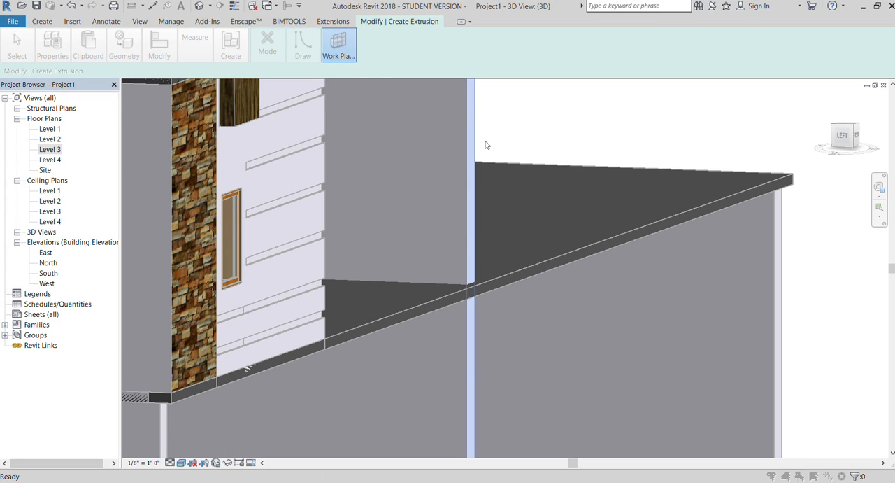
left_click(531, 186)
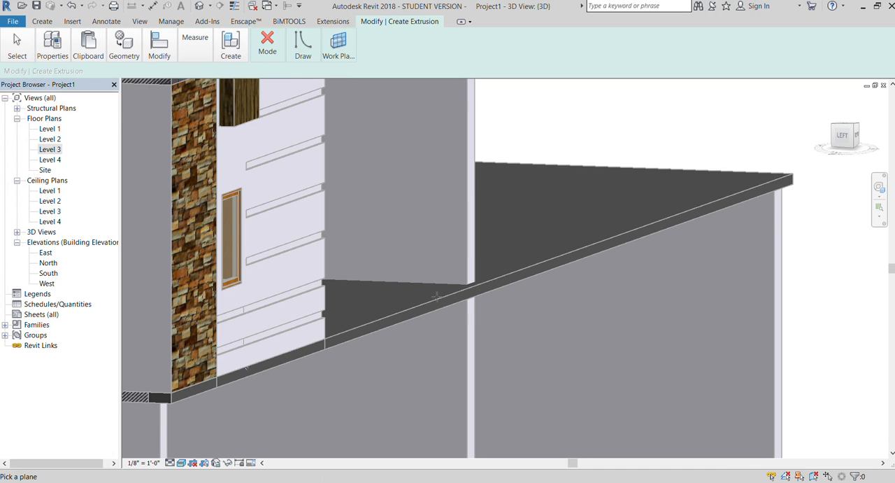
scroll(436, 296, "down", 3)
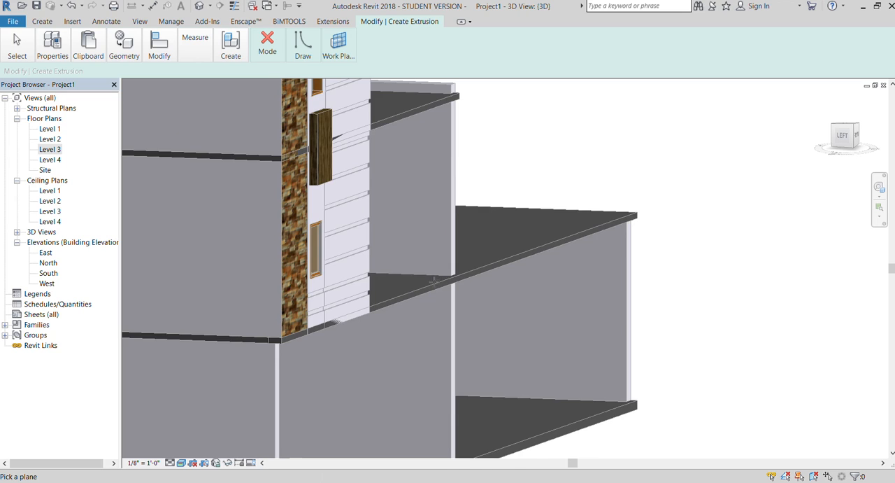
scroll(434, 280, "down", 3)
left_click(831, 146)
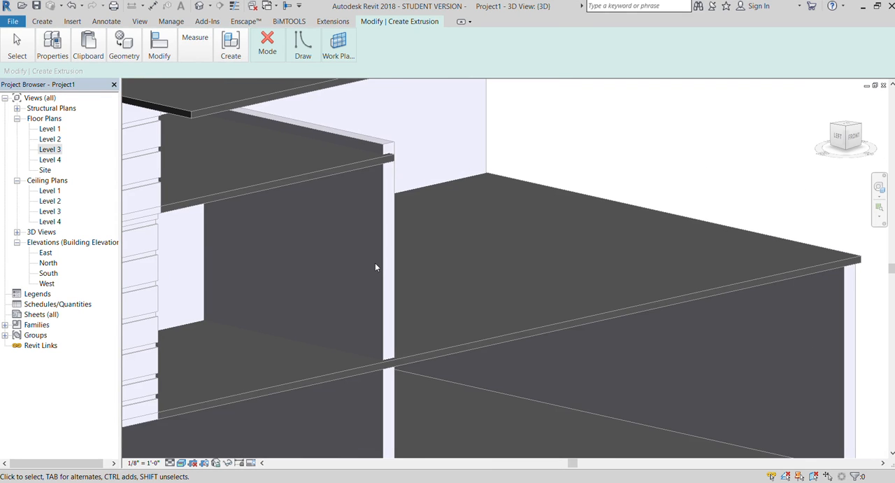
left_click(334, 56)
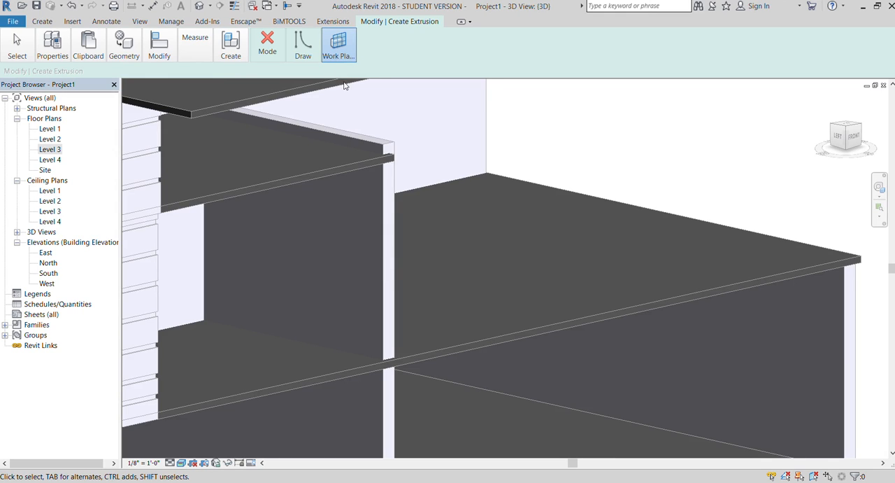
left_click(520, 188)
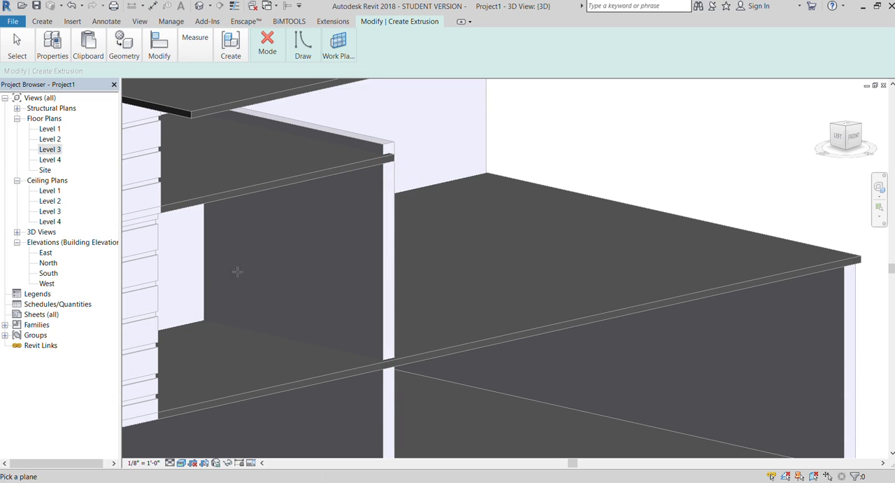
left_click(383, 156)
Sketch a small circle on the plain wall's side face, just above the floor and near the wall's outer edge.
left_click(837, 135)
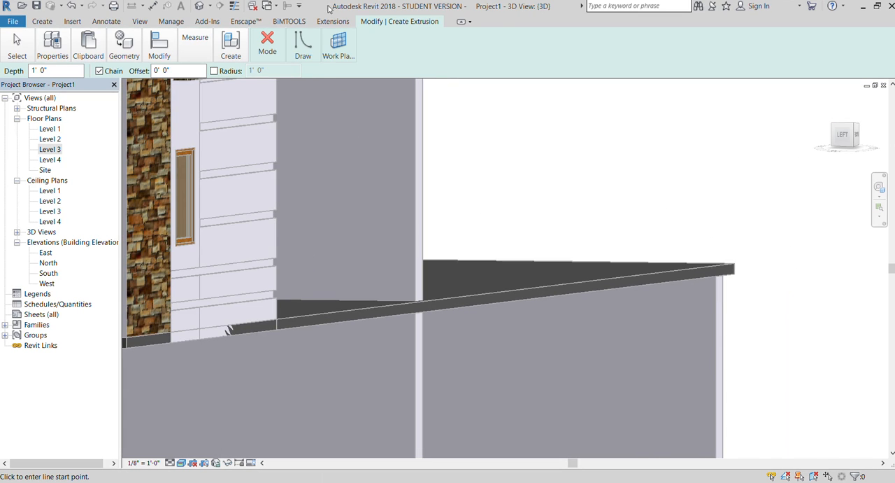
left_click(340, 72)
scroll(398, 269, "up", 2)
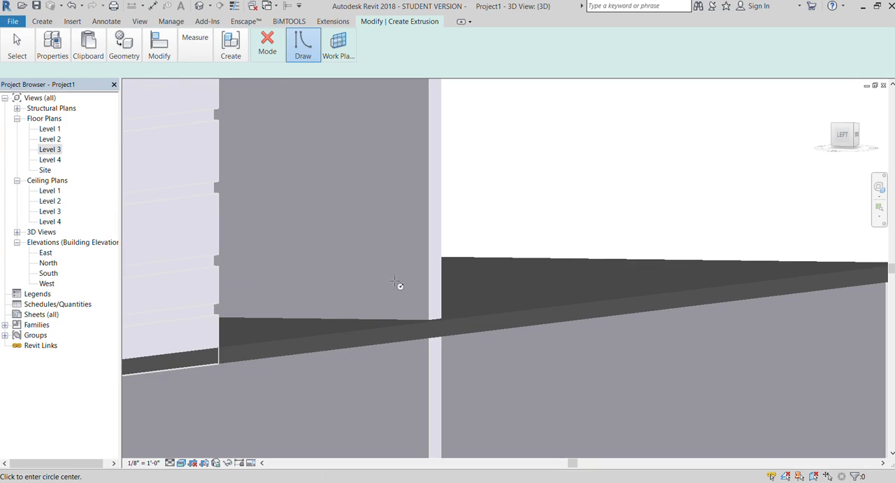
left_click(406, 305)
left_click(412, 303)
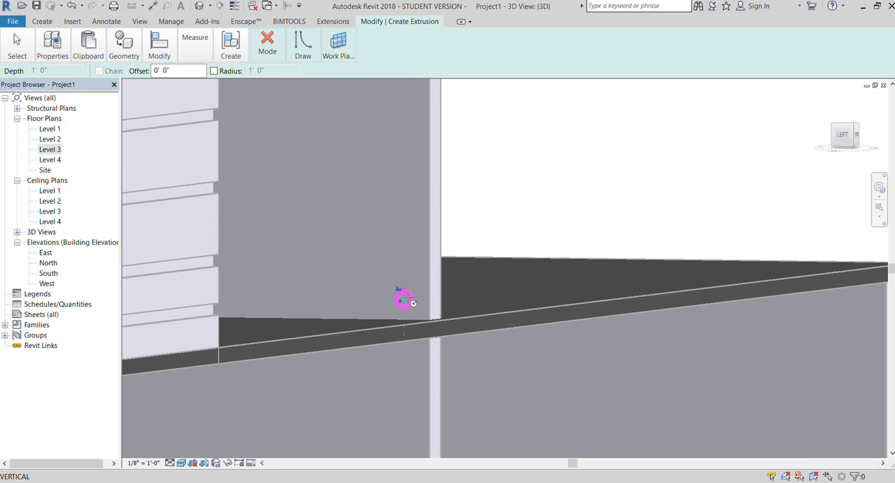
left_click(834, 144)
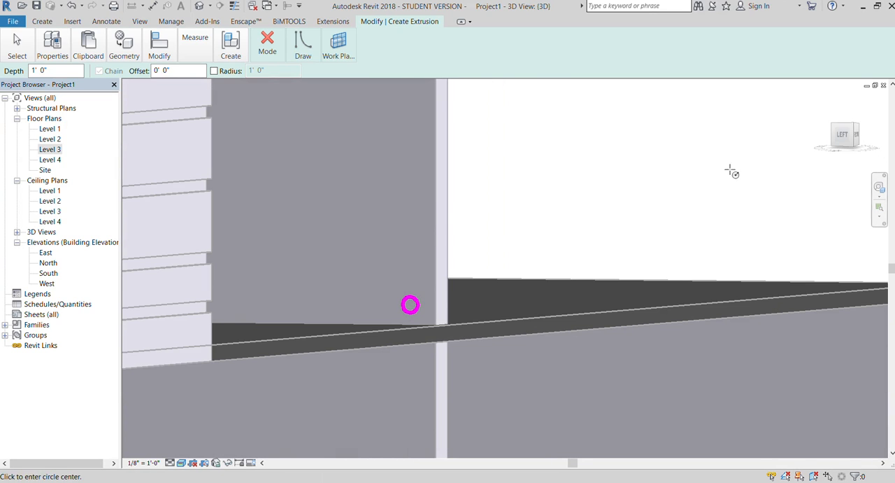
Sketch four more circles of similar size in a vertical row above the first, and a larger circle above them.
left_click(413, 273)
left_click(419, 271)
left_click(411, 235)
left_click(418, 235)
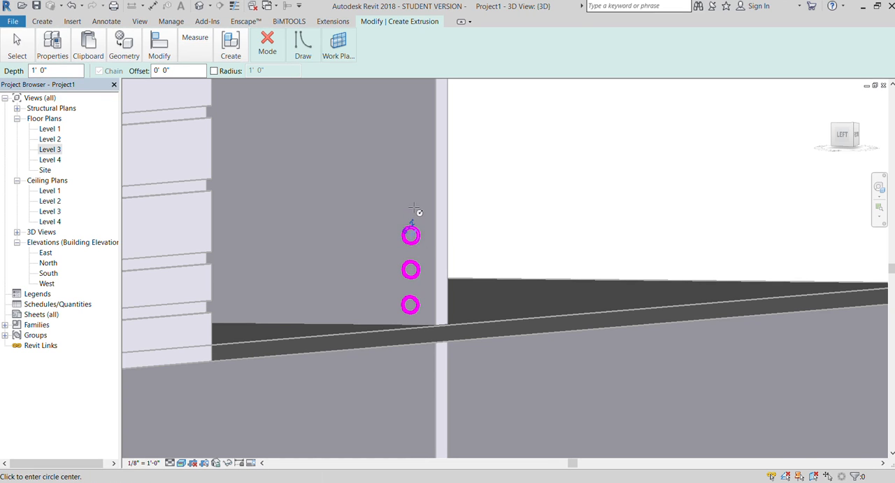
left_click(411, 201)
left_click(419, 201)
left_click(411, 170)
left_click(420, 175)
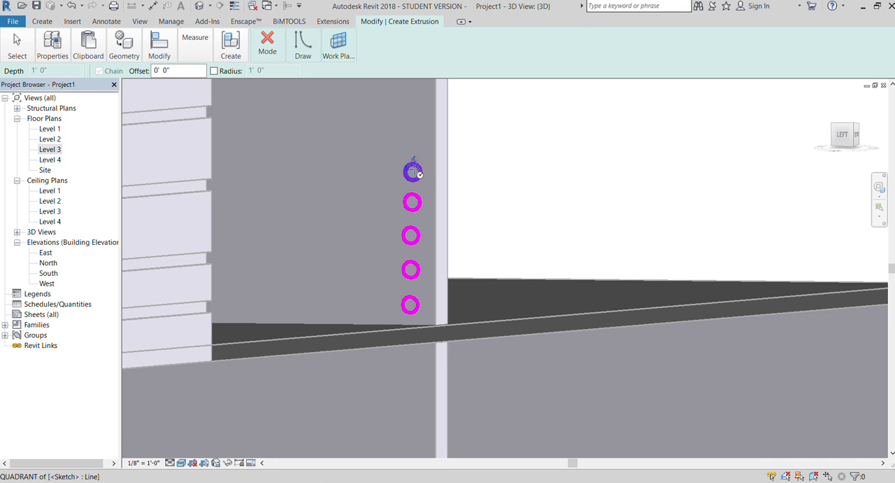
left_click(413, 131)
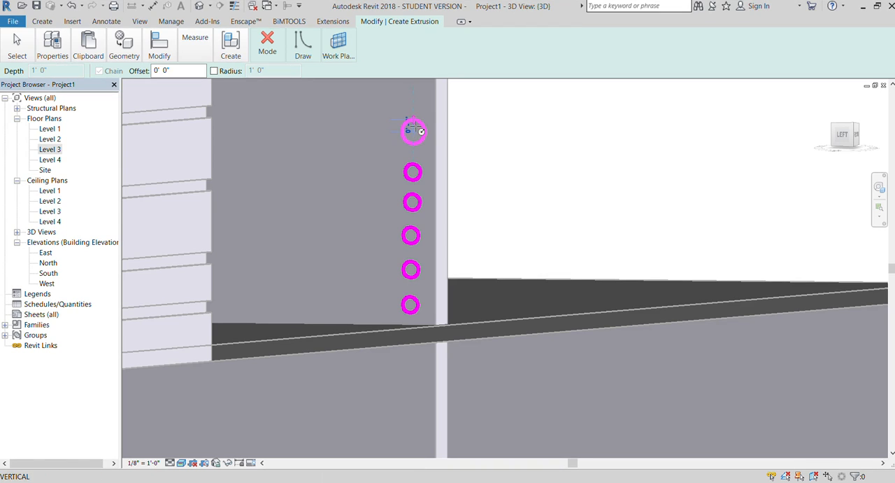
left_click(426, 131)
Extrude the six circles to a depth of 1' 0" and finish the in-place model.
left_click(268, 43)
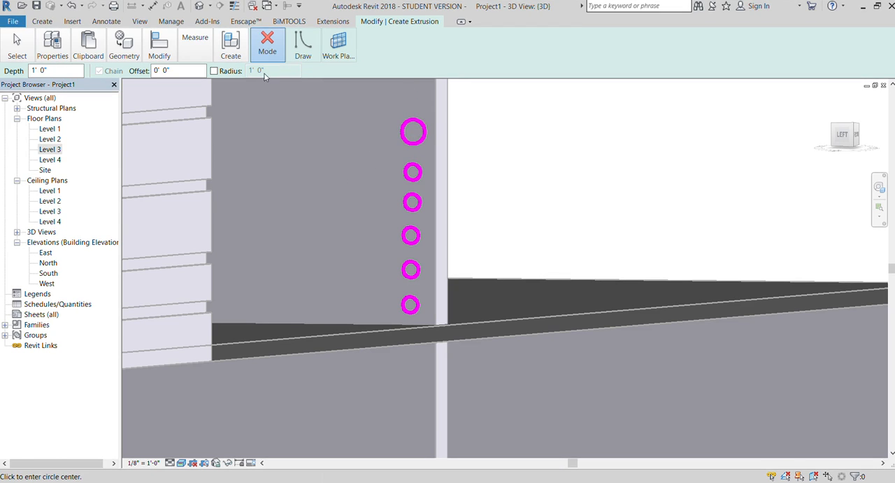
left_click(259, 92)
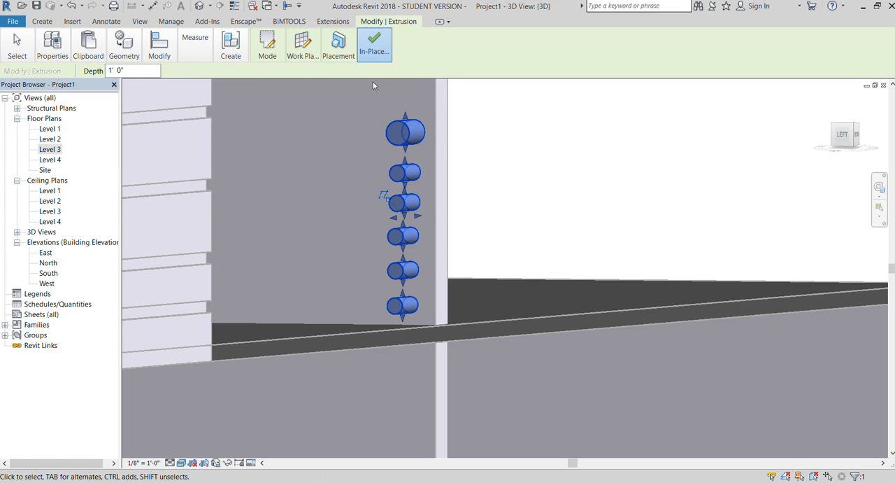
left_click(375, 43)
Try to lengthen the six rods toward the wall with reveals, and undo the change.
scroll(451, 165, "down", 5)
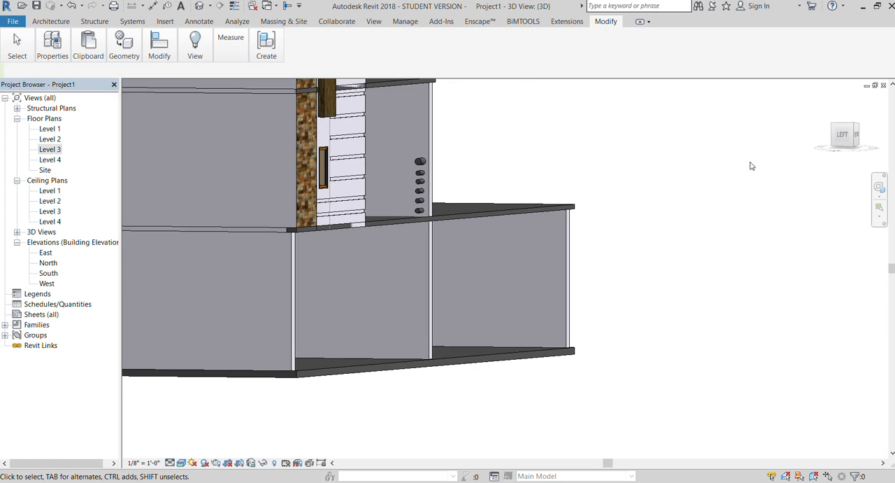
left_click_drag(841, 151, 828, 152)
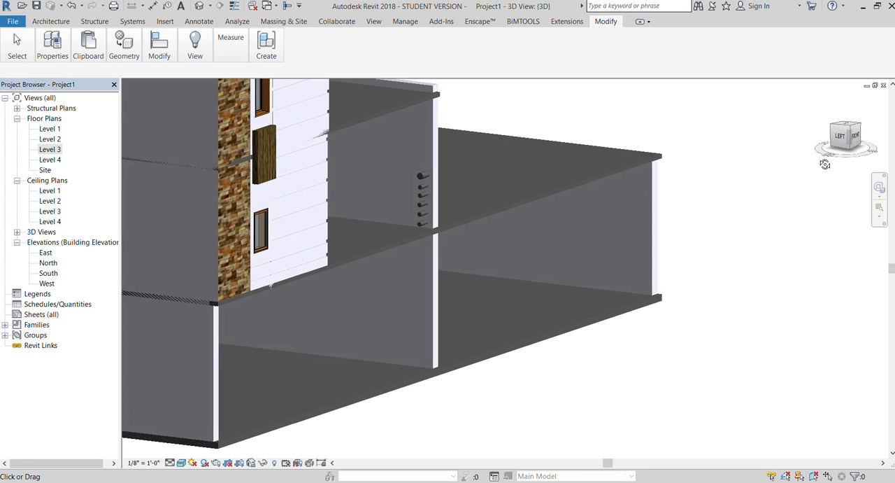
scroll(318, 234, "up", 4)
scroll(318, 235, "up", 2)
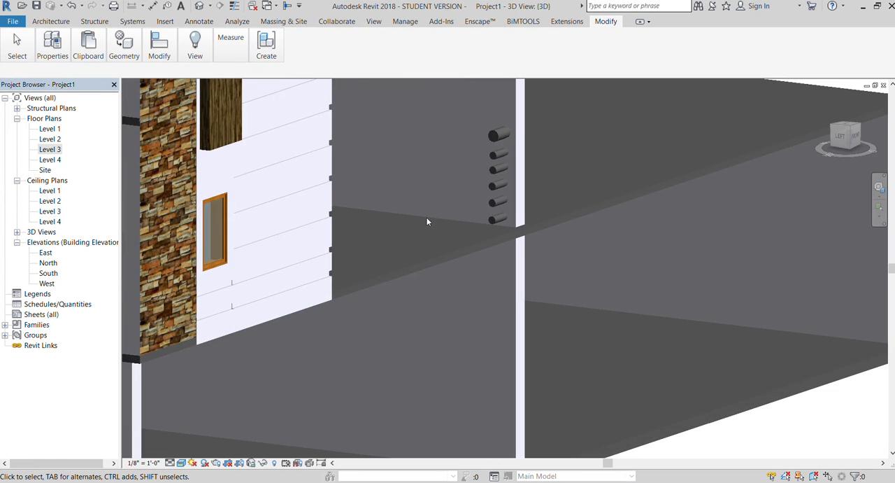
left_click(489, 231)
left_click_drag(492, 191, 389, 220)
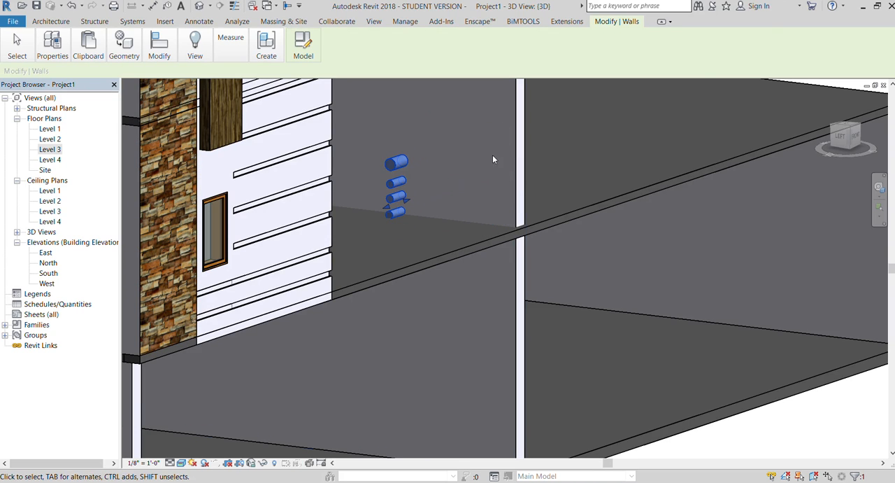
scroll(484, 147, "down", 2)
key("ctrl+z")
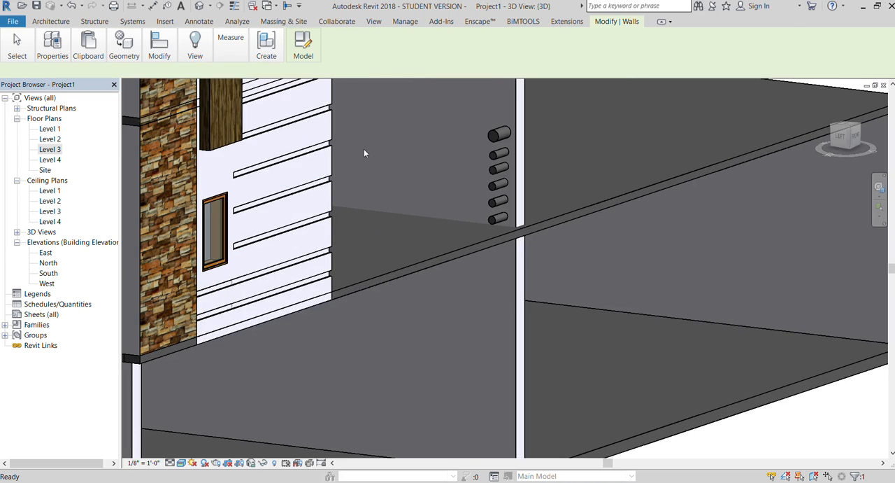
Stretch the six rods from the plain wall across the opening to just short of the wall with reveals.
scroll(371, 156, "down", 3)
left_click(442, 187)
left_click_drag(431, 168, 355, 195)
left_click(742, 345)
Extend the free ends of the six rods until they meet the wall with reveals, closing the railing.
mouse_move(838, 140)
left_mouse_down()
mouse_move(814, 156)
mouse_move(802, 149)
mouse_move(831, 151)
left_mouse_up()
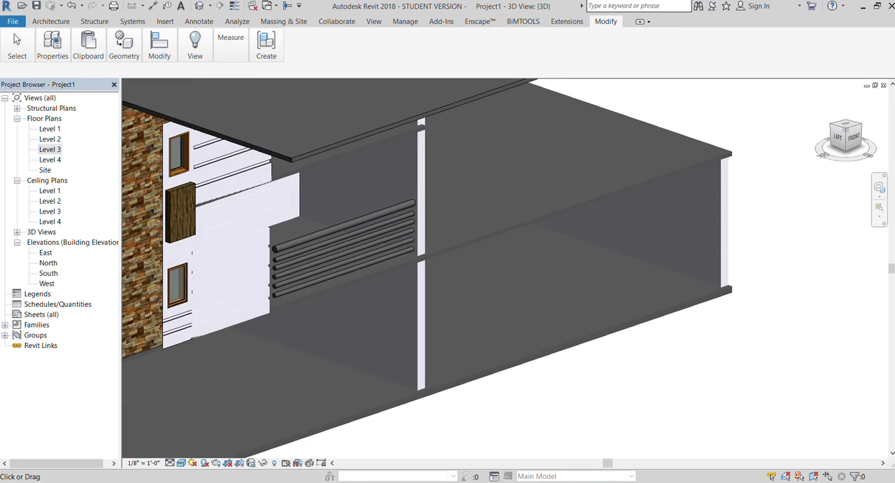
scroll(251, 256, "up", 3)
left_click(316, 236)
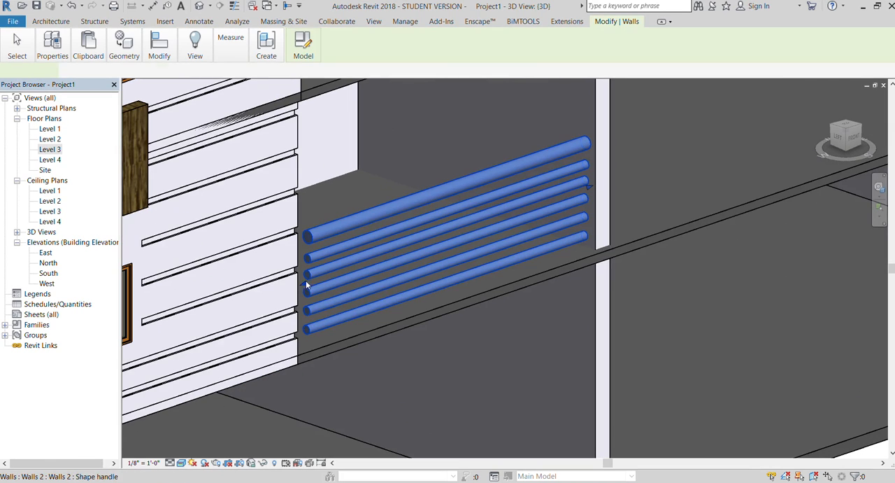
key("Escape")
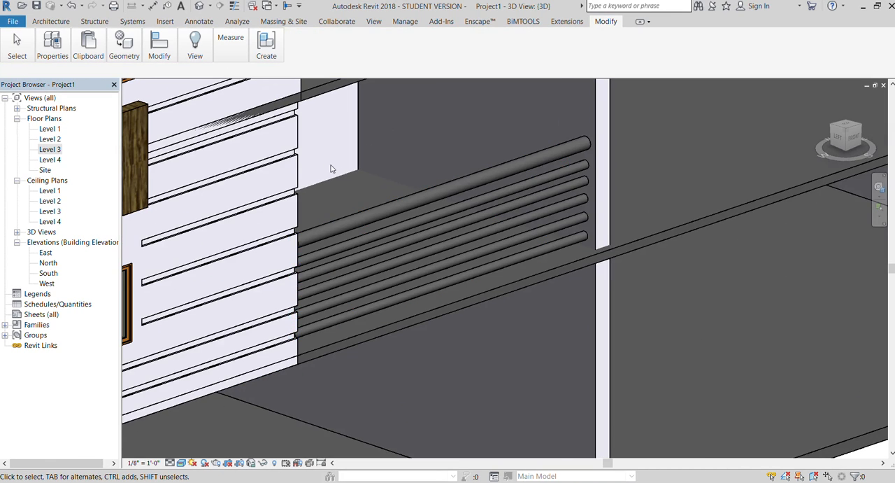
scroll(332, 168, "down", 6)
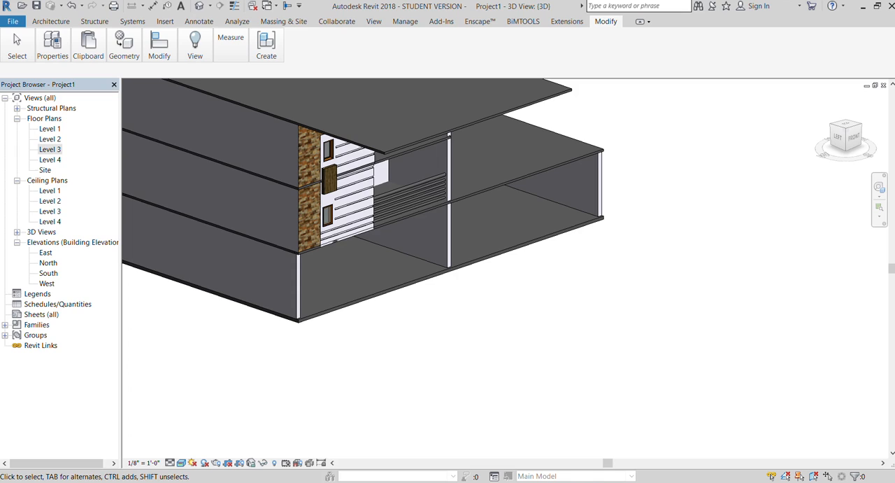
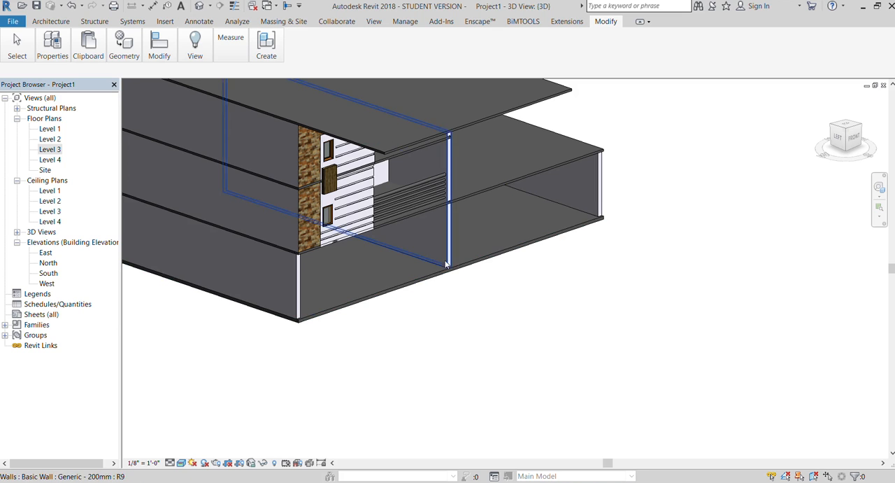
Compare the stone, wood and railing side of the model with the same side of the house in the reference image.
scroll(444, 259, "down", 2)
mouse_move(851, 149)
left_mouse_down()
mouse_move(801, 126)
mouse_move(783, 146)
left_mouse_up()
scroll(638, 328, "down", 5)
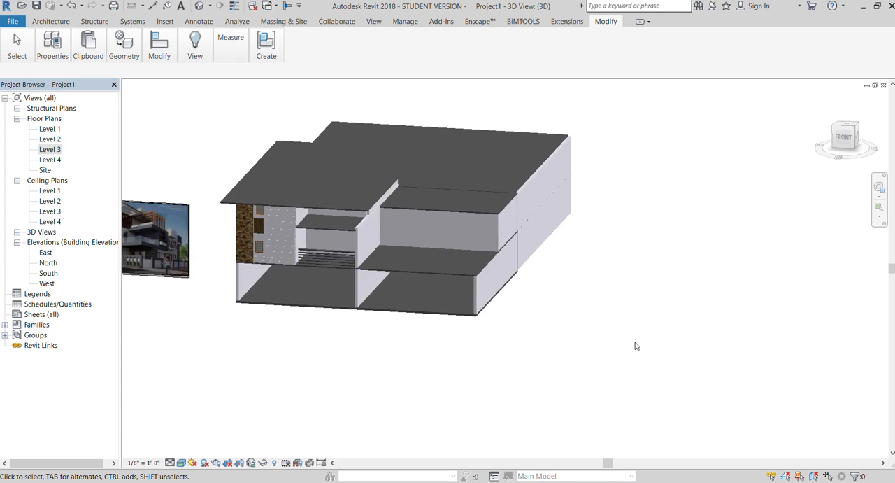
scroll(369, 295, "up", 6)
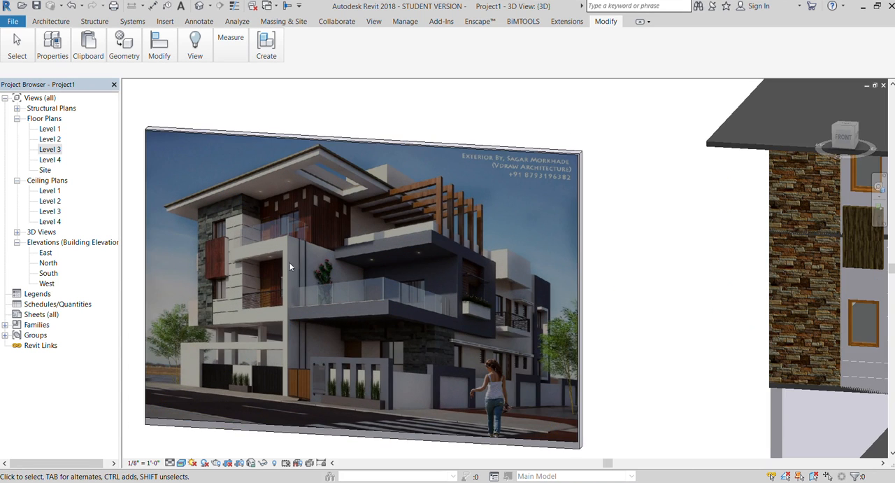
scroll(233, 242, "up", 2)
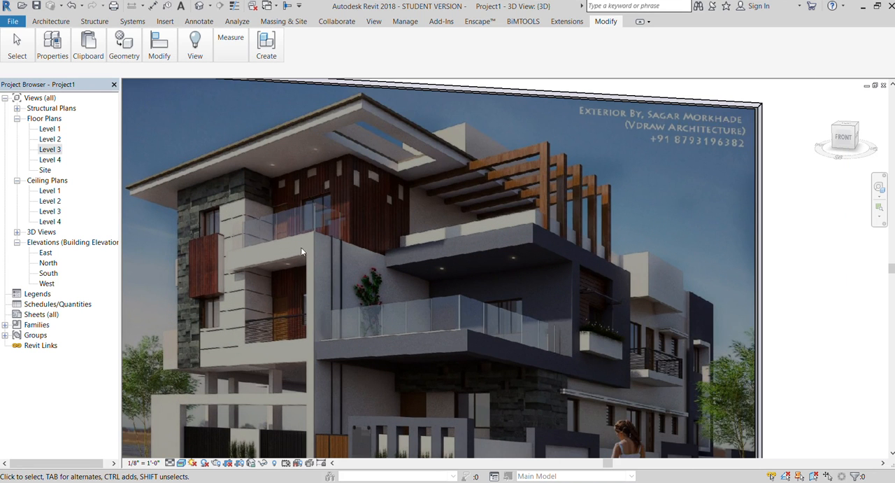
scroll(163, 226, "down", 3)
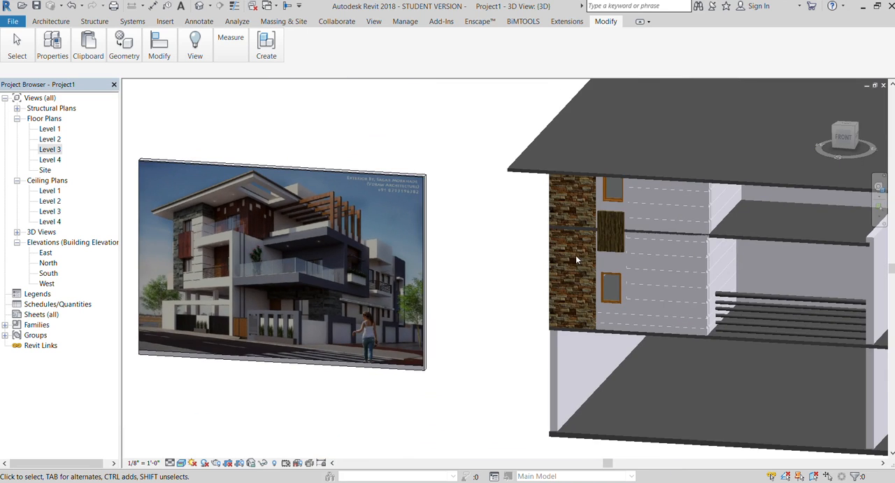
scroll(496, 217, "down", 2)
In the front view, copy the wood block horizontally by about 6' 6" onto the wall with reveals.
left_click(844, 149)
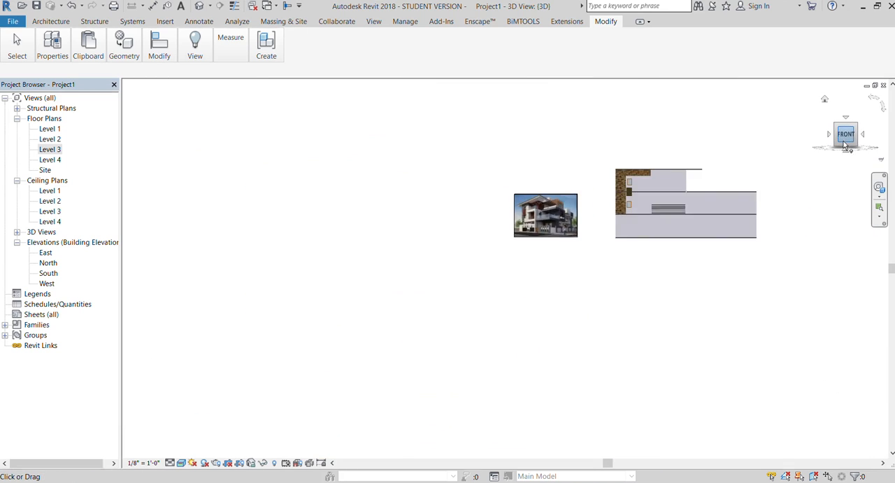
scroll(549, 264, "up", 4)
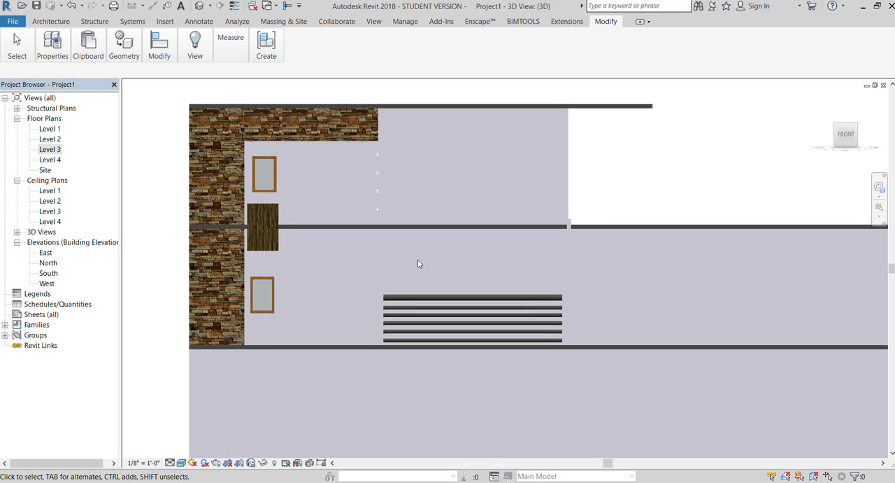
left_click(273, 227)
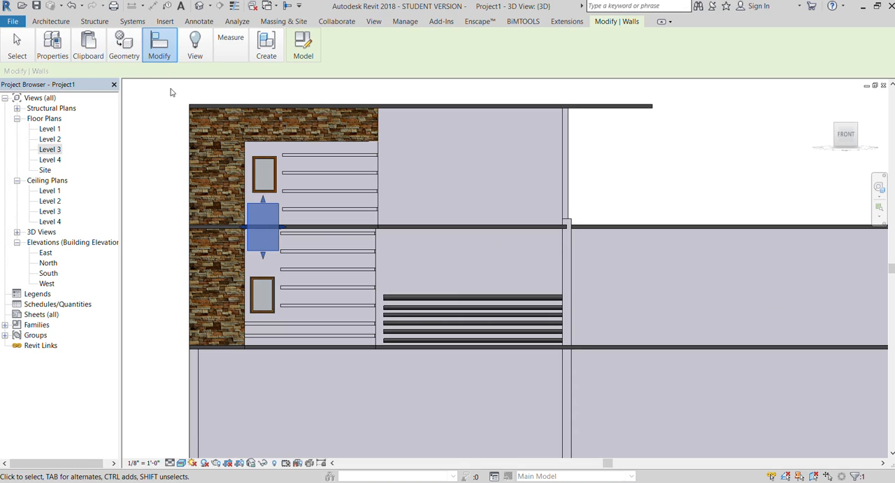
key("m")
key("v")
left_click(257, 226)
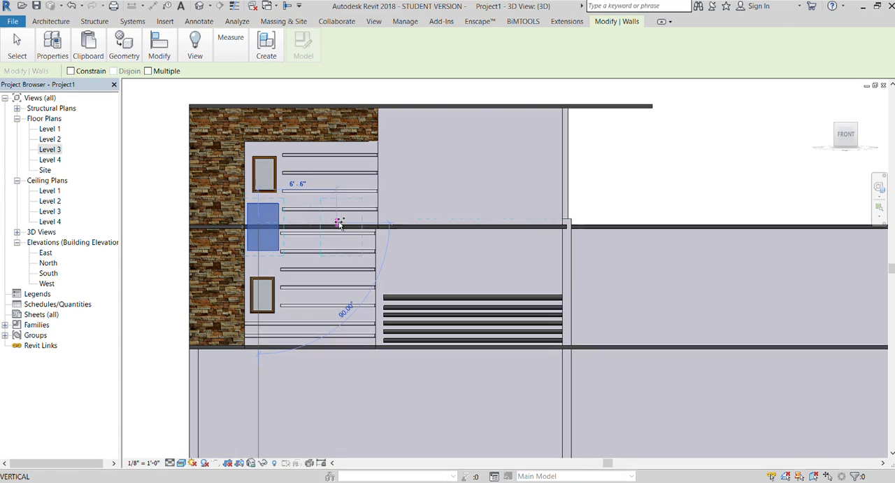
left_click(337, 224)
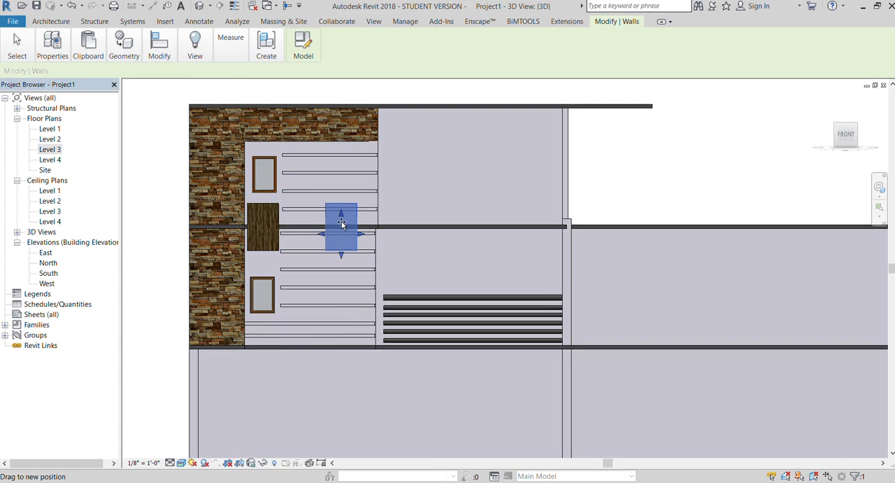
Reshape the copied wood block into a thin horizontal band spanning the balcony opening above the six rods.
left_click_drag(341, 221, 341, 223)
left_click_drag(340, 256, 571, 234)
left_click_drag(322, 229, 367, 231)
key("Escape")
scroll(410, 196, "down", 4)
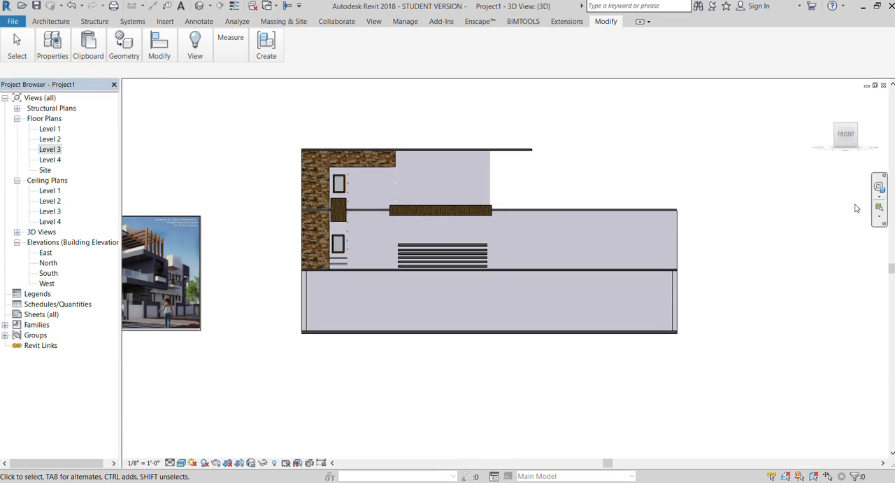
Extend the wood band over the end of the plain wall and lower its edges slightly along the balcony slab.
scroll(733, 202, "down", 2)
scroll(269, 255, "up", 5)
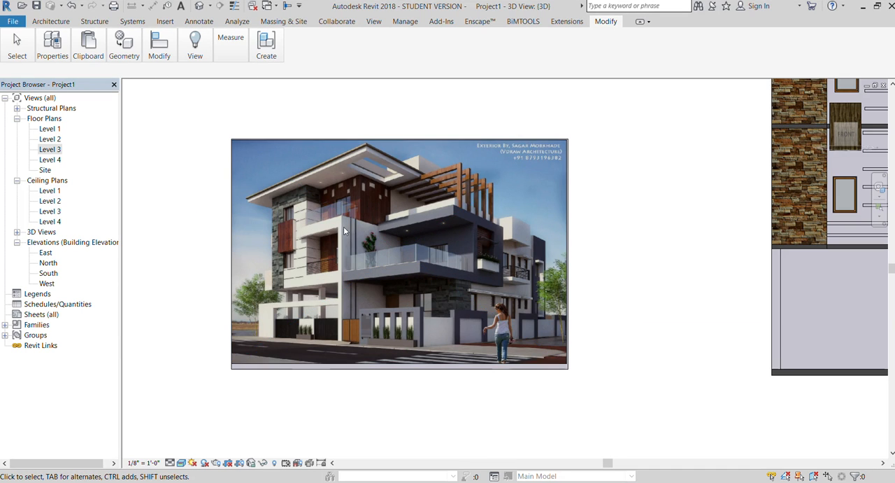
scroll(227, 220, "down", 4)
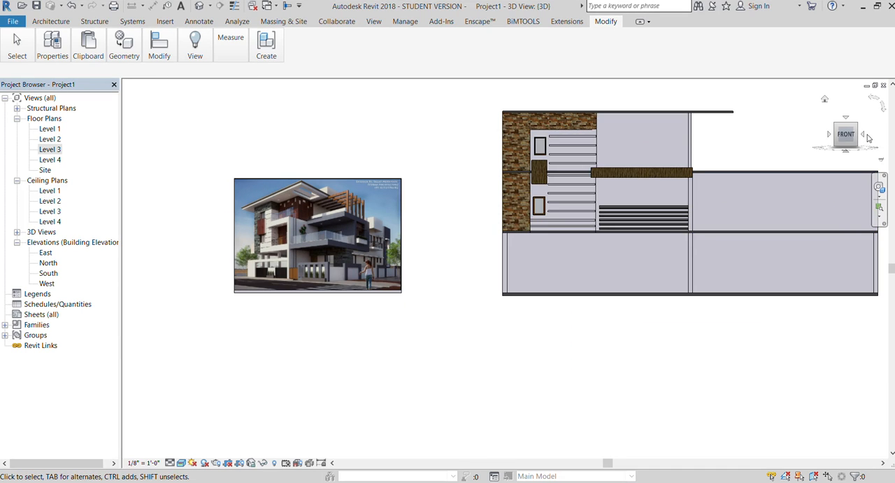
left_click(838, 143)
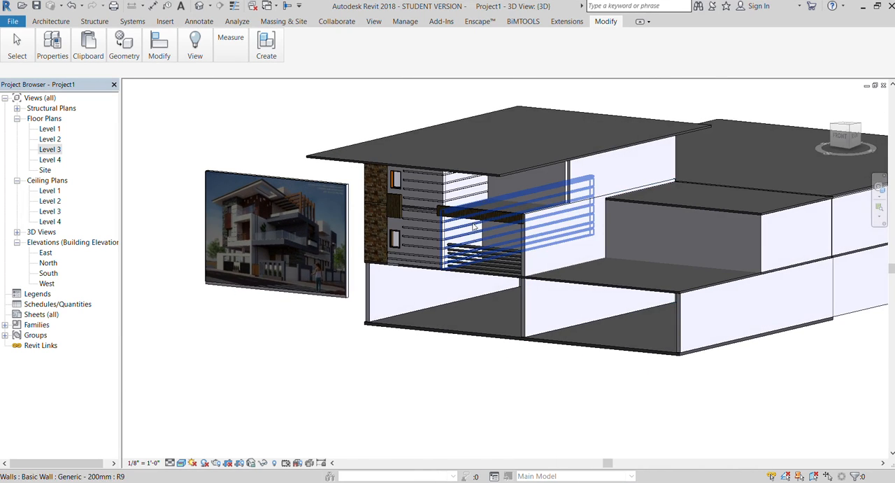
scroll(512, 221, "up", 3)
left_click(512, 220)
left_click_drag(585, 213, 598, 217)
scroll(591, 213, "up", 2)
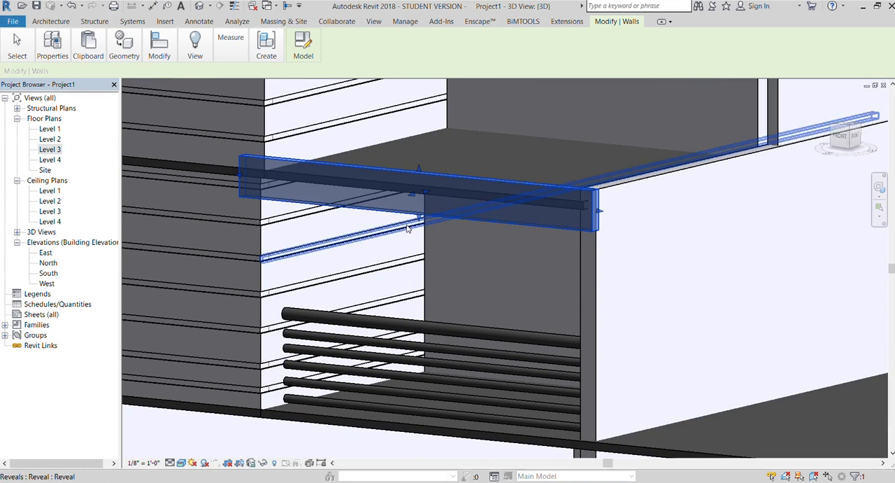
left_click_drag(418, 169, 414, 232)
scroll(507, 139, "down", 3)
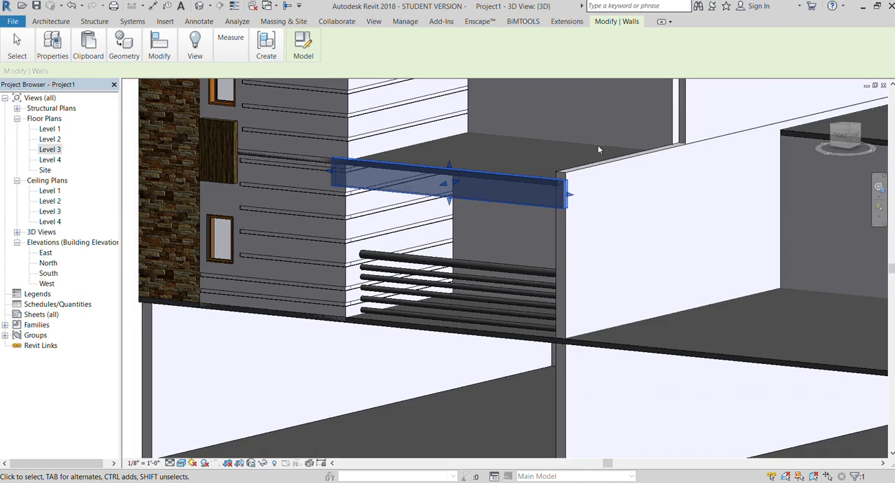
scroll(599, 149, "down", 5)
left_click(489, 290)
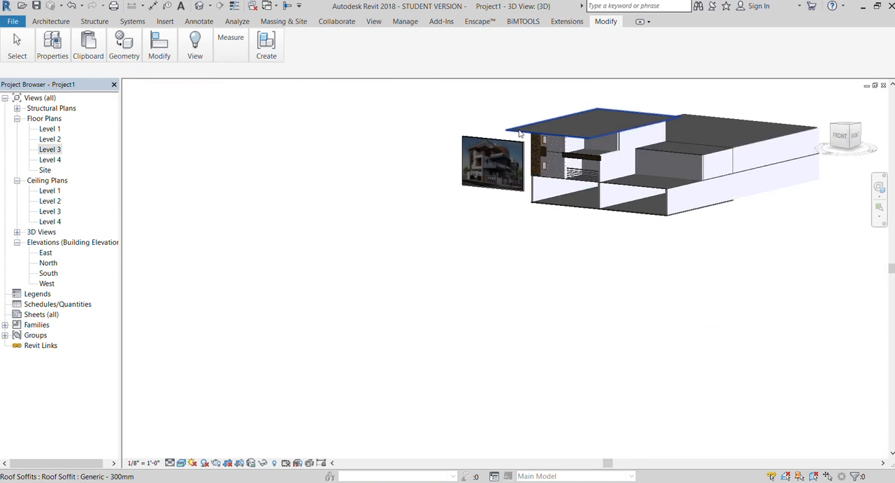
Lower the top of the plain wall beside the balcony until it lines up with the band's upper edge.
scroll(520, 133, "up", 8)
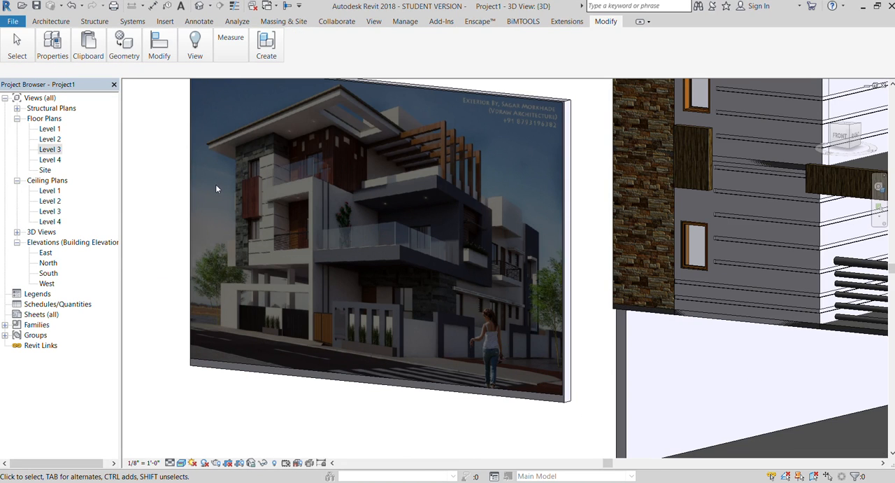
scroll(213, 189, "down", 2)
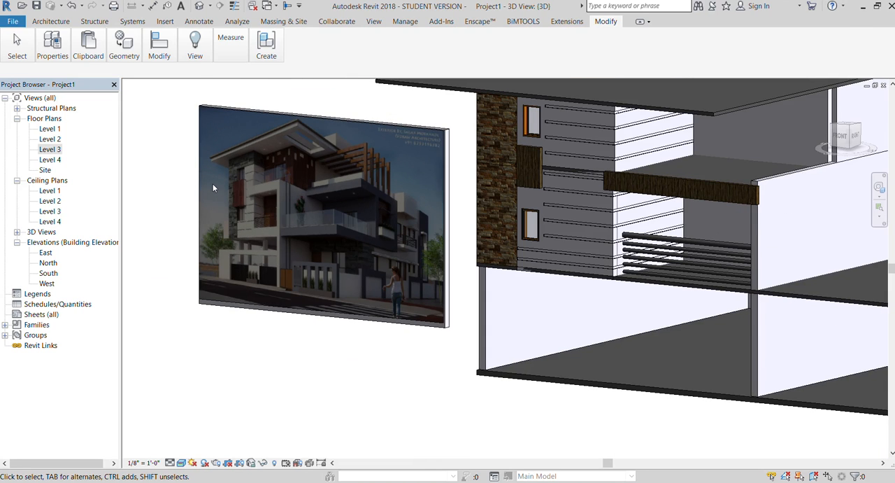
scroll(170, 200, "down", 2)
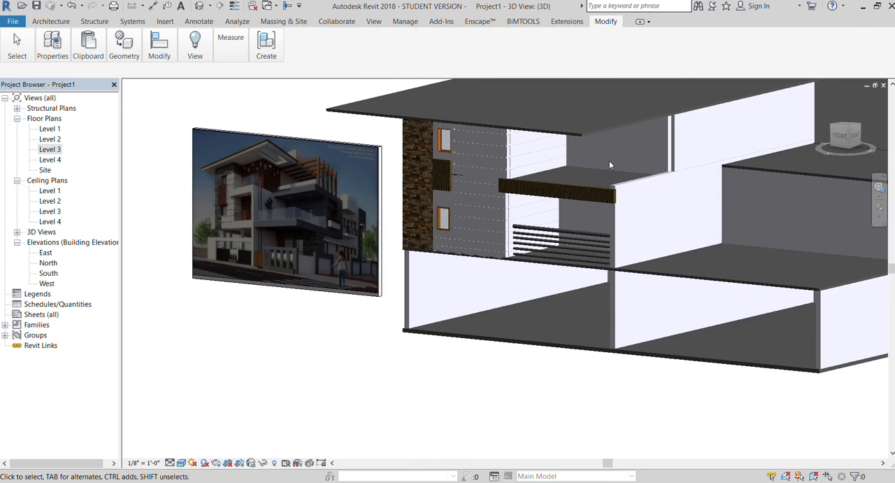
scroll(610, 163, "up", 3)
left_click(635, 202)
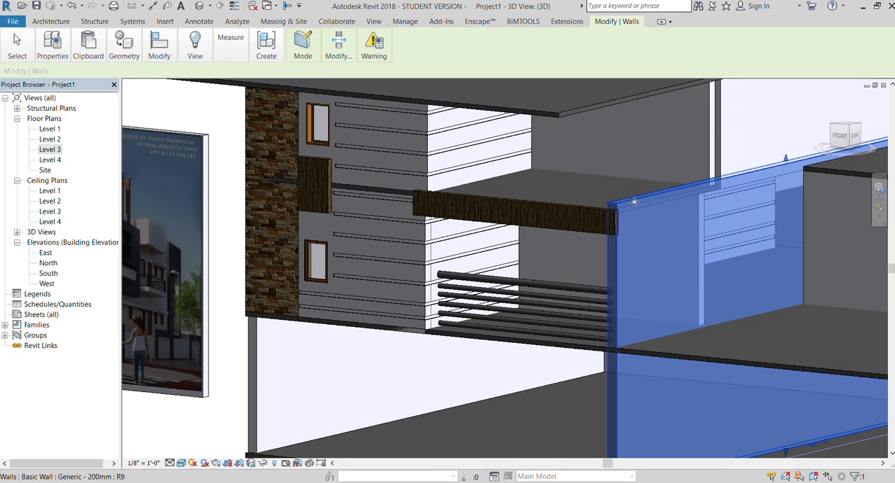
left_click_drag(788, 161, 772, 170)
scroll(749, 149, "down", 2)
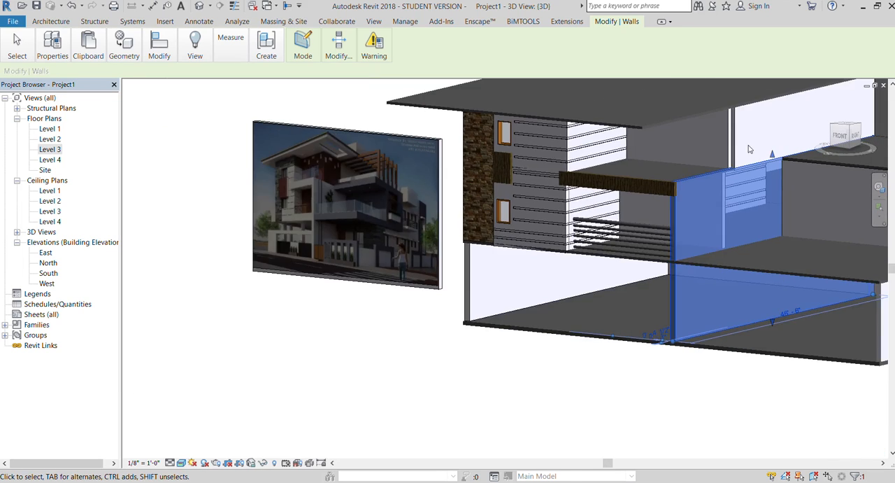
scroll(749, 149, "down", 1)
left_click(605, 349)
Try to replace the wood finish of the balcony band by editing its in-place extrusion.
scroll(645, 237, "up", 4)
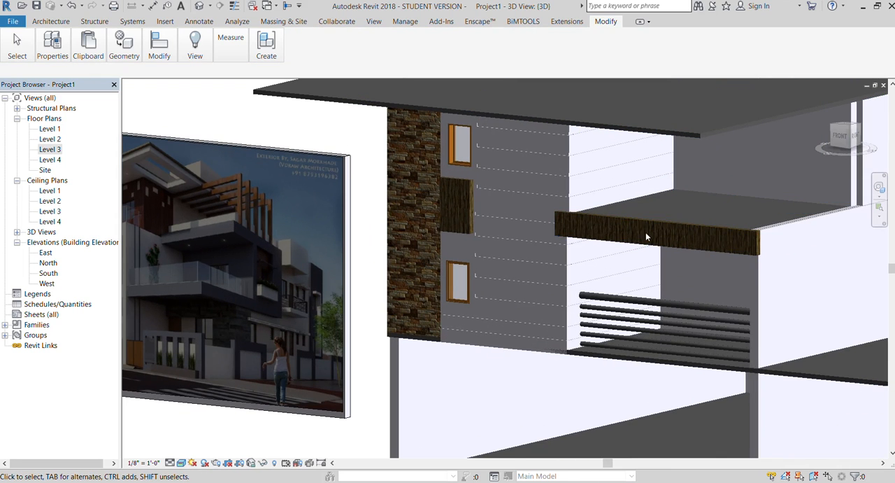
left_click(645, 237)
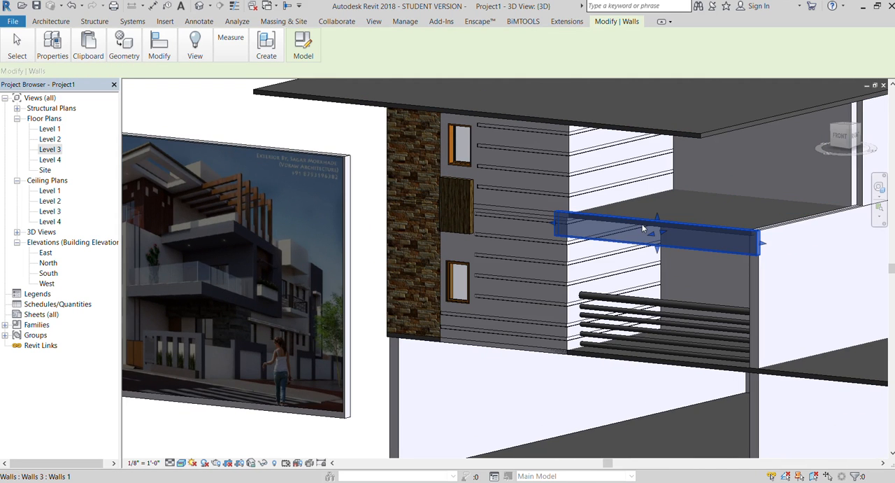
left_click(305, 44)
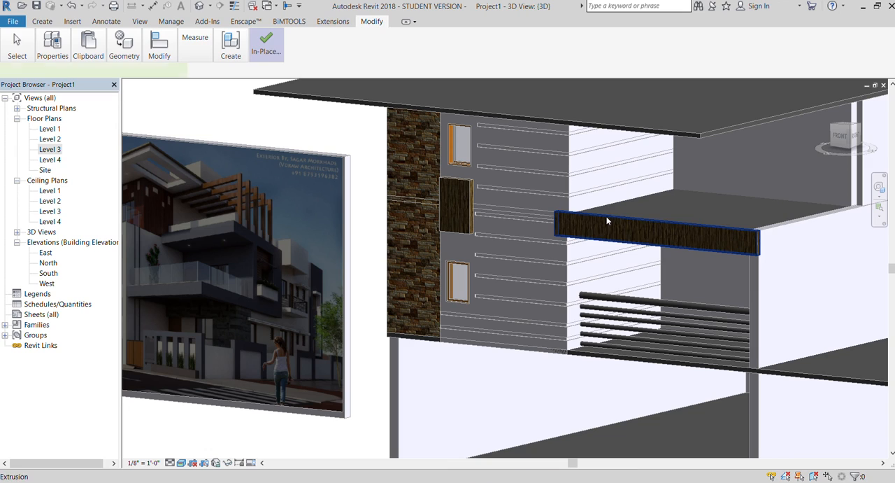
left_click(607, 221)
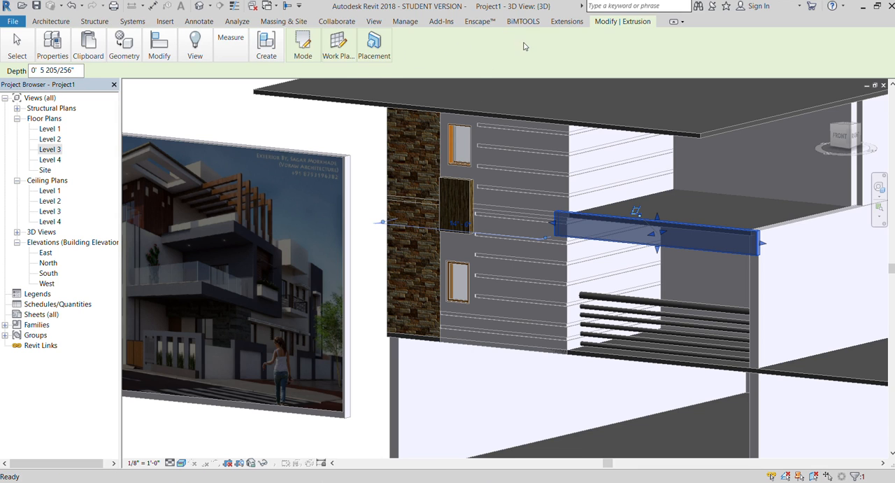
scroll(437, 158, "down", 2)
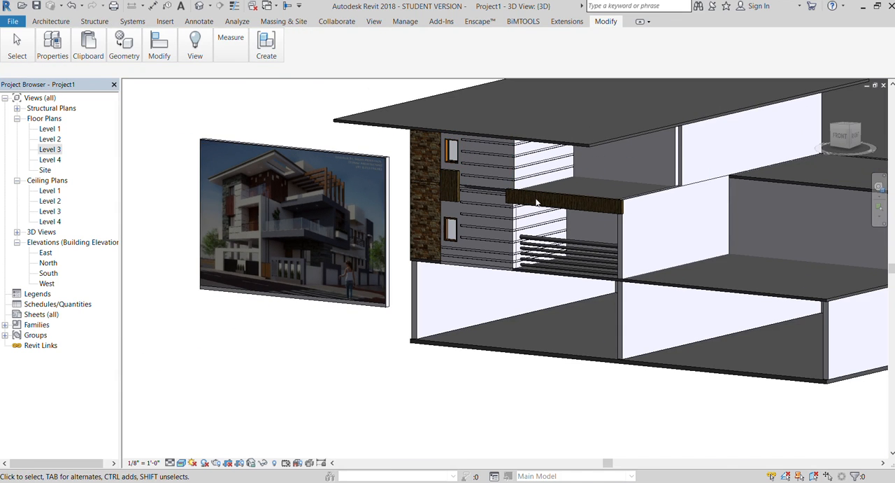
left_click(535, 190)
left_click(300, 111)
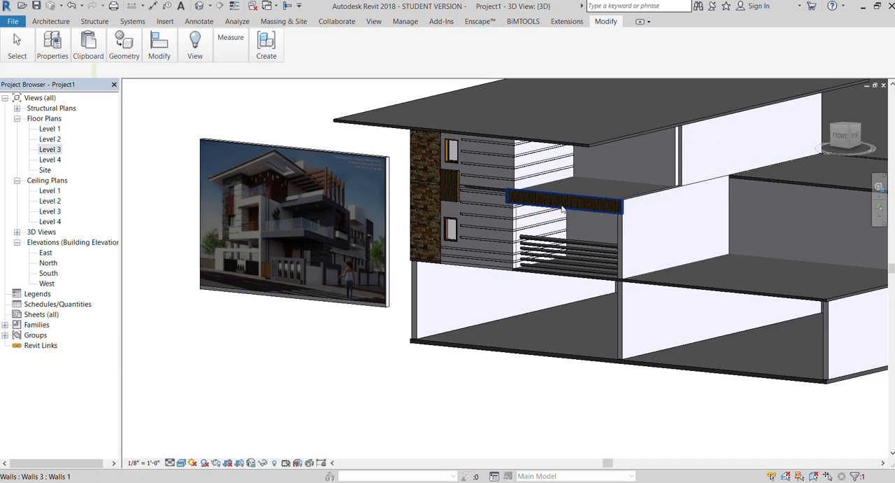
Edit the balcony band in place, replace its wood finish with a plain grey one, and finish the model.
left_click(558, 197)
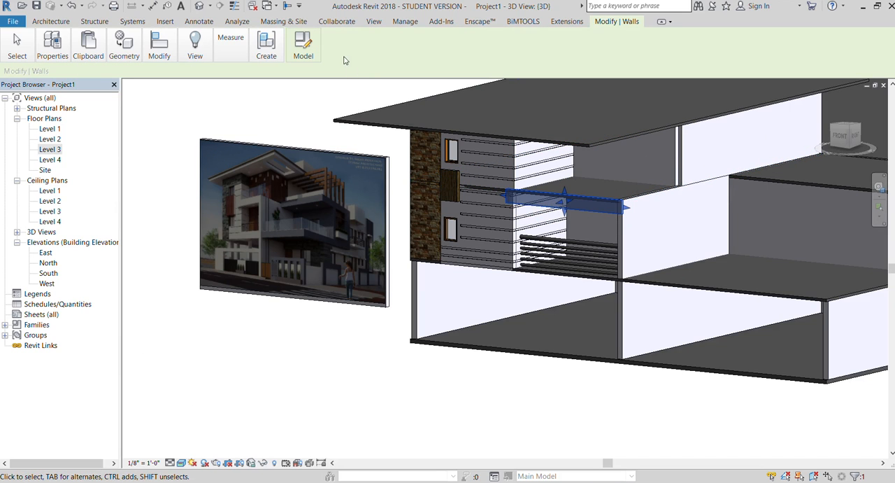
left_click(303, 48)
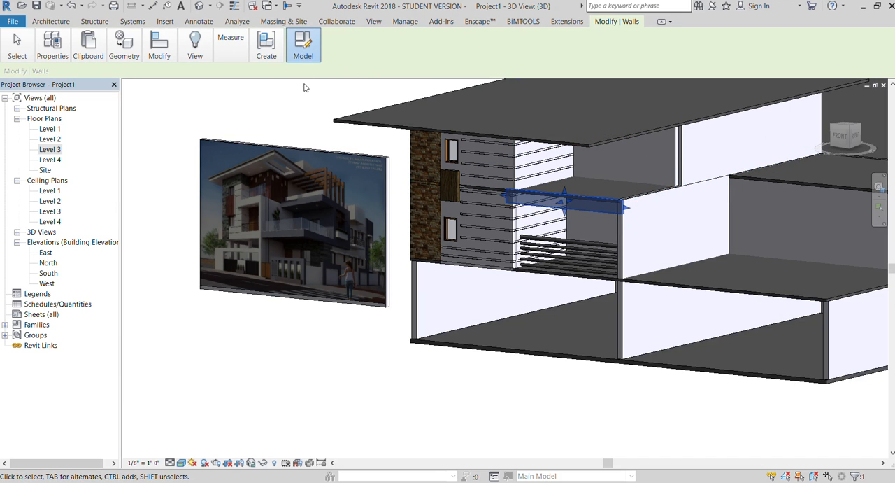
left_click(515, 194)
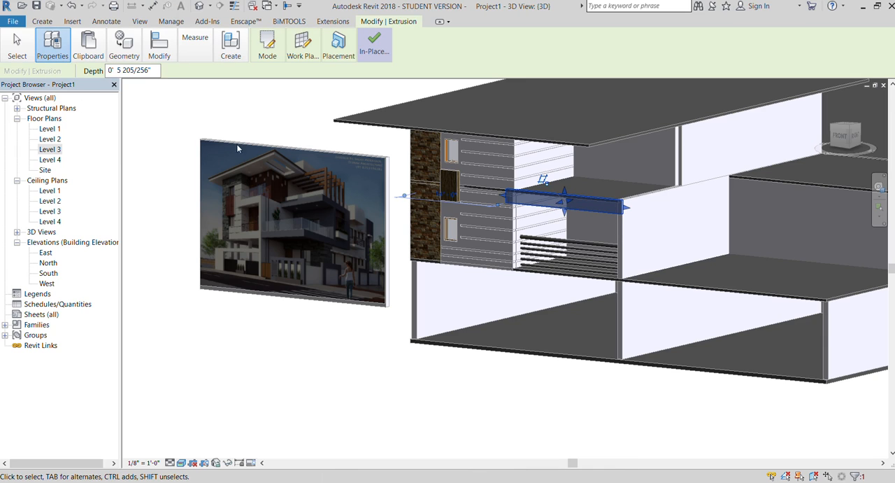
double_click(510, 201)
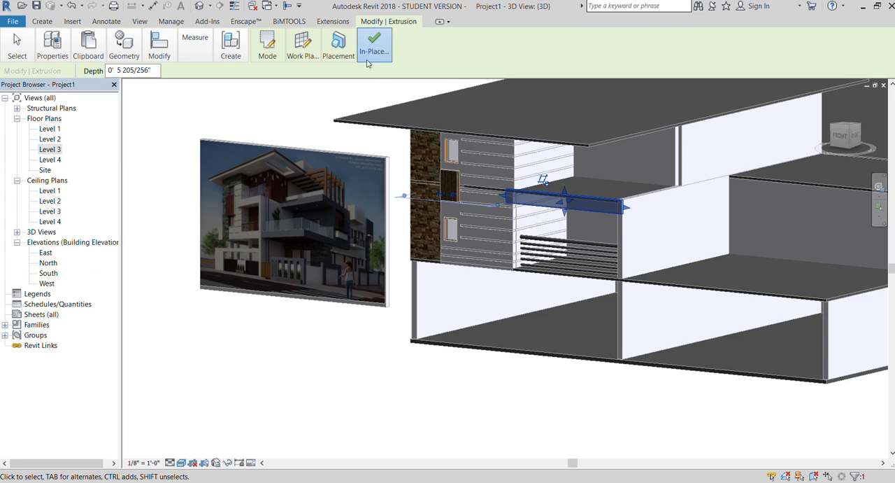
left_click(374, 44)
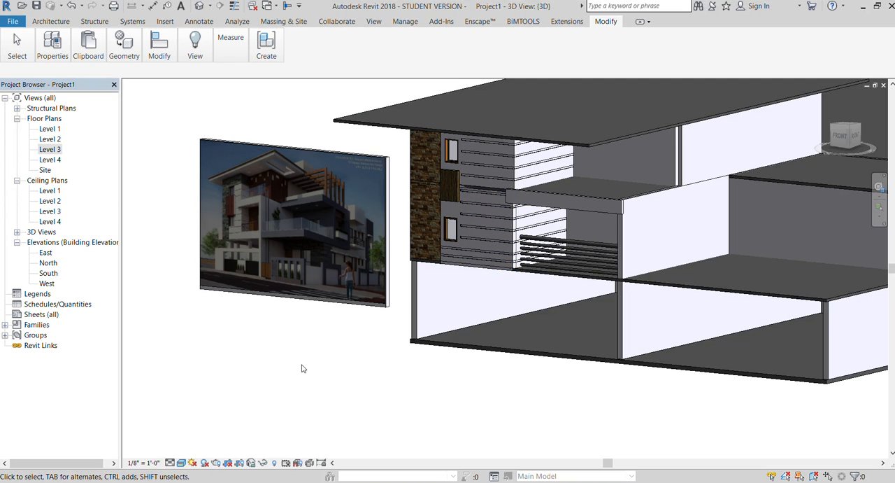
In the Level 3 floor plan, extend the front end of the balcony's side wall to meet the front edge band.
scroll(222, 279, "down", 1)
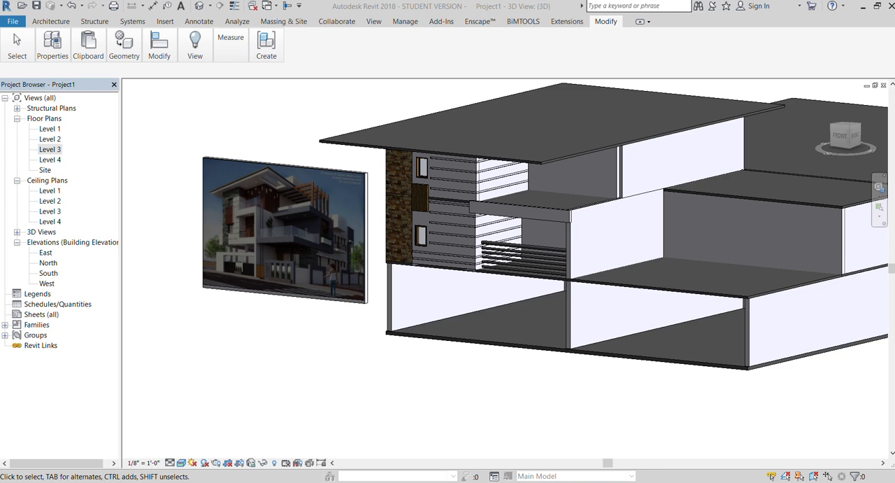
scroll(524, 231, "up", 2)
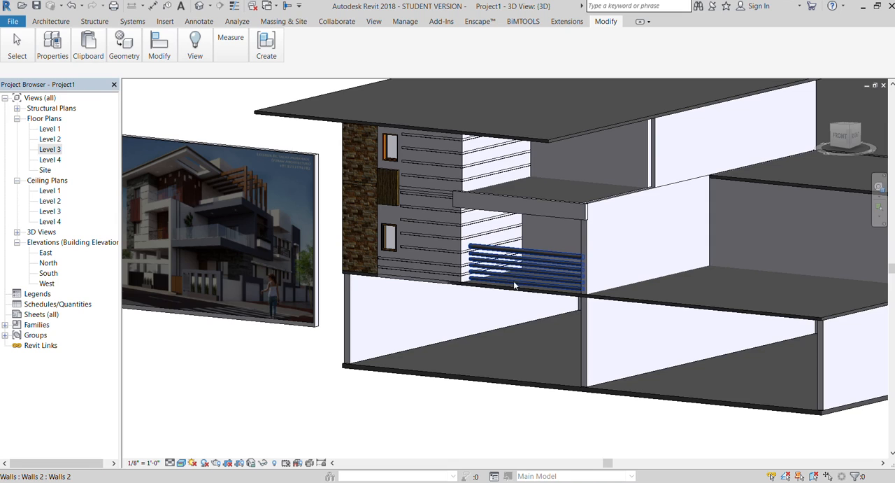
scroll(514, 285, "down", 2)
left_click(49, 149)
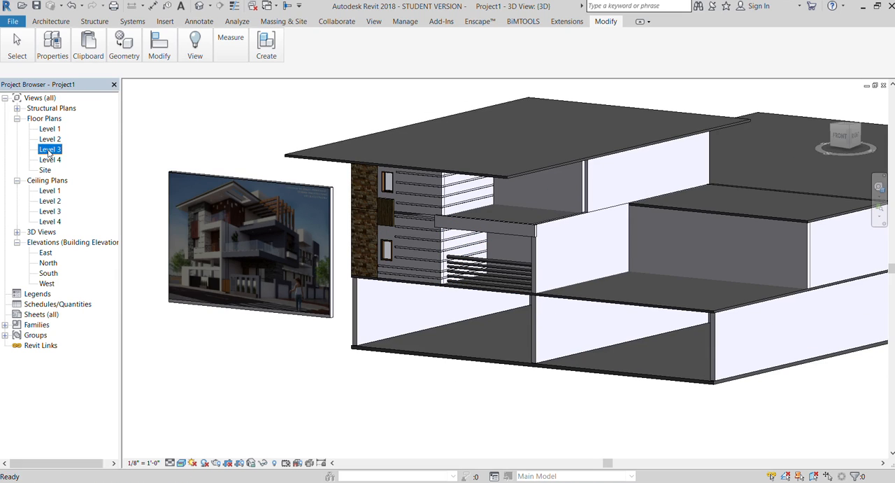
double_click(49, 152)
scroll(210, 235, "down", 3)
scroll(332, 335, "up", 4)
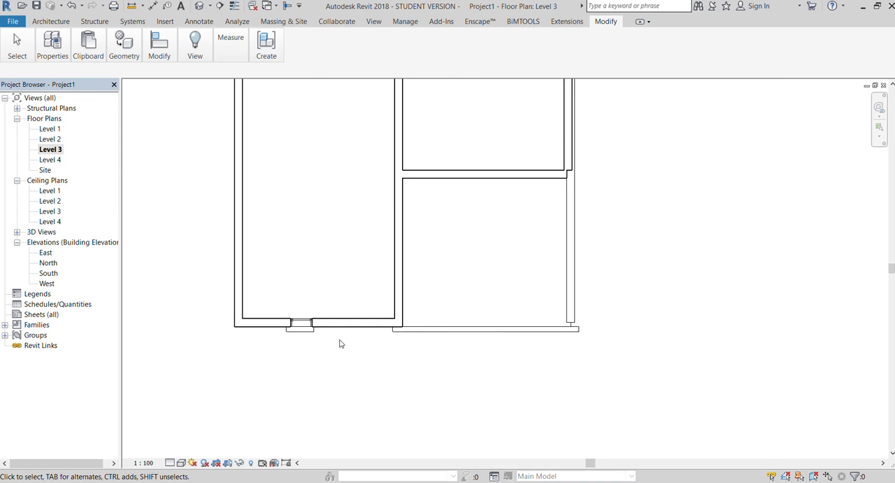
scroll(392, 333, "down", 2)
scroll(396, 332, "up", 3)
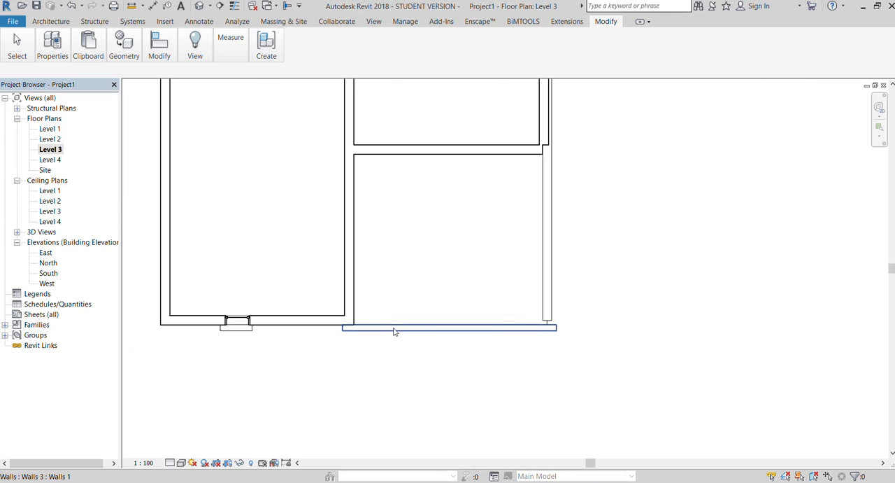
left_click(544, 315)
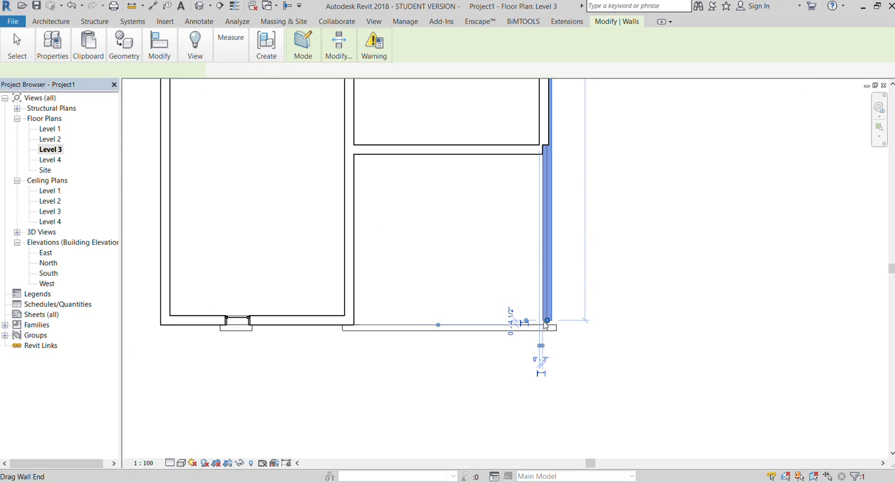
left_click_drag(544, 325, 547, 324)
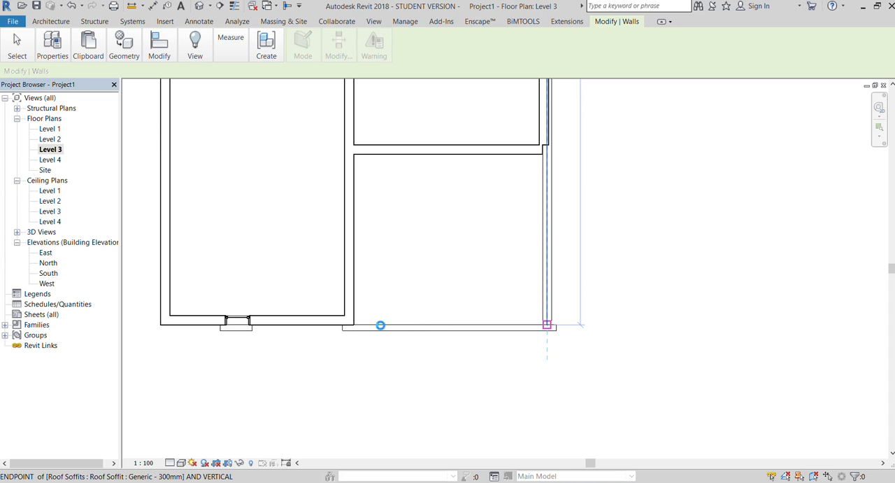
key("Escape")
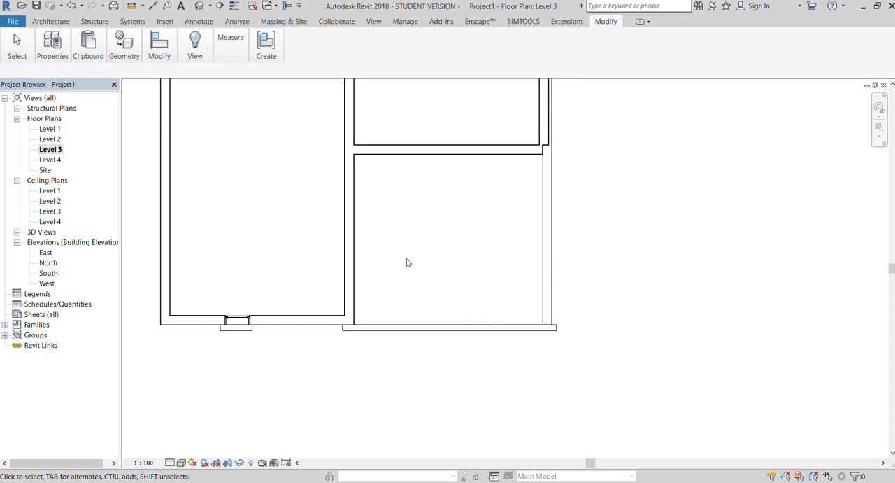
Draw a curtain wall across the balcony front, from the room's wall corner to the opposite side wall.
left_click(42, 21)
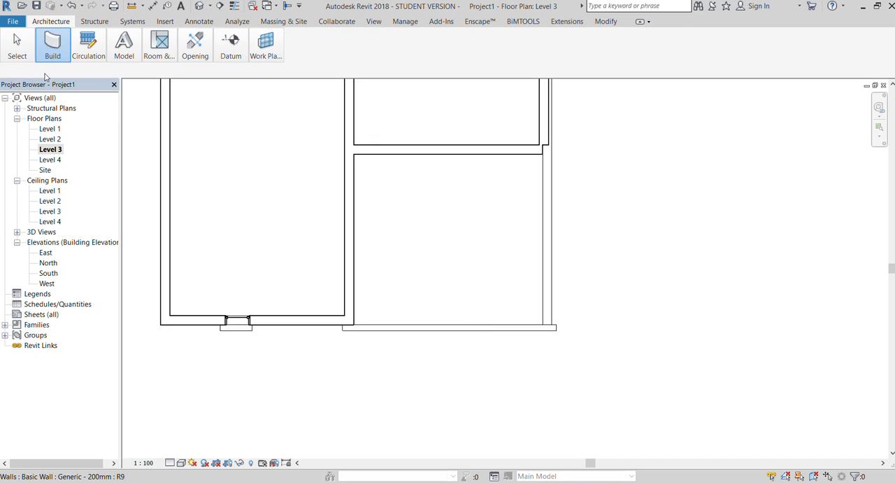
key("w")
key("a")
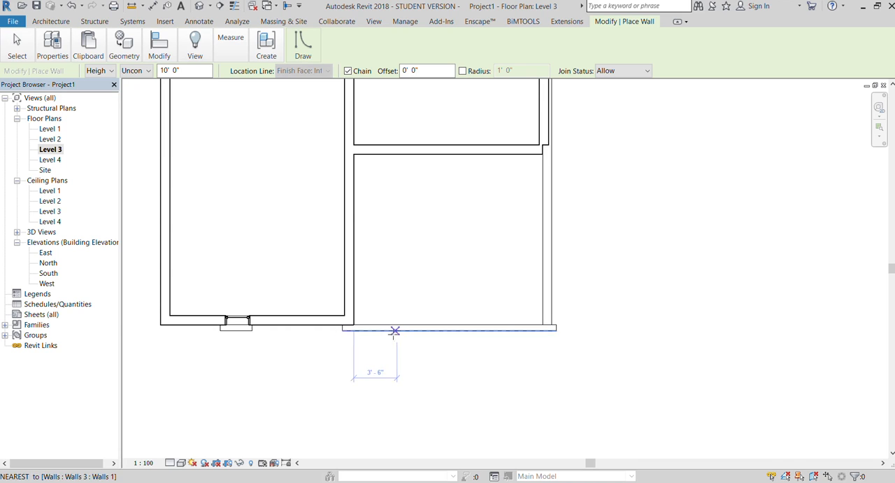
scroll(378, 323, "up", 2)
left_click(342, 310)
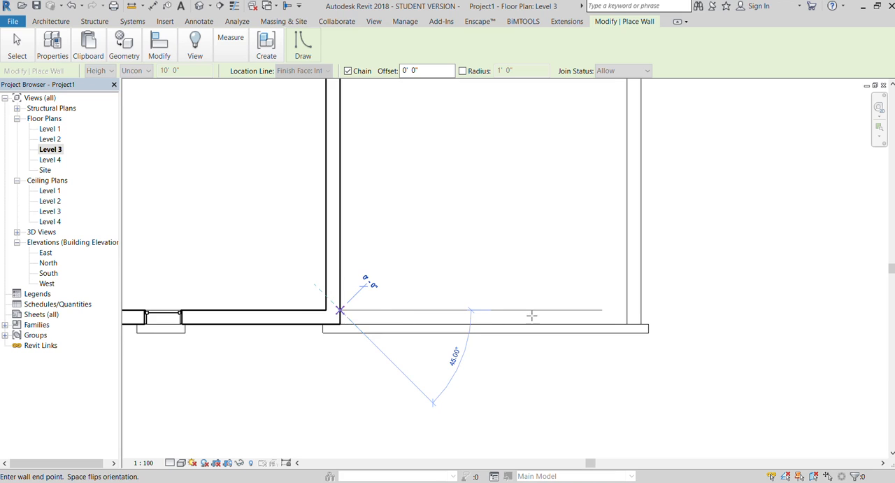
left_click(625, 310)
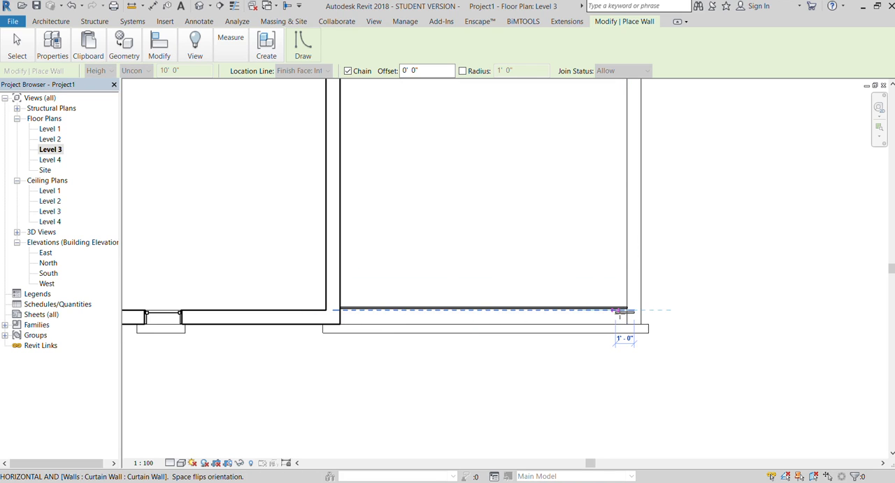
key("Escape")
key("Escape")
Nudge the front curtain wall outward, closer to the balcony's edge band.
left_click(373, 308)
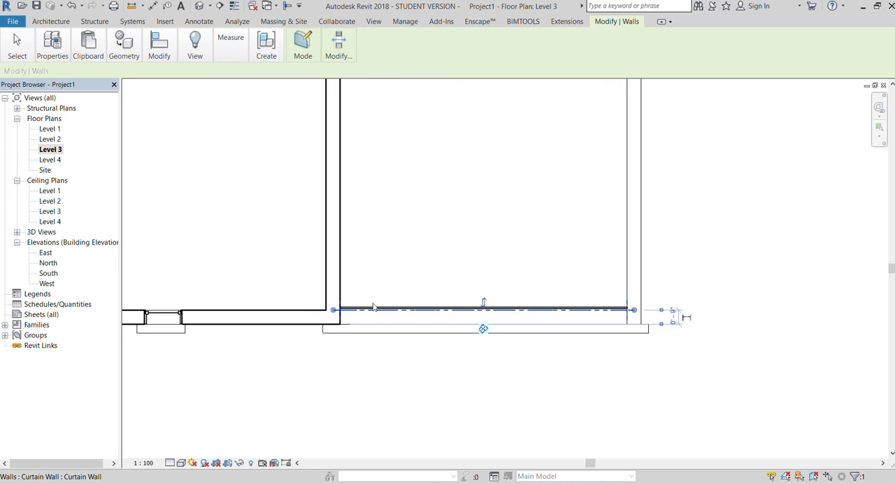
key("Down")
key("Down")
key("Down")
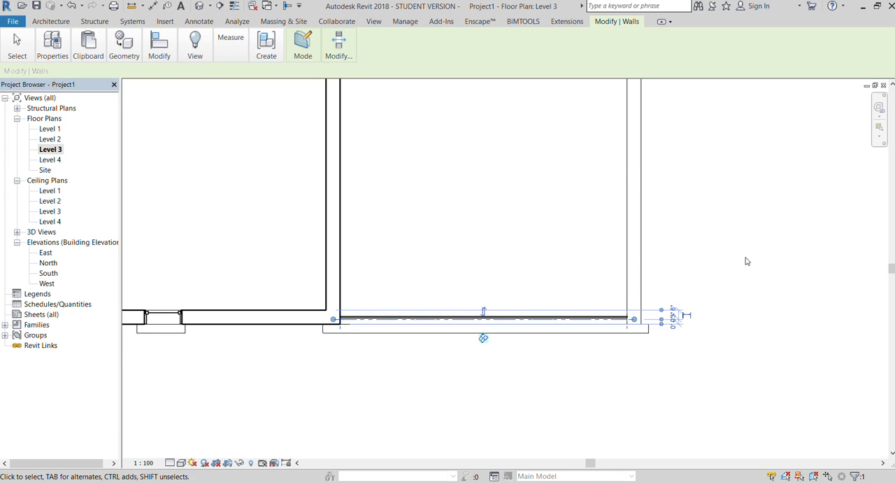
key("Escape")
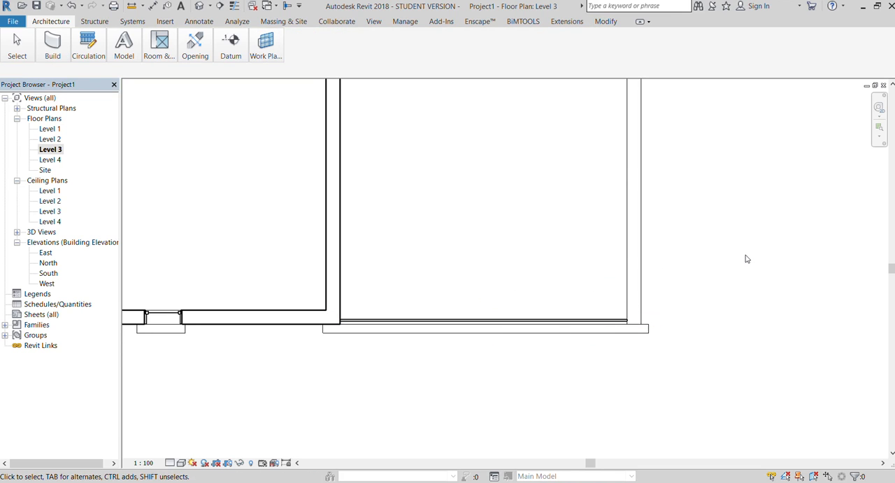
In the 3D view, lower the top of the front curtain wall to railing height above the balcony slab.
left_click(374, 21)
left_click(119, 53)
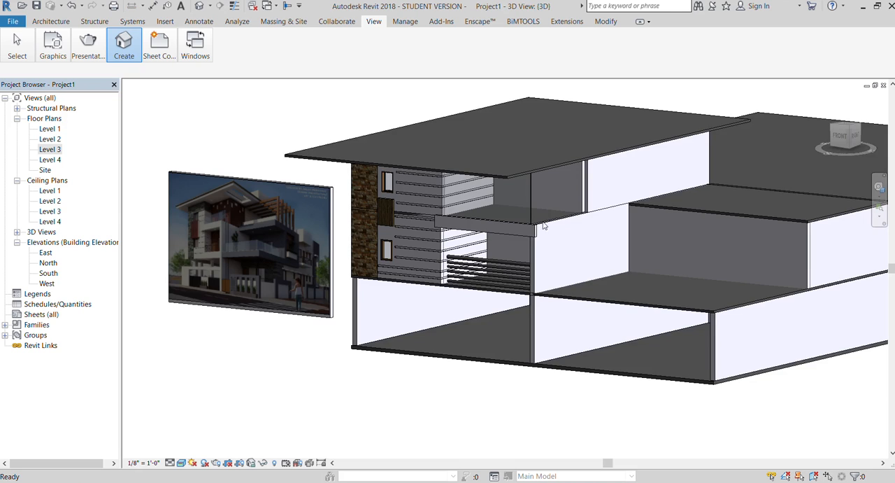
left_click(532, 210)
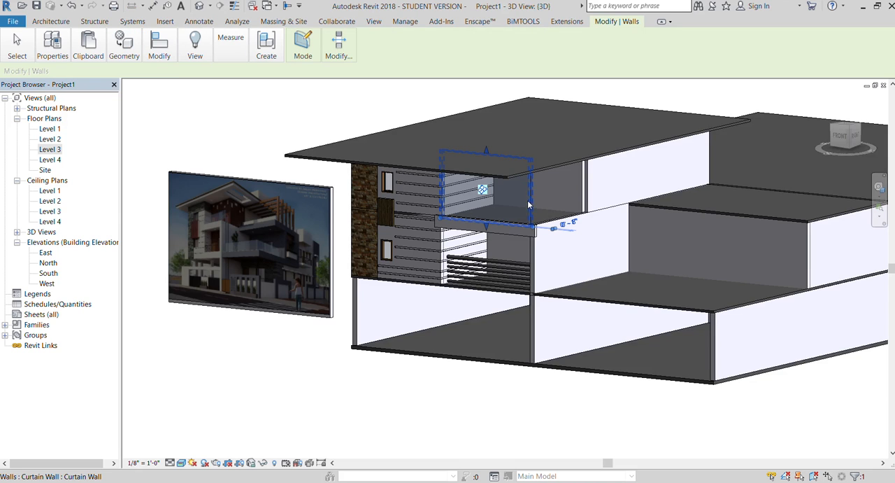
left_click_drag(481, 149, 481, 203)
left_click(379, 351)
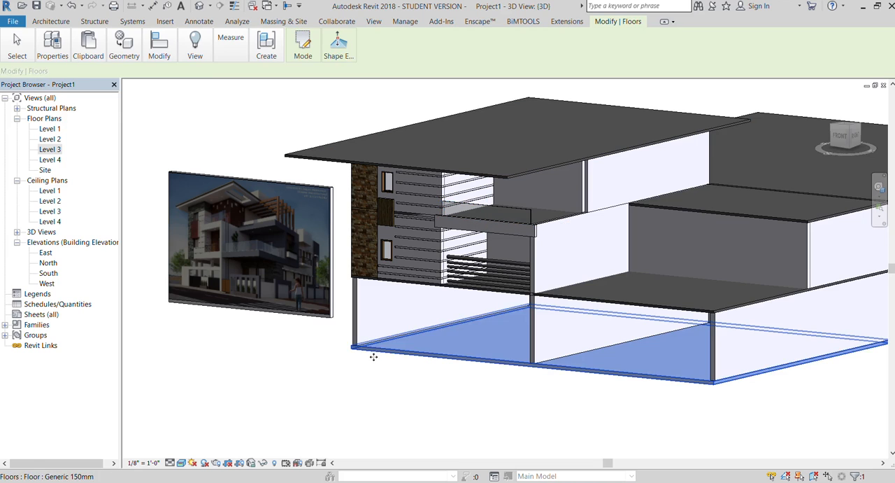
left_click(305, 370)
Check the reference image, then draw a second curtain wall on Level 3 along the balcony's open side, from the front glass to the back wall.
scroll(205, 243, "up", 4)
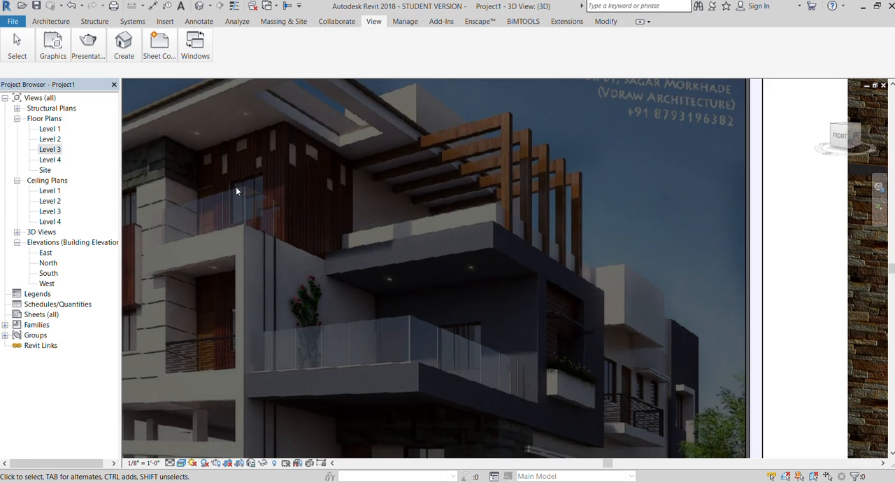
scroll(182, 187, "down", 3)
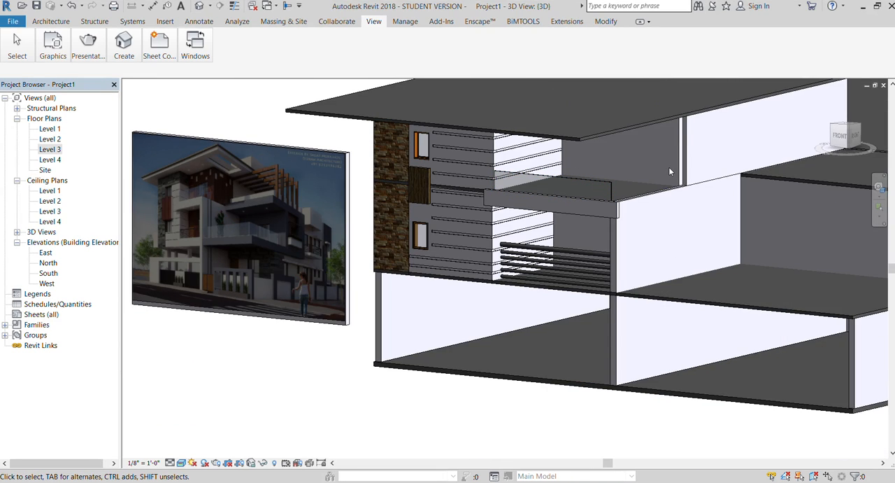
double_click(47, 152)
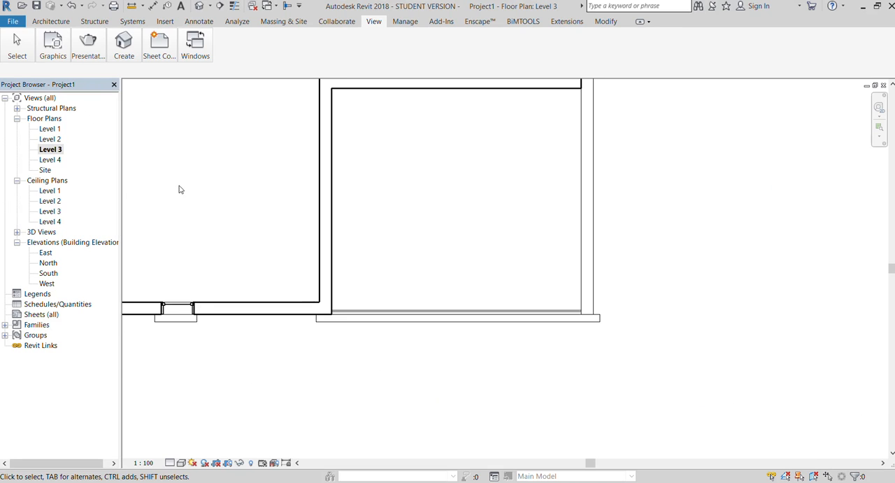
left_click(50, 21)
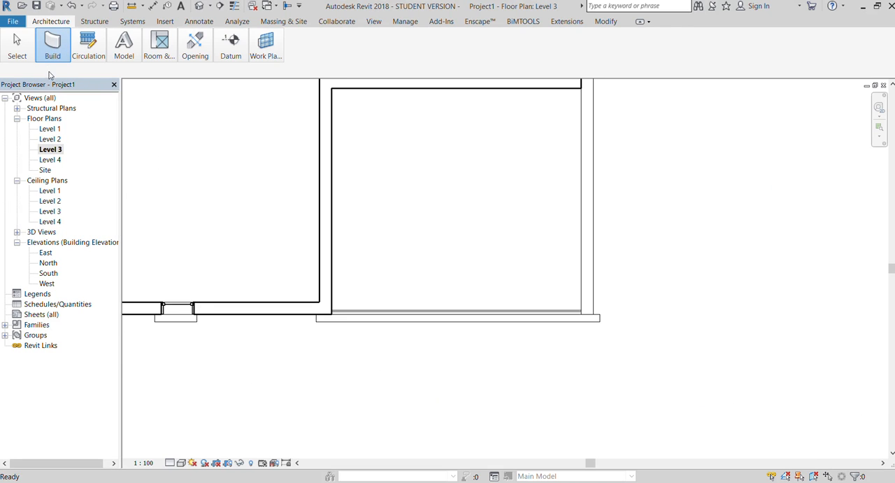
key("w")
key("a")
left_click(580, 310)
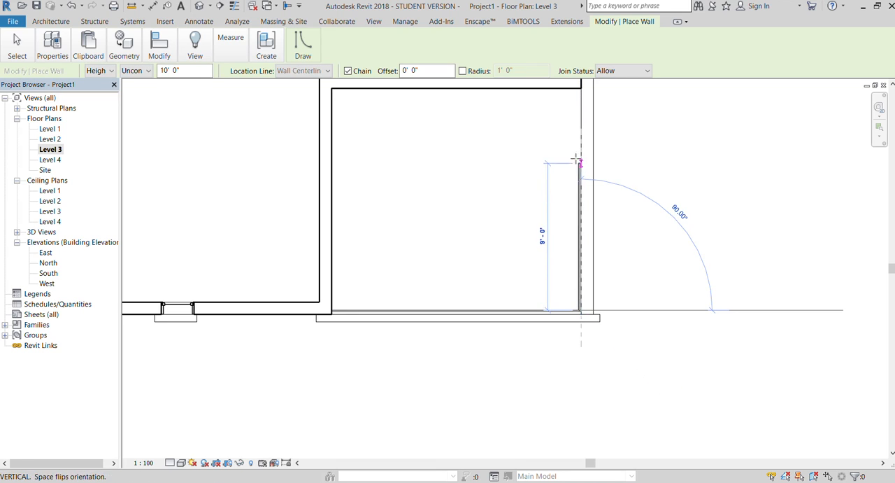
left_click(580, 85)
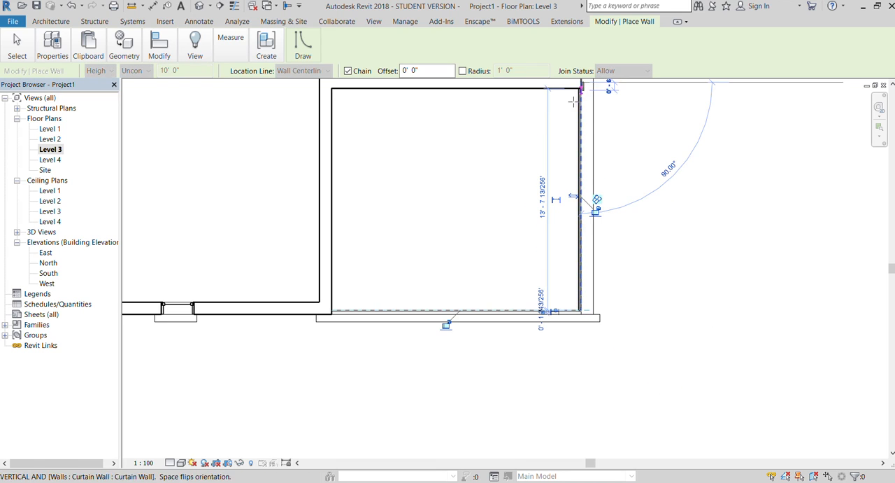
key("Escape")
In the 3D view, lower the top of the side curtain wall to match the height of the front glass railing.
left_click(440, 21)
left_click(374, 21)
left_click(122, 50)
left_click(114, 74)
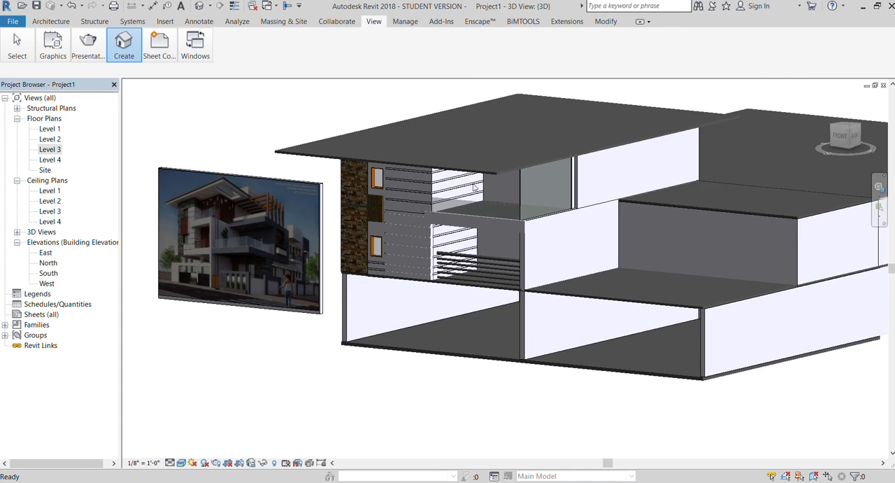
left_click(517, 178)
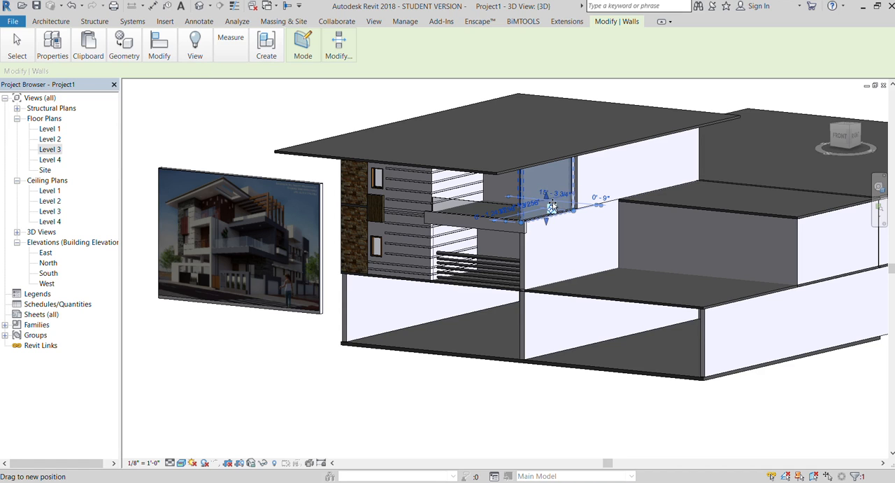
left_click(362, 372)
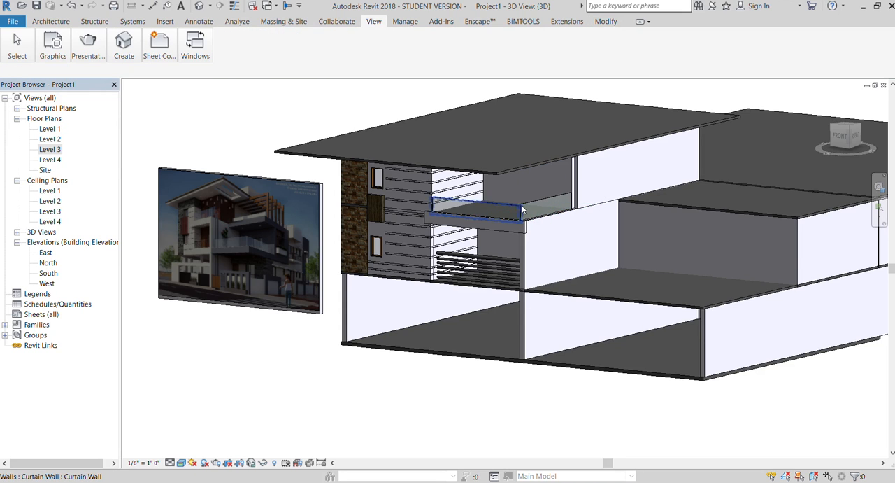
Examine the corner of the glass railing and compare the balcony with the reference image from the front and at an angle.
scroll(525, 205, "up", 5)
left_click(613, 193)
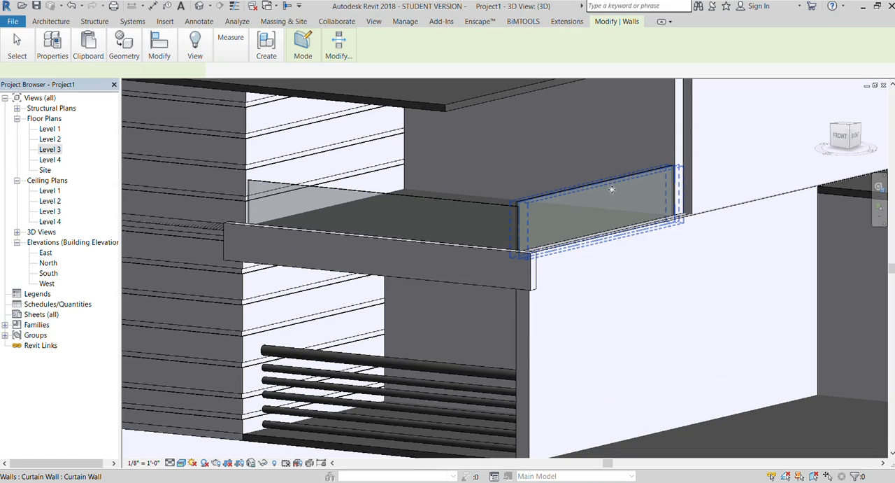
scroll(424, 200, "down", 6)
key("Escape")
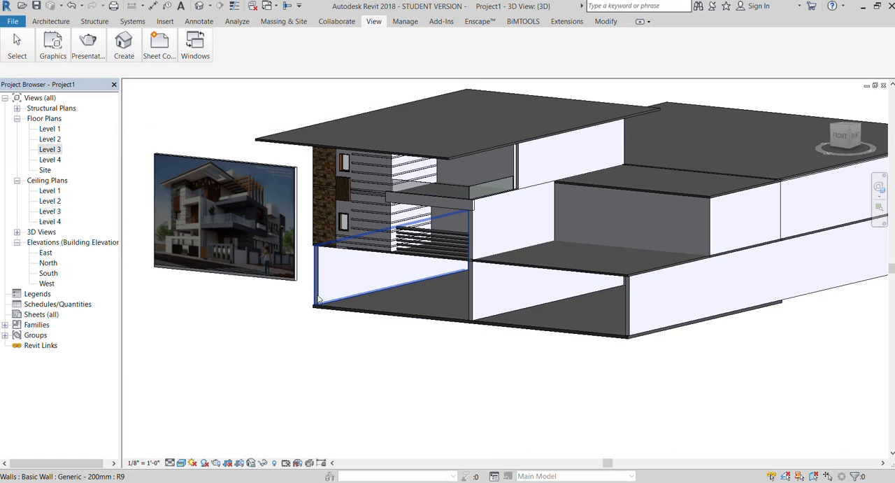
left_click(839, 134)
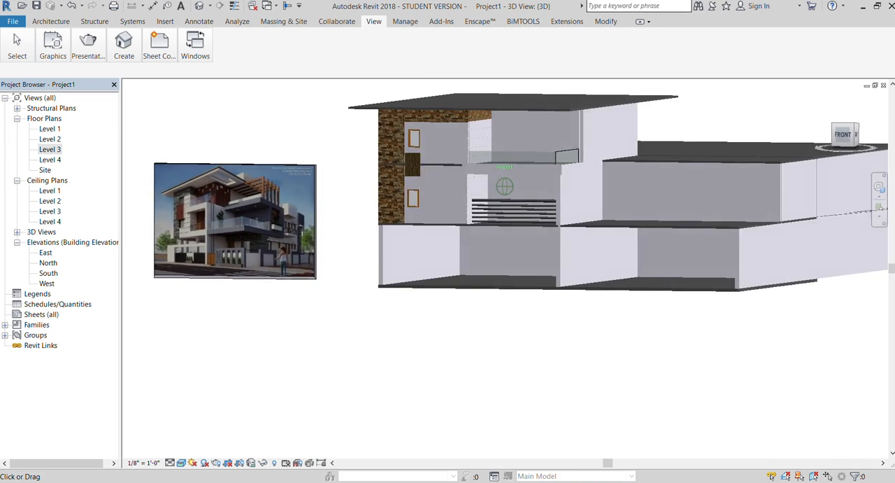
scroll(224, 212, "up", 5)
scroll(557, 245, "down", 5)
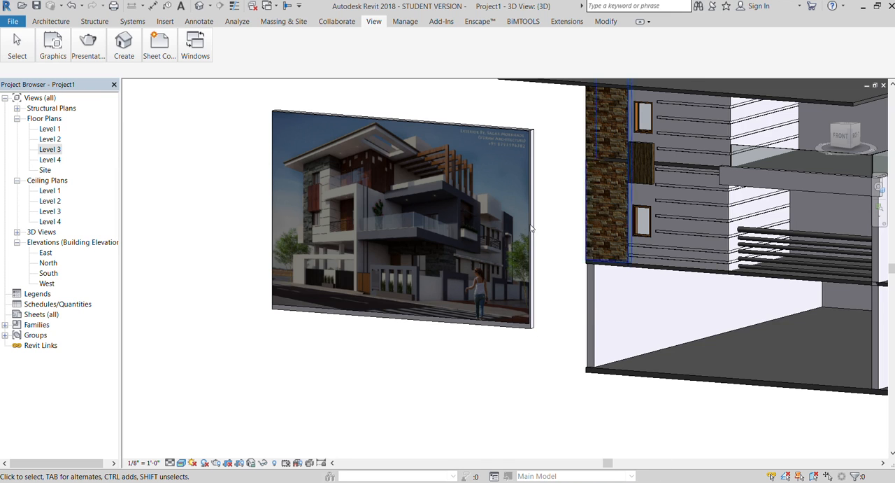
scroll(343, 278, "down", 5)
scroll(577, 257, "up", 5)
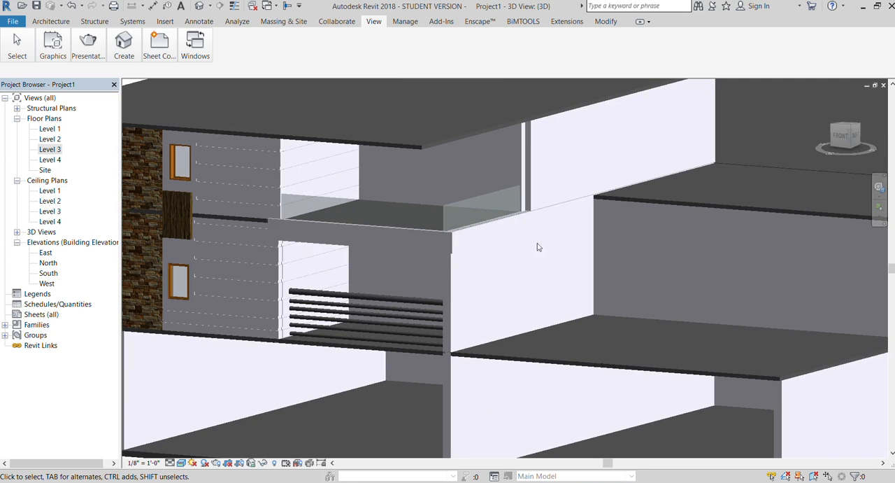
Edit the curtain wall type of the balcony railing to divide its glass into panels with vertical grid lines.
left_click(424, 205)
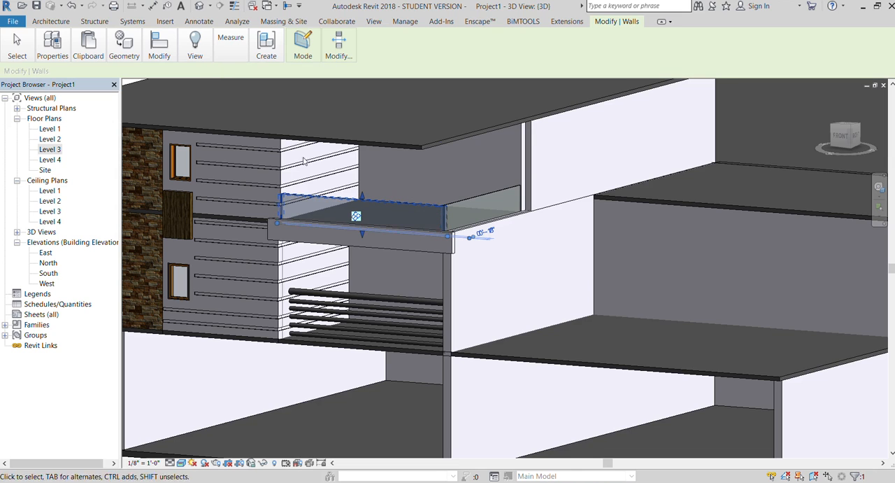
left_click(45, 78)
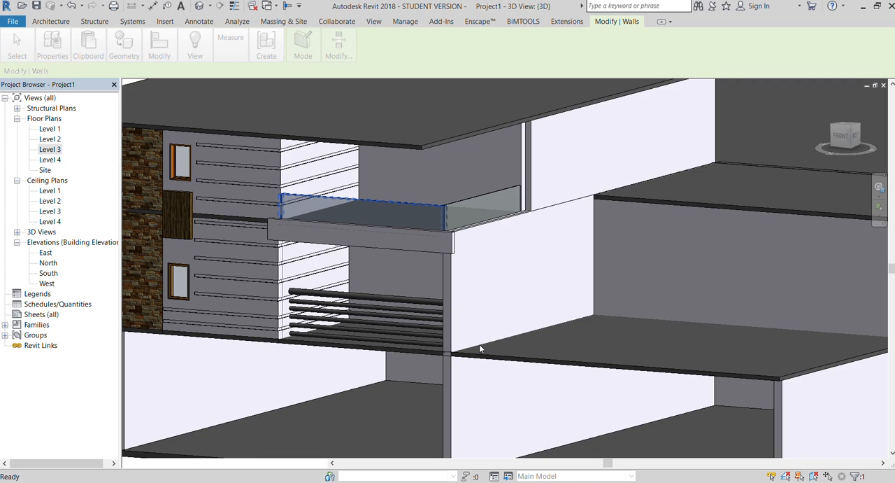
left_click(408, 191)
scroll(410, 192, "down", 3)
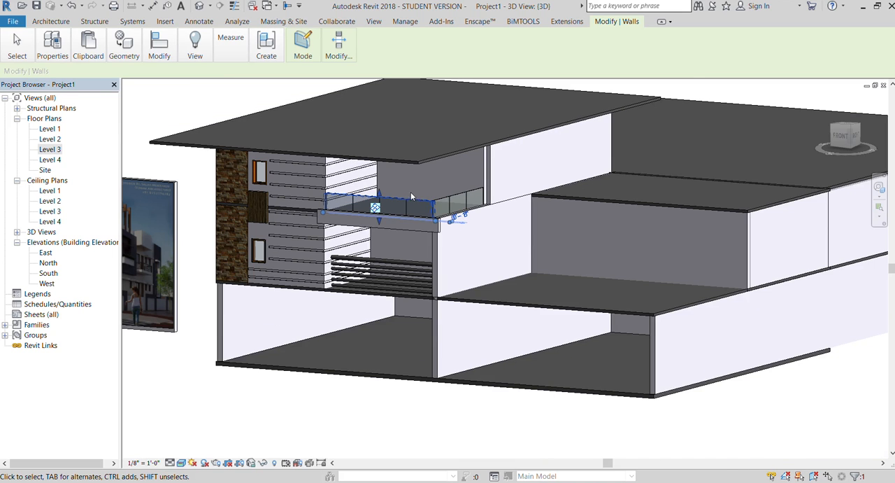
Examine the terrace and balcony railings in the reference image and compare them with the model.
left_click(332, 386)
scroll(350, 374, "down", 4)
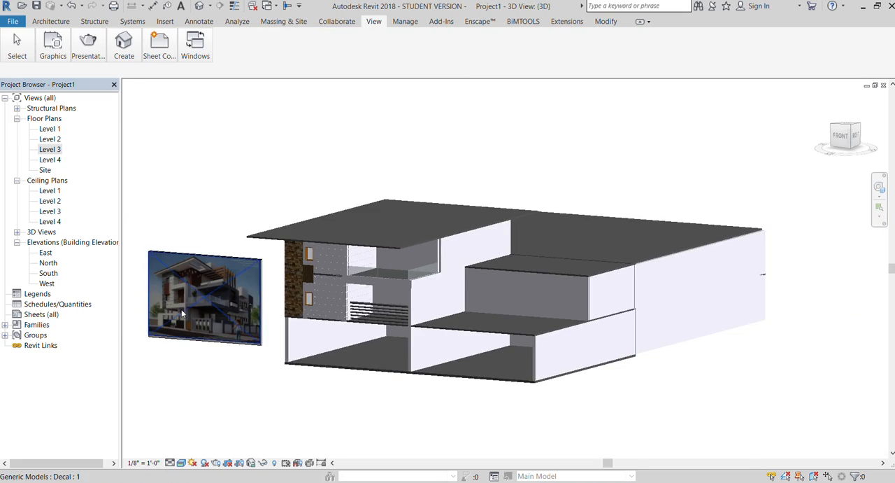
scroll(177, 238, "up", 6)
scroll(186, 259, "up", 3)
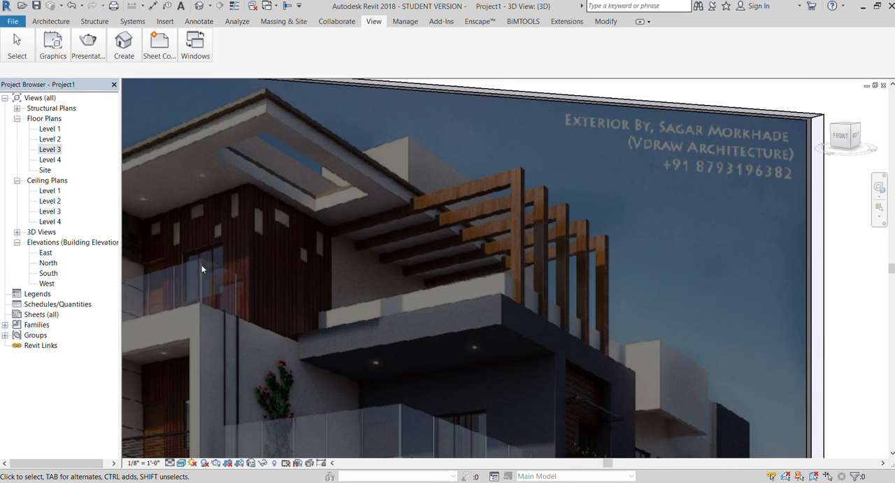
scroll(207, 267, "down", 7)
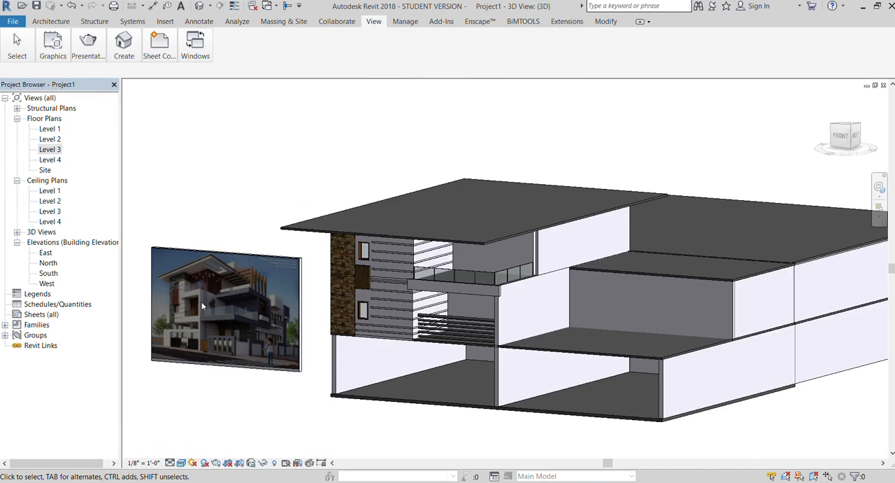
scroll(201, 302, "up", 3)
scroll(191, 274, "down", 4)
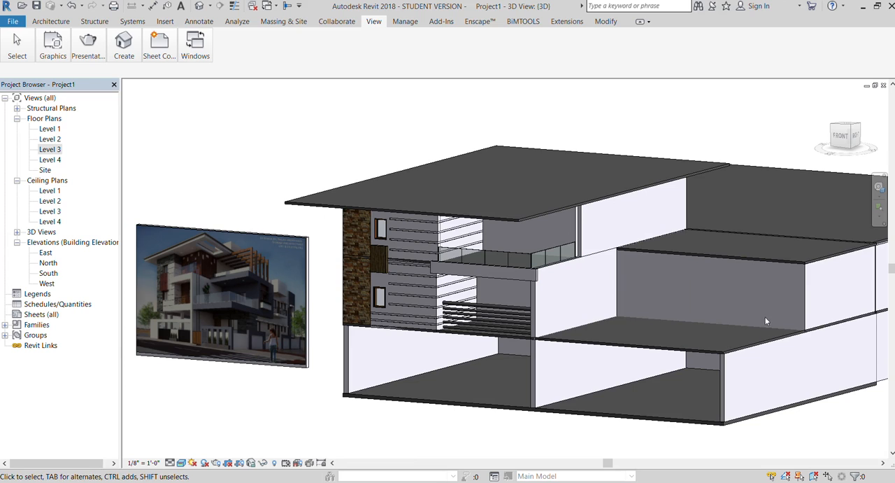
On the Level 2 plan, draw a chained curtain wall along the terrace's front edge and its outer side to the back wall.
double_click(48, 140)
scroll(406, 210, "up", 4)
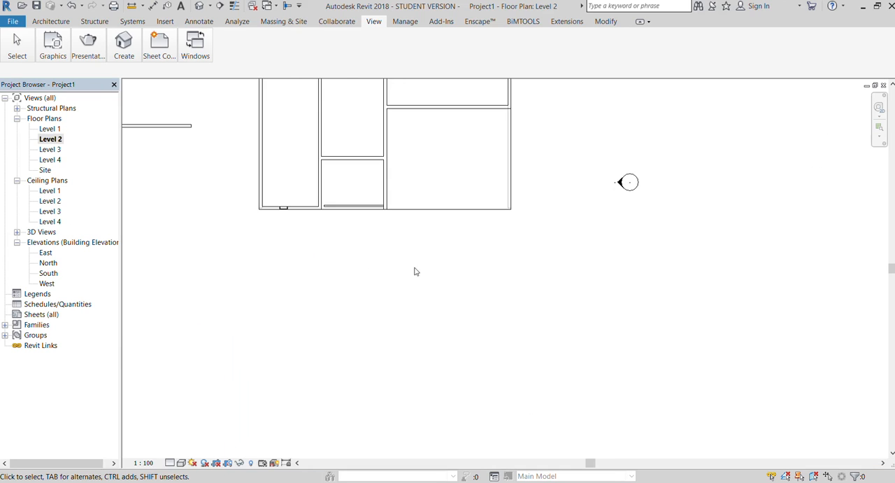
left_click(51, 21)
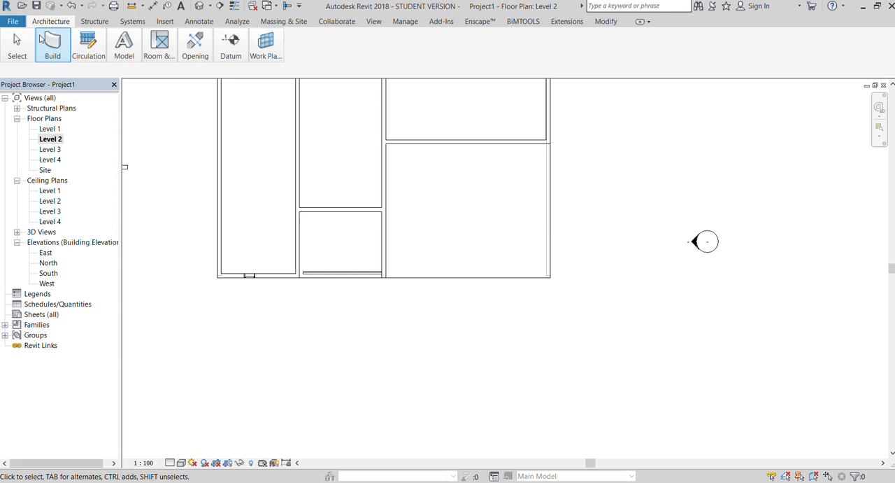
left_click(52, 44)
scroll(398, 269, "up", 3)
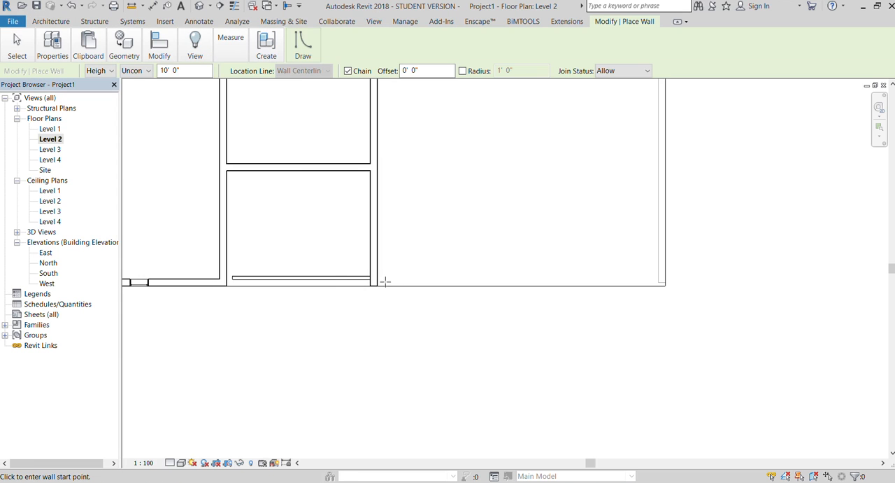
left_click(378, 283)
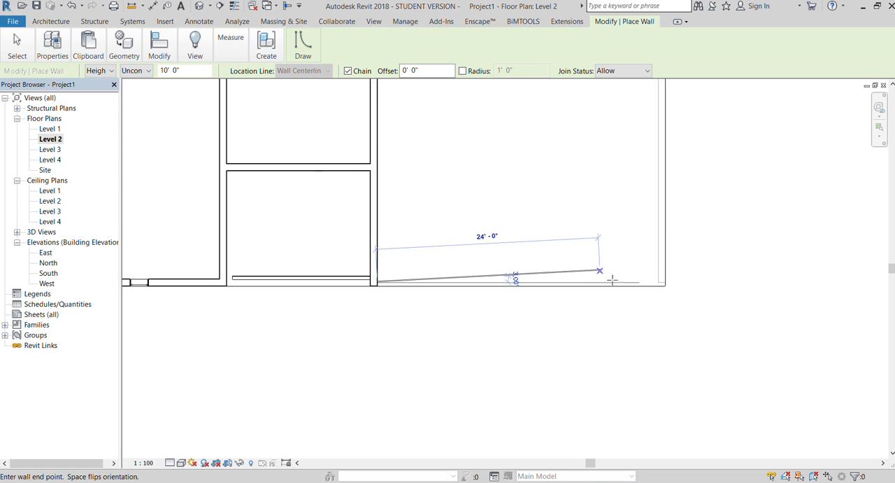
left_click(652, 283)
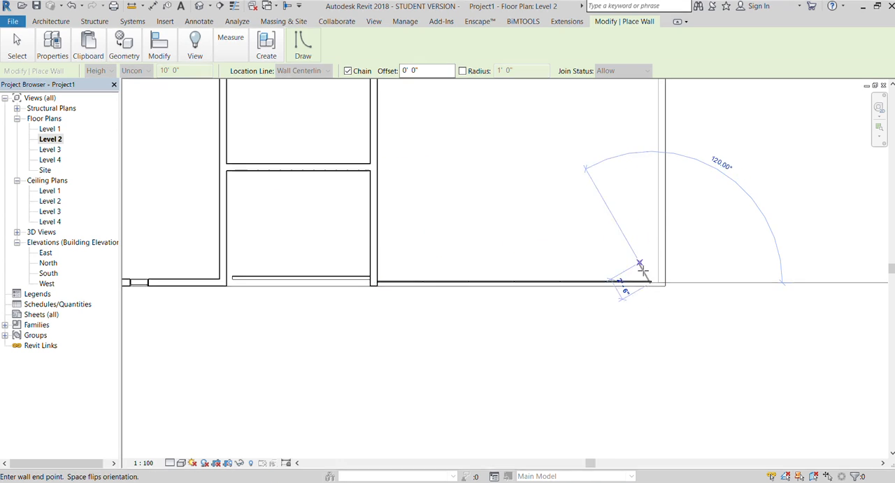
scroll(625, 286, "down", 2)
scroll(638, 175, "up", 2)
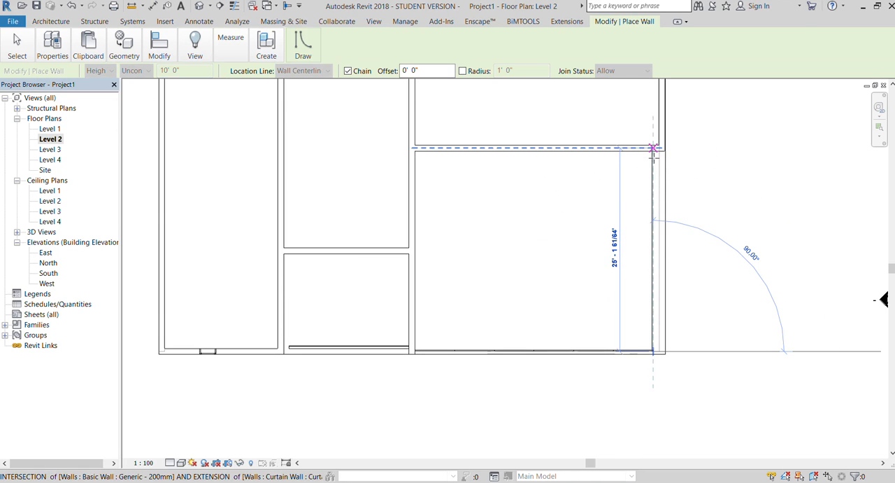
left_click(653, 151)
In the 3D view, lower the tops of both Level 2 terrace curtain walls to railing height.
left_click(374, 21)
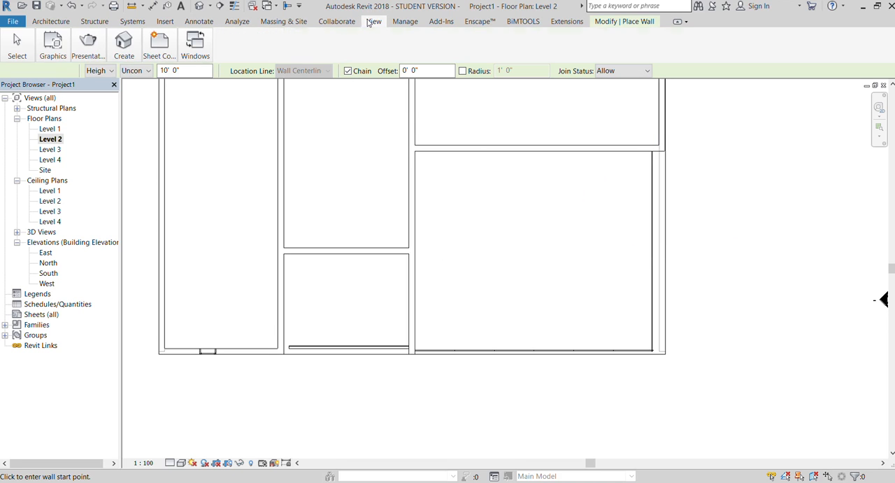
left_click(116, 49)
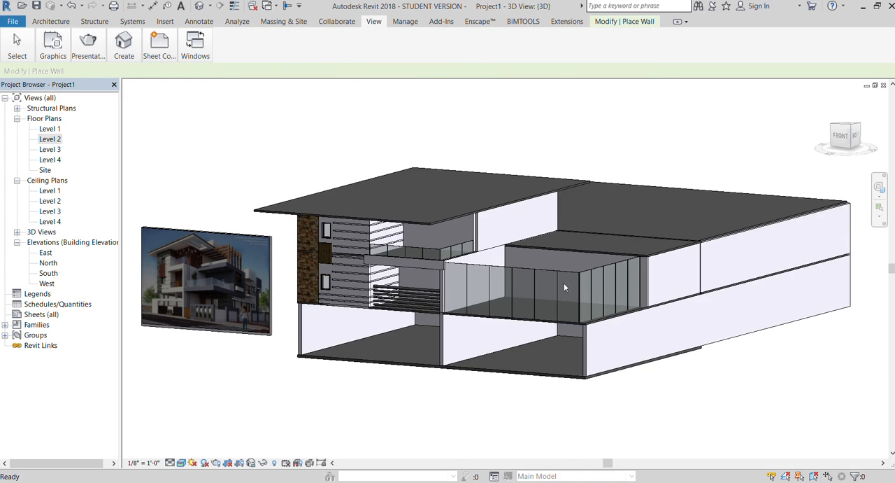
left_click(560, 271)
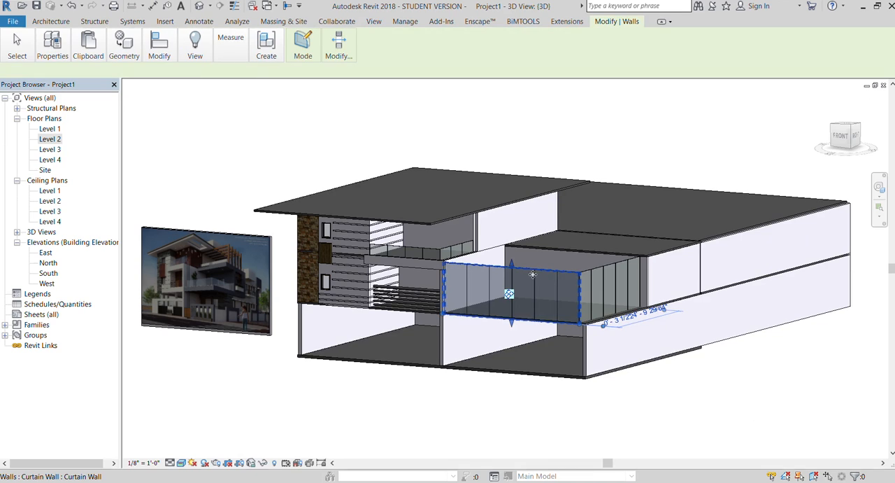
left_click_drag(514, 296, 514, 309)
left_click(605, 274)
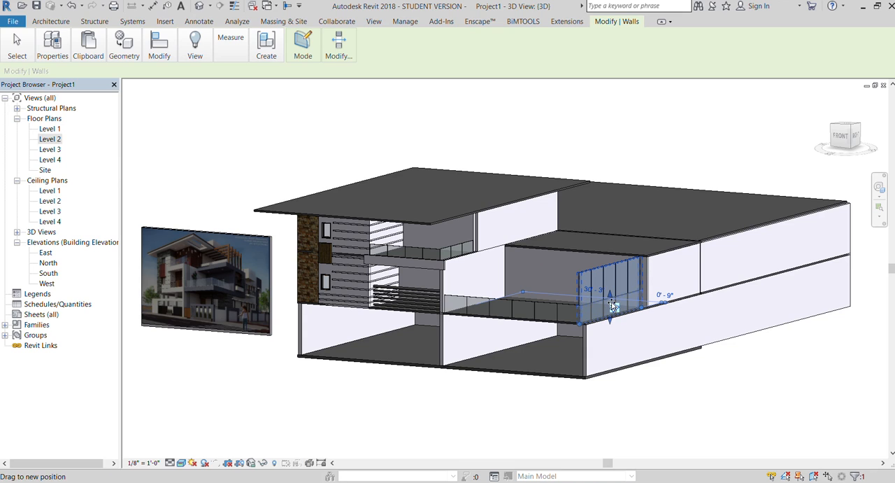
left_click(677, 386)
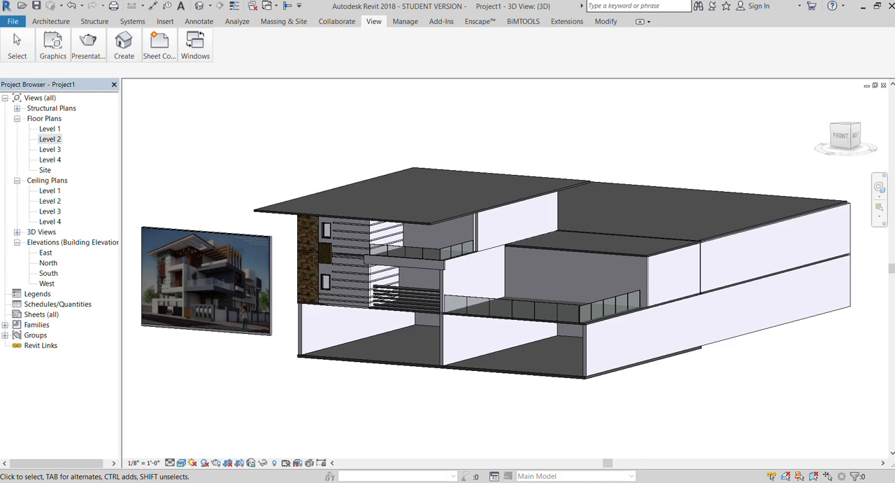
Extend the end of the upper balcony's back wall to meet the adjoining side wall, closing the gap between them.
left_click(849, 134)
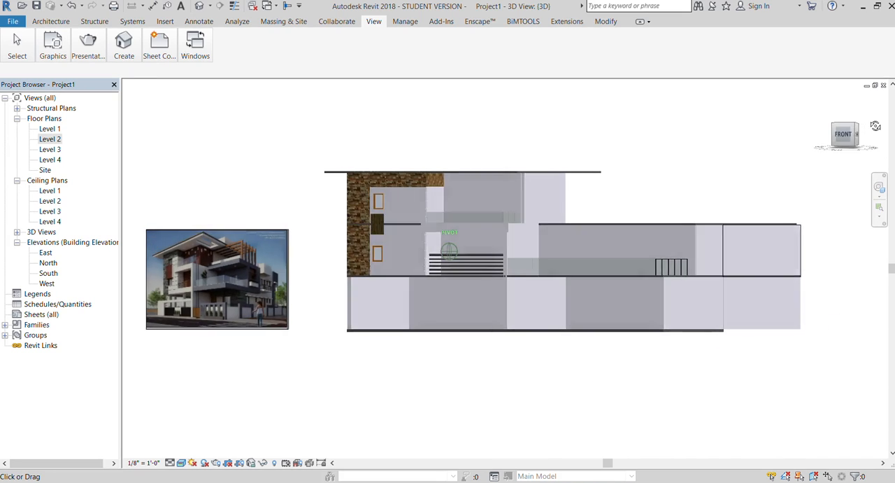
left_click_drag(851, 142, 853, 148)
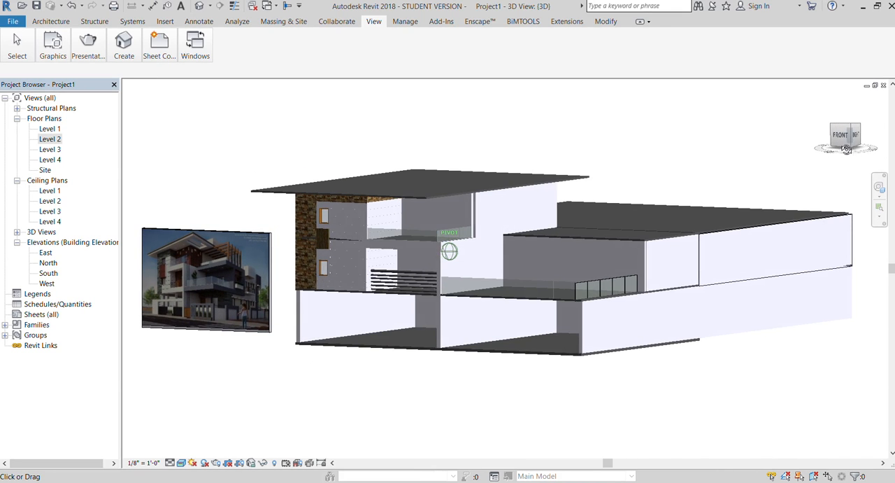
scroll(511, 231, "up", 4)
scroll(391, 174, "up", 1)
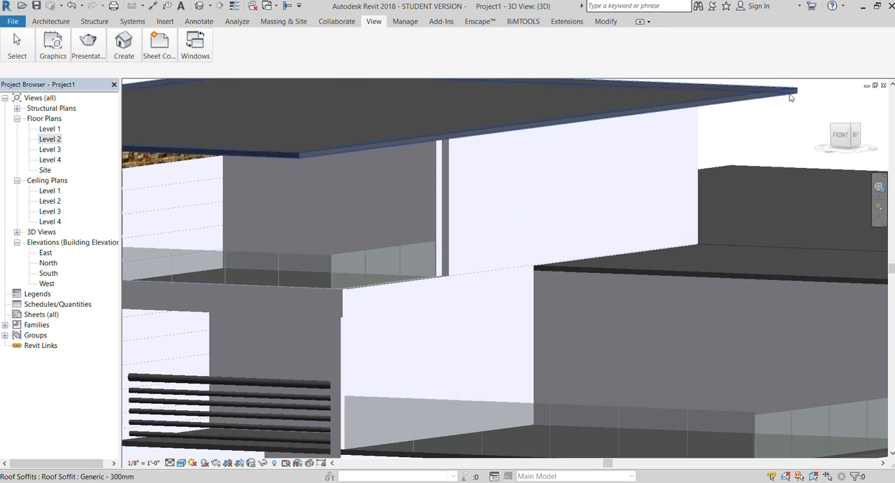
left_click_drag(845, 136, 875, 129)
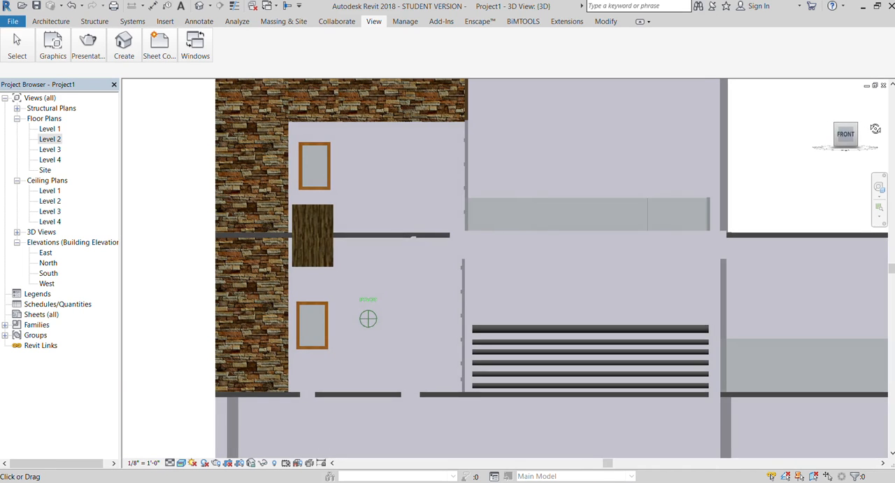
scroll(180, 329, "down", 4)
scroll(419, 233, "up", 4)
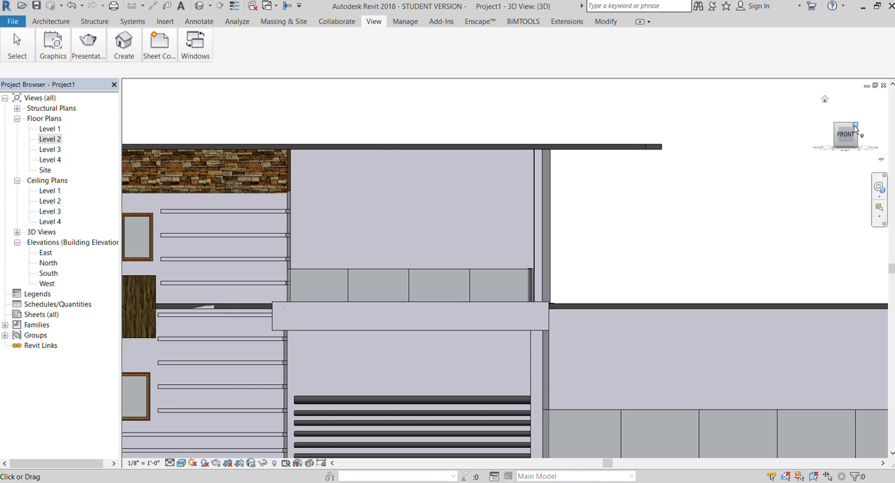
left_click_drag(853, 129, 813, 139)
left_click(376, 251)
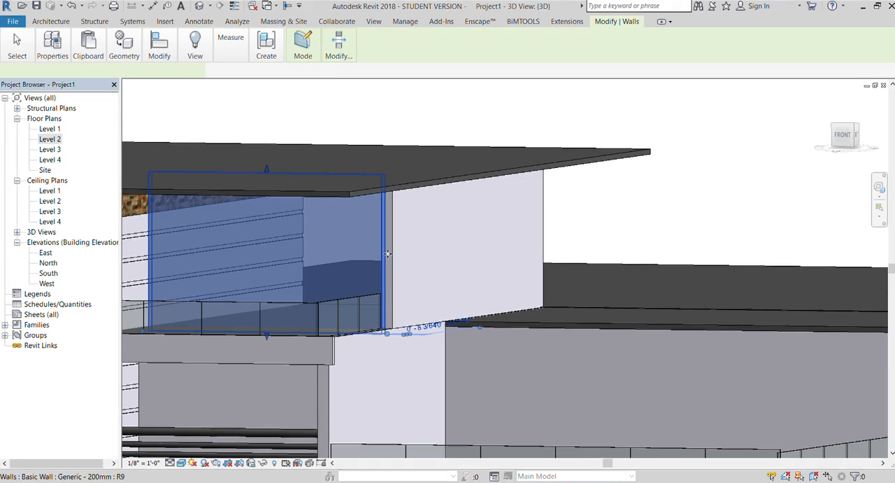
left_click_drag(385, 332, 393, 335)
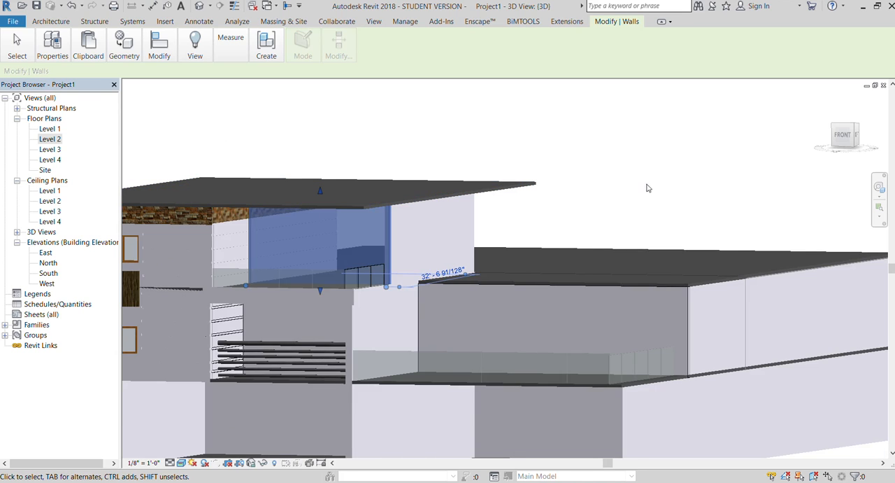
left_click(645, 185)
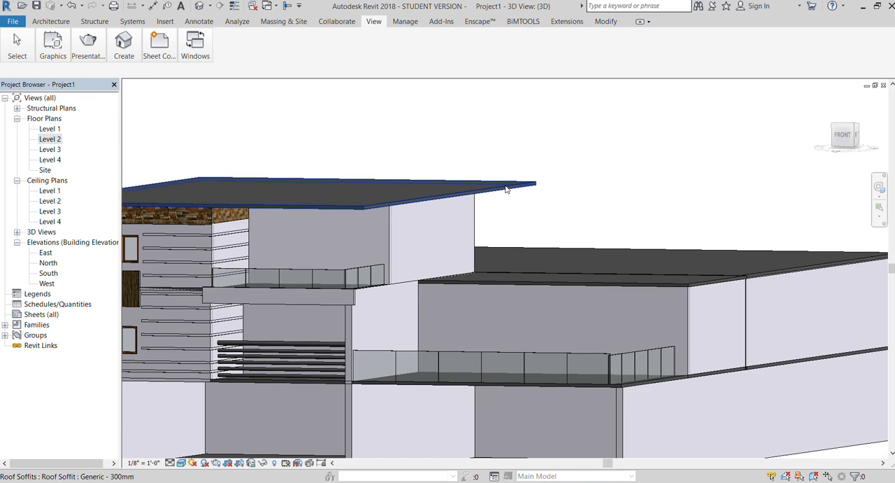
View the house from the front and create an in-place model for the upper balcony's back wall.
left_click(846, 134)
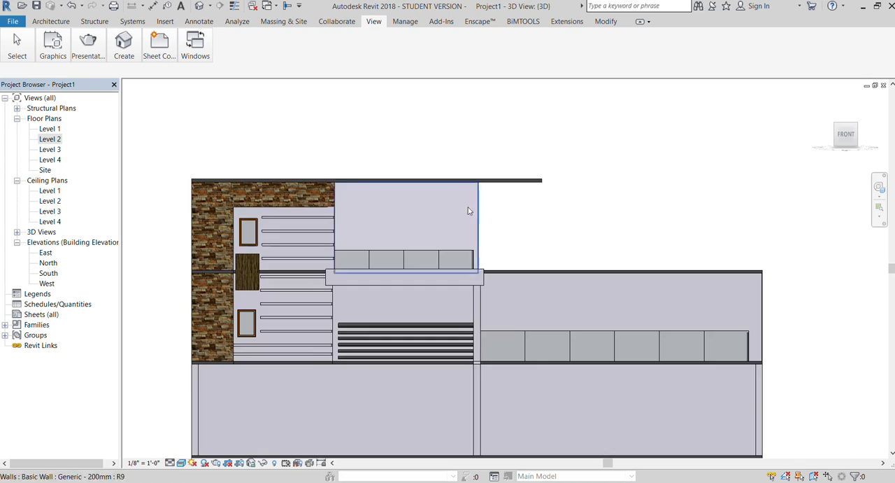
scroll(451, 219, "up", 2)
left_click(460, 178)
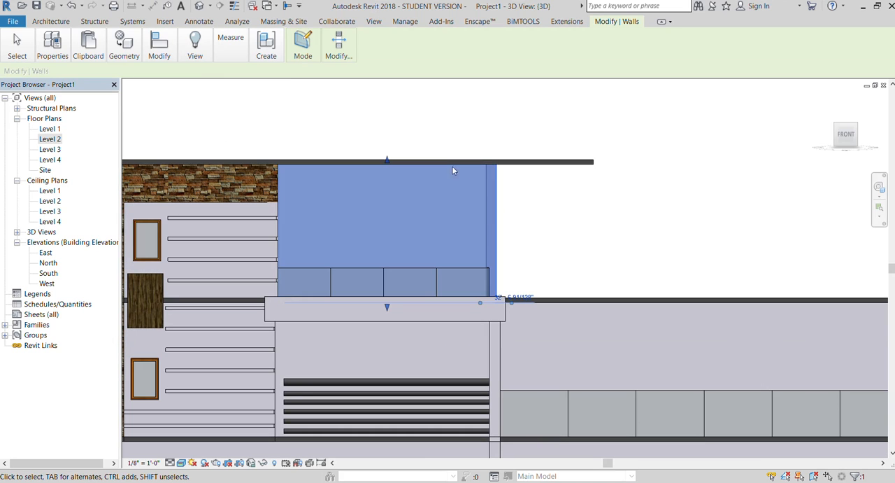
left_click(402, 107)
left_click(50, 21)
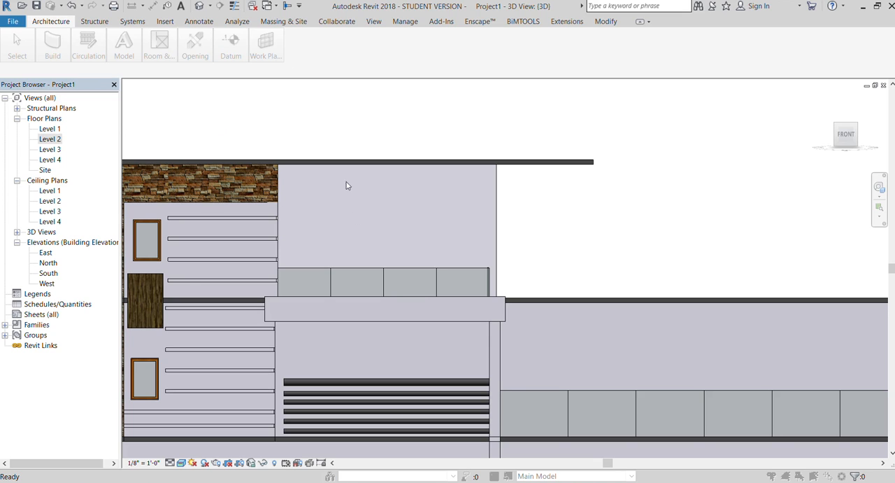
Start an extrusion and pick the face of the upper balcony's back wall as its work plane.
left_click(85, 75)
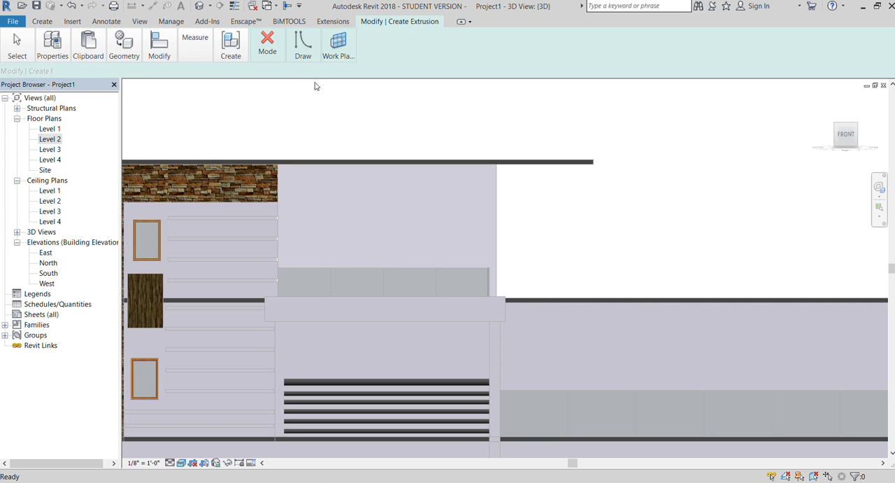
left_click(336, 55)
left_click(329, 78)
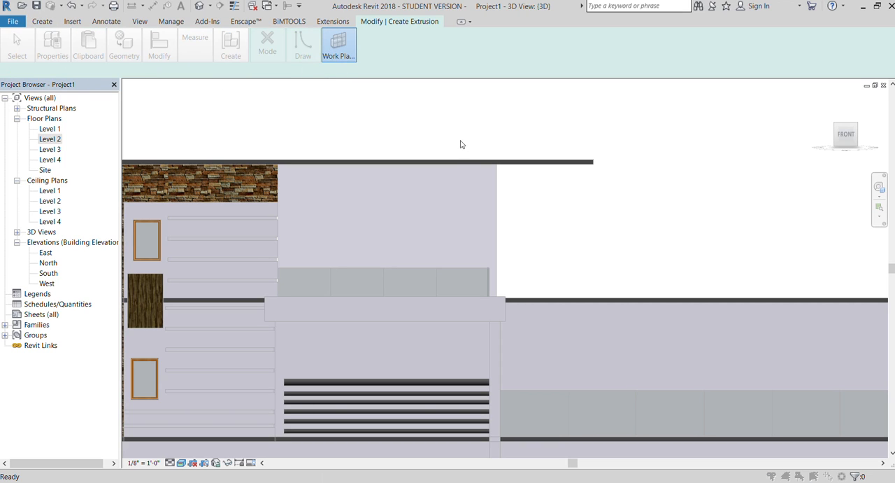
left_click(520, 204)
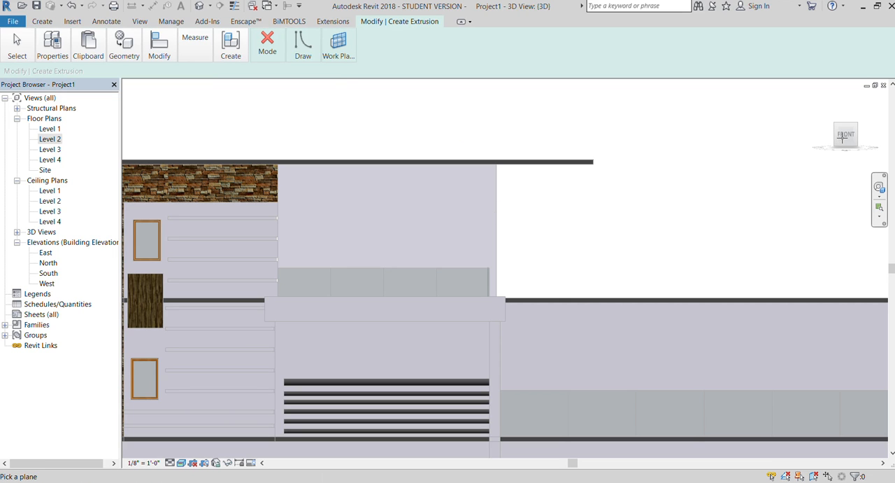
left_click_drag(843, 137, 779, 177)
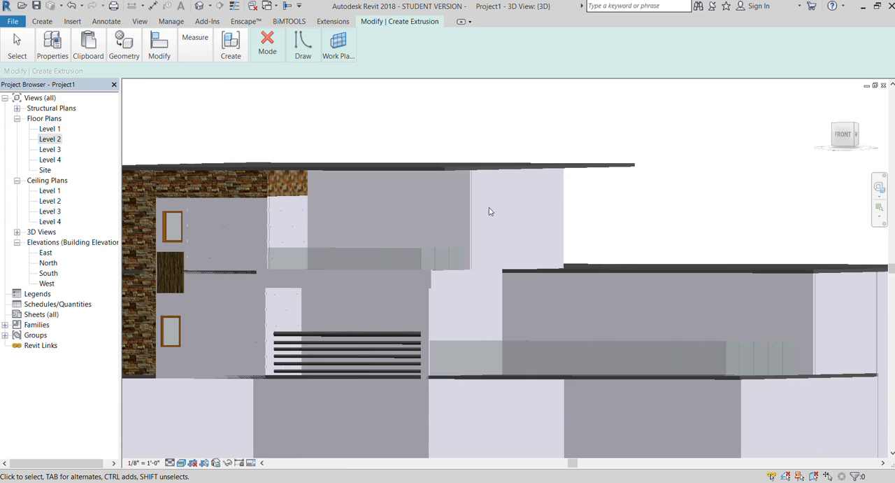
scroll(460, 205, "up", 2)
left_click(329, 84)
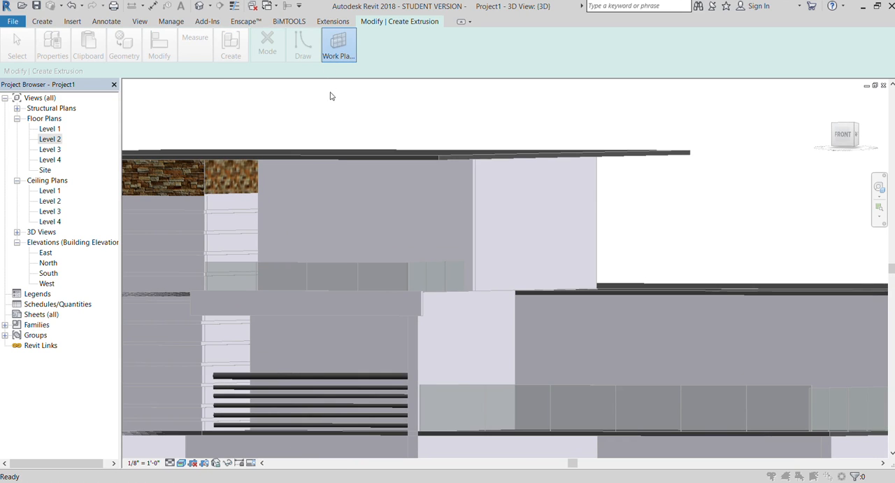
left_click(530, 199)
left_click(473, 203)
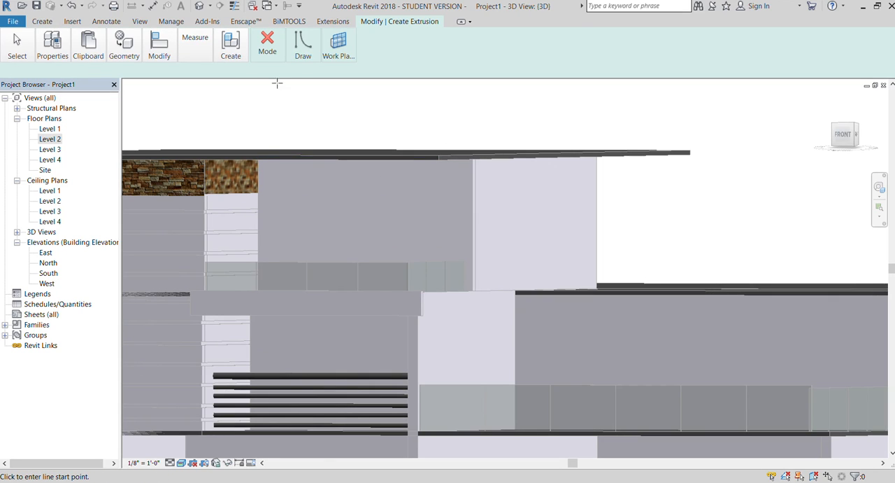
Sketch a rectangle about 15'-10" by 9'-2" over the balcony's back wall, and finish the 1'-0" deep extrusion and its in-place model.
left_click(303, 74)
scroll(280, 183, "up", 2)
left_click(248, 155)
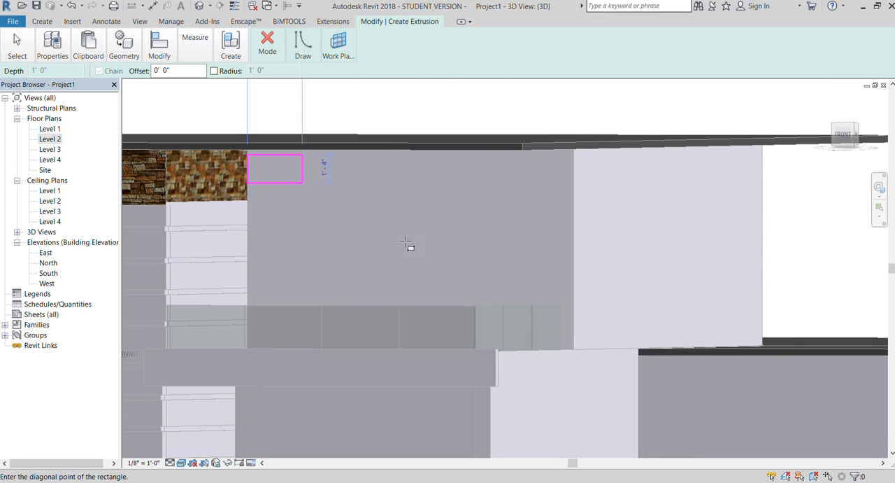
left_click(574, 349)
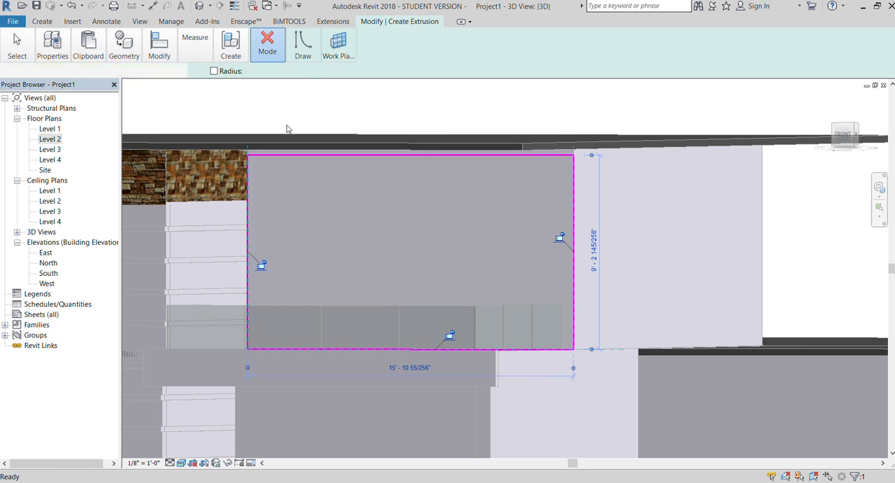
left_click(264, 103)
scroll(381, 185, "down", 1)
left_click(368, 48)
left_click(361, 75)
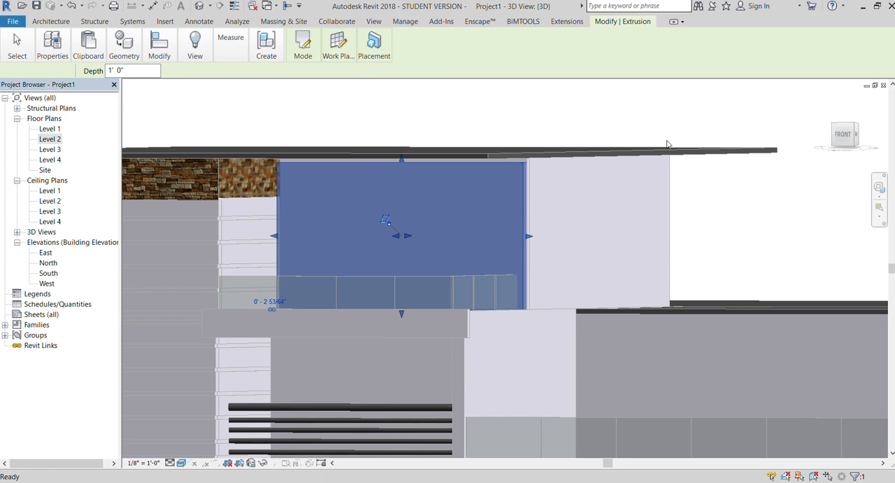
Stretch the front face of the upper balcony's back-wall panel to adjust the panel's thickness.
left_click_drag(855, 135, 824, 141)
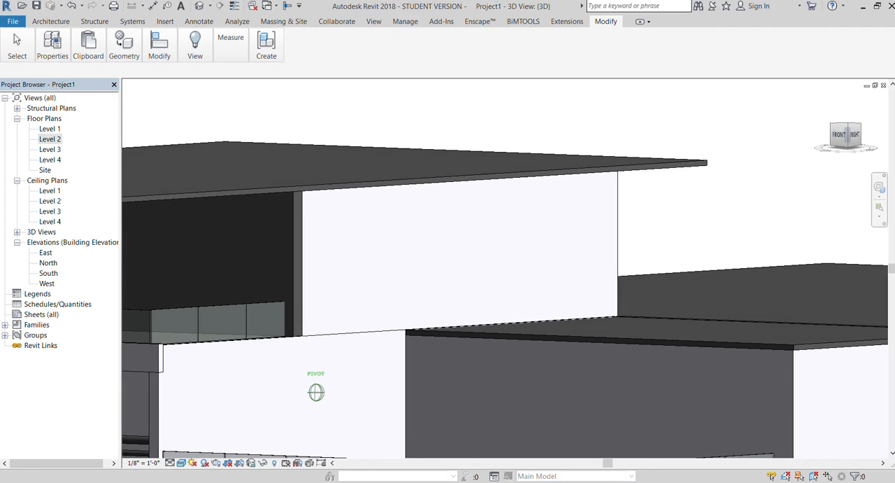
scroll(305, 210, "up", 3)
left_click(272, 193)
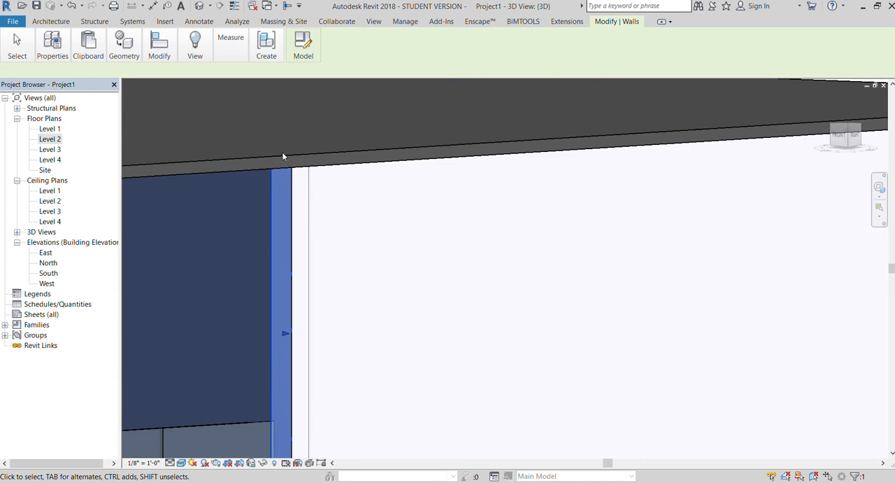
scroll(287, 196, "down", 1)
scroll(164, 262, "up", 3)
left_click_drag(170, 287, 200, 286)
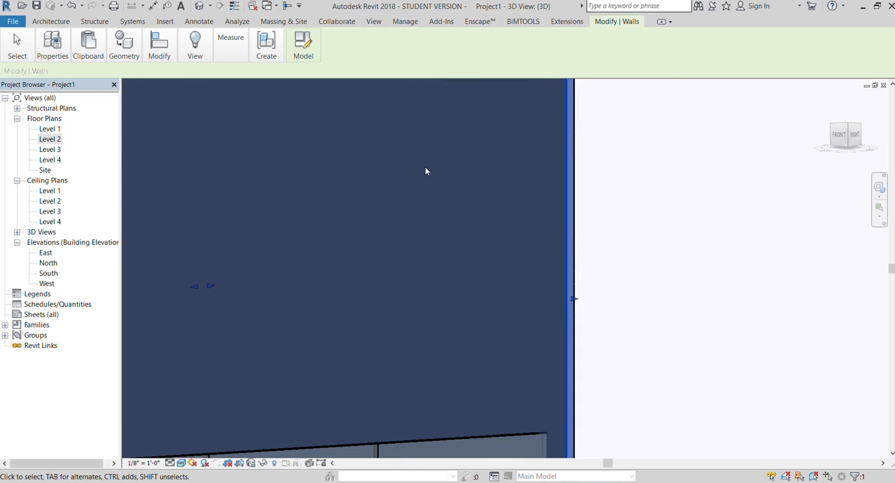
scroll(425, 171, "down", 6)
key("Escape")
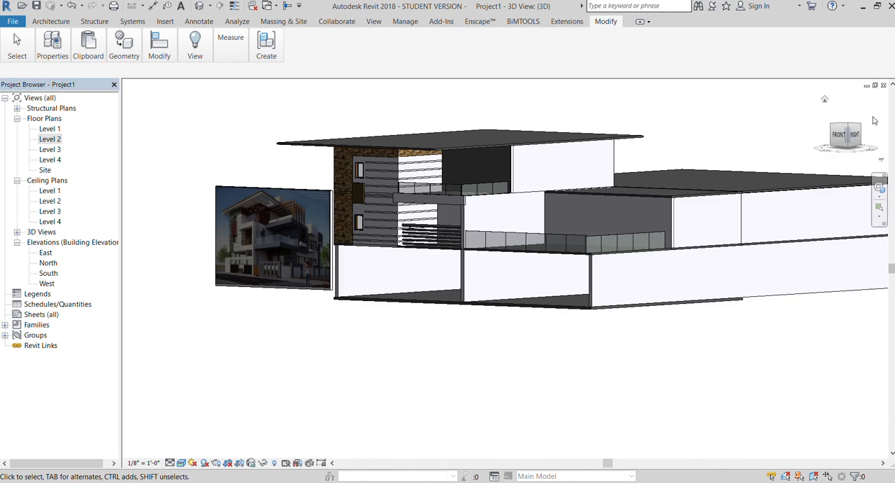
Extend the end of the upper balcony's panel outward so it covers the adjoining side wall.
left_click(839, 136)
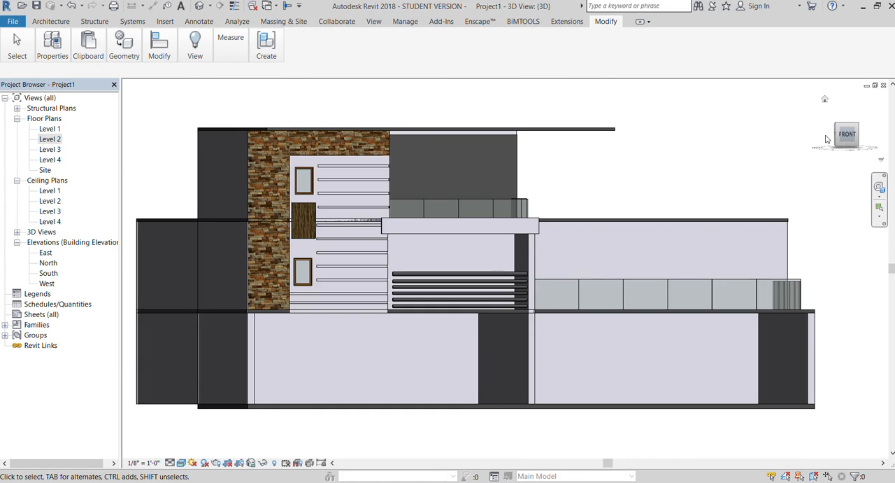
scroll(810, 135, "down", 1)
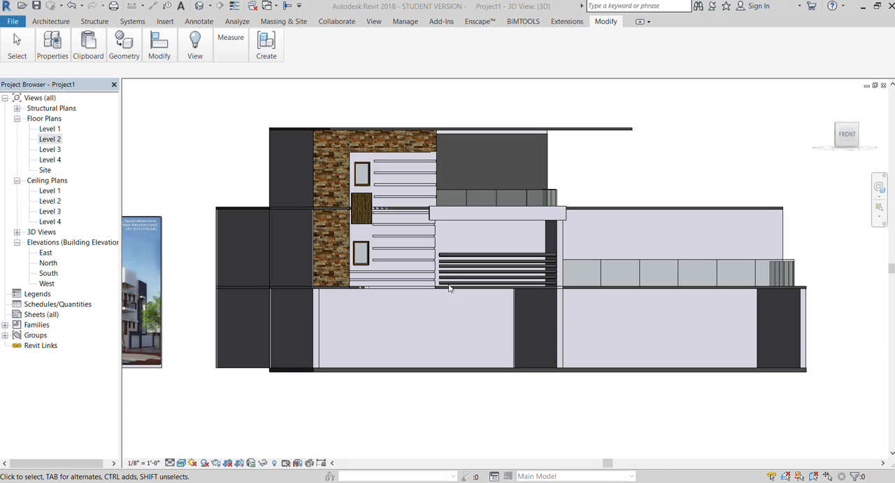
left_click_drag(849, 135, 834, 139)
scroll(326, 222, "up", 5)
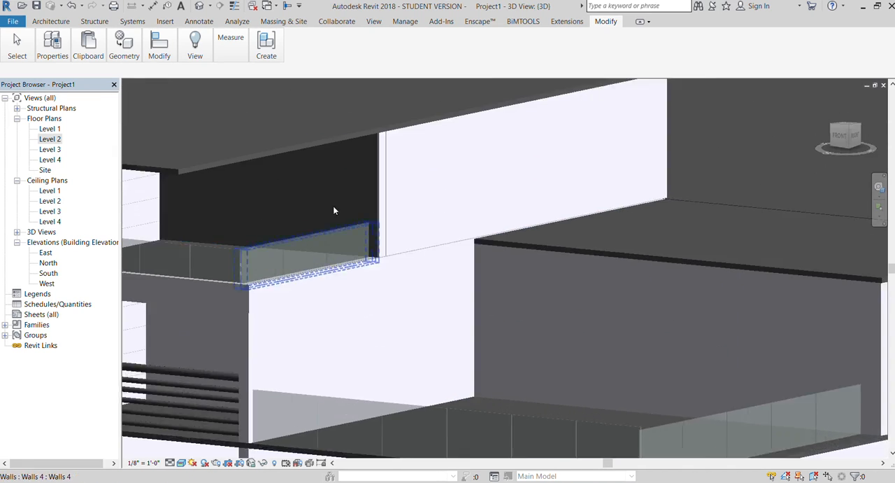
left_click(408, 194)
left_click_drag(414, 169, 422, 175)
scroll(432, 152, "down", 3)
scroll(425, 154, "down", 3)
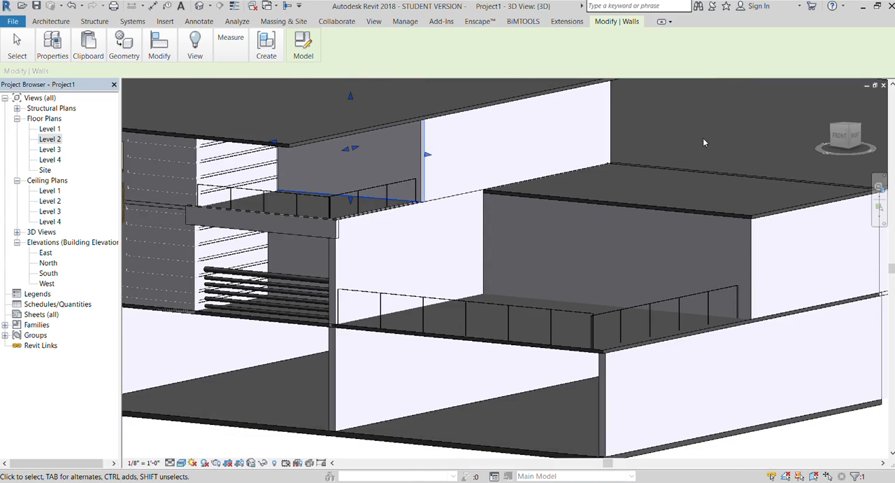
Stretch the panel's depth to about 11'-4" along the upper storey's side wall, checking it from the right rear.
left_click_drag(856, 134, 796, 124)
left_click_drag(350, 147, 445, 168)
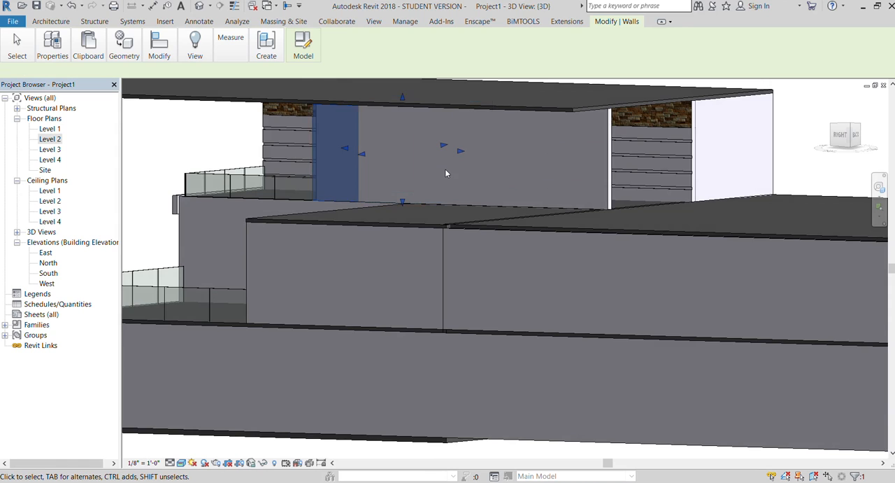
scroll(445, 169, "down", 3)
left_click(209, 176)
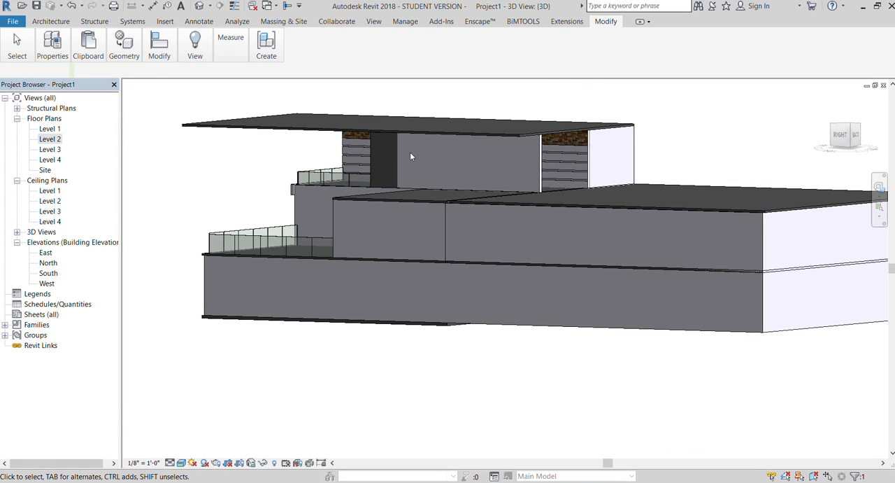
scroll(410, 151, "up", 5)
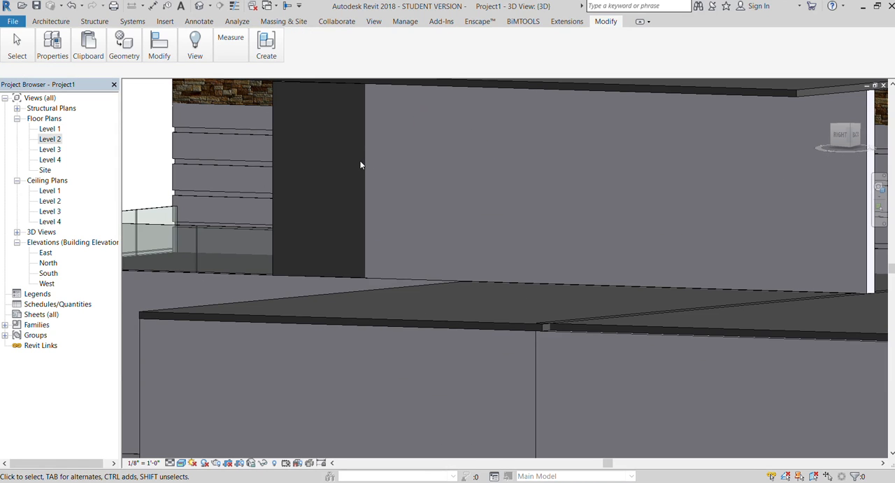
scroll(403, 121, "down", 5)
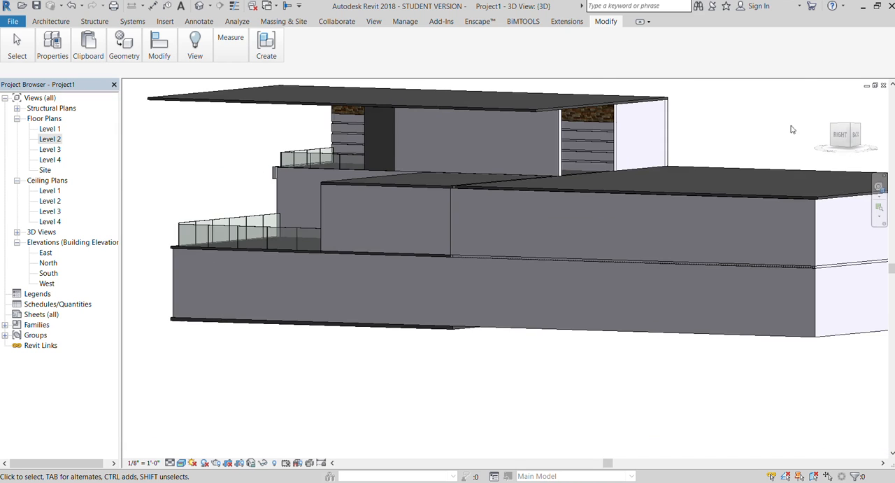
Raise the top edge of the upper balcony's panel to the underside of the roof.
left_click(850, 134)
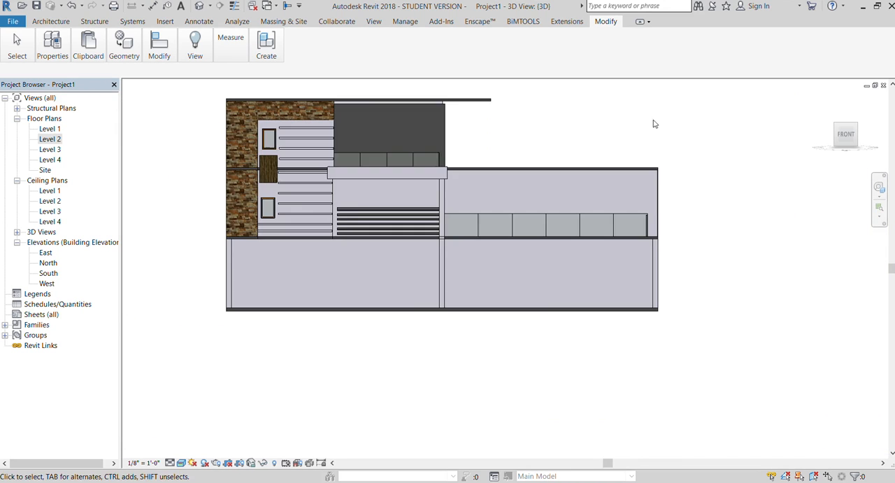
scroll(406, 102, "up", 5)
left_click(405, 109)
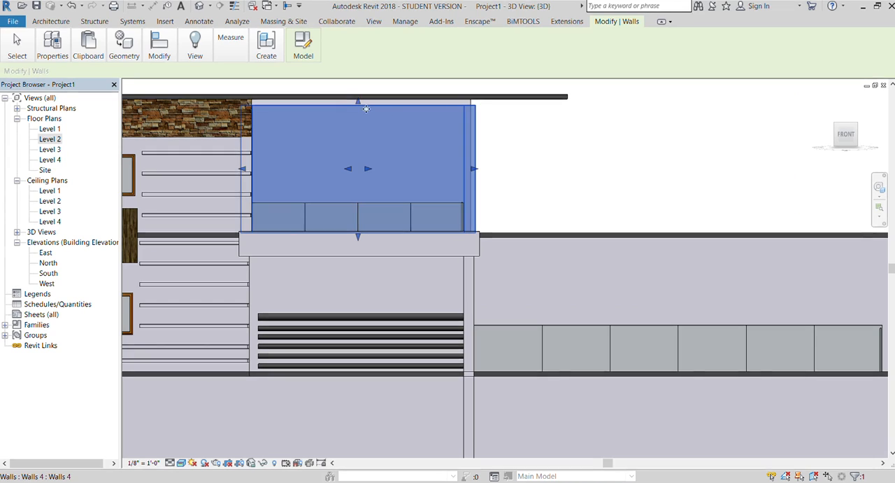
left_click(578, 126)
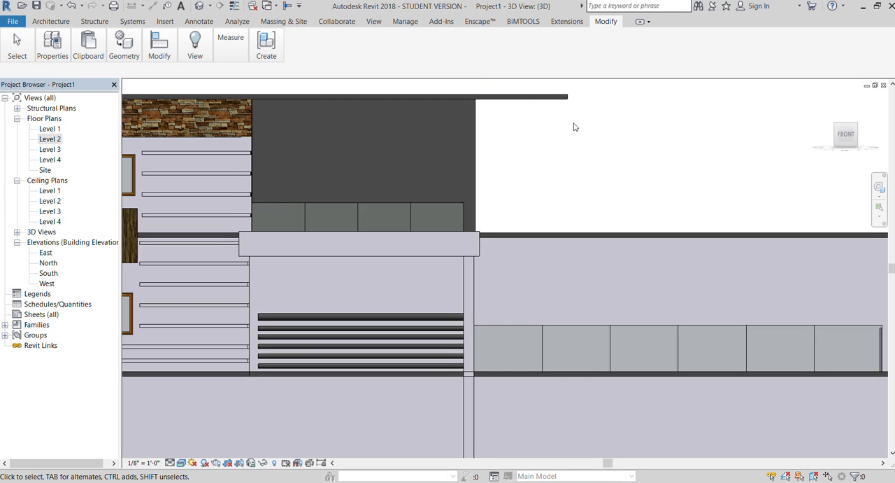
Open the upper balcony panel's in-place model and edit the sketch of its extrusion.
left_click(465, 140)
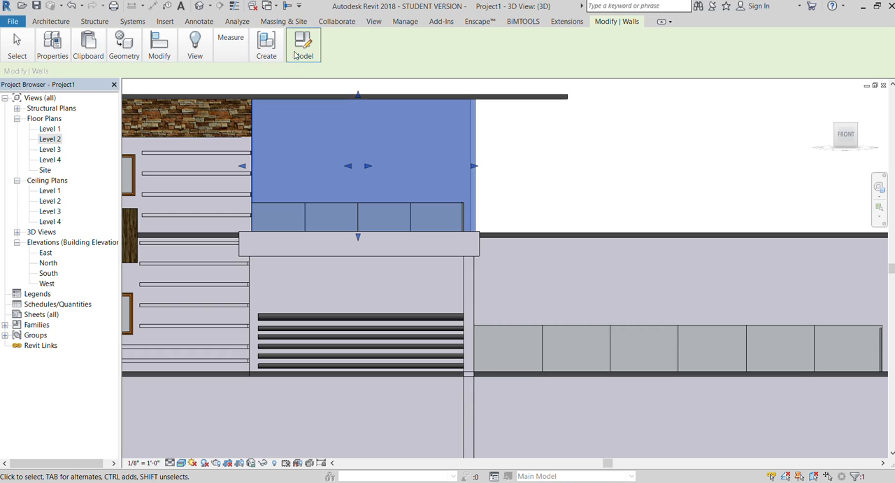
left_click(299, 80)
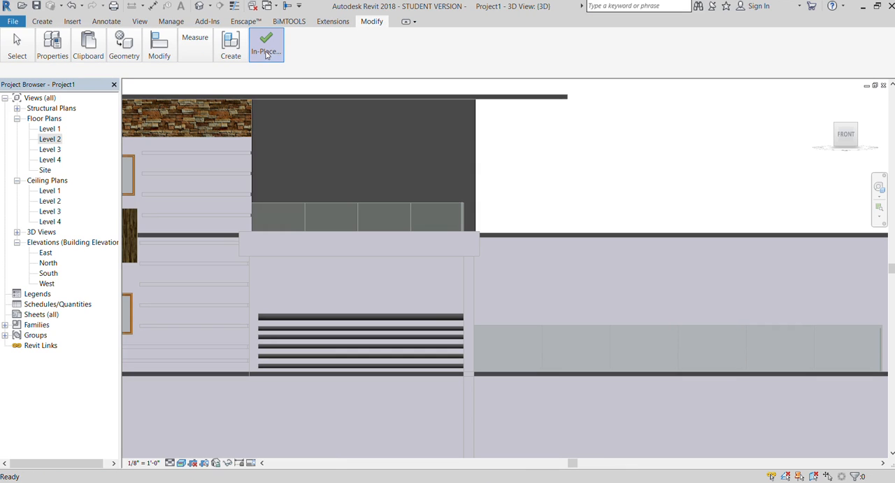
left_click(252, 145)
scroll(342, 142, "up", 2)
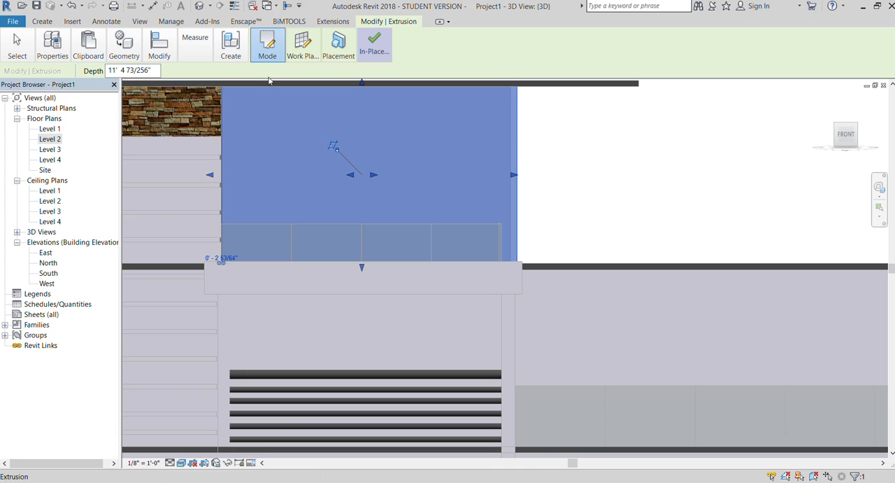
left_click(267, 48)
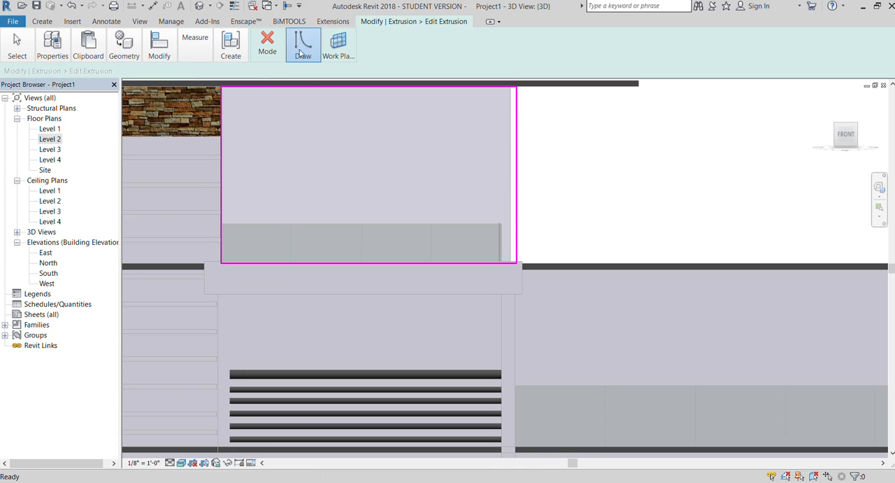
Sketch three openings along the panel's upper part: two upright rectangles about 1'-6" tall and a flat one about 1'-10" by 7" between them.
left_click(245, 100)
scroll(258, 134, "up", 2)
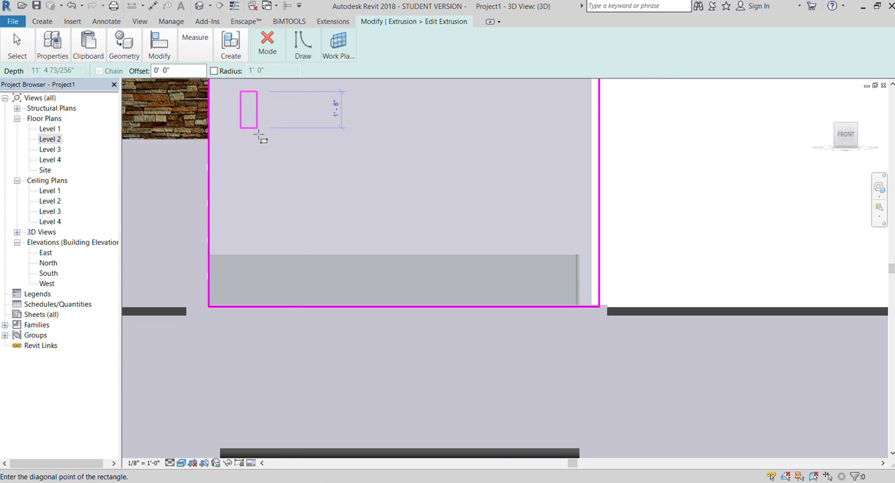
left_click(257, 128)
left_click(328, 114)
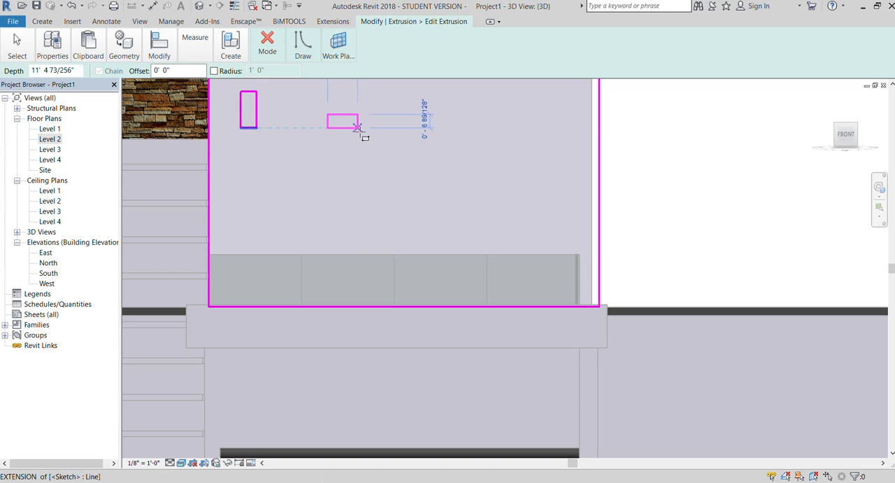
left_click(372, 128)
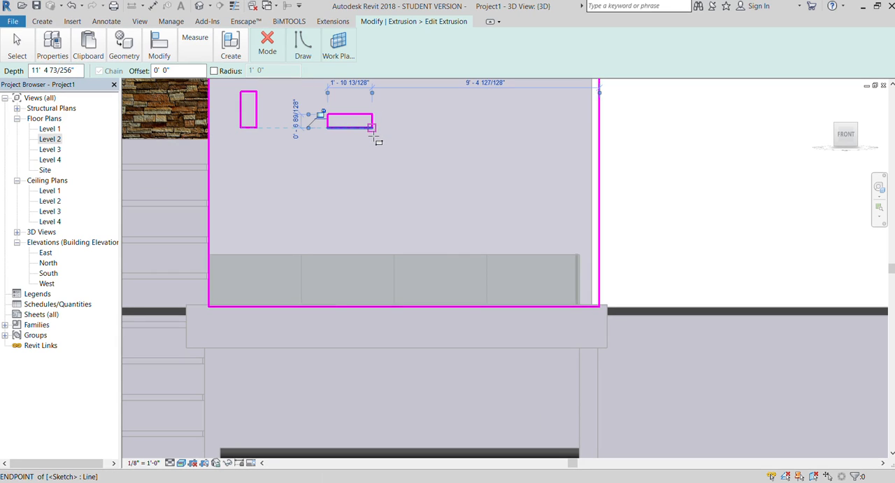
left_click(412, 91)
left_click(433, 127)
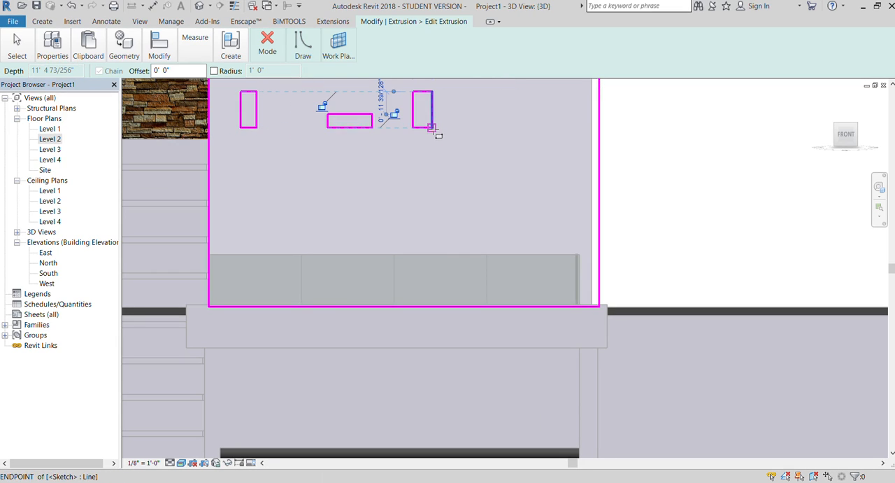
Add another upright opening and two smaller rectangular ones about 1'-0" wide beside it, and finish the extrusion and in-place model.
left_click(509, 91)
left_click(525, 128)
left_click(460, 120)
left_click(487, 136)
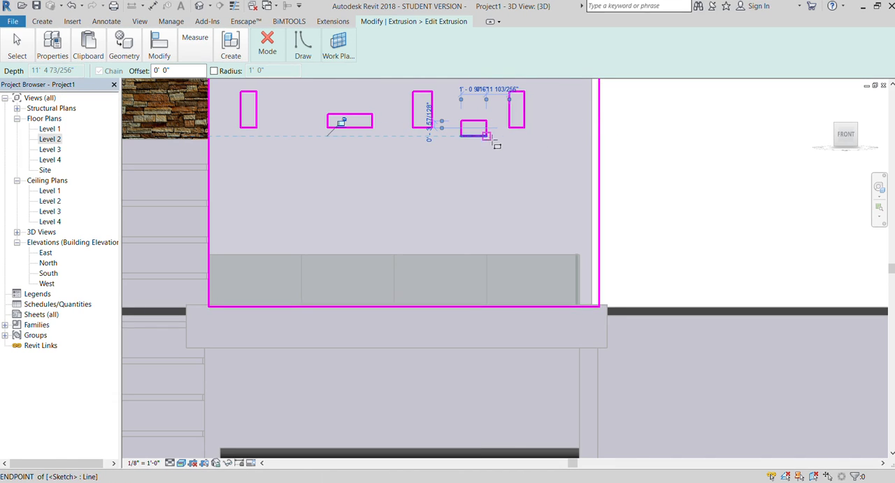
left_click(556, 114)
left_click(580, 135)
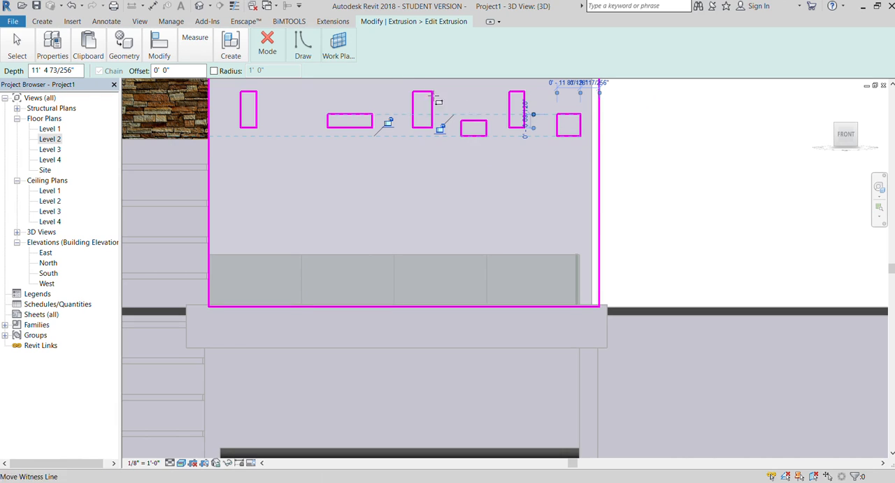
left_click(256, 88)
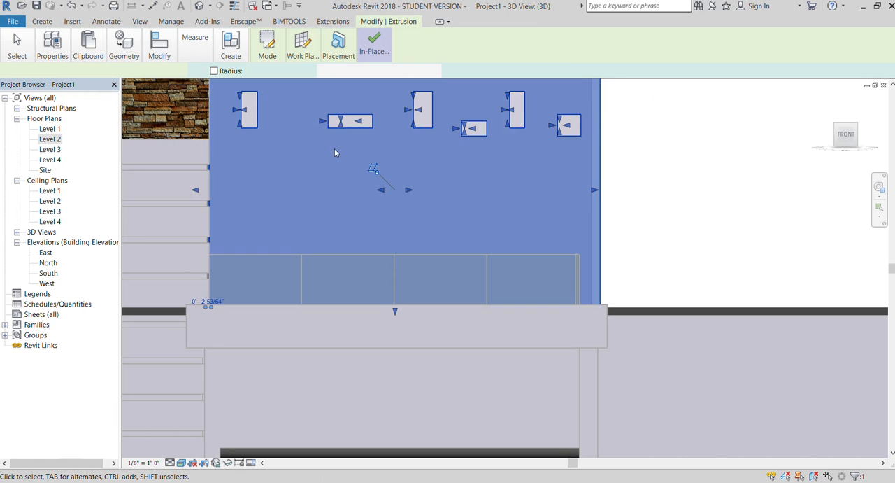
scroll(312, 152, "down", 1)
left_click(377, 49)
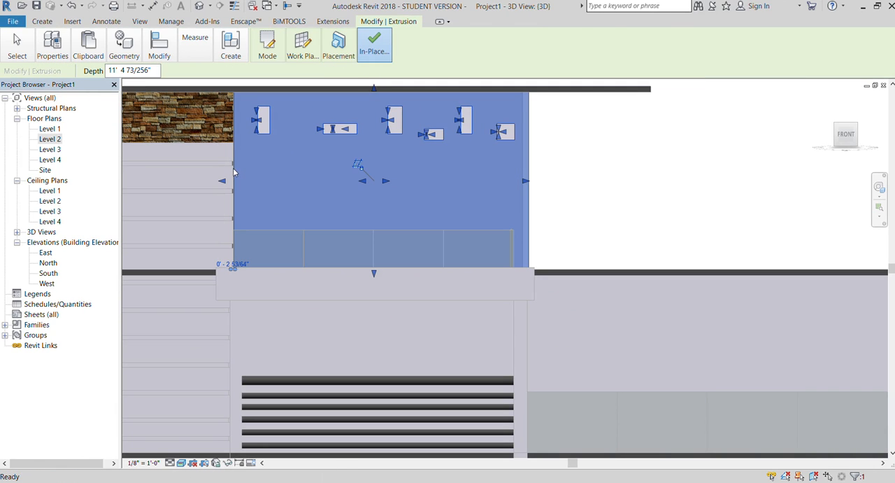
Examine the perforated upper balcony panel and its side face from the front, the side and the rear.
scroll(236, 172, "down", 4)
scroll(522, 129, "down", 3)
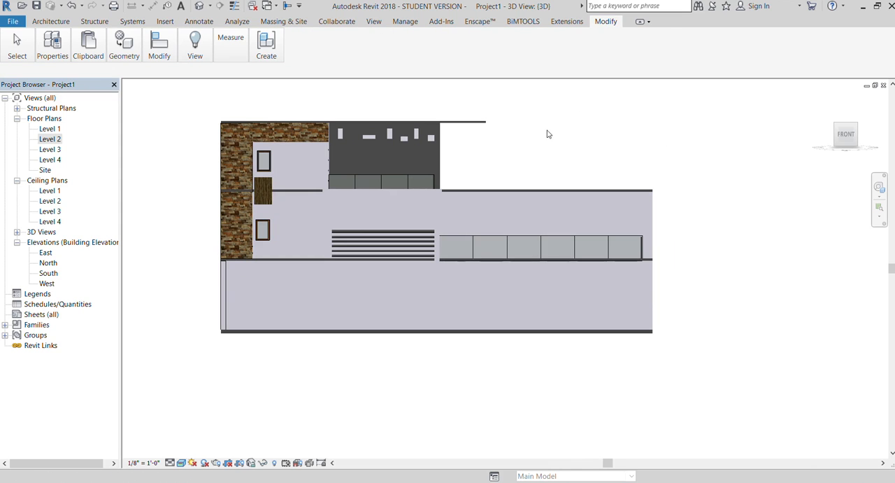
left_click_drag(846, 137, 817, 137)
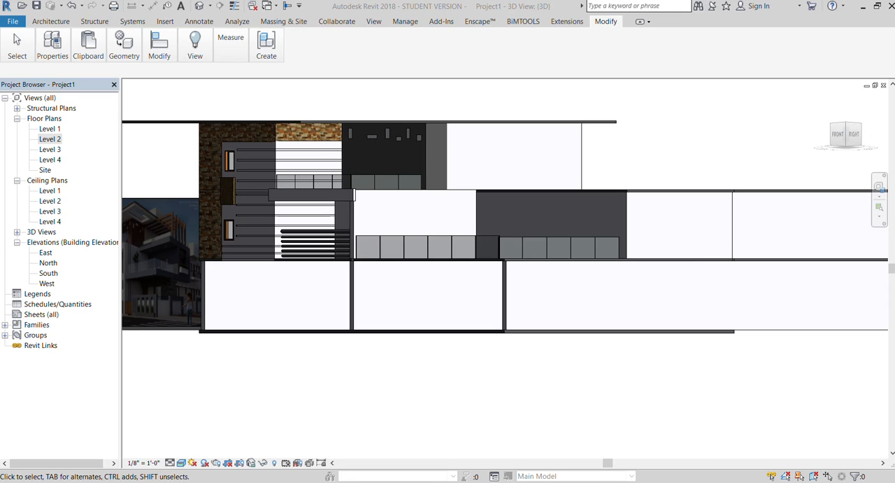
scroll(428, 130, "up", 5)
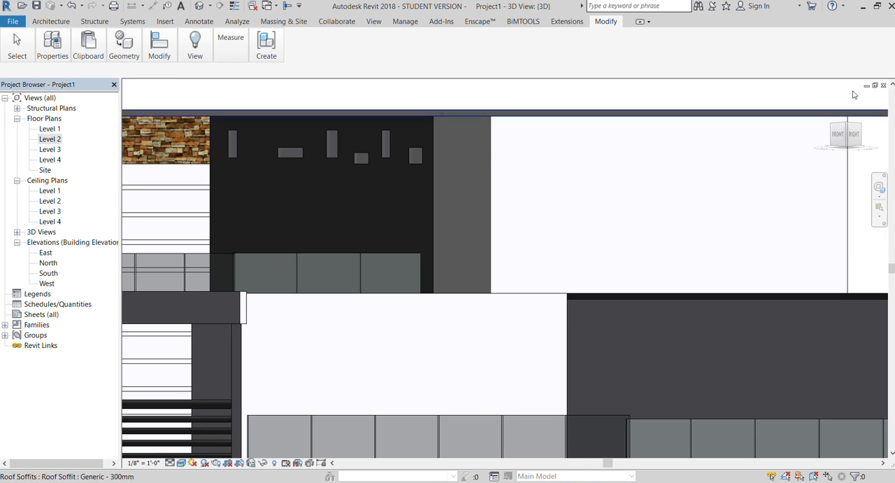
left_click_drag(863, 146, 766, 140)
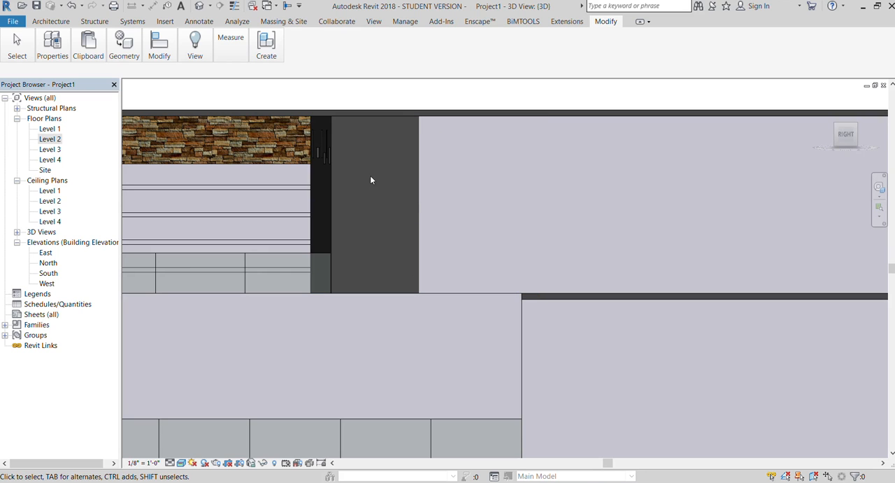
scroll(389, 135, "down", 2)
left_click_drag(845, 137, 752, 143)
scroll(280, 215, "up", 5)
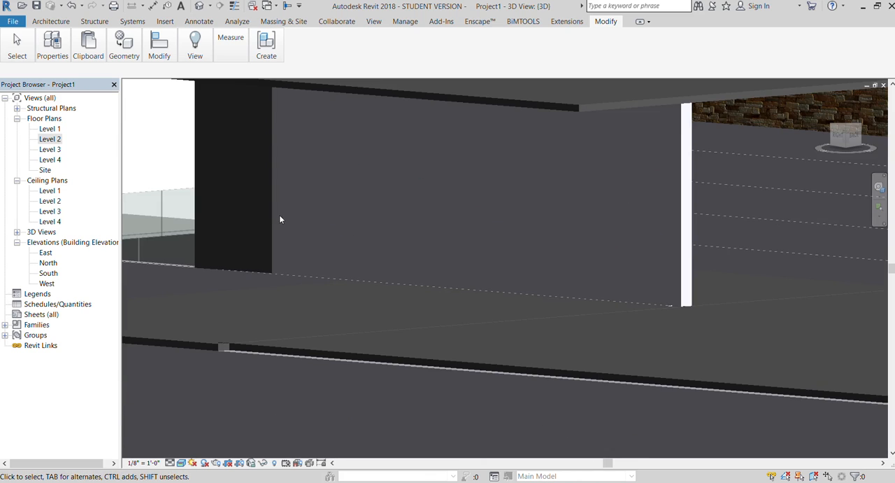
scroll(338, 191, "down", 3)
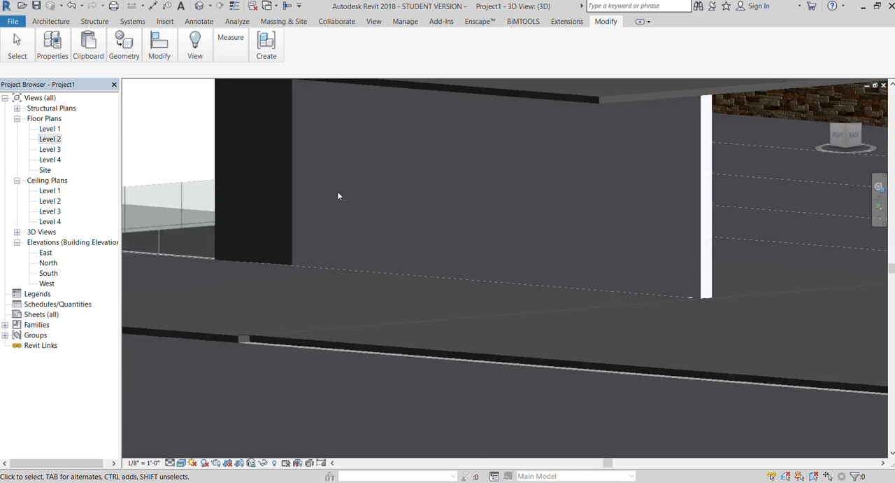
left_click_drag(841, 137, 878, 143)
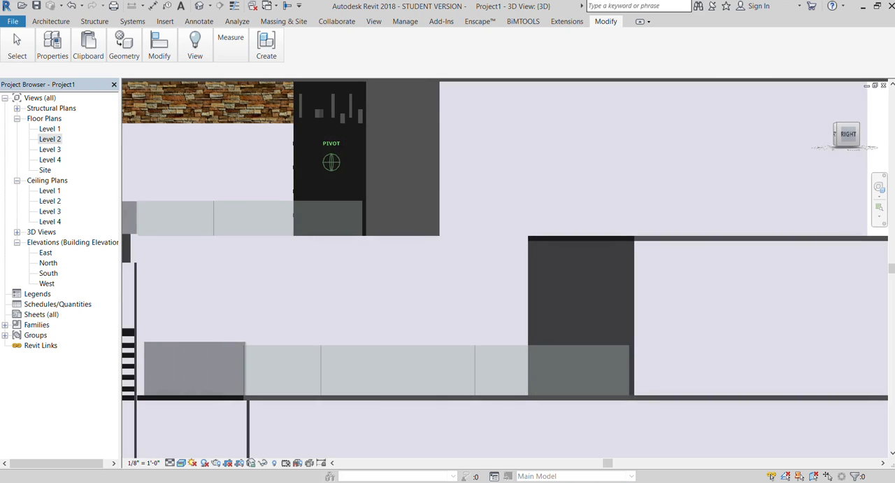
Stretch the upper balcony's perforated panel backward along the side of the house to a depth of about 16'-5".
left_click(370, 176)
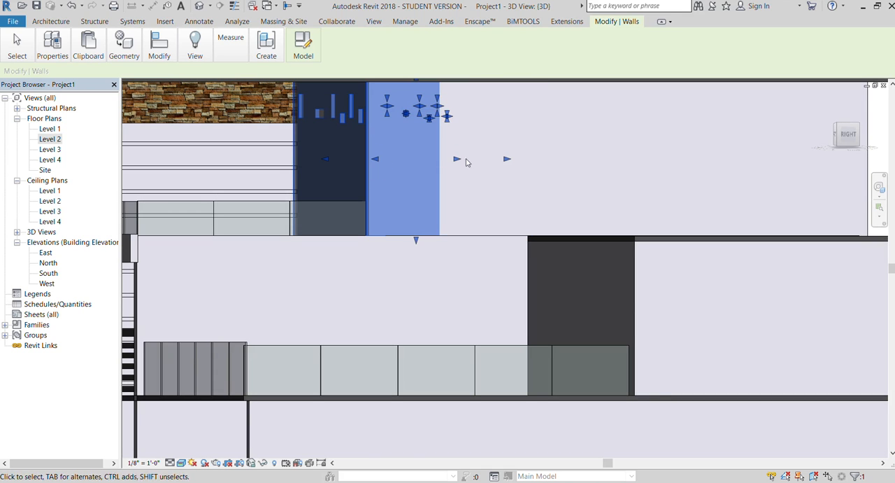
left_click_drag(839, 135, 811, 139)
scroll(350, 178, "up", 3)
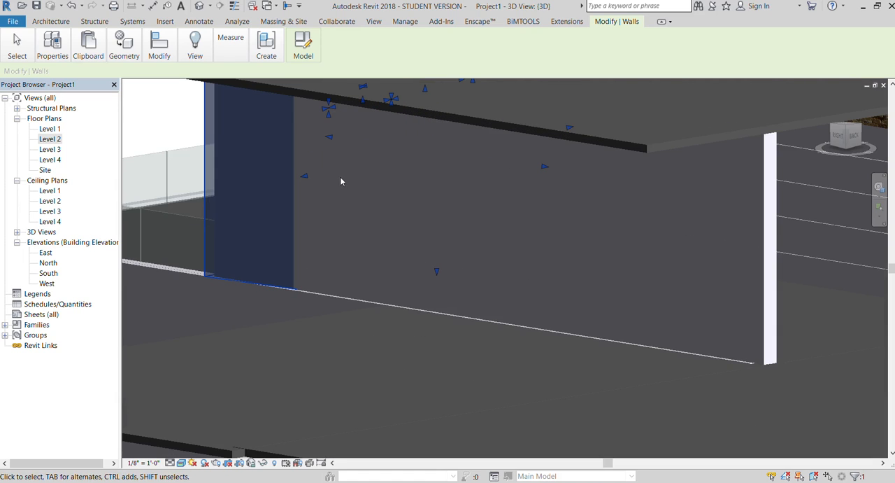
left_click(296, 182)
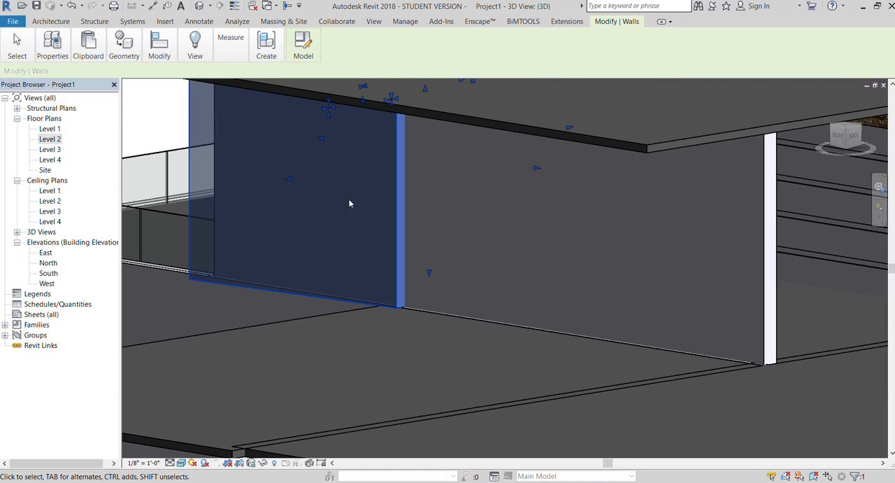
left_click_drag(537, 169, 628, 182)
scroll(437, 170, "down", 3)
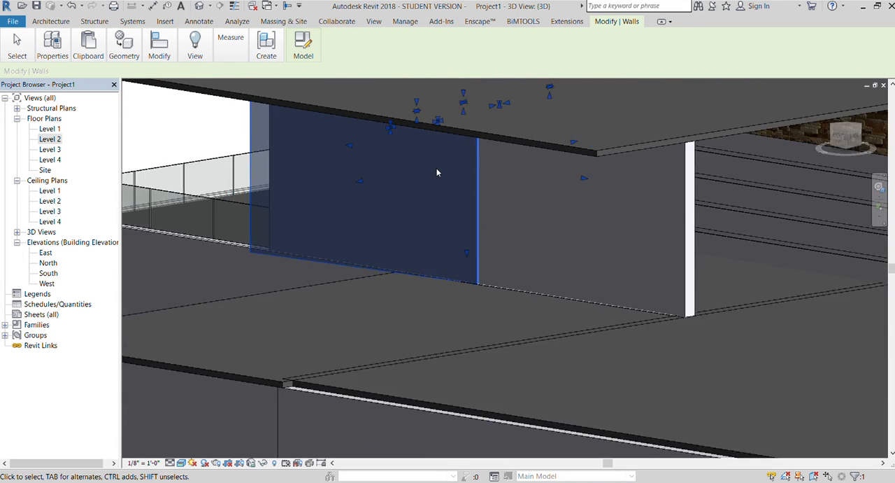
scroll(358, 185, "up", 6)
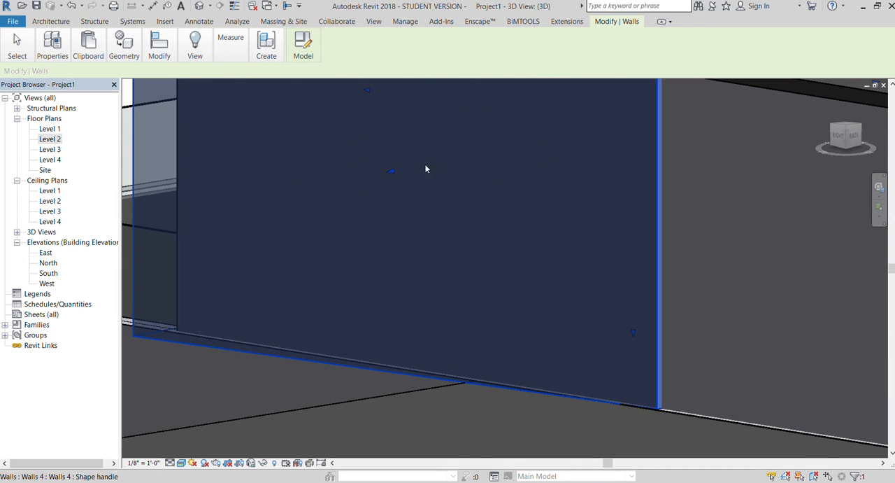
scroll(443, 166, "down", 8)
left_click(647, 113)
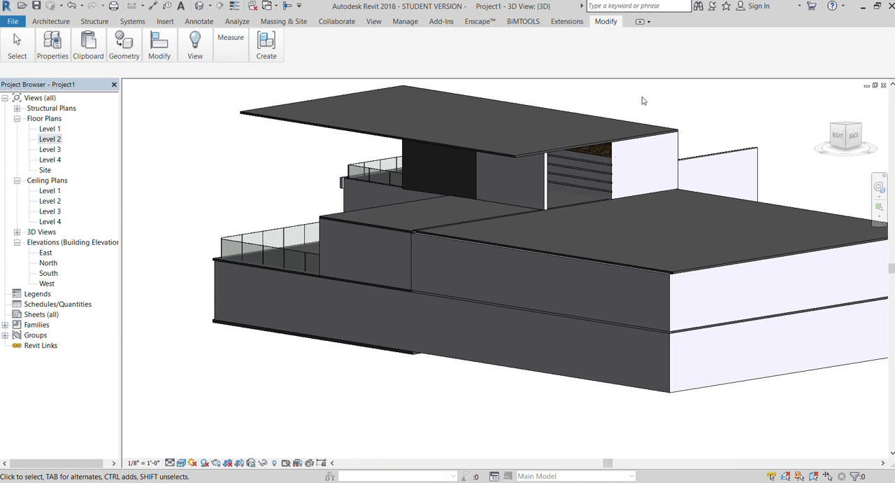
left_click(837, 137)
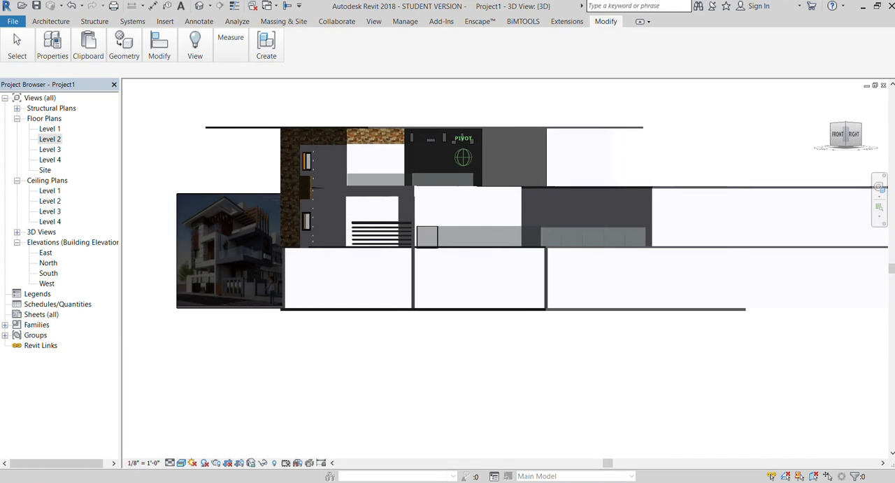
scroll(518, 150, "up", 8)
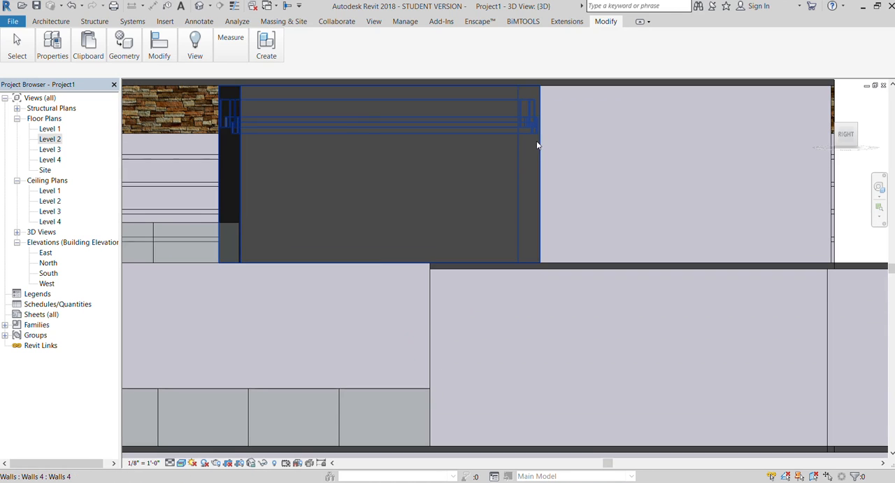
left_click(537, 144)
scroll(507, 175, "down", 3)
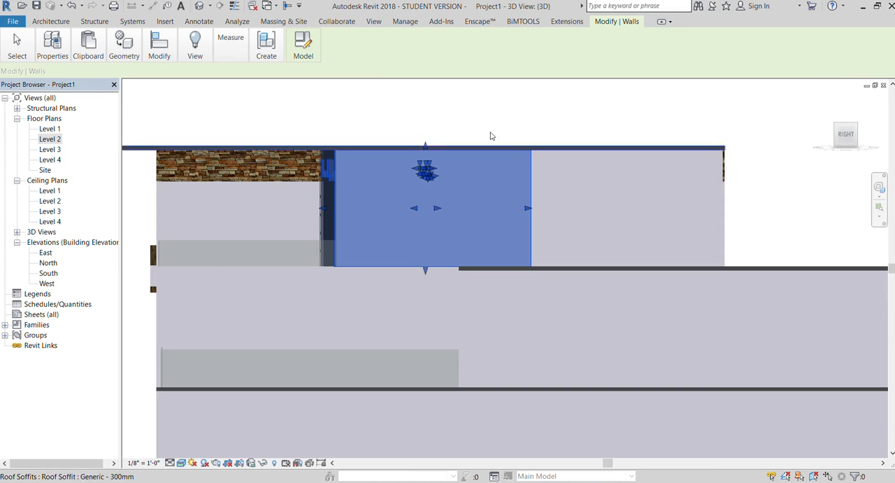
Open the upper balcony panel's in-place model and edit its extrusion sketch from the right side.
scroll(474, 108, "up", 3)
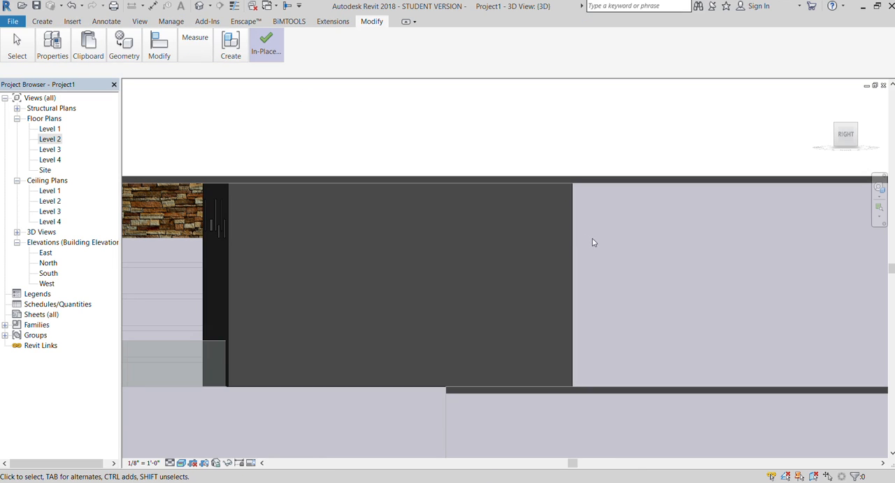
left_click(568, 241)
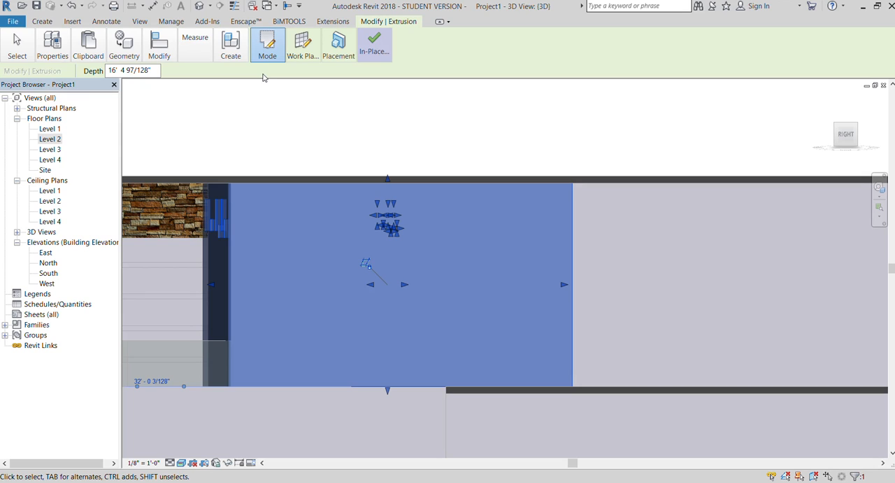
left_click(268, 47)
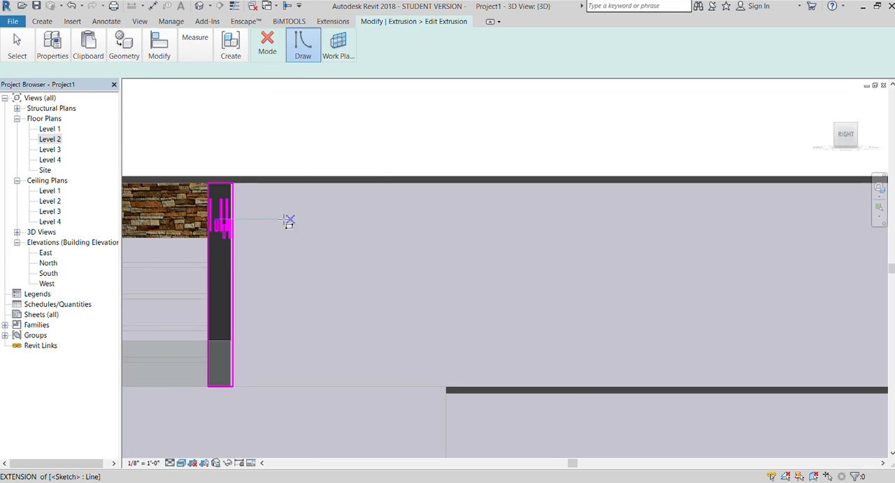
Try sketching five side openings beside the panel profile: three upright rectangles up to about 1'-2" tall and two flat ones lower down.
left_click(257, 199)
left_click(269, 225)
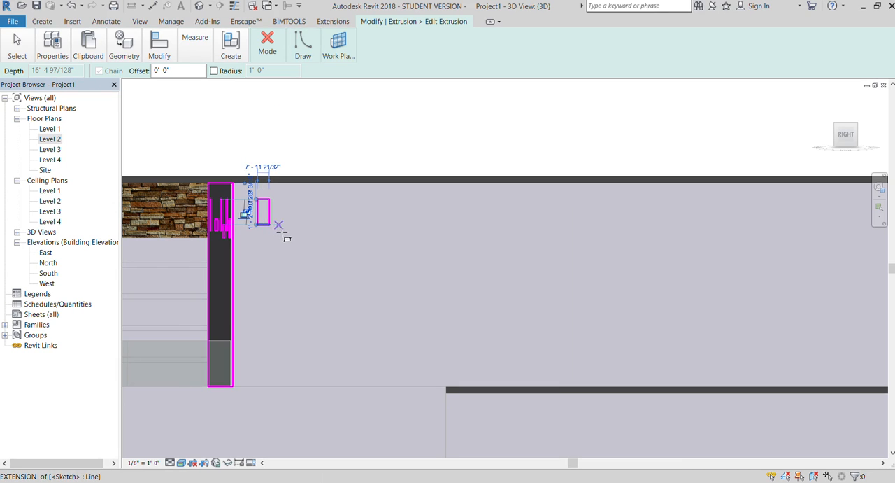
left_click(291, 224)
left_click(319, 238)
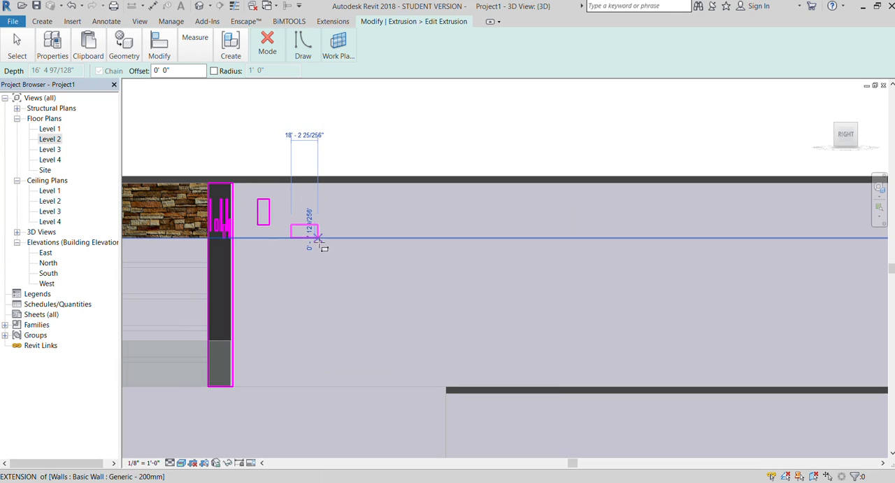
left_click(349, 201)
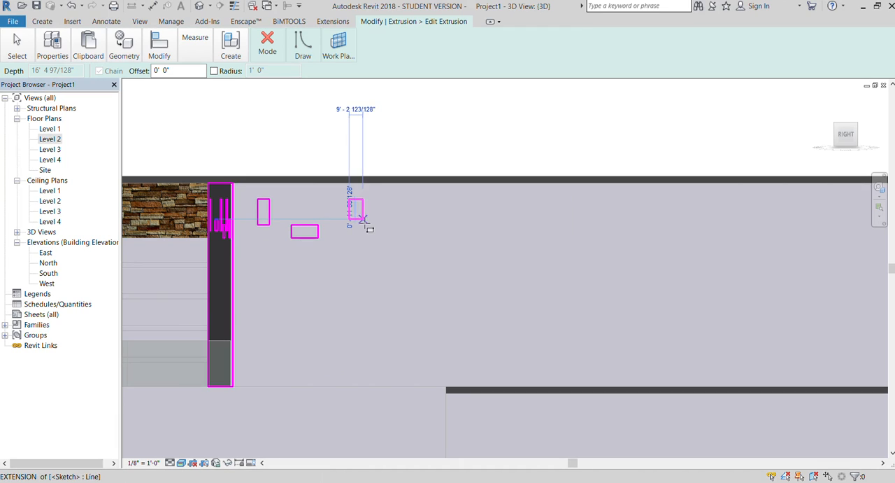
left_click(363, 219)
left_click(378, 231)
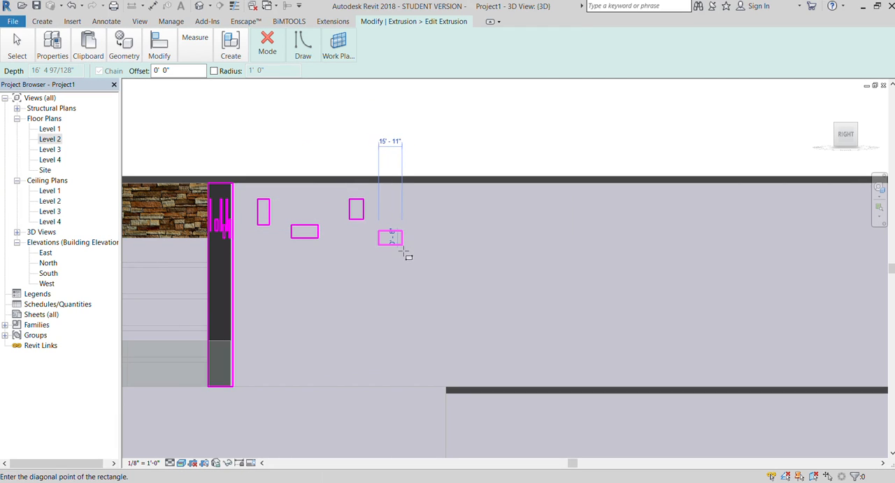
left_click(403, 244)
left_click(424, 199)
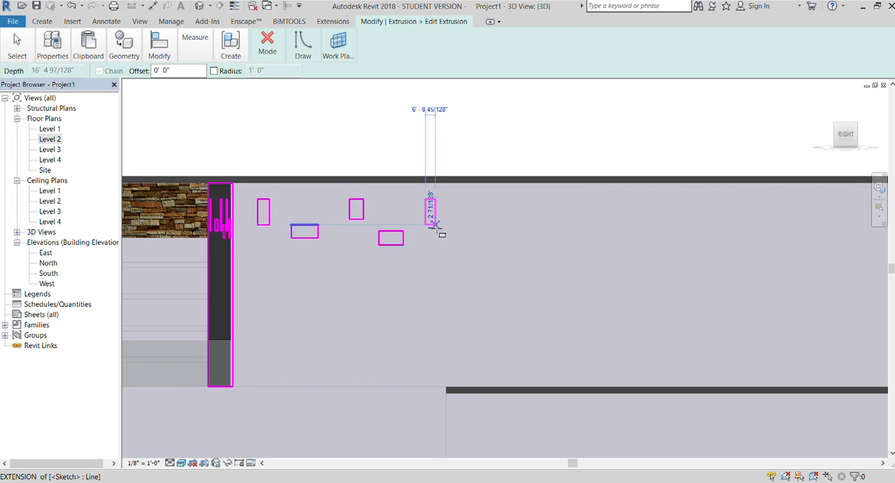
left_click(438, 225)
Finish the extrusion sketch and the in-place model, and inspect the side rectangles in 3D.
left_click(265, 63)
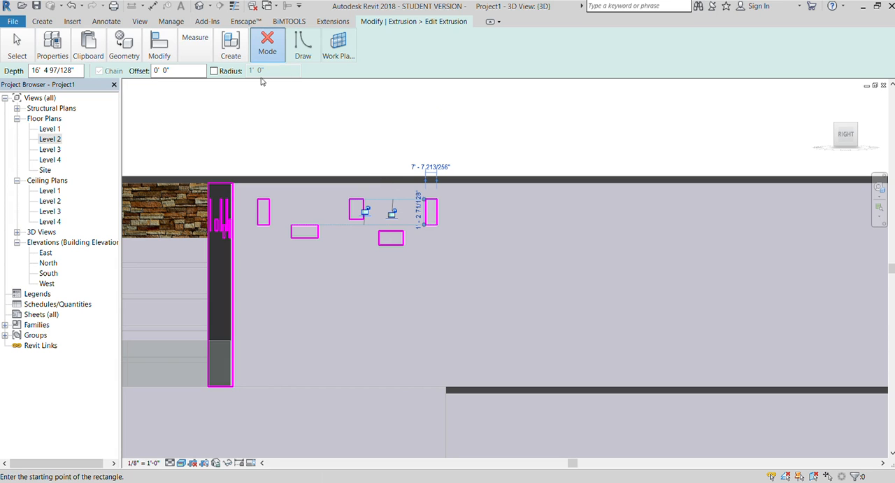
left_click(261, 91)
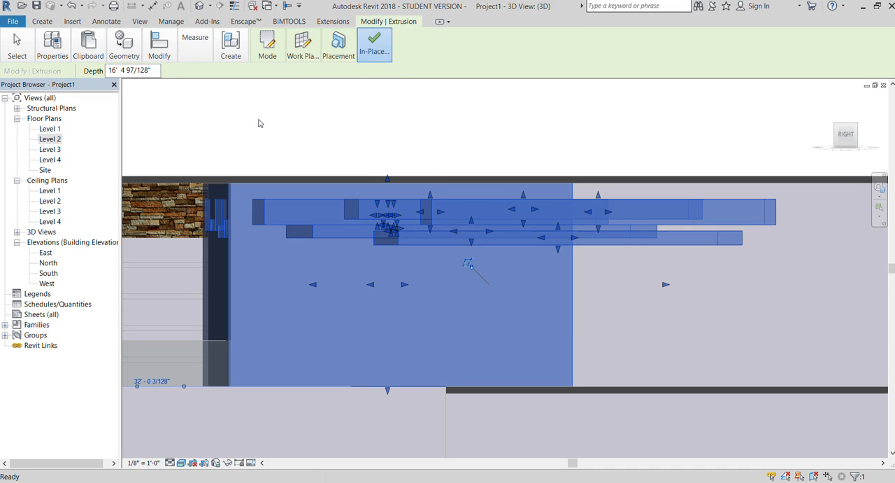
left_click(374, 45)
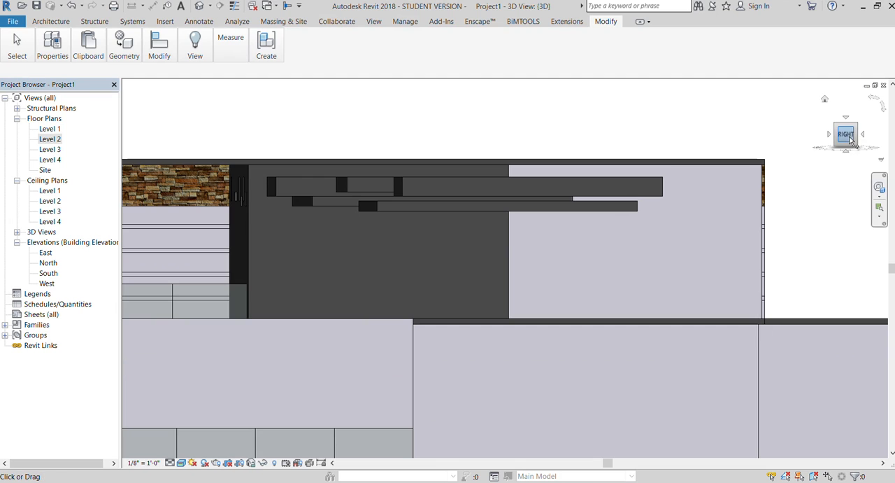
left_click(867, 150)
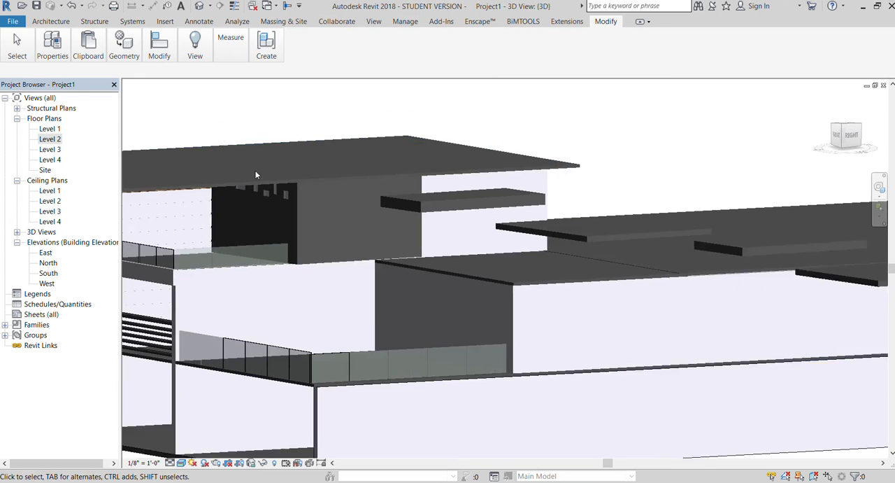
Undo the finished side rectangles and discard the extrusion sketch edits.
key("ctrl+z")
key("ctrl+z")
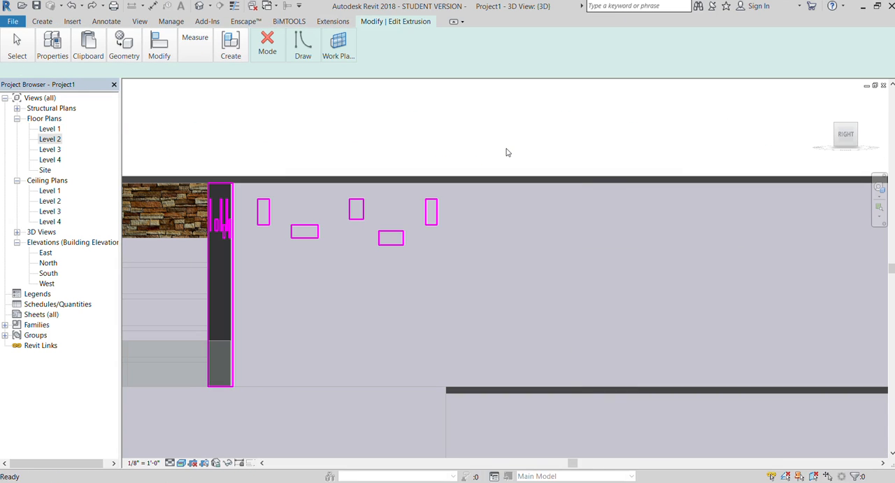
left_click(267, 47)
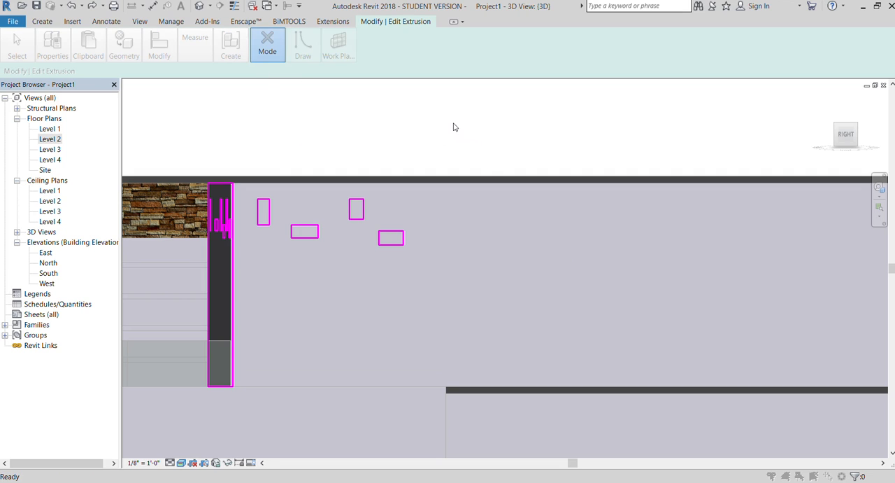
left_click(445, 145)
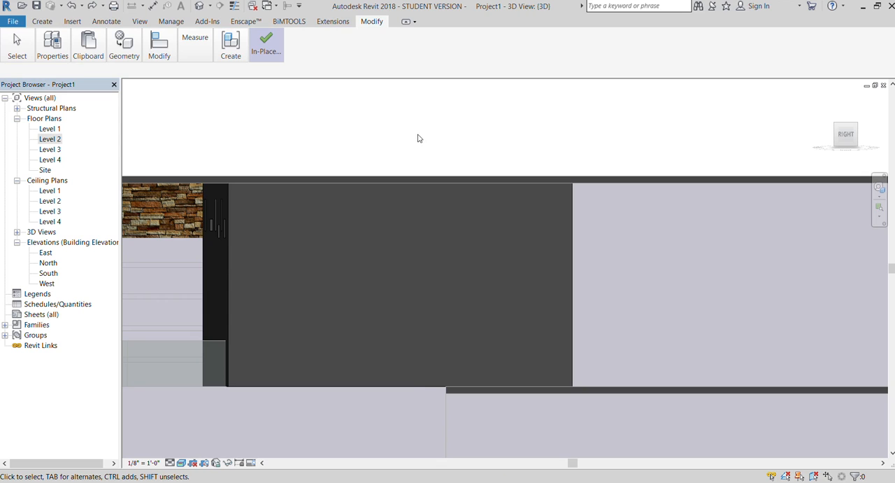
Return to the front view of the house and finish the upper balcony panel's in-place model.
scroll(415, 134, "down", 1)
mouse_move(847, 131)
left_mouse_down()
mouse_move(138, 134)
mouse_move(238, 134)
left_mouse_up()
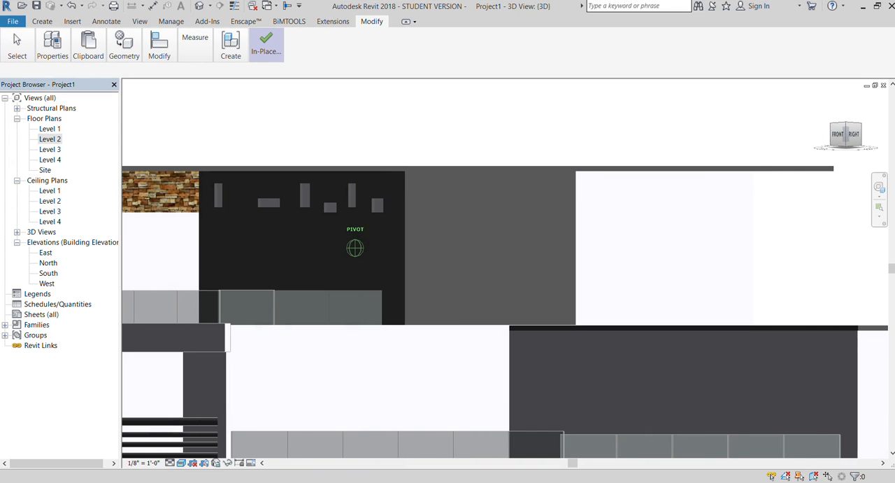
mouse_move(482, 140)
middle_mouse_down("shift")
mouse_move(485, 126)
mouse_move(484, 140)
mouse_move(570, 141)
mouse_move(430, 132)
middle_mouse_up("shift")
scroll(286, 128, "down", 1)
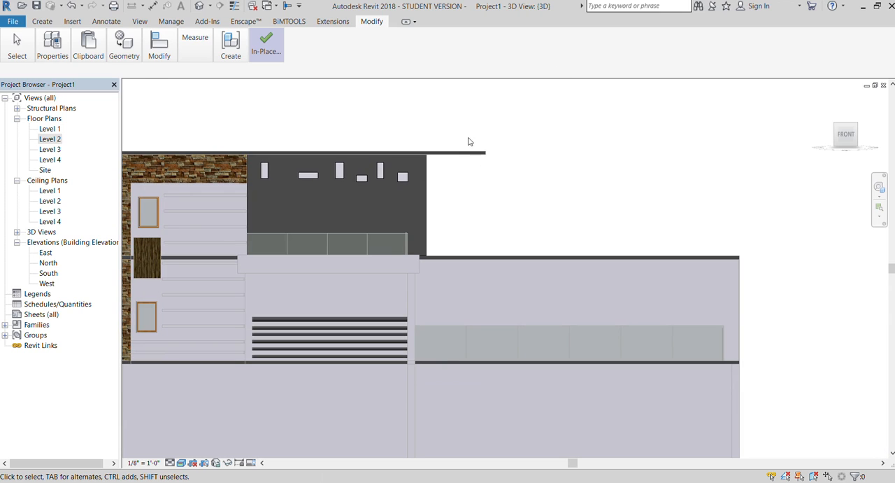
left_click(510, 482)
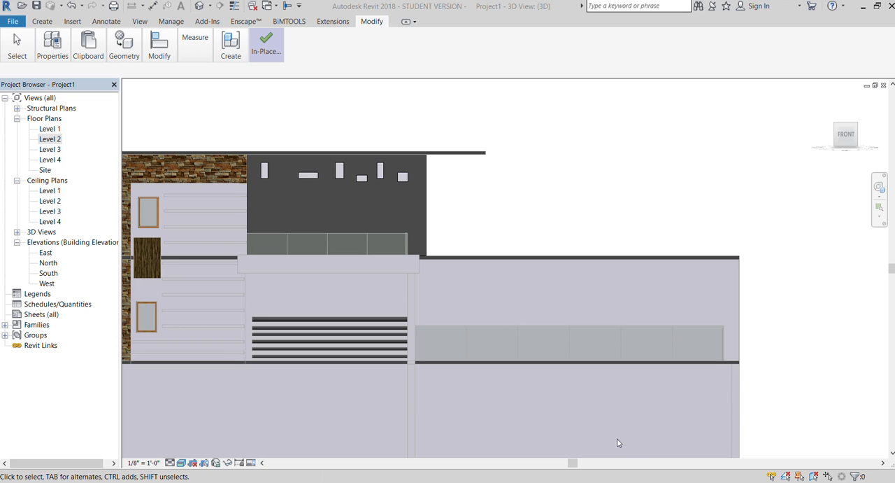
scroll(599, 166, "down", 2)
left_click(266, 46)
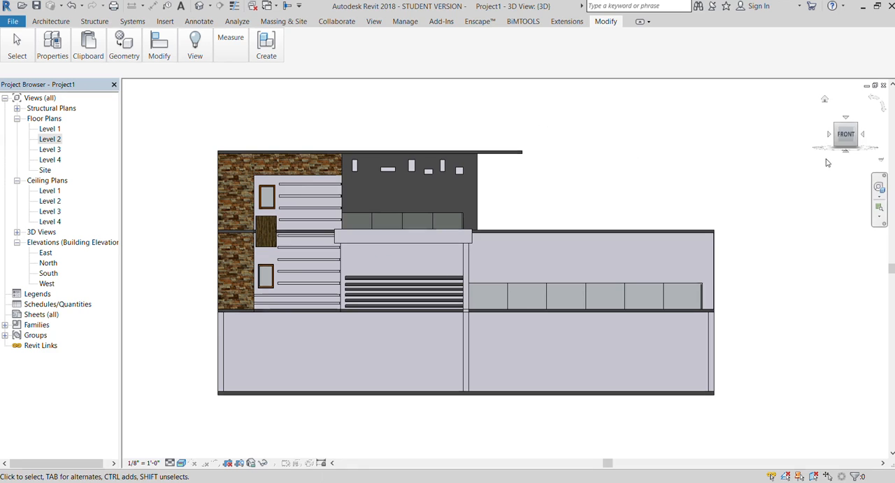
Make the upper roof soffit of the house thicker and check its new edge beside the reference image.
middle_click_drag(480, 115, 743, 157, "shift")
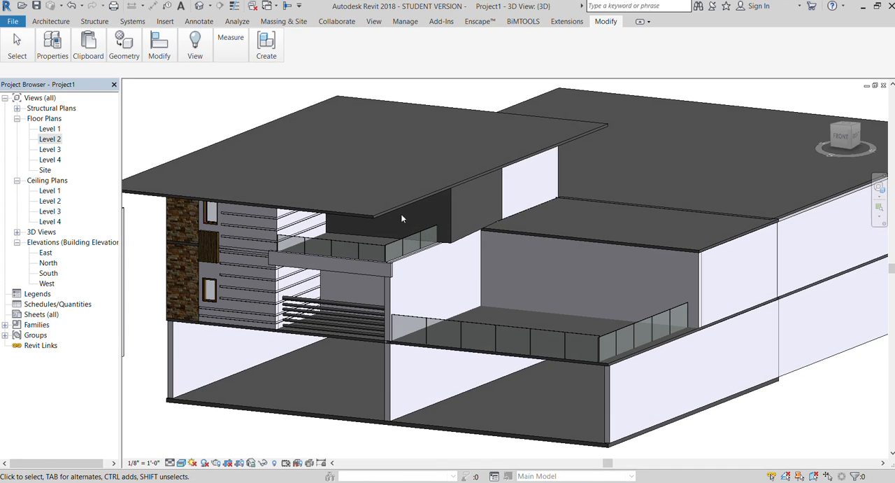
left_click(383, 209)
left_click(52, 46)
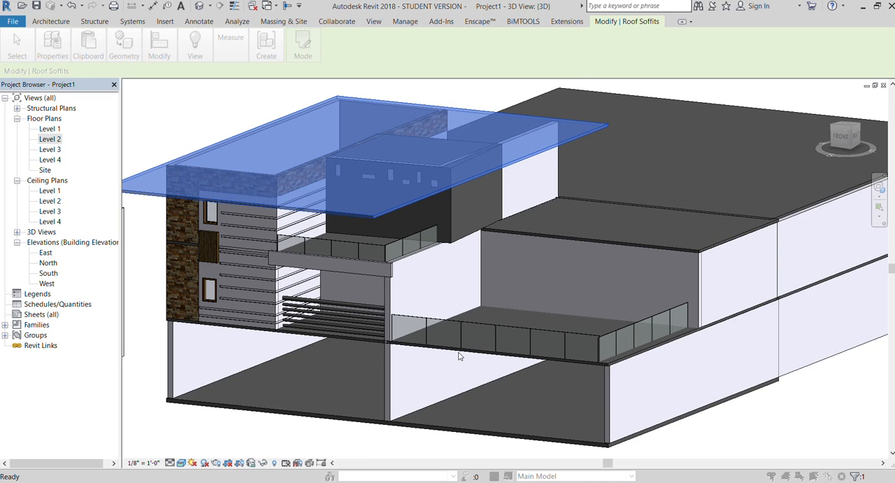
scroll(493, 268, "down", 1)
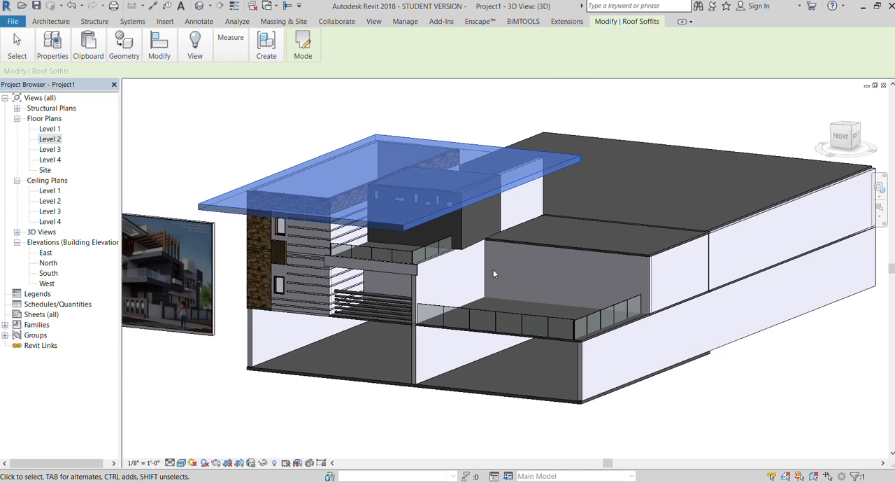
left_click(255, 158)
scroll(472, 219, "down", 1)
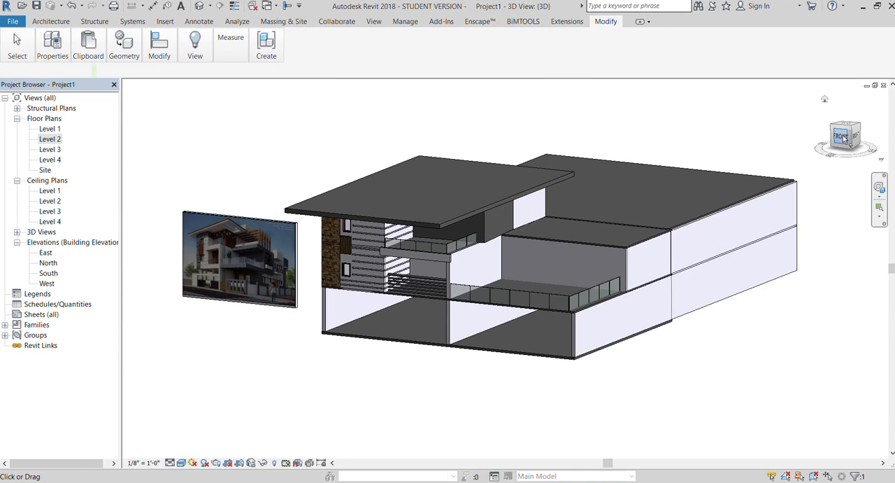
Examine the opening in the roof overhang on the reference image and compare it with the modelled upper roof soffit.
left_click(841, 137)
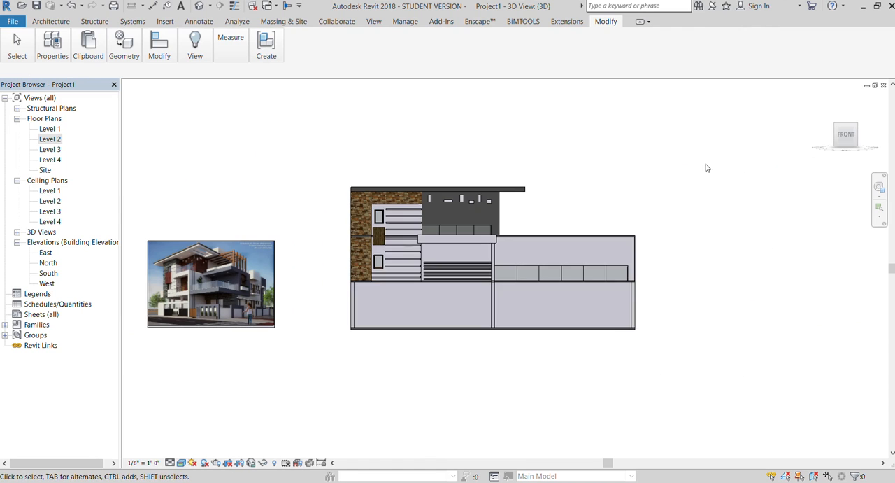
scroll(179, 240, "up", 1)
scroll(179, 240, "up", 3)
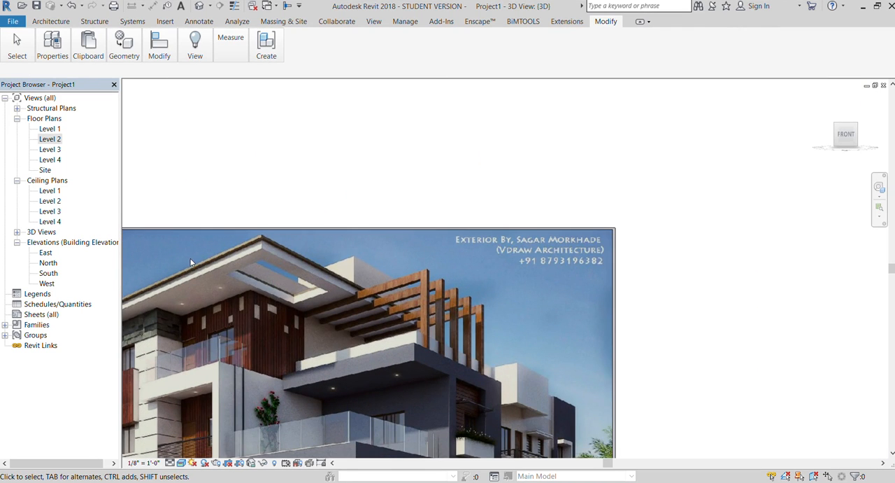
scroll(151, 261, "down", 5)
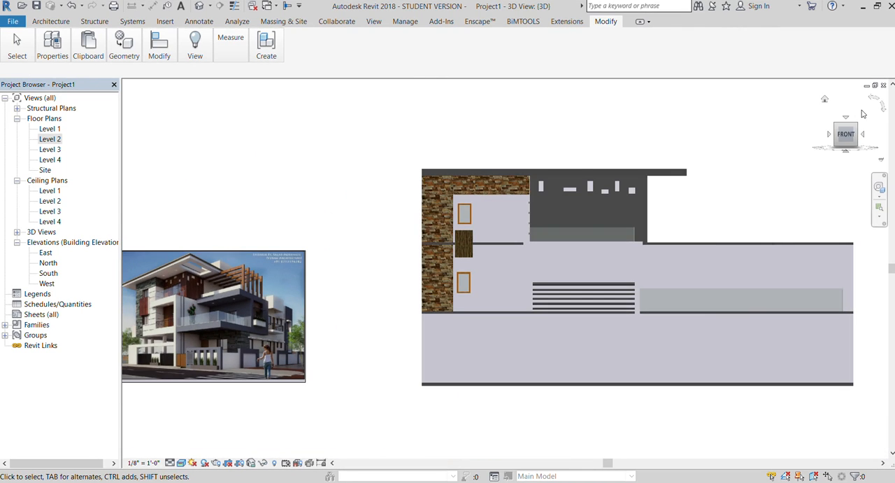
left_click_drag(846, 137, 675, 157)
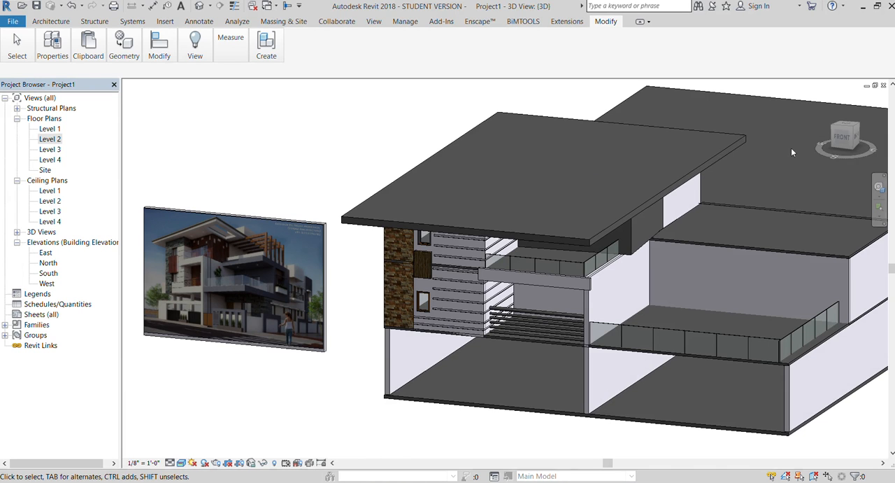
left_click_drag(845, 141, 834, 214)
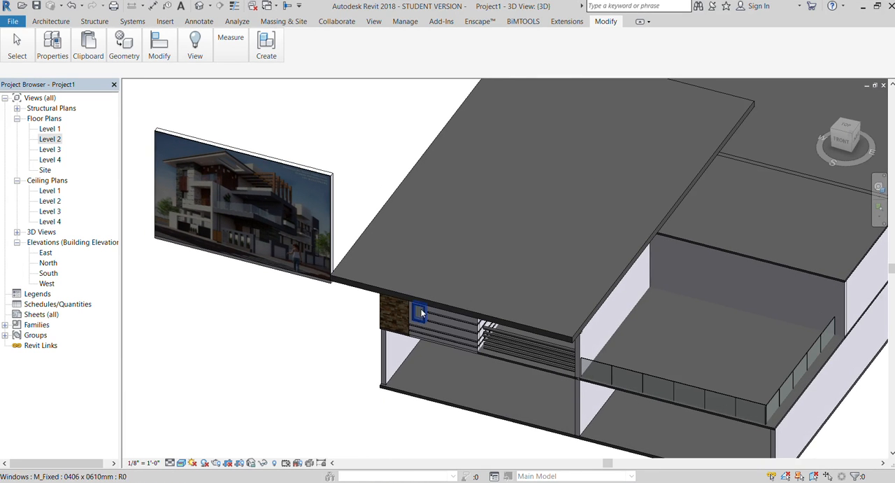
left_click(391, 276)
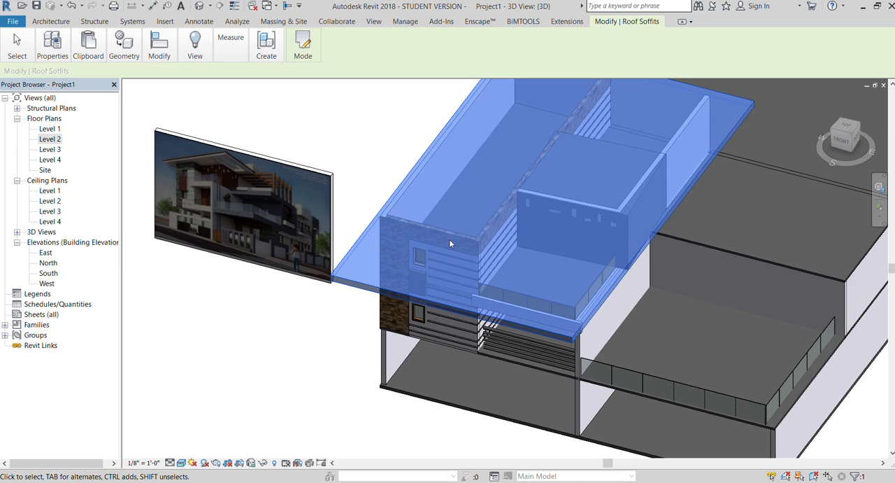
scroll(193, 170, "up", 5)
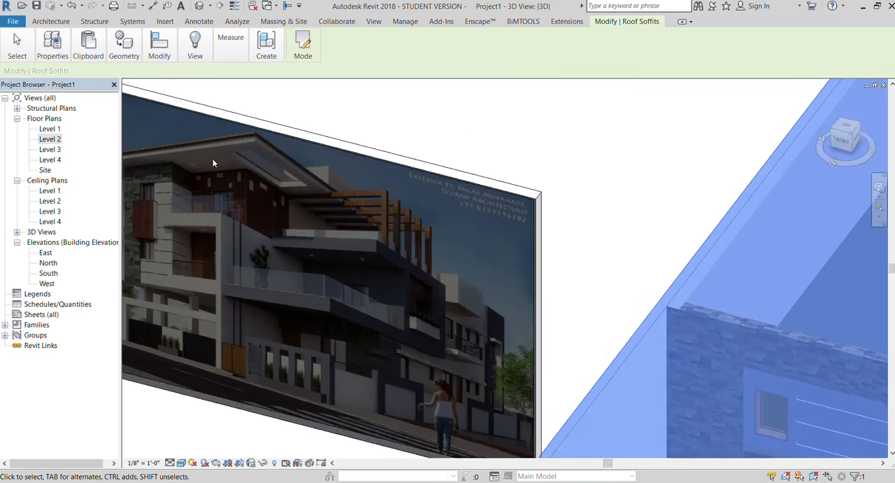
scroll(313, 190, "down", 8)
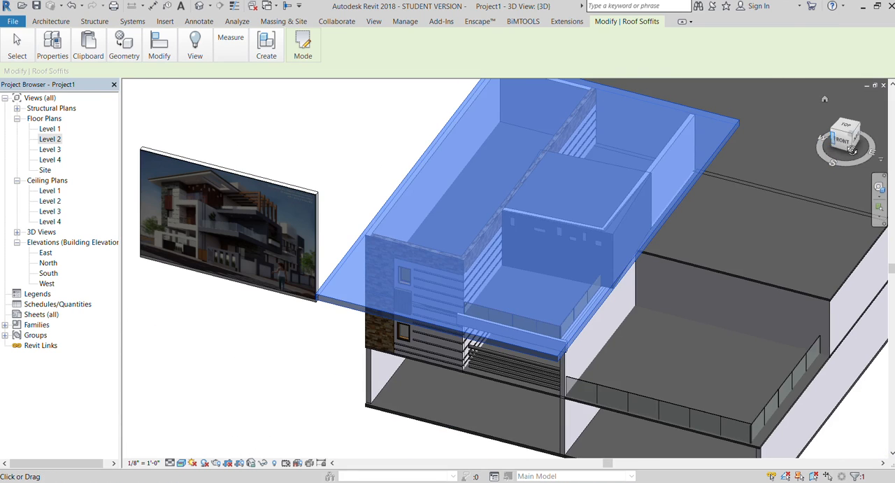
Edit the upper roof soffit's boundary from the top-front view, adding a narrow rectangular opening in the overhang beside the perforated panel.
left_click(843, 142)
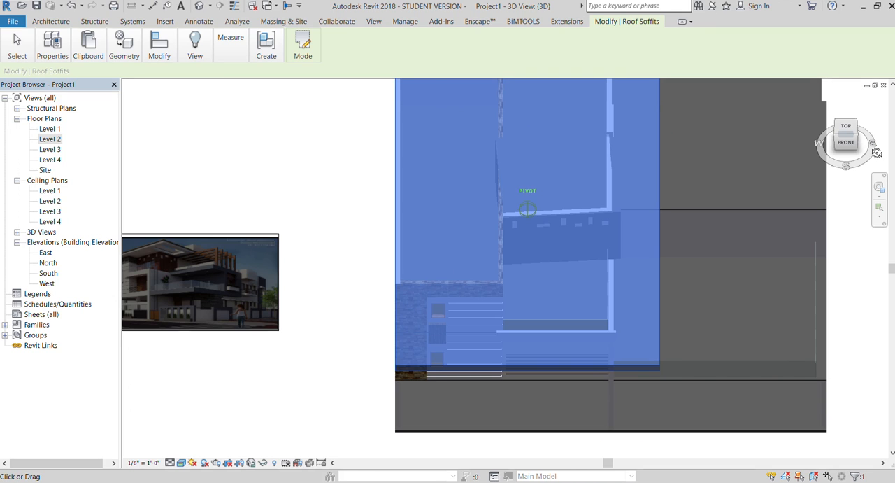
scroll(693, 271, "up", 2)
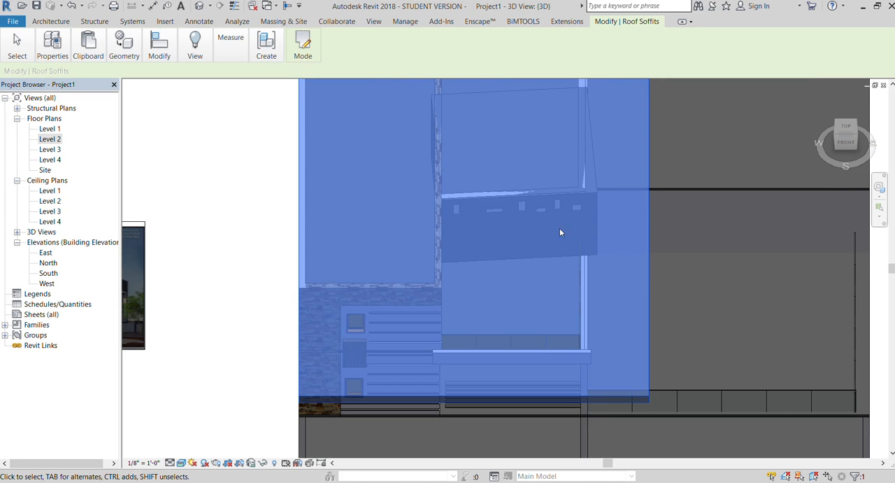
scroll(559, 231, "down", 2)
key("Escape")
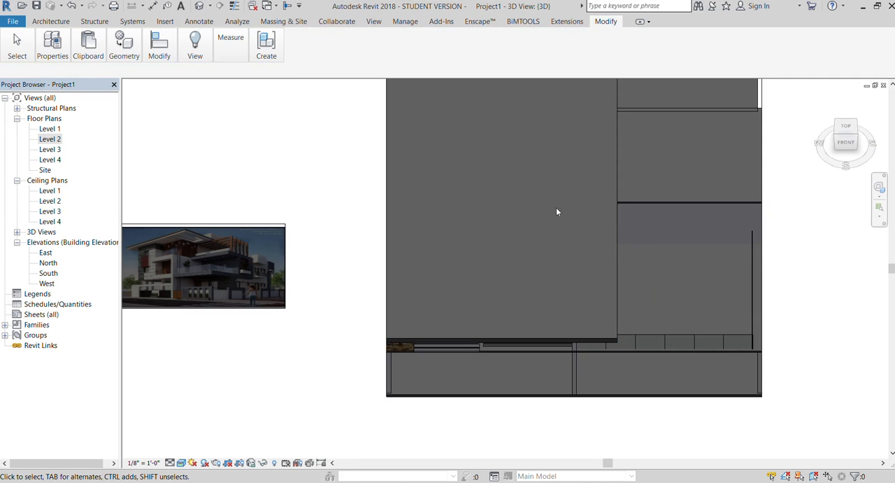
left_click(616, 238)
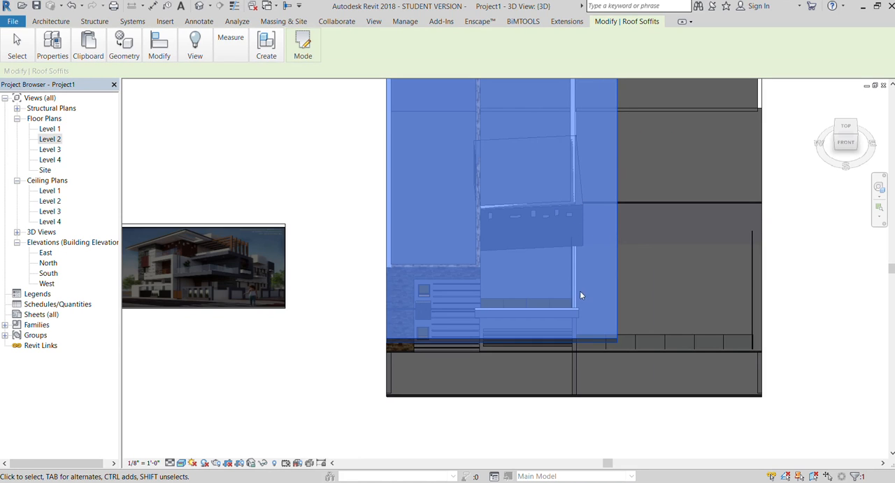
left_click(303, 44)
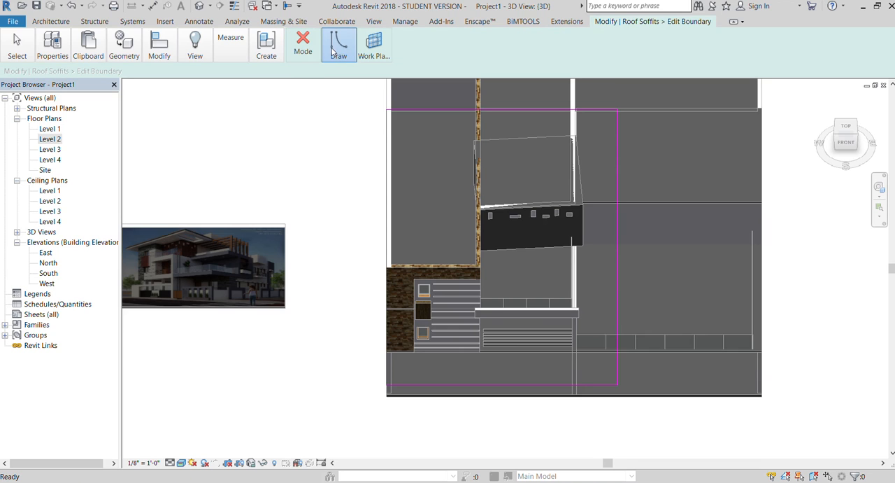
left_click(334, 54)
left_click(400, 69)
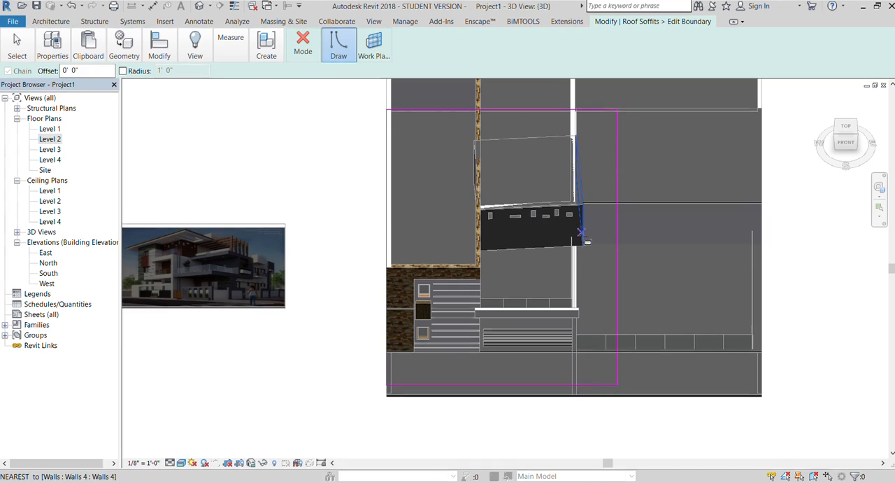
left_click(580, 220)
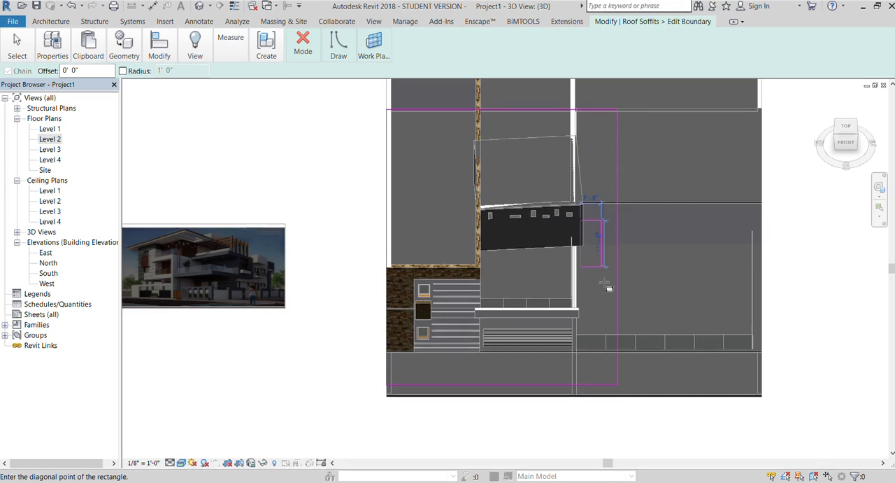
left_click(610, 318)
left_click(304, 53)
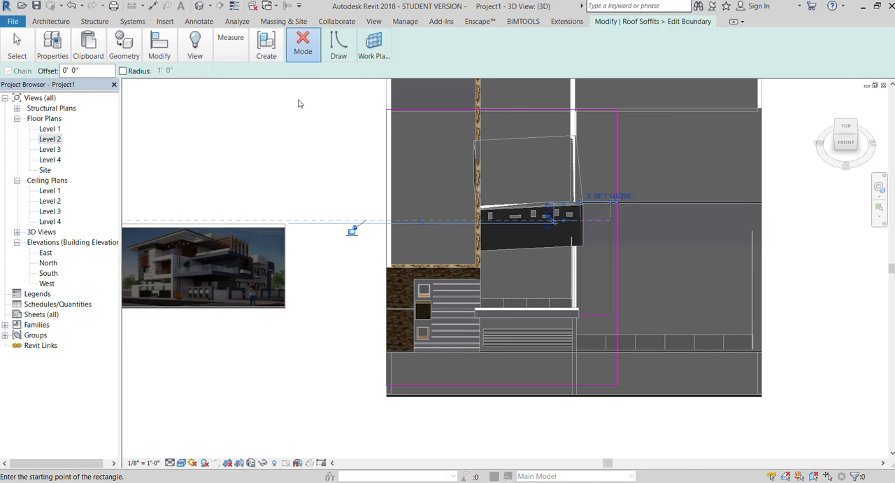
left_click(300, 99)
left_click(312, 165)
scroll(312, 165, "down", 1)
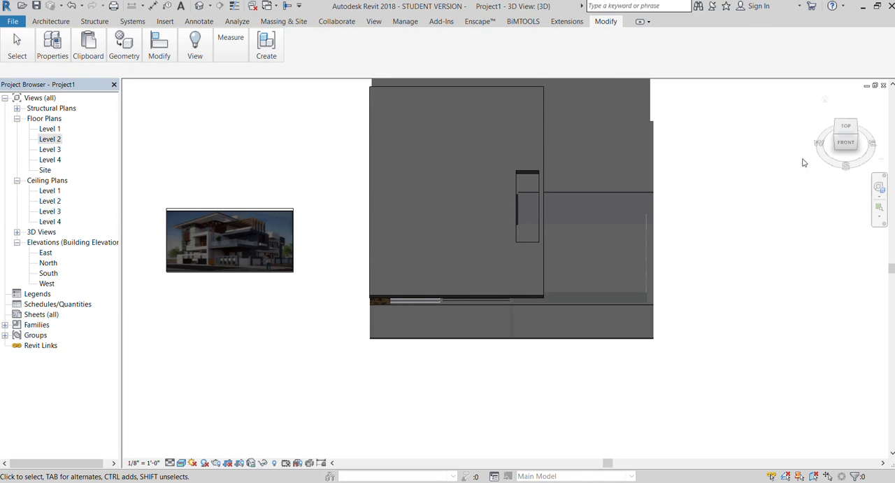
Reduce the depth of the perforated upper balcony panel so only a thin slab remains behind the glass railing.
left_click(830, 147)
scroll(510, 246, "up", 3)
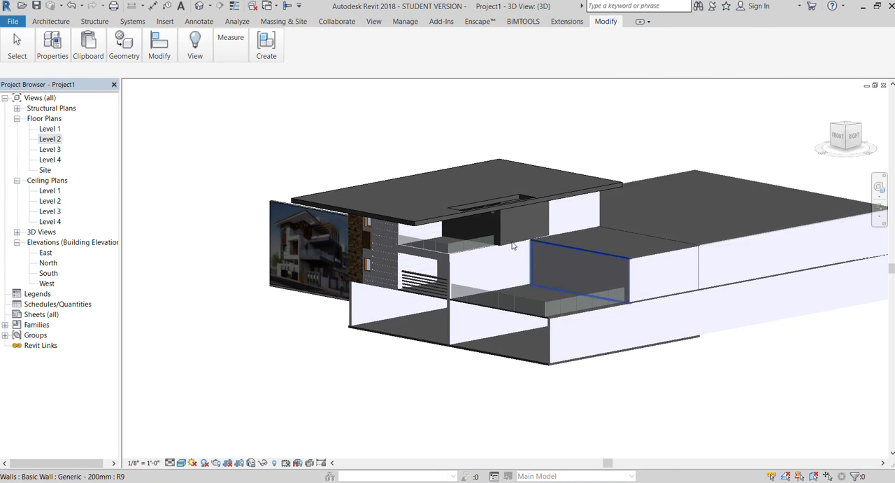
left_click(511, 222)
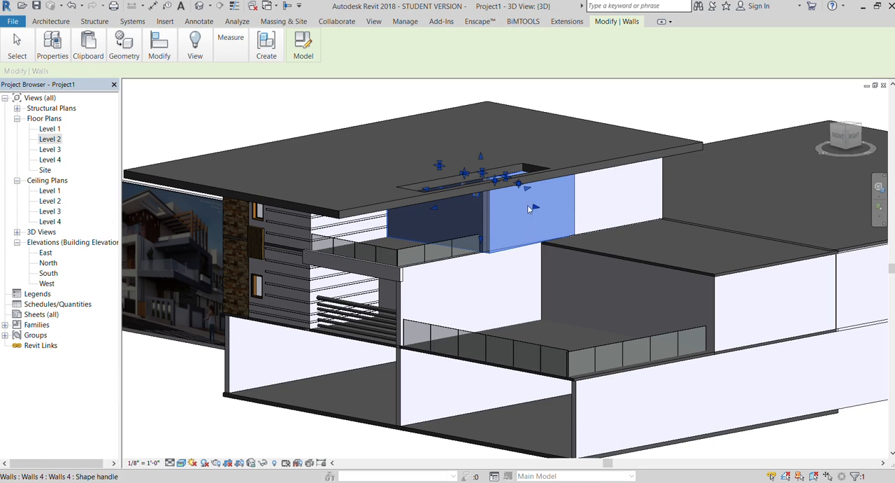
scroll(510, 240, "down", 2)
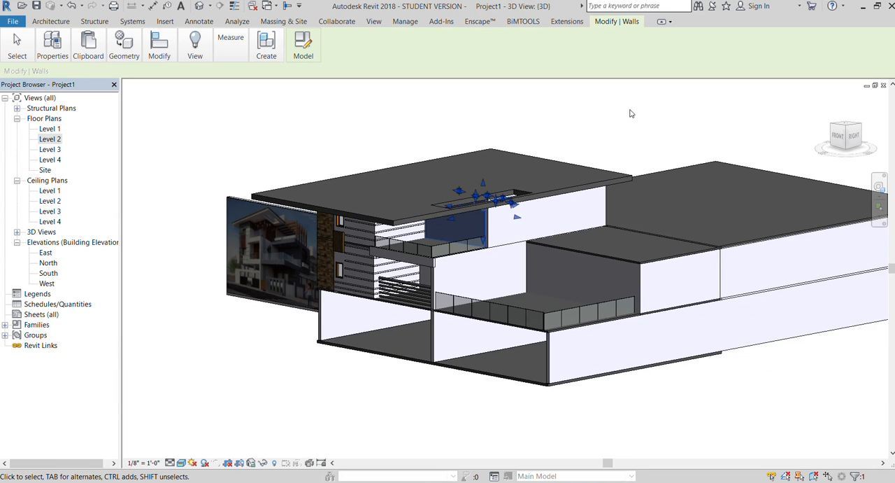
left_click(630, 112)
scroll(462, 217, "up", 2)
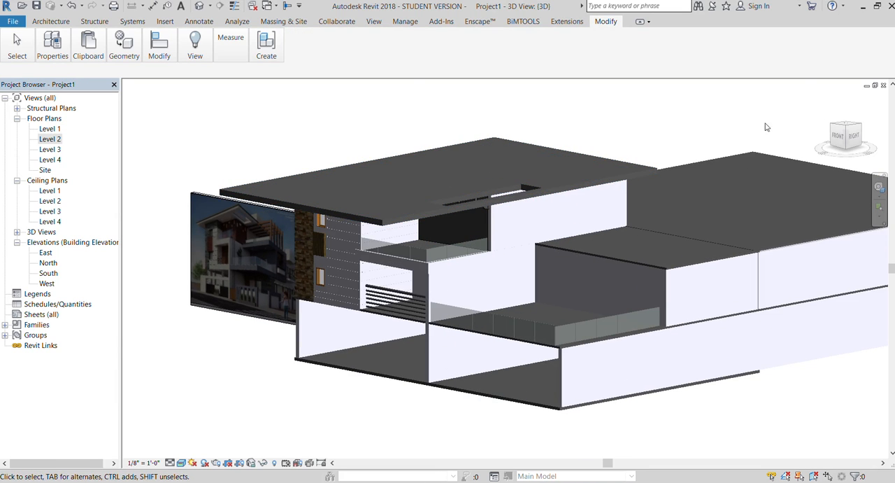
Inspect the roof opening, balconies, railings and ground-floor walls from several angles.
left_click_drag(843, 138, 881, 162)
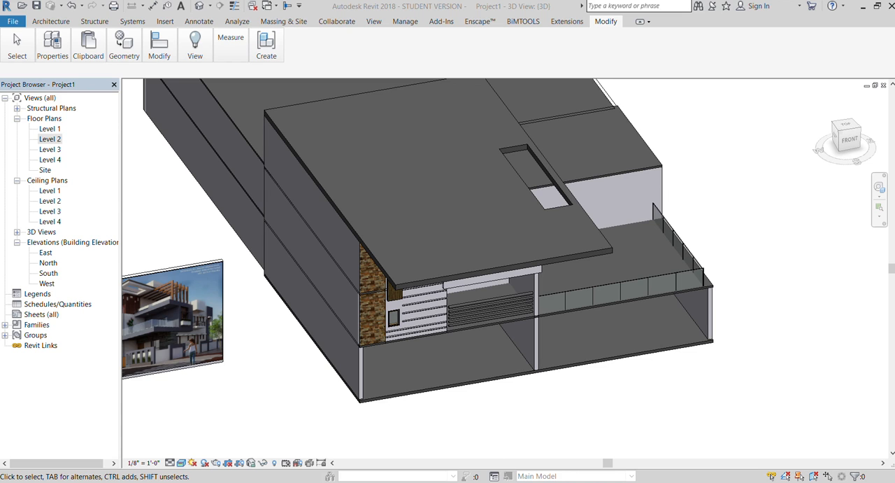
left_click(849, 139)
left_click_drag(849, 138, 823, 139)
scroll(451, 377, "up", 5)
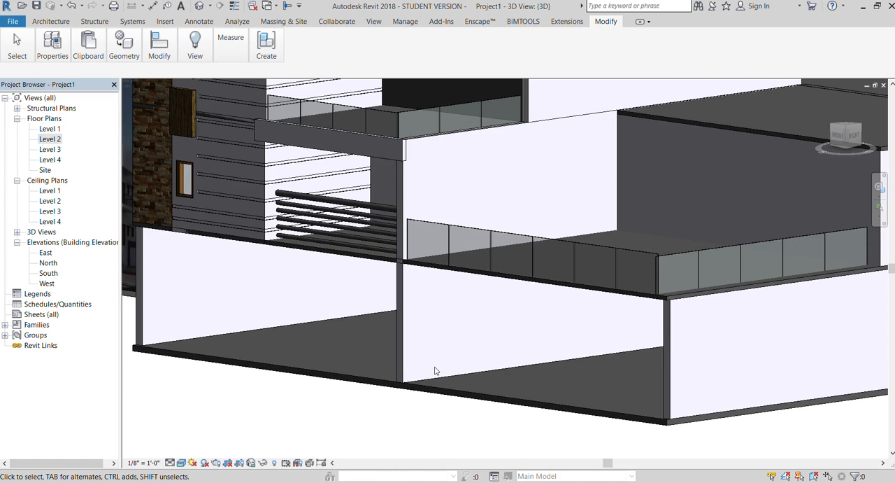
scroll(449, 371, "up", 2)
scroll(449, 373, "down", 2)
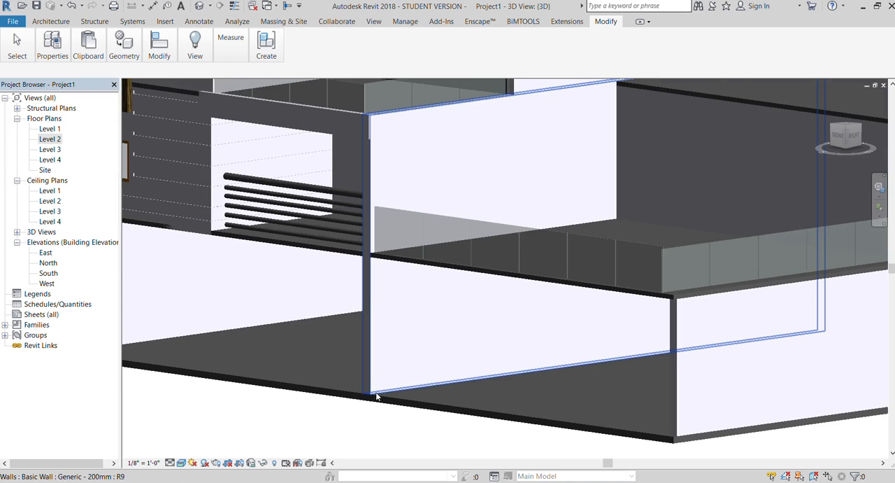
scroll(377, 398, "down", 1)
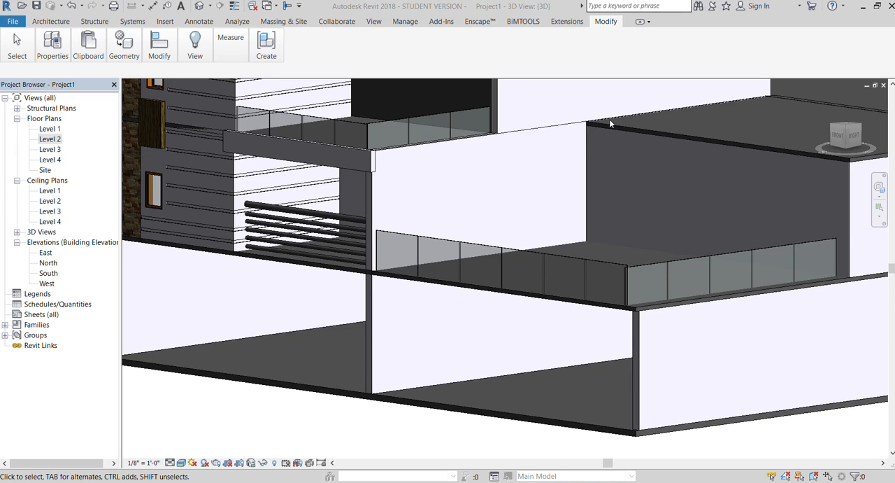
scroll(423, 286, "down", 4)
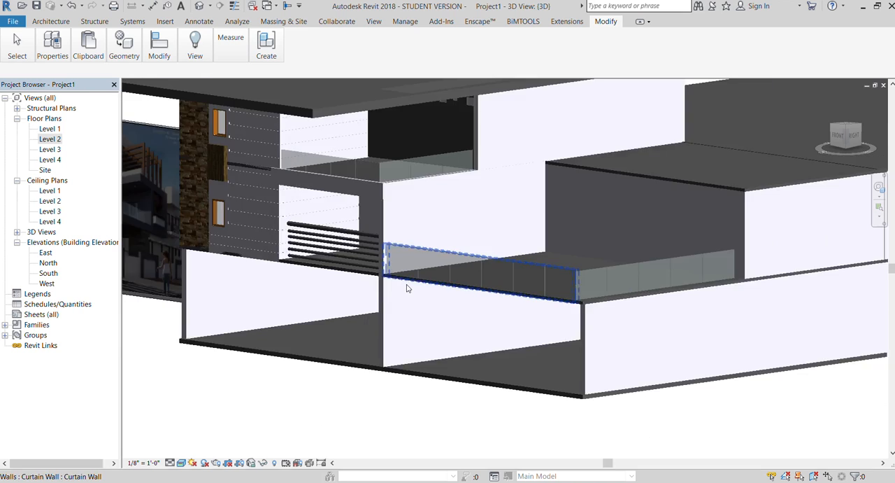
scroll(529, 159, "up", 2)
scroll(529, 159, "up", 2)
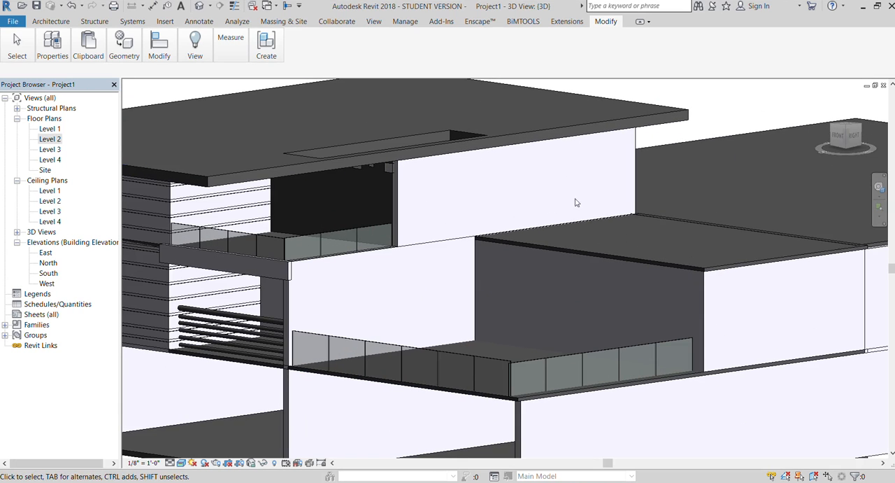
Start an in-place extrusion from the right side view and set its work plane by picking the upper-floor side wall's front edge.
left_click(853, 133)
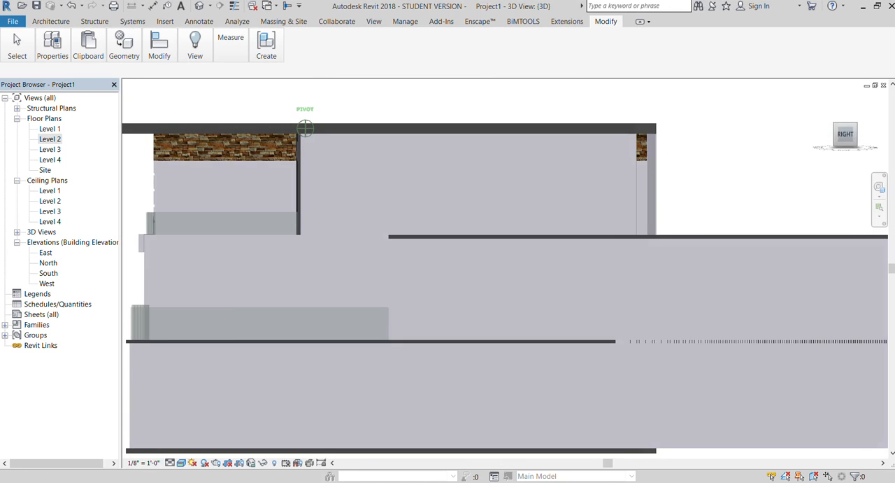
scroll(326, 161, "up", 2)
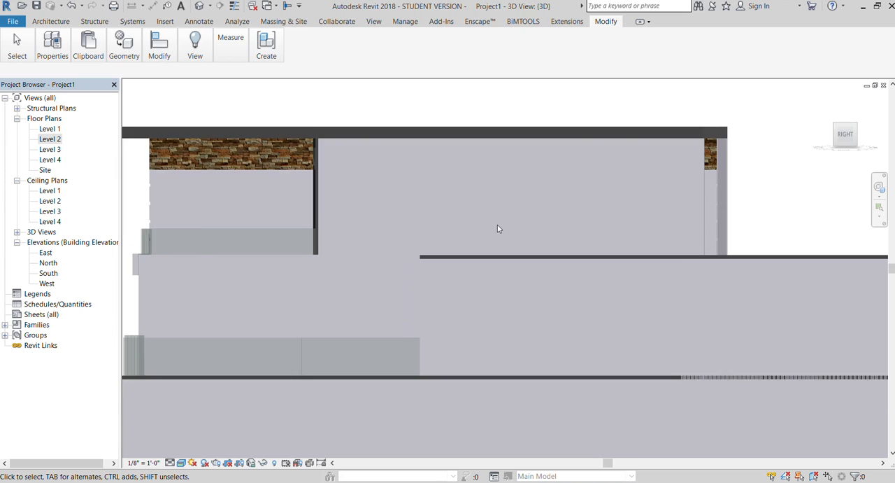
left_click(48, 21)
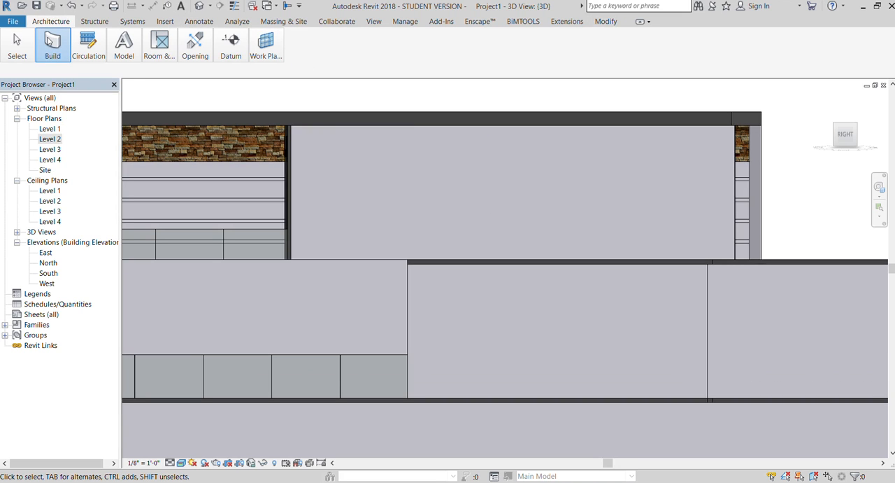
left_click(137, 105)
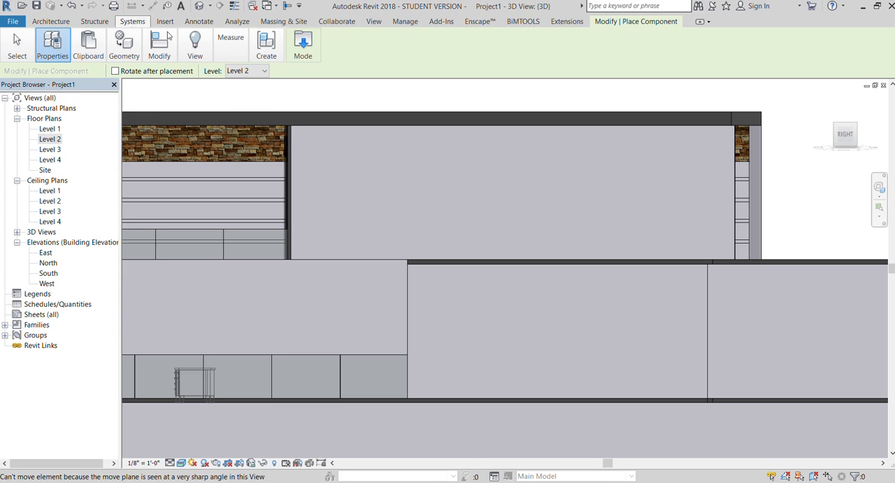
left_click(51, 21)
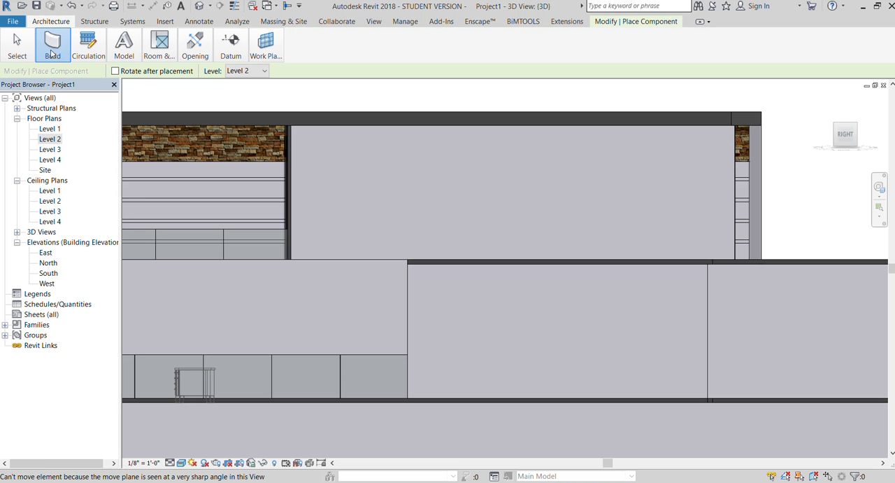
key("Escape")
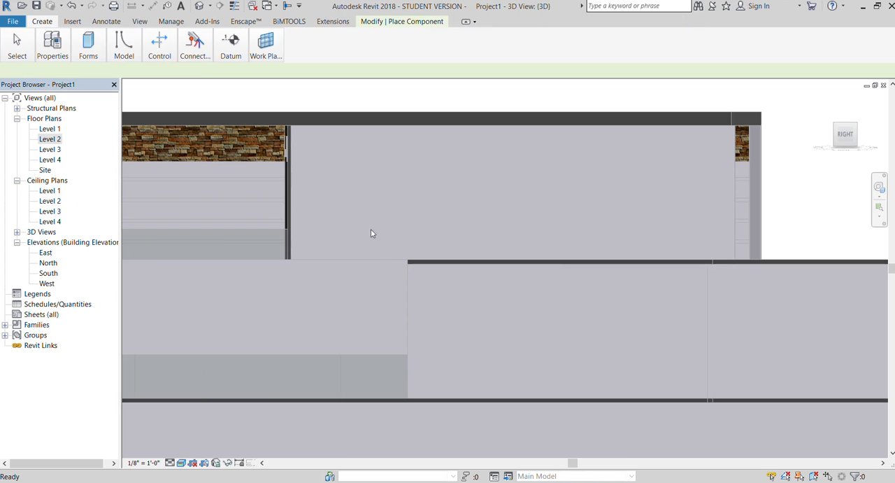
left_click(84, 44)
left_click(85, 75)
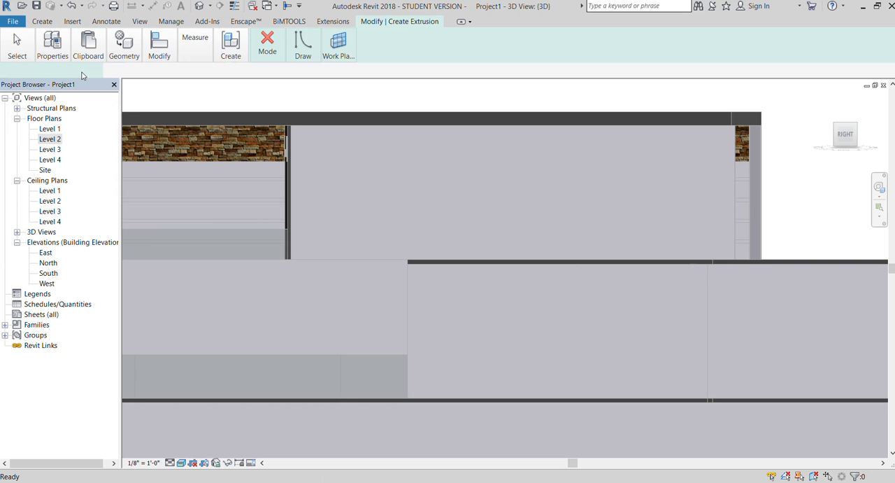
left_click(338, 45)
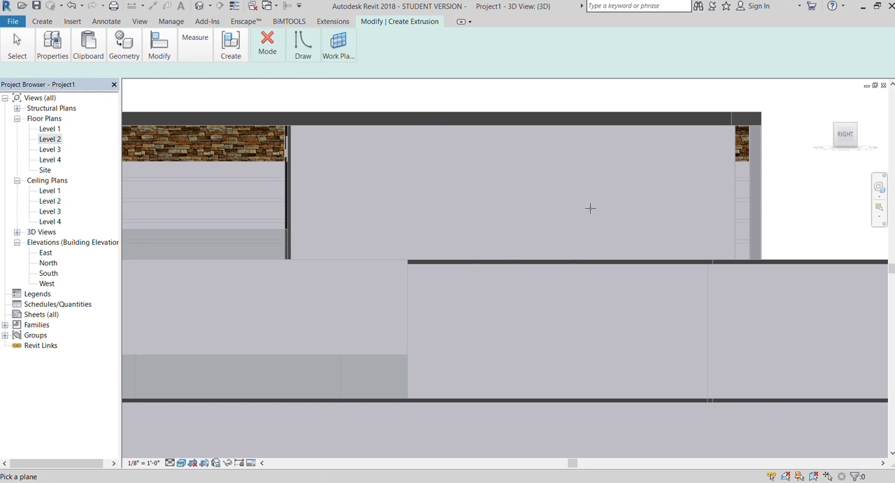
left_click(292, 207)
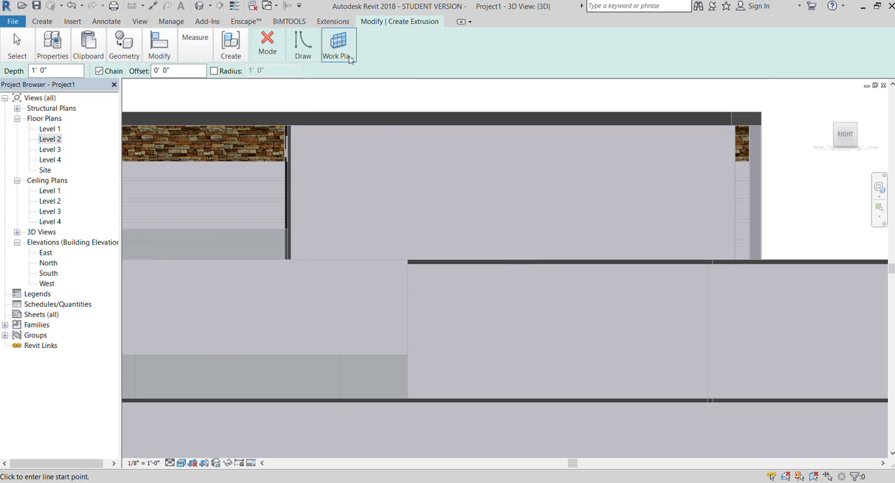
Sketch a narrow rectangle about 1' 0" tall just below the upper roof on the side wall, then finish the 1' 0" deep extrusion and in-place model.
left_click(298, 41)
left_click(303, 71)
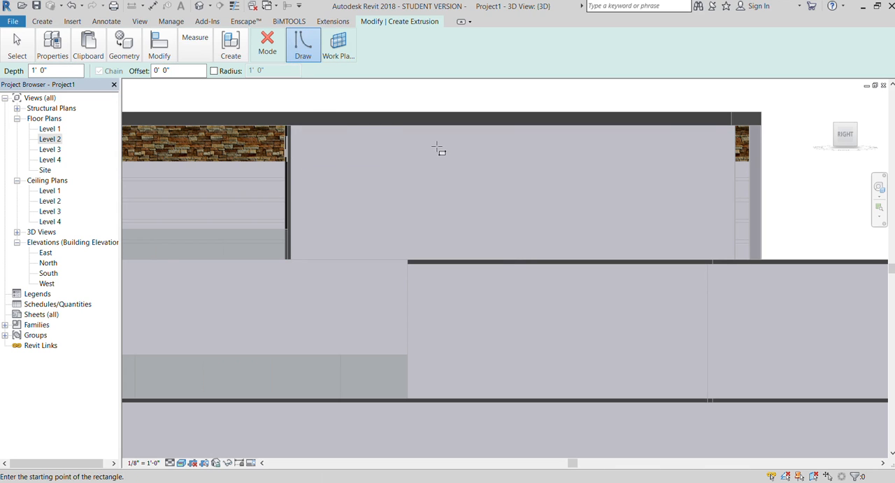
scroll(434, 146, "up", 2)
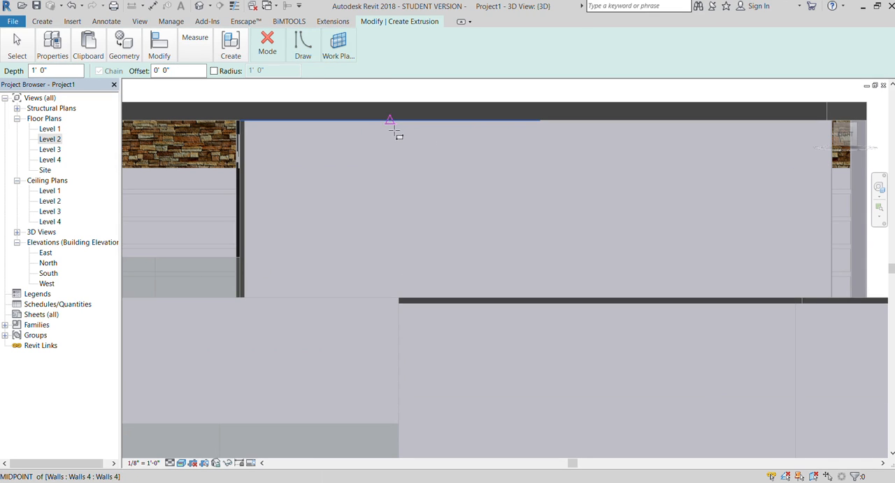
left_click(396, 129)
left_click(406, 149)
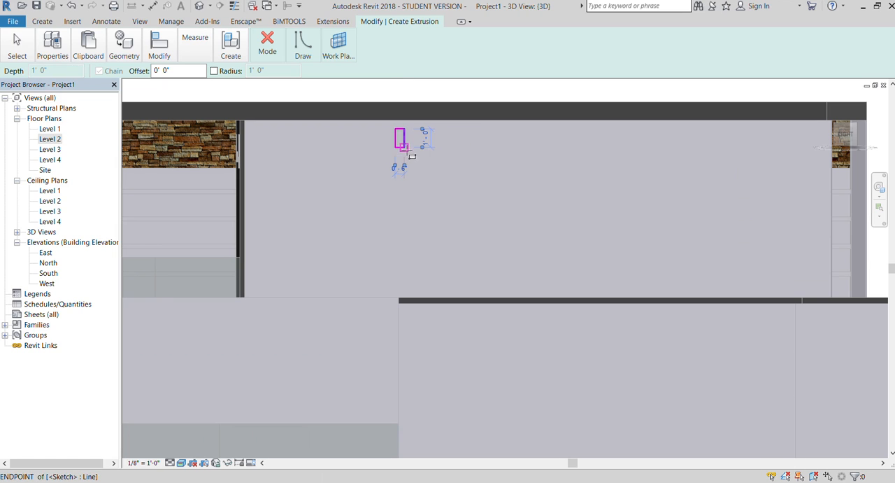
scroll(428, 148, "up", 1)
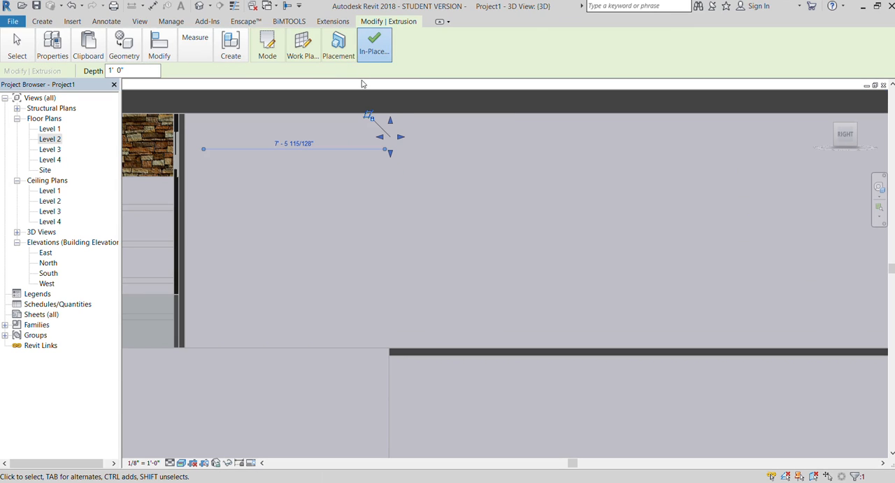
key("Escape")
scroll(308, 161, "down", 4)
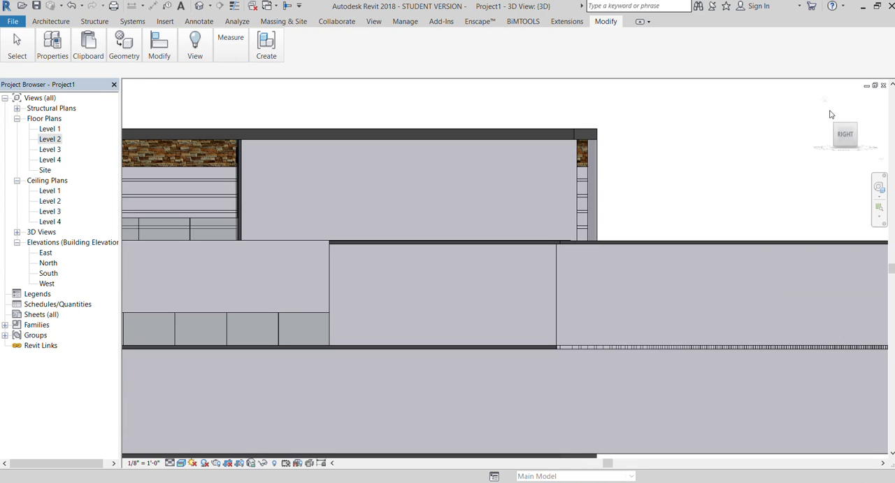
Inspect the upper side wall and roof overhang from the back, from above and from the right side.
left_click(844, 134)
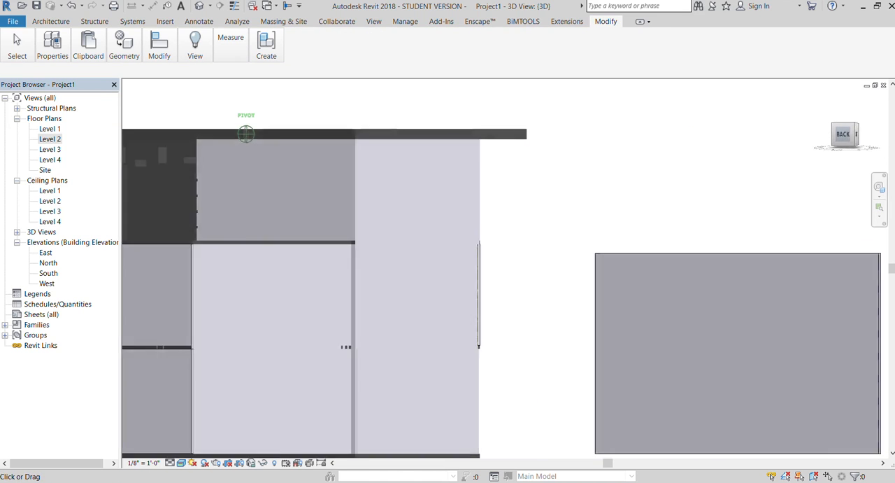
mouse_move(845, 134)
left_mouse_down()
mouse_move(817, 135)
mouse_move(875, 136)
mouse_move(846, 152)
left_mouse_up()
scroll(340, 98, "down", 3)
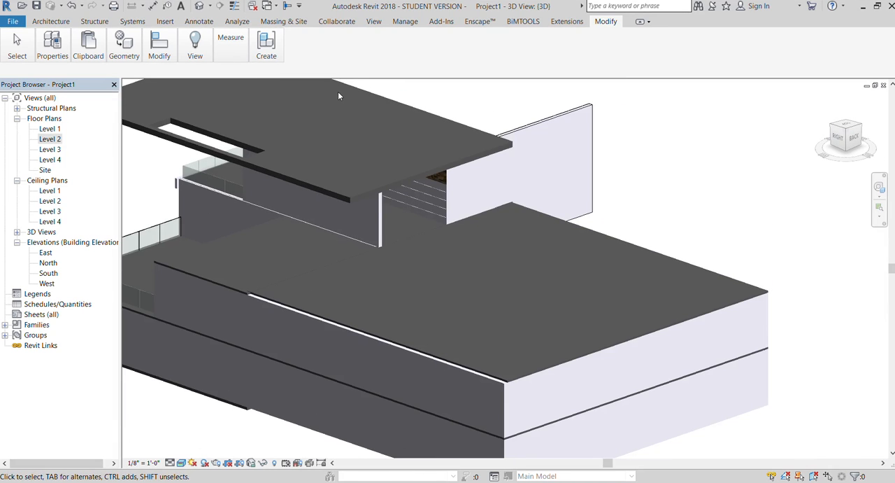
left_click_drag(839, 137, 858, 121)
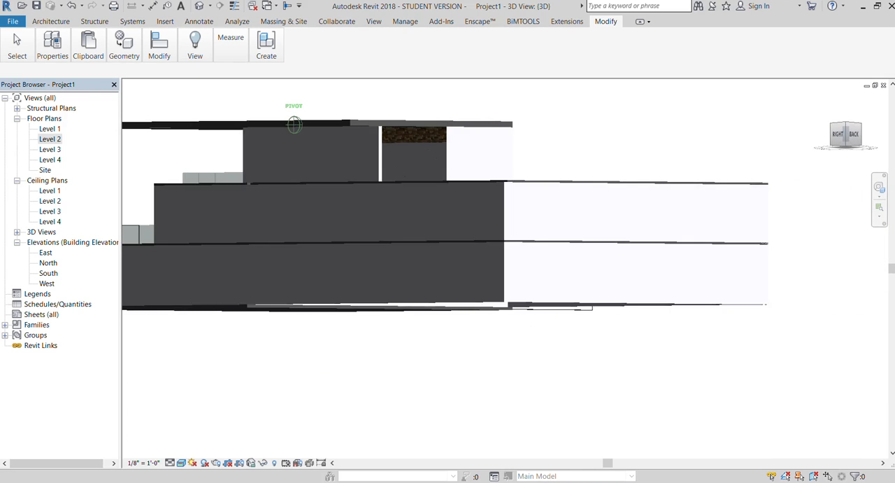
scroll(477, 163, "up", 2)
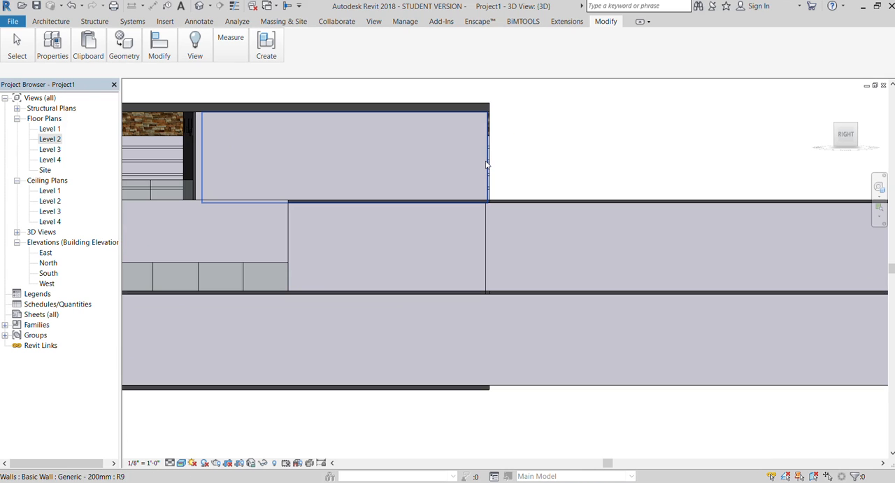
left_click(482, 166)
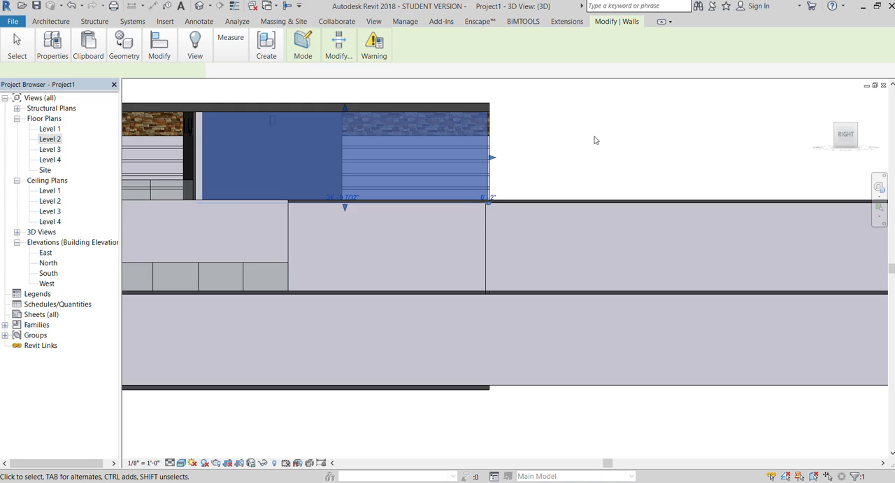
scroll(596, 137, "down", 1)
scroll(562, 128, "up", 1)
left_click(562, 128)
scroll(431, 133, "down", 1)
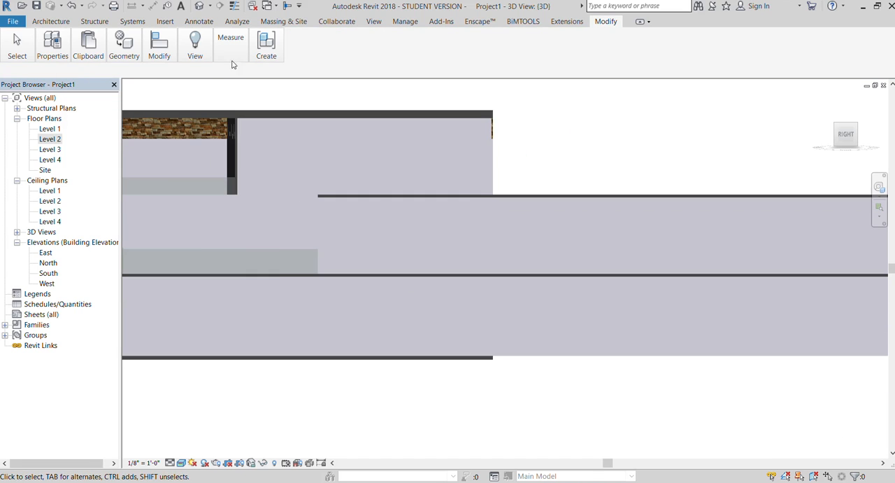
Start a new in-place extrusion and try to pick the upper side wall's rear end as its work plane.
left_click(50, 21)
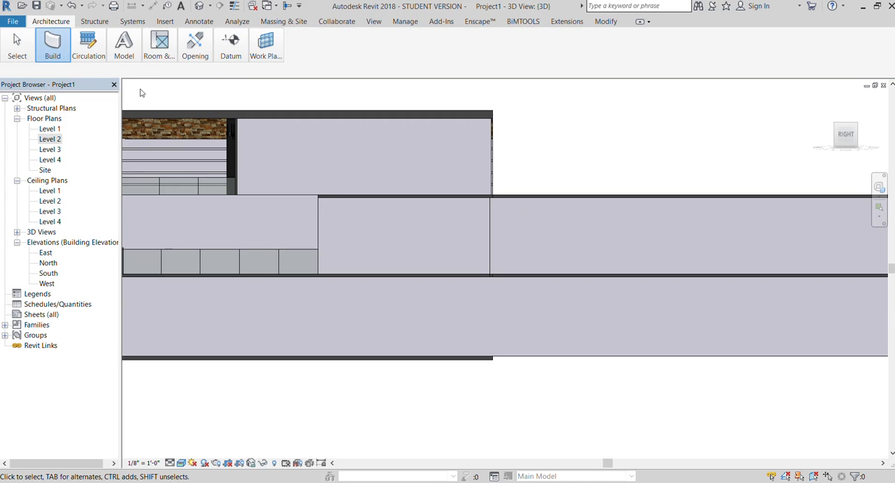
left_click(144, 126)
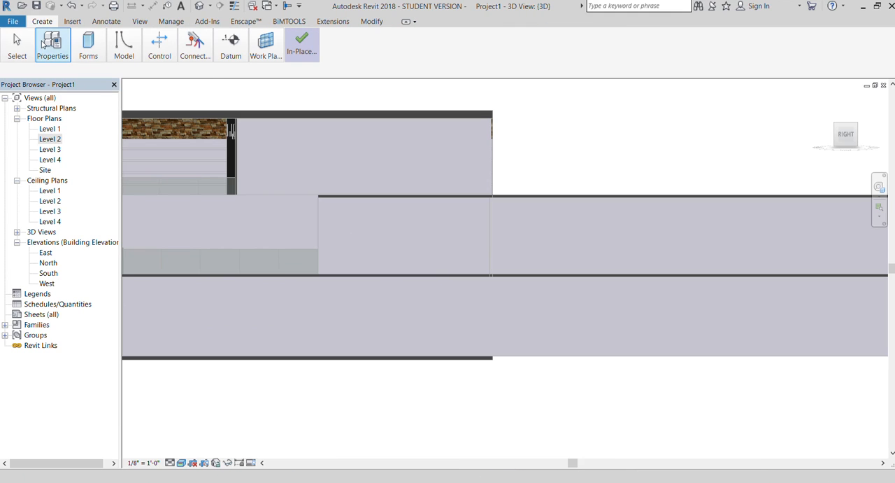
left_click(90, 74)
left_click(338, 47)
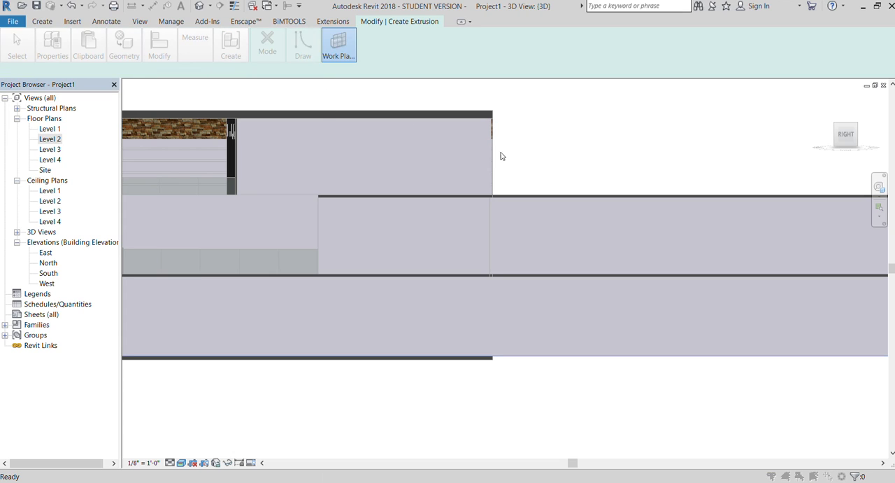
left_click(528, 191)
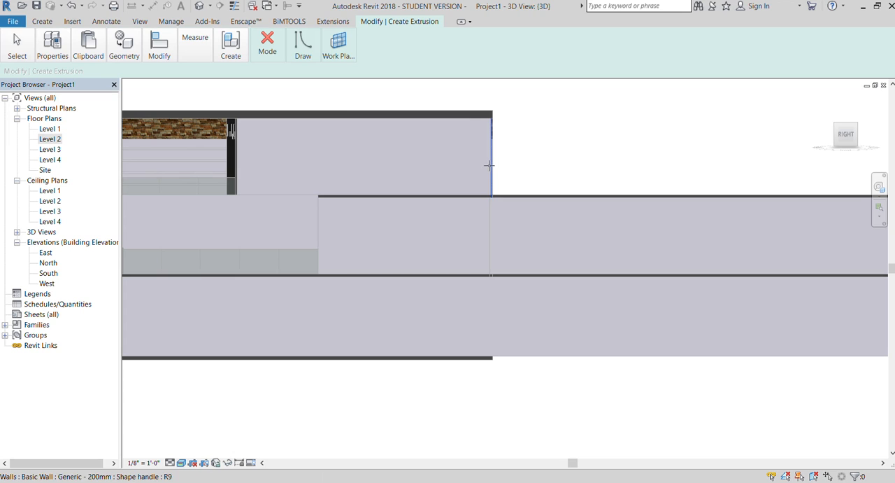
left_click(490, 166)
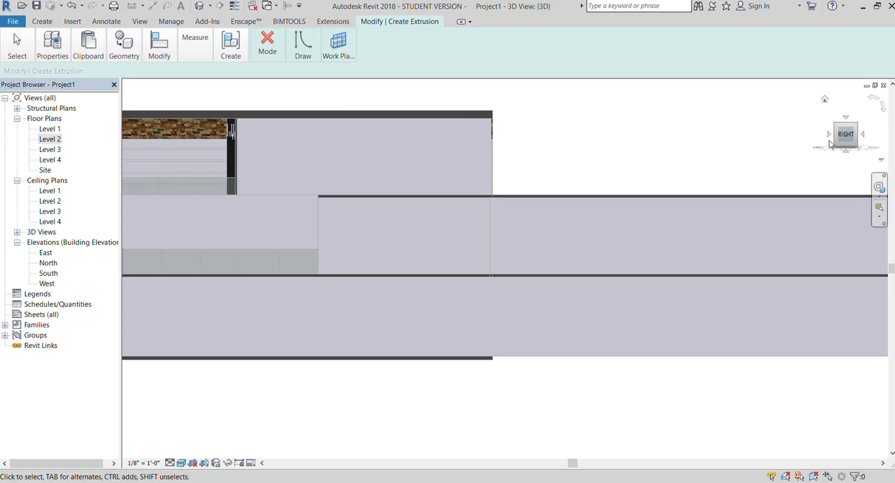
Set the extrusion's work plane by picking the upper roof soffit's side face above the wall.
left_click_drag(840, 142, 816, 145)
scroll(450, 130, "up", 1)
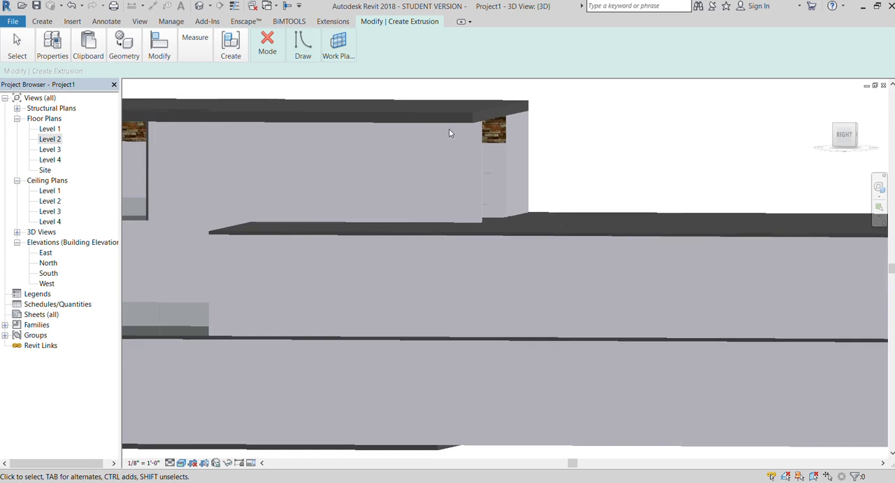
left_click(339, 47)
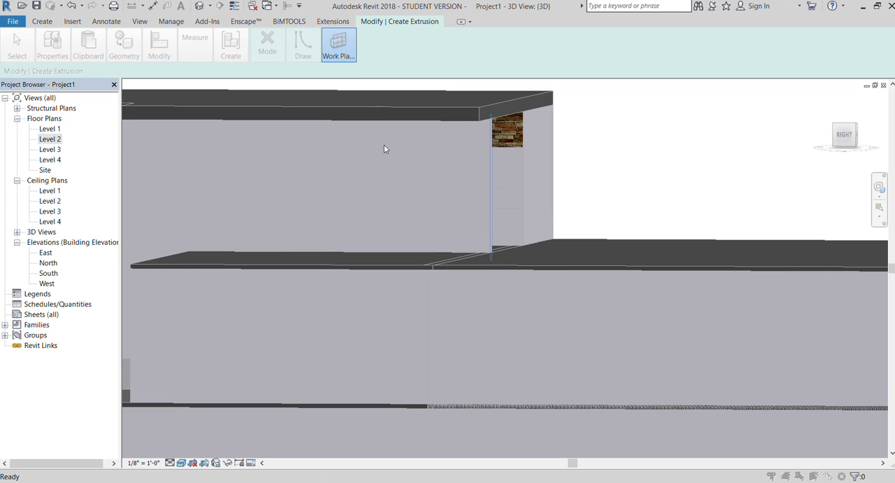
left_click(528, 191)
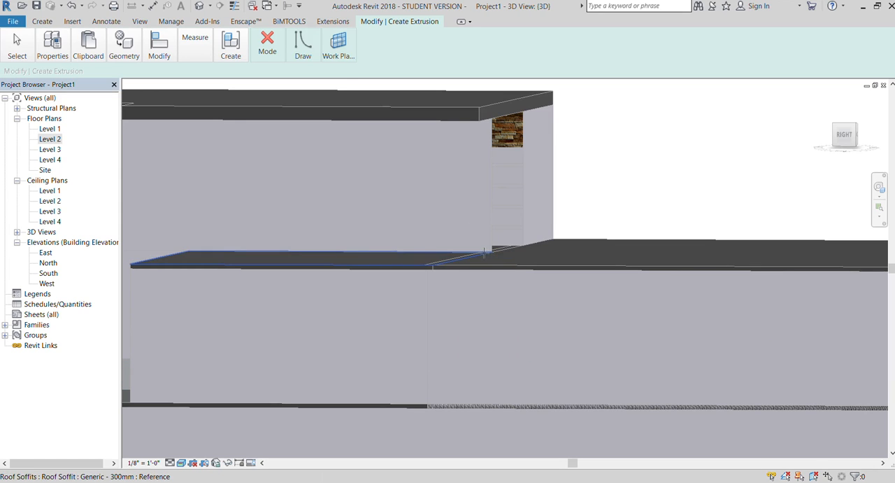
scroll(487, 238, "down", 2)
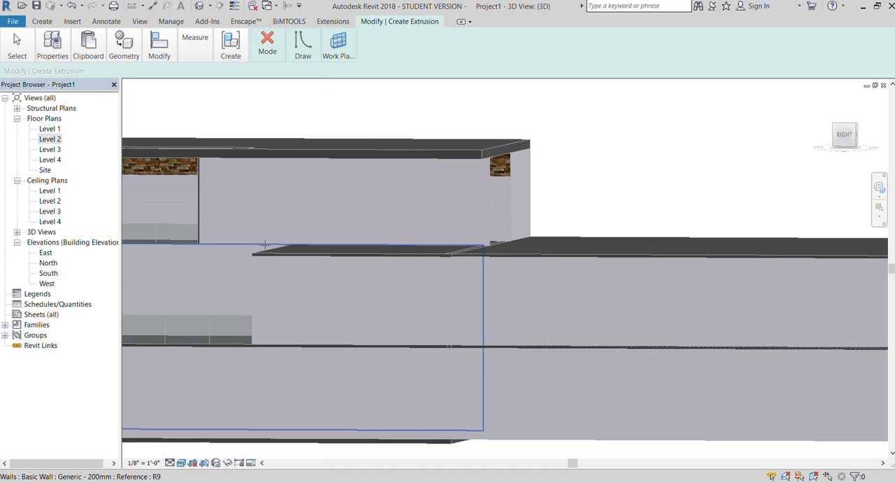
left_click(262, 164)
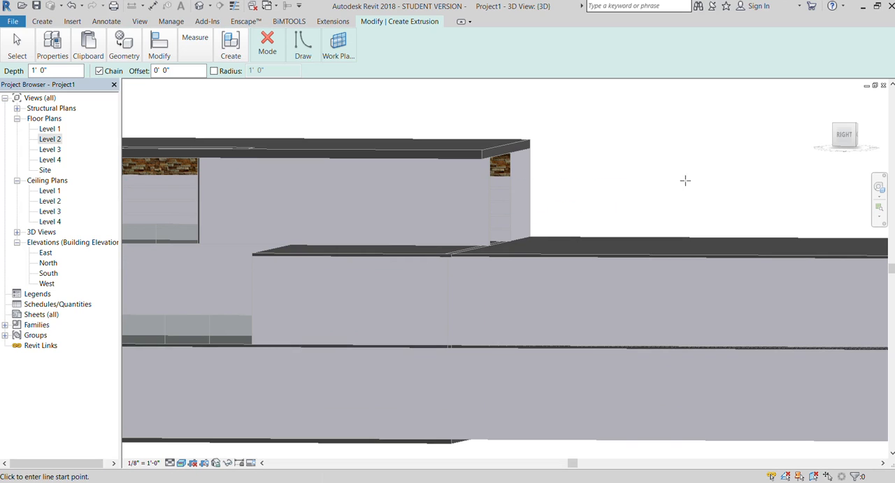
Sketch a narrow upright rectangle about 1' 2" tall on the upper side wall, just below the roof edge.
left_click(845, 134)
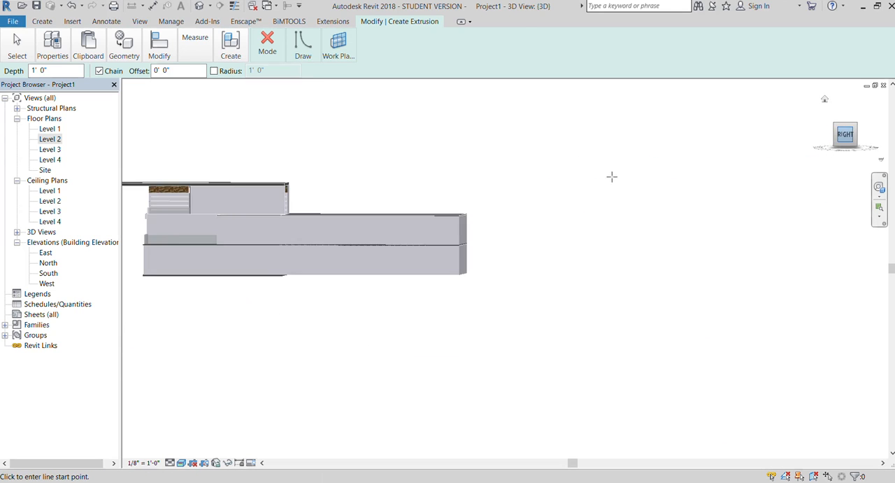
scroll(486, 245, "up", 4)
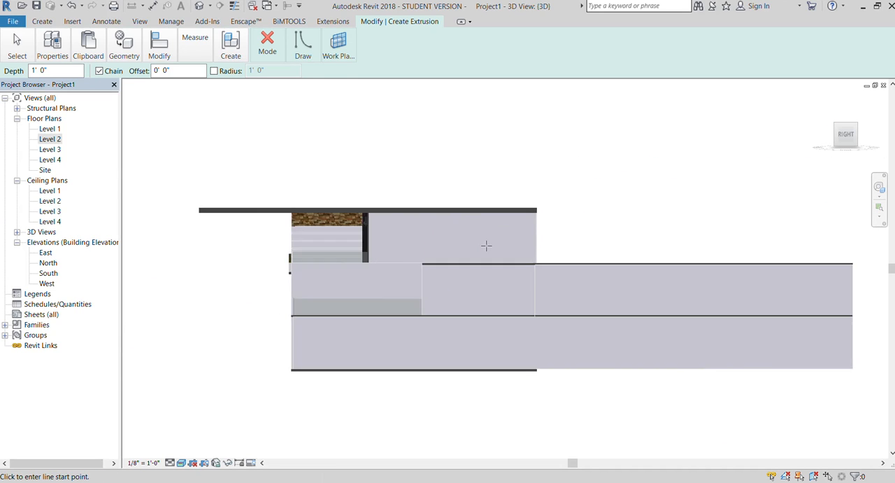
scroll(486, 245, "up", 3)
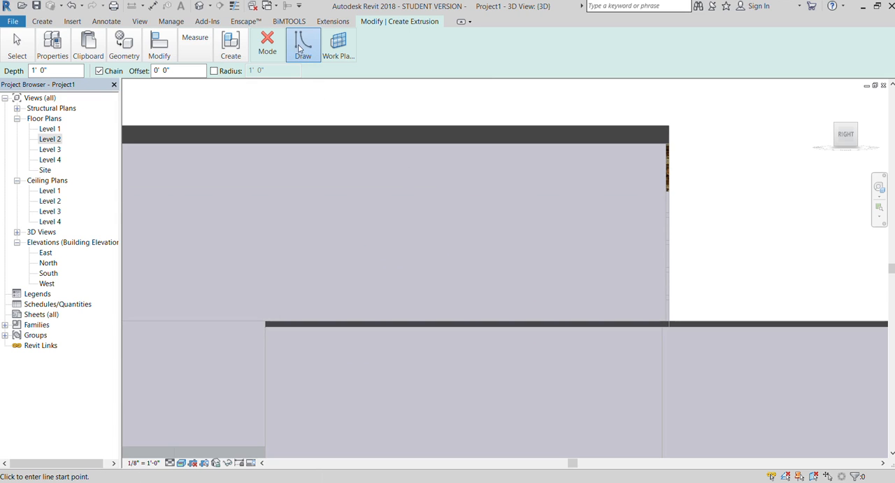
left_click(304, 70)
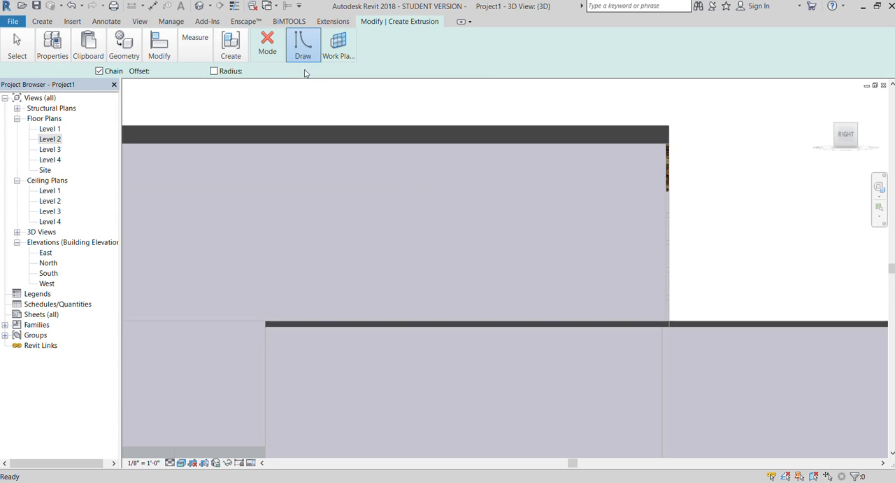
left_click(314, 149)
scroll(329, 180, "up", 2)
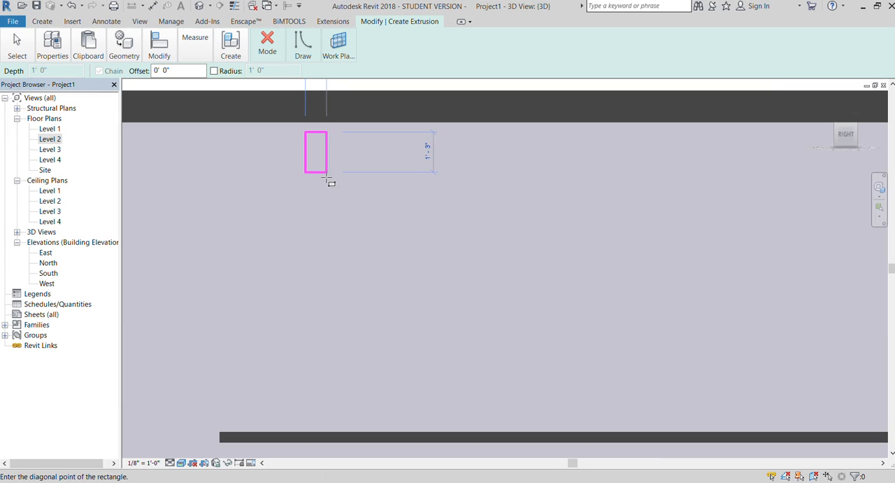
left_click(326, 174)
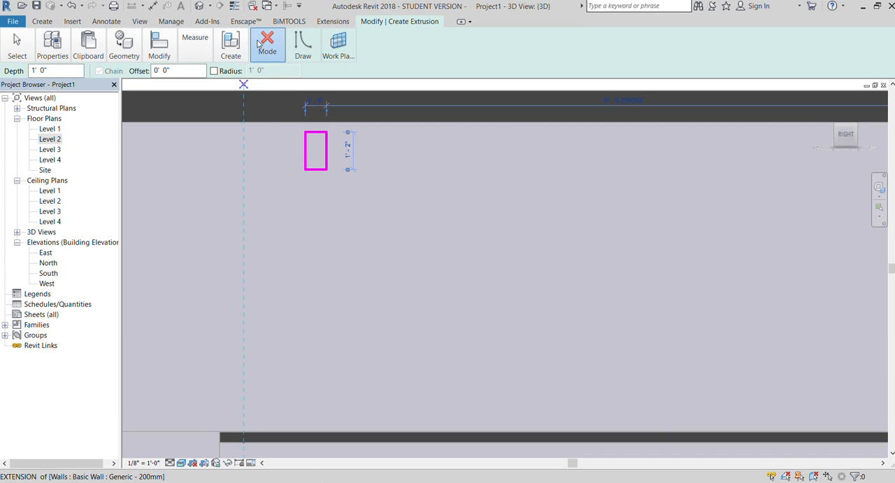
Finish the 1' 0" deep extrusion sketch and the in-place model.
left_click(263, 91)
left_click(381, 50)
left_click(363, 85)
Stretch the small block below the upper roof outward from the side wall into a long projecting beam.
scroll(274, 137, "down", 4)
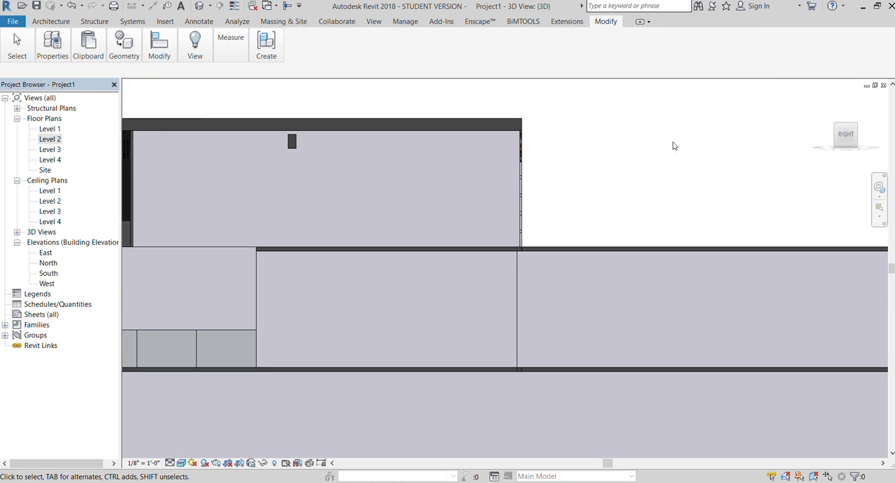
left_click_drag(853, 143, 127, 154)
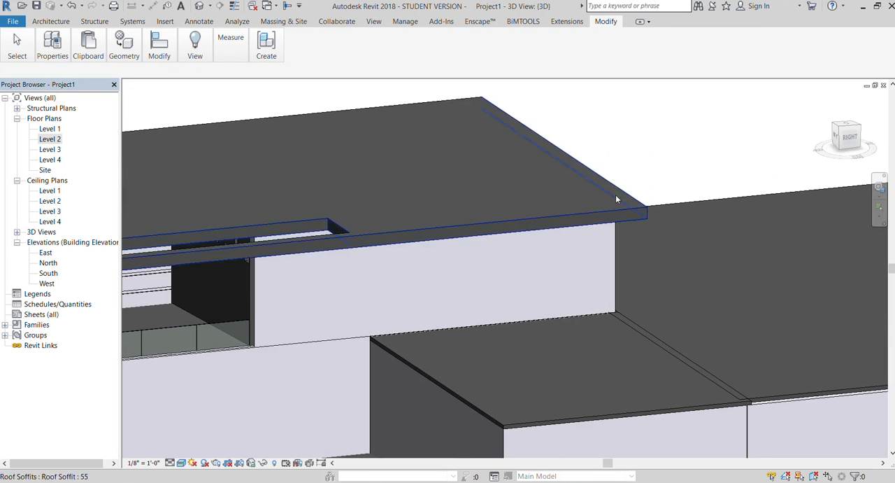
mouse_move(851, 139)
left_mouse_down()
mouse_move(864, 148)
mouse_move(674, 195)
left_mouse_up()
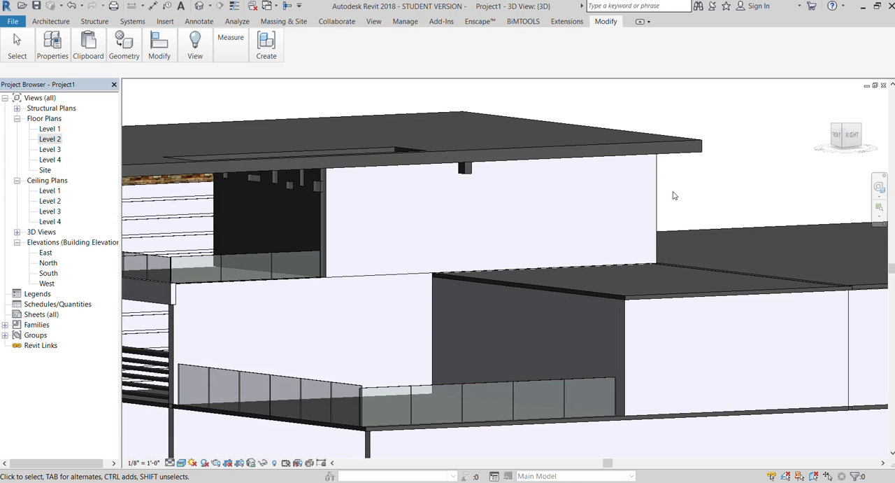
left_click(465, 168)
left_click_drag(466, 167, 570, 199)
scroll(332, 161, "down", 3)
left_click(643, 116)
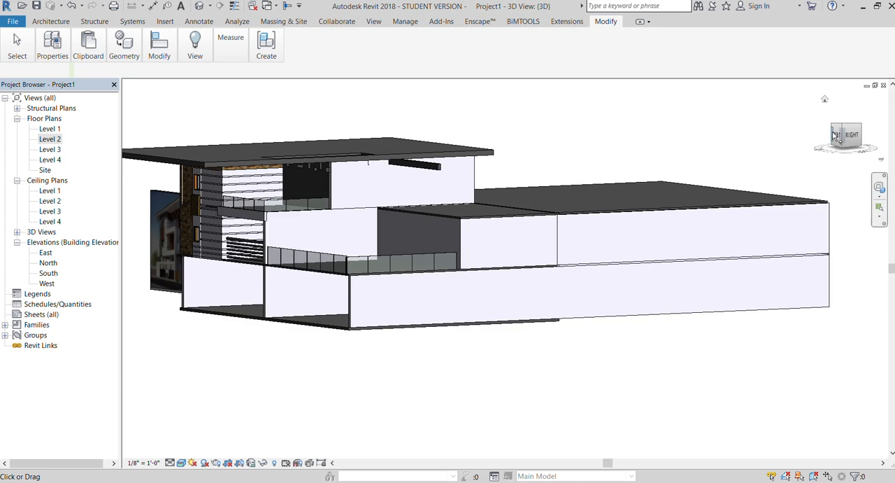
Copy the projecting beam 2' 0" horizontally along the upper side wall toward the rear.
left_click(851, 134)
mouse_move(847, 136)
left_mouse_down()
mouse_move(866, 183)
mouse_move(848, 165)
mouse_move(846, 135)
left_mouse_up()
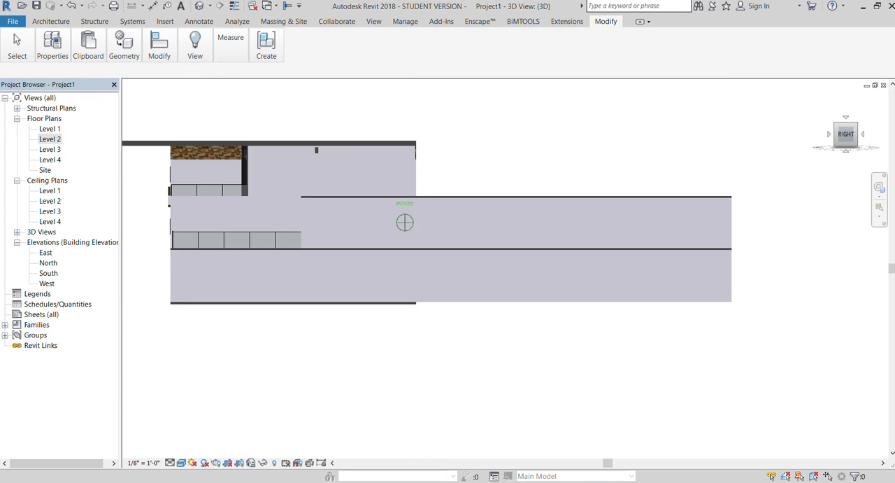
left_click(846, 135)
scroll(530, 235, "up", 6)
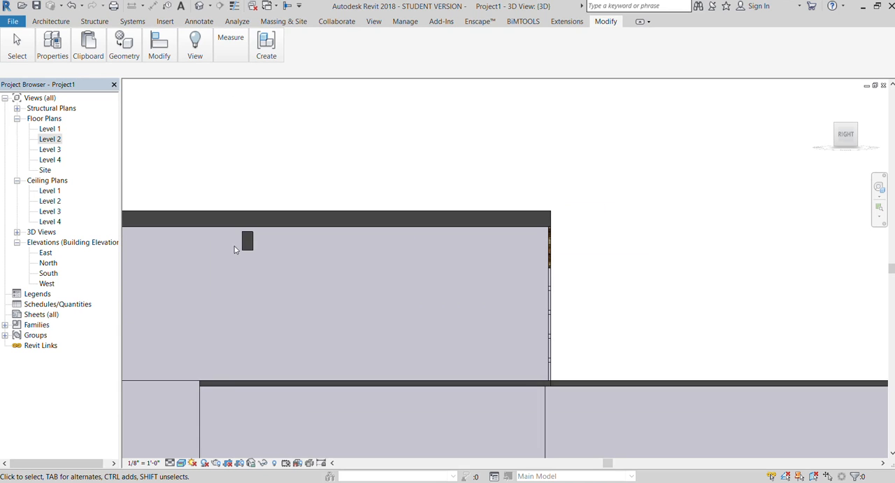
left_click(247, 241)
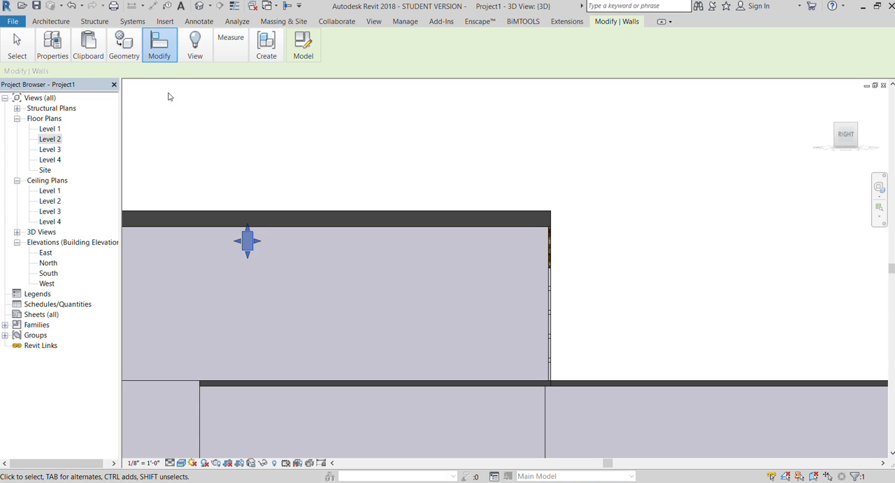
key("m")
key("v")
left_click(245, 241)
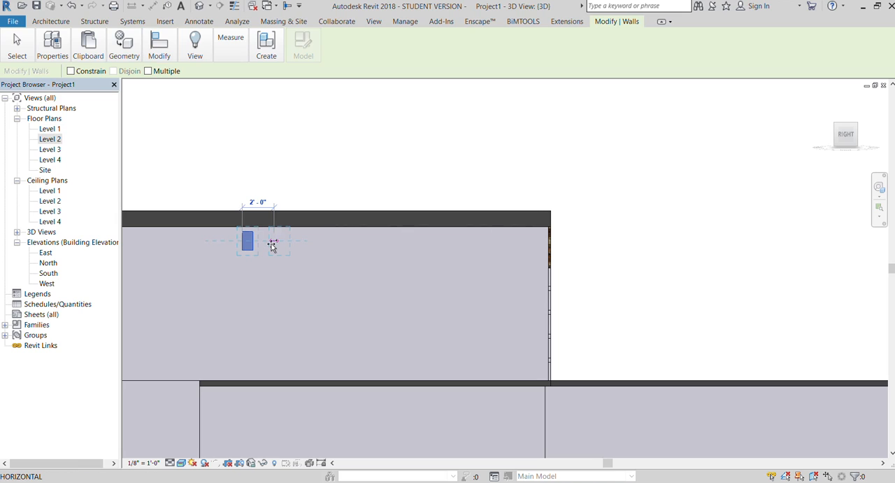
left_click(274, 242)
Copy the second beam 1' 6" further along the wall and nudge the copy toward the rear to match the spacing.
key("m")
key("v")
left_click(286, 241)
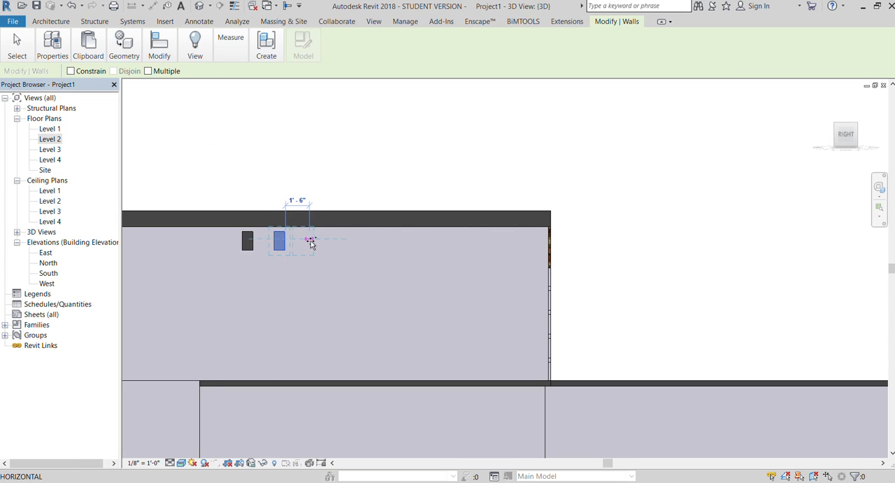
left_click(314, 241)
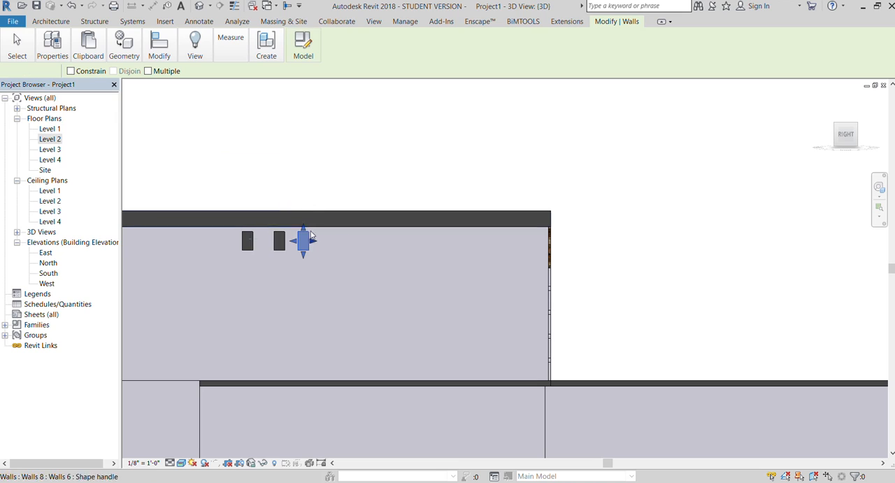
key("Right")
key("Right")
key("Right")
key("Left")
left_click(318, 157)
Add a fourth and a fifth beam further along the wall by copying the last beam of the row each time.
left_click(306, 235)
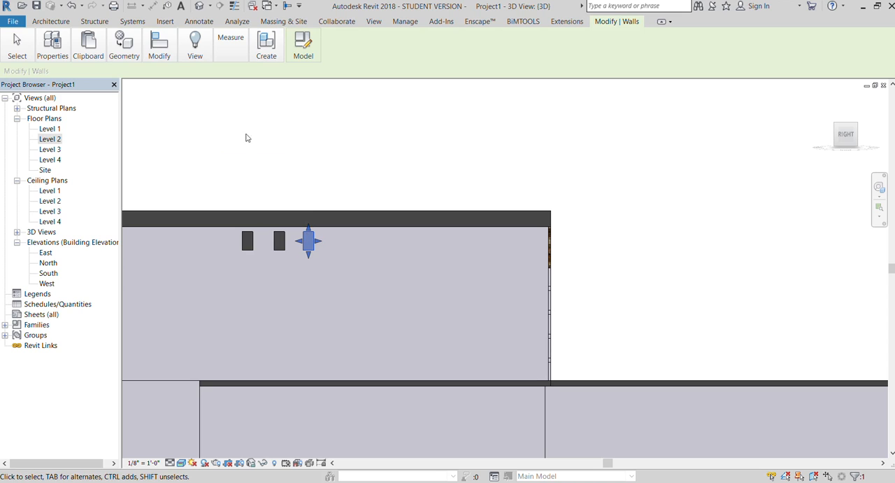
left_click(155, 51)
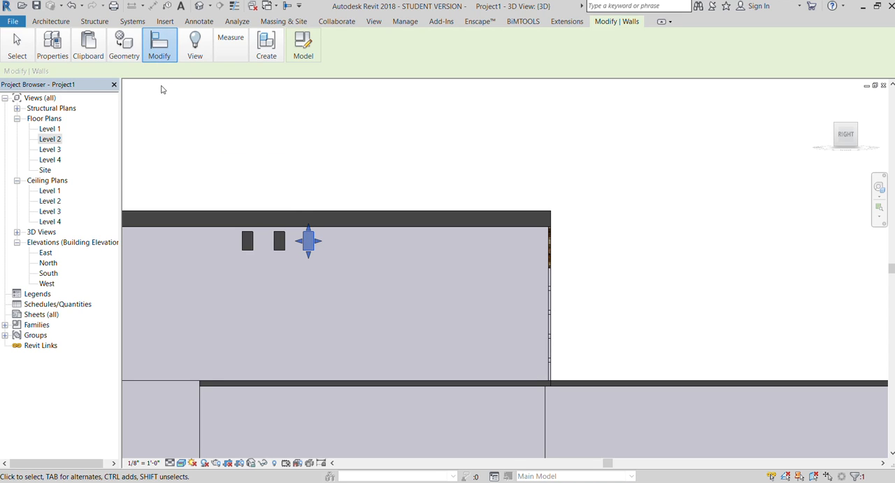
left_click(312, 240)
left_click(337, 240)
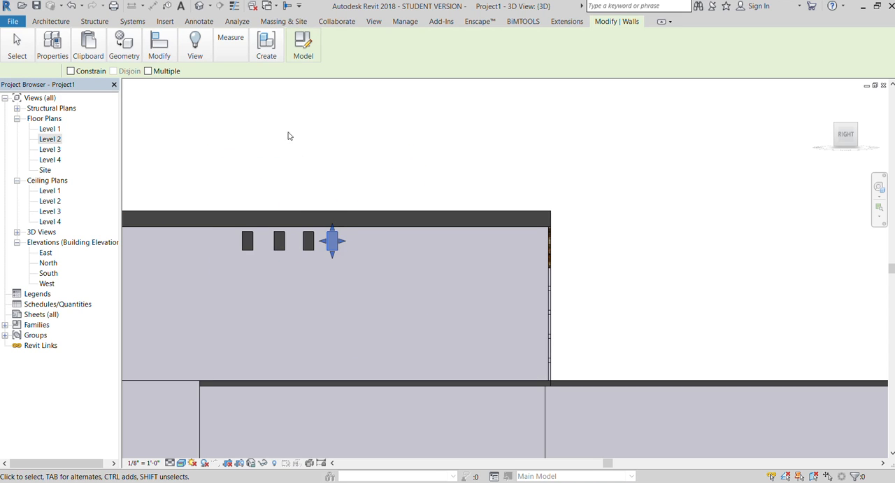
left_click(172, 97)
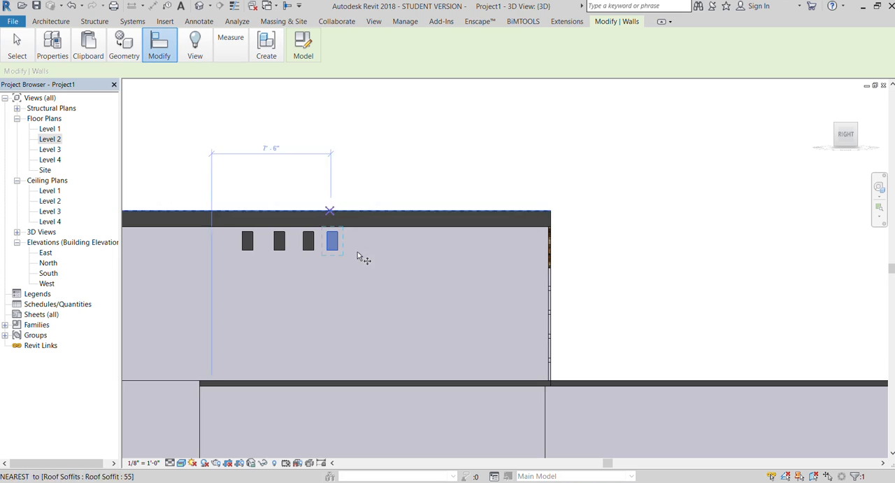
left_click(321, 239)
left_click(361, 239)
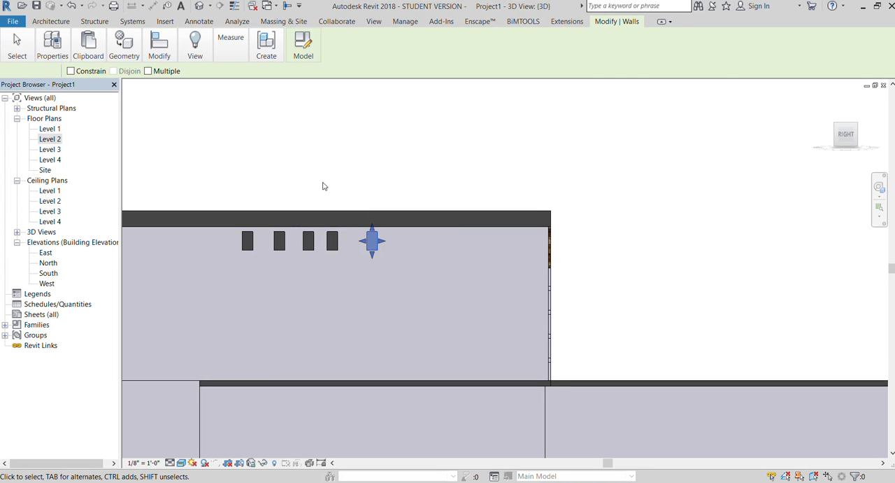
Nudge the fourth and fifth beams along the wall so all five beams are about evenly spaced.
key("Left")
key("Left")
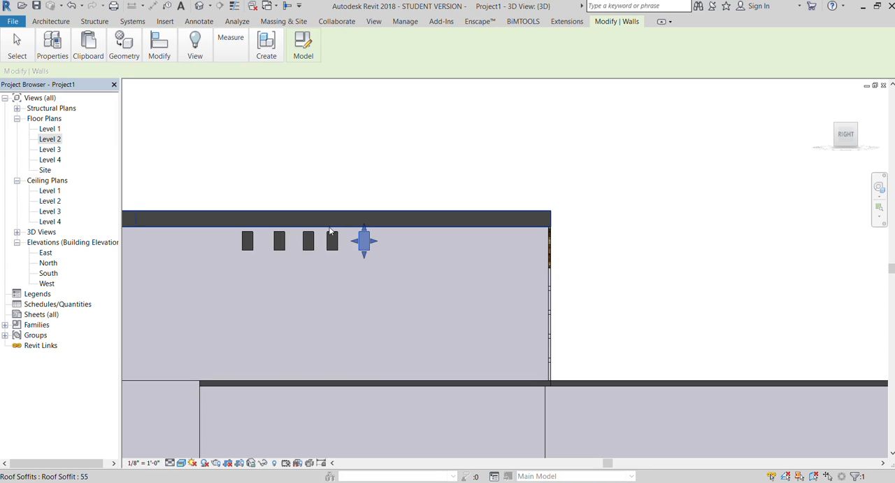
left_click(333, 243)
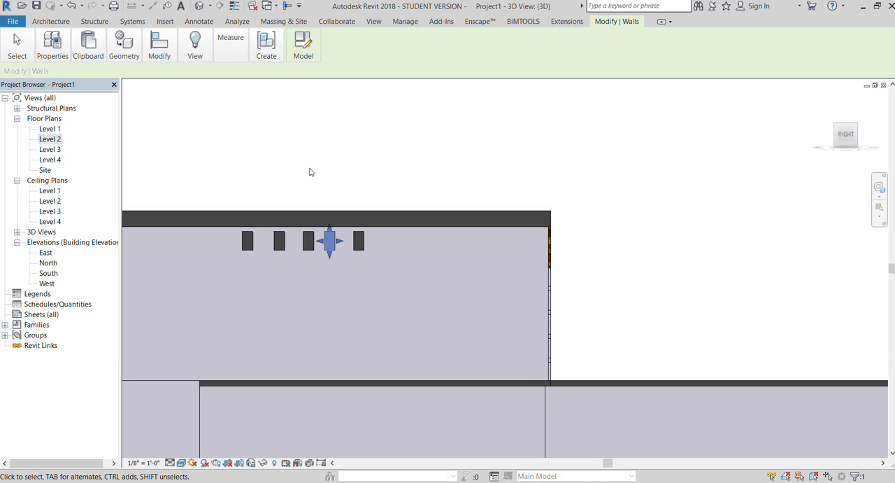
key("Right")
left_click(362, 241)
key("Right")
key("Right")
left_click(336, 160)
scroll(340, 154, "down", 2)
left_click_drag(850, 135, 867, 147)
scroll(378, 99, "down", 3)
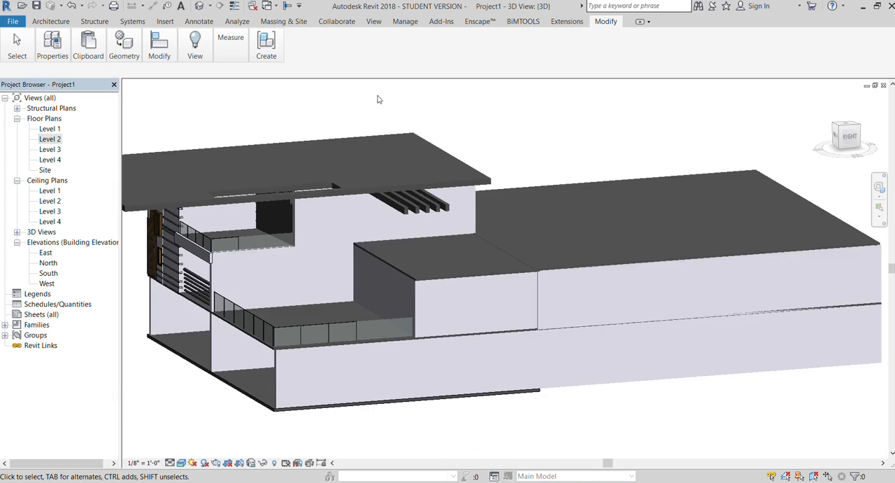
scroll(375, 168, "up", 5)
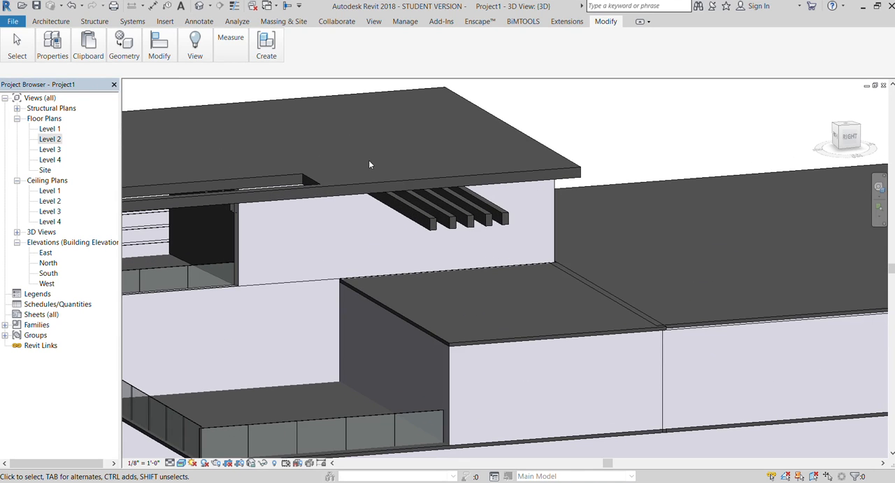
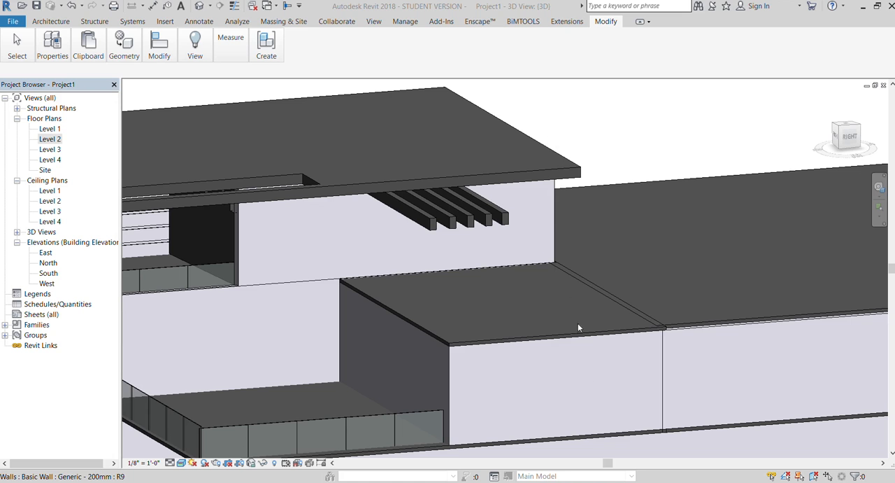
Start an in-place component of the Walls category while viewing the five projecting beams from below.
left_click(850, 135)
middle_click_drag(857, 102, 399, 201, "shift")
scroll(399, 201, "up", 6)
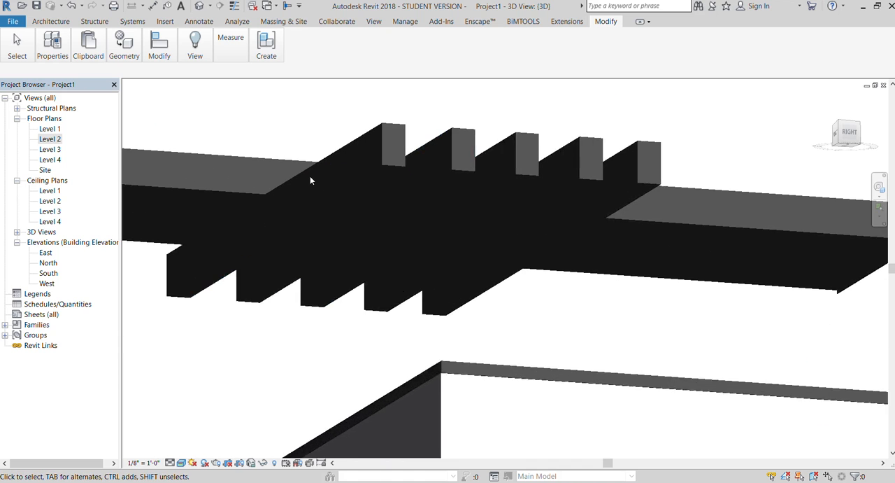
left_click_drag(853, 133, 855, 120)
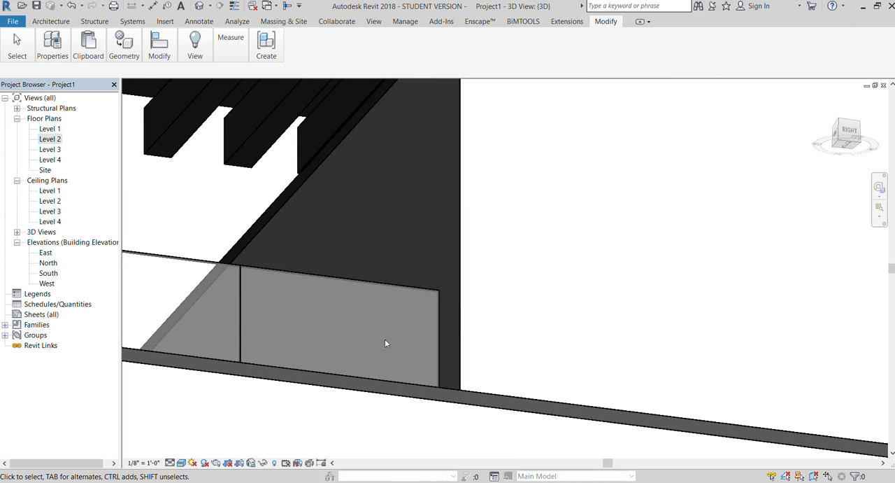
scroll(403, 330, "down", 3)
scroll(390, 230, "up", 1)
scroll(392, 172, "up", 3)
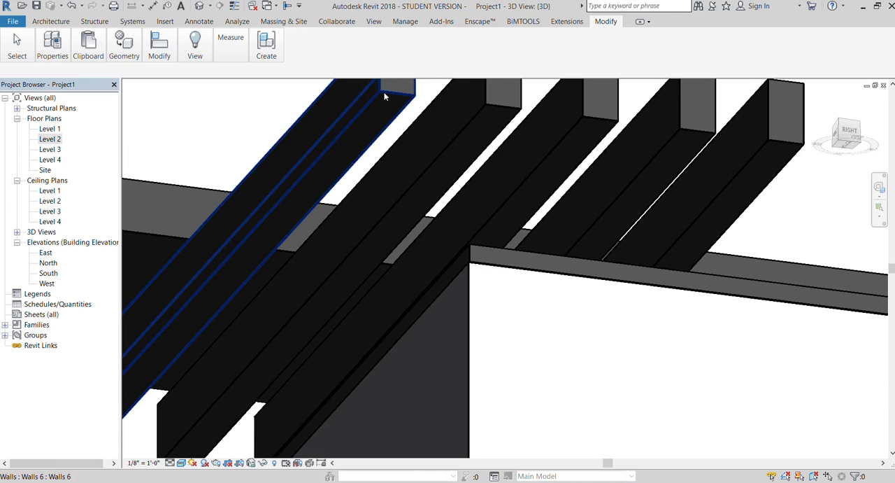
left_click(384, 94)
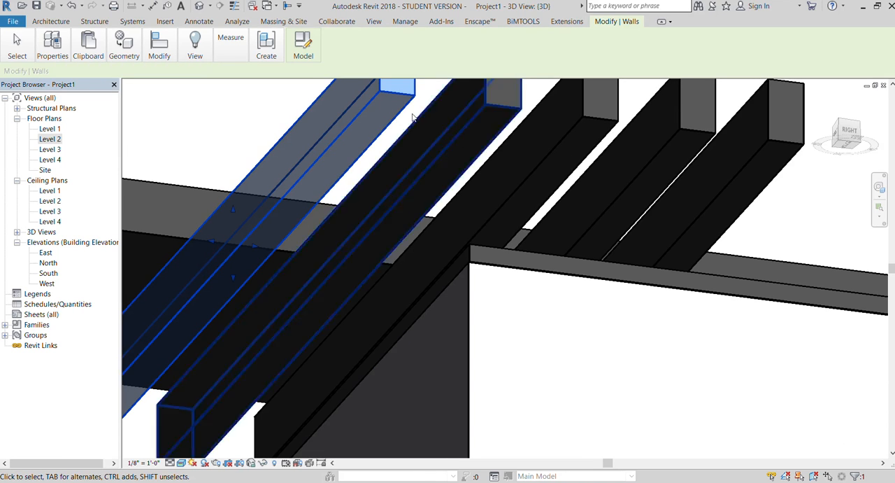
scroll(371, 182, "down", 1)
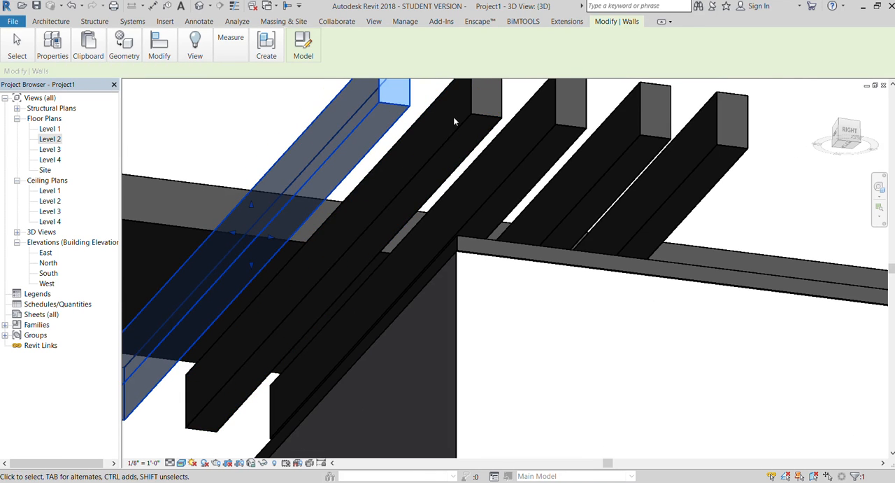
left_click(50, 21)
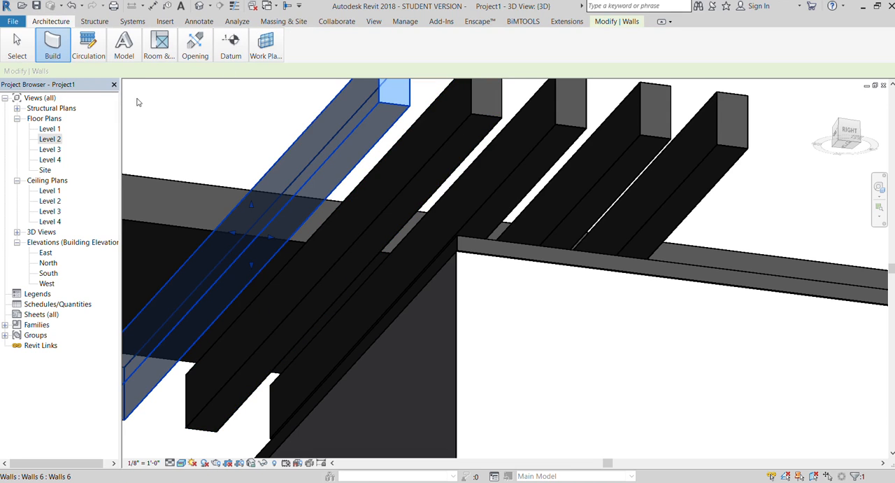
left_click(136, 139)
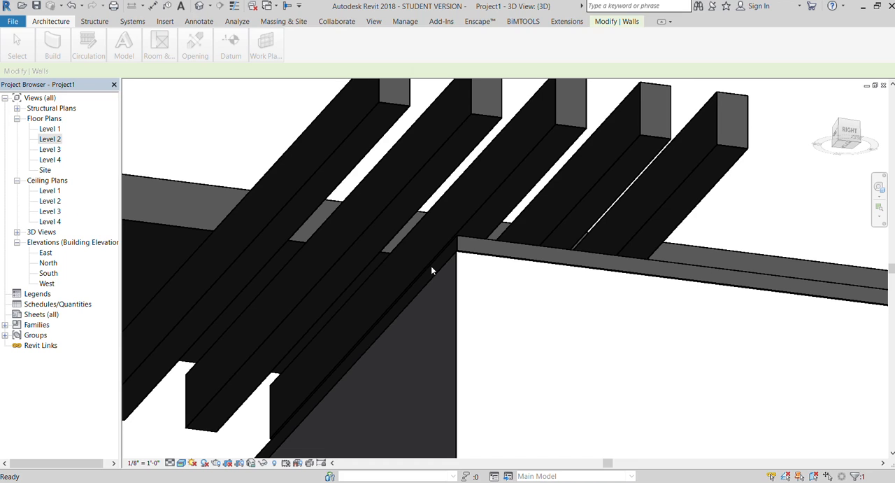
Begin an extrusion in the in-place component and set its work plane to the underside of the projecting beams.
left_click(82, 72)
left_click(334, 38)
left_click(327, 70)
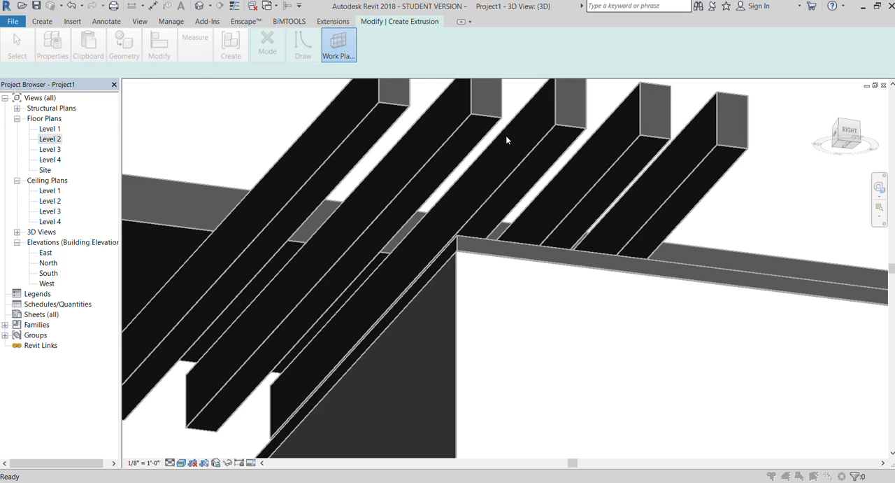
left_click(539, 197)
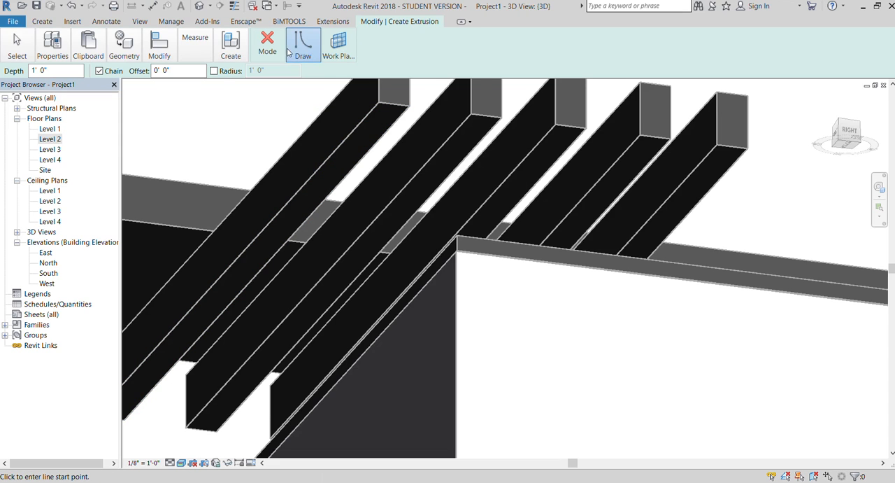
Sketch a rectangle 8" wide and about 1' long on the underside of each of the five beams at its projecting end.
left_click(303, 69)
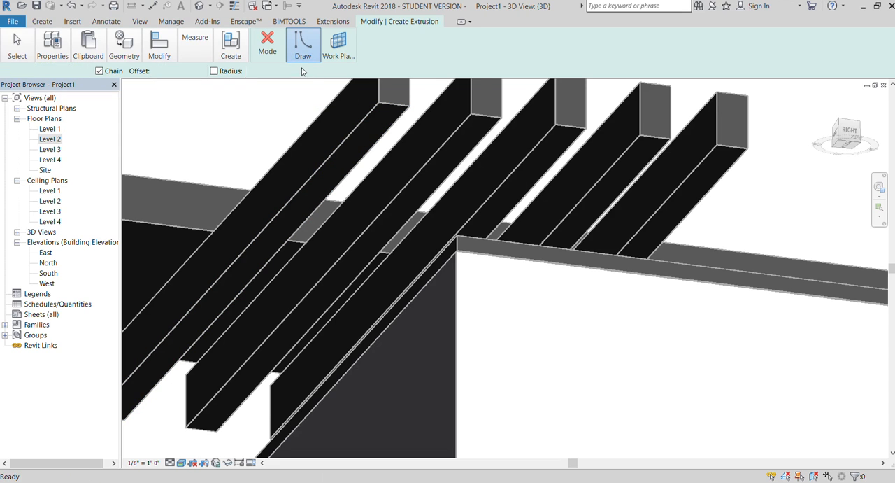
left_click(382, 112)
left_click(396, 128)
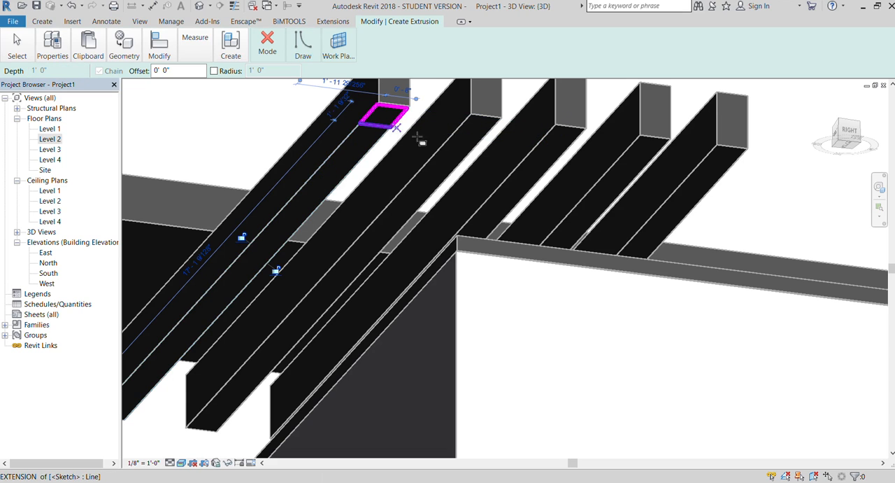
left_click(471, 114)
left_click(483, 135)
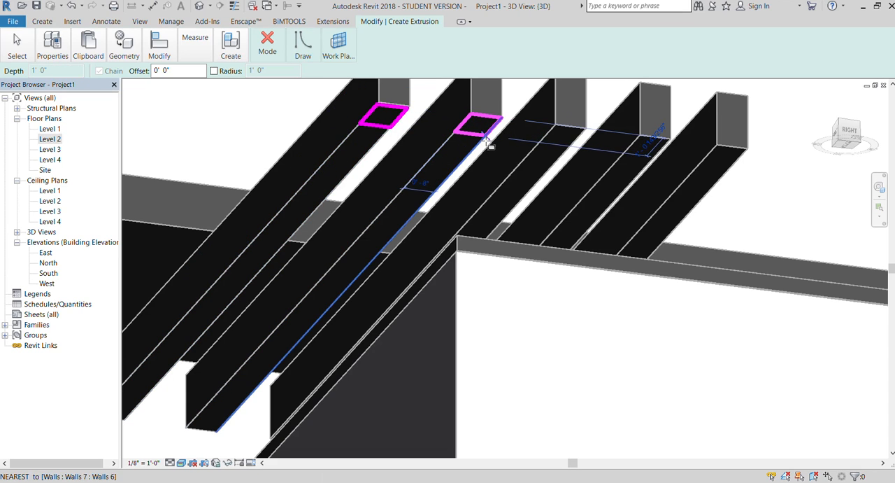
left_click(558, 126)
left_click(570, 148)
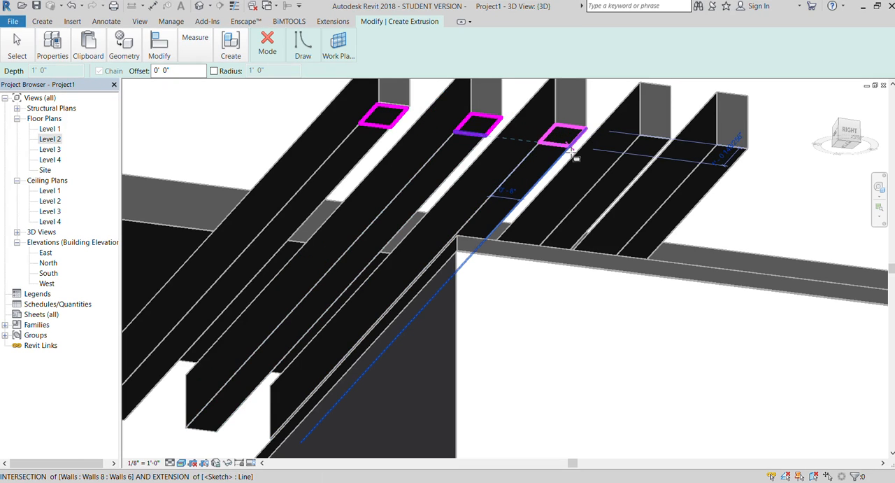
left_click(641, 136)
left_click(656, 161)
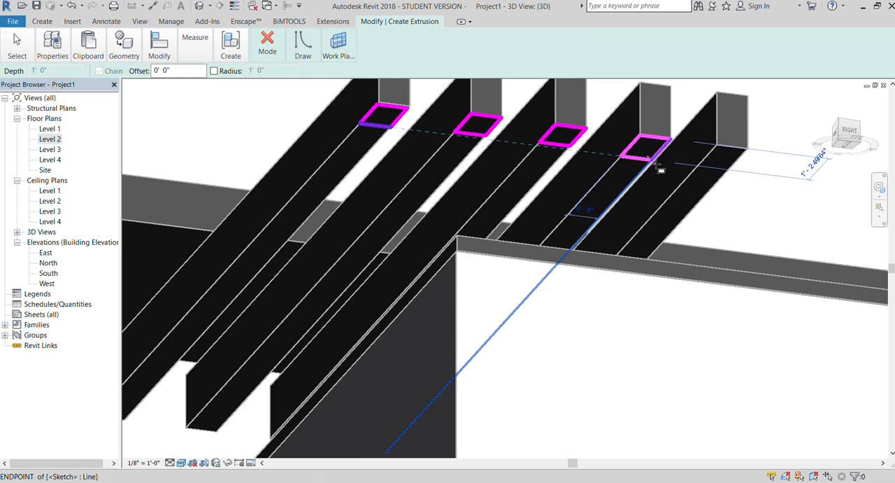
left_click(718, 145)
left_click(732, 169)
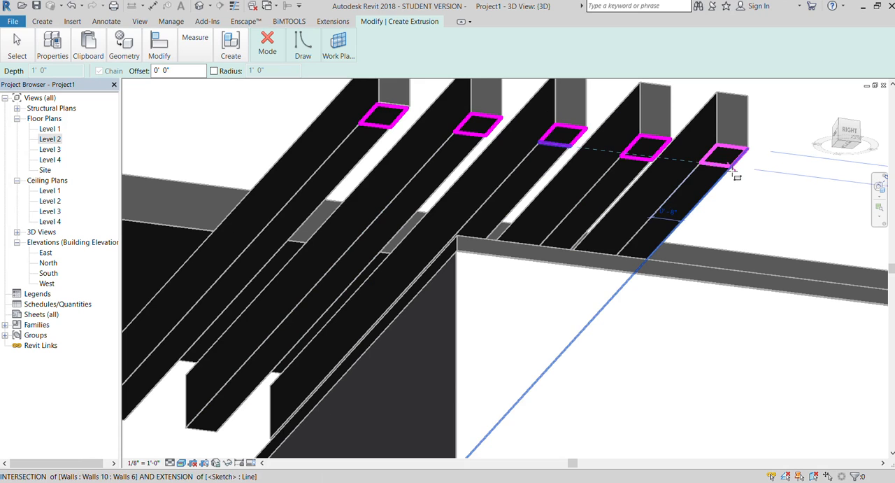
Finish the extrusion of the five rectangles with a depth of 1' 0" and complete the in-place component.
scroll(296, 117, "down", 3)
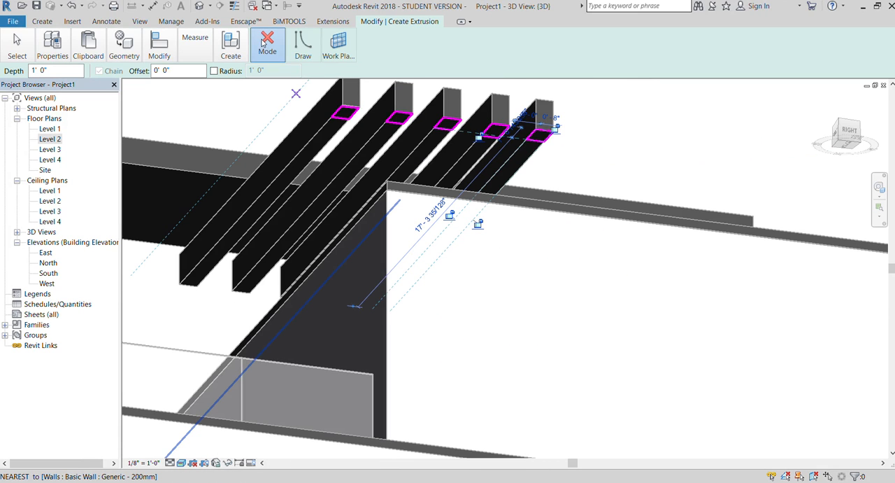
left_click(257, 86)
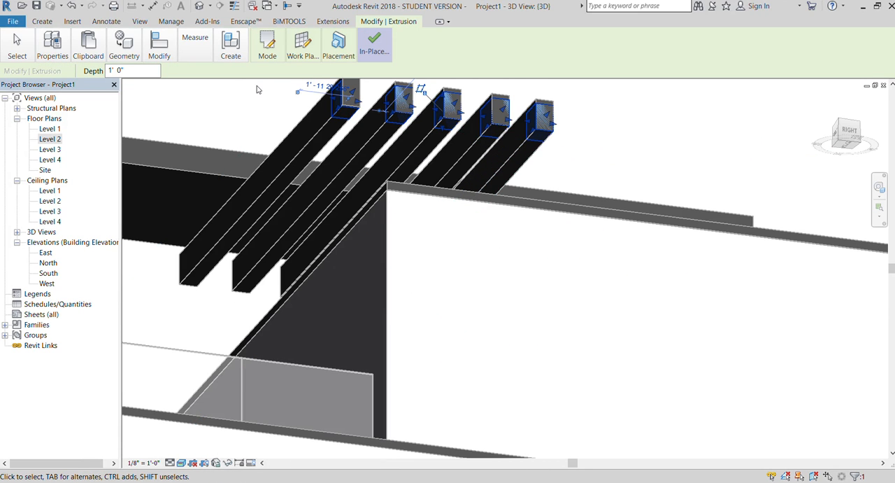
left_click(361, 60)
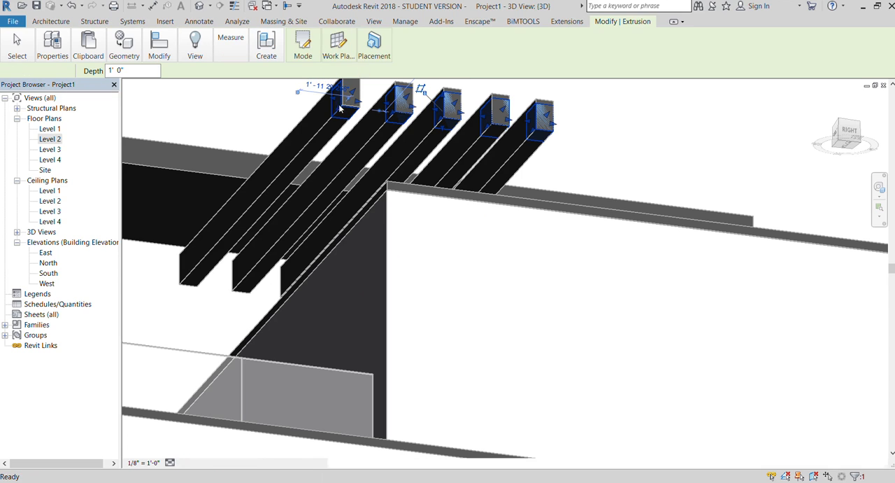
Examine from below how the extruded end blocks sit in the projecting ends of the five beams.
scroll(350, 90, "down", 2)
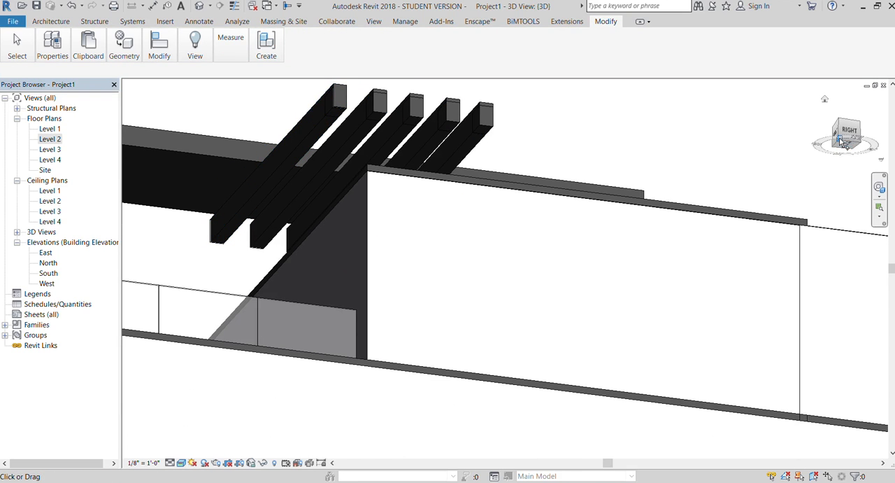
mouse_move(852, 143)
left_mouse_down()
mouse_move(865, 150)
mouse_move(857, 142)
left_mouse_up()
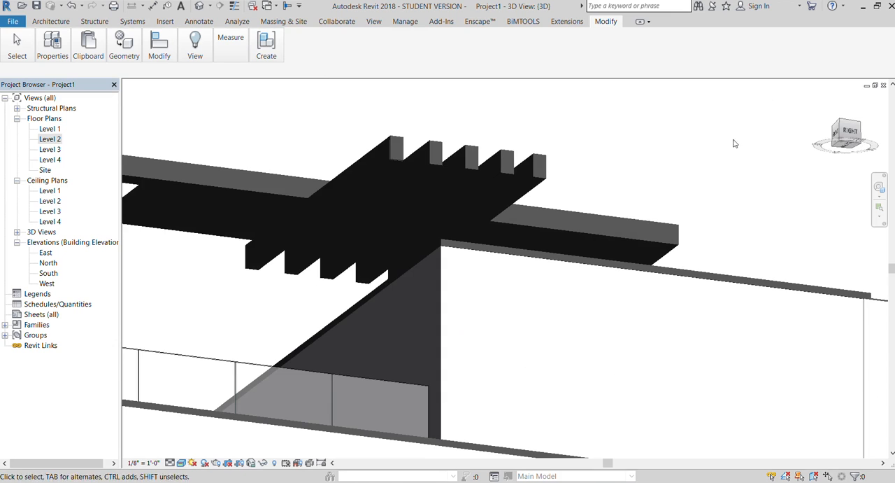
scroll(399, 178, "up", 1)
scroll(398, 177, "up", 2)
left_click(383, 169)
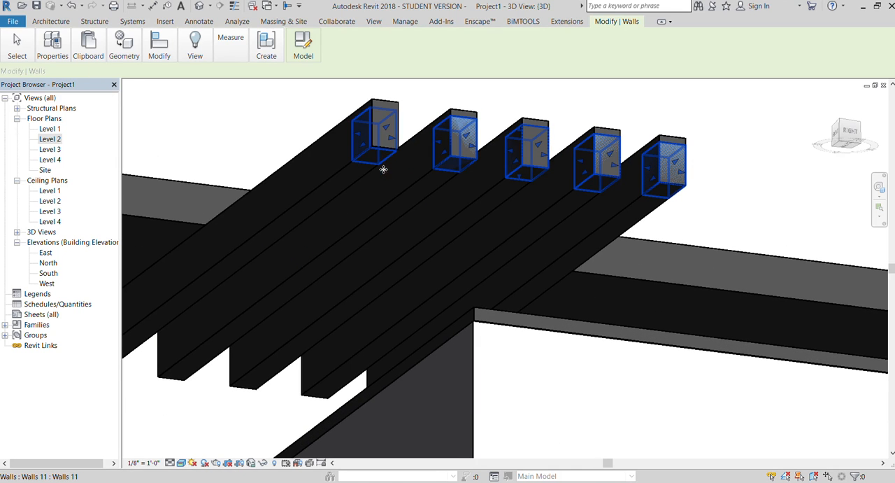
scroll(380, 166, "up", 4)
scroll(363, 151, "down", 3)
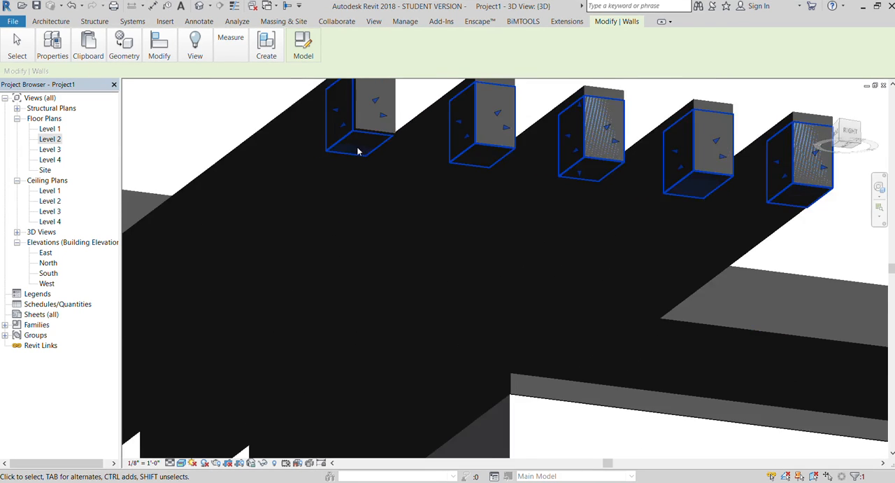
scroll(532, 131, "down", 2)
left_click(718, 126)
left_click_drag(849, 142, 852, 128)
scroll(374, 307, "down", 3)
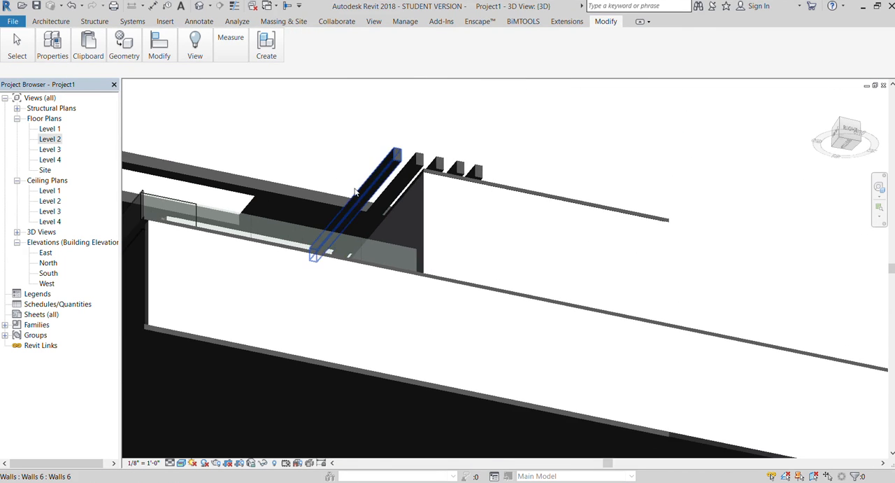
scroll(375, 183, "up", 5)
scroll(356, 276, "down", 4)
scroll(434, 172, "up", 3)
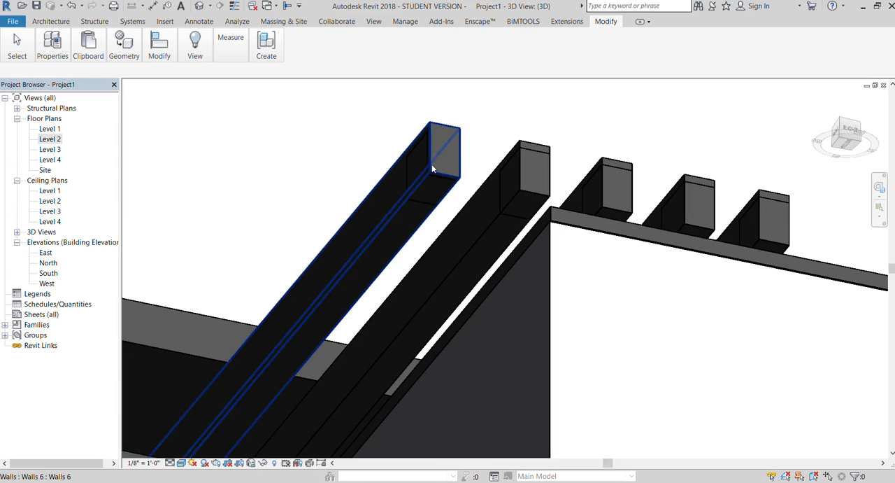
Try to adjust the extruded end blocks at the projecting end of the first beam.
left_click(434, 173)
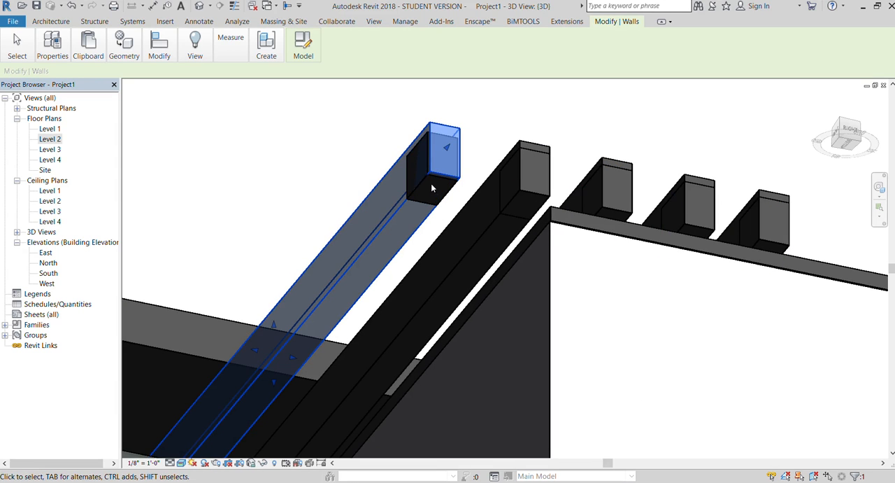
scroll(455, 125, "up", 2)
left_click(481, 138)
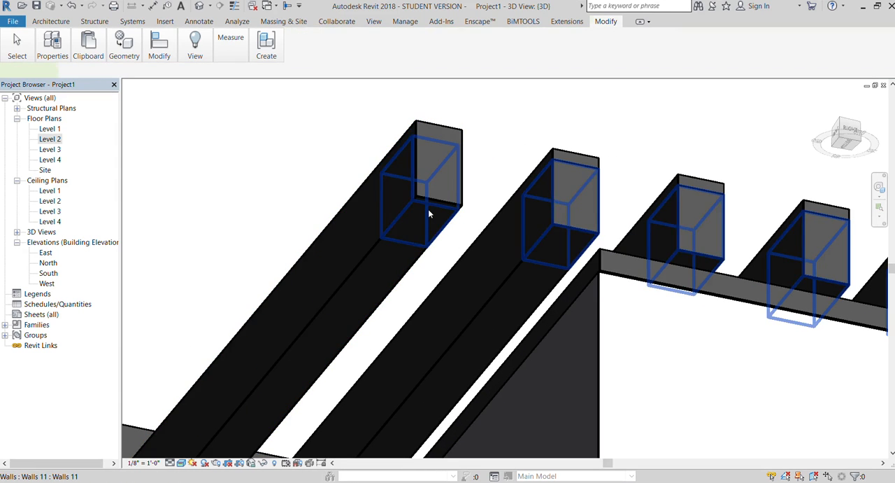
left_click(432, 204)
left_click_drag(459, 203, 495, 210)
left_click(481, 132)
left_click(481, 215)
left_click_drag(425, 220, 354, 308)
left_click(468, 135)
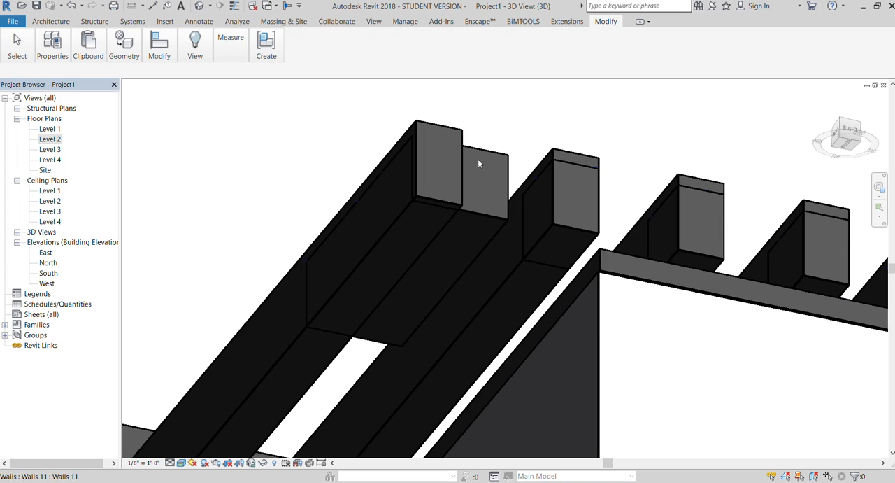
Temporarily hide the first projecting beam in the view and select the extruded end blocks.
left_click(441, 202)
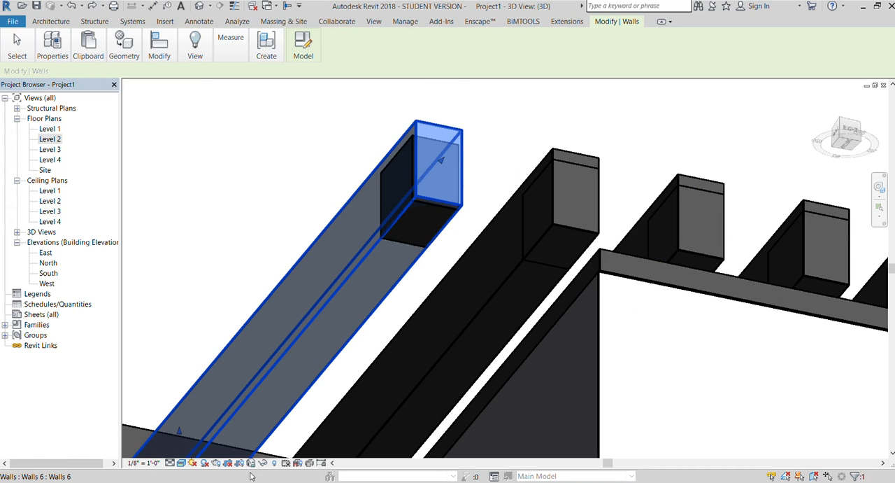
left_click(289, 438)
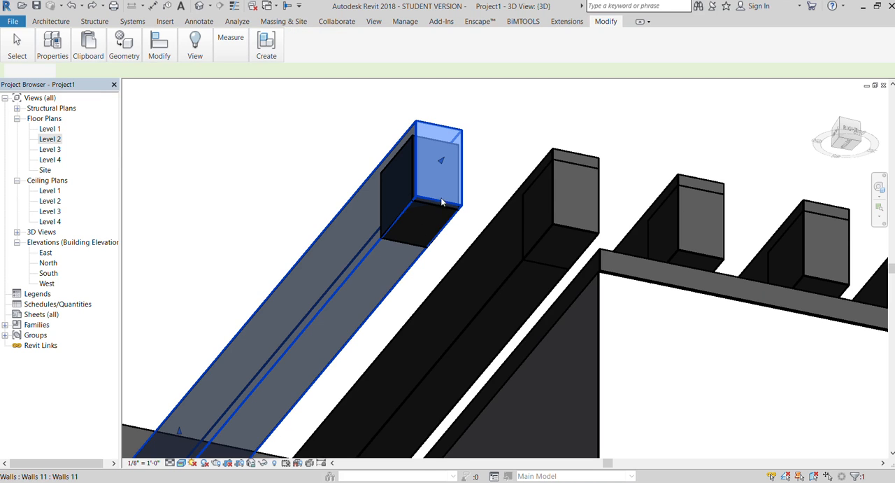
left_click(427, 200)
scroll(377, 184, "down", 2)
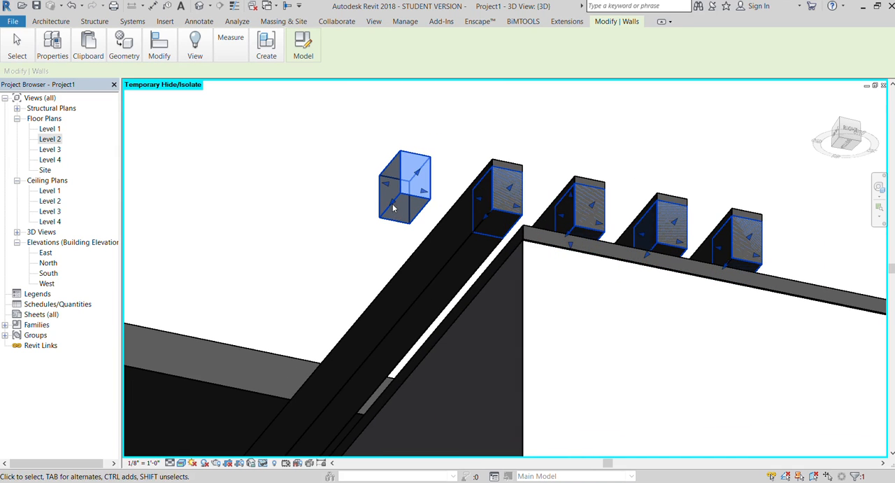
Try to move the extruded end blocks downward in the side view and undo the attempt.
left_click(845, 134)
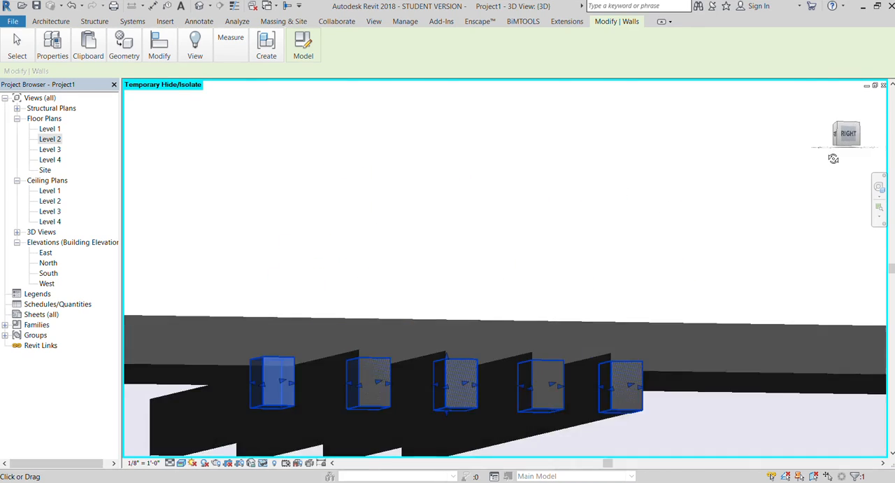
left_click(419, 216)
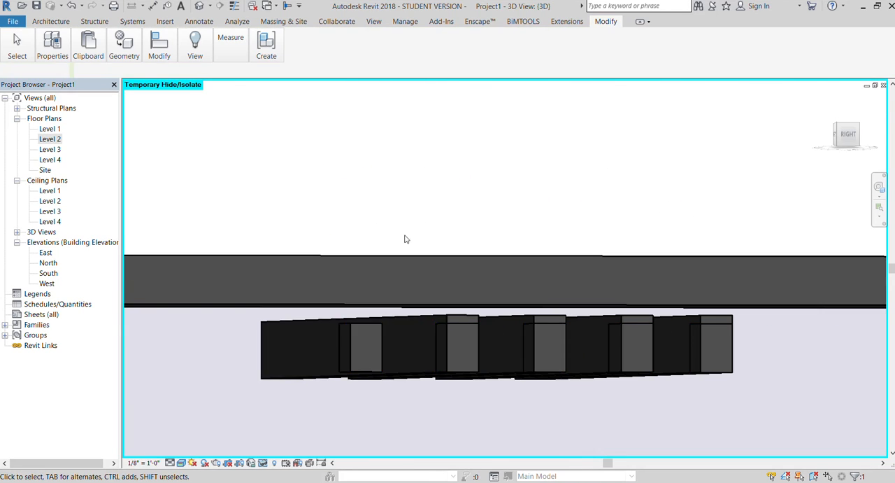
left_click(356, 371)
scroll(355, 396, "up", 3)
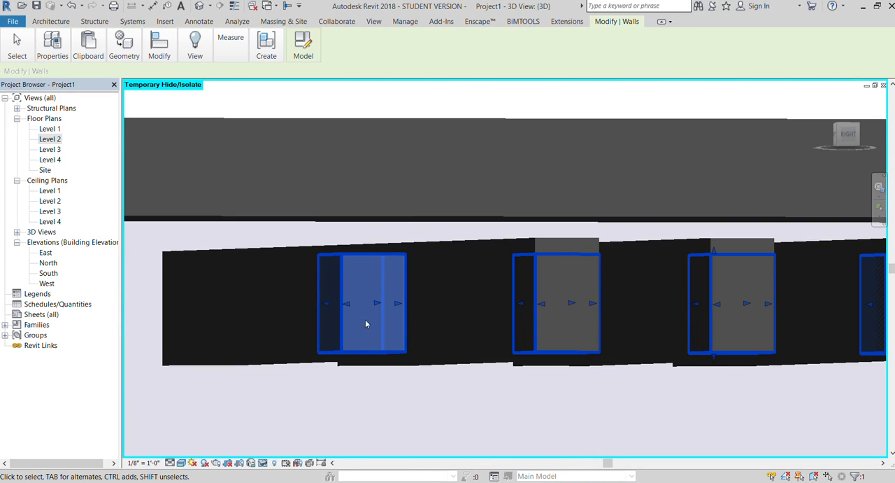
left_click_drag(372, 326, 382, 378)
scroll(325, 231, "down", 3)
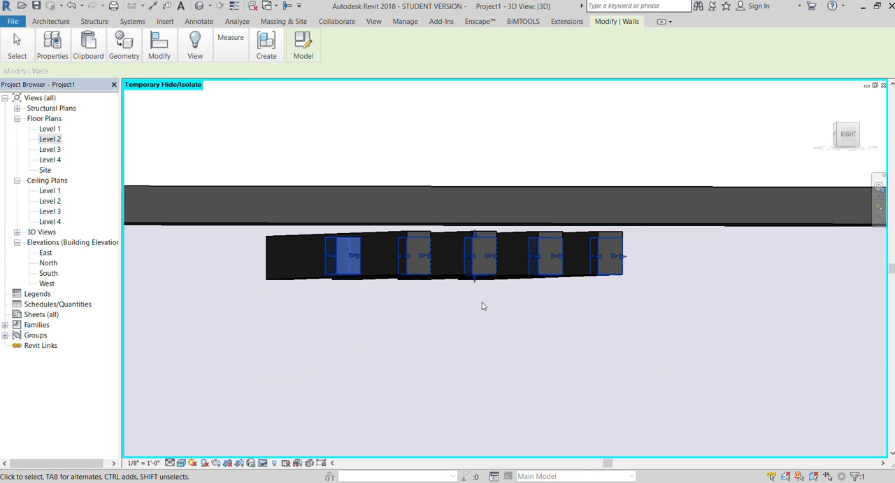
key("ctrl+z")
scroll(347, 277, "down", 3)
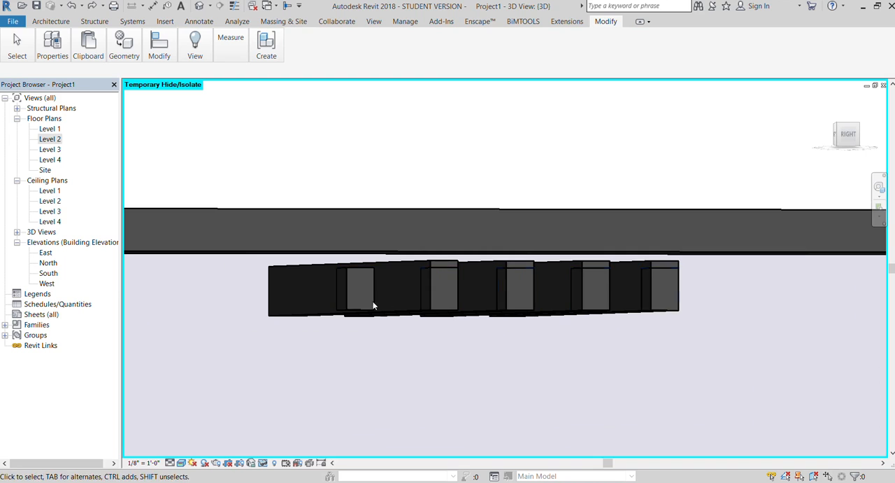
Try to stretch the top of the second projecting beam upward in the side view and undo the change.
left_click(349, 313)
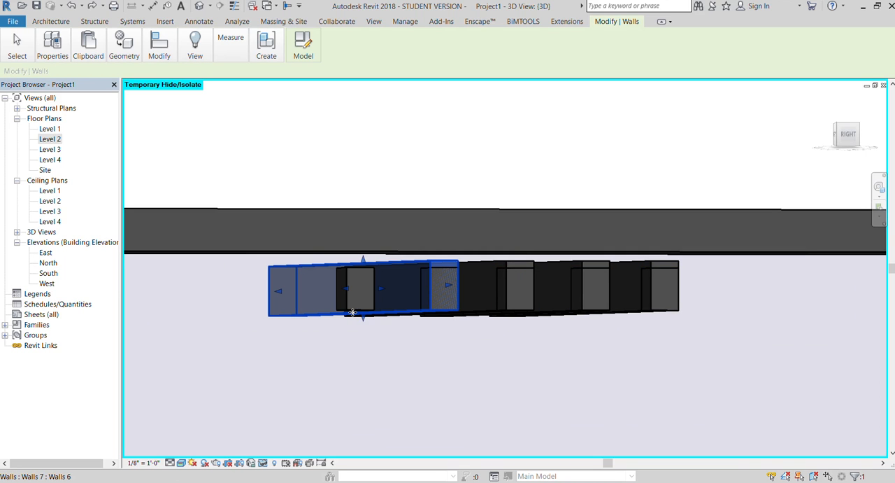
scroll(349, 304, "up", 1)
left_click_drag(363, 252, 364, 228)
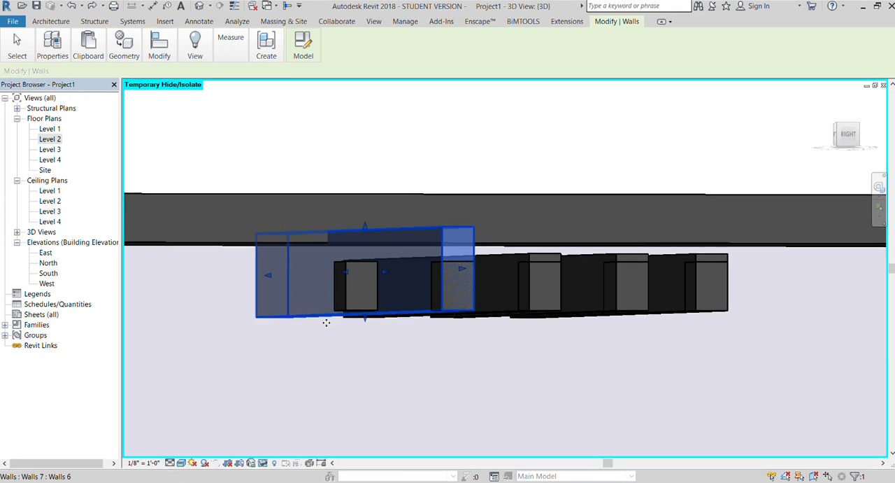
scroll(298, 281, "down", 2)
key("ctrl+z")
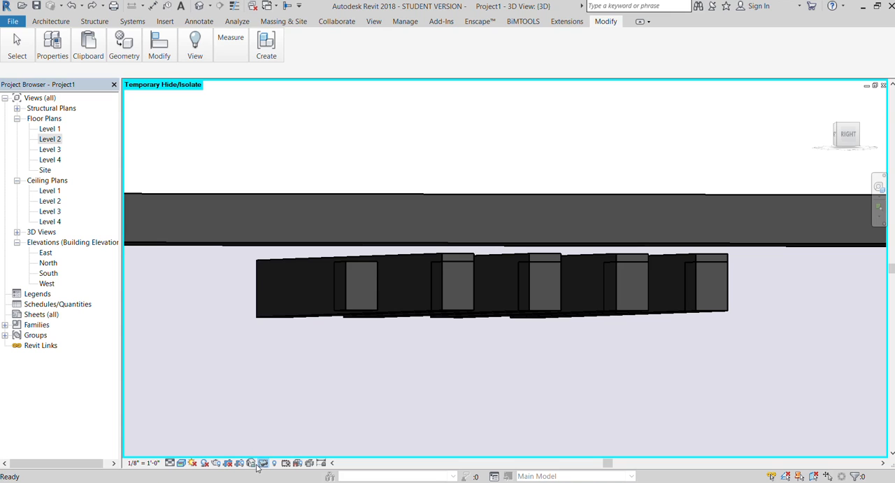
Restore the temporarily hidden beam in the view and check the beam ends and their end blocks from below.
left_click(458, 253)
scroll(452, 256, "down", 3)
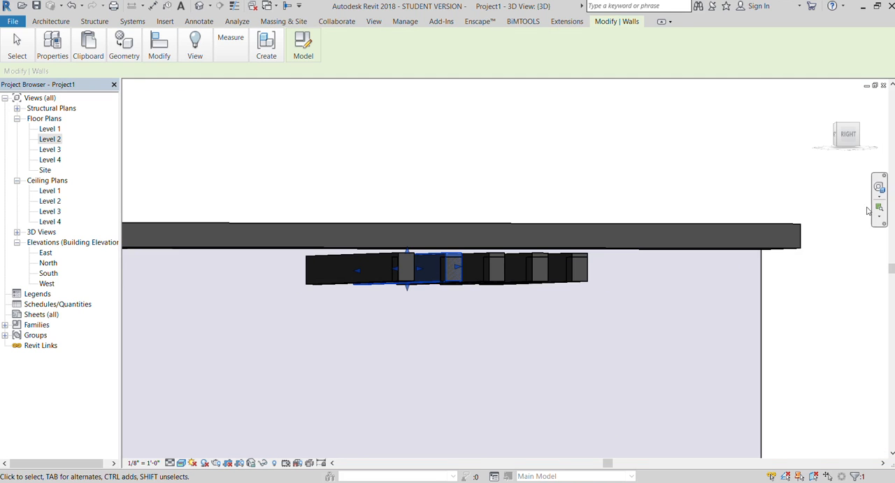
left_click_drag(855, 141, 836, 121)
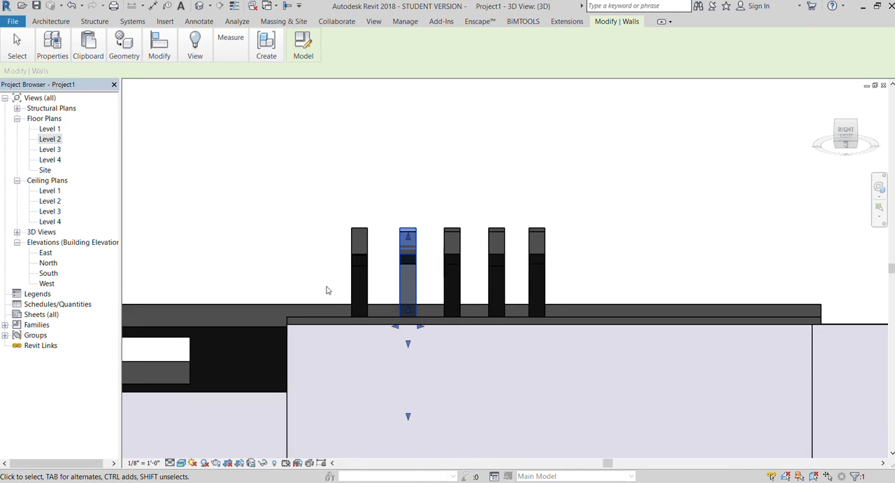
scroll(328, 286, "up", 3)
scroll(387, 292, "up", 3)
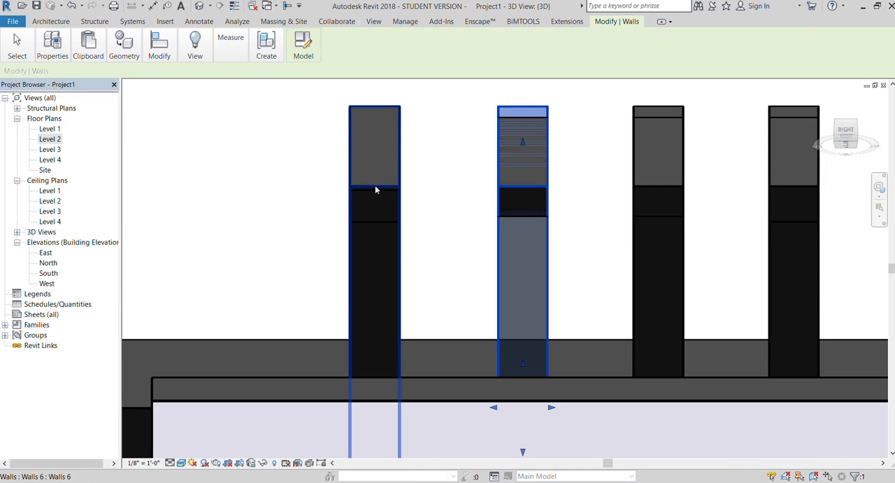
left_click(376, 196)
left_click_drag(375, 219, 357, 393)
scroll(229, 221, "down", 2)
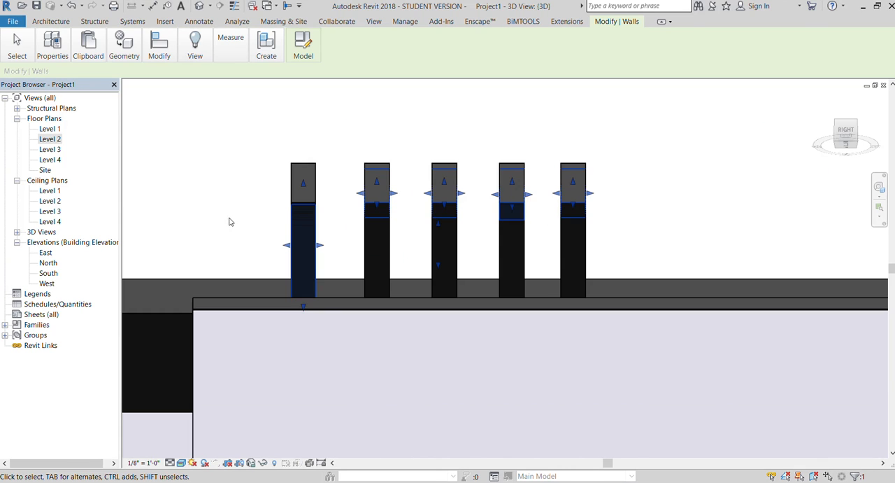
left_click(415, 152)
left_click(849, 136)
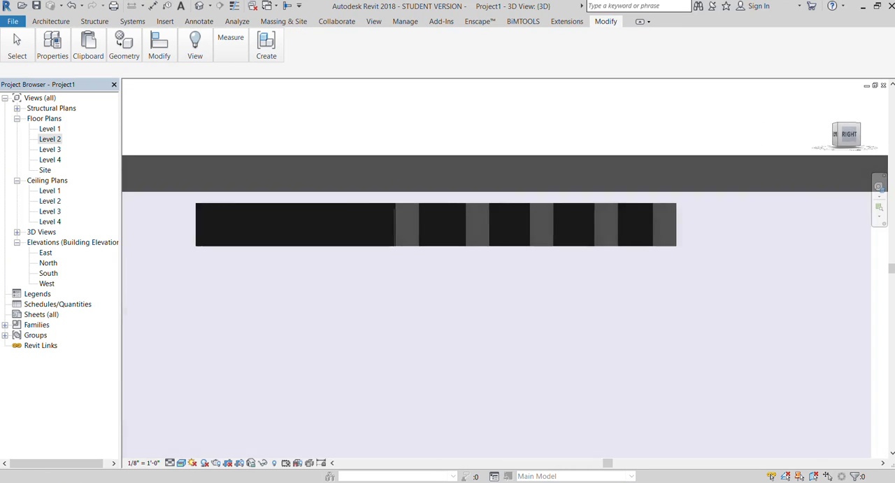
Try to stretch the bottom of the first projecting beam downward and undo the change.
left_click(473, 243)
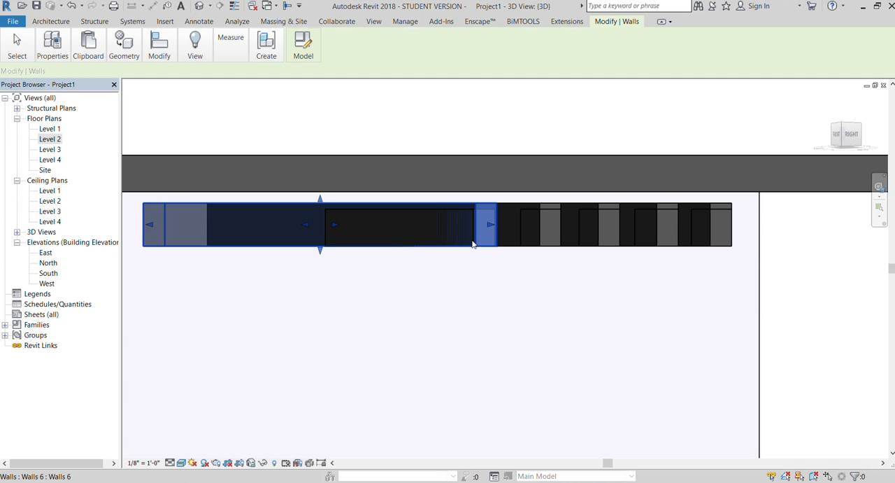
scroll(478, 248, "up", 1)
left_click_drag(296, 250, 332, 275)
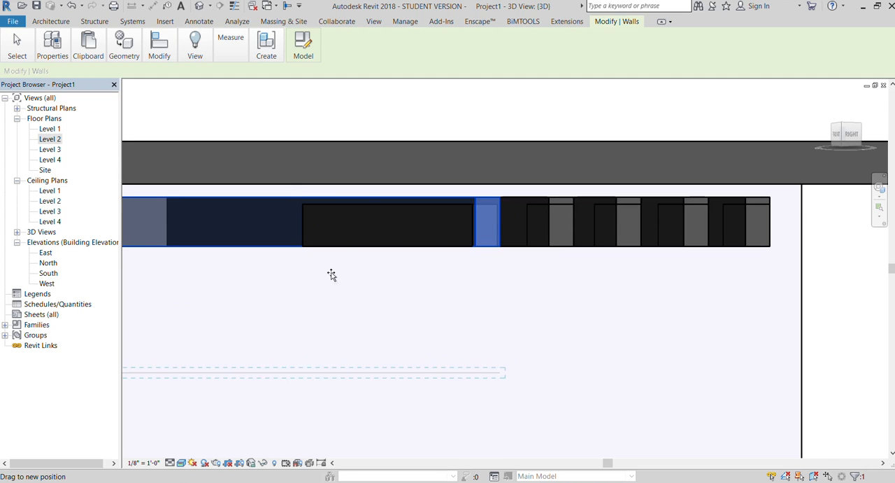
scroll(371, 169, "down", 2)
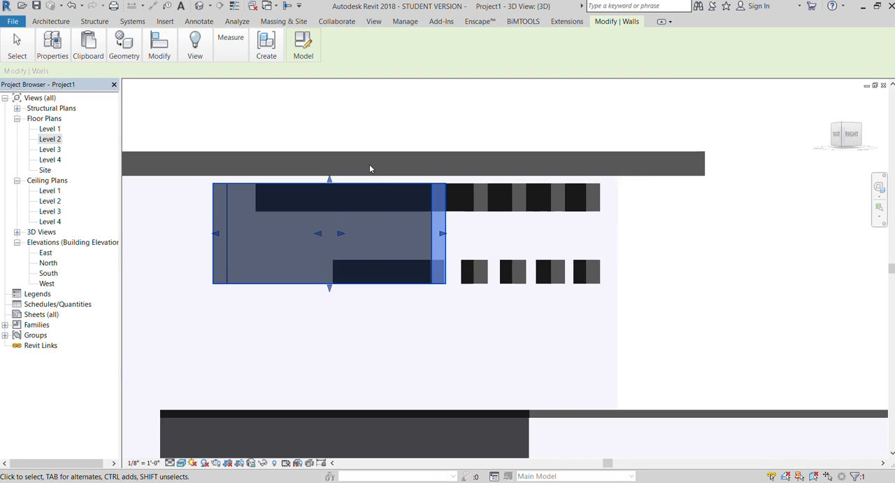
left_click(716, 228)
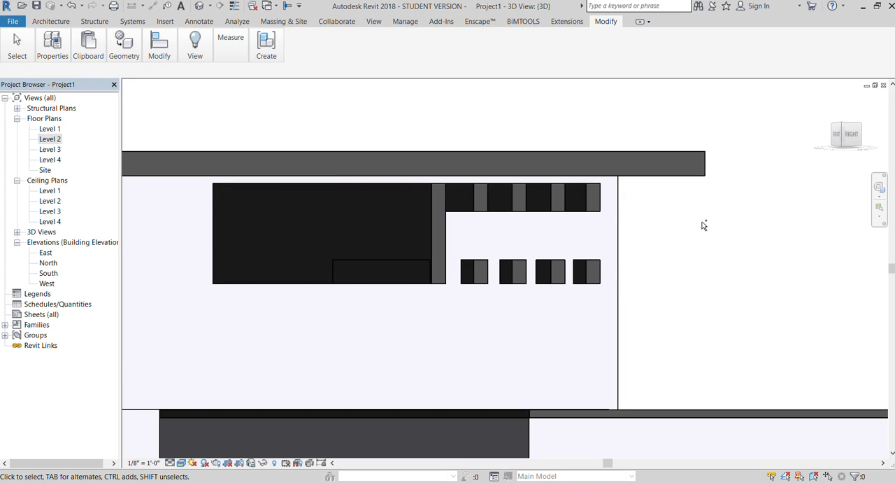
scroll(592, 252, "up", 1)
scroll(394, 226, "down", 4)
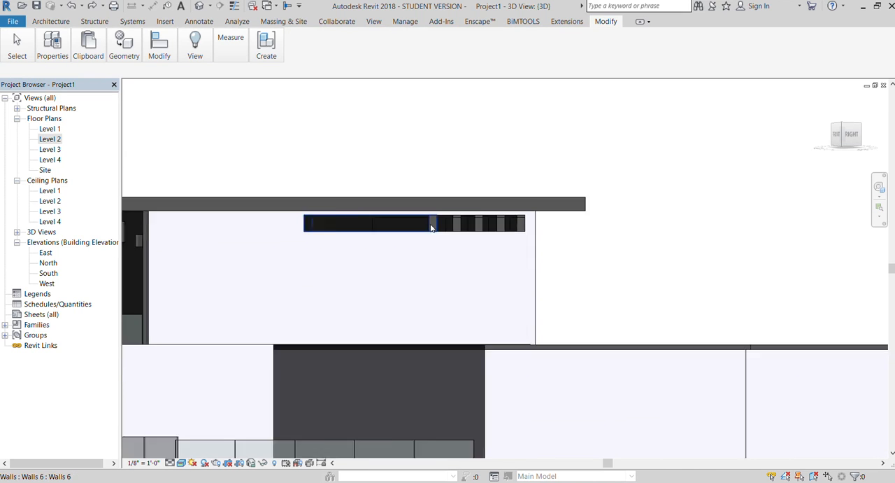
scroll(487, 243, "up", 5)
scroll(410, 221, "down", 5)
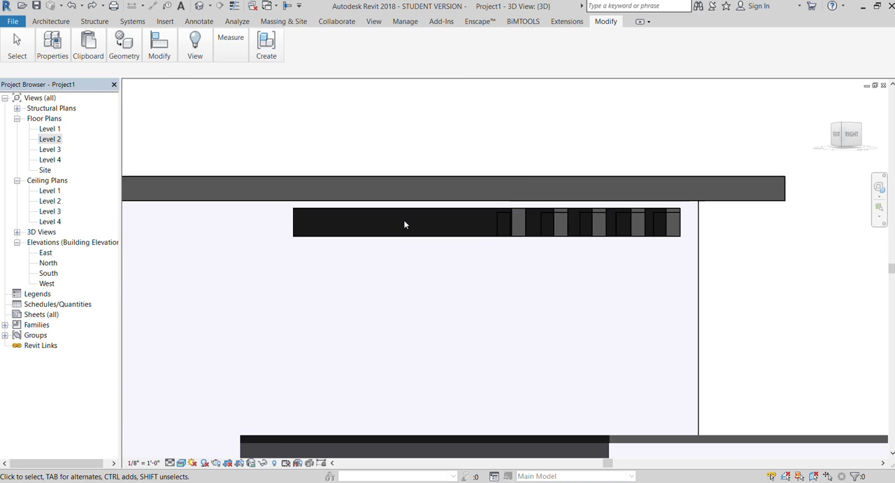
Start an extrusion in a new in-place model and set the top face of the projecting beams as its work plane.
left_click(847, 134)
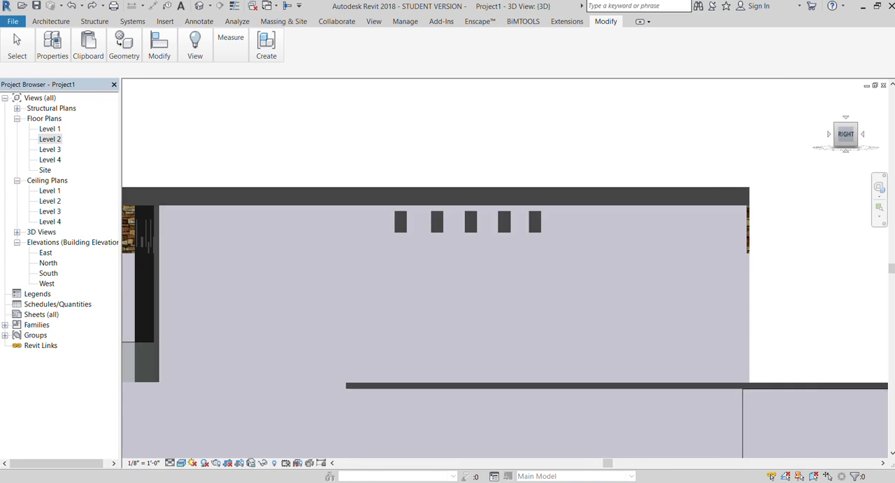
left_click_drag(847, 134, 849, 152)
scroll(357, 187, "down", 2)
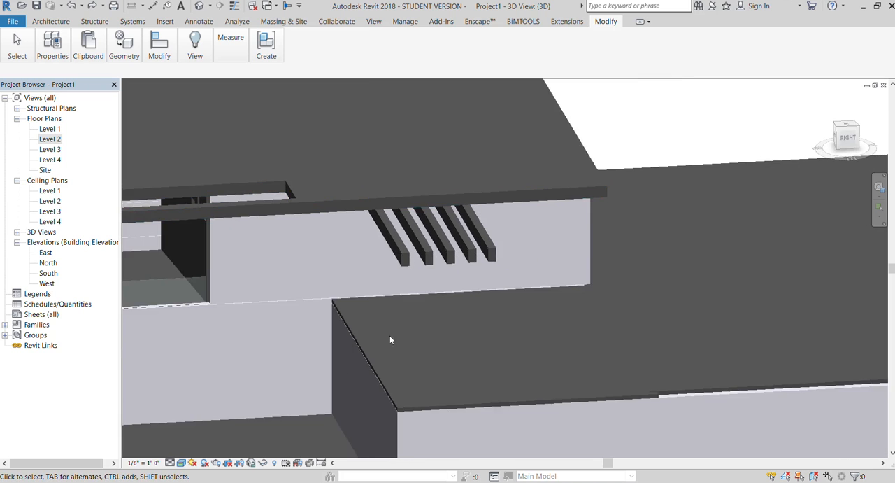
scroll(392, 341, "up", 2)
scroll(401, 204, "up", 2)
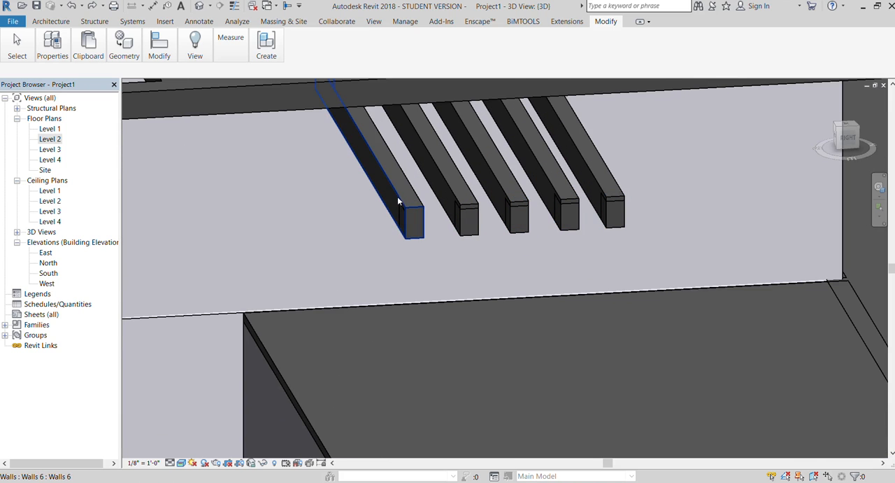
left_click(47, 24)
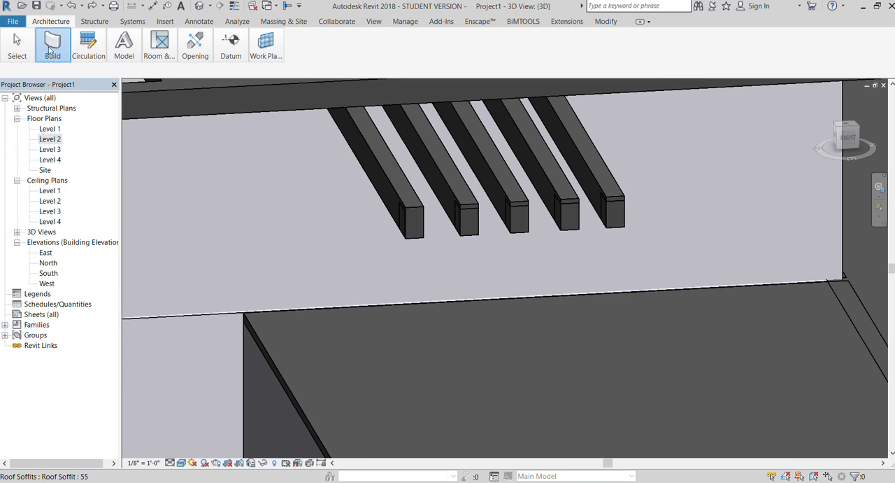
left_click(144, 124)
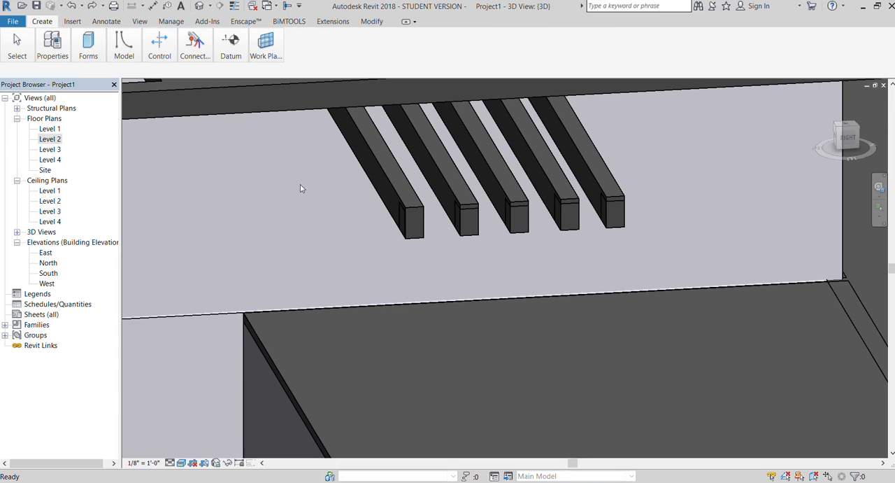
left_click(84, 74)
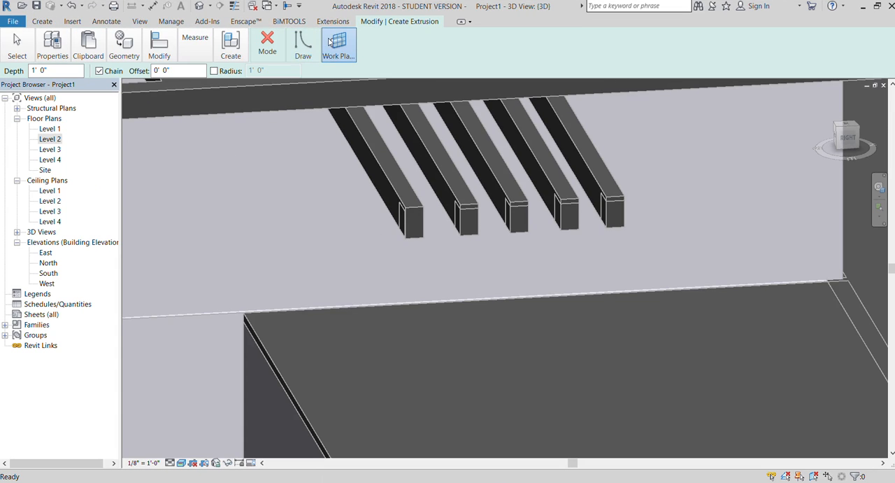
left_click(330, 75)
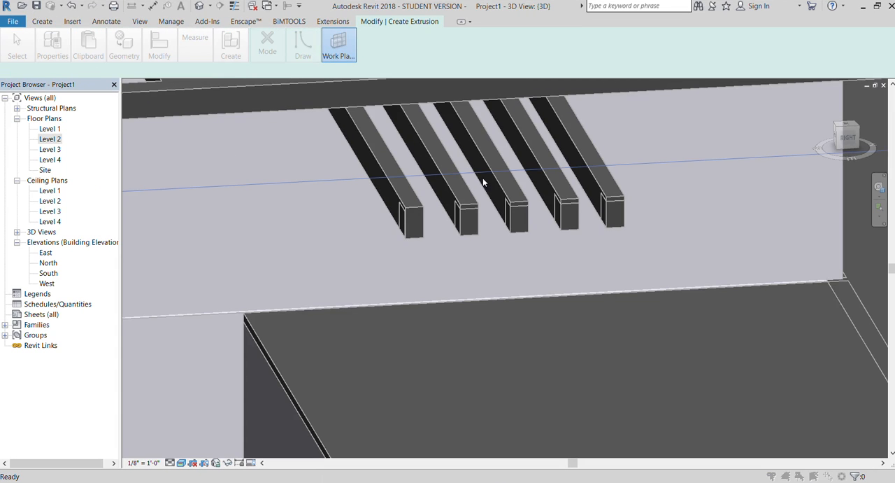
left_click(530, 189)
scroll(403, 204, "up", 3)
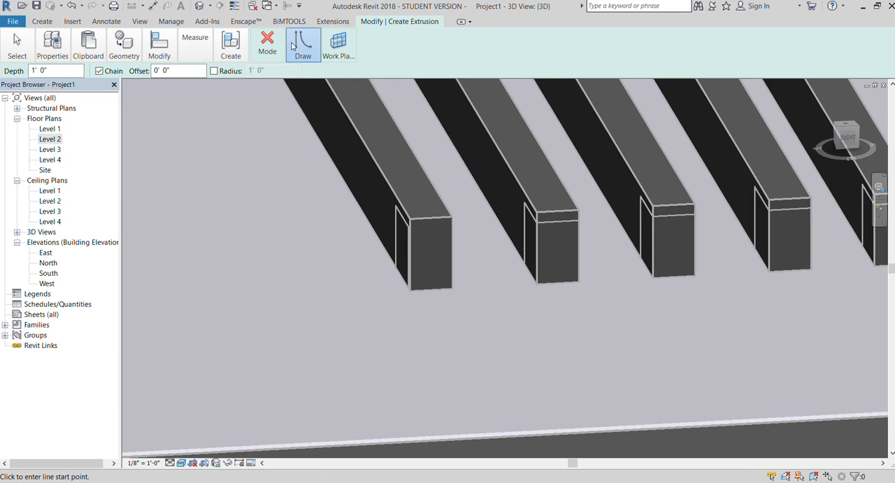
Sketch rectangles on top of the projecting ends of the first, second and third beams.
left_click(305, 74)
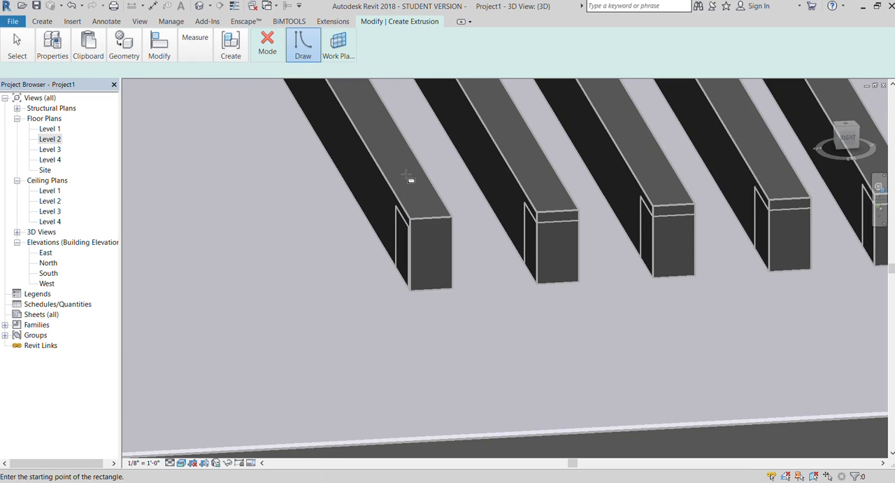
left_click(410, 217)
left_click(424, 169)
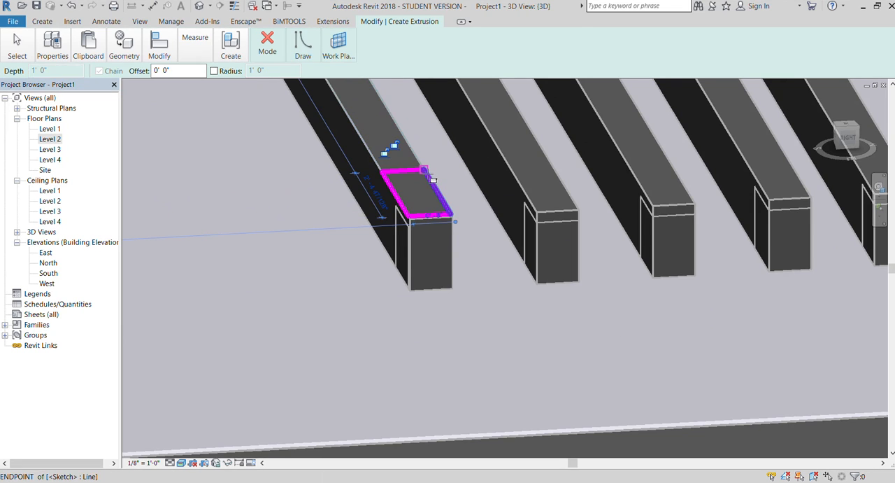
left_click(536, 209)
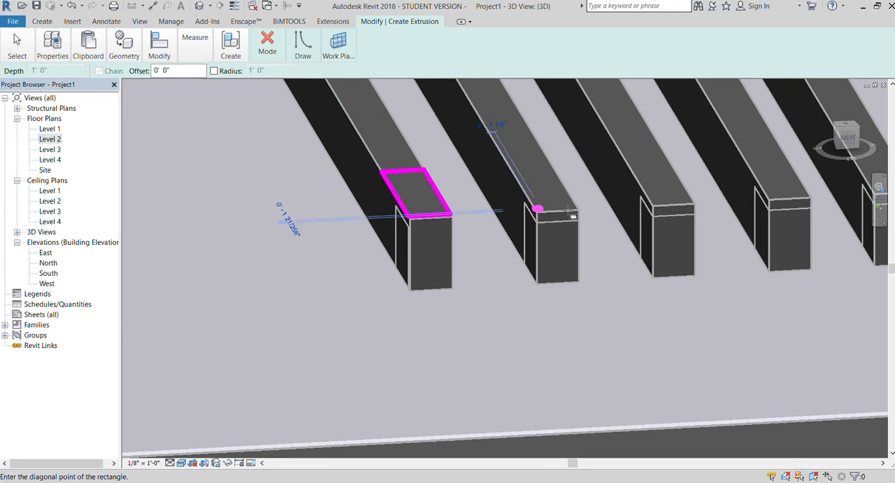
left_click(550, 160)
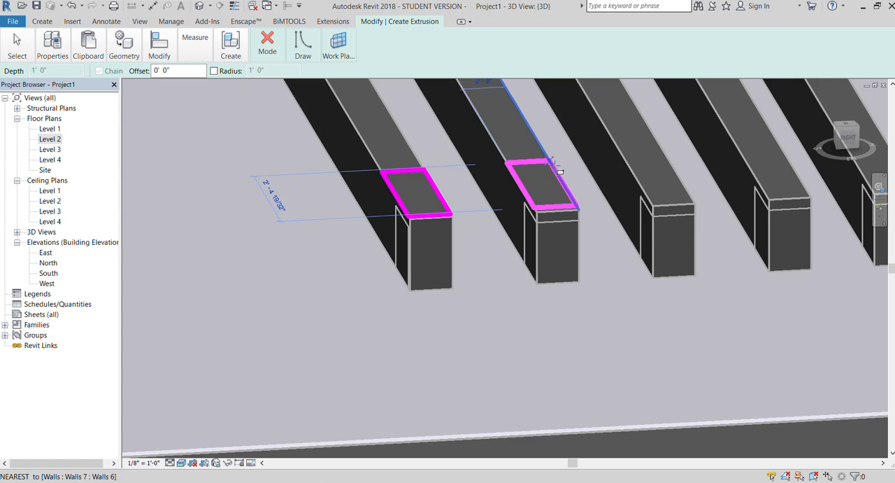
left_click(653, 204)
left_click(672, 160)
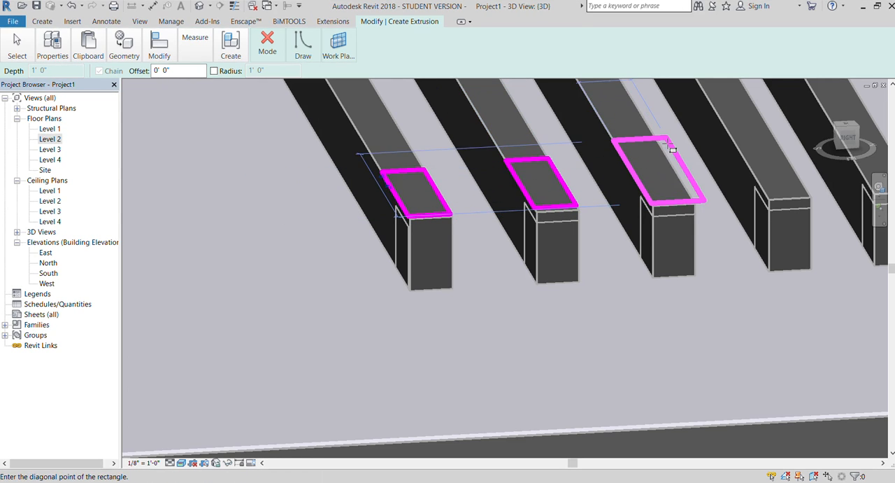
Sketch rectangles on top of the fourth and fifth beam ends and finish the extrusion with a depth of 1' 0".
scroll(673, 167, "down", 2)
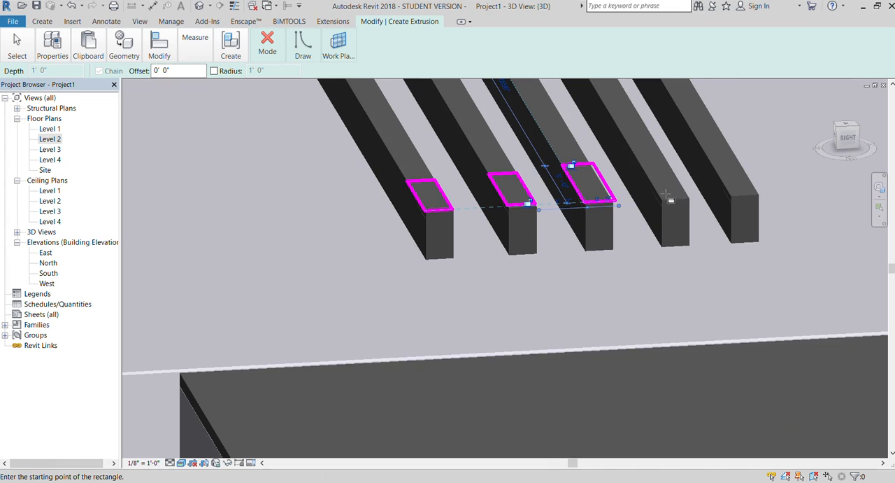
left_click(659, 202)
left_click(676, 171)
left_click(673, 158)
left_click(731, 194)
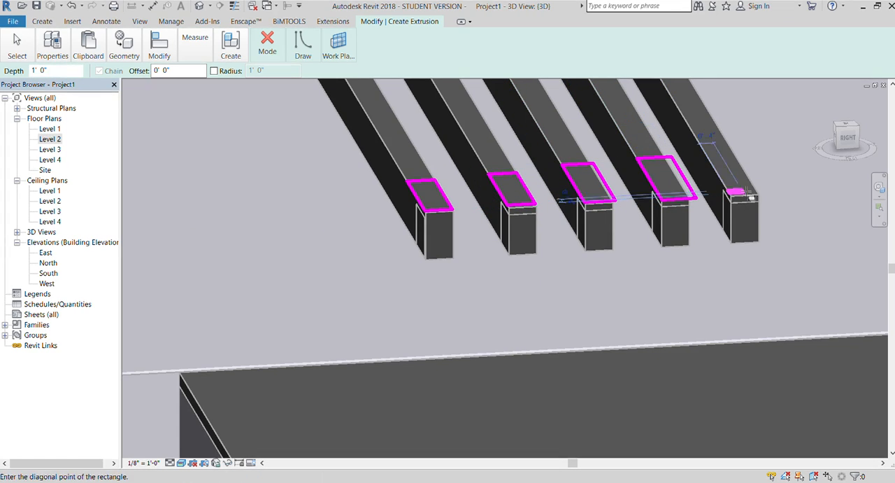
left_click(735, 155)
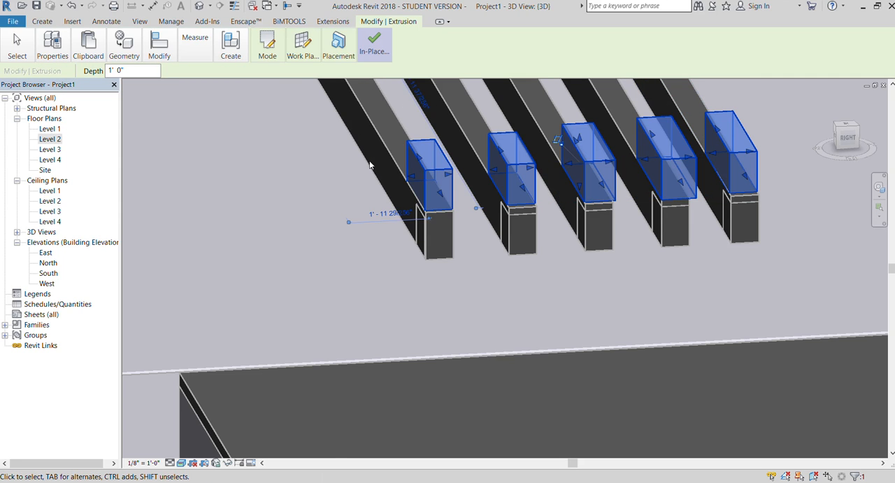
Examine how the five extruded blocks sit on the projecting beam ends, from the front-right and close up.
scroll(382, 166, "down", 3)
left_click(729, 174)
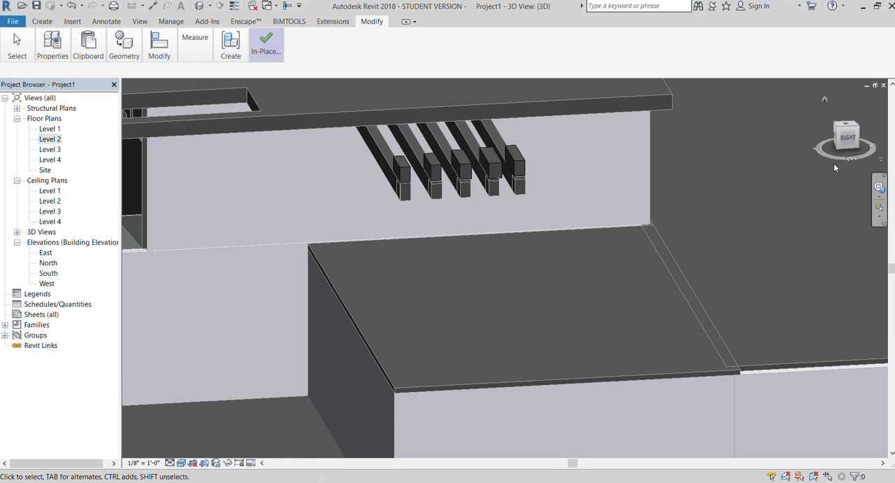
left_click_drag(845, 142, 862, 131)
scroll(491, 135, "up", 2)
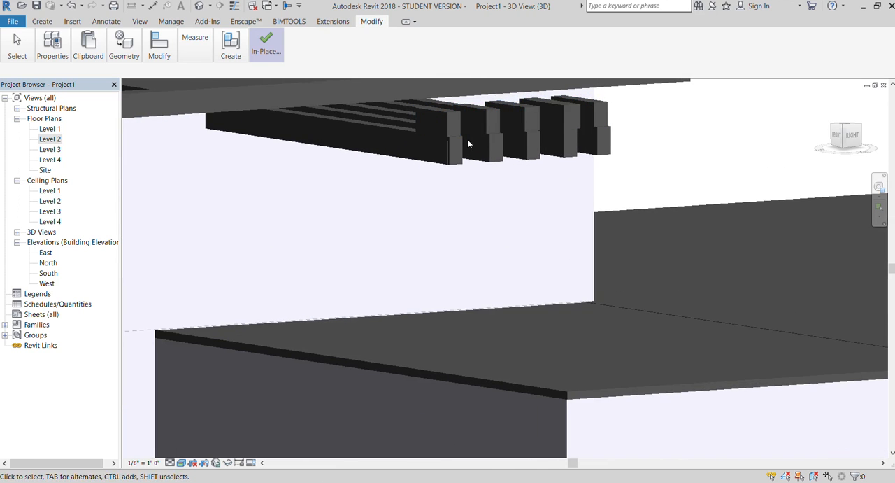
left_click(443, 124)
scroll(424, 140, "up", 3)
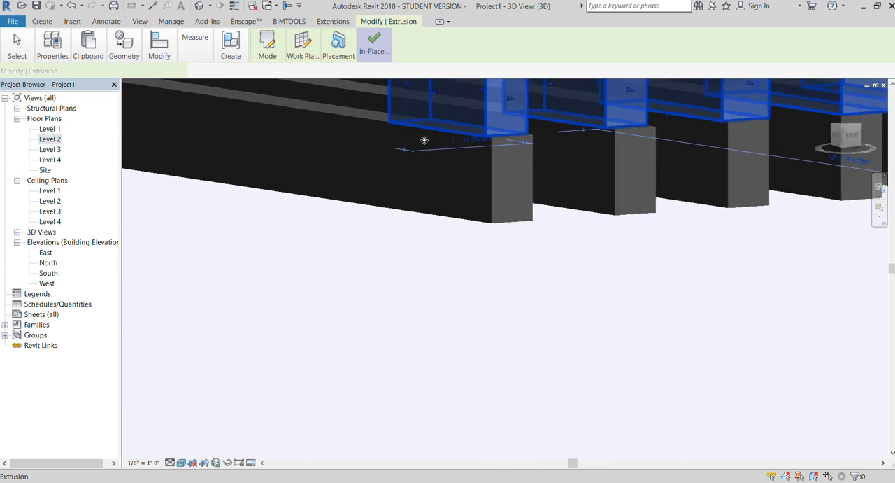
scroll(409, 229, "down", 2)
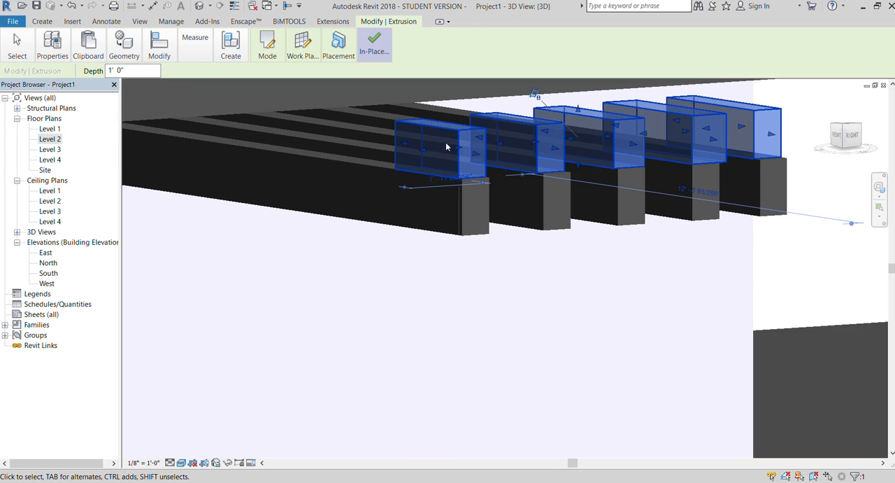
left_click_drag(453, 148, 498, 163)
scroll(383, 175, "down", 3)
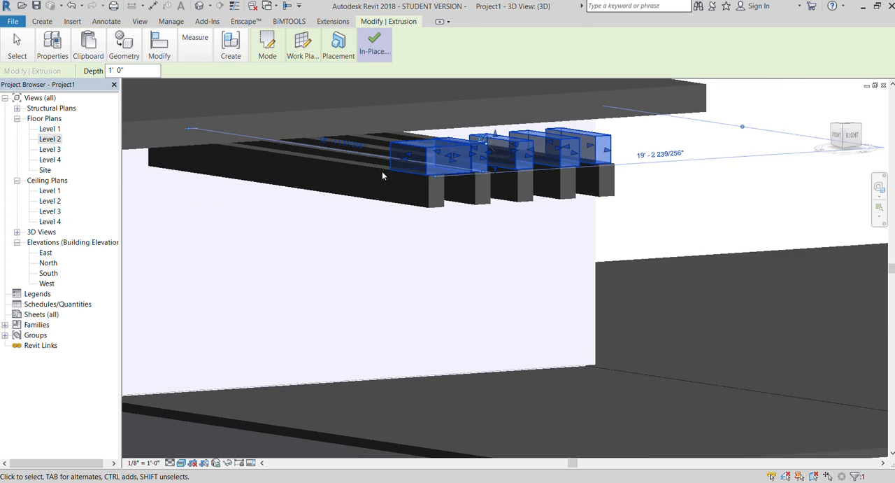
Finish the in-place model containing the five extruded blocks on the beam ends.
key("Escape")
scroll(414, 168, "up", 3)
scroll(414, 168, "down", 2)
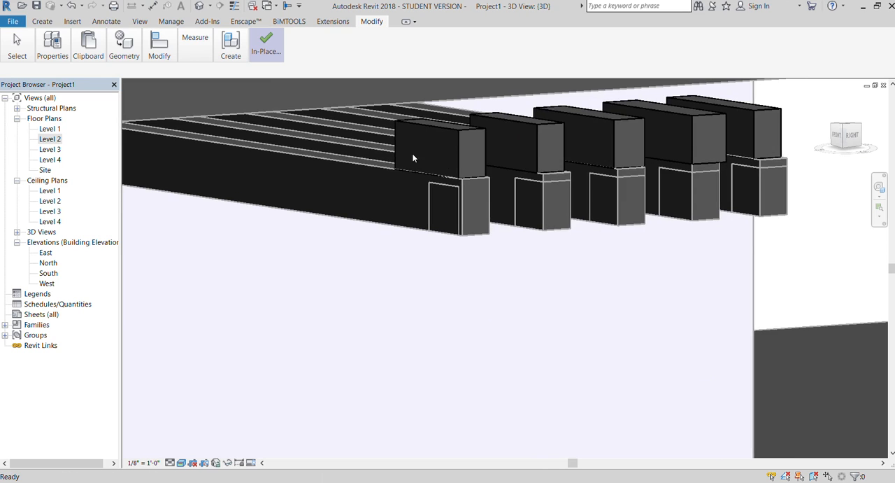
left_click(417, 146)
scroll(417, 146, "up", 3)
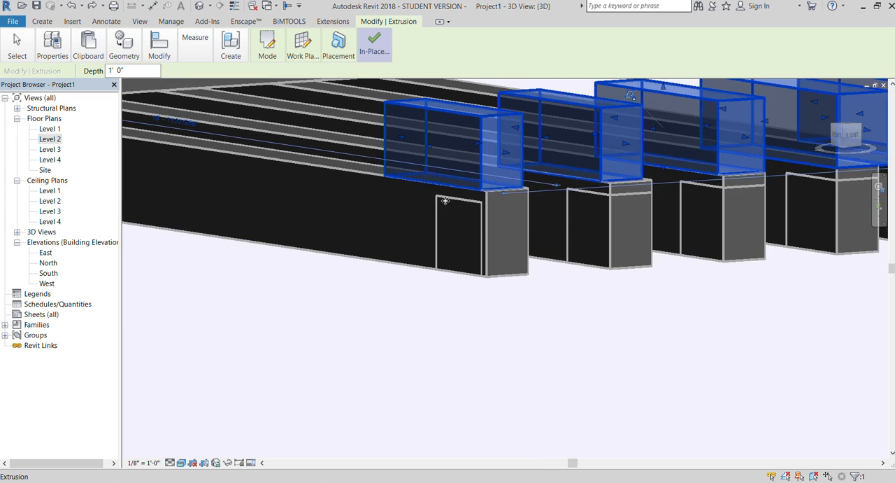
key("Escape")
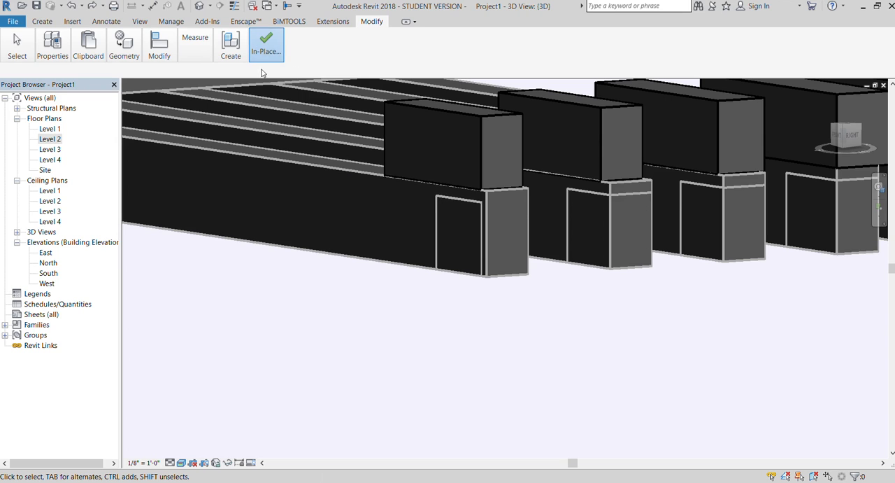
left_click(387, 138)
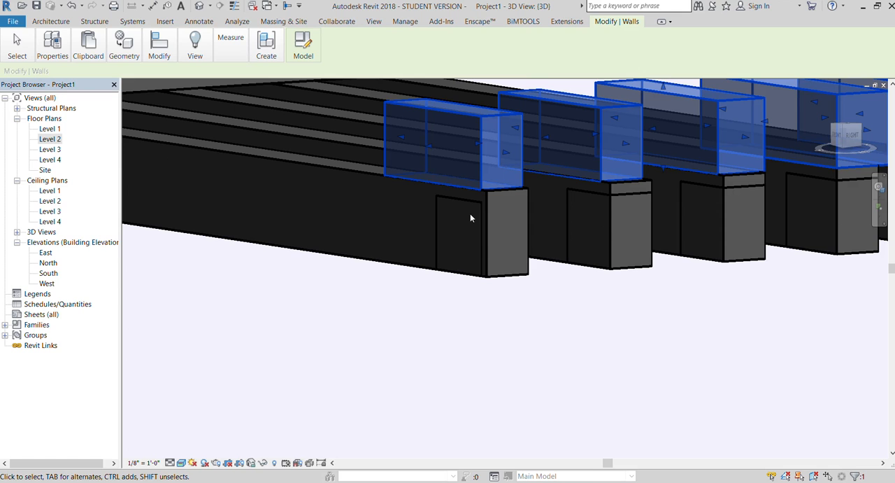
Temporarily hide the first projecting beam so its end block is exposed.
left_click(446, 210)
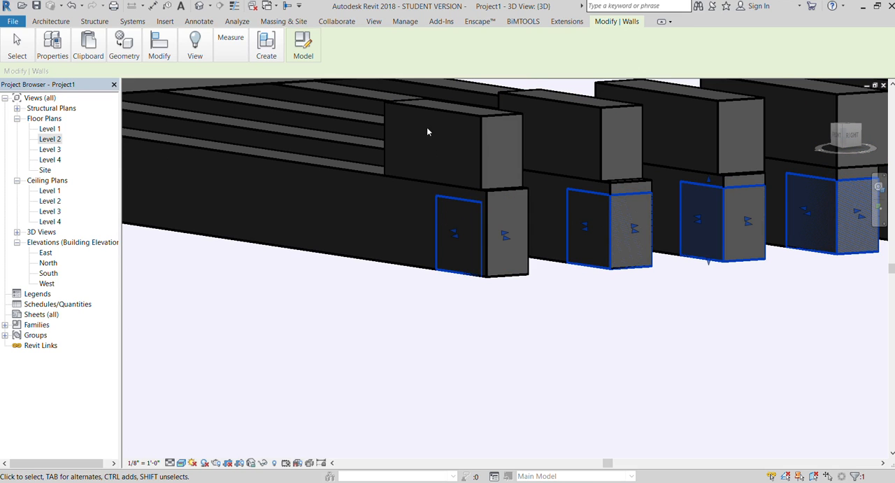
key("Escape")
left_click(424, 107)
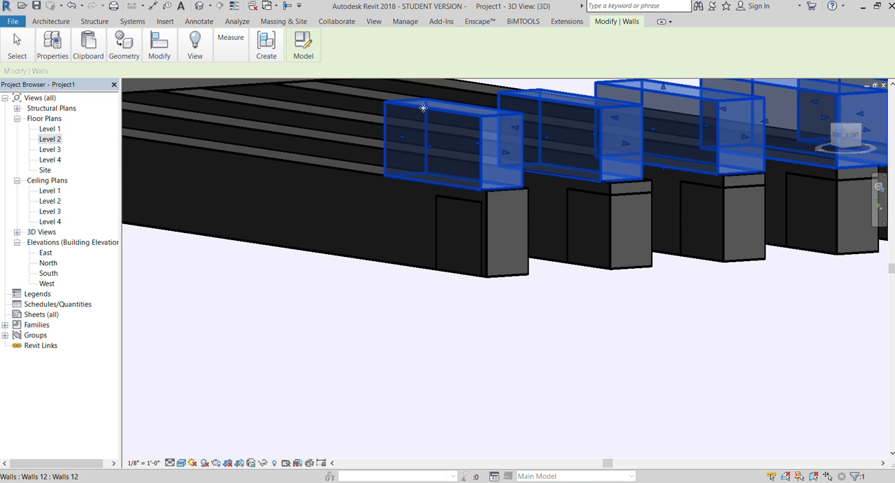
scroll(340, 93, "down", 2)
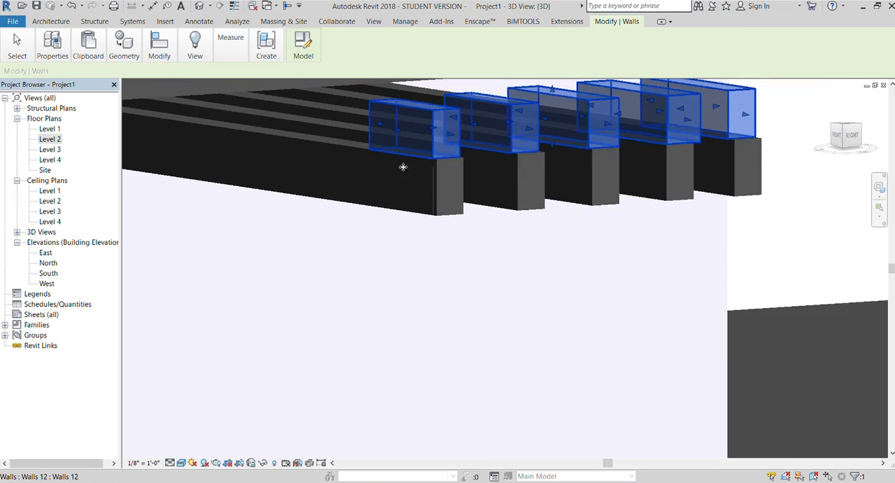
left_click(435, 207)
key("Escape")
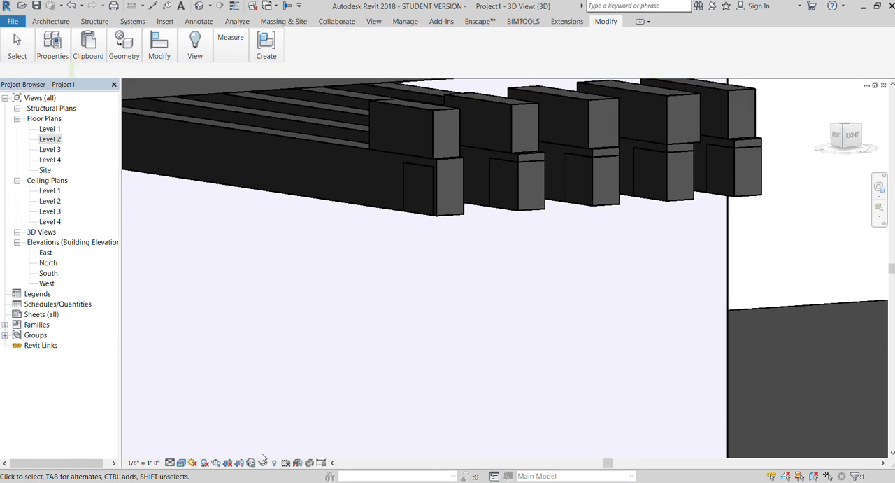
left_click(404, 191)
key("Escape")
left_click(344, 207)
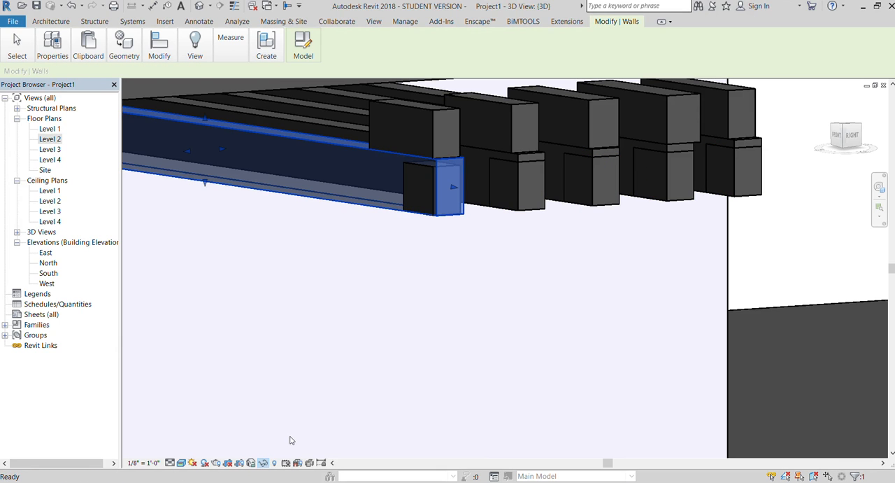
key("h")
key("h")
In the right-side view, stretch the bottom of the five-block extrusion down to the lower roof surface to form posts.
left_click(397, 157)
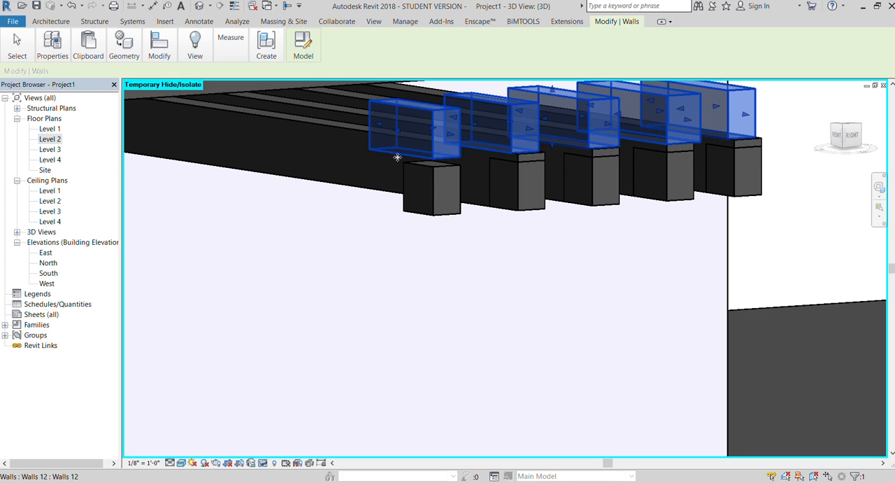
left_click(851, 134)
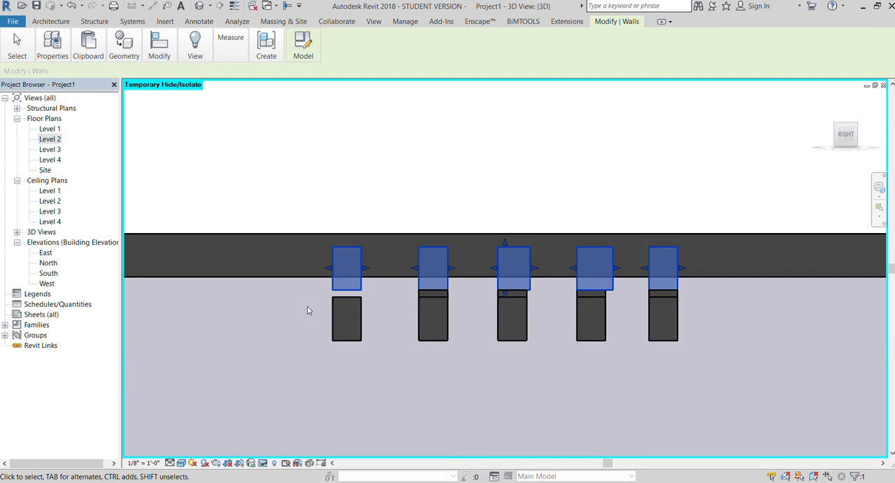
scroll(276, 216, "down", 2)
scroll(311, 299, "up", 2)
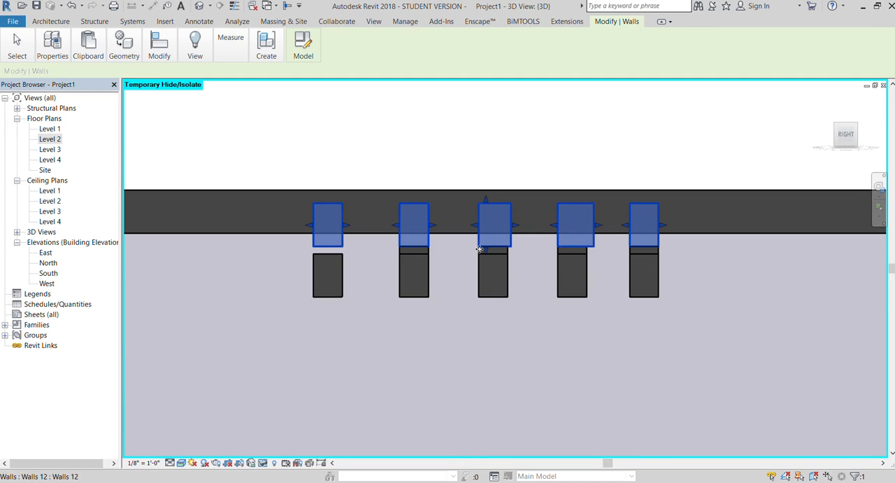
left_click_drag(486, 254, 488, 419)
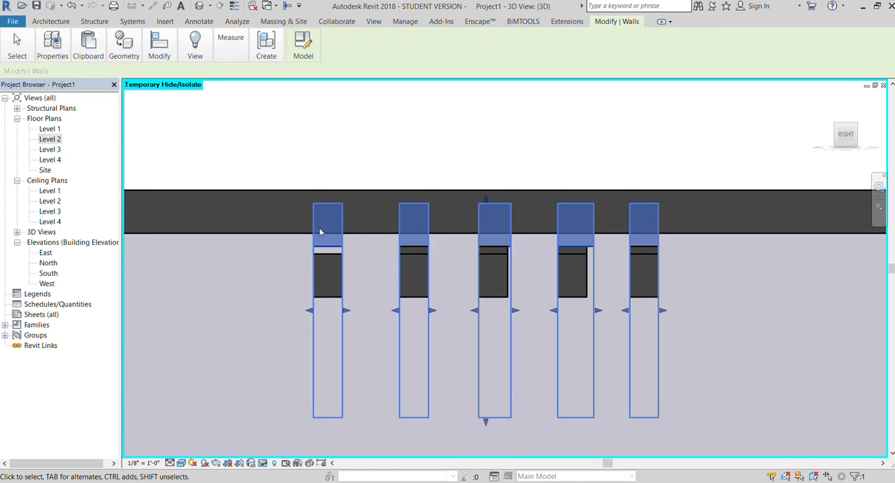
scroll(319, 228, "down", 3)
left_click_drag(347, 283, 347, 371)
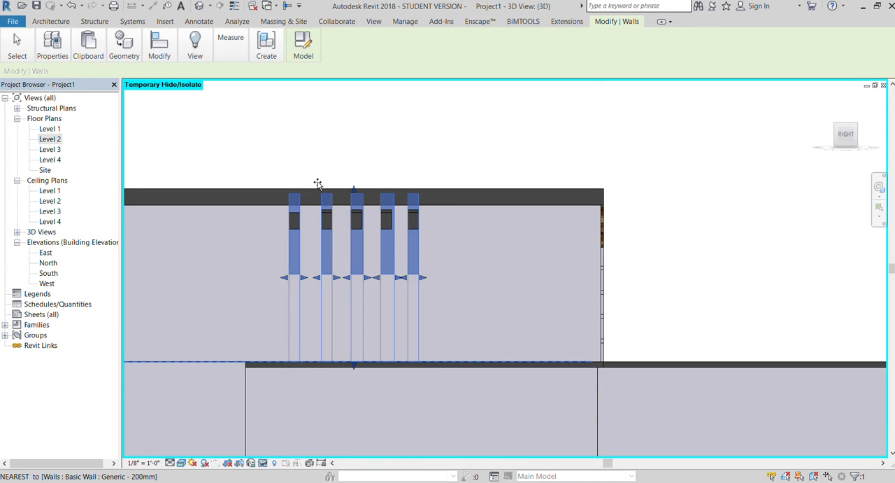
left_click(315, 158)
left_click(379, 199)
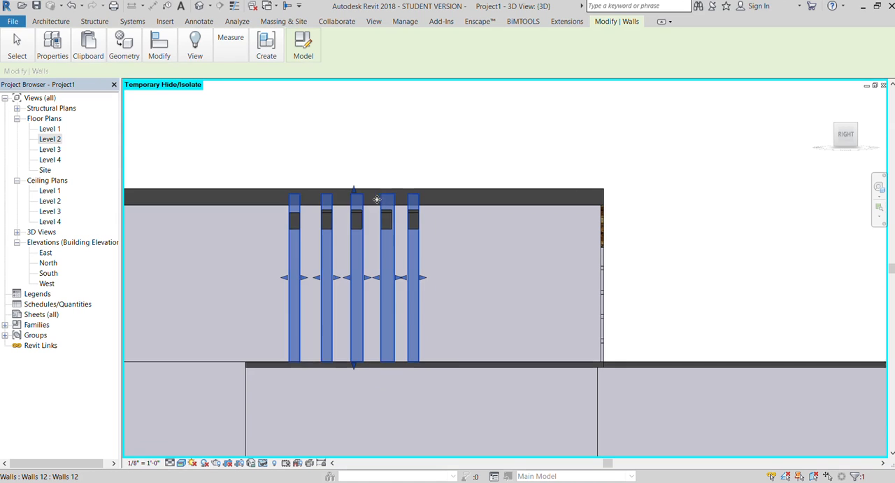
Reset the temporary hide so the first projecting beam is shown again.
left_click(303, 185)
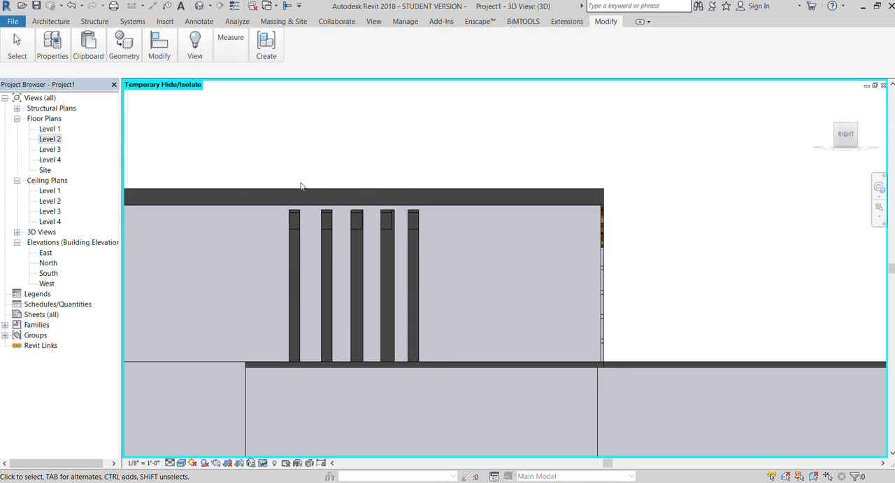
left_click(260, 462)
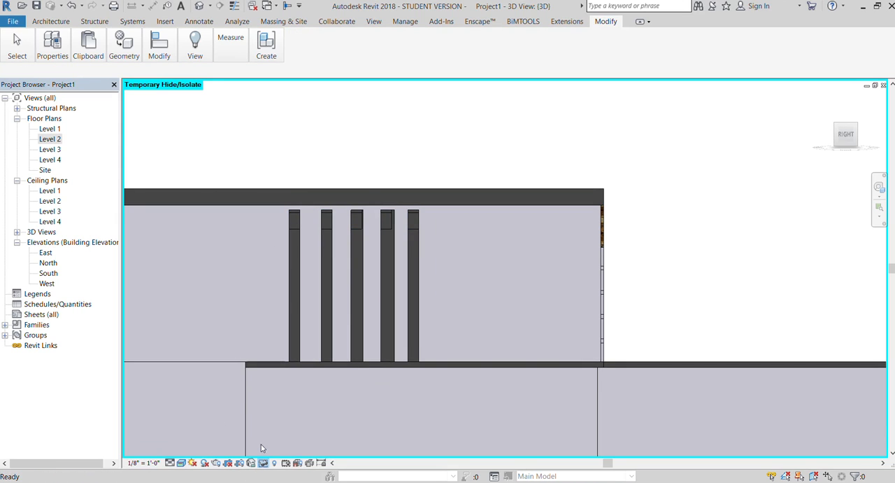
left_click(260, 446)
left_click(257, 463)
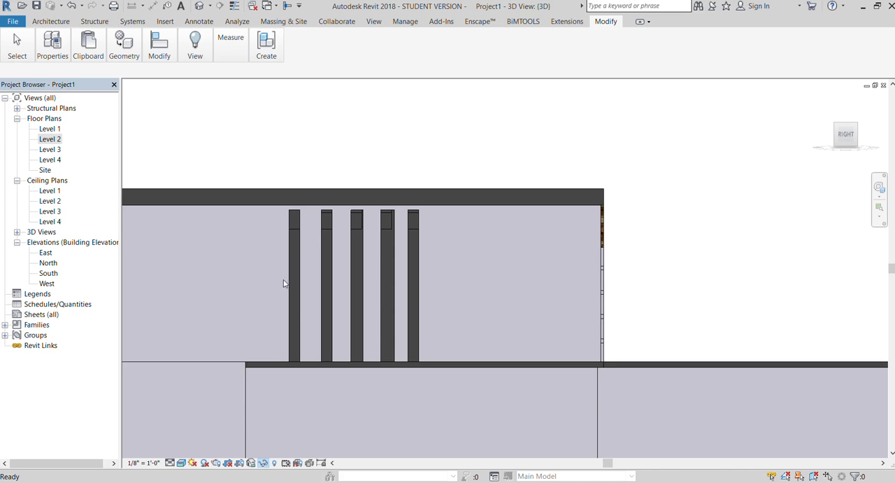
Reduce the first post's depth by pulling its back face toward the beam end.
mouse_move(849, 135)
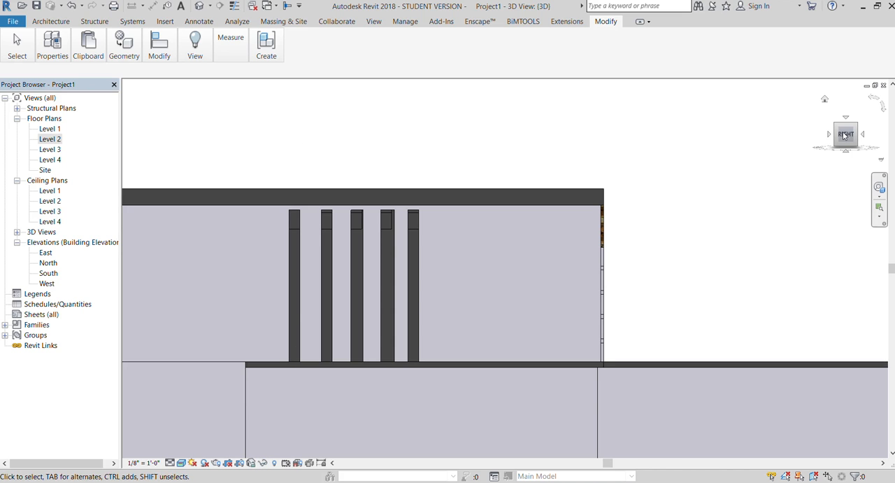
left_click_drag(849, 141, 875, 159)
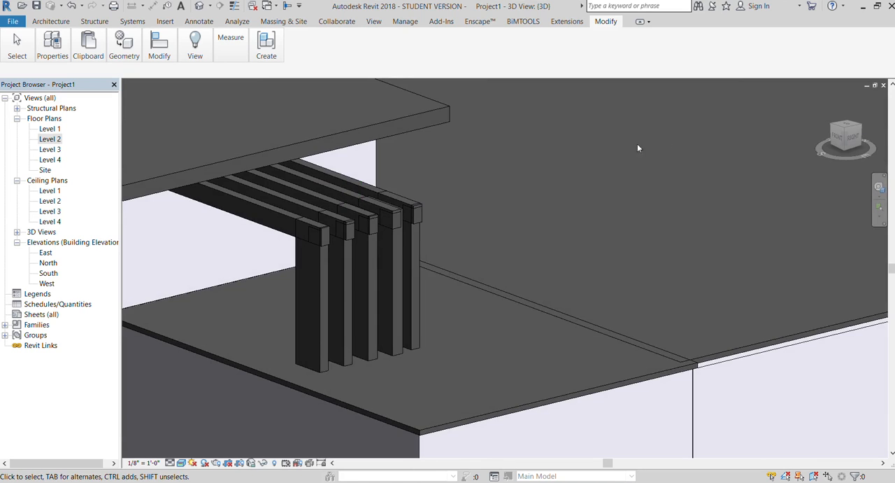
scroll(597, 142, "down", 1)
scroll(451, 212, "up", 2)
scroll(388, 245, "up", 2)
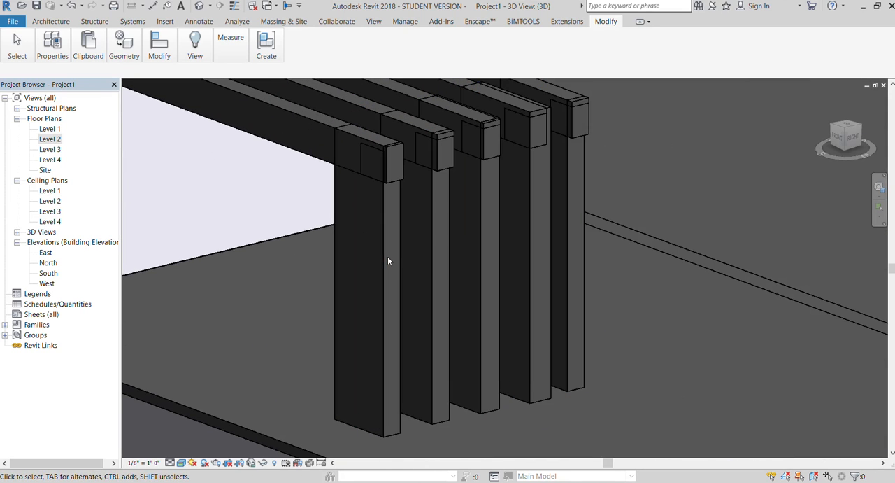
left_click(376, 260)
left_click_drag(332, 272, 377, 291)
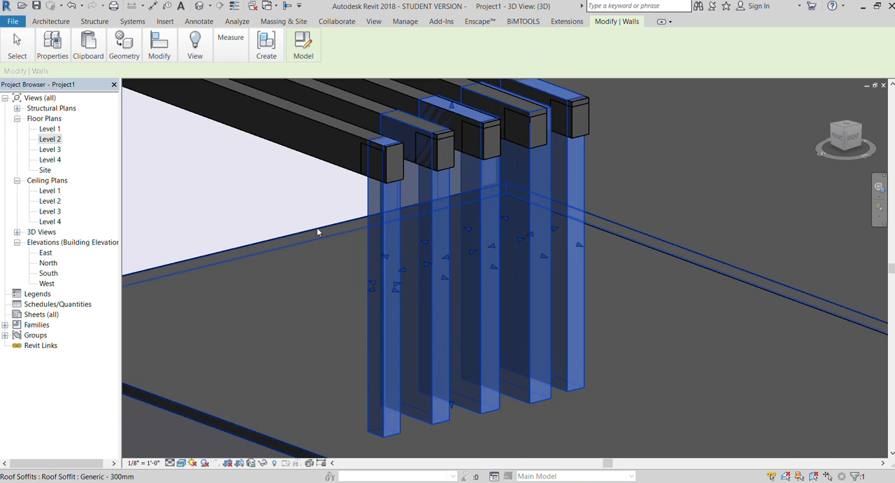
scroll(318, 229, "down", 2)
key("Escape")
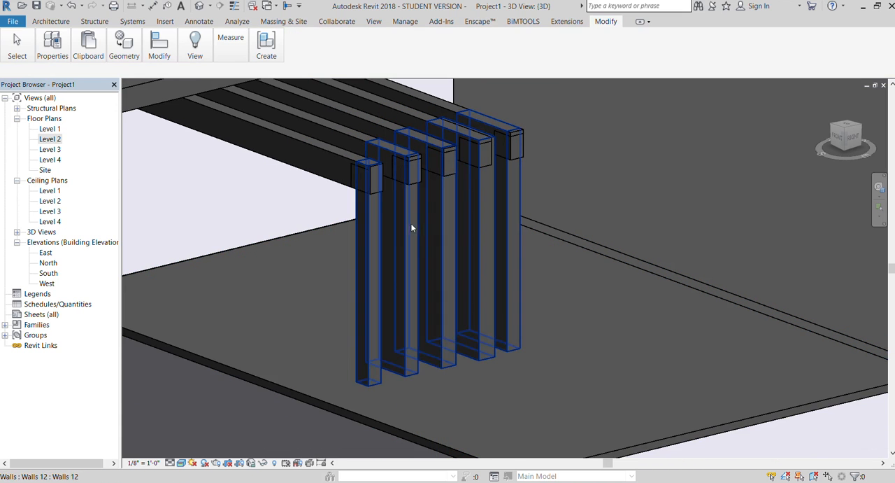
Reduce the depth of the third and second posts by pulling their back faces toward the beam ends.
left_click(403, 224)
scroll(389, 245, "up", 2)
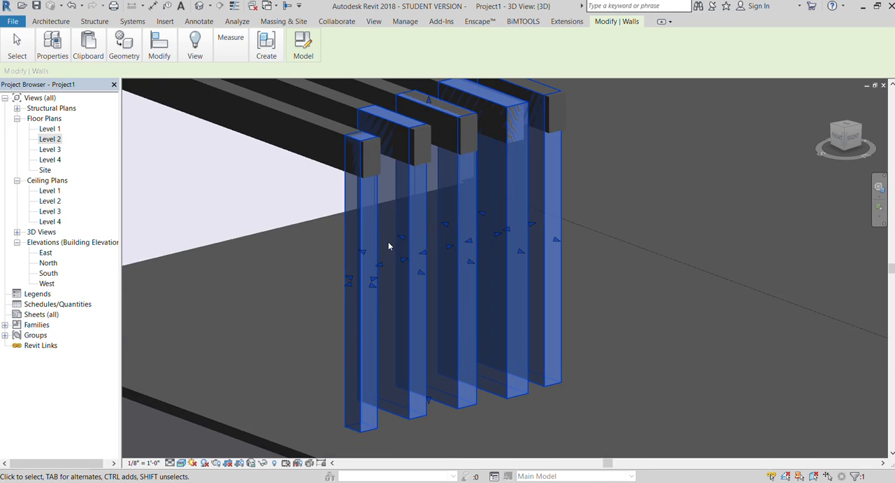
left_click_drag(398, 242, 445, 257)
key("Escape")
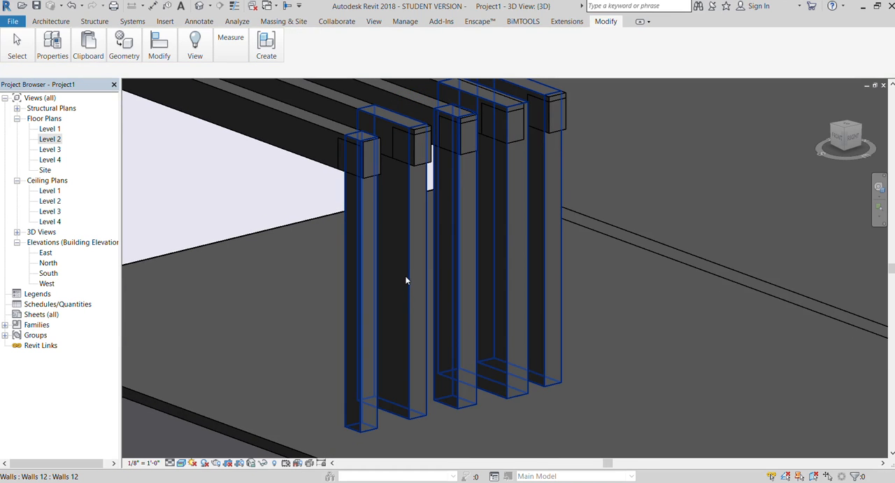
left_click(405, 280)
left_click_drag(363, 252, 398, 264)
key("Escape")
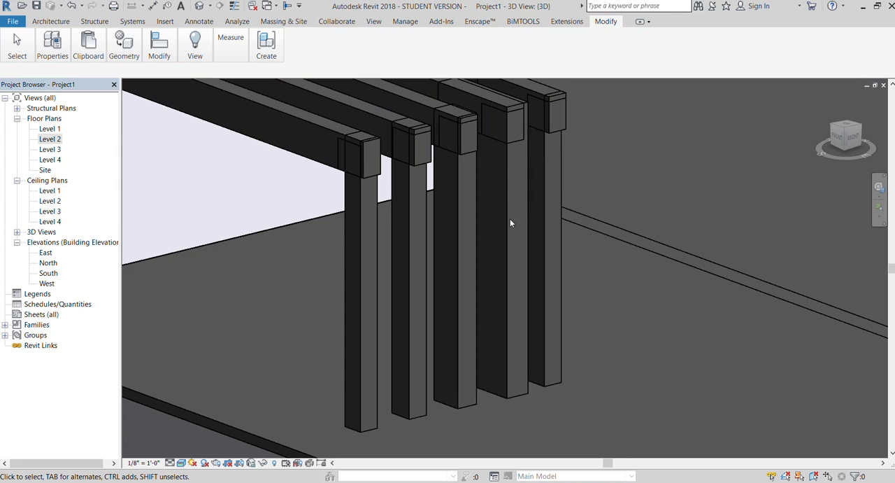
Reduce the depth of the fourth and fifth posts by pulling their back faces toward the beam ends.
left_click(509, 219)
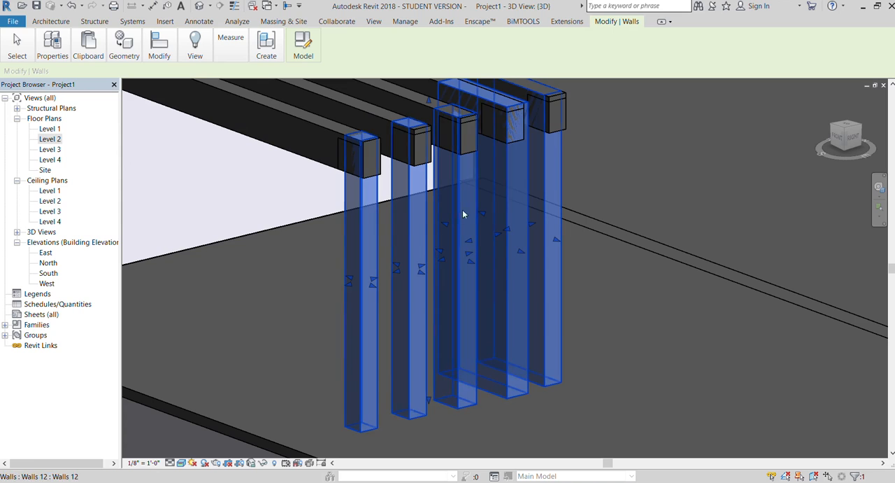
left_click_drag(446, 224, 532, 226)
key("Escape")
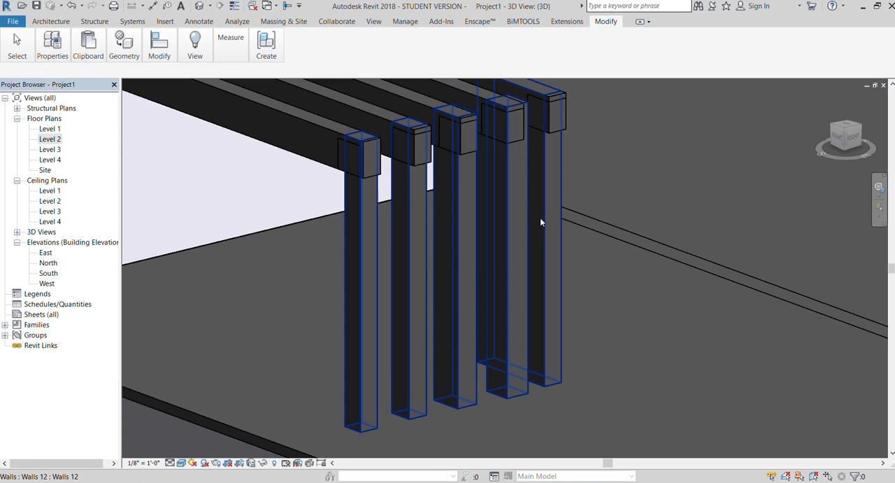
left_click(541, 219)
left_click_drag(481, 208, 463, 220)
key("Escape")
scroll(448, 228, "down", 4)
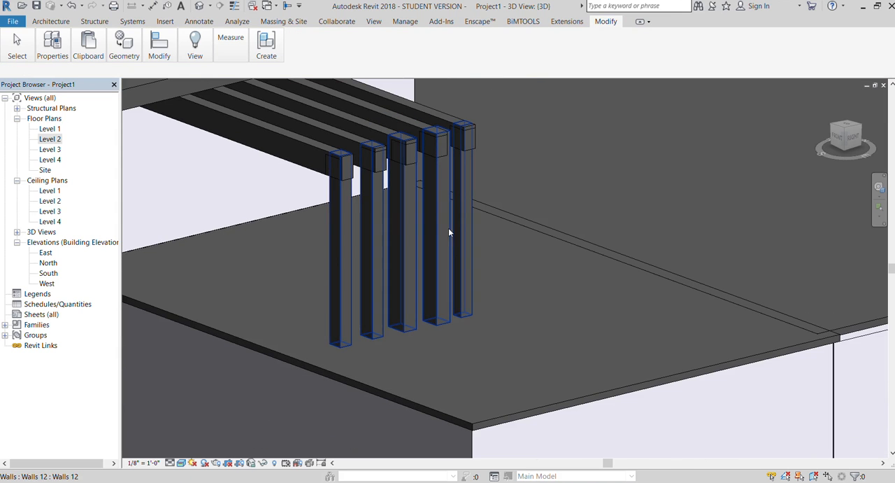
Narrow the fourth post by pulling its side face inward.
left_click(437, 228)
left_click_drag(853, 142, 817, 149)
scroll(398, 227, "up", 3)
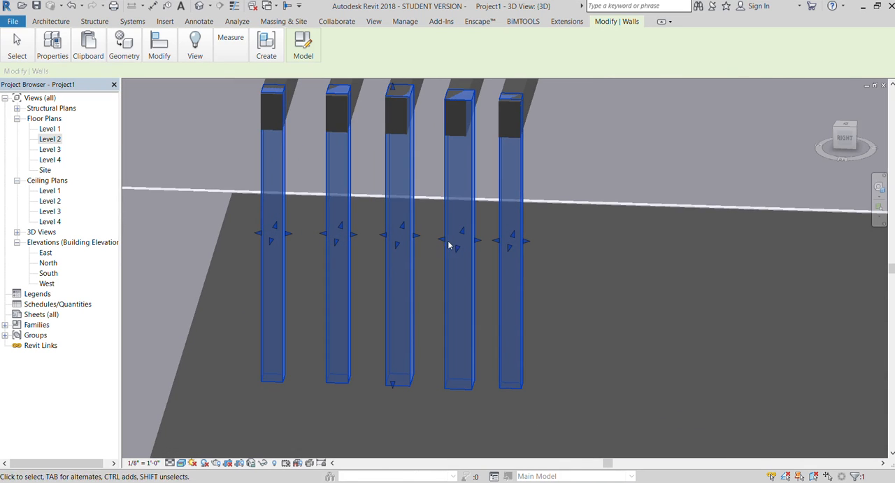
left_click_drag(466, 242, 466, 246)
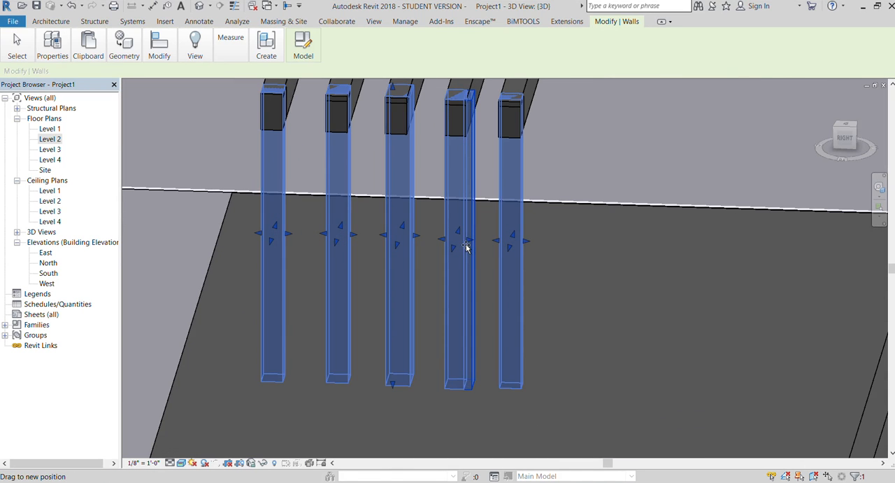
left_click(506, 253)
scroll(391, 142, "down", 6)
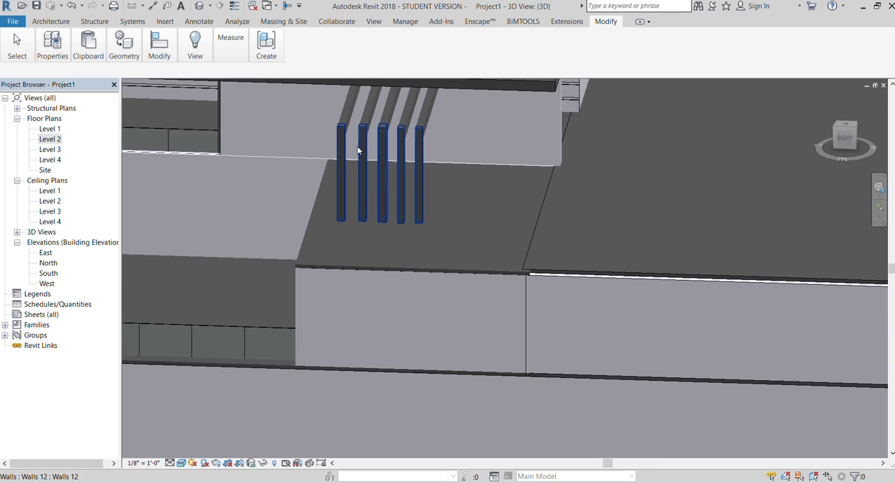
Open the Level 3 floor plan and locate the row of five posts.
mouse_move(842, 139)
left_mouse_down()
mouse_move(132, 136)
mouse_move(238, 101)
mouse_move(301, 122)
mouse_move(273, 109)
left_mouse_up()
left_click_drag(365, 127, 353, 159)
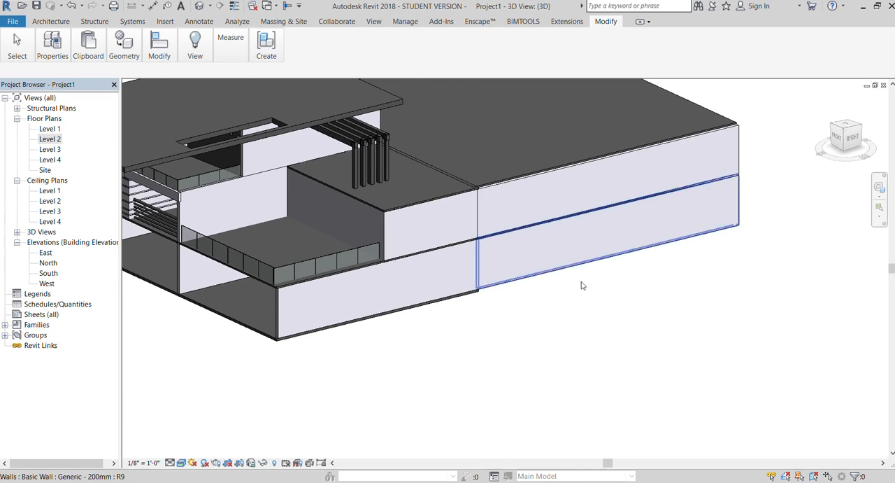
scroll(626, 286, "down", 2)
scroll(289, 215, "up", 3)
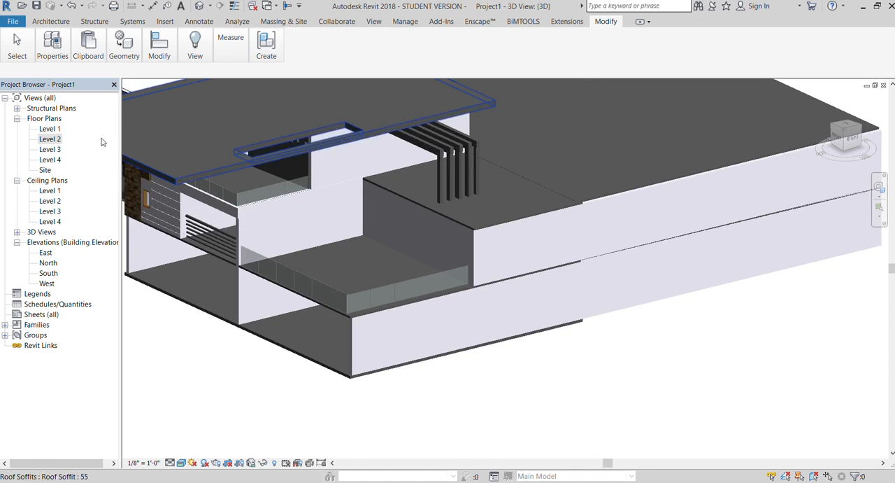
double_click(46, 149)
scroll(391, 339, "down", 5)
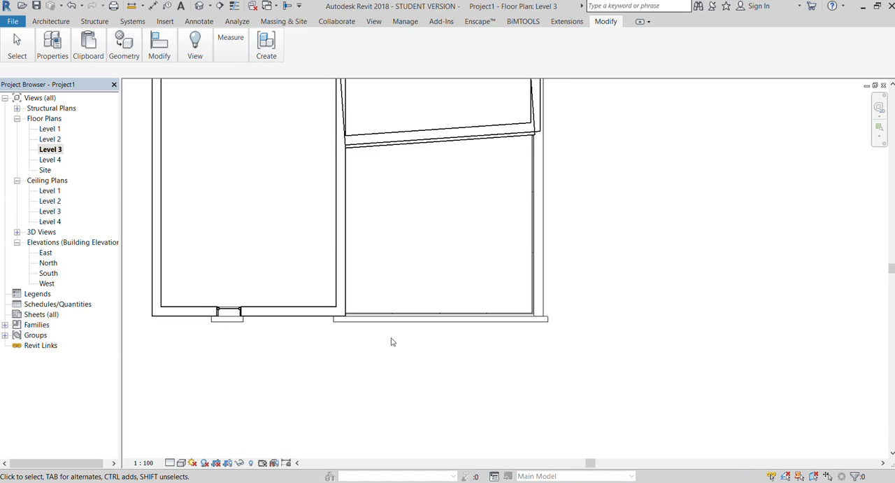
scroll(410, 200, "down", 1)
scroll(489, 232, "up", 5)
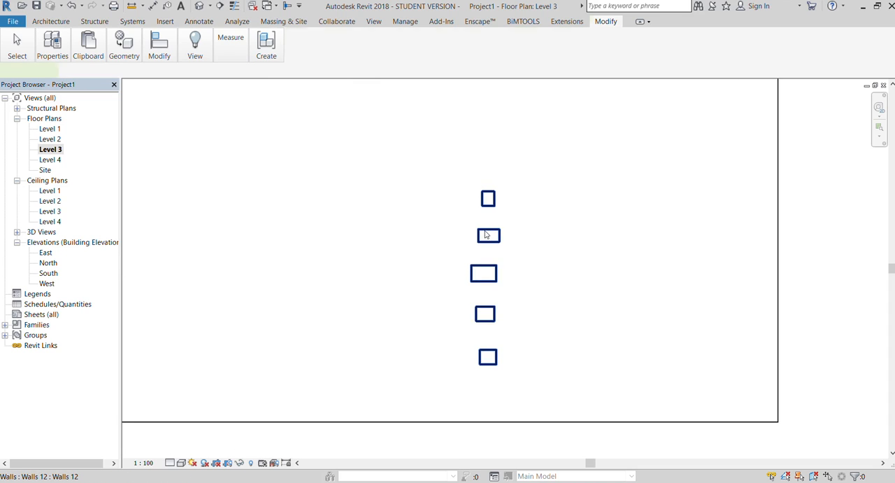
Lengthen the five posts in plan by pulling their back faces toward the building.
left_click(488, 232)
left_click_drag(475, 204, 466, 200)
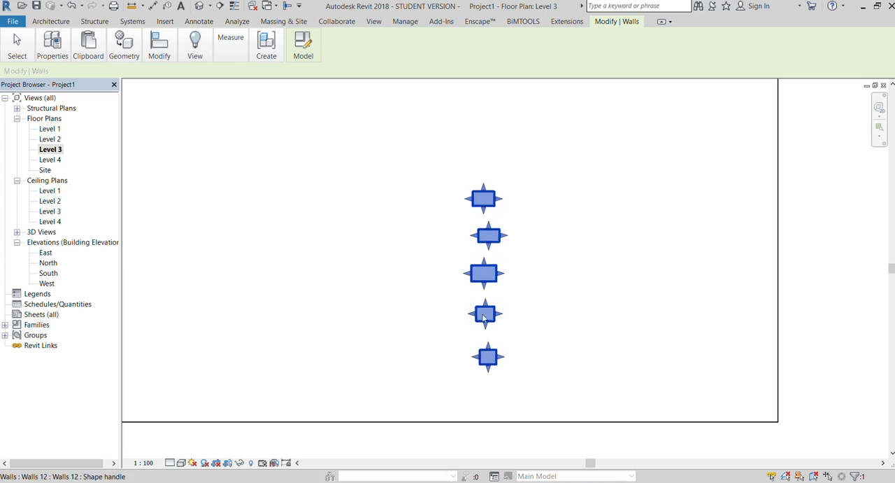
left_click_drag(467, 314, 459, 314)
left_click_drag(473, 356, 462, 357)
left_click_drag(469, 275, 458, 275)
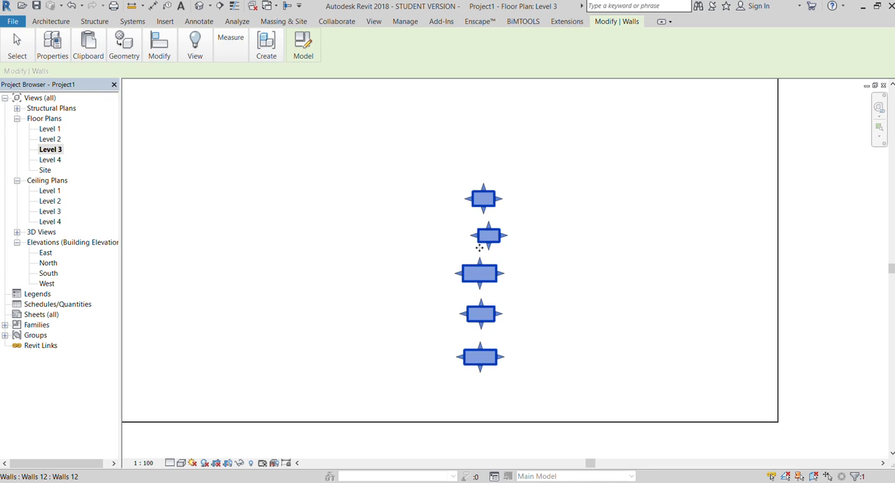
left_click_drag(464, 248, 460, 245)
left_click_drag(467, 199, 461, 201)
left_click(553, 216)
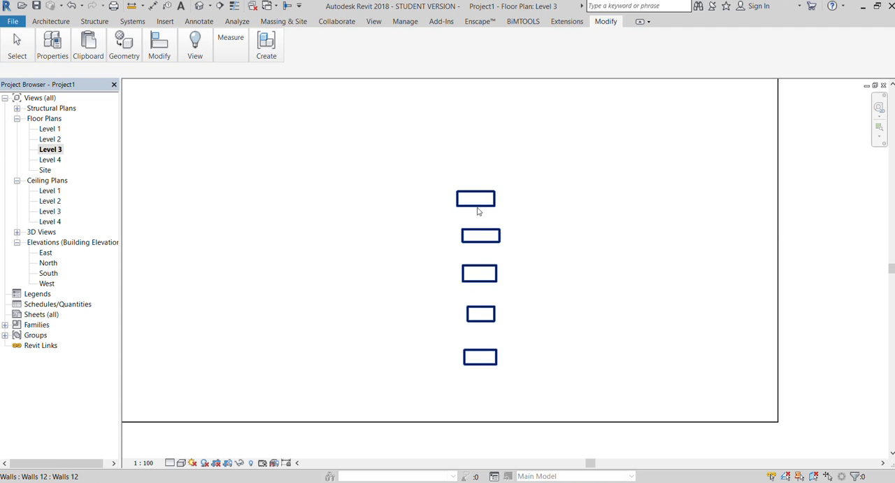
Shorten the second and third posts by pulling their back faces roughly in line with the first post.
left_click(468, 236)
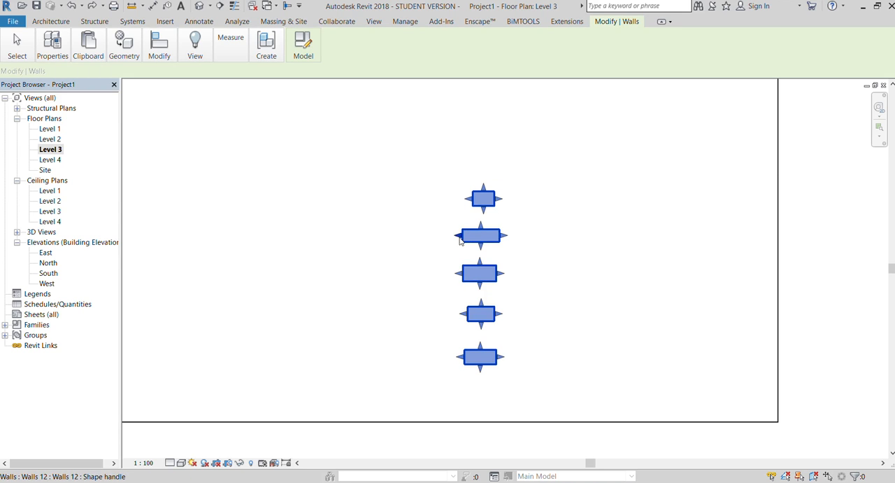
left_click_drag(468, 236, 474, 235)
left_click(538, 234)
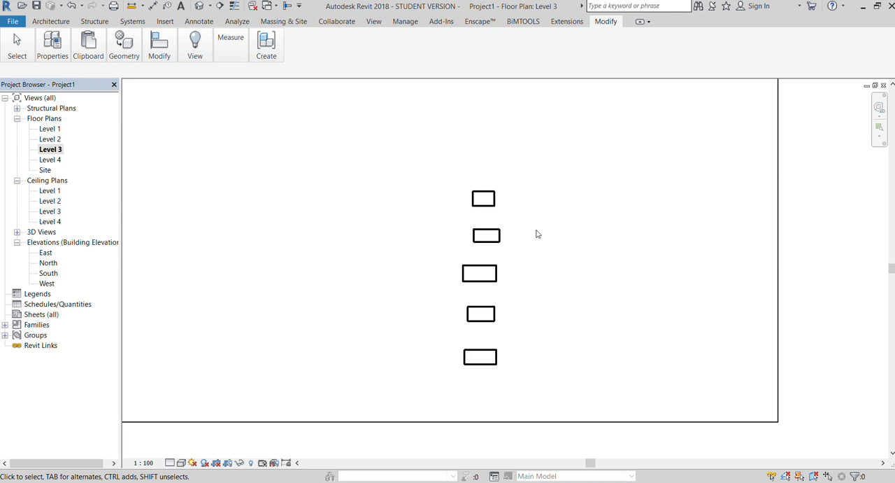
left_click(472, 266)
left_click_drag(459, 274, 476, 274)
left_click(541, 268)
Shorten the fourth and fifth posts by pulling their back faces roughly in line with the other posts.
left_click(493, 319)
left_click_drag(467, 318, 478, 321)
left_click(525, 312)
left_click(491, 354)
left_click_drag(460, 358, 473, 364)
left_click(533, 334)
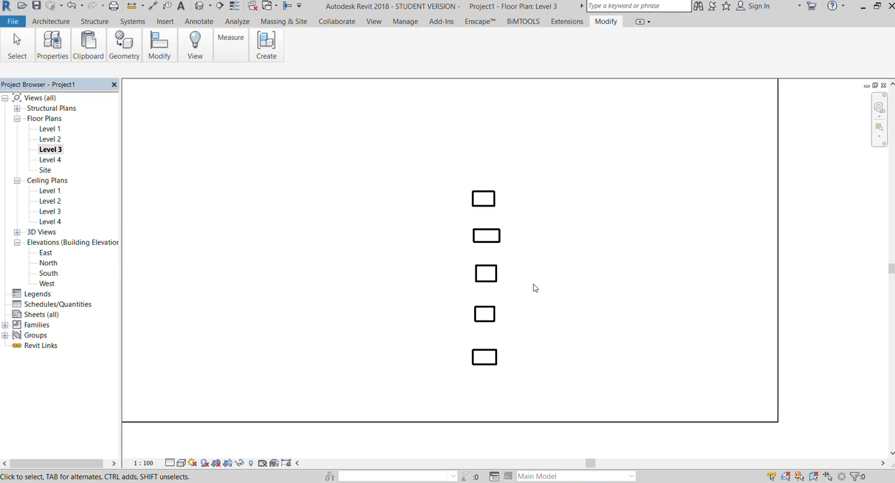
Draw a 10' high wall about 9'-8" long across the back of the five posts on Level 3.
left_click(50, 21)
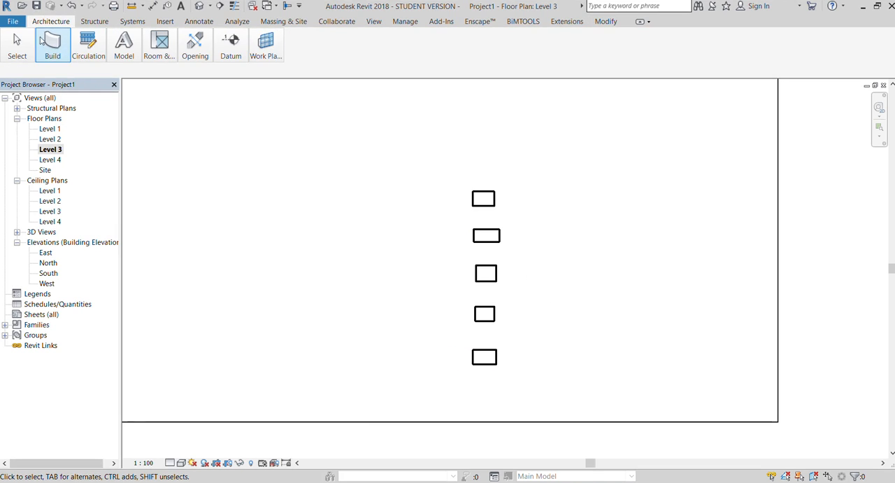
left_click(45, 78)
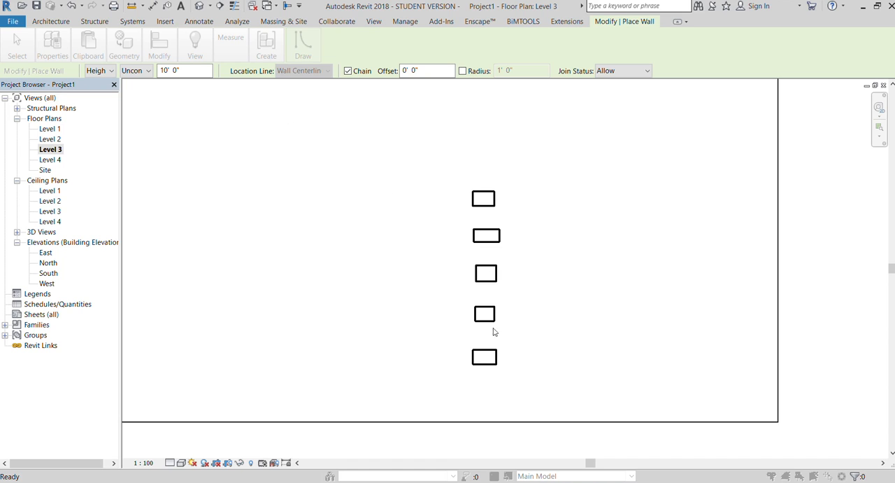
left_click(470, 168)
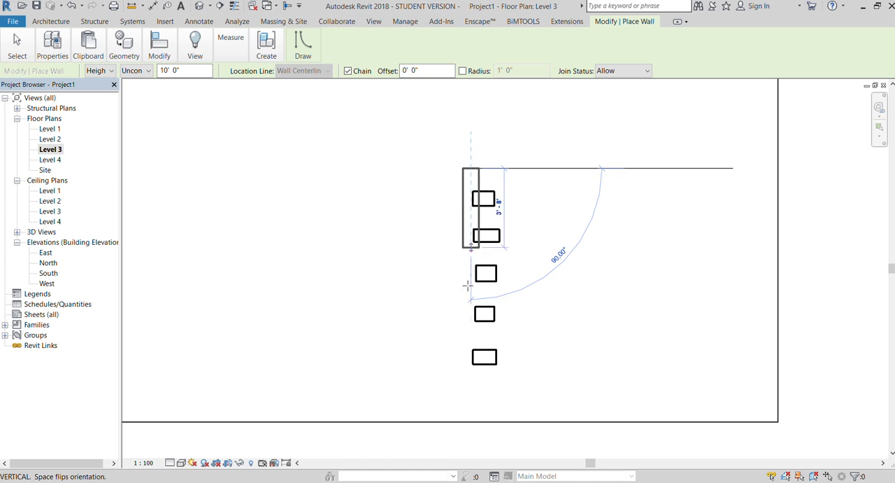
left_click(475, 376)
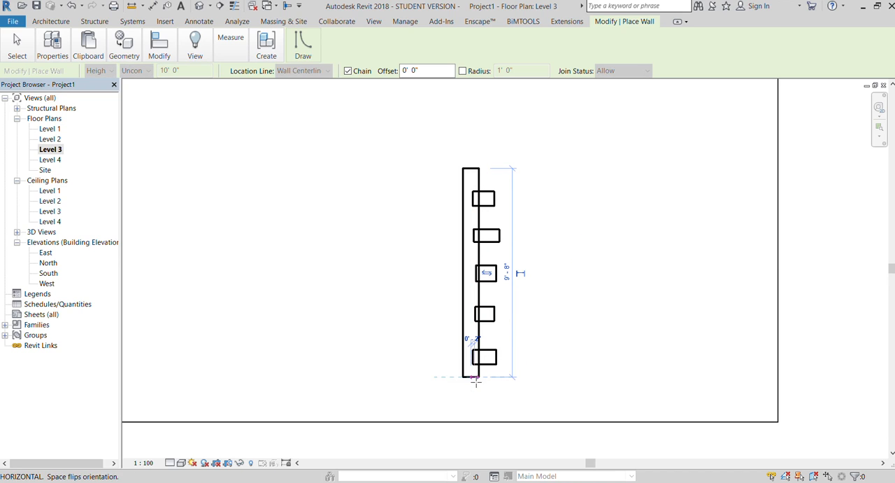
key("Escape")
key("Escape")
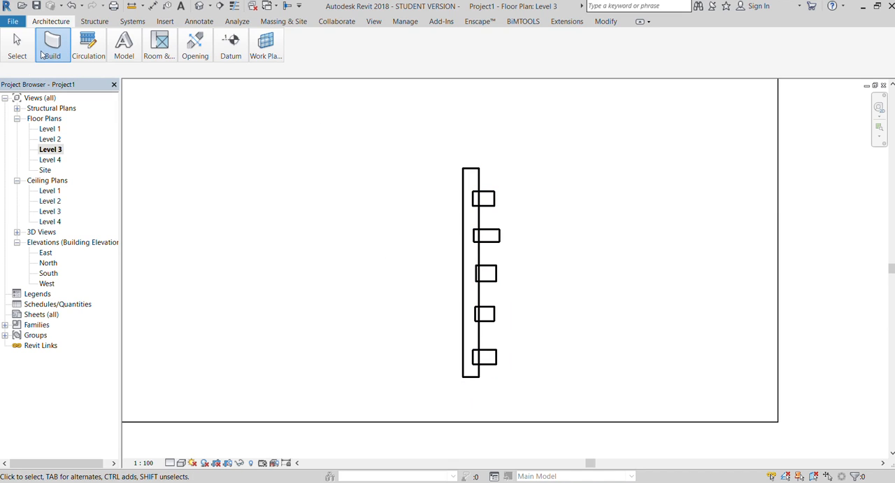
Draw a second 10' high wall from the fifth-post end of the new wall, perpendicular to it, back to the building wall.
key("w")
key("a")
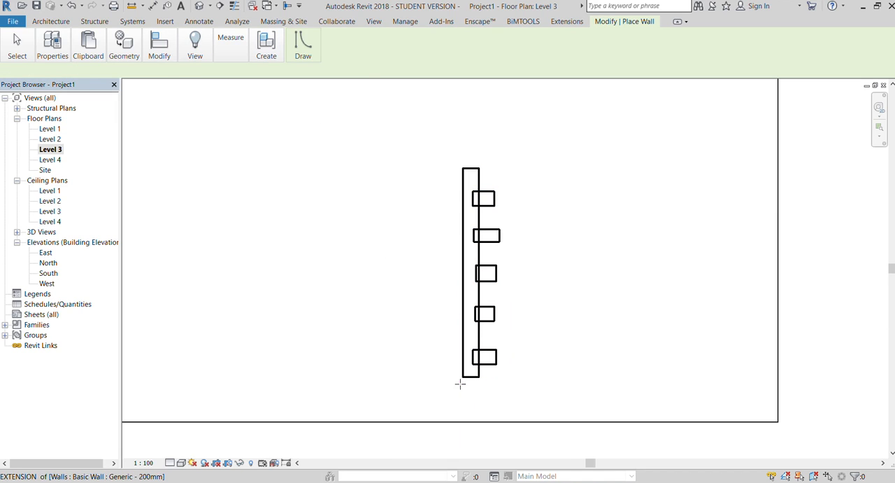
left_click(459, 377)
key("Escape")
left_click(463, 377)
scroll(250, 371, "down", 3)
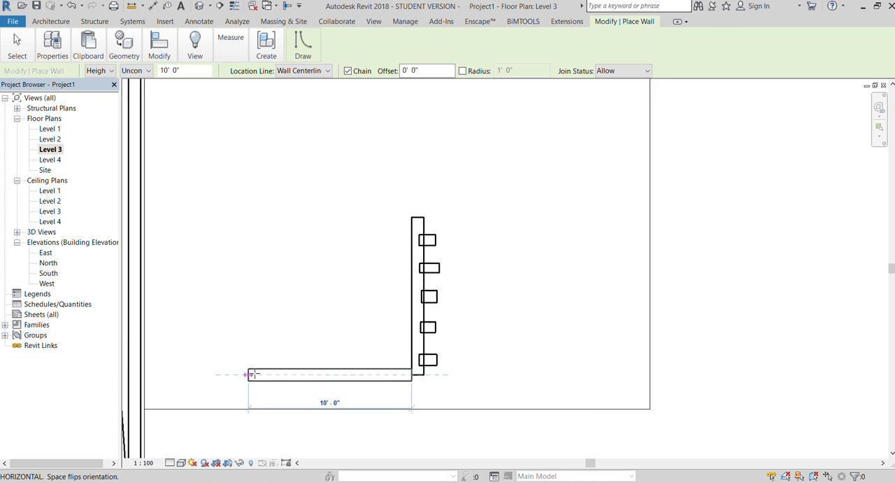
left_click(159, 374)
key("Escape")
key("Escape")
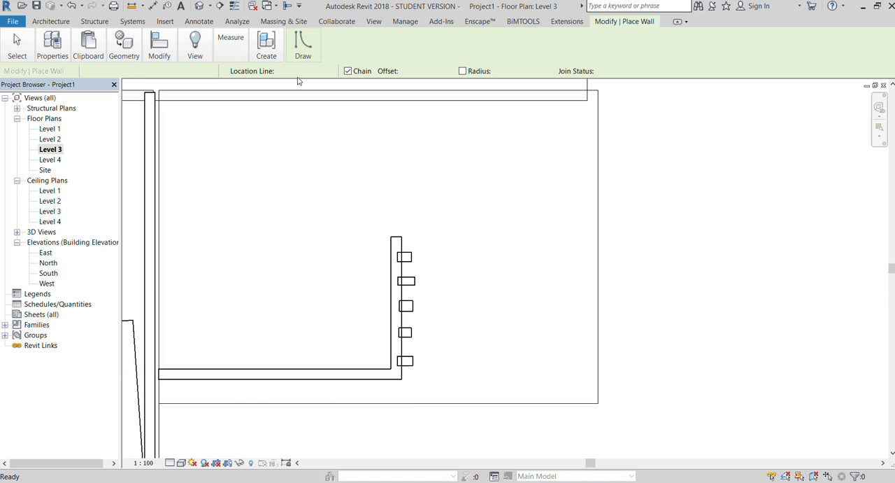
Open the 3D view and lower the top of the new side wall to a low parapet.
left_click(373, 22)
left_click(124, 44)
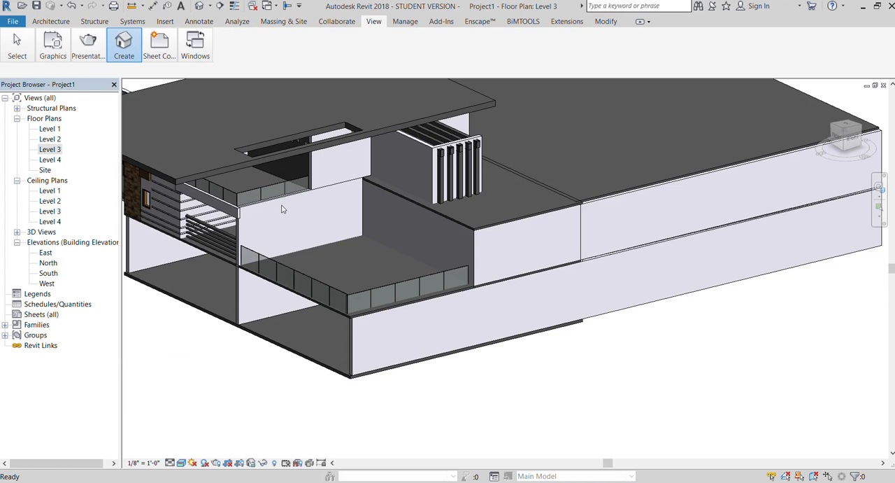
scroll(402, 123, "up", 5)
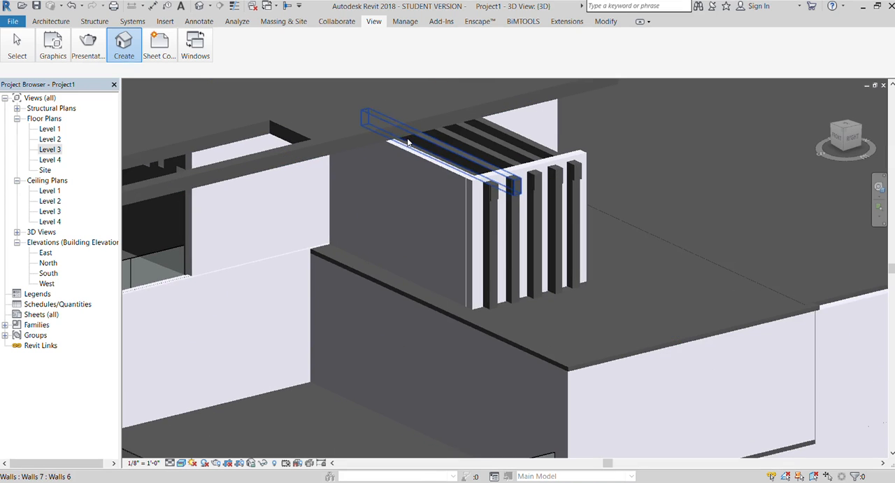
left_click(411, 157)
left_click_drag(405, 154, 410, 264)
key("Escape")
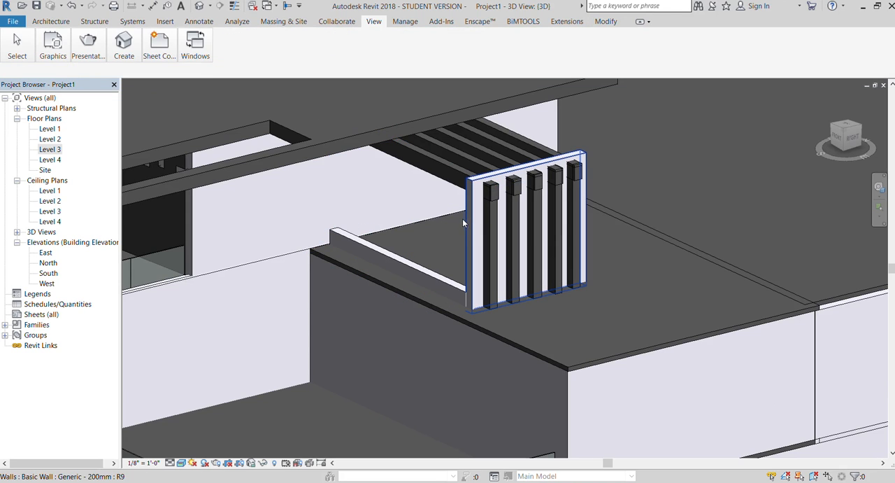
Lower the top of the wall behind the five posts to the same parapet height.
left_click(462, 223)
left_click_drag(525, 250, 541, 281)
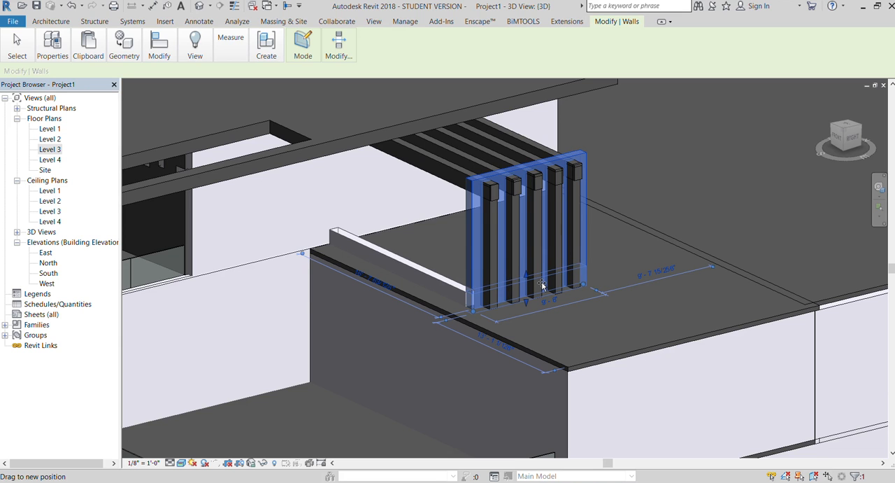
key("Escape")
Examine the house model from several angles, checking the posts and low parapets beside the reference image.
scroll(422, 140, "down", 10)
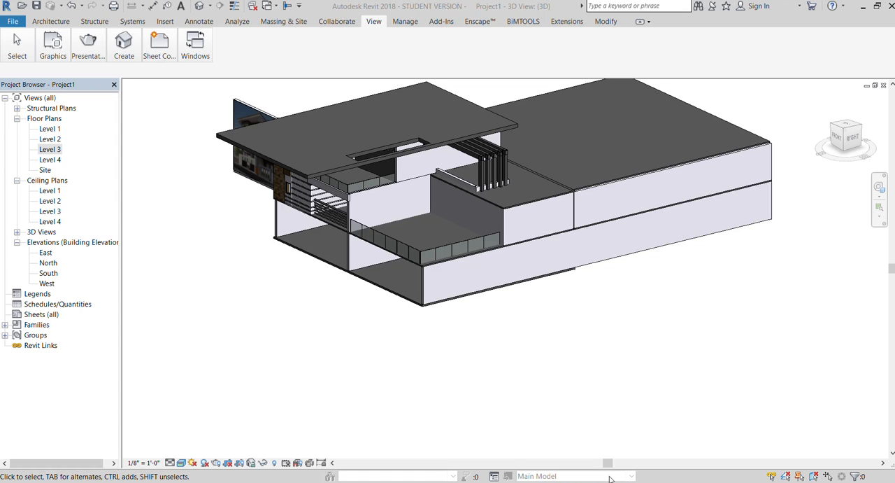
scroll(466, 128, "up", 3)
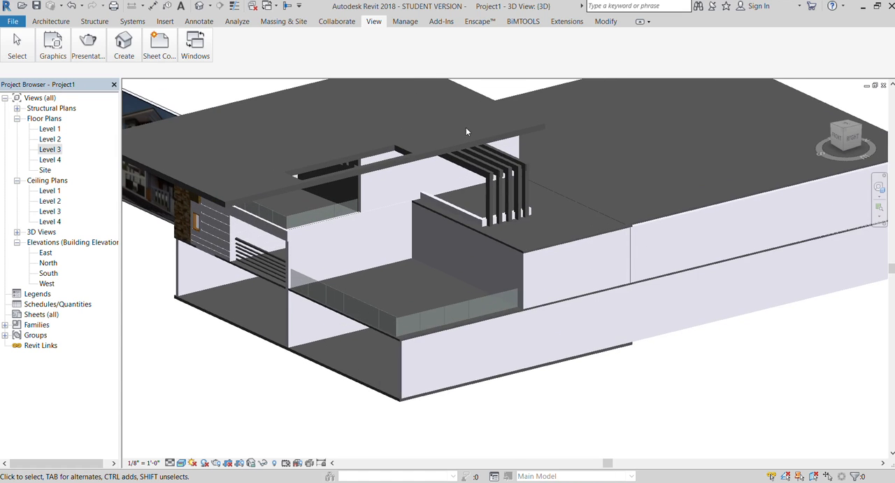
scroll(317, 133, "down", 3)
scroll(454, 194, "up", 3)
scroll(559, 196, "down", 3)
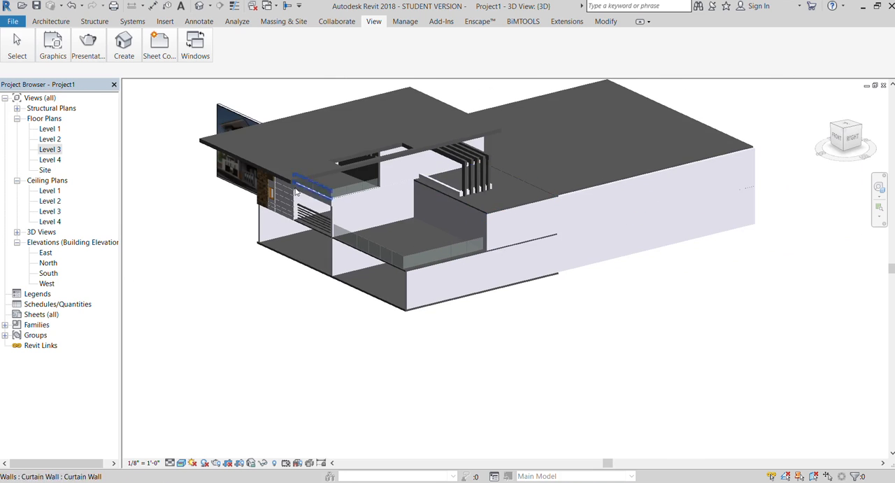
scroll(268, 166, "up", 3)
scroll(267, 168, "up", 1)
left_click(846, 139)
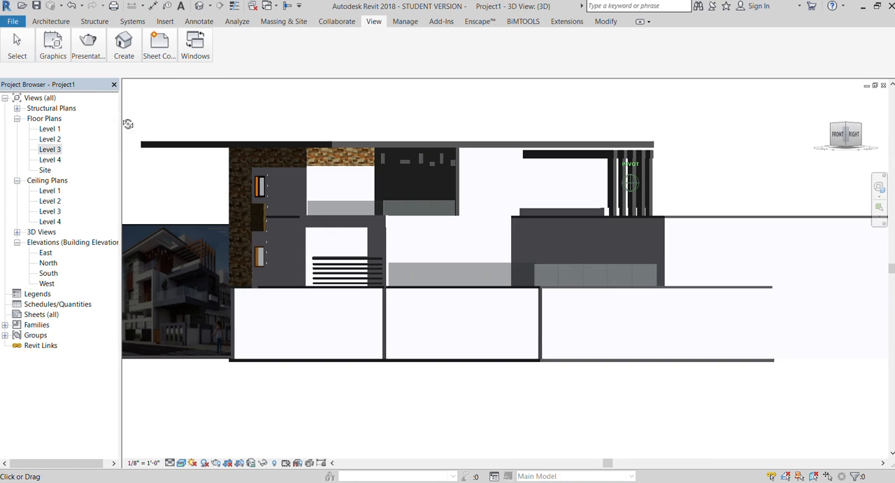
middle_click_drag(481, 102, 479, 140, "shift")
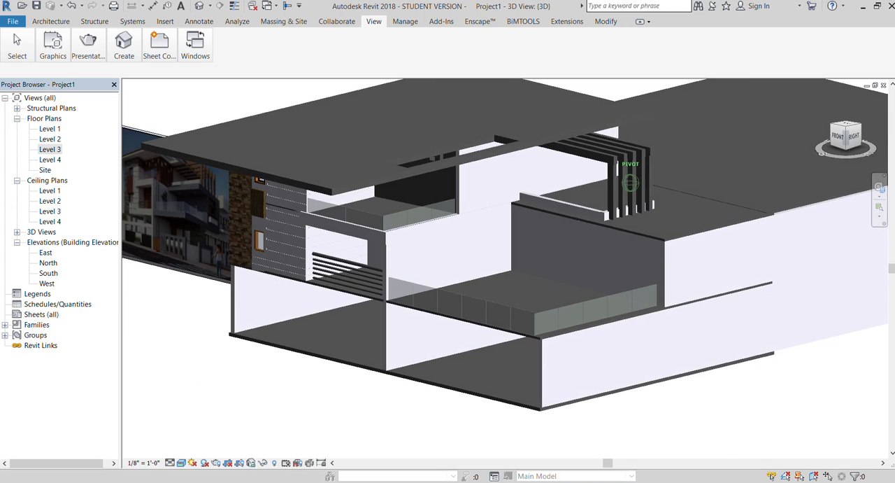
scroll(680, 200, "down", 5)
scroll(495, 168, "up", 8)
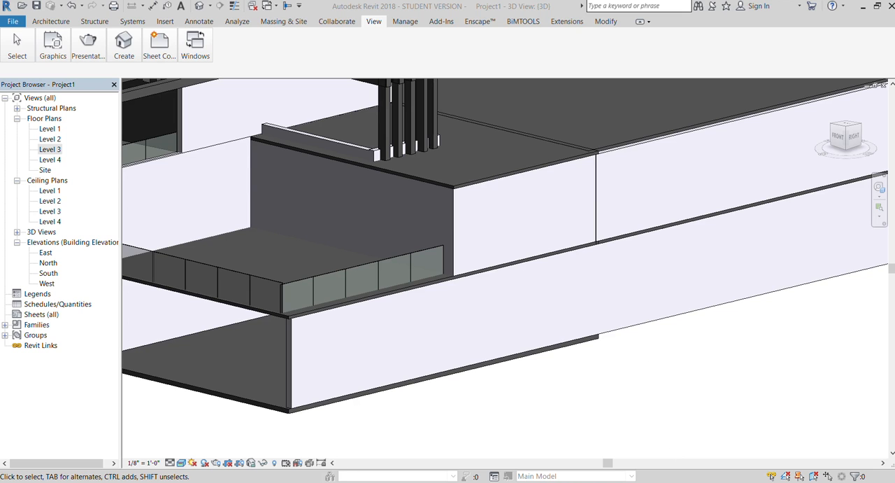
Extend the low side parapet past the posts to the outer corner of the terrace slab.
scroll(408, 242, "down", 2)
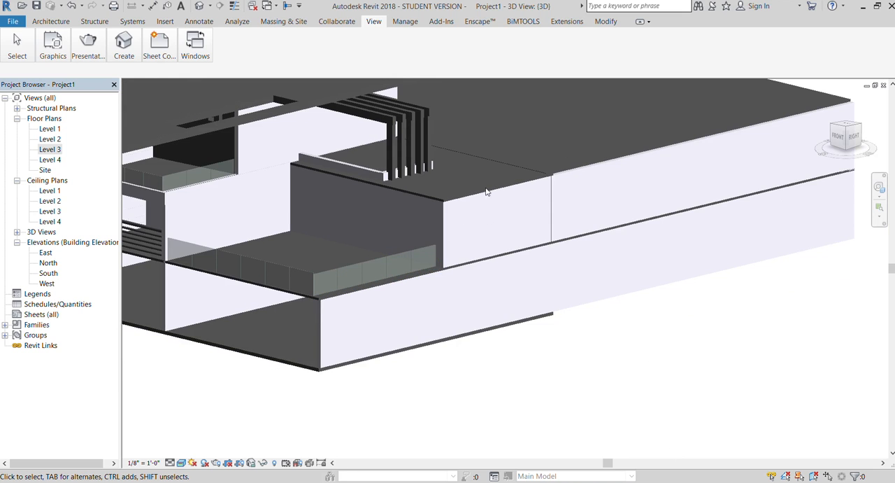
scroll(488, 190, "up", 1)
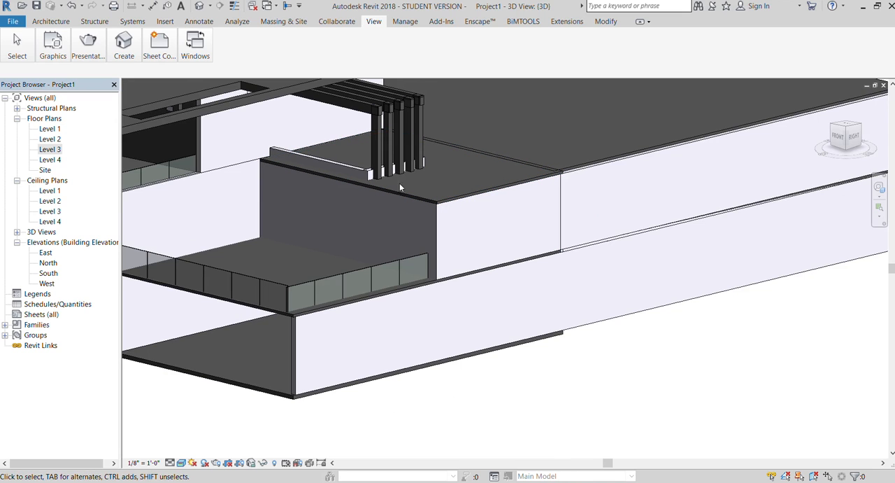
left_click(350, 170)
left_click_drag(350, 170, 445, 200)
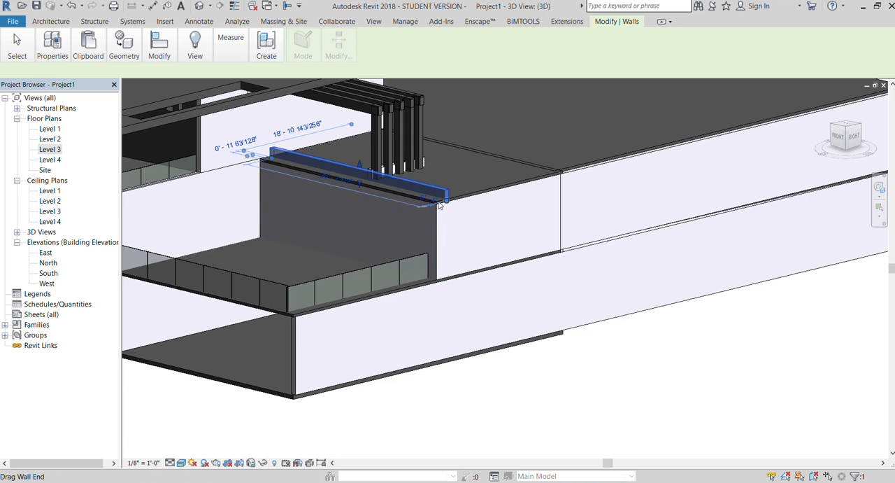
left_click(647, 333)
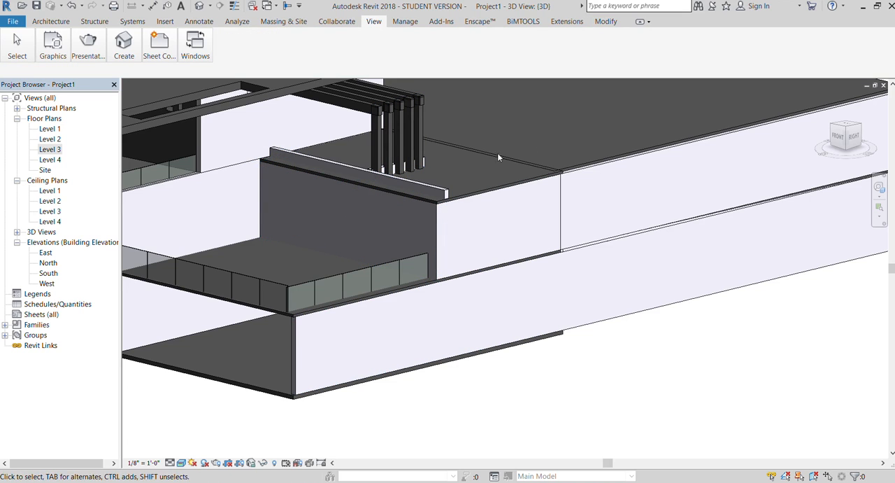
Place a window midway along the outer side wall behind the lower terrace in the Level 2 floor plan.
scroll(502, 251, "down", 1)
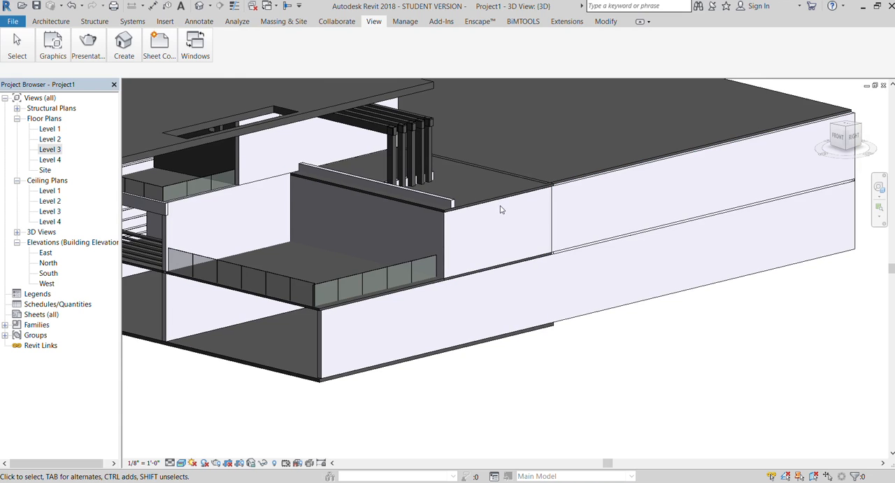
double_click(50, 139)
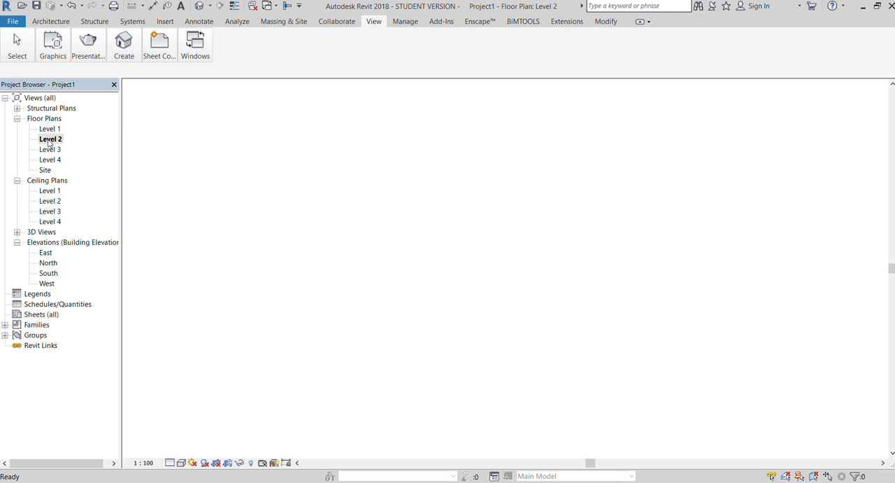
left_click(50, 21)
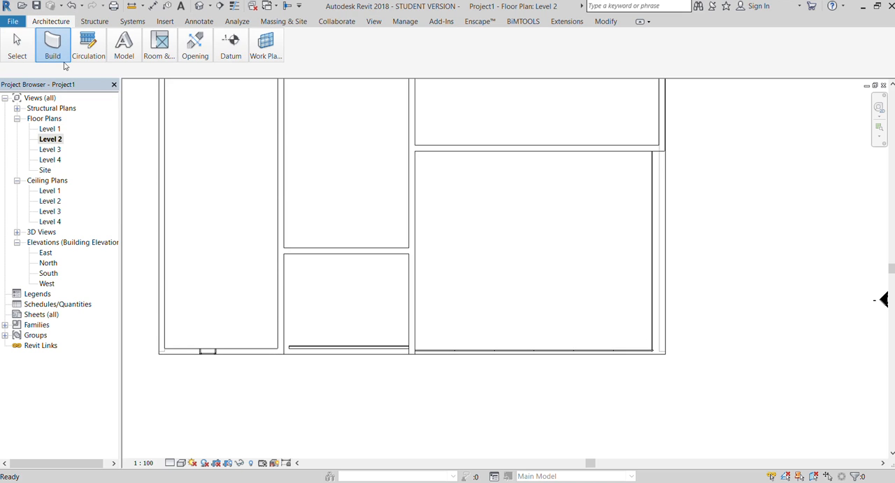
key("w")
key("n")
scroll(403, 381, "down", 3)
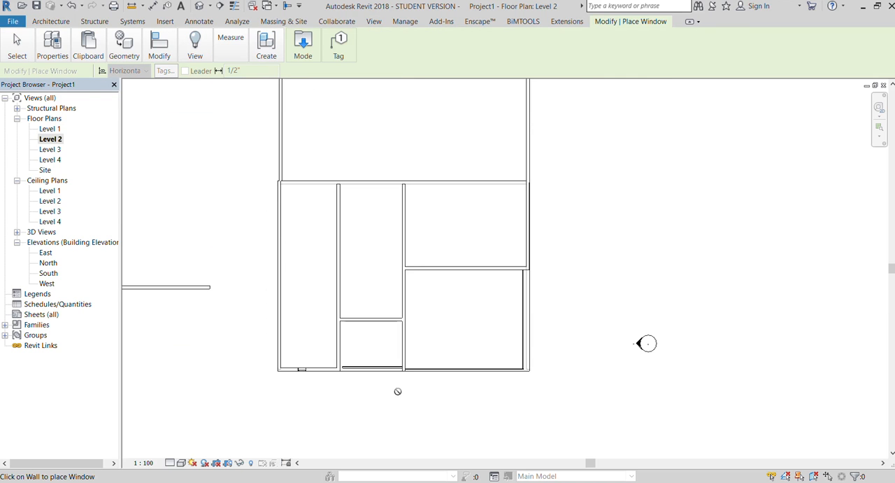
scroll(404, 373, "down", 1)
scroll(480, 287, "up", 3)
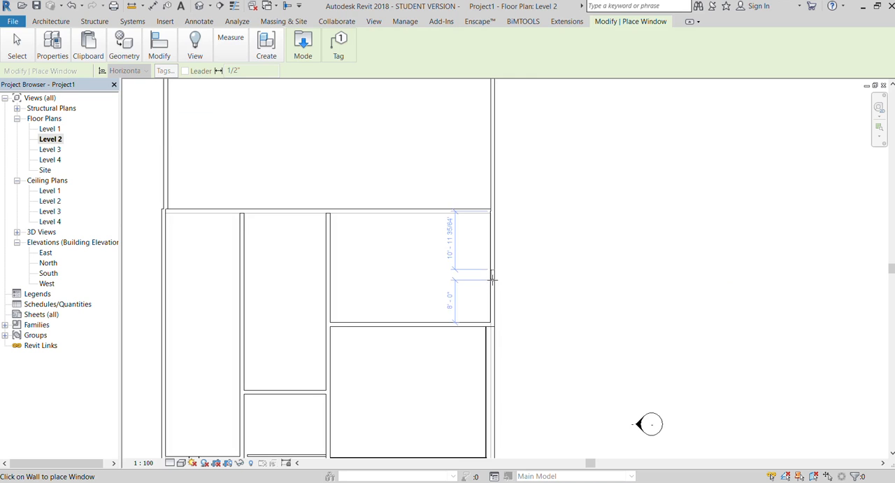
left_click(493, 277)
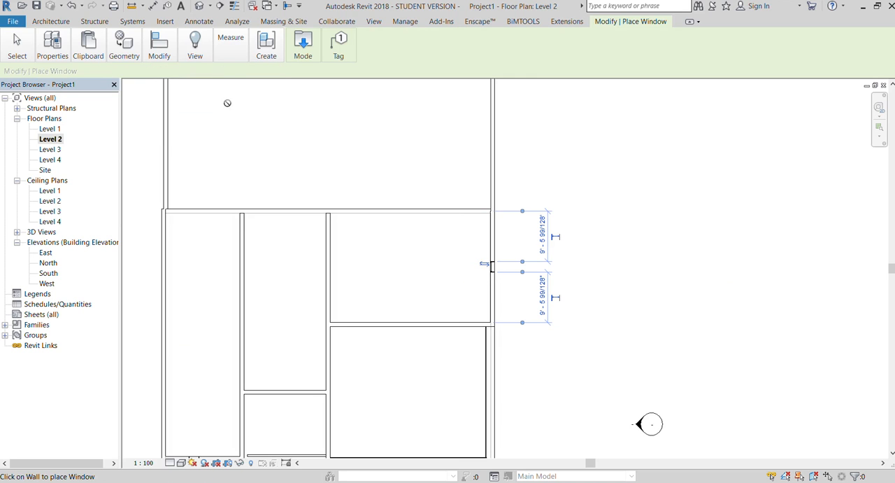
Show the window wall straight from the right side in 3D and start an in-place extrusion.
left_click(373, 21)
left_click(120, 71)
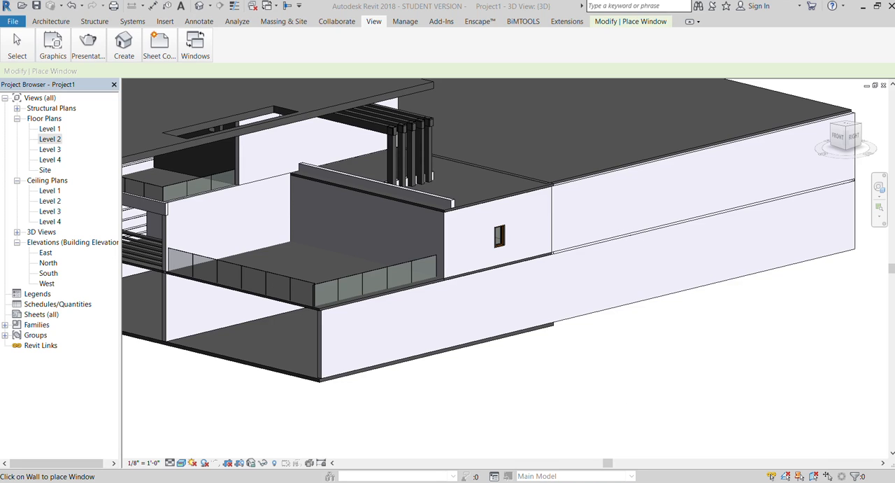
left_click(853, 148)
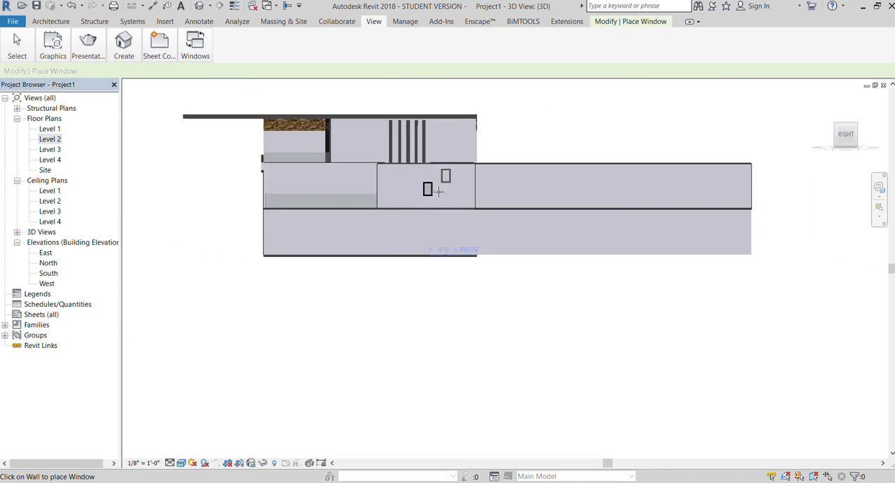
scroll(445, 180, "up", 4)
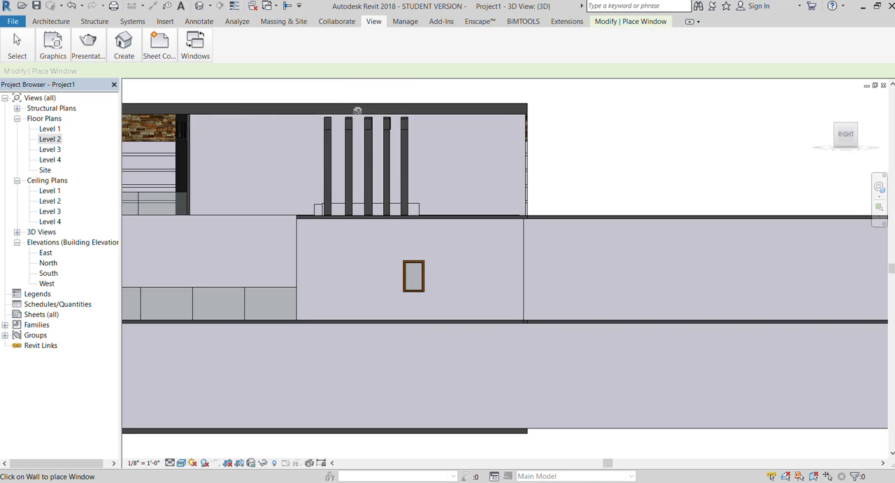
key("Escape")
left_click(52, 22)
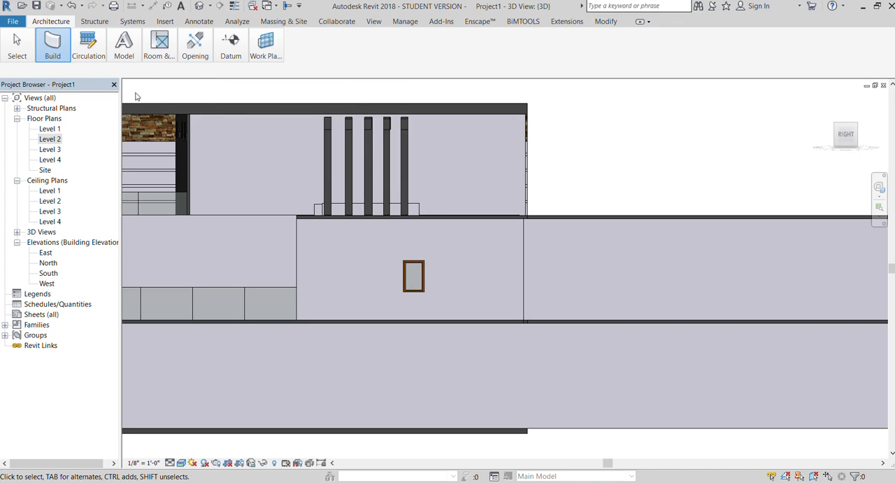
left_click(136, 136)
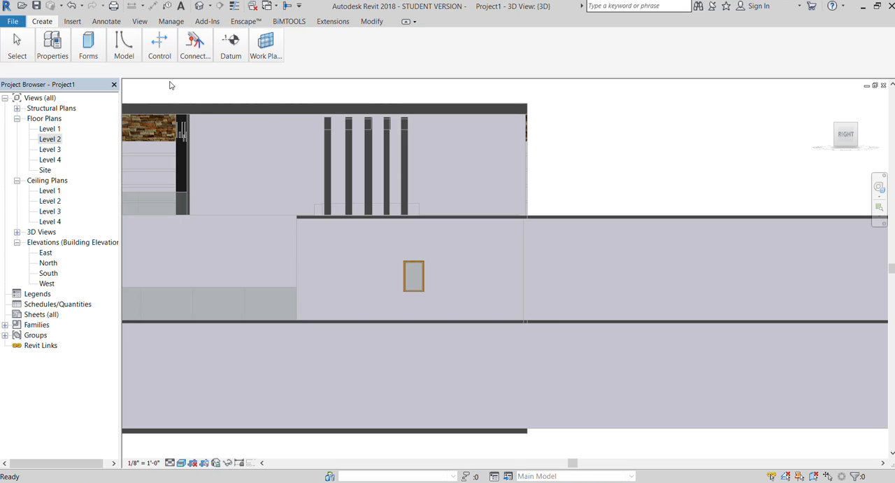
left_click(91, 71)
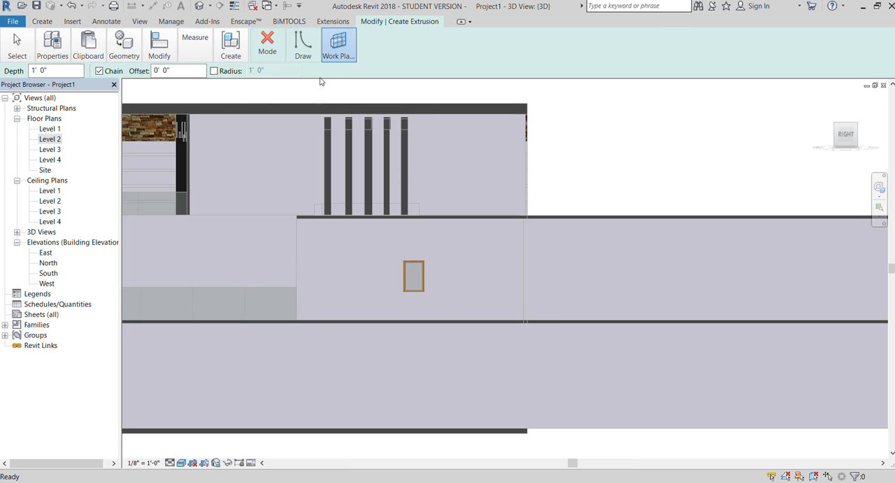
Try to set the extrusion's work plane by picking a wall face in the straight-on side view.
left_click(477, 139)
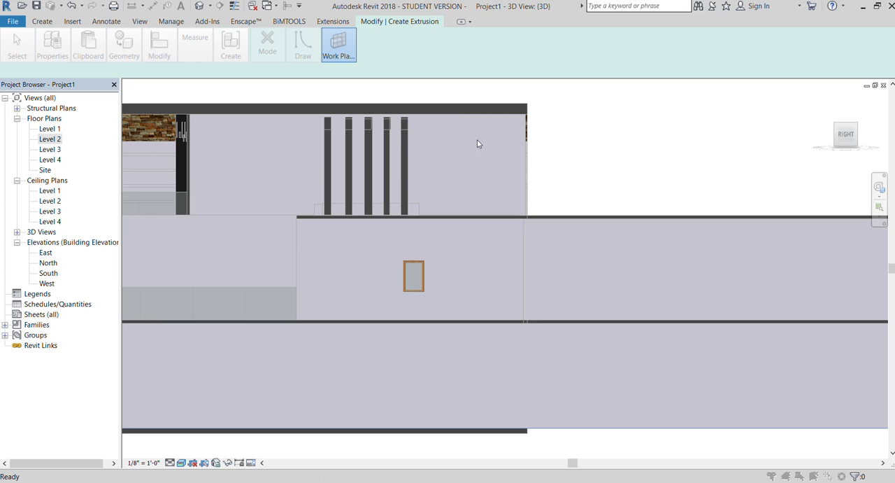
left_click(530, 197)
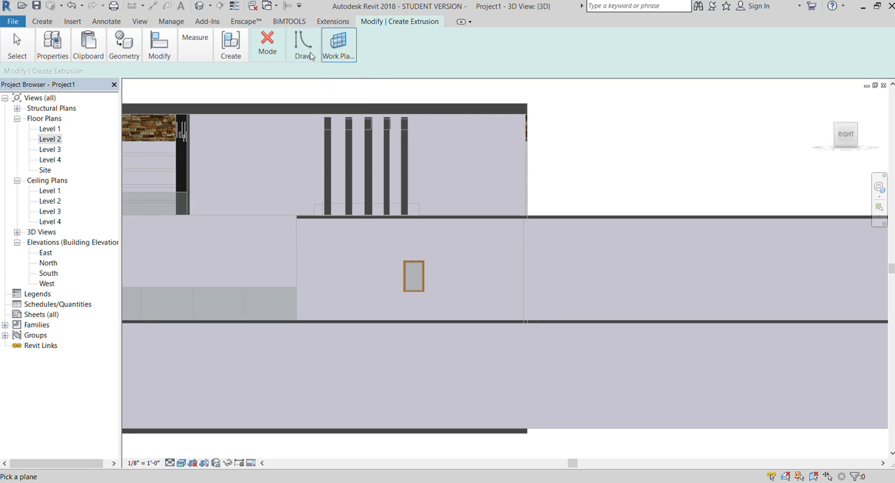
left_click(339, 55)
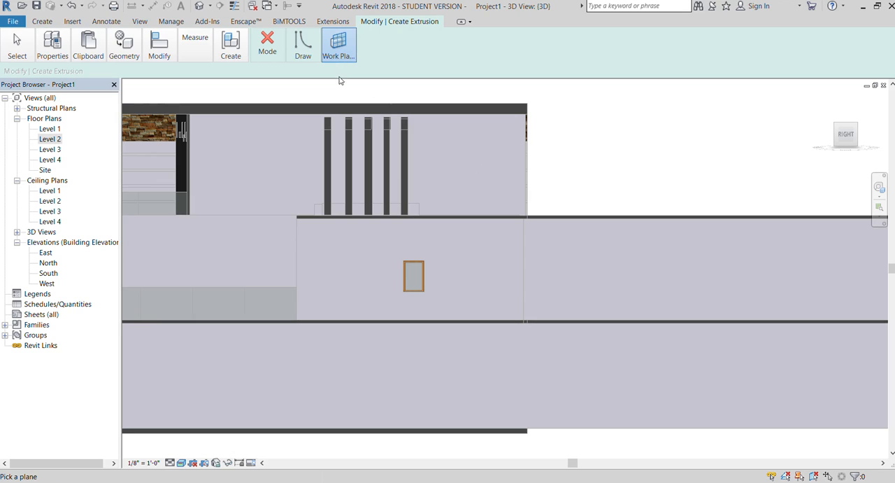
left_click(522, 194)
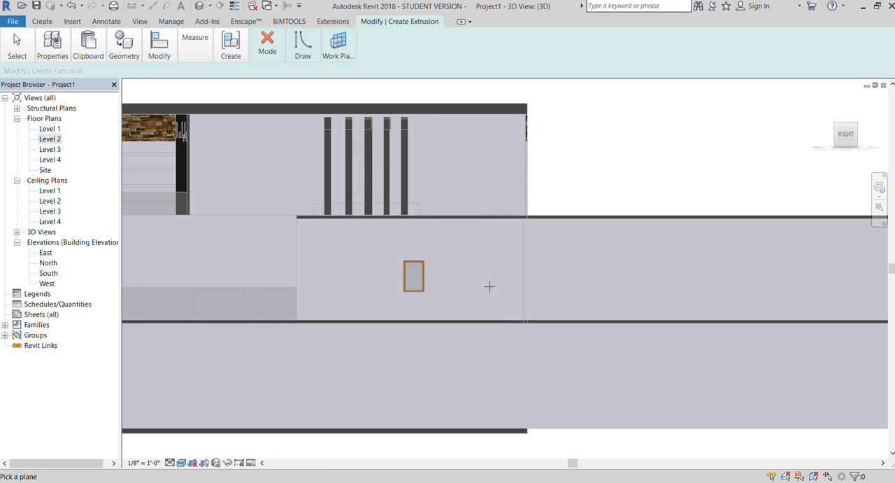
scroll(393, 226, "up", 3)
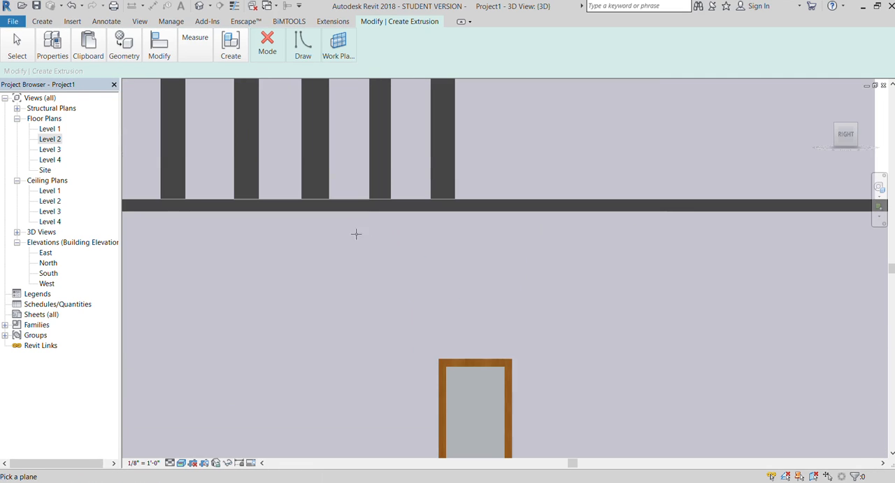
scroll(357, 226, "down", 1)
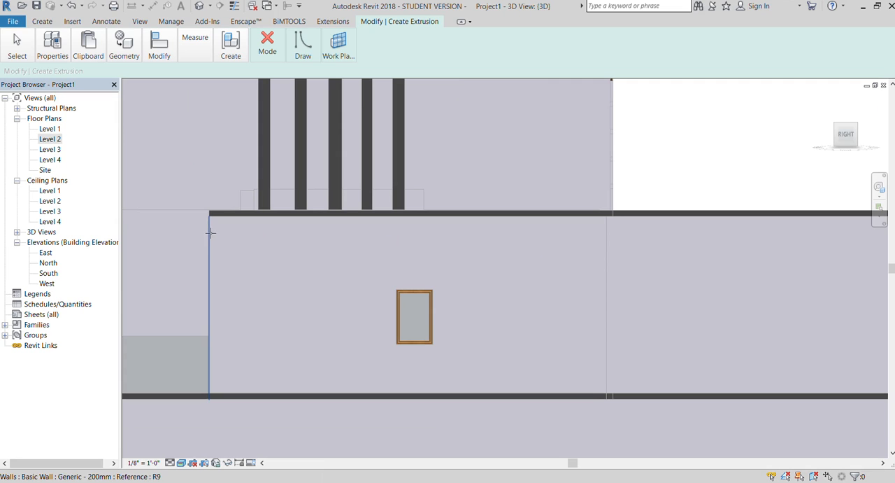
left_click(210, 227)
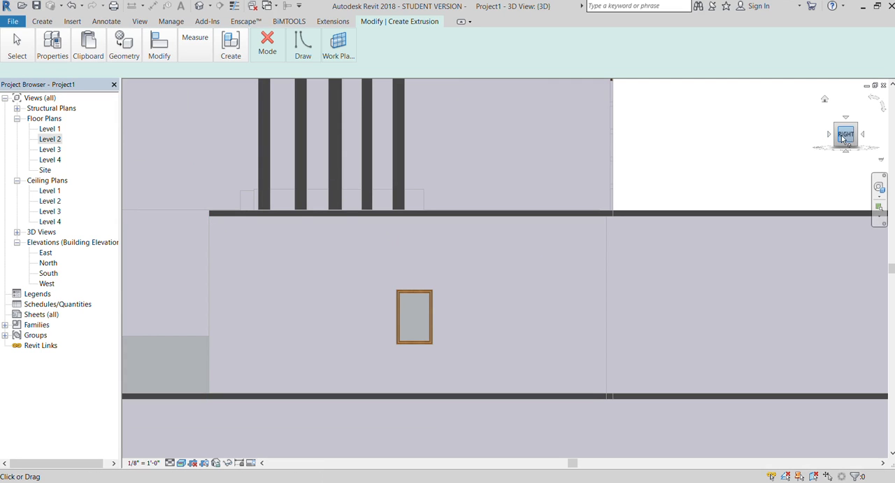
Set the extrusion's work plane by picking the face of the wall that holds the new window.
left_click_drag(859, 142, 866, 147)
scroll(341, 172, "down", 2)
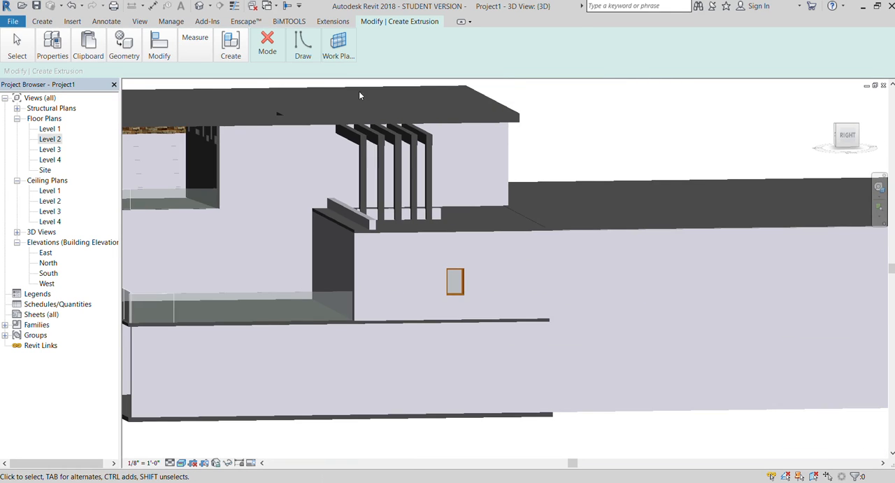
left_click(332, 54)
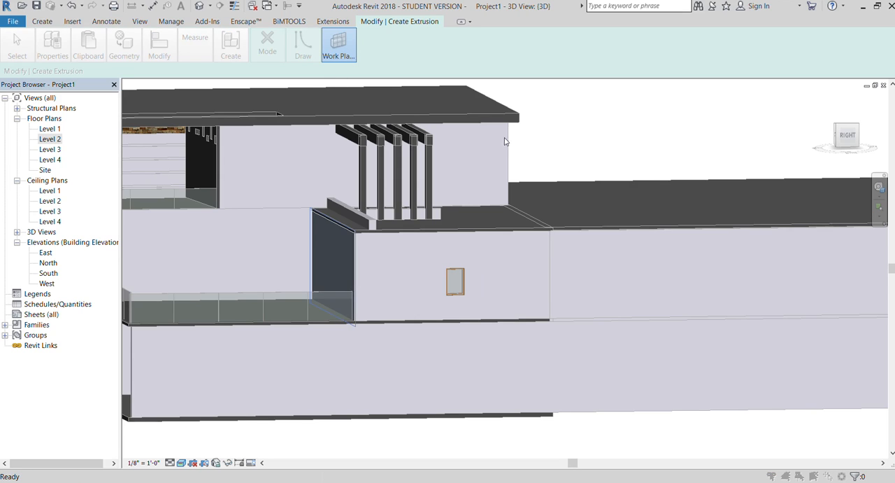
left_click(525, 195)
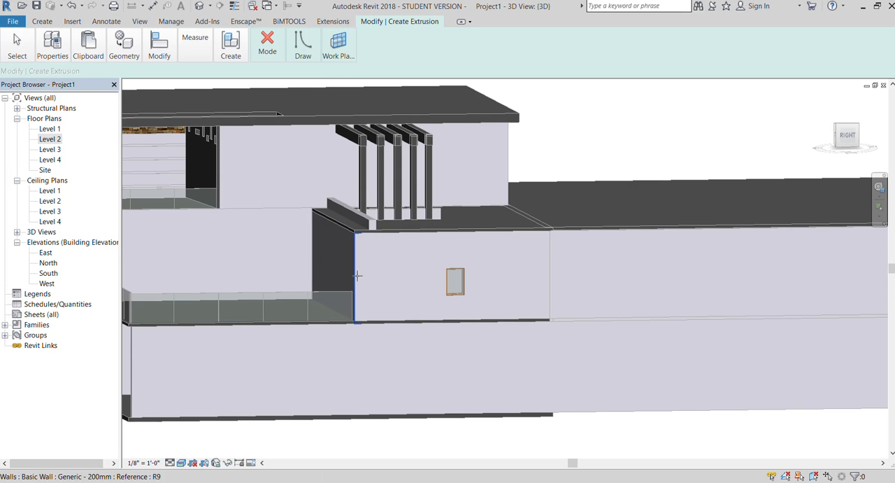
left_click(363, 278)
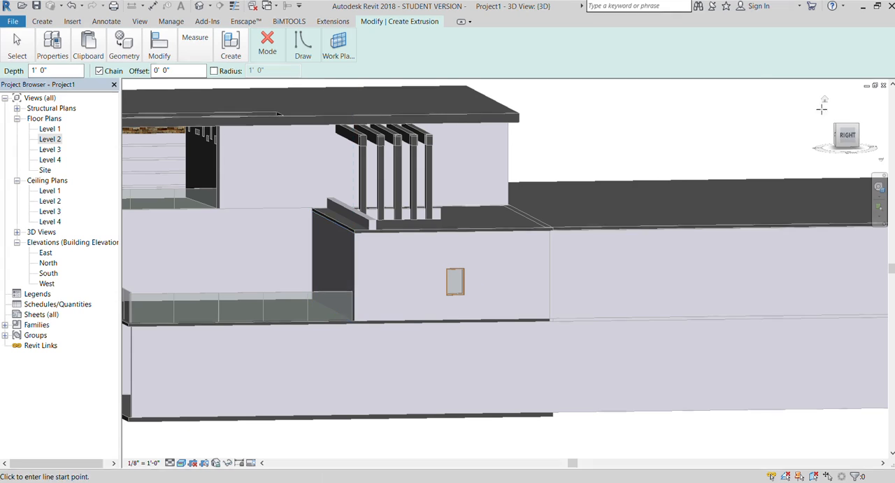
Draw a rectangle about 6'-6" wide and 8'-6" high around the window and finish the in-place extrusion with a 1'-0" depth.
left_click(845, 135)
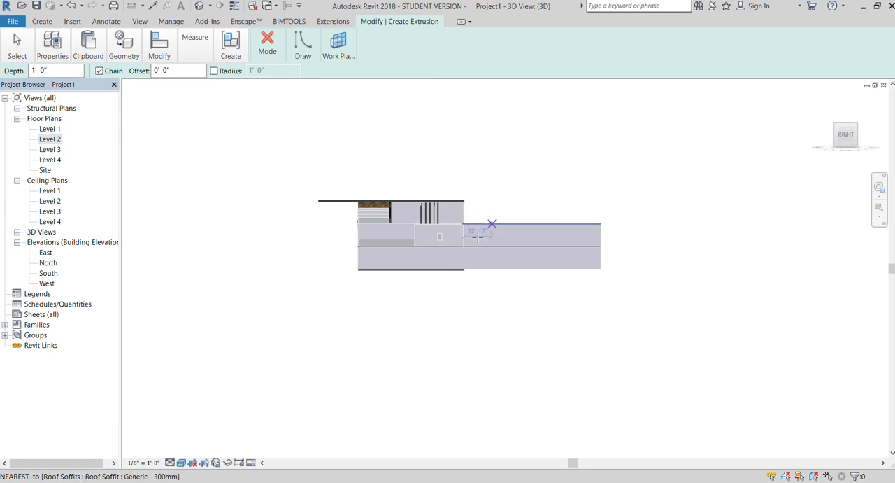
scroll(436, 245, "up", 7)
scroll(210, 178, "down", 4)
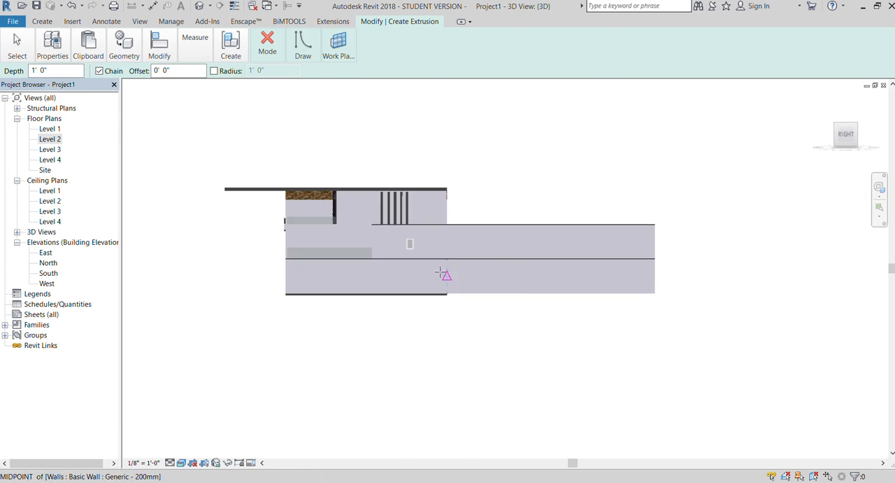
scroll(446, 265, "up", 1)
scroll(421, 255, "up", 5)
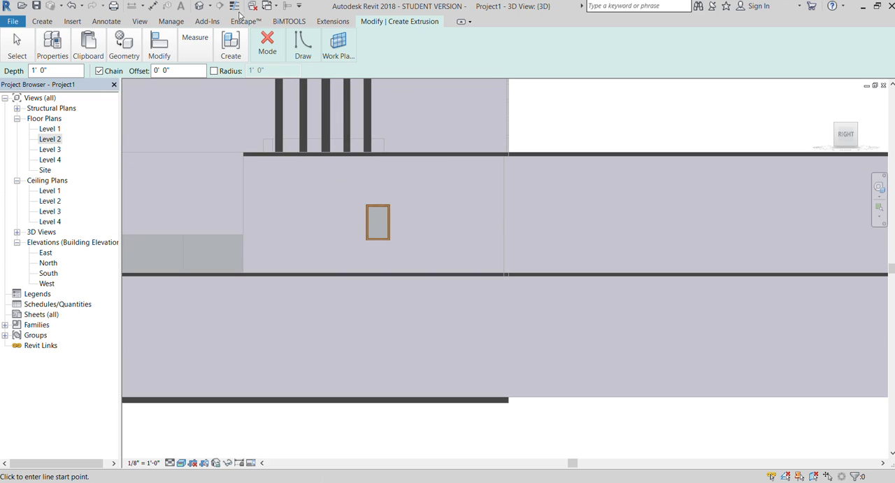
left_click(303, 46)
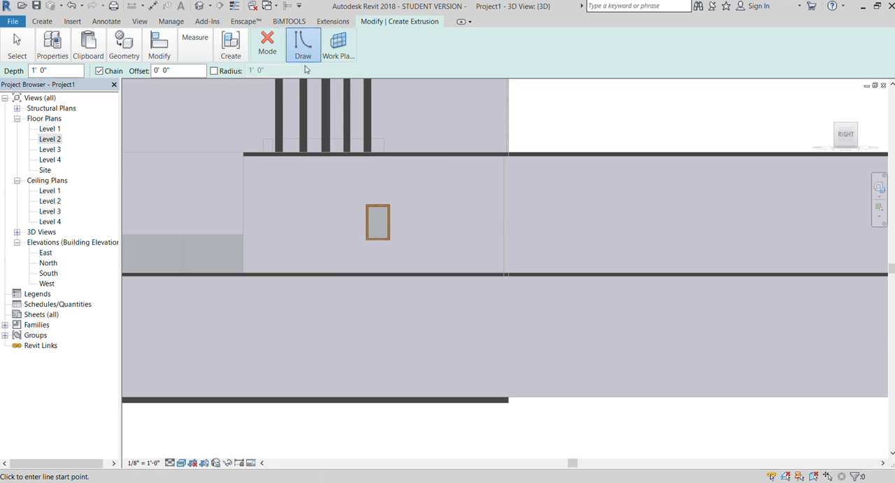
left_click(345, 168)
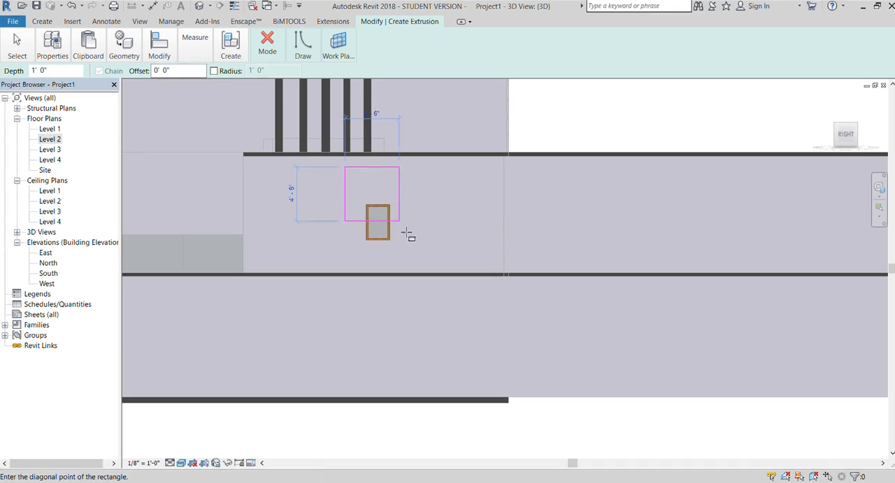
left_click(424, 270)
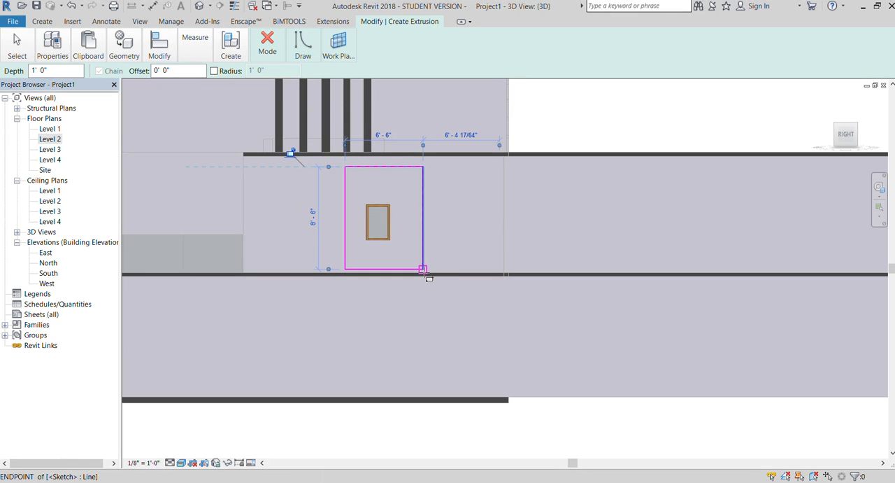
left_click(263, 91)
left_click(372, 42)
Temporarily hide the wall around the window and stretch the extruded box outward past the wall face.
scroll(343, 106, "down", 3)
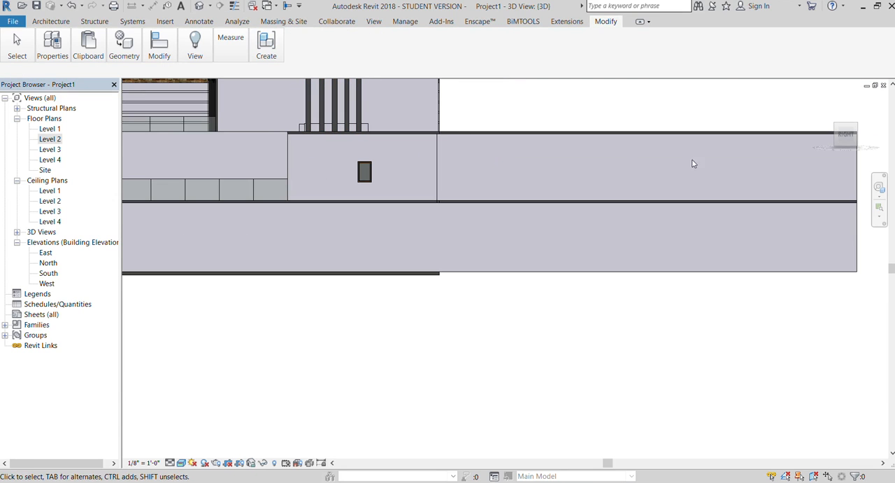
middle_click_drag(427, 166, 476, 203, "shift")
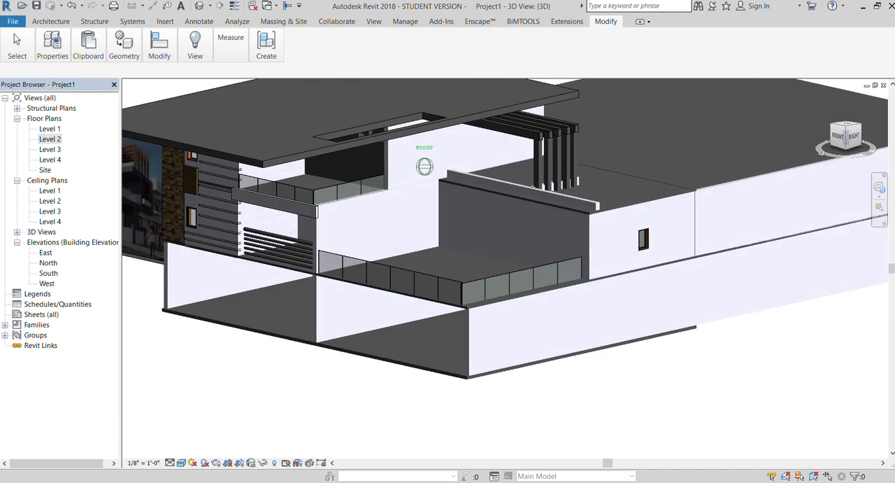
scroll(562, 217, "up", 5)
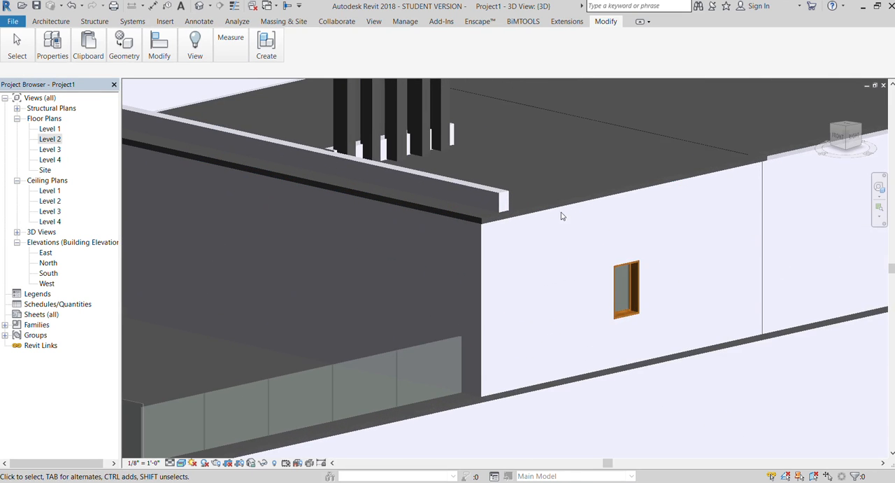
left_click(561, 216)
scroll(560, 222, "down", 4)
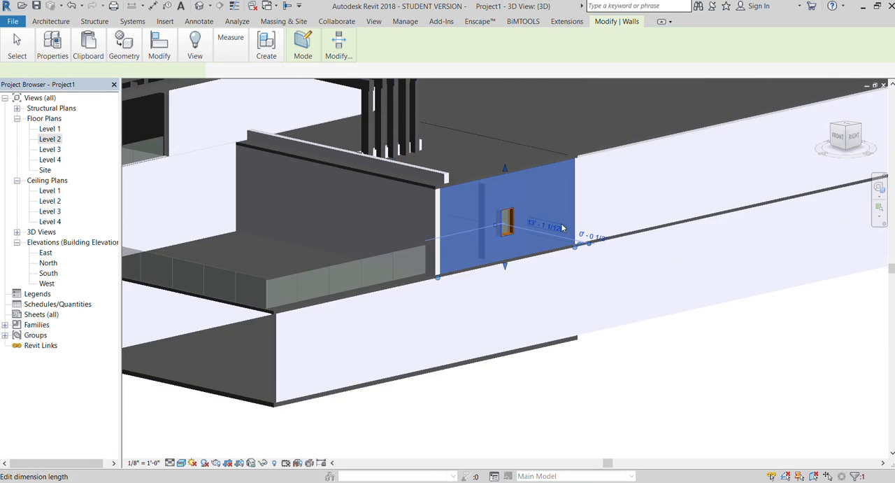
scroll(559, 226, "up", 5)
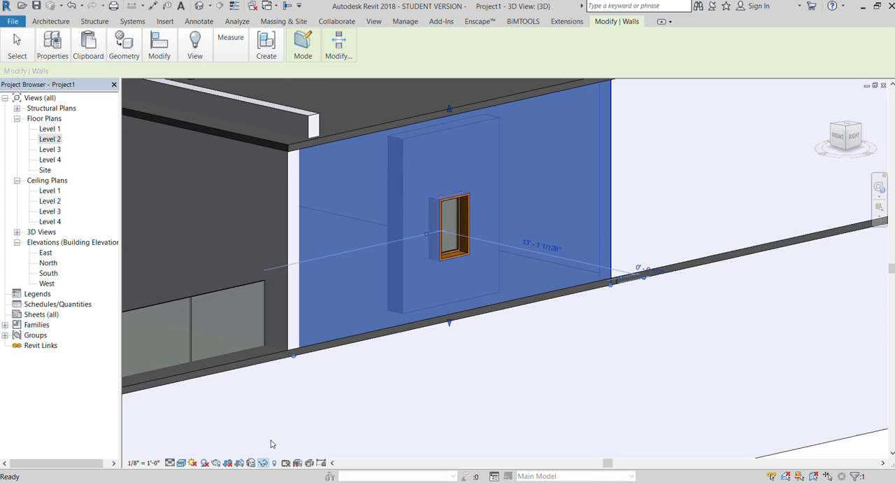
left_click(398, 217)
left_click_drag(436, 219, 567, 329)
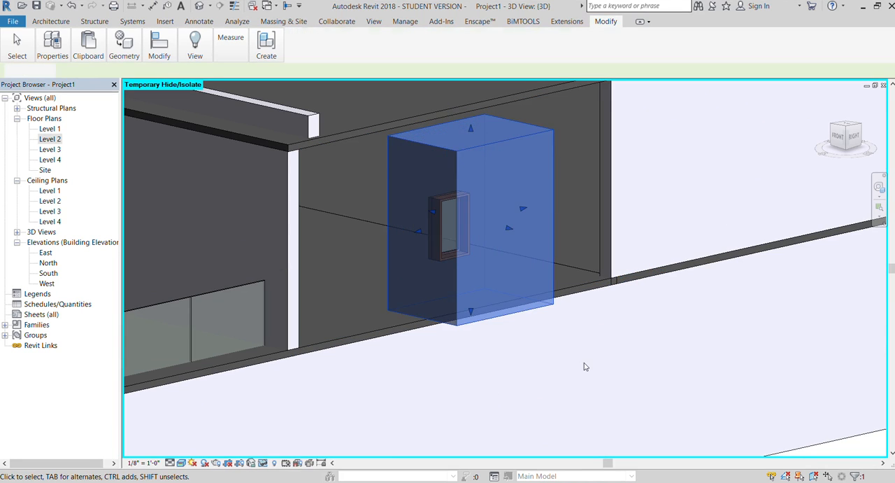
Restore the temporarily hidden wall and push the extruded box's front face back toward it to reduce the projection.
left_click(586, 365)
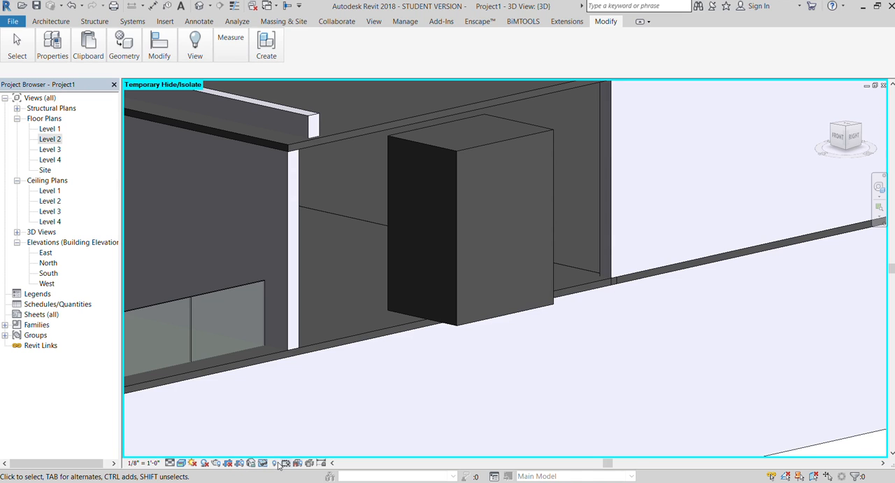
left_click(269, 452)
scroll(299, 289, "down", 2)
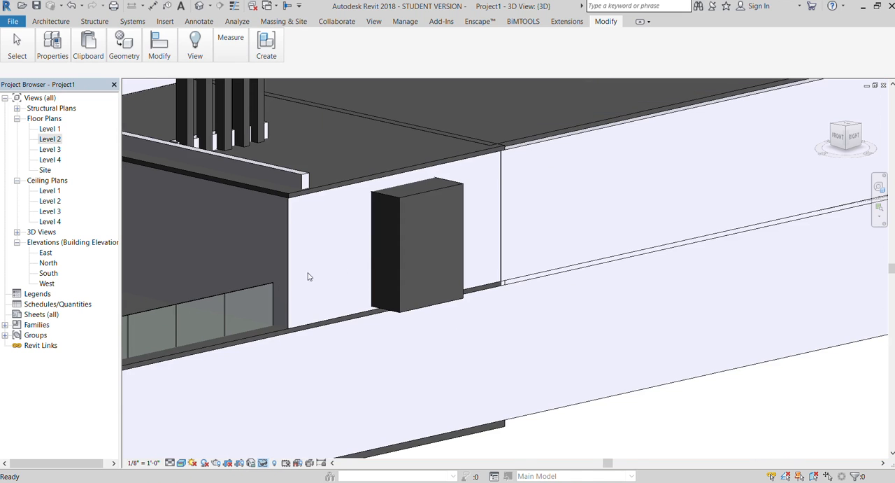
left_click(401, 251)
scroll(401, 251, "up", 3)
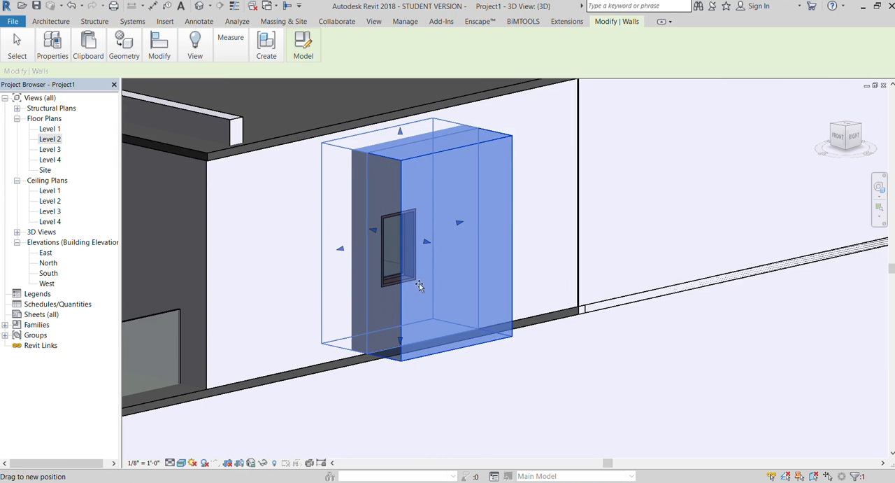
left_click(462, 395)
scroll(402, 310, "down", 4)
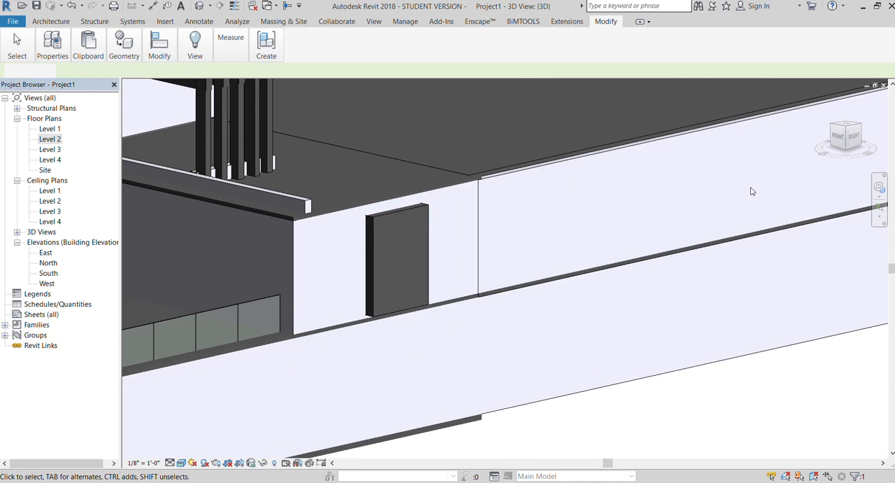
Widen the box around the window by stretching its front-side vertical edge outward in the straight-on right view.
left_click(845, 137)
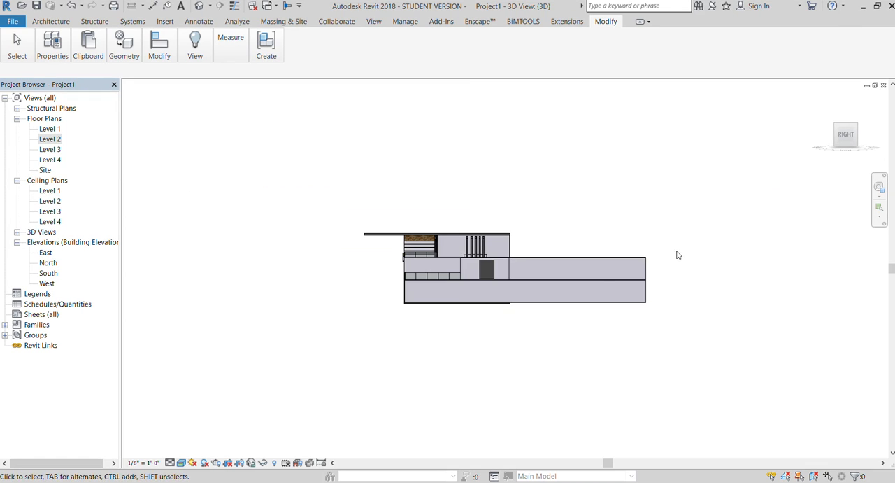
scroll(529, 286, "up", 10)
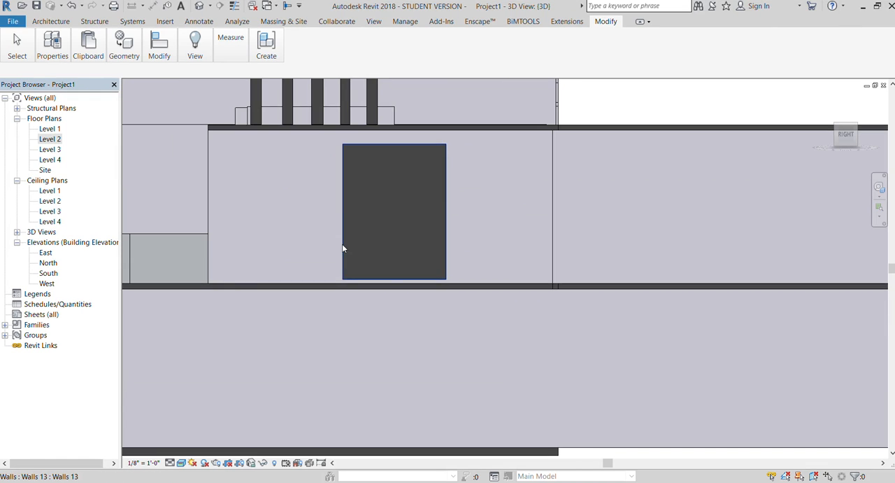
left_click(342, 246)
left_click(324, 212)
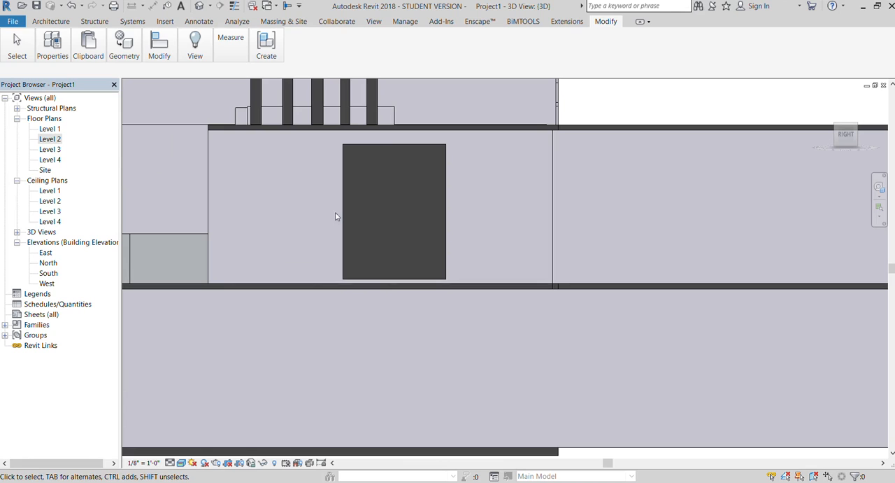
left_click(335, 212)
left_click_drag(335, 212, 327, 212)
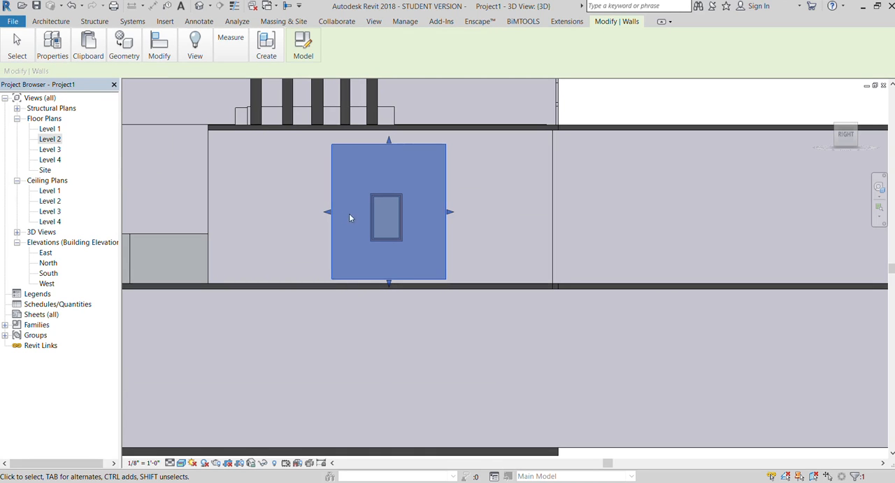
Edit the box's extrusion sketch in place, adding an inner rectangle 2'-0" wide and 3'-6" high around the window.
left_click(302, 50)
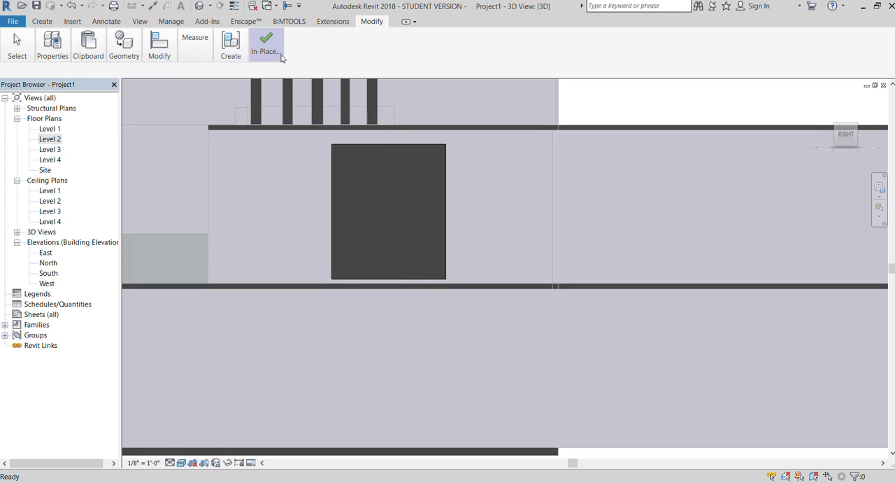
left_click(368, 148)
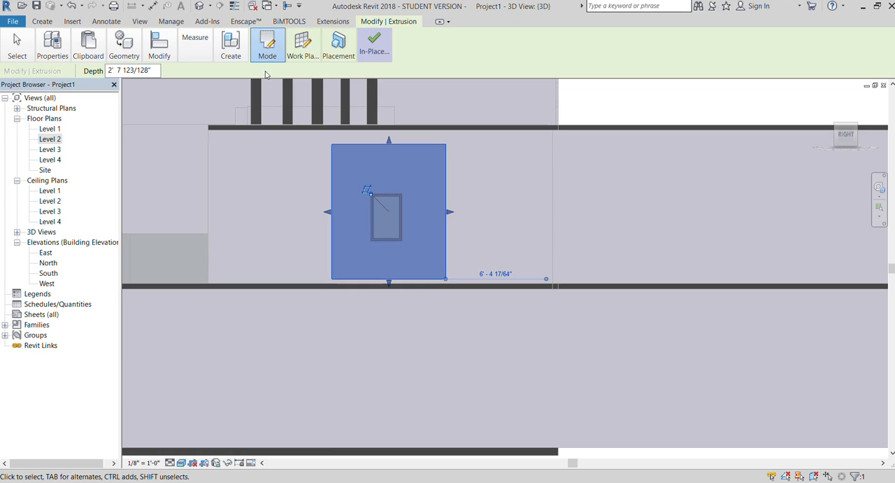
left_click(266, 46)
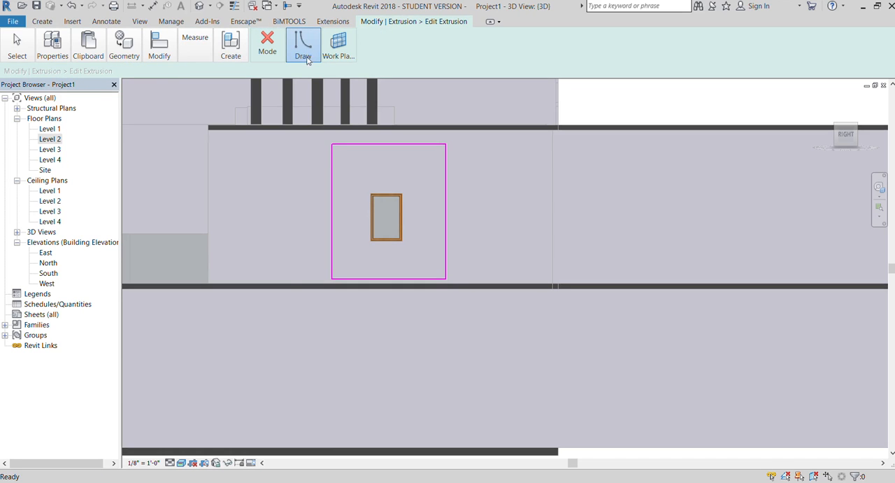
left_click(370, 194)
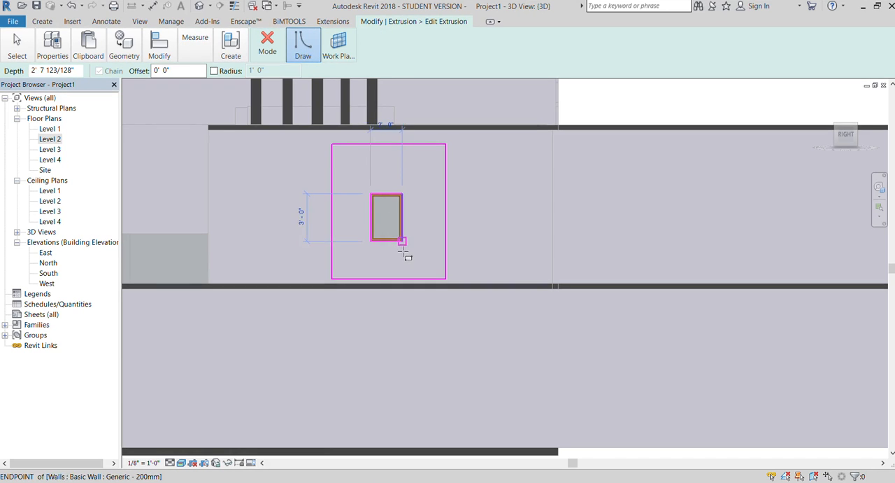
left_click(402, 249)
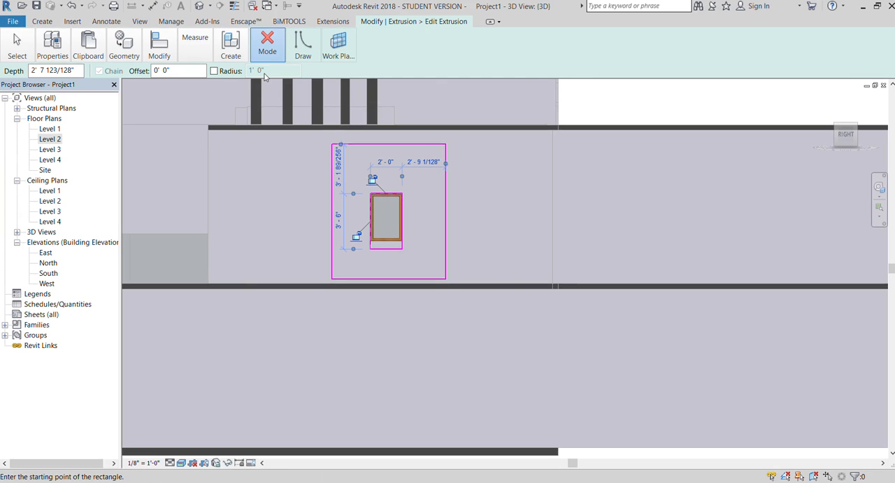
left_click(264, 94)
scroll(341, 163, "down", 2)
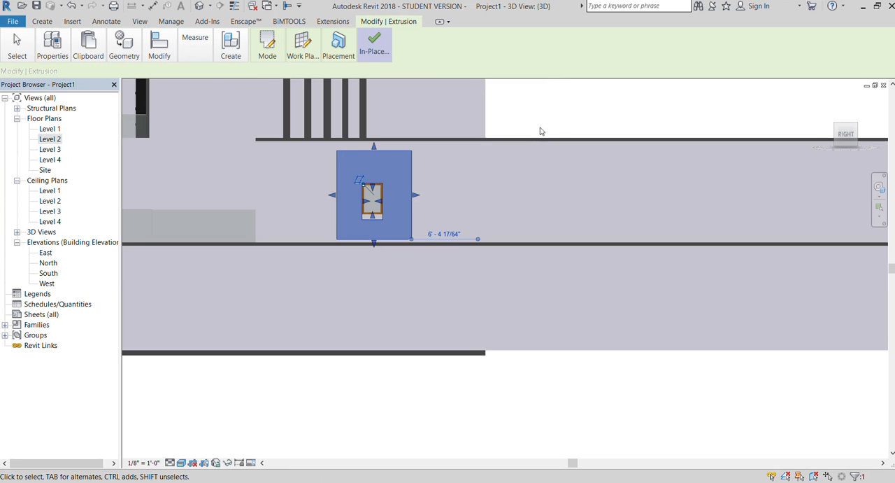
Raise the lower edge of the opening in the extrusion to the bottom of the window frame.
left_click(553, 95)
scroll(360, 228, "up", 2)
left_click(378, 214)
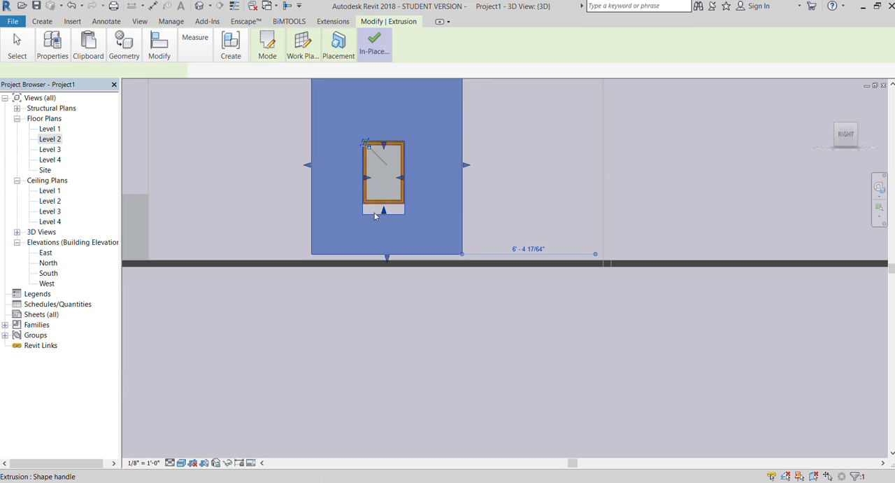
scroll(346, 218, "down", 2)
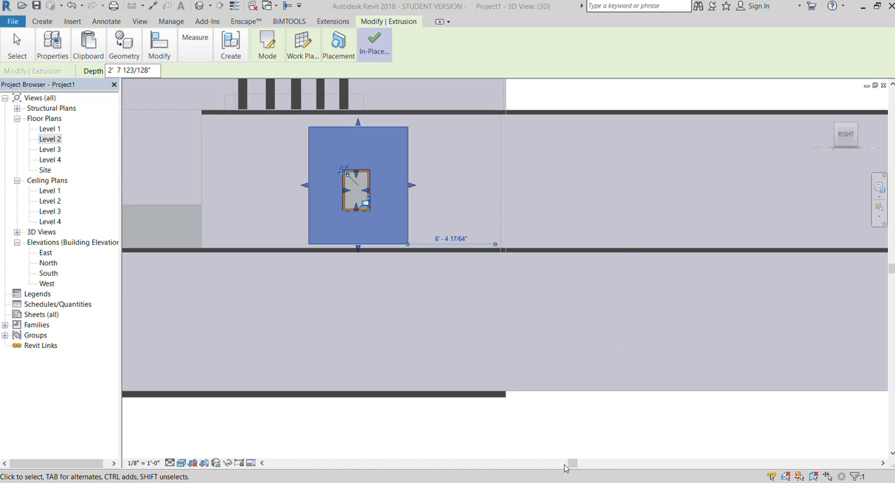
scroll(353, 210, "up", 2)
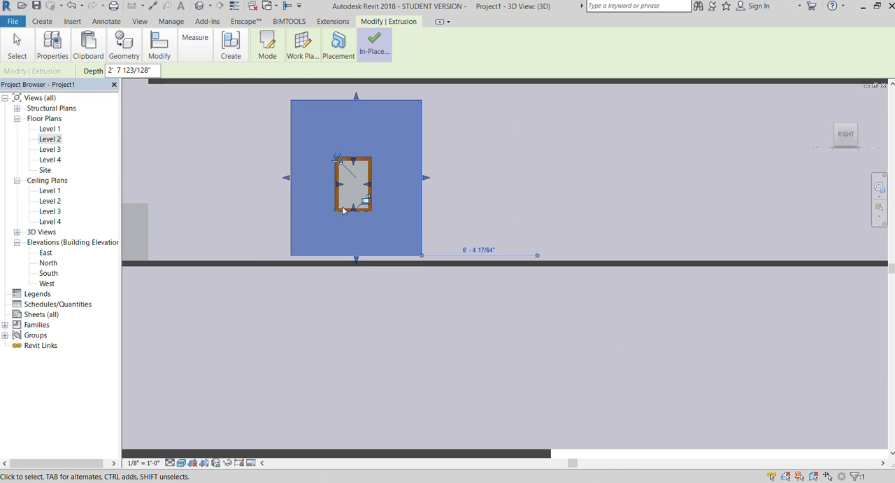
left_click(465, 189)
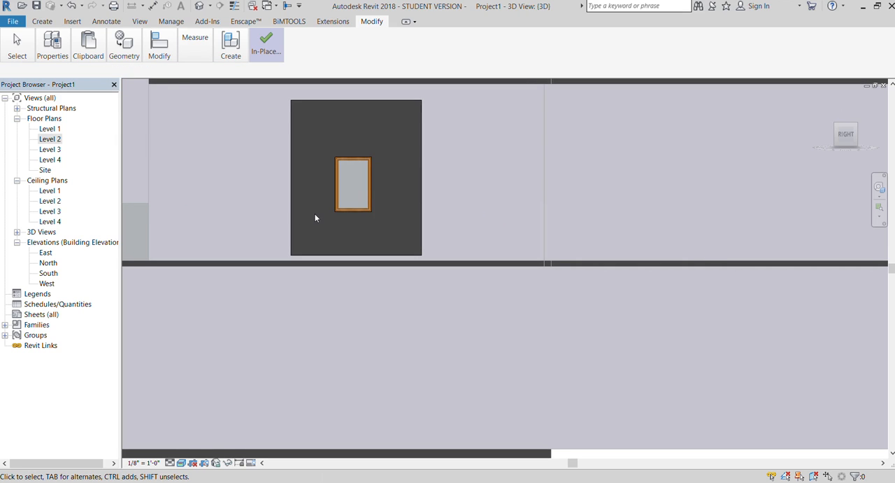
Lower the upper edge of the extruded surround to just above the window.
left_click(349, 102)
left_click_drag(353, 98, 367, 214)
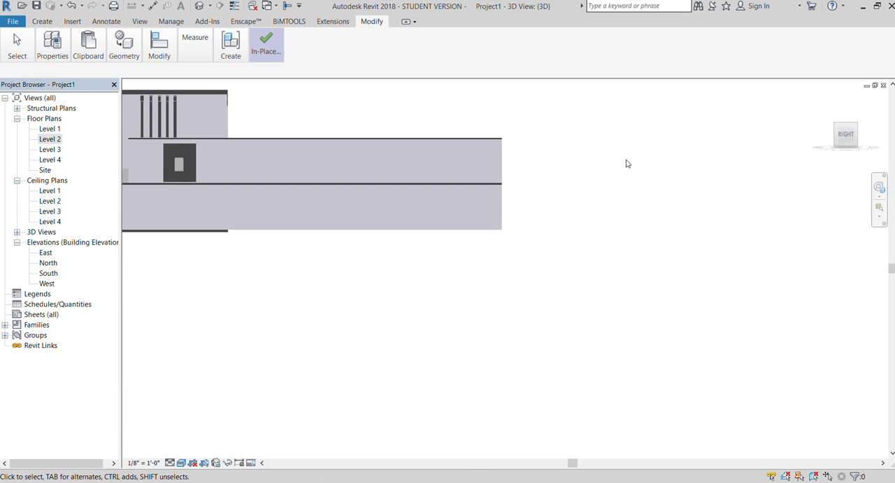
left_click(356, 161)
left_click_drag(390, 148, 411, 151)
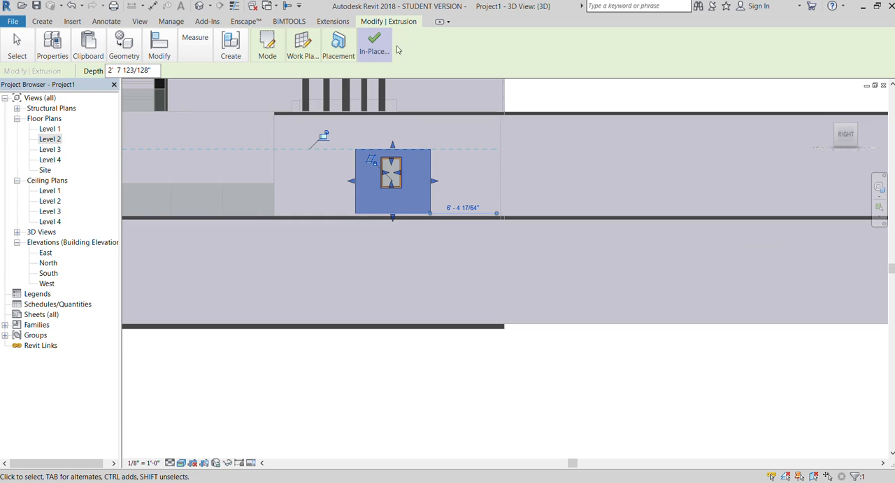
Finish the in-place edit and delete the extruded surround from around the window.
left_click(366, 55)
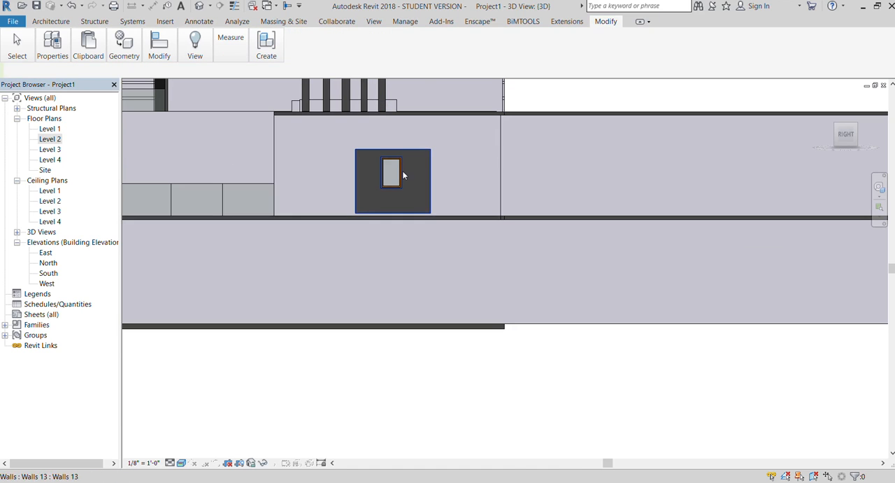
left_click(432, 200)
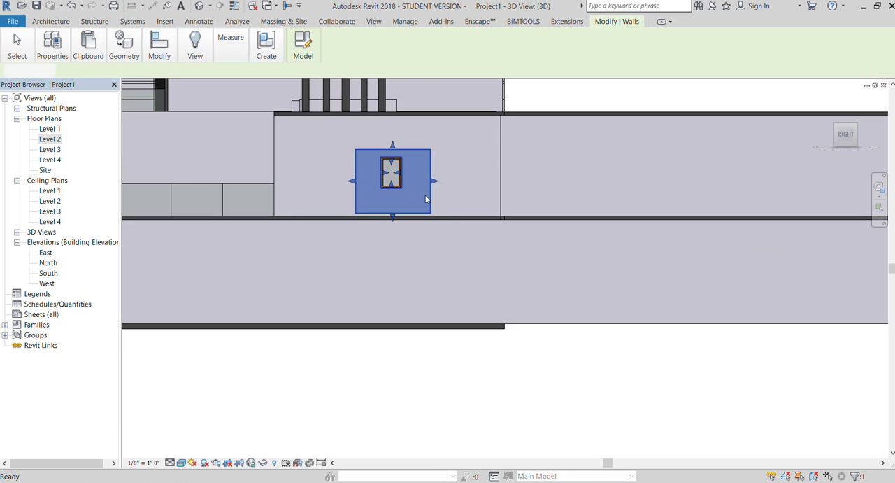
key("Escape")
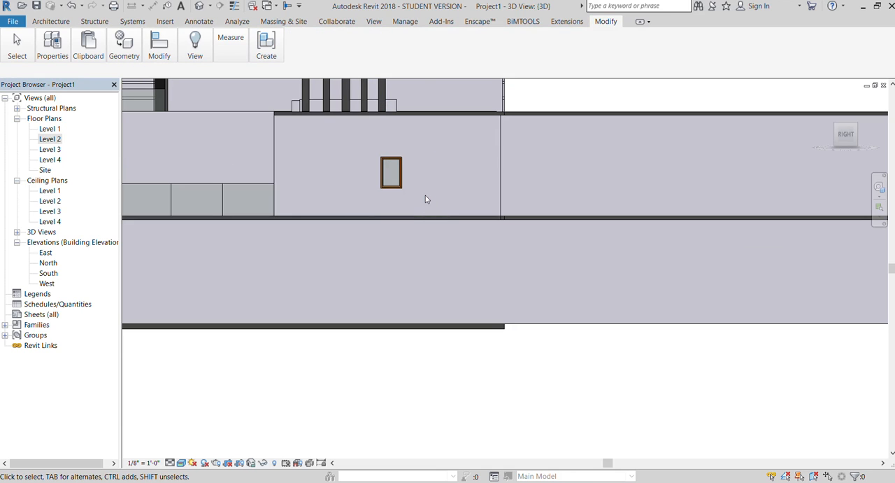
Start a new in-place extrusion and set its work plane by picking the face of the wall with the window.
left_click(61, 22)
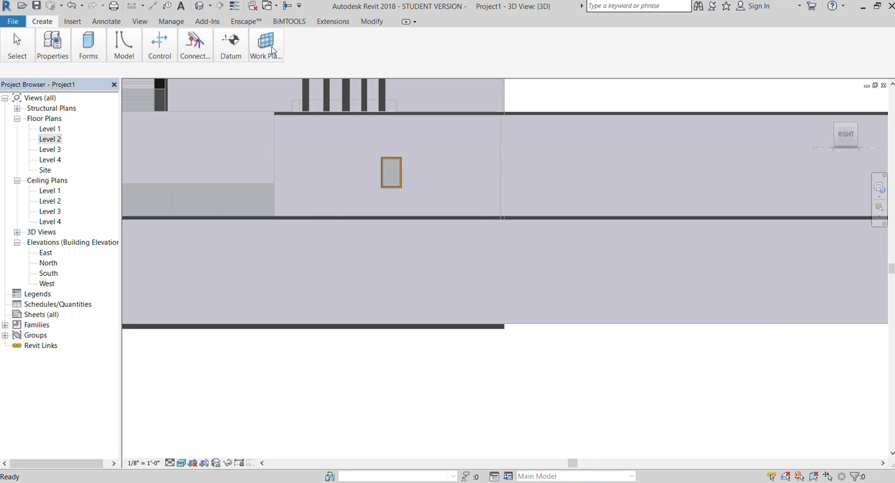
left_click(81, 84)
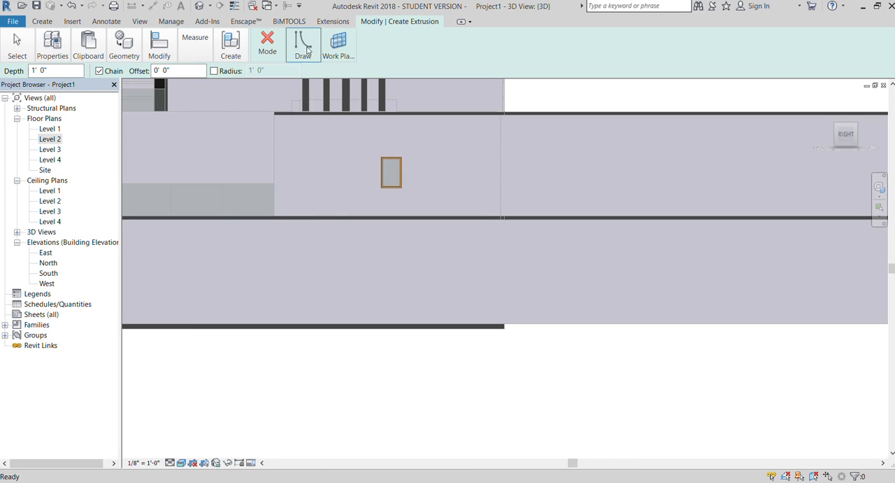
left_click(339, 46)
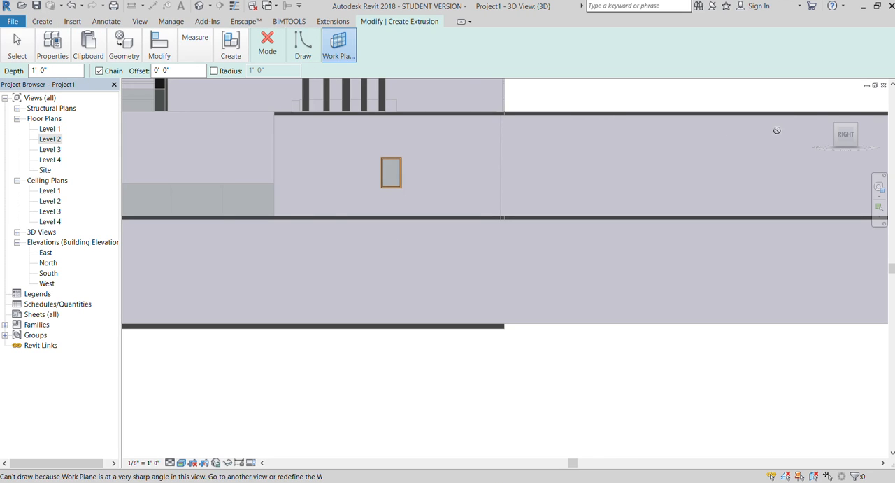
left_click(834, 143)
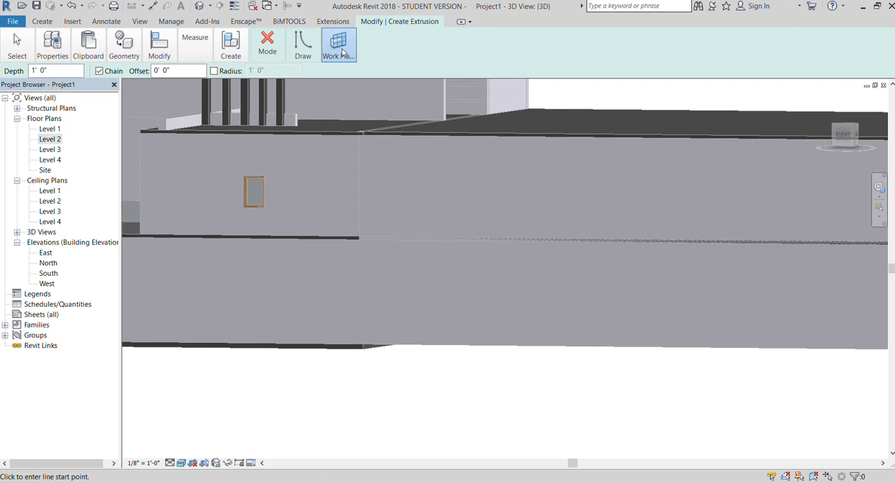
left_click(340, 95)
left_click(478, 198)
left_click(356, 197)
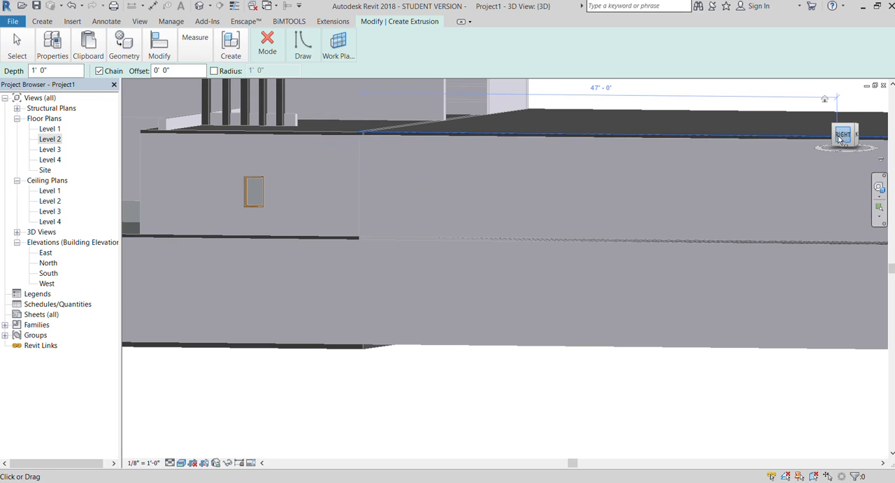
Draw an 8'-0" by 2'-0" rectangle on the floor line below the window and finish the in-place extrusion with a 1'-0" depth.
scroll(760, 174, "down", 5)
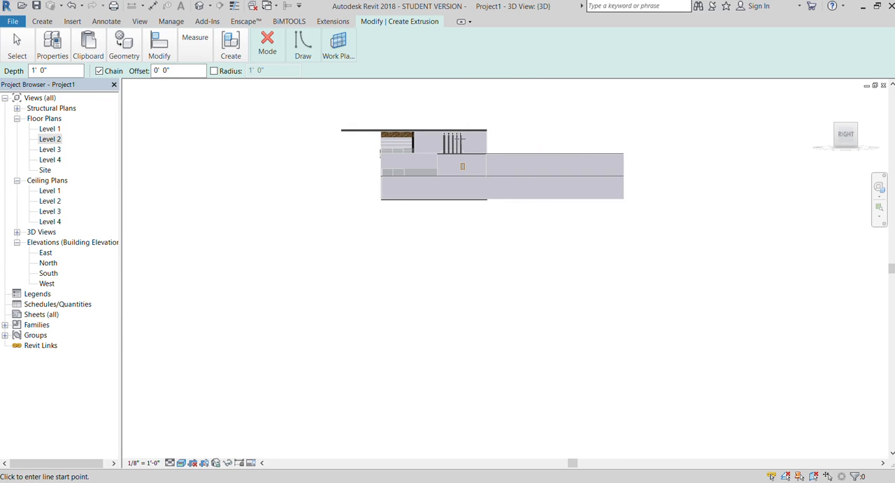
scroll(430, 208, "up", 5)
scroll(430, 207, "down", 1)
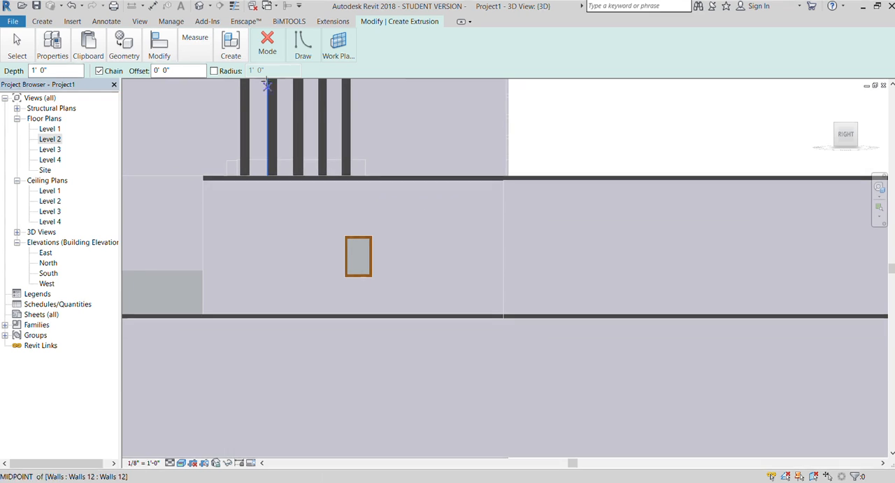
left_click(301, 48)
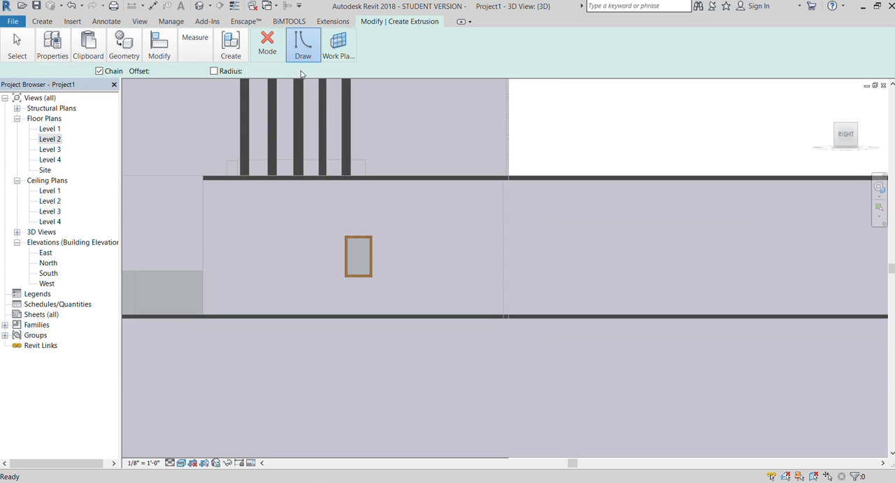
left_click(303, 313)
left_click(417, 297)
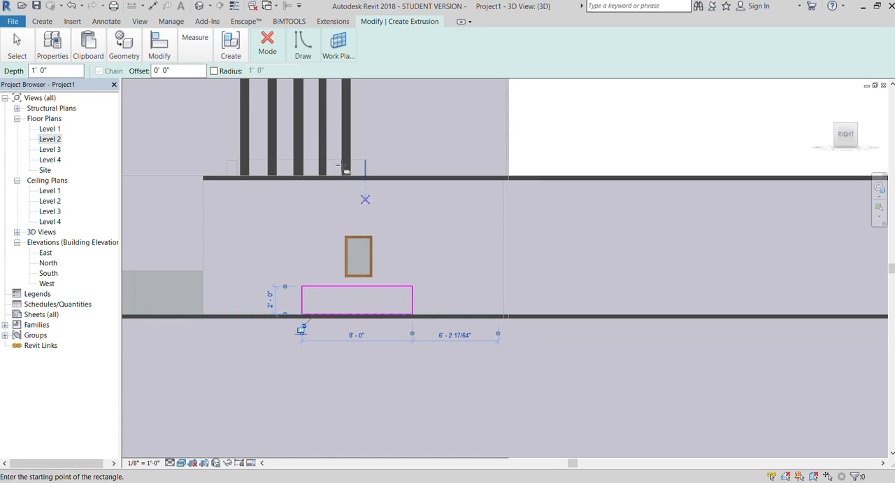
left_click(266, 96)
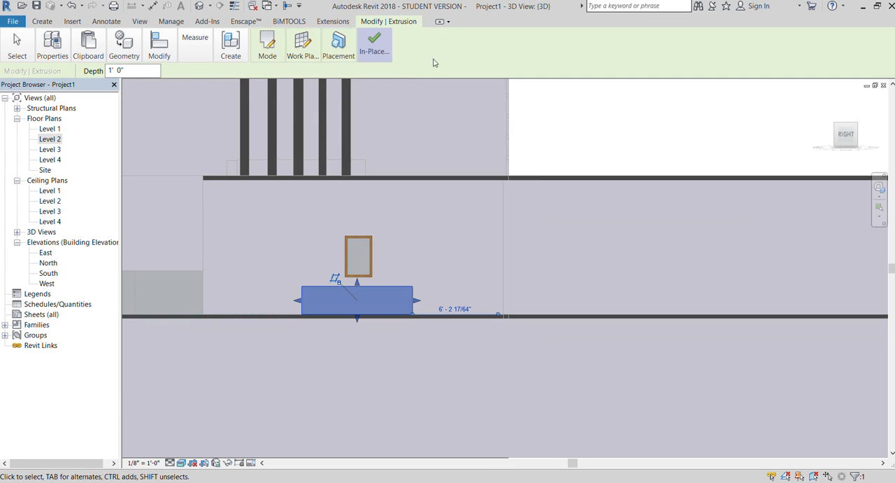
left_click(368, 59)
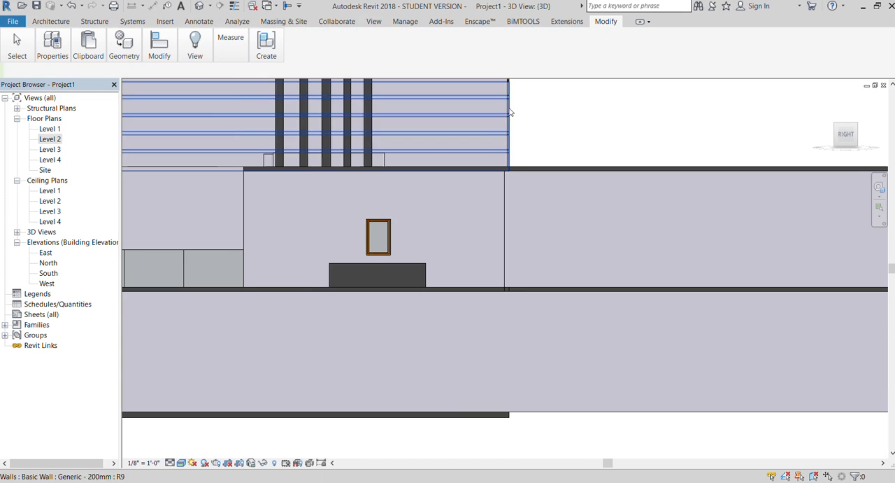
left_click_drag(832, 140, 234, 308)
scroll(233, 303, "up", 4)
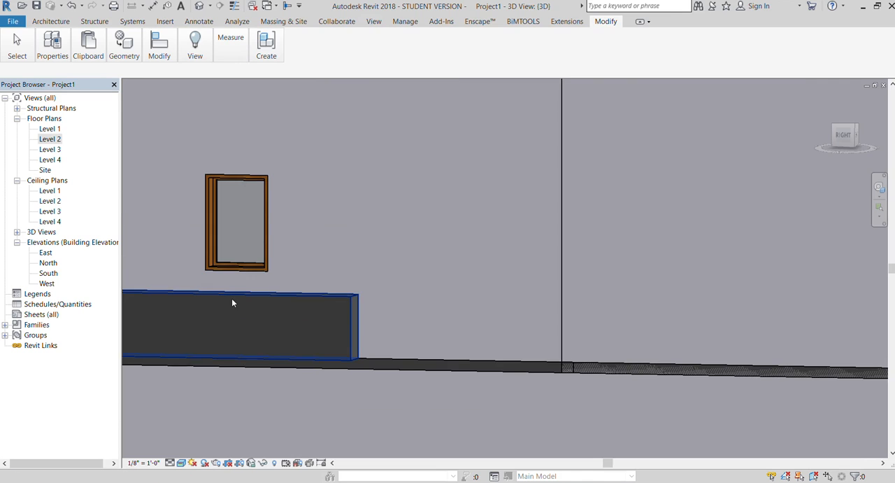
Resize the extruded block below the window, shortening it at both ends.
left_click(232, 298)
left_click_drag(227, 287, 226, 280)
left_click_drag(220, 325, 202, 327)
scroll(380, 315, "down", 2)
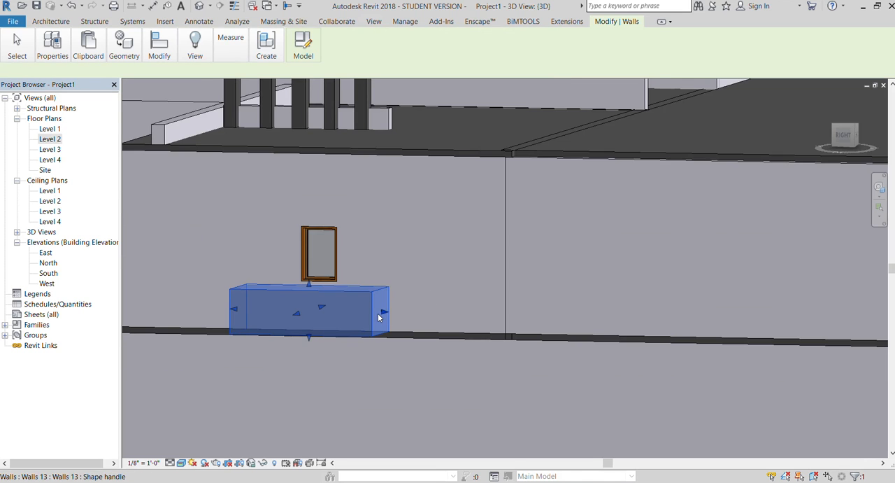
left_click_drag(233, 309, 300, 320)
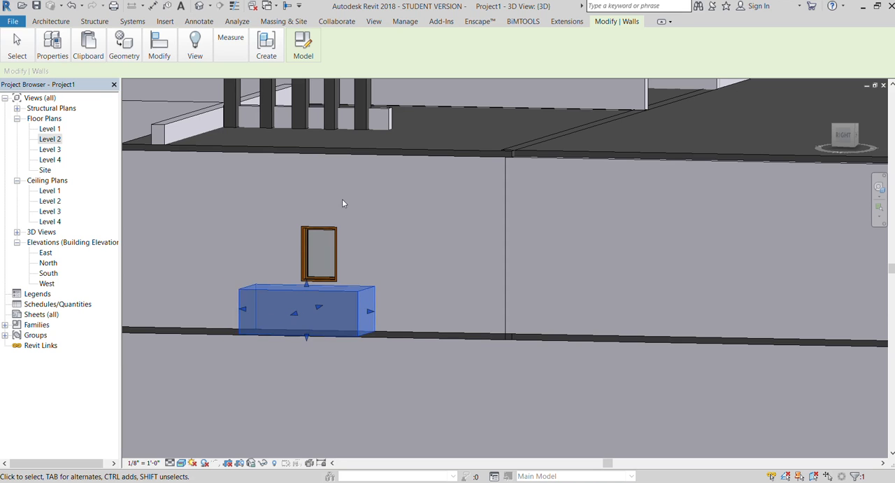
Adjust the block's projection from the wall to about 1'-11" and raise its underside above the floor line.
scroll(342, 200, "down", 3)
left_click_drag(849, 139, 826, 170)
scroll(322, 243, "up", 2)
scroll(334, 261, "up", 2)
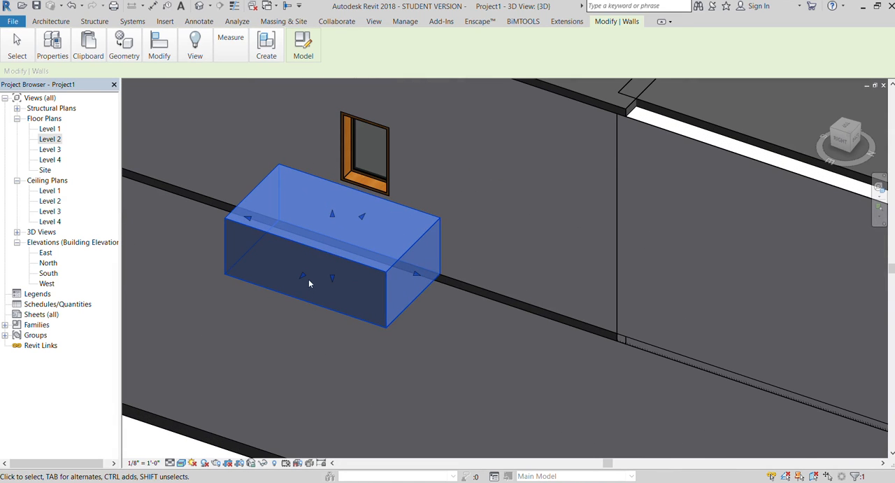
left_click_drag(345, 246, 345, 245)
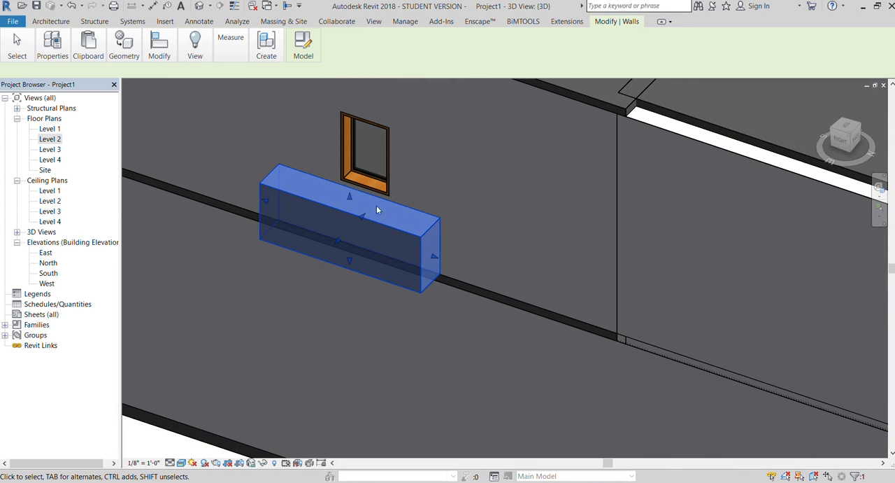
scroll(343, 208, "up", 2)
left_click_drag(352, 300, 326, 256)
scroll(342, 259, "down", 2)
scroll(335, 280, "down", 5)
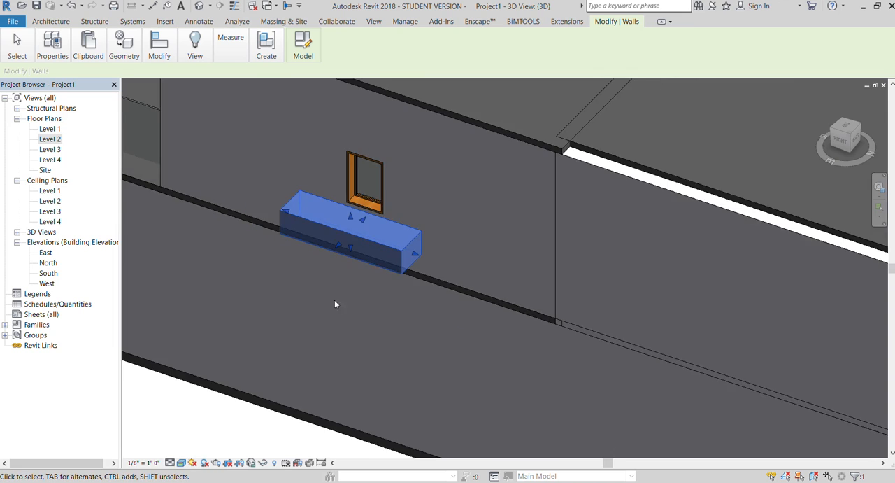
key("Escape")
Edit the block in place and sketch a smaller rectangle inside its profile to cut a long opening through it.
scroll(345, 266, "up", 2)
scroll(345, 266, "up", 3)
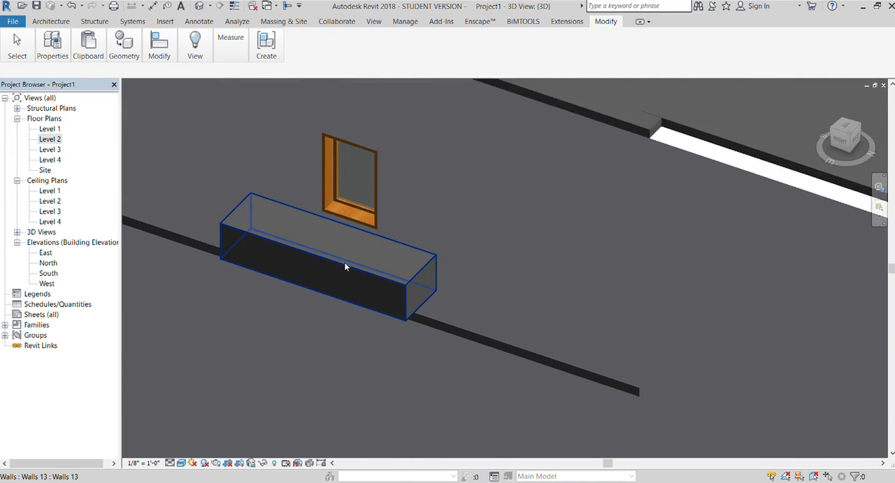
left_click(344, 268)
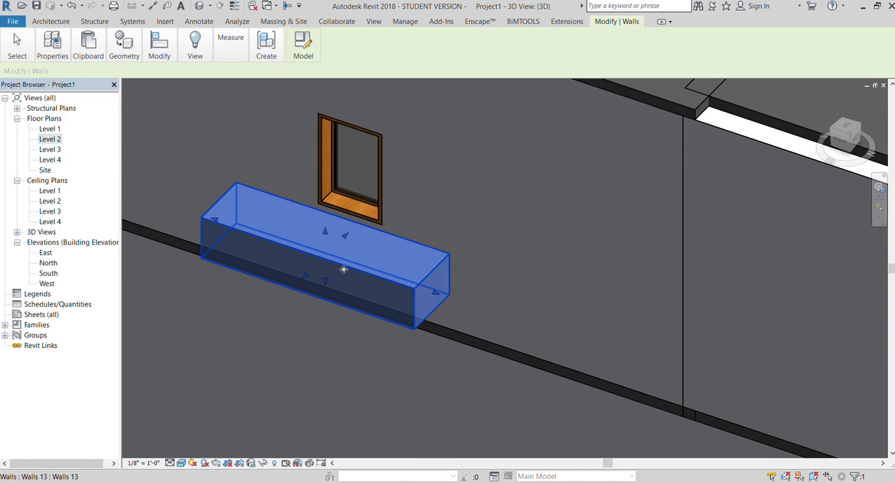
scroll(336, 231, "down", 3)
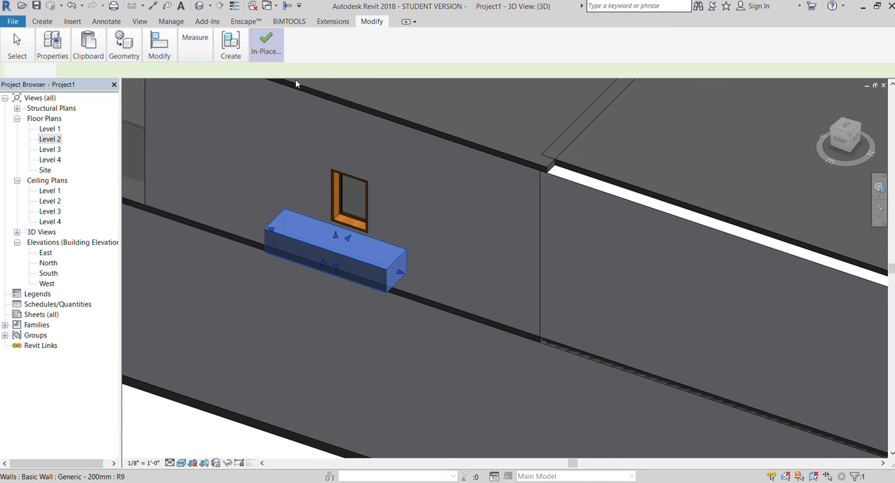
left_click(299, 240)
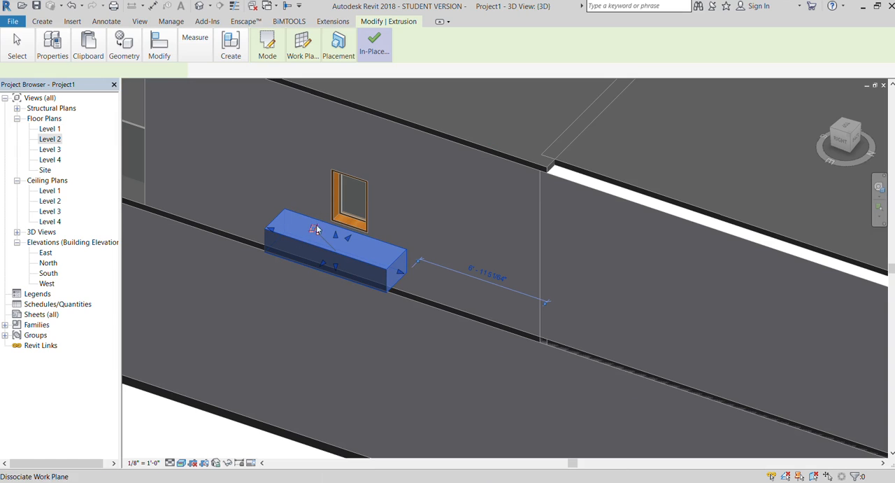
left_click(267, 50)
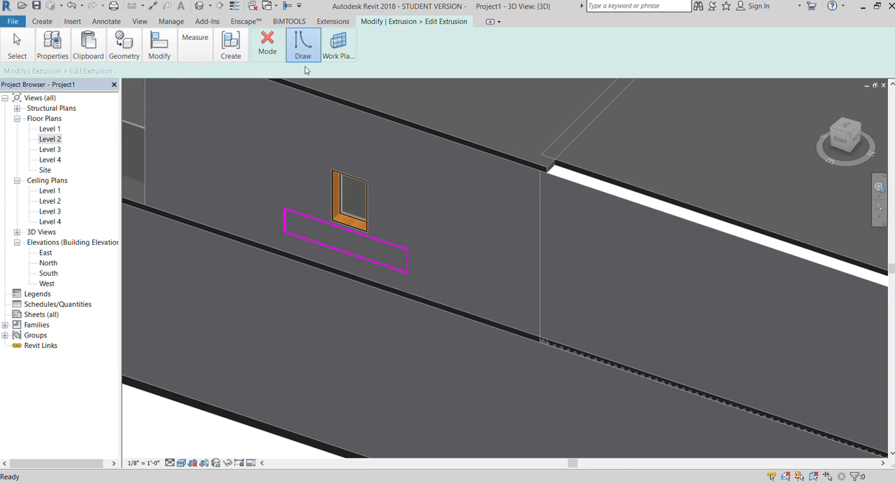
left_click(303, 227)
left_click(381, 257)
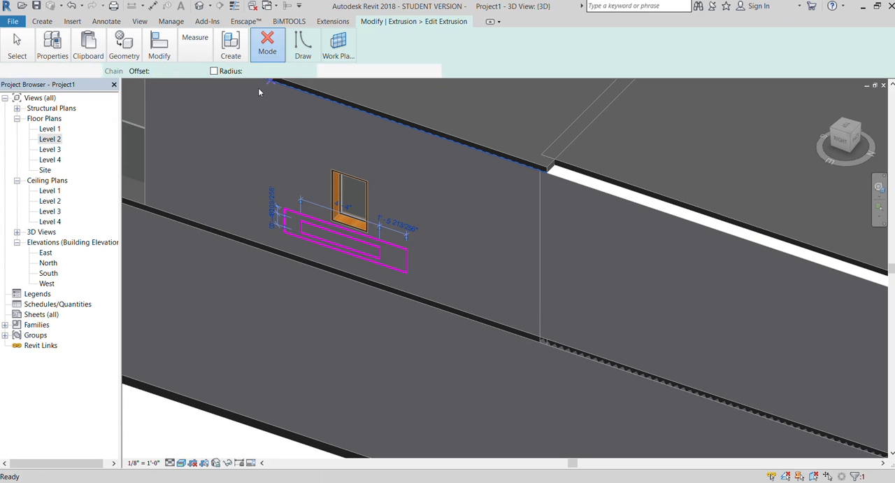
left_click(258, 46)
Reopen the extrusion's sketch, delete the inner rectangle and finish the sketch.
scroll(296, 210, "down", 1)
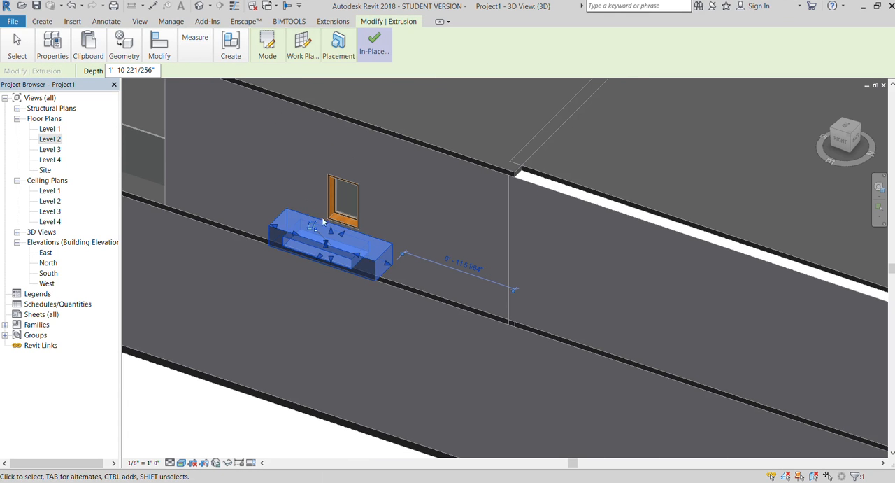
left_click(309, 204)
left_click(833, 140)
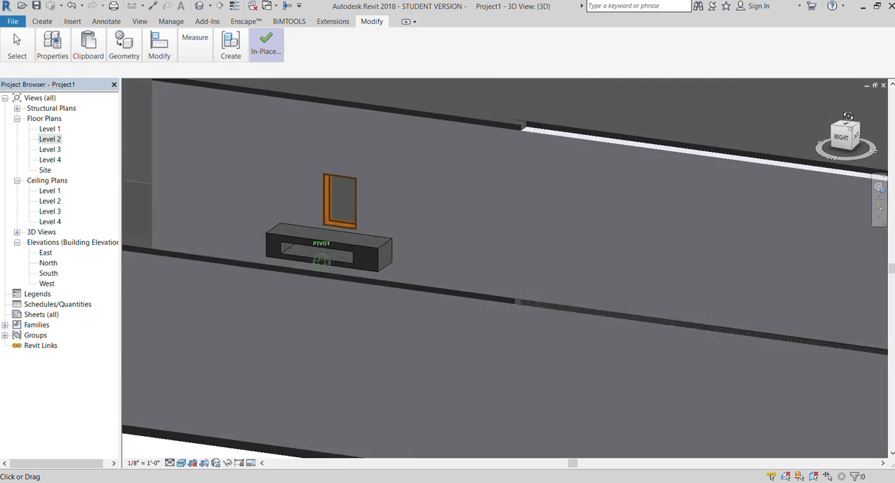
middle_click_drag(699, 210, 759, 245, "shift")
left_click(827, 140)
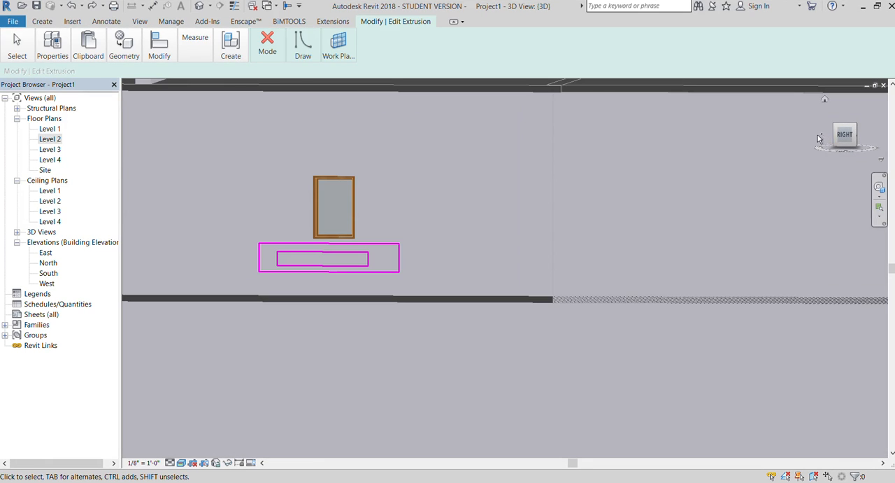
left_click(252, 39)
left_click(258, 94)
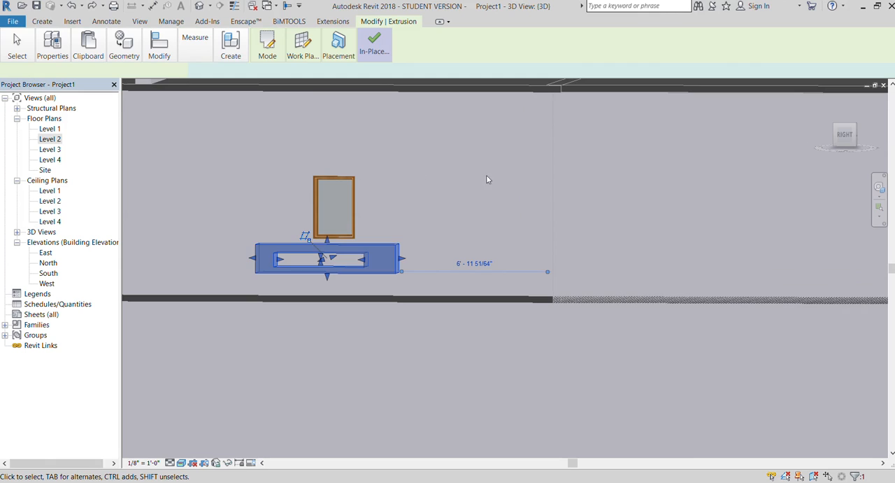
double_click(321, 244)
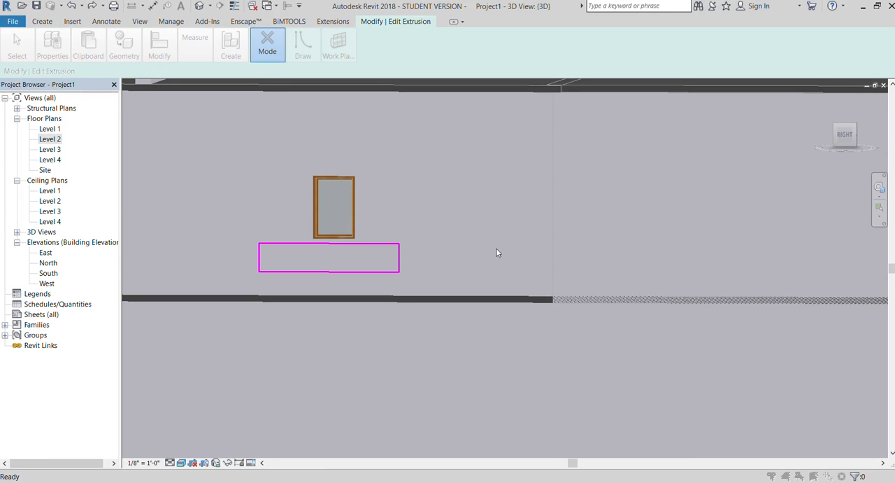
Reopen the block's extrusion sketch and try to shift the upper long line of its rectangle downwards.
left_click_drag(843, 139, 819, 162)
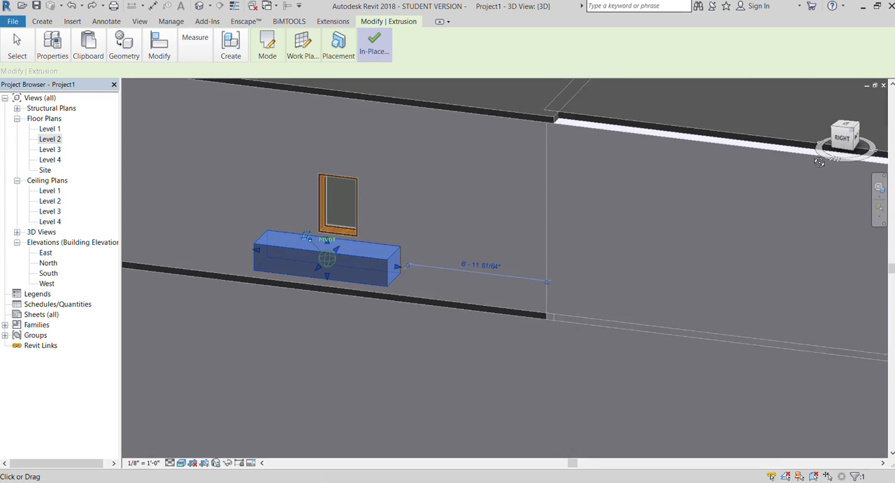
left_click(845, 128)
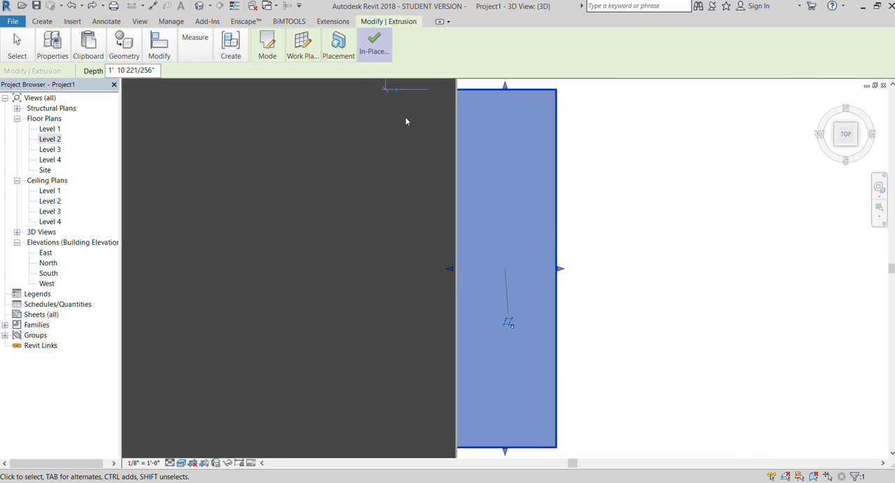
left_click(265, 47)
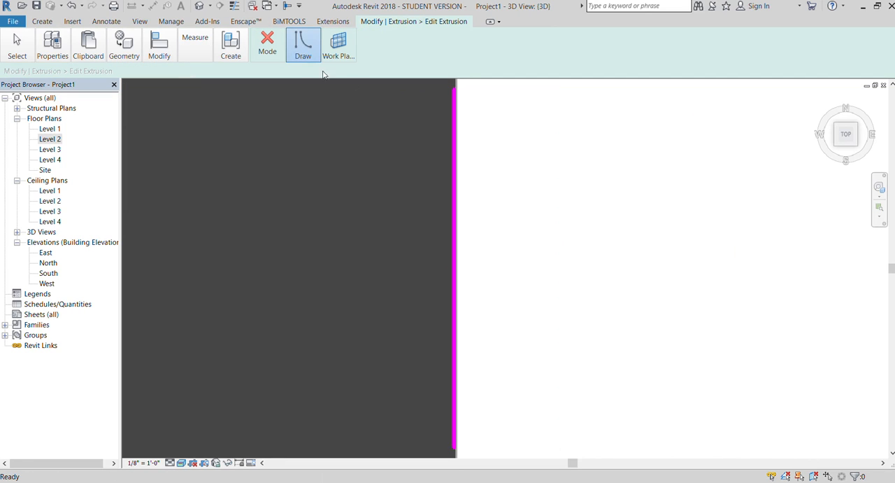
left_click(464, 188)
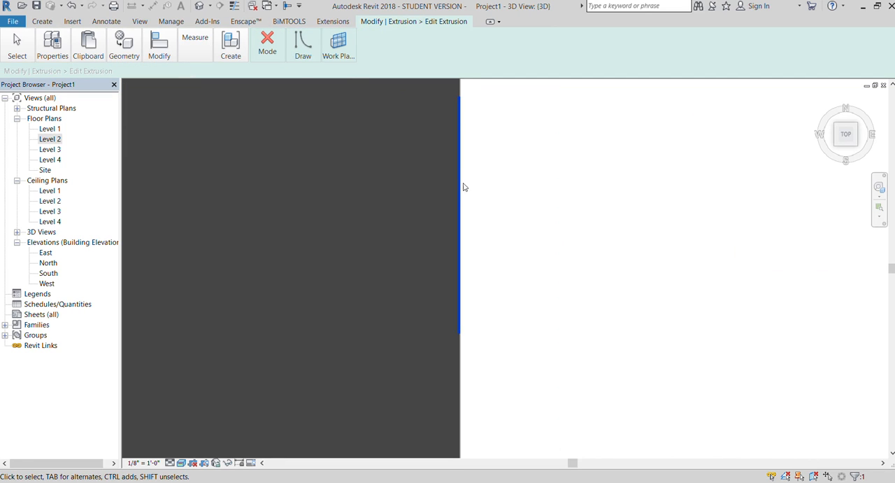
mouse_move(847, 134)
left_mouse_down()
mouse_move(831, 123)
mouse_move(822, 91)
mouse_move(837, 99)
left_mouse_up()
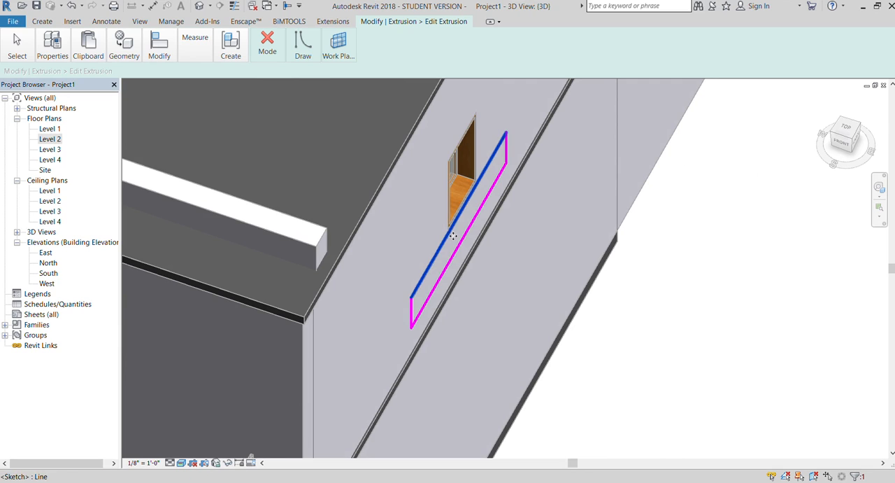
left_click_drag(453, 236, 476, 240)
left_click(560, 212)
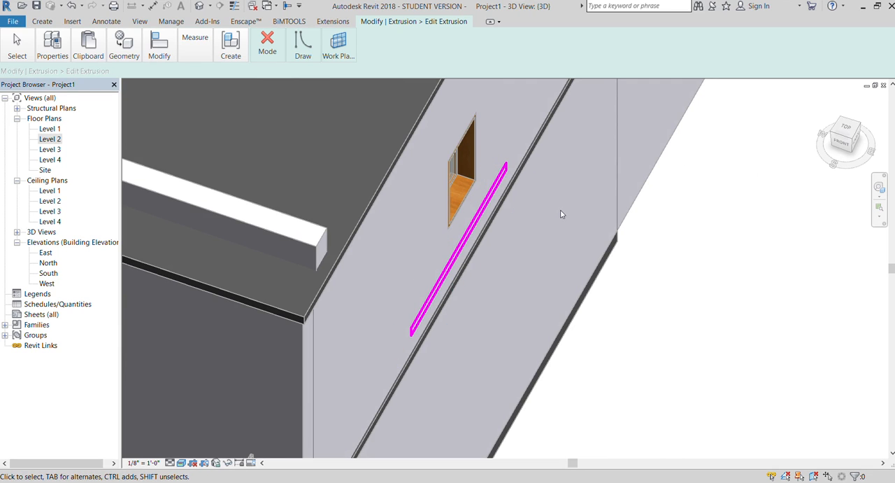
Undo the last sketch line move, finish the extrusion sketch and deselect the block.
key("ctrl+z")
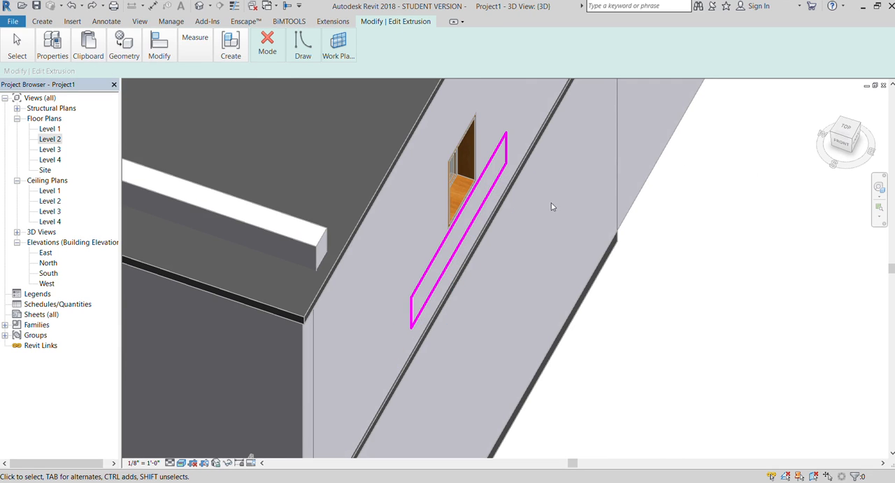
left_click(255, 53)
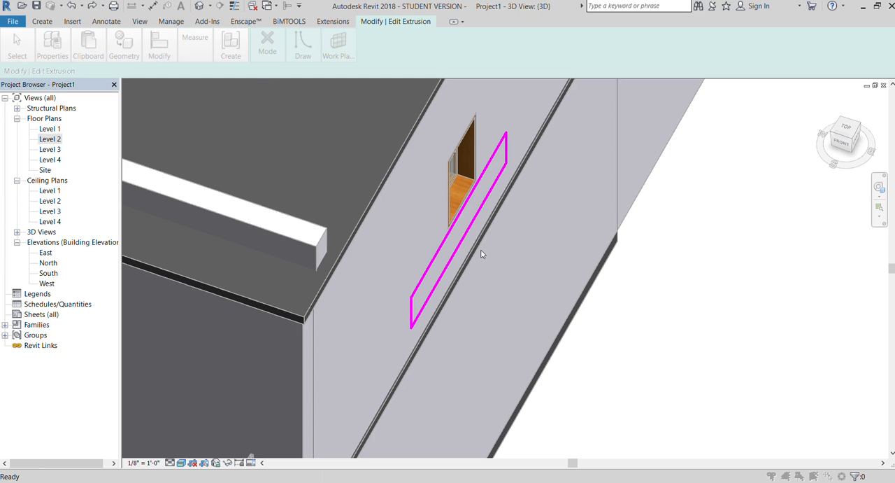
scroll(403, 186, "down", 3)
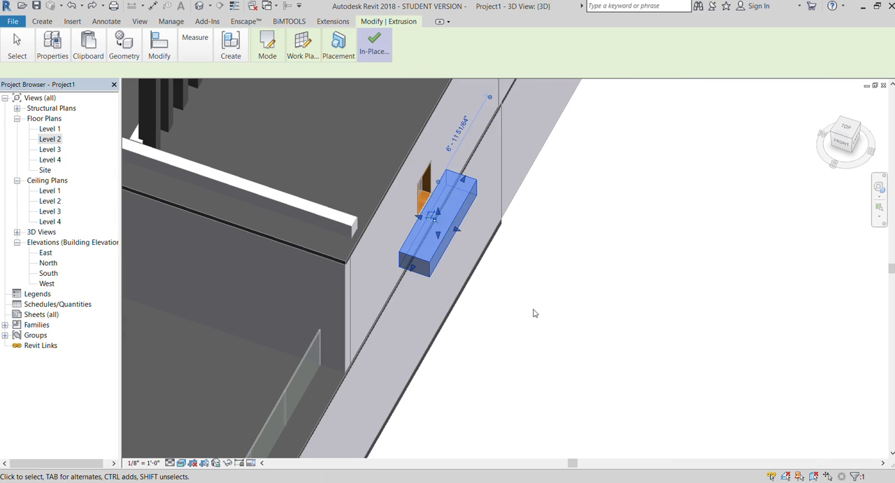
left_click(537, 307)
left_click(855, 141)
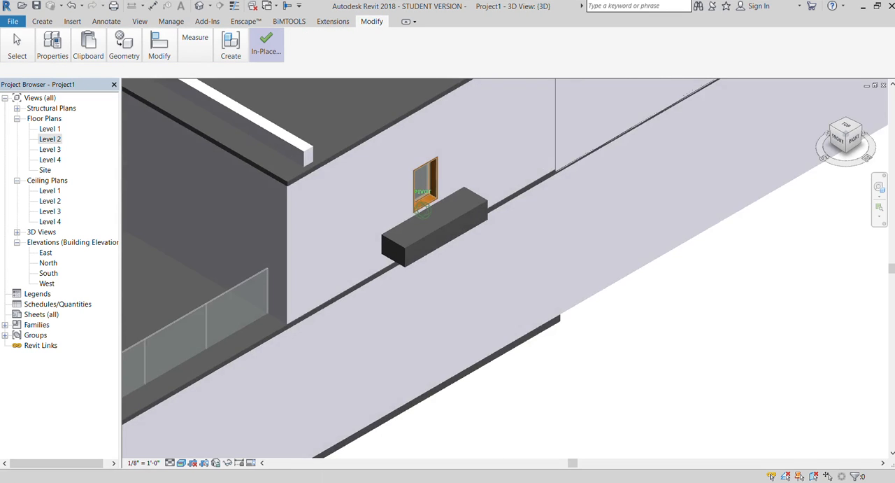
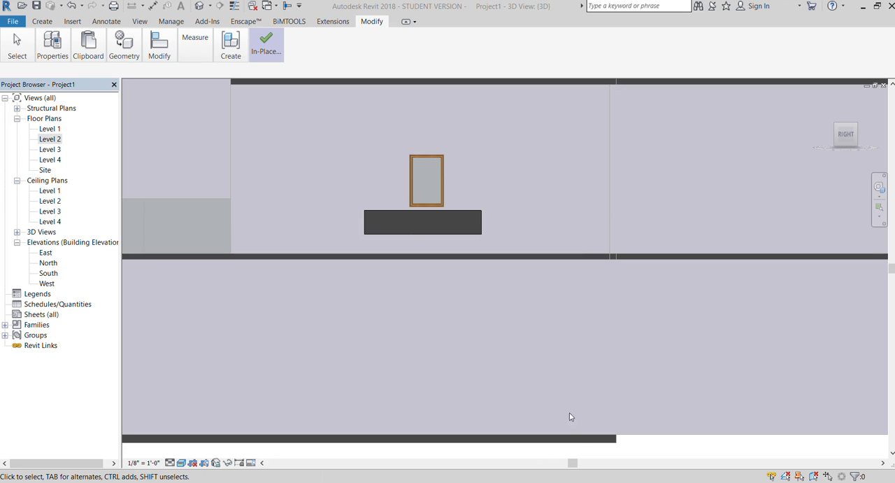
Copy the block under the window sideways along the wall, placing the copy beside the original.
scroll(473, 272, "down", 2)
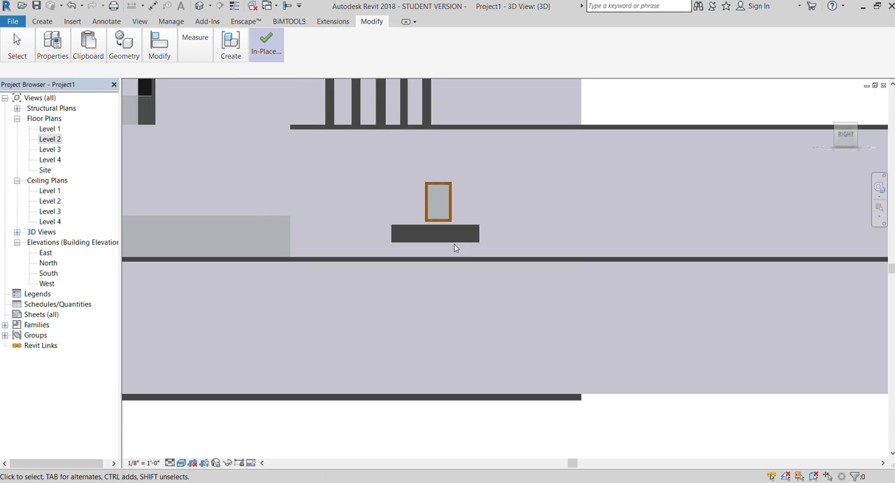
left_click(448, 228)
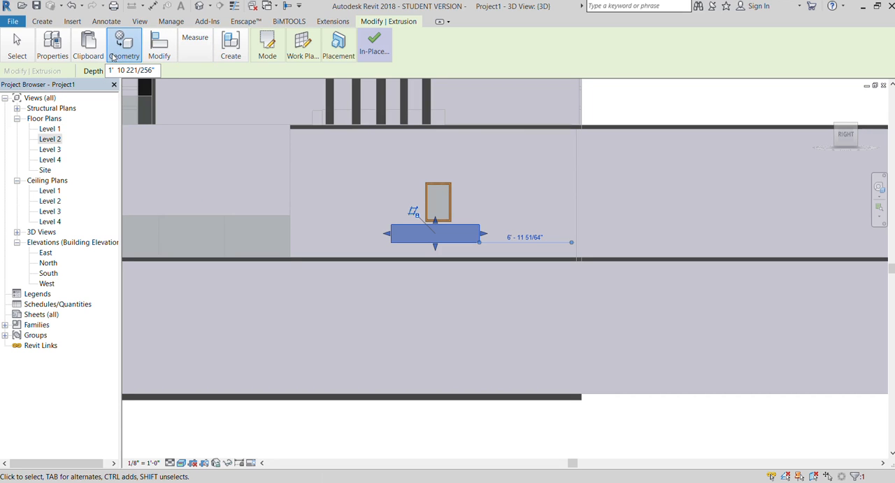
left_click(182, 95)
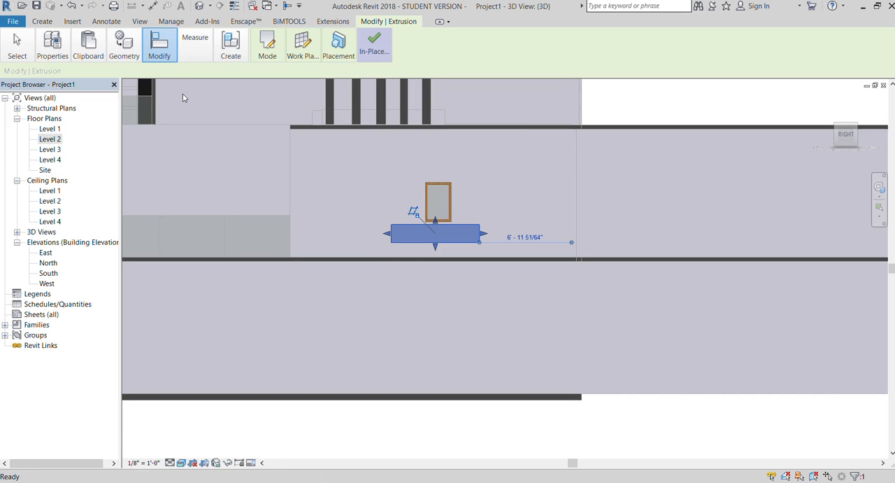
left_click(419, 235)
left_click(525, 235)
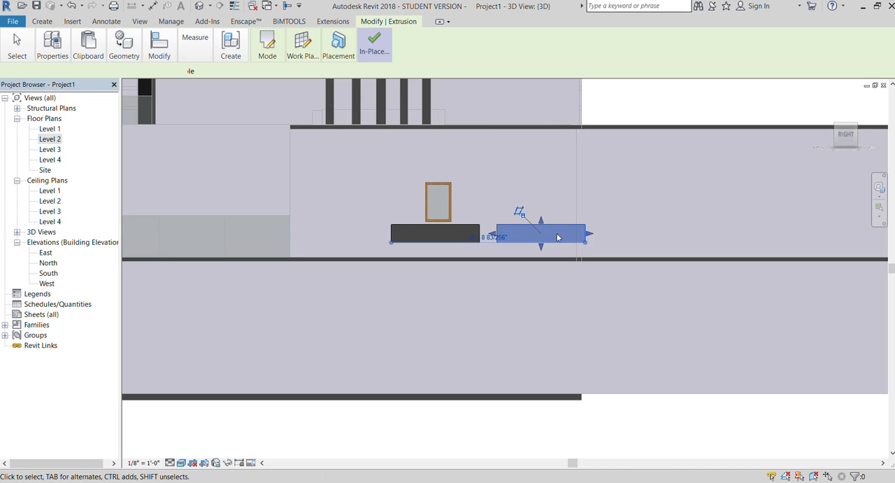
Reshape the copied block into a narrow upright pillar spanning the storey from the floor slab to the roof slab.
left_click_drag(535, 237, 513, 252)
left_click_drag(514, 217, 516, 126)
left_click_drag(526, 197, 526, 196)
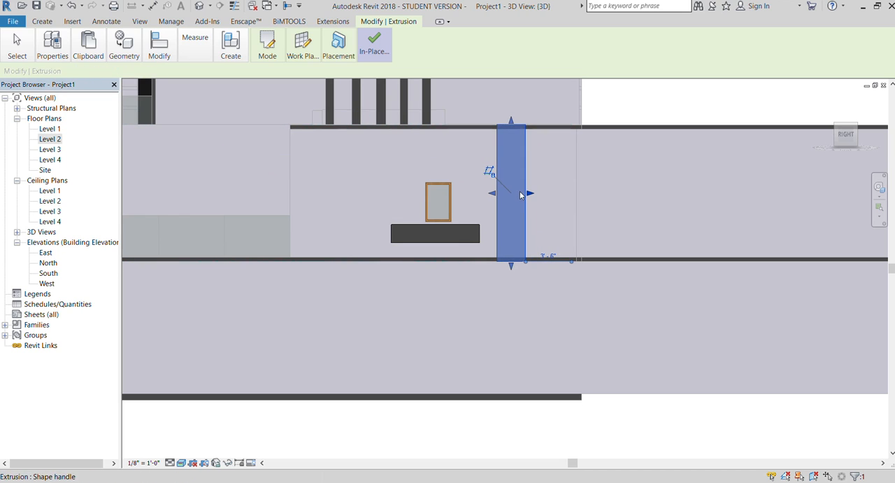
scroll(490, 211, "down", 2)
left_click(599, 130)
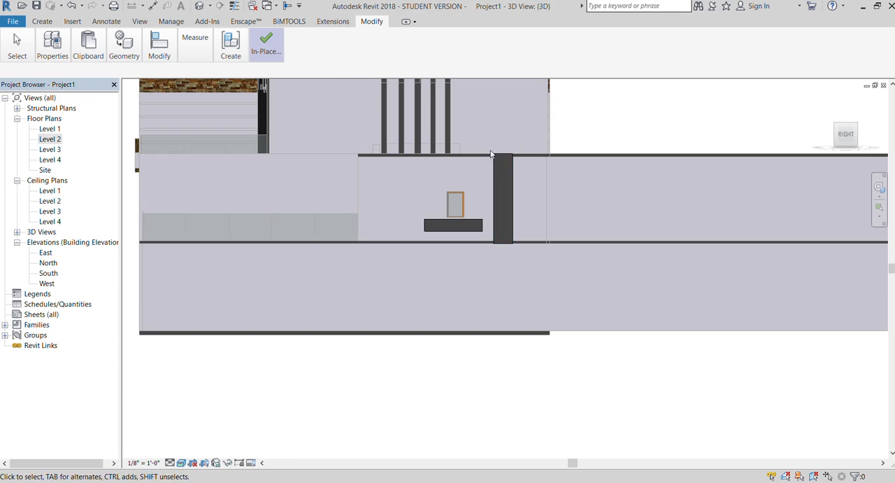
Copy the block under the window straight up to the underside of the roof slab.
scroll(489, 143, "up", 1)
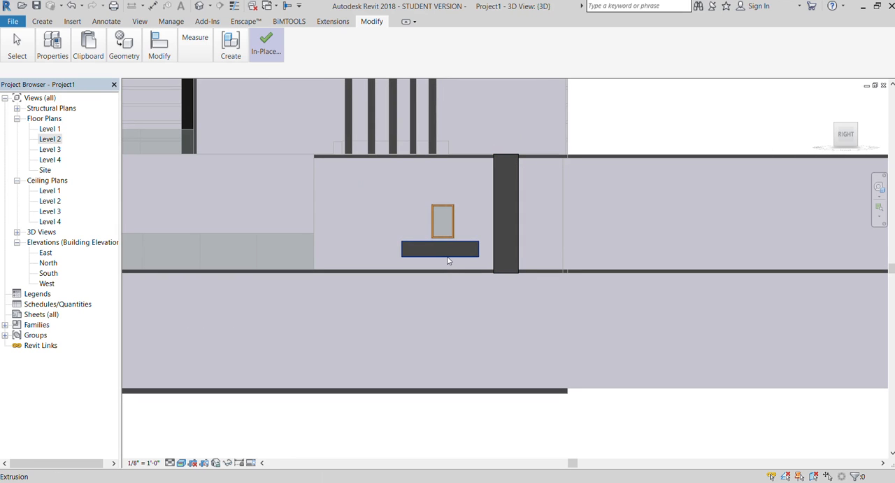
left_click(448, 260)
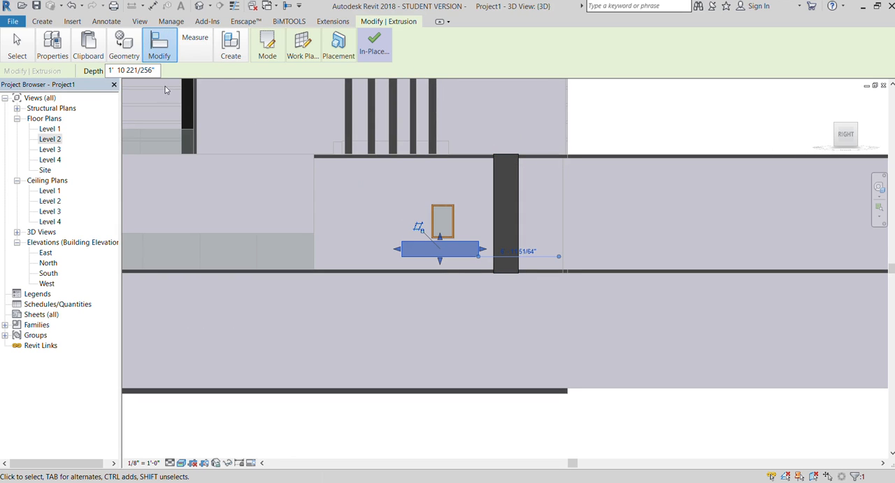
key("m")
key("v")
left_click(417, 245)
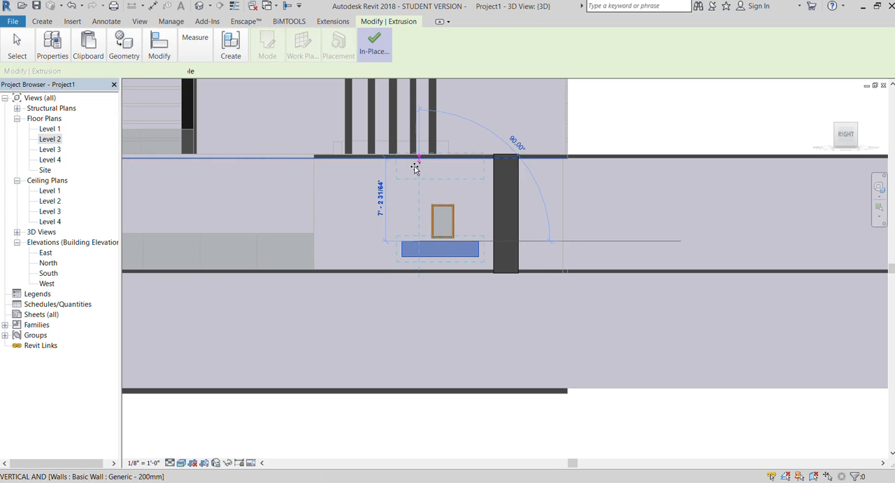
left_click(416, 167)
Stretch the upper block copy into a beam running from the wall's corner edge to the pillar.
left_click_drag(398, 168, 304, 168)
left_click(302, 202)
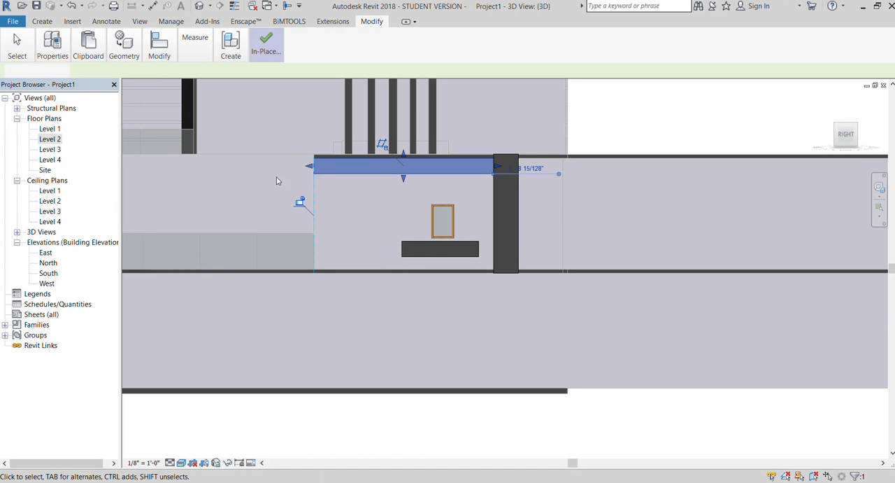
scroll(410, 180, "down", 3)
Copy the tall pillar horizontally to the opposite side of the window, under the beam.
left_click(834, 136)
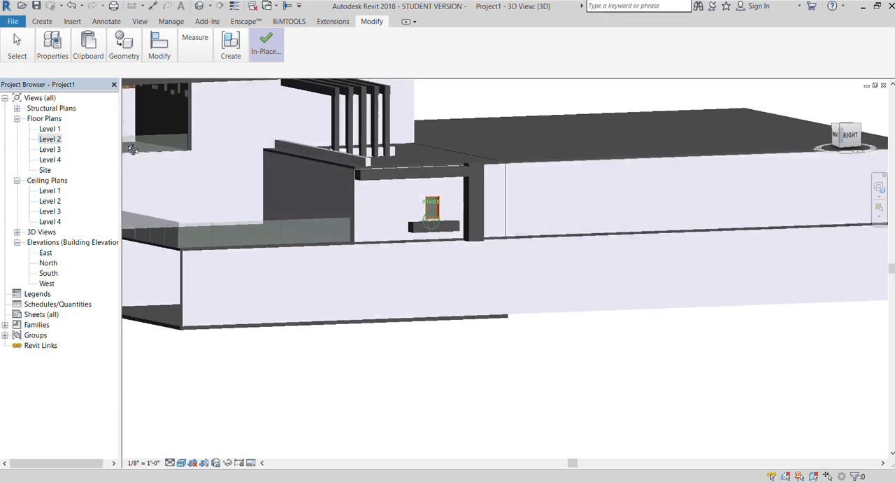
mouse_move(845, 137)
left_mouse_down()
mouse_move(846, 119)
mouse_move(846, 135)
left_mouse_up()
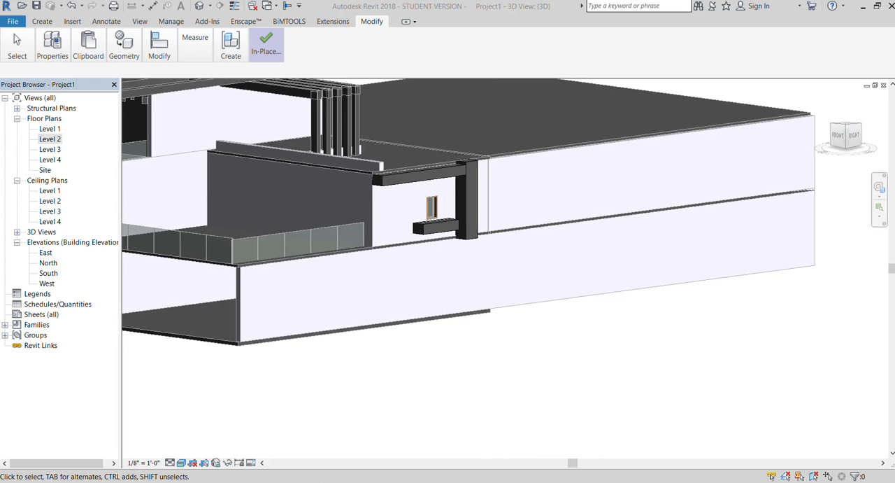
left_click(475, 213)
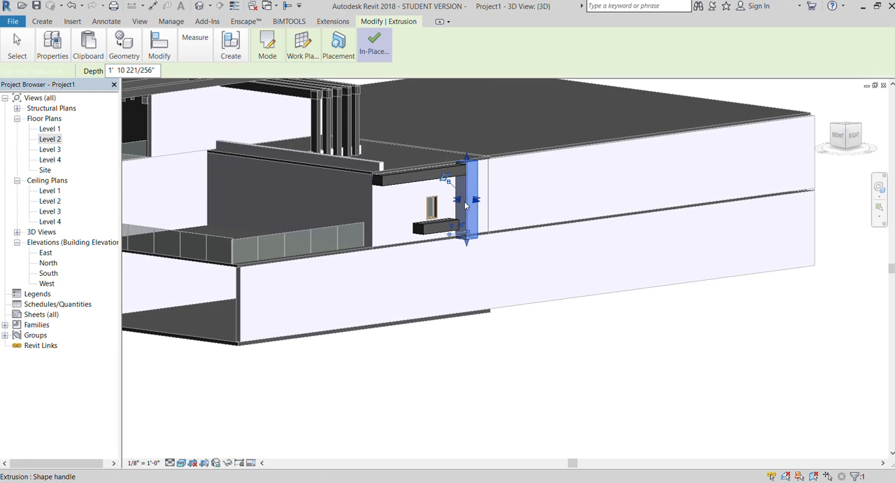
left_click(854, 136)
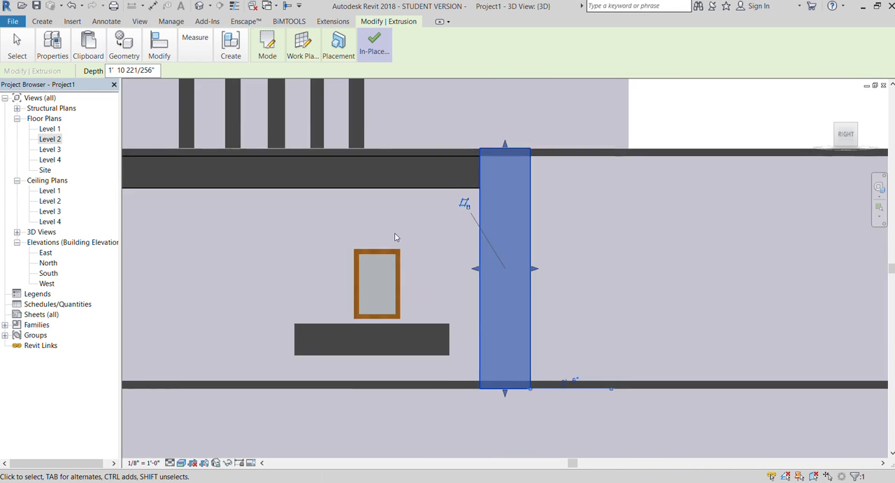
left_click(173, 95)
left_click(484, 279)
left_click(291, 276)
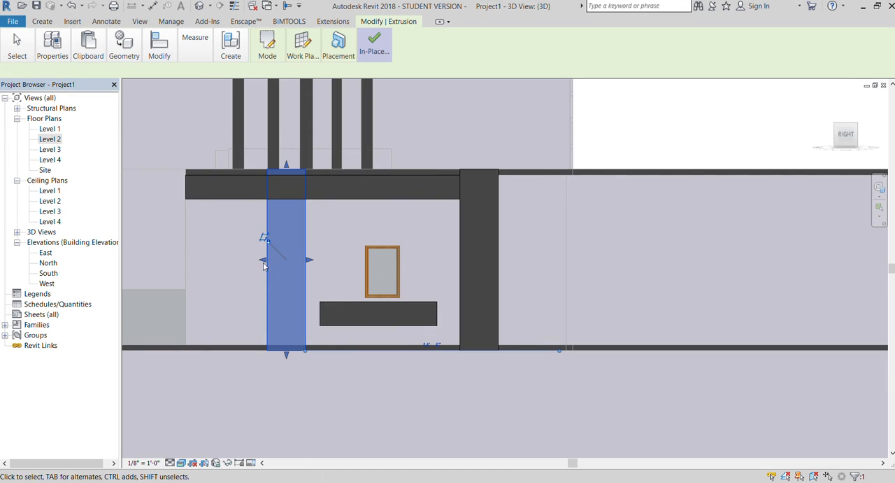
Narrow the copied pillar to about half its width, end it at the beam's upper edge, and finish the in-place model.
left_click_drag(288, 262, 288, 262)
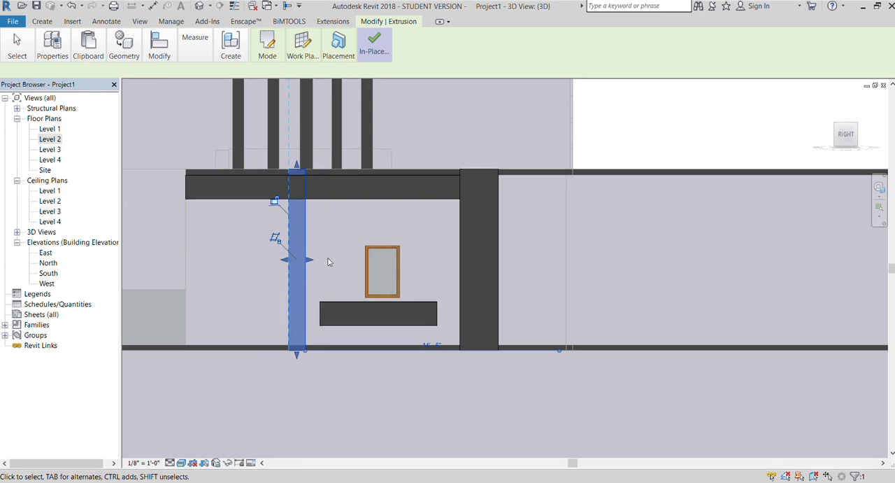
left_click_drag(297, 165, 299, 181)
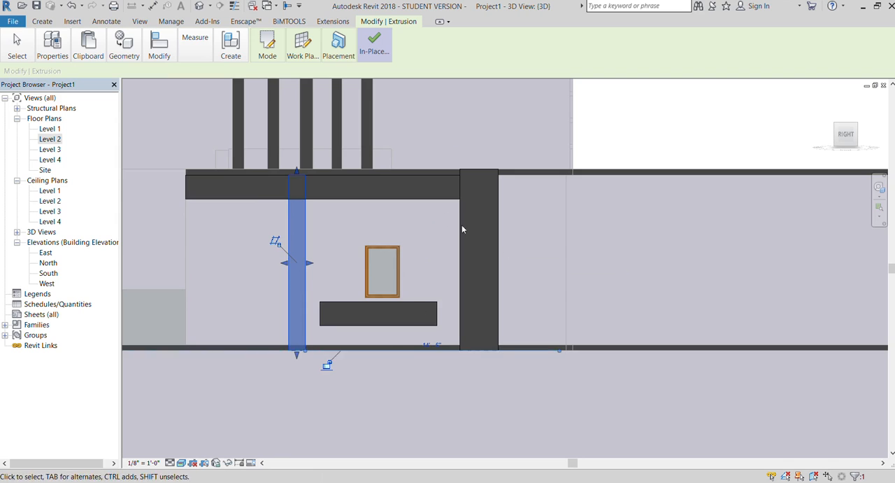
scroll(462, 224, "down", 3)
scroll(380, 223, "down", 2)
left_click(570, 143)
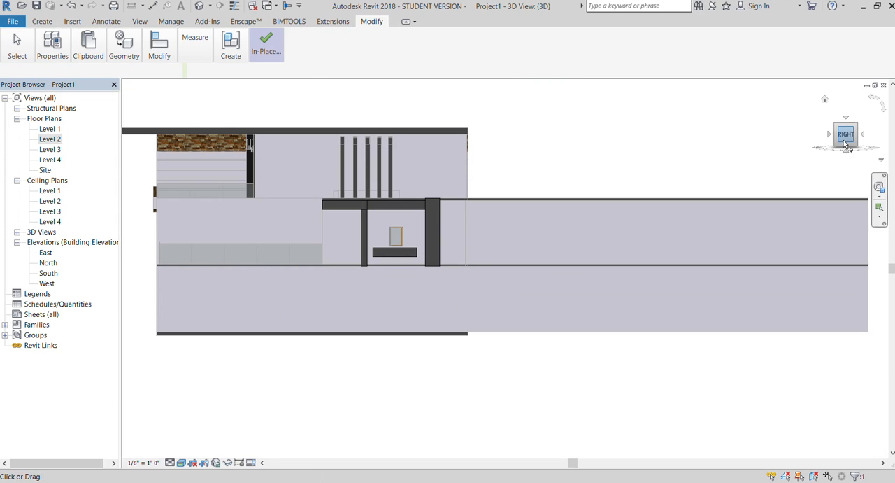
left_click(255, 70)
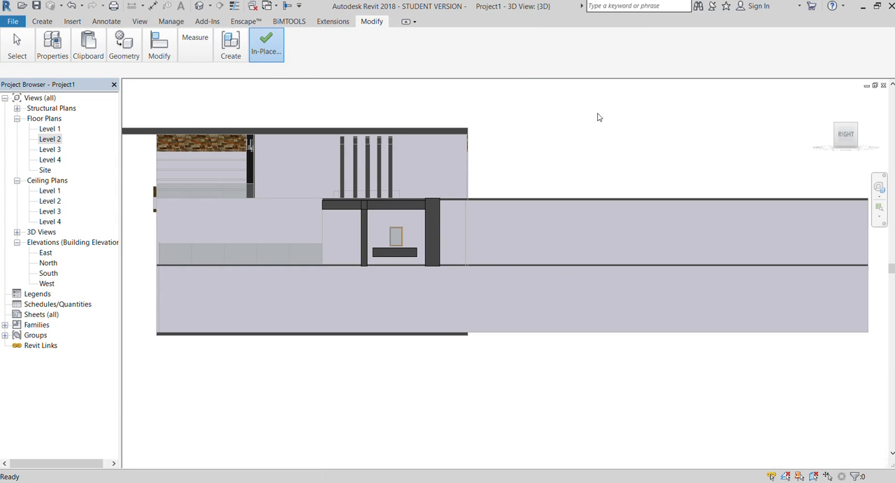
Select the finished window surround and make its narrow post about half as thick.
left_click_drag(851, 136, 854, 142)
middle_click_drag(432, 230, 456, 265, "shift")
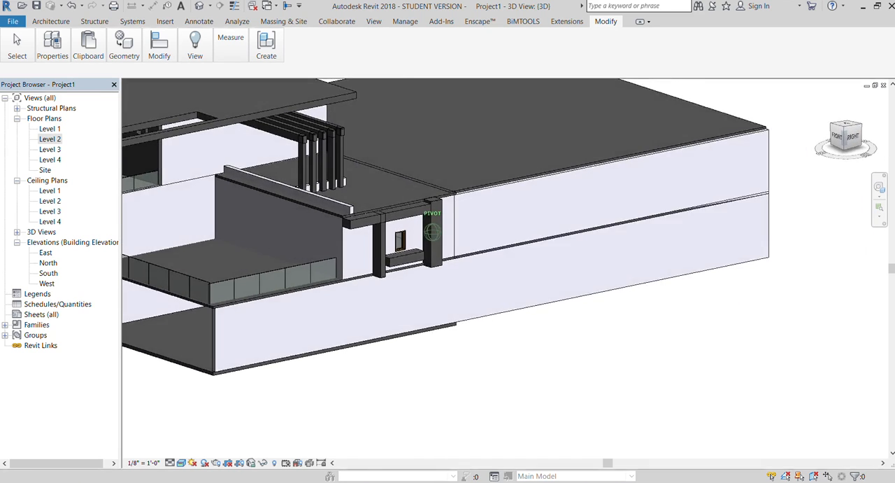
scroll(401, 223, "up", 3)
left_click(403, 221)
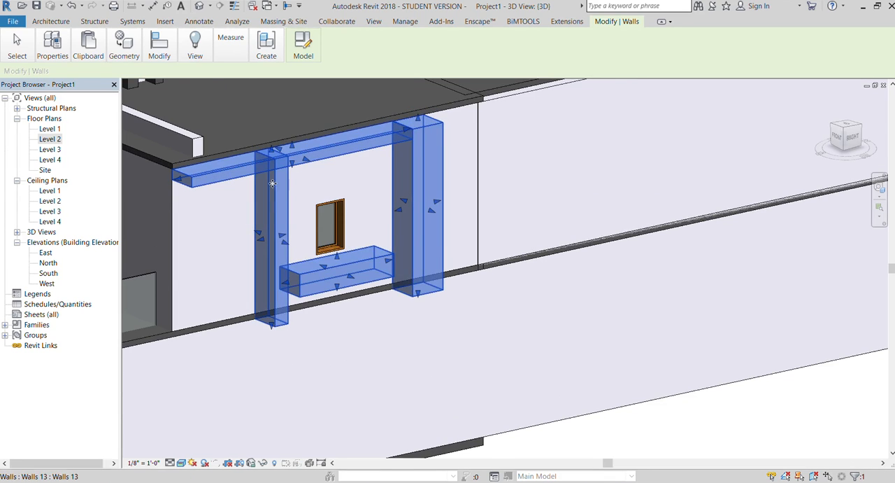
scroll(265, 214, "down", 2)
left_click_drag(262, 216, 273, 218)
scroll(280, 244, "down", 2)
left_click(414, 340)
Reduce how far the wide pillar projects from the wall by pulling its outer face inwards.
scroll(300, 205, "up", 3)
scroll(312, 219, "up", 3)
left_click(337, 238)
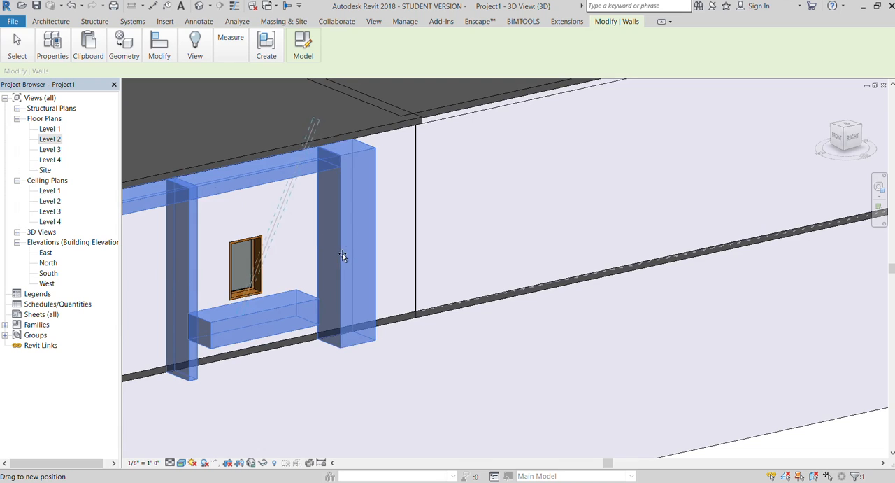
left_click_drag(347, 258, 344, 256)
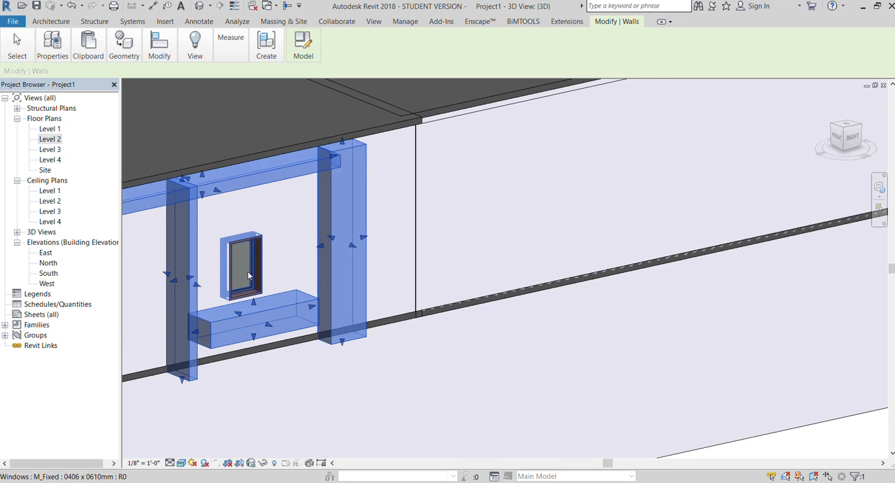
Extend the thin post's outer face so it projects beyond the block under the window, then deselect the surround.
scroll(251, 273, "down", 1)
left_click_drag(203, 282, 209, 289)
scroll(249, 262, "down", 3)
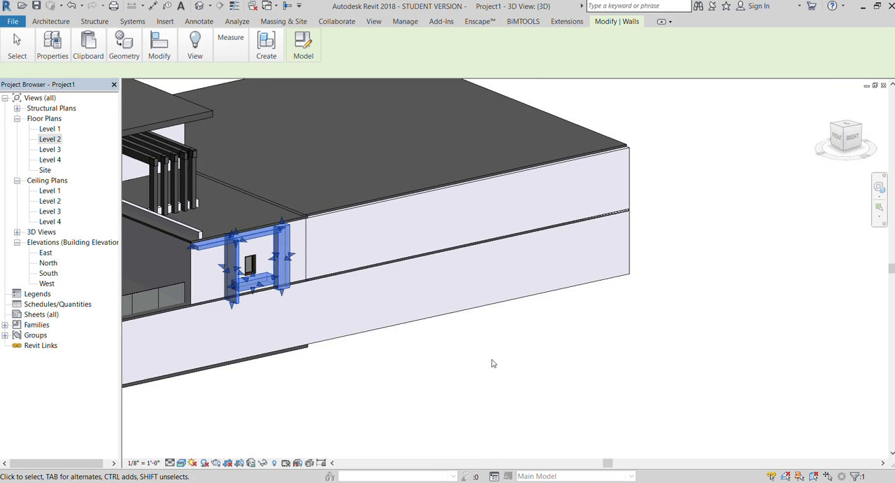
left_click(491, 363)
middle_click_drag(536, 346, 545, 296, "shift")
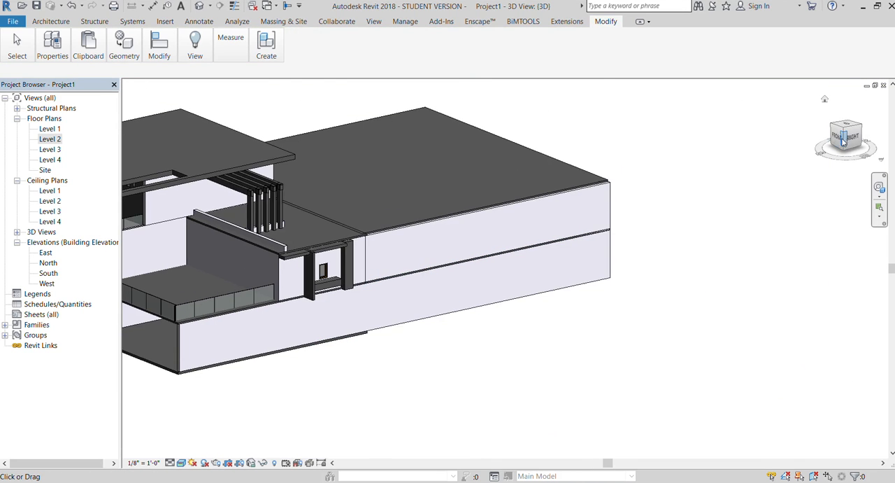
left_click(844, 138)
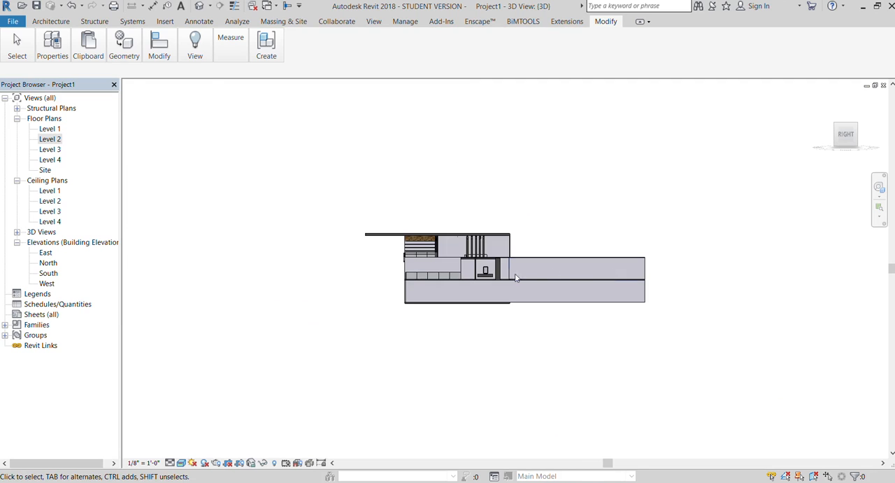
scroll(515, 278, "up", 5)
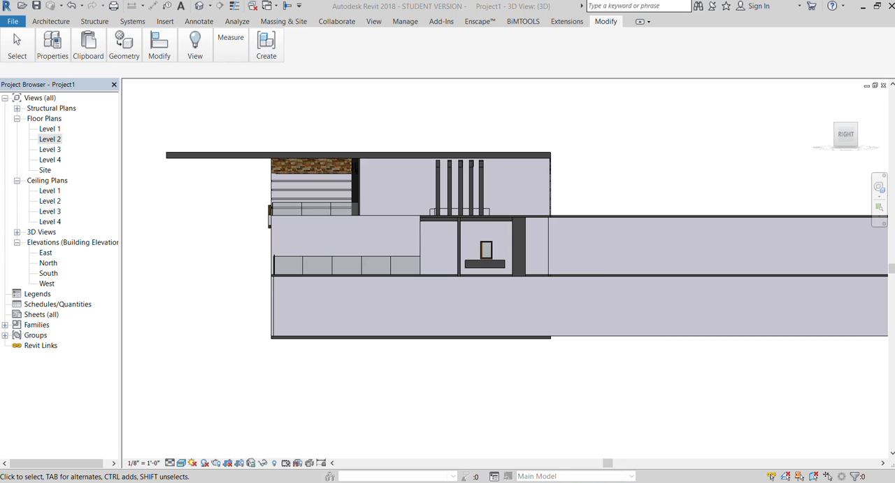
scroll(506, 234, "up", 4)
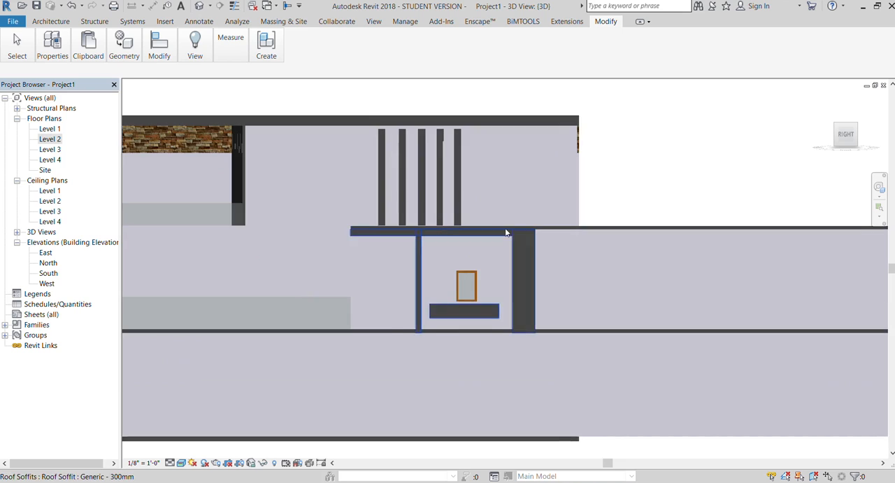
scroll(312, 204, "down", 3)
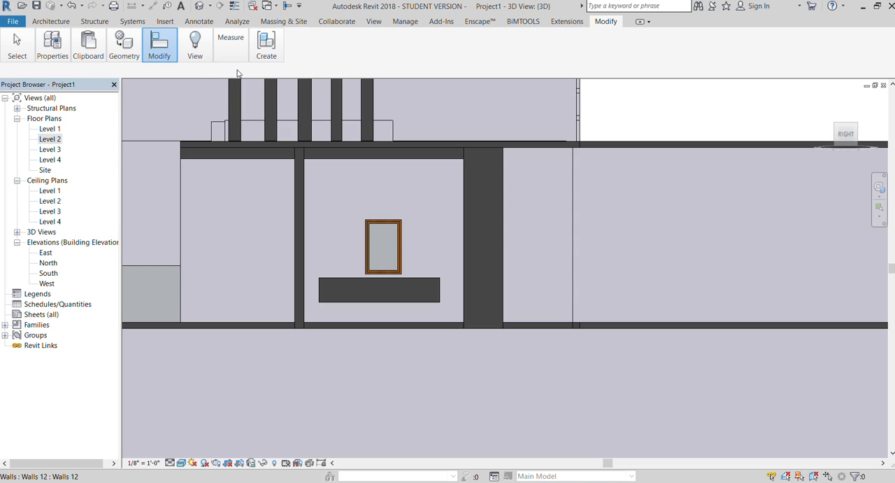
key("s")
key("l")
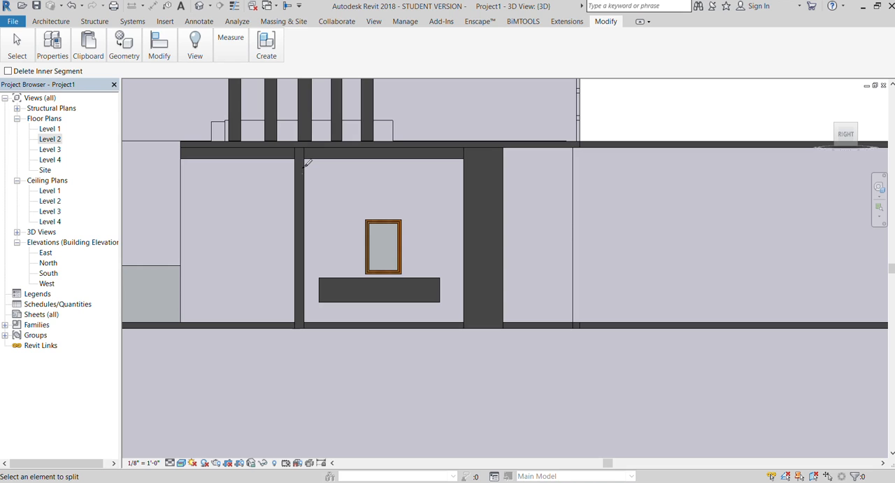
key("Escape")
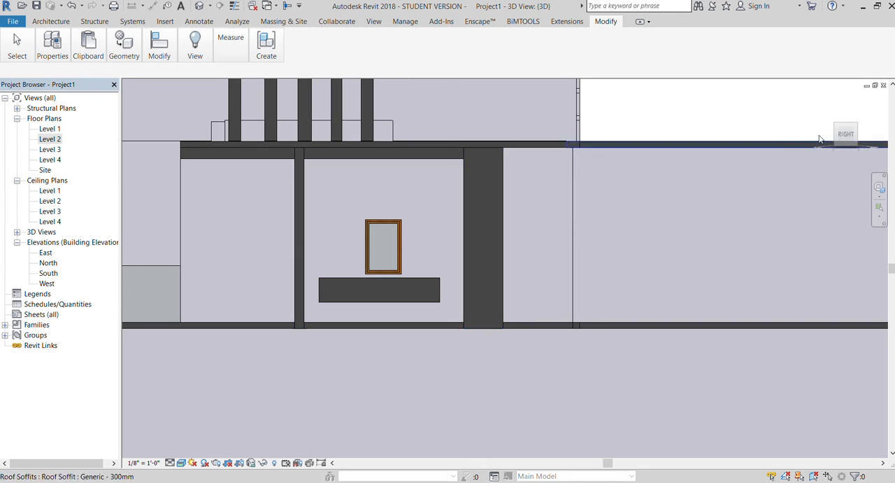
In the Level 2 floor plan, split the window wall at the inner faces of the wide pillar and the thin post.
left_click_drag(845, 134, 884, 144)
scroll(345, 163, "down", 2)
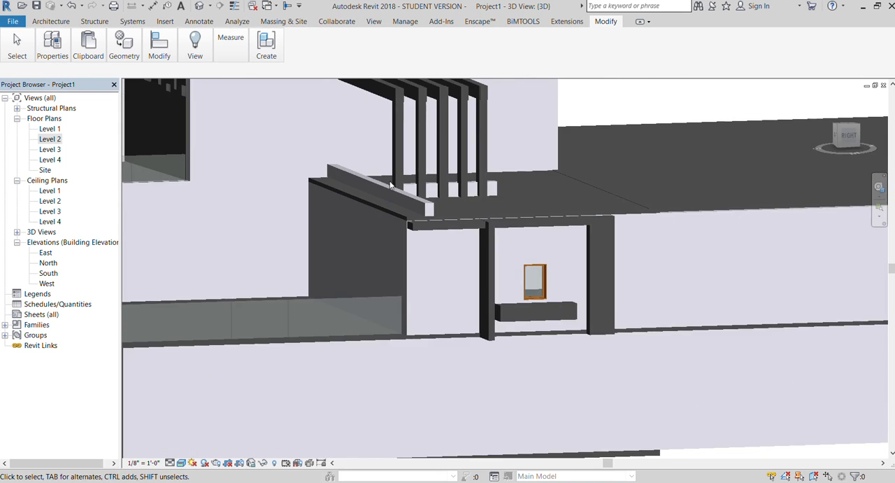
scroll(656, 286, "up", 5)
double_click(60, 140)
scroll(482, 253, "up", 5)
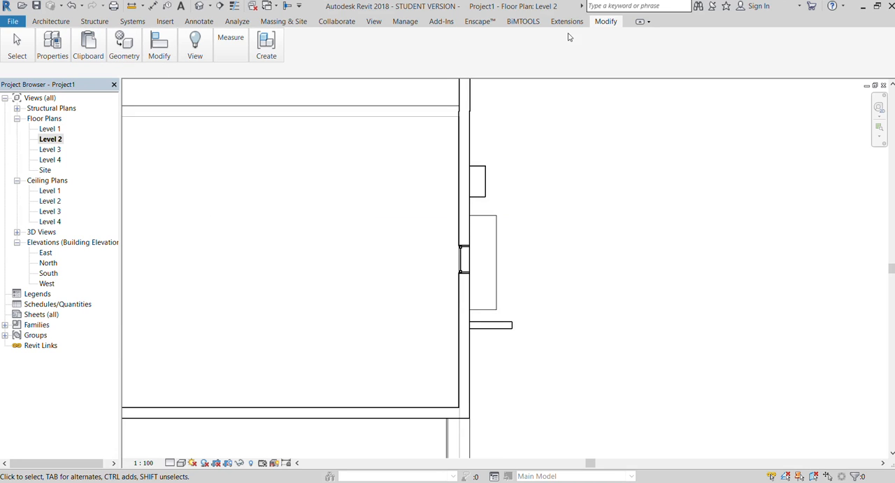
key("s")
key("l")
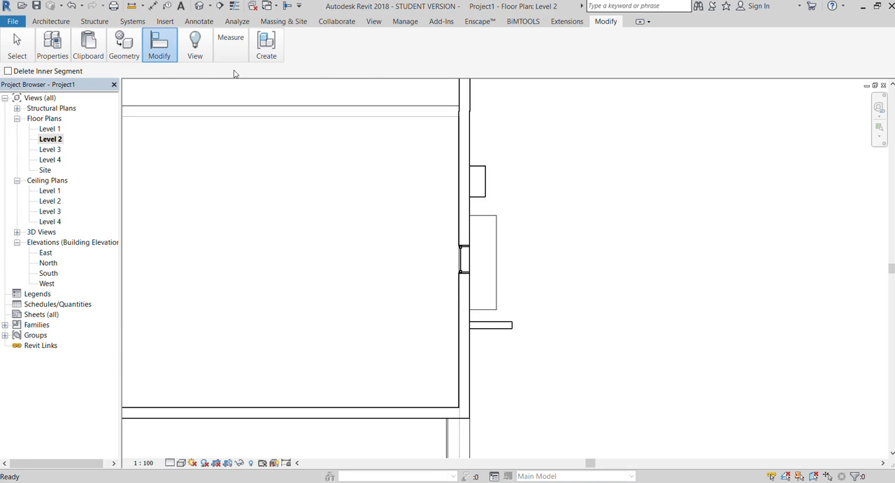
left_click(464, 197)
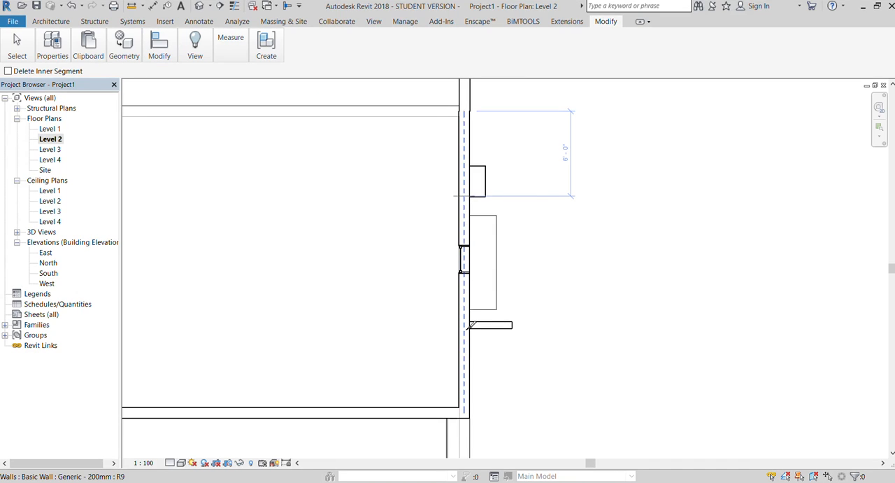
left_click(469, 324)
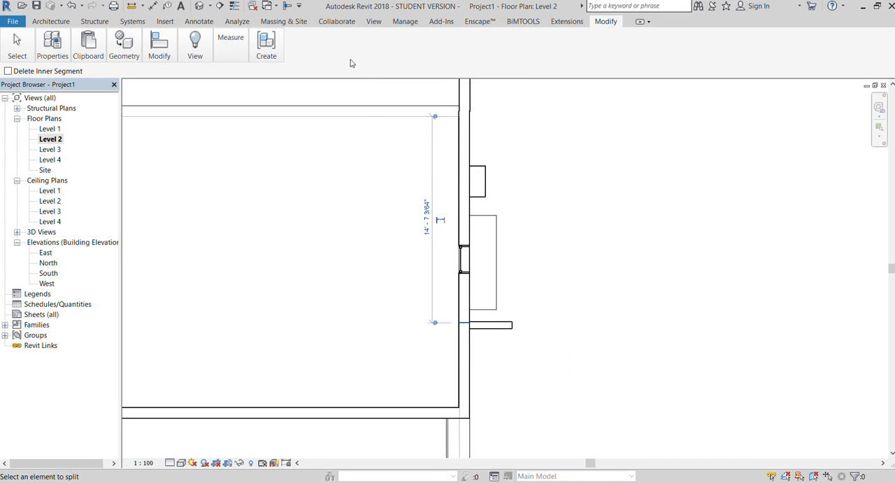
Return to 3D, select the wall segment between the pillars to check the split, and view the house squarely from its right side.
left_click(374, 21)
left_click(128, 48)
left_click(122, 68)
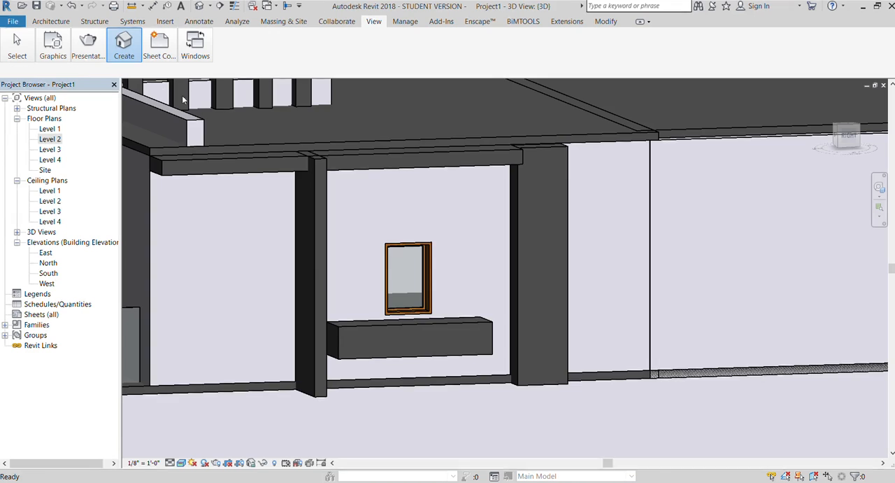
key("Escape")
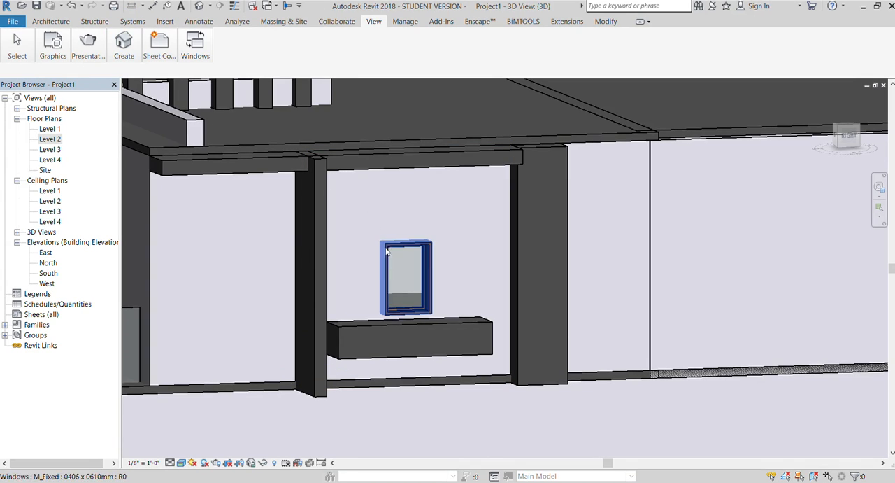
left_click(508, 185)
scroll(461, 254, "down", 2)
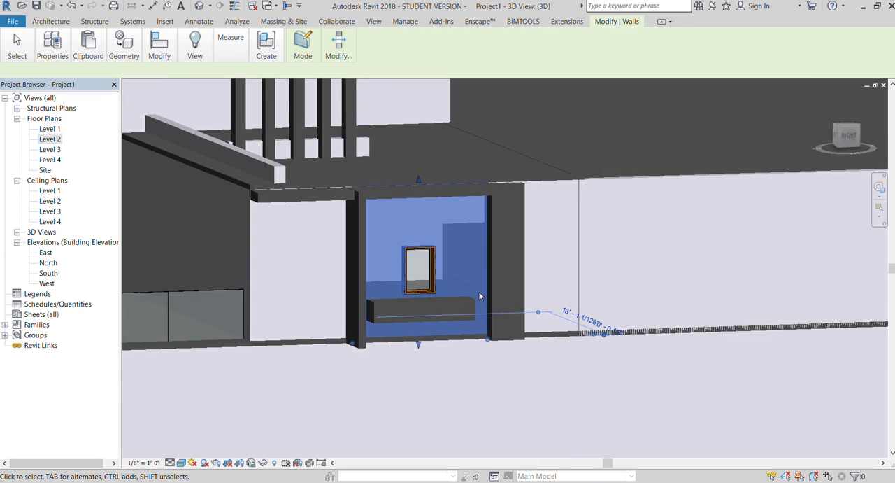
scroll(479, 292, "down", 1)
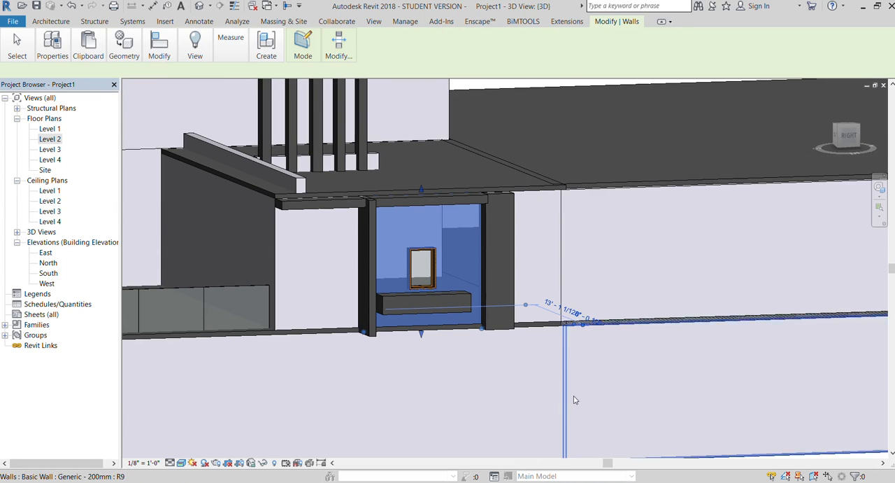
left_click(627, 389)
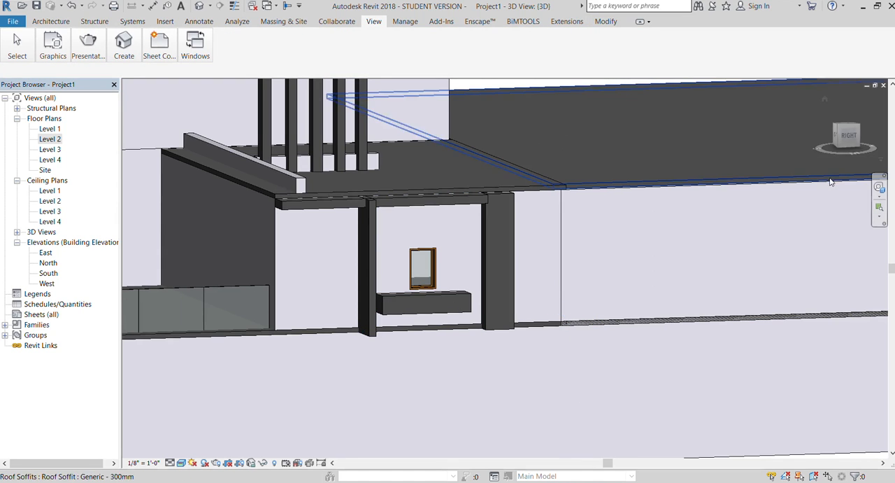
left_click(848, 137)
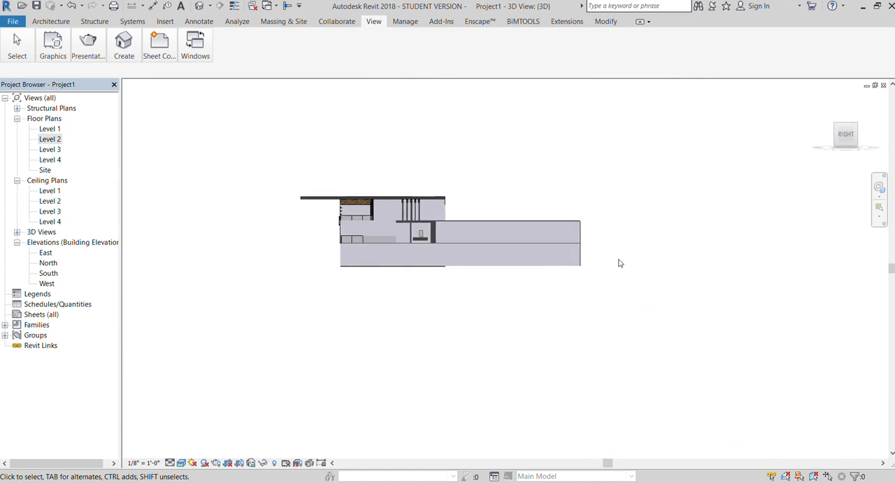
scroll(468, 270, "up", 4)
Try nudging the whole window surround slightly towards the rear and undo the move.
left_click(468, 264)
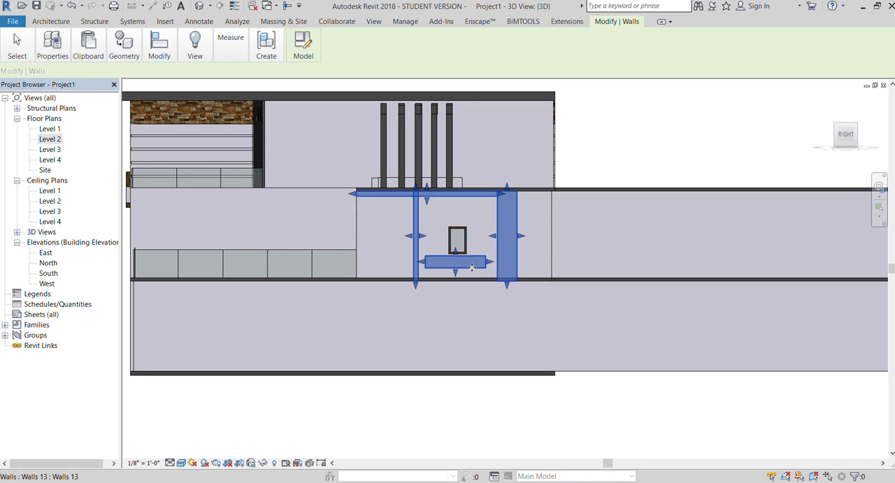
key("Right")
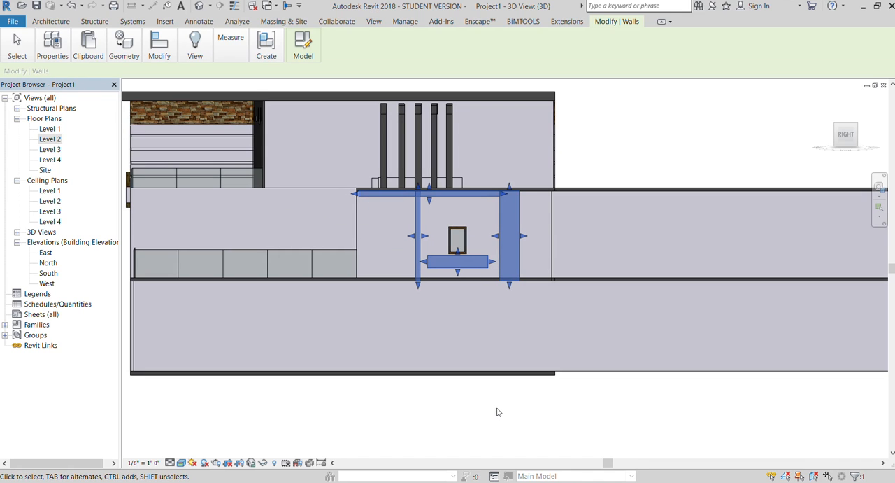
key("ctrl+z")
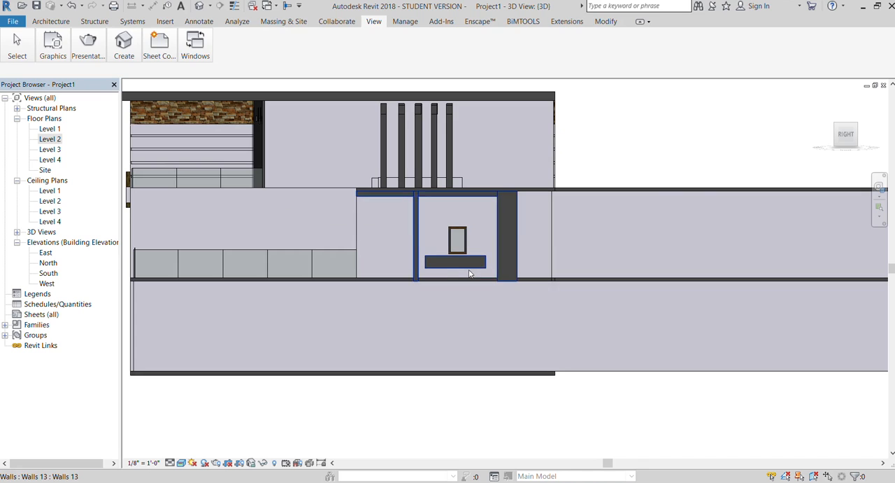
Lengthen the block under the window slightly towards the wide pillar and lower its upper edge to about half its height.
left_click(473, 269)
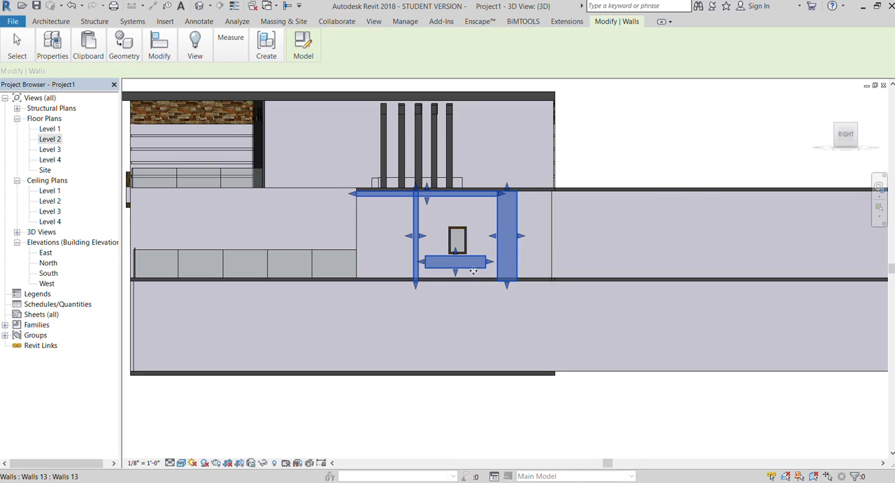
left_click(476, 409)
scroll(457, 216, "up", 3)
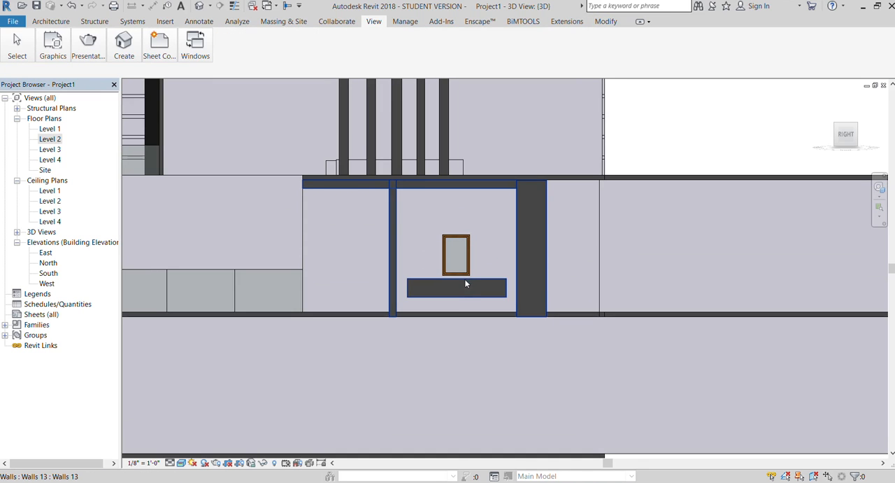
left_click(466, 286)
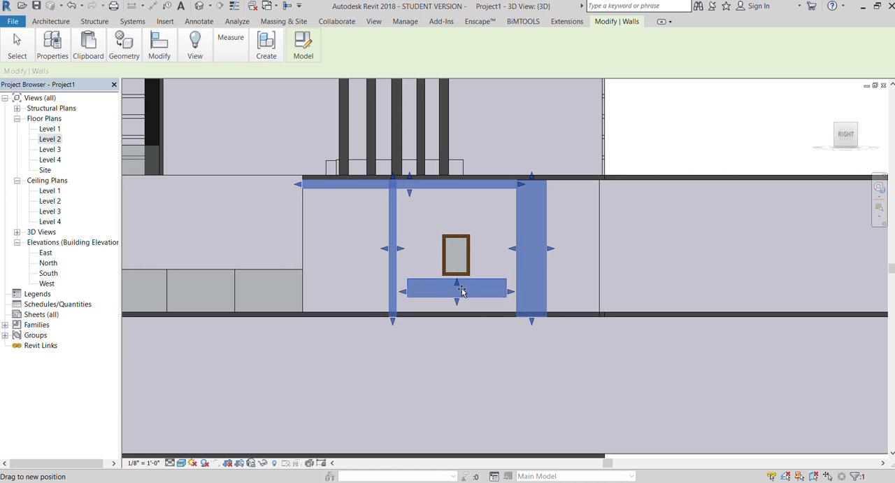
left_click(483, 382)
scroll(482, 382, "down", 1)
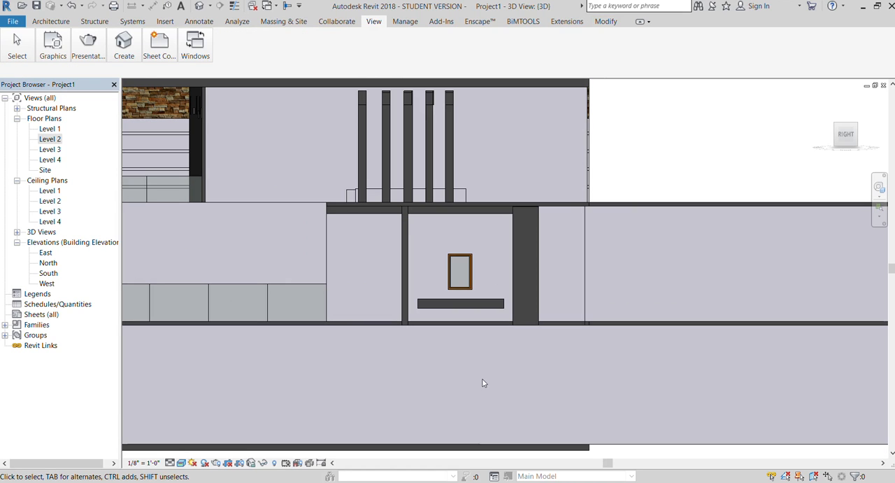
Place three evenly spaced horizontal wall reveals between the pillars, from near the beam down to the window's upper edge.
left_click(50, 21)
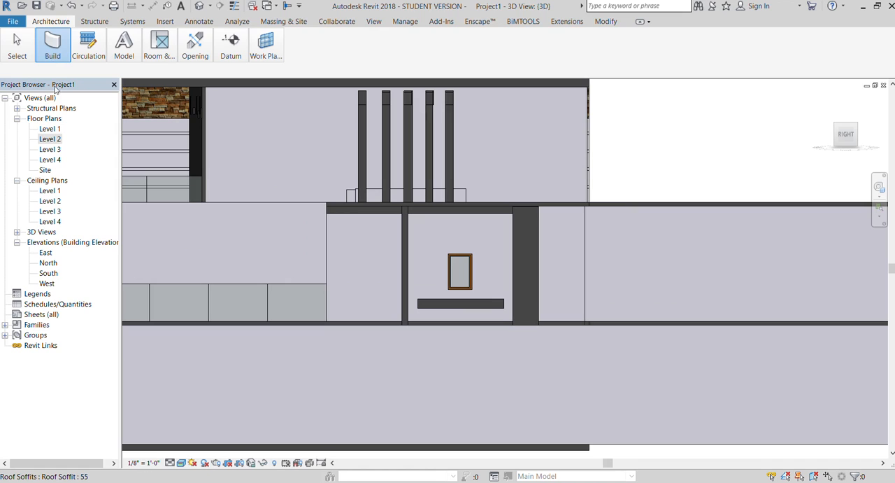
left_click(85, 216)
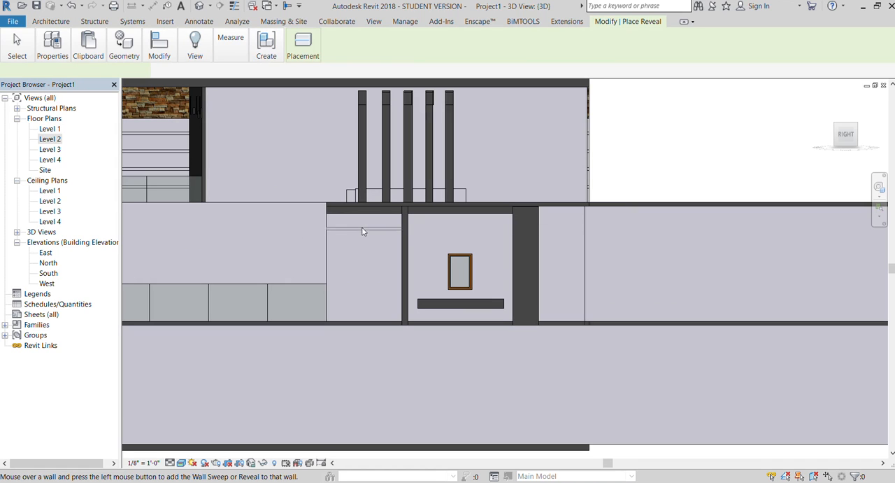
left_click(432, 229)
key("Escape")
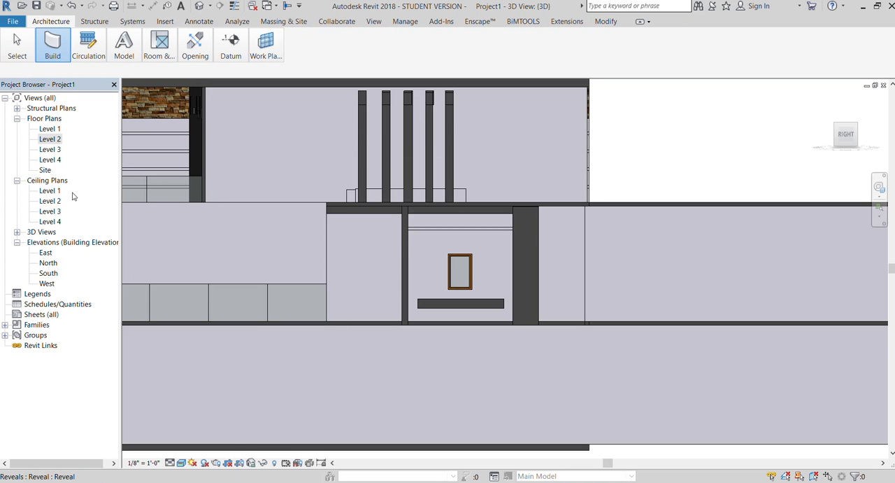
key("Return")
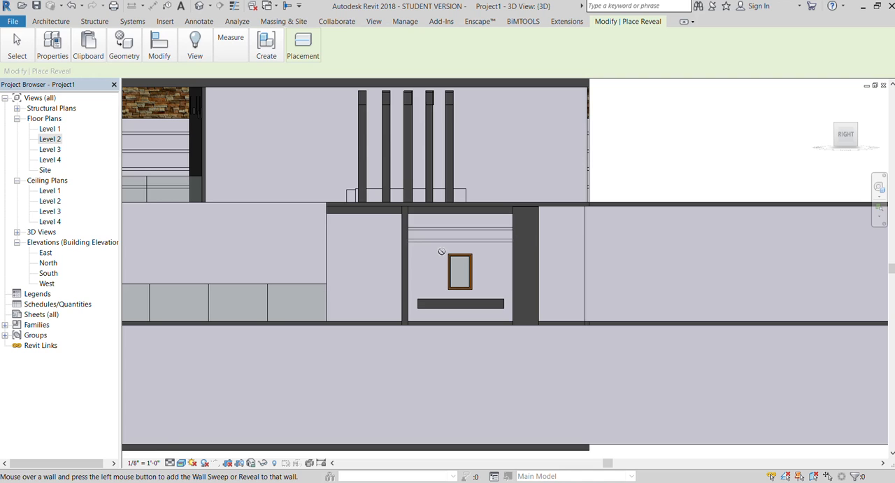
scroll(340, 119, "down", 4)
key("Escape")
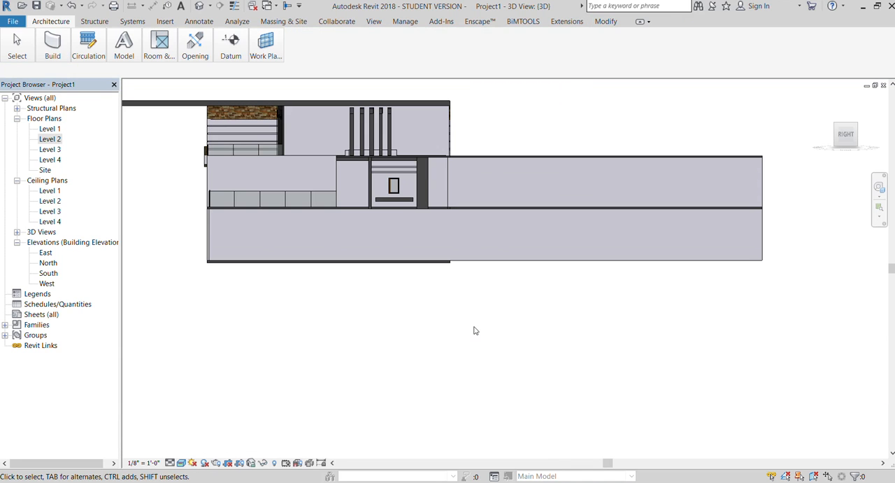
key("Return")
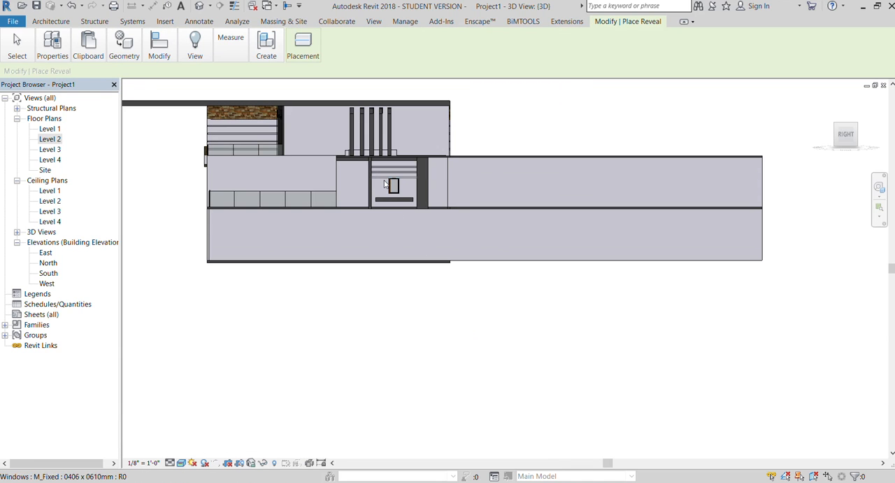
key("Escape")
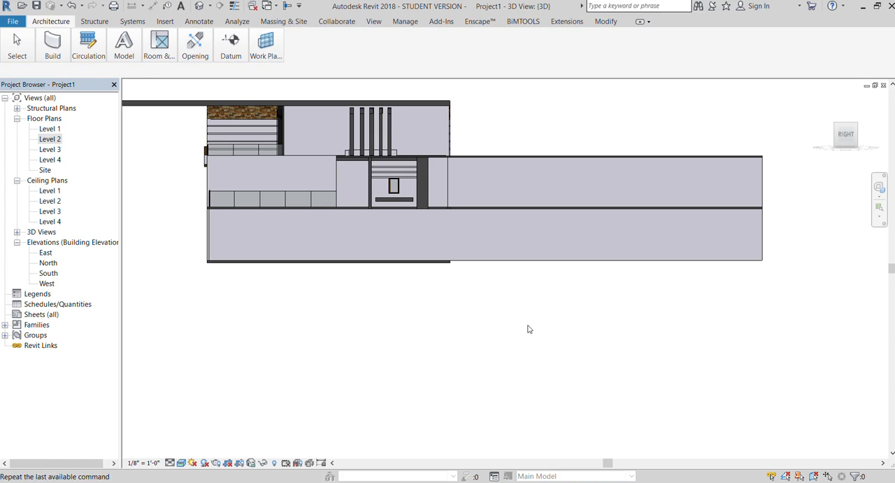
Add three more horizontal reveals to the same wall segment, spaced down the window's height to its lower edge.
key("Return")
scroll(398, 194, "up", 3)
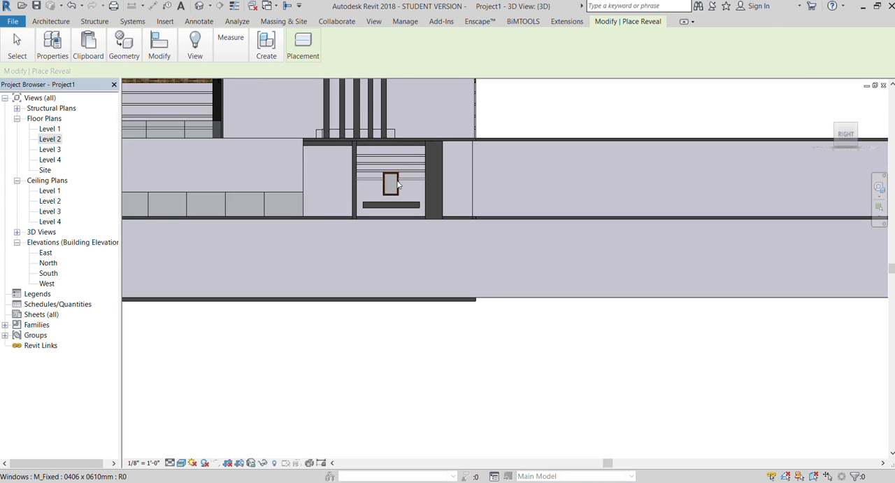
key("Escape")
key("Return")
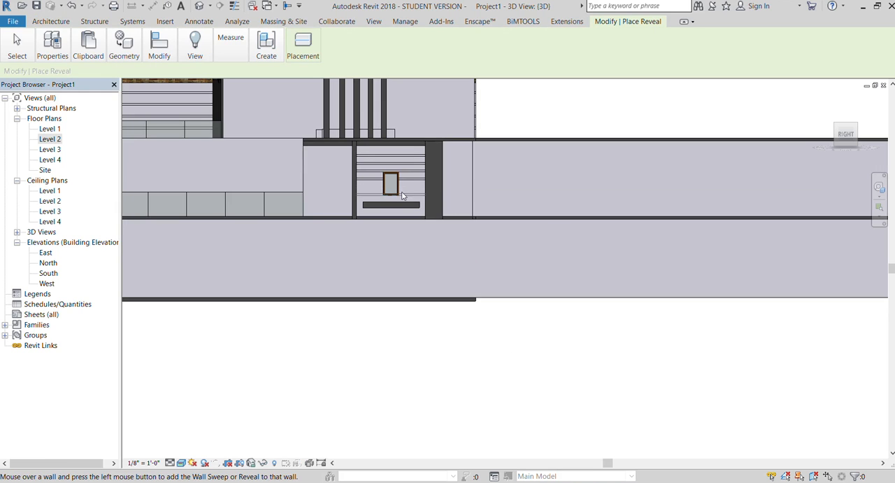
key("Escape")
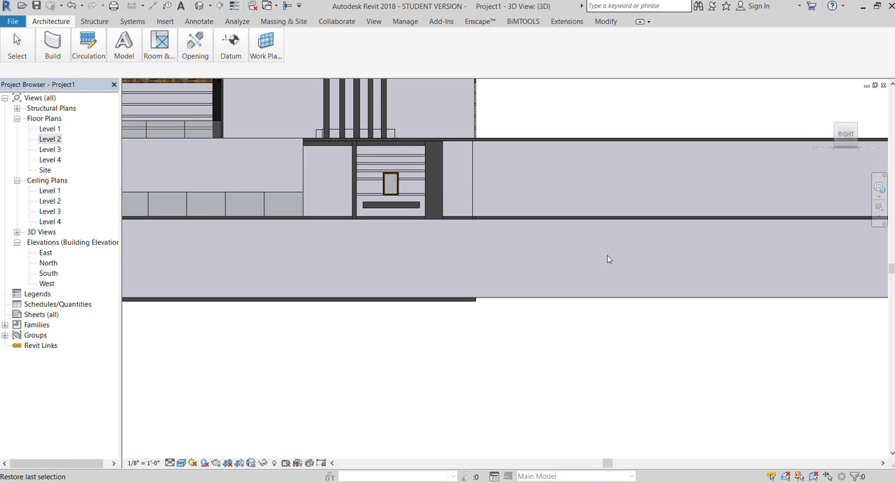
key("Return")
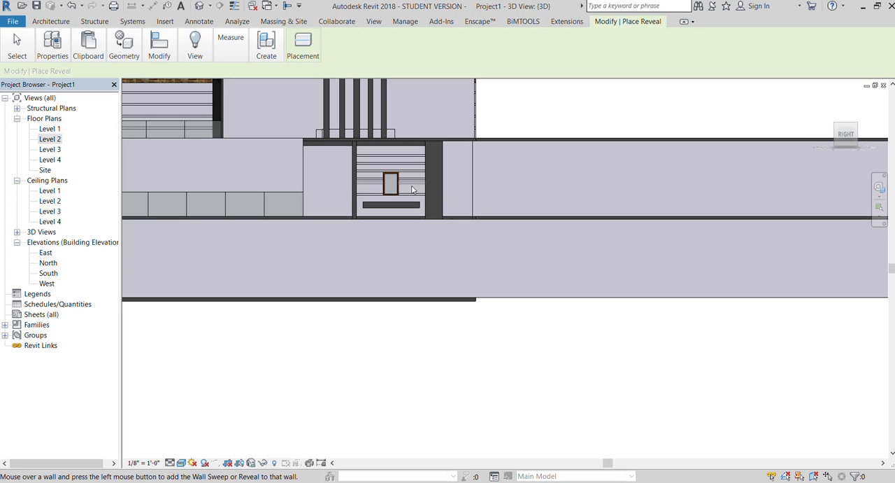
key("Escape")
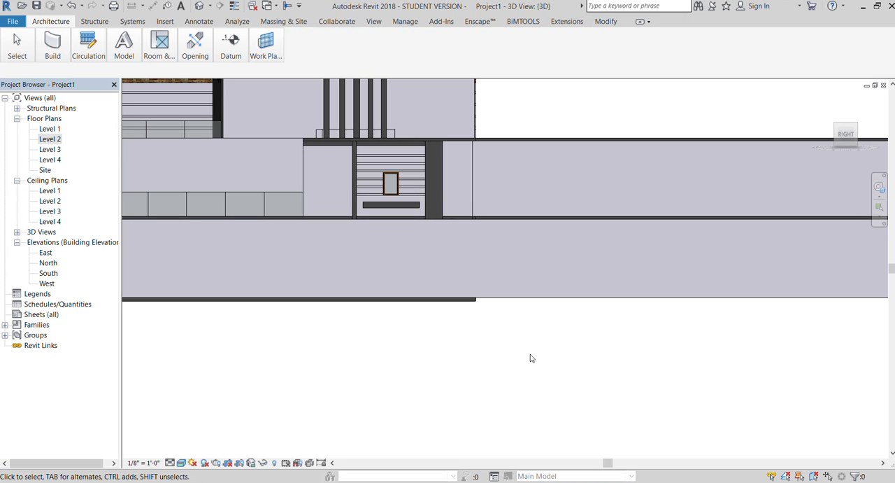
Inspect the grooved wall and window surround from the front-right corner, selecting the surround briefly to check the reveals behind the post.
scroll(414, 275, "down", 4)
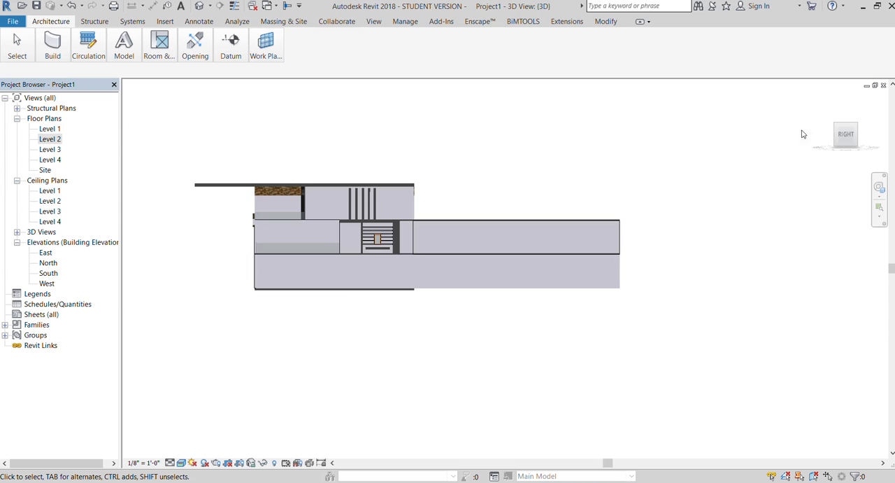
left_click_drag(841, 138, 187, 167)
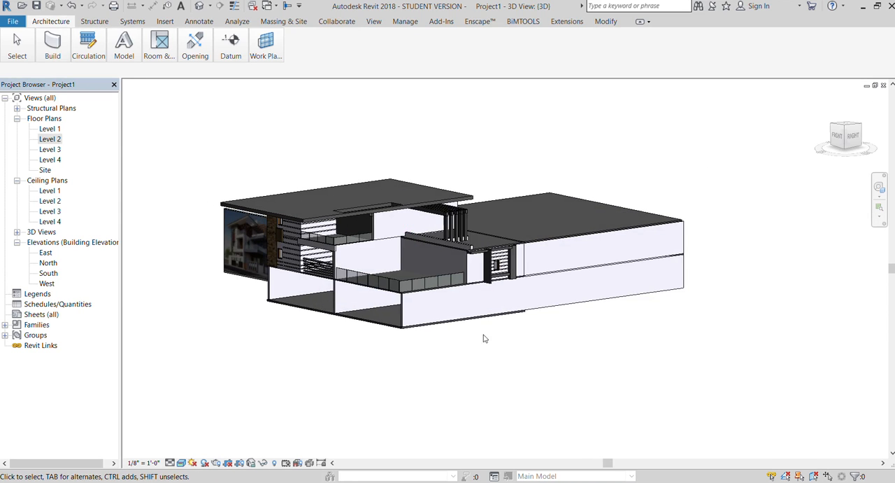
scroll(446, 337, "up", 3)
scroll(531, 206, "up", 5)
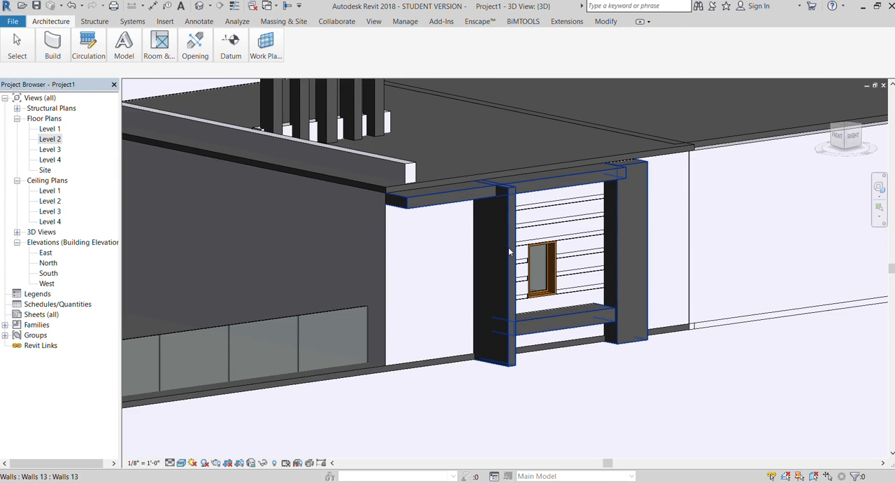
left_click(509, 248)
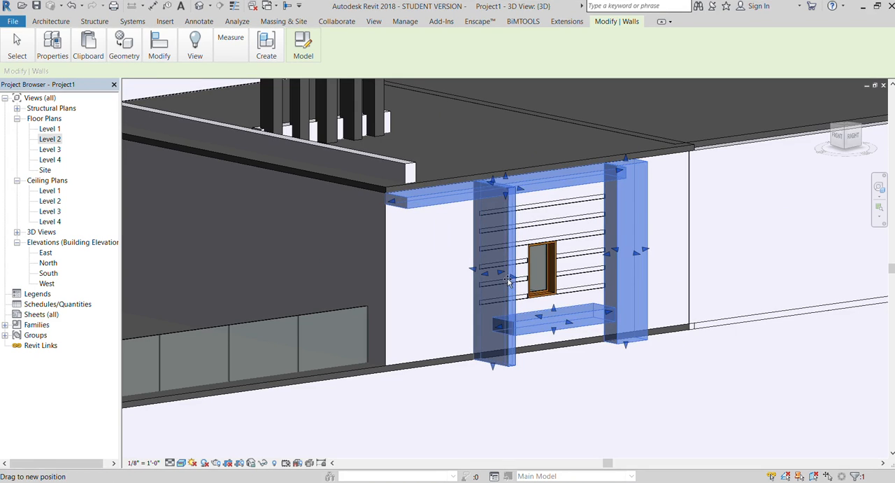
key("Escape")
scroll(535, 236, "down", 3)
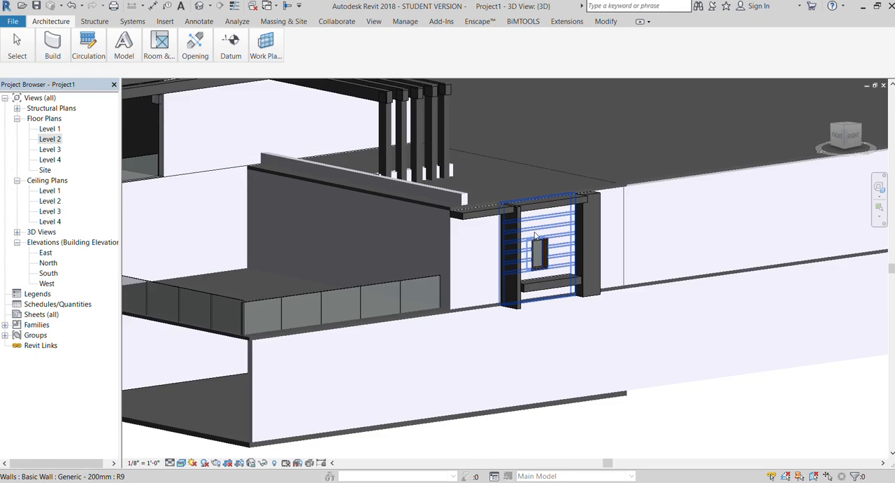
Examine the window surround and grooved wall within the whole house, first from the front-right corner and in the straight right-side view.
scroll(535, 236, "down", 5)
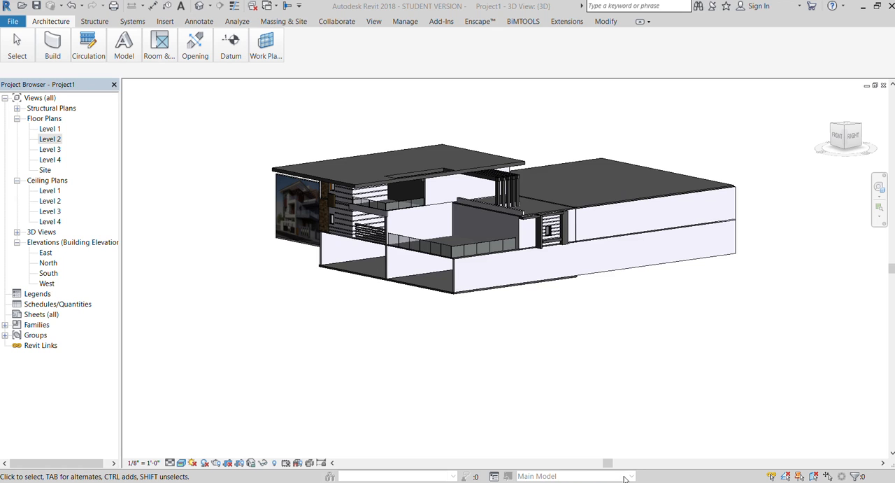
scroll(578, 249, "up", 6)
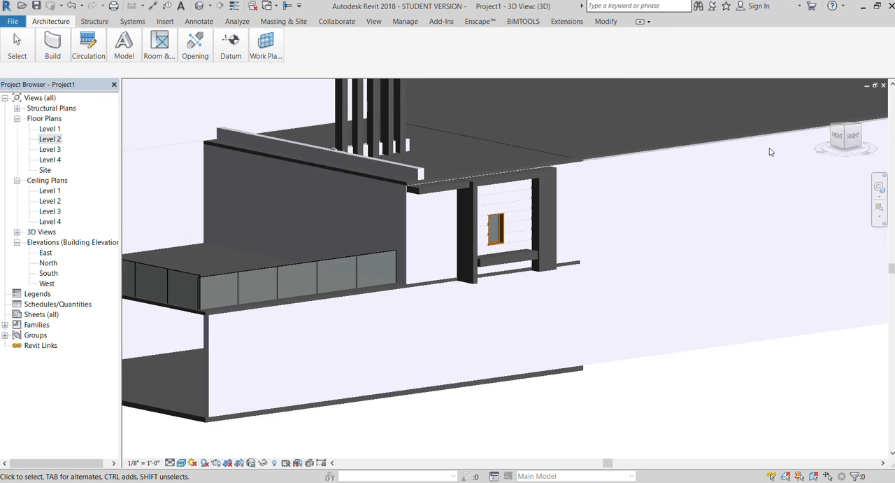
left_click(852, 137)
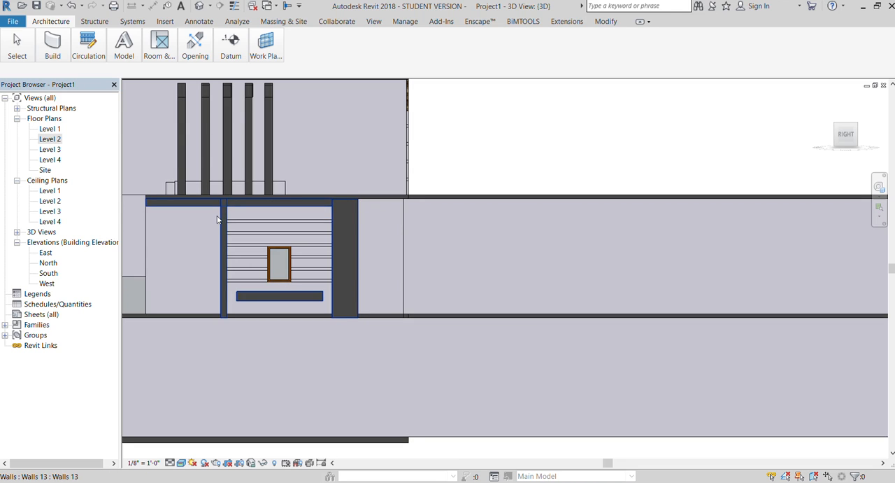
left_click(218, 220)
scroll(362, 309, "down", 2)
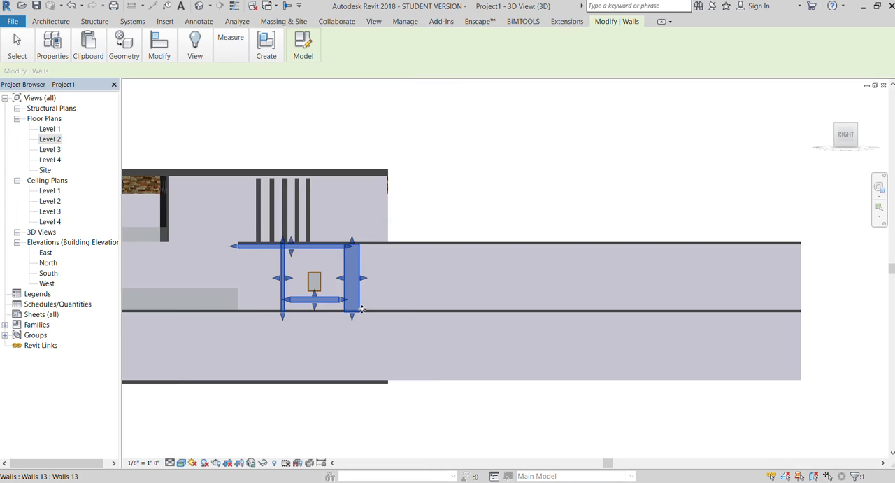
scroll(362, 308, "down", 1)
left_click(305, 391)
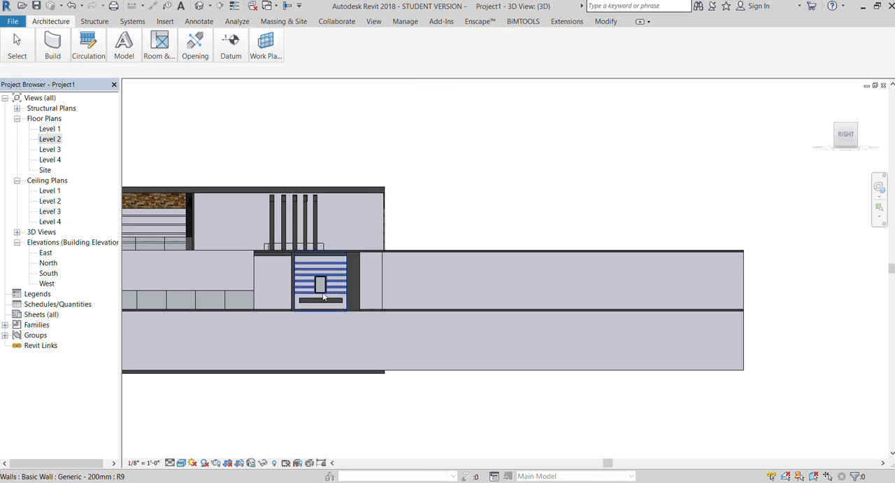
left_click(347, 262)
scroll(345, 348, "down", 1)
scroll(324, 332, "up", 1)
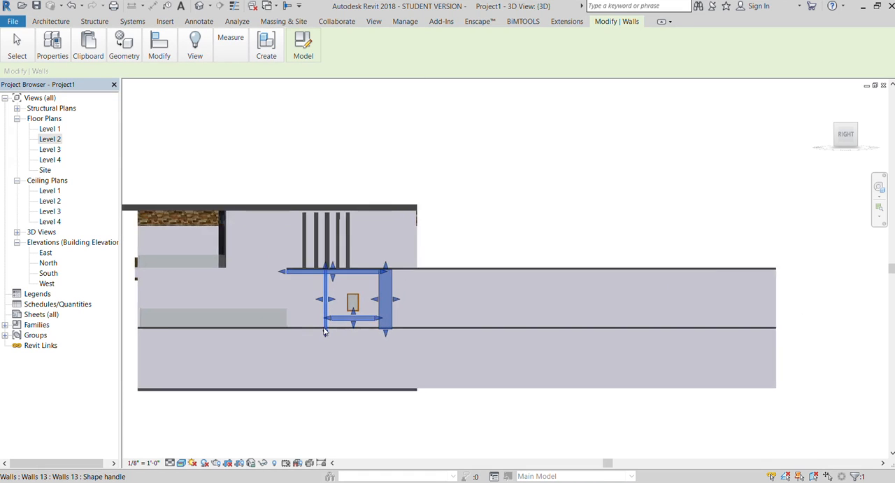
scroll(324, 332, "up", 2)
scroll(445, 314, "down", 2)
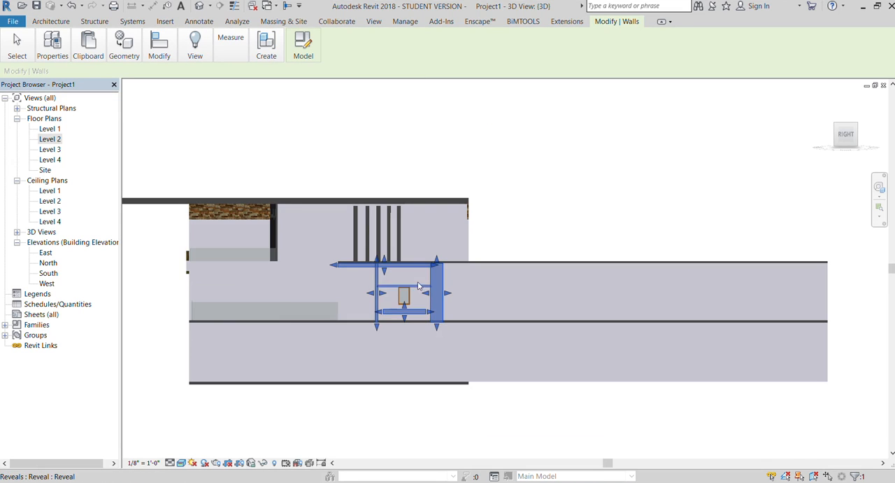
Try a copy of the whole window surround shifted upward towards the upper storey, and undo it.
scroll(418, 285, "up", 5)
key("Escape")
key("Tab")
left_click(425, 409)
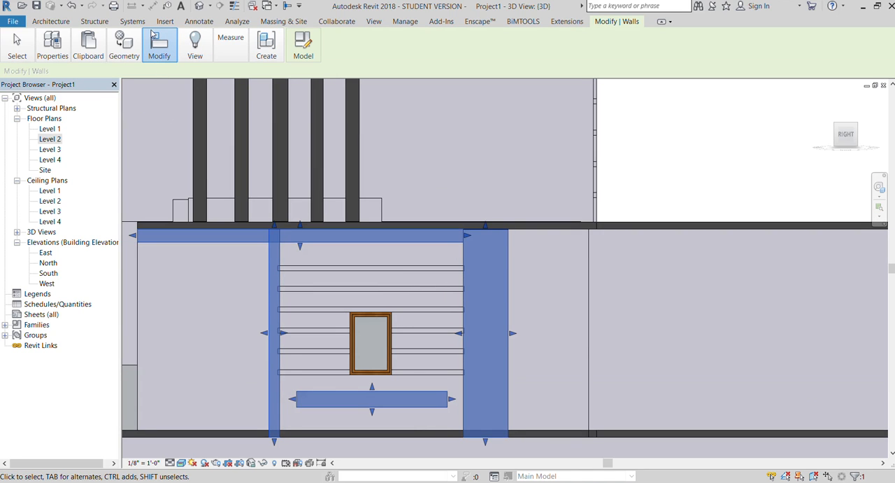
key("c")
key("o")
left_click(373, 391)
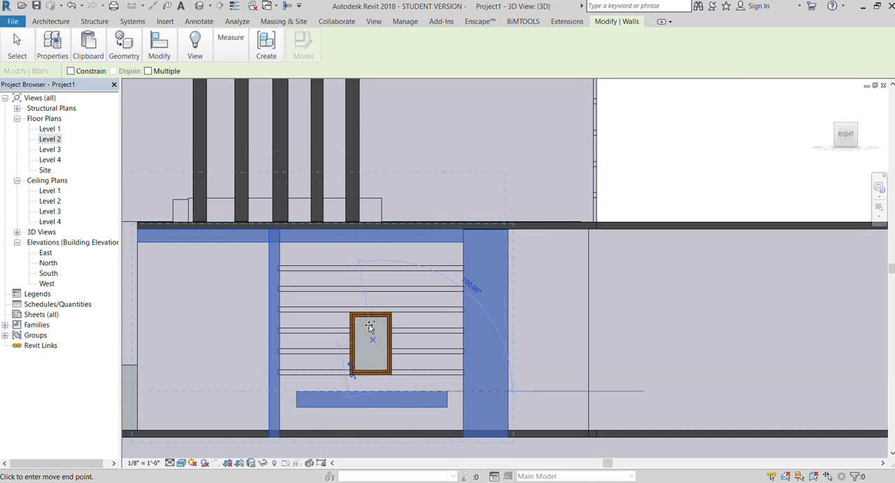
left_click(372, 308)
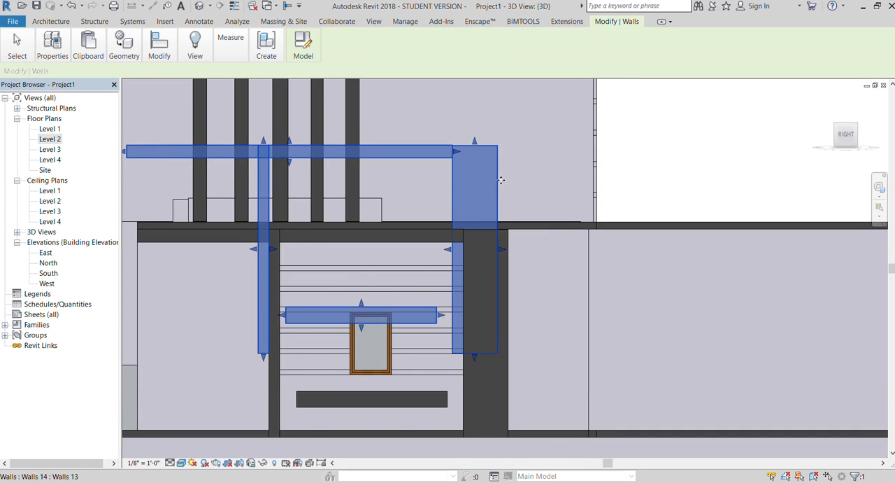
scroll(502, 177, "down", 2)
key("ctrl+z")
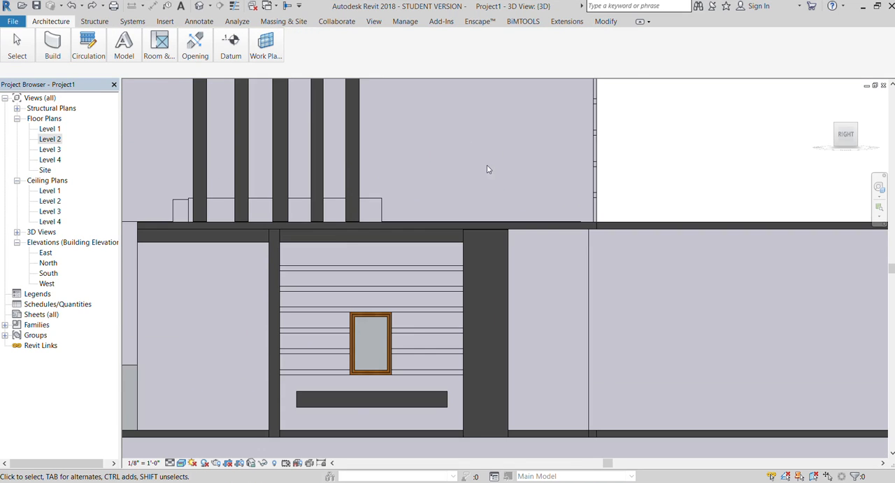
Examine the vertical posts above the window surround from the right side, and compare the whole house with the reference image from the front-right corner.
scroll(488, 169, "down", 2)
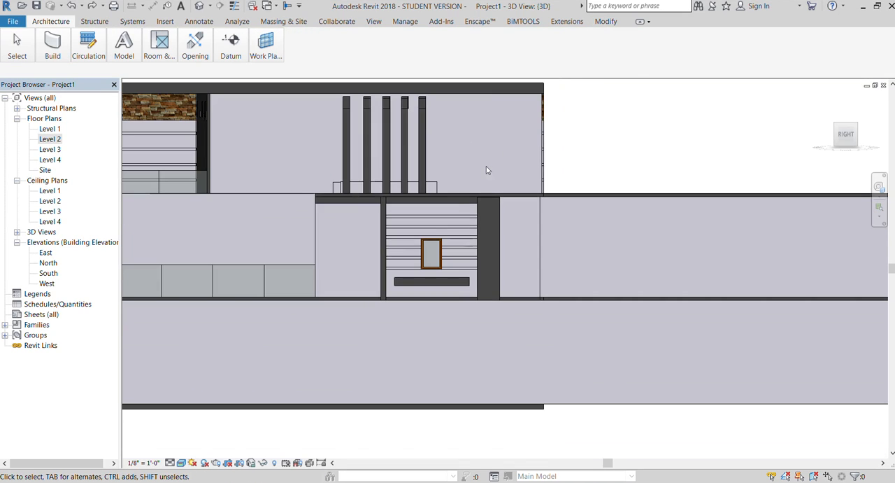
left_click(418, 163)
scroll(431, 174, "down", 1)
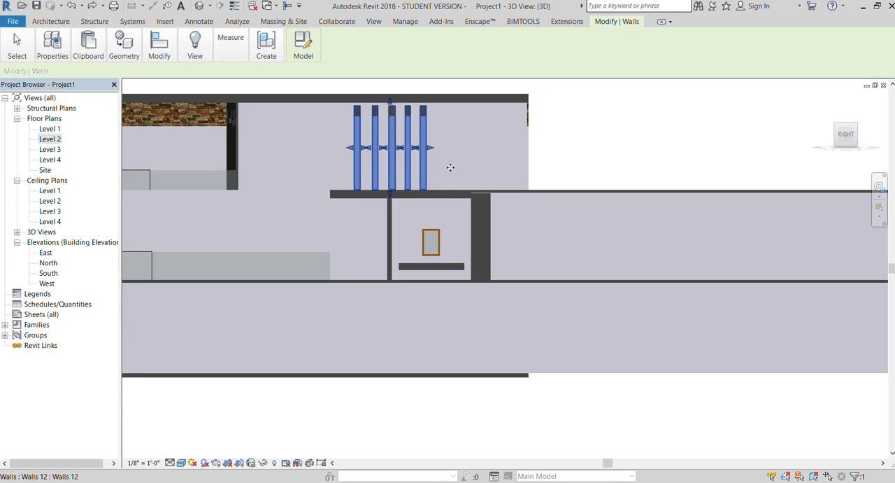
scroll(430, 174, "down", 1)
left_click(611, 117)
middle_click_drag(682, 174, 443, 193, "shift")
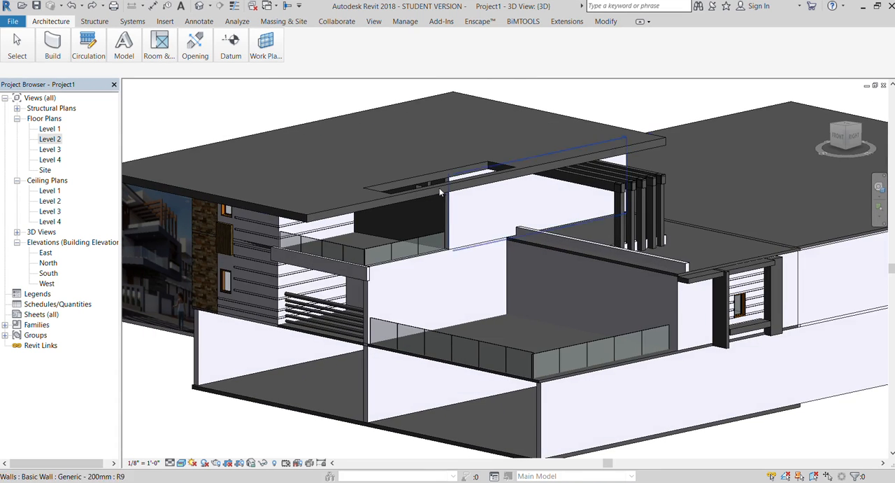
scroll(621, 196, "down", 1)
scroll(699, 273, "down", 1)
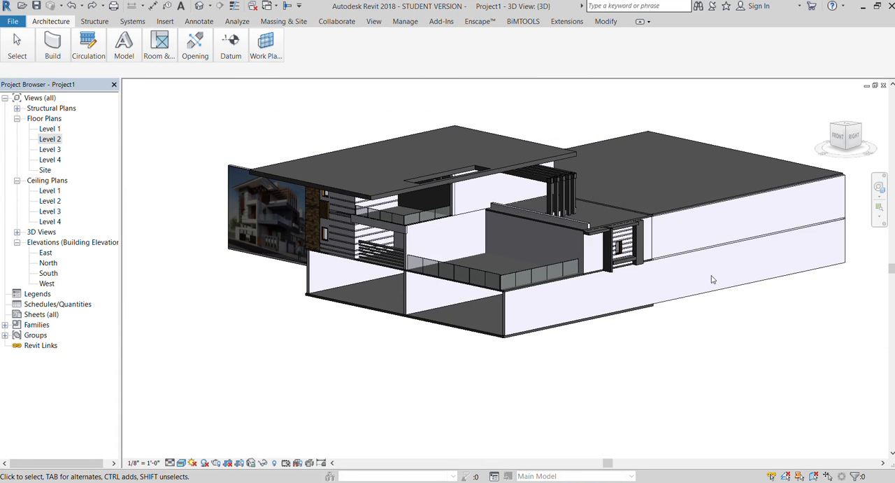
scroll(707, 270, "up", 2)
scroll(716, 275, "down", 1)
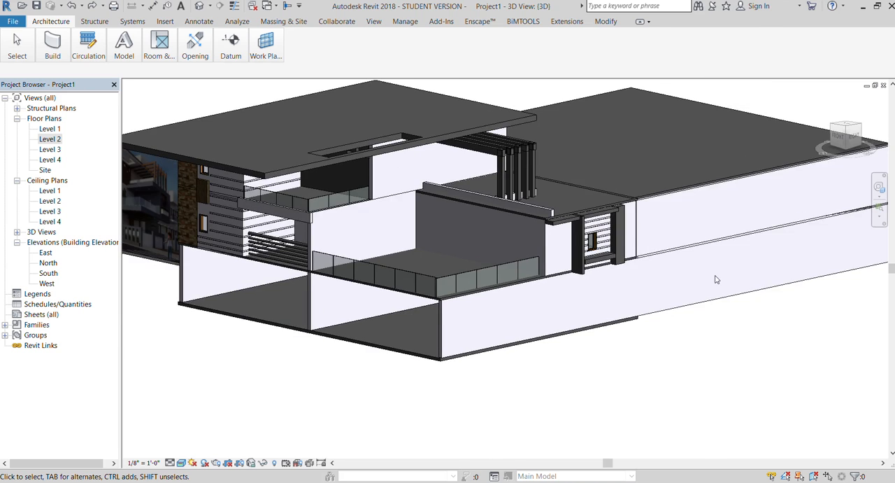
scroll(718, 276, "down", 1)
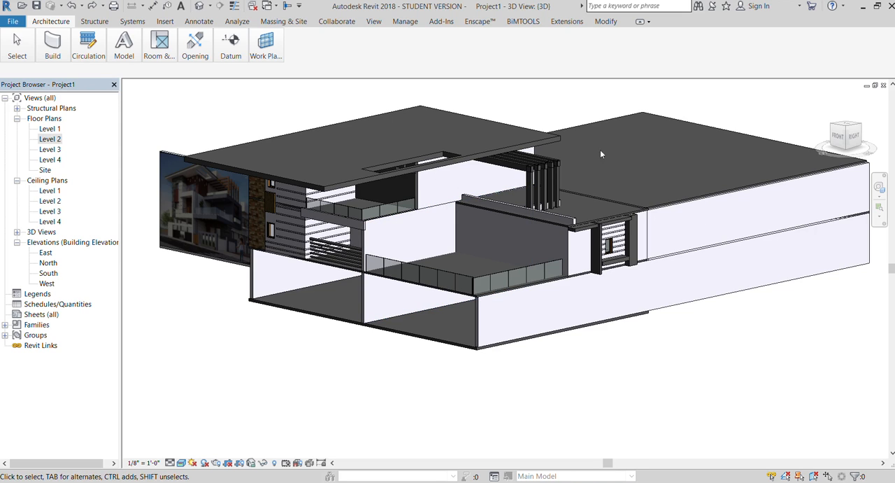
scroll(310, 191, "down", 1)
mouse_move(850, 142)
left_mouse_down()
mouse_move(884, 136)
mouse_move(802, 136)
left_mouse_up()
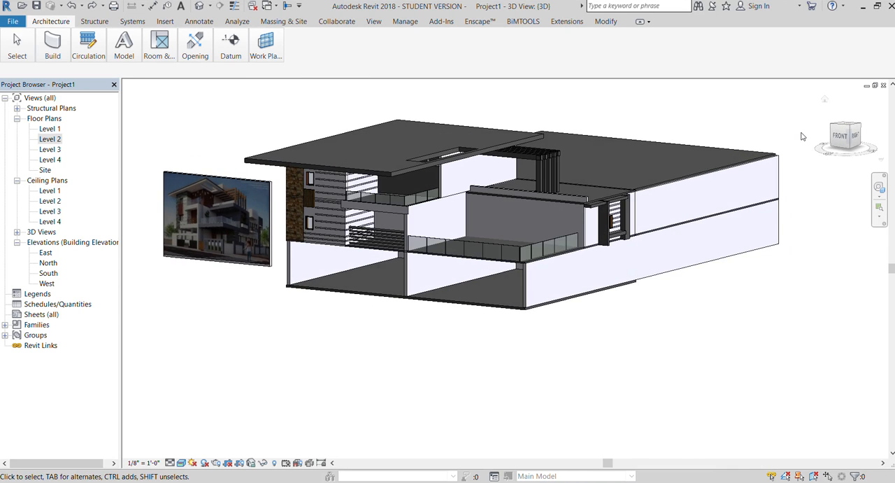
scroll(802, 137, "up", 1)
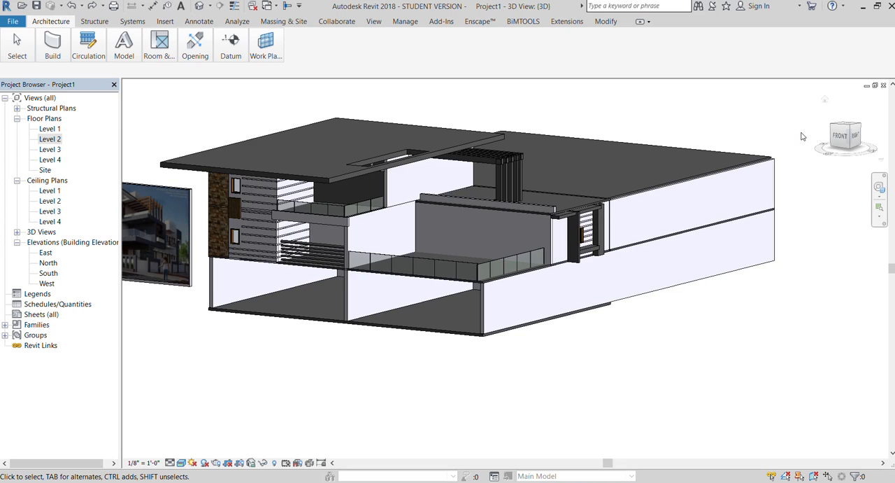